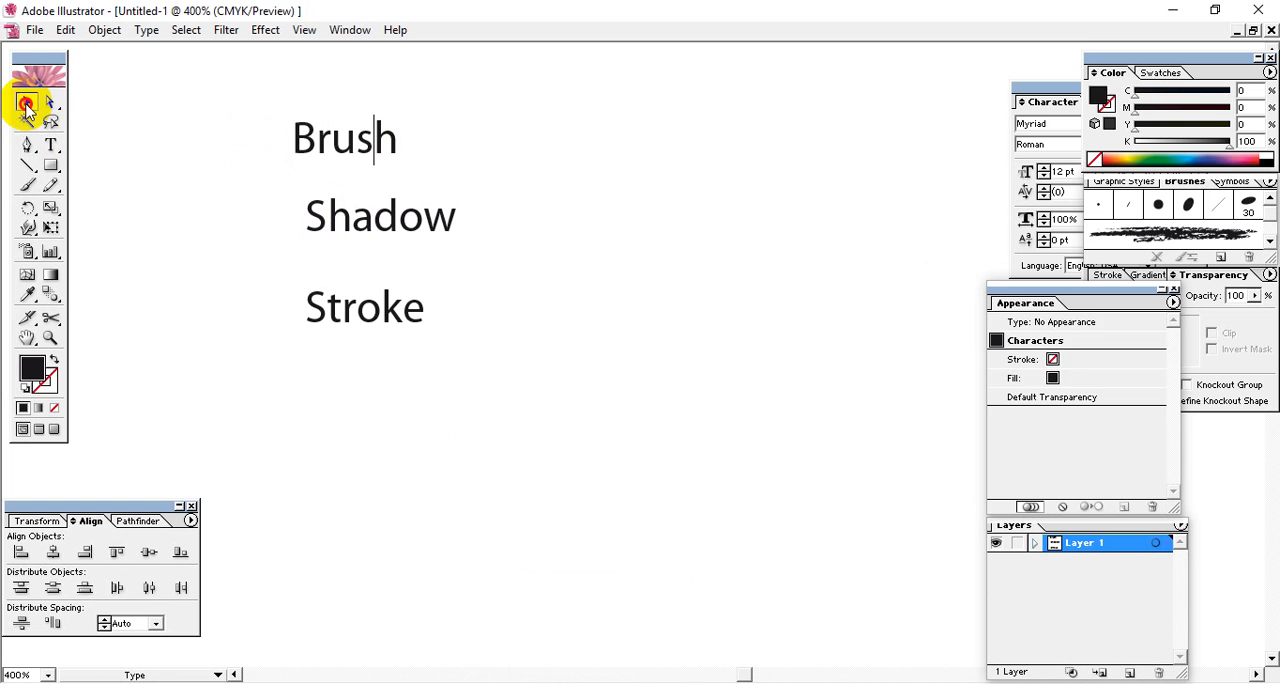
# Look through the available brushes, including the art brush strokes below the calligraphic ones.
pyautogui.click(600, 220)
pyautogui.moveTo(746, 236)
pyautogui.mouseDown()
pyautogui.moveTo(574, 236)
pyautogui.moveTo(634, 270)
pyautogui.mouseUp()
pyautogui.click(1184, 185)
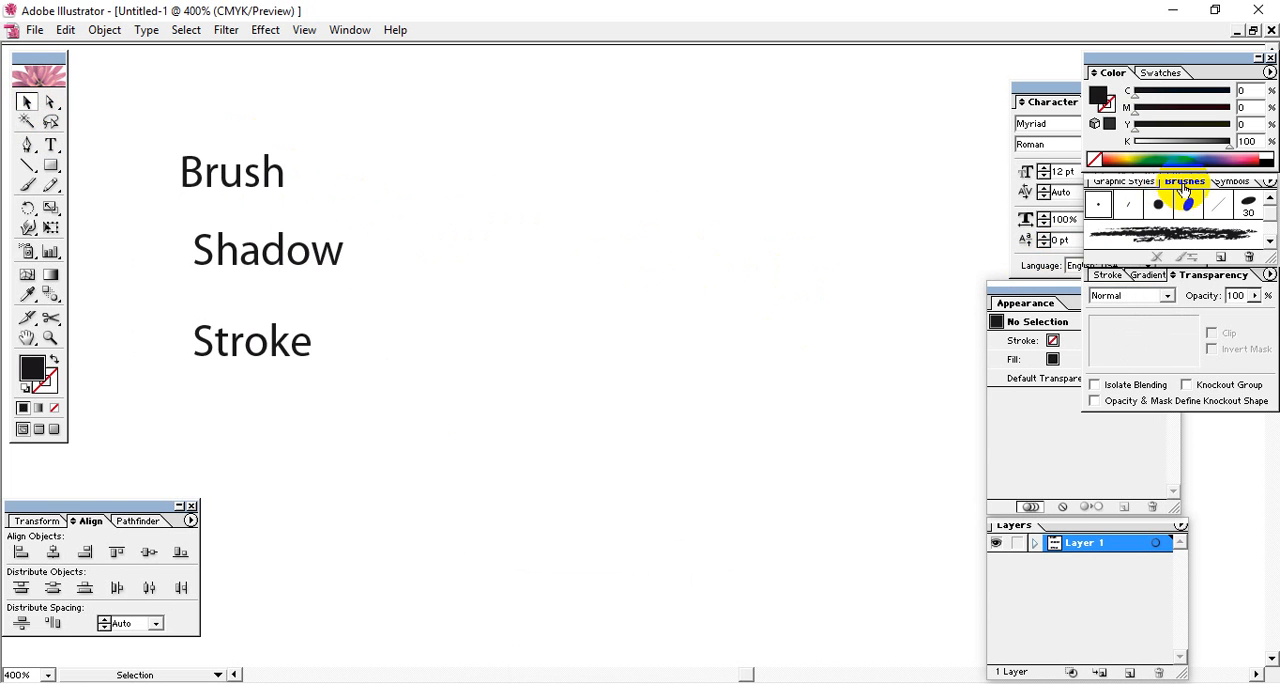
pyautogui.click(1270, 244)
pyautogui.click(1270, 244)
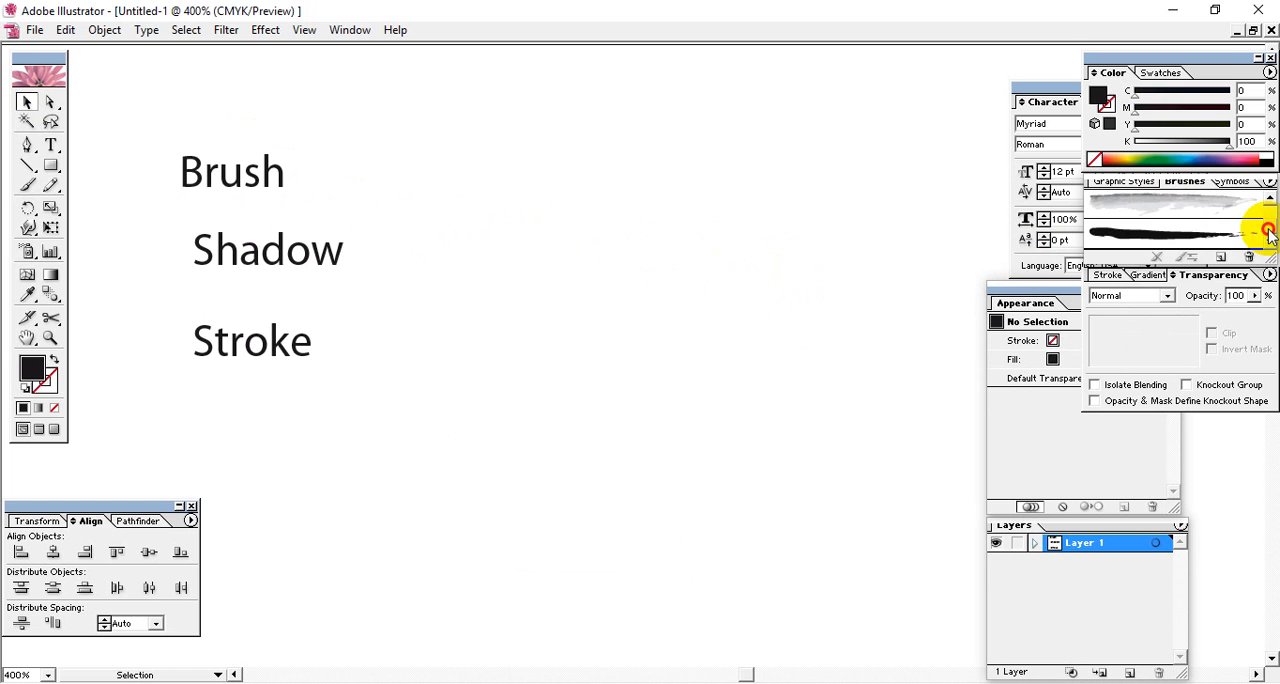
pyautogui.moveTo(1268, 232); pyautogui.dragTo(1262, 201)
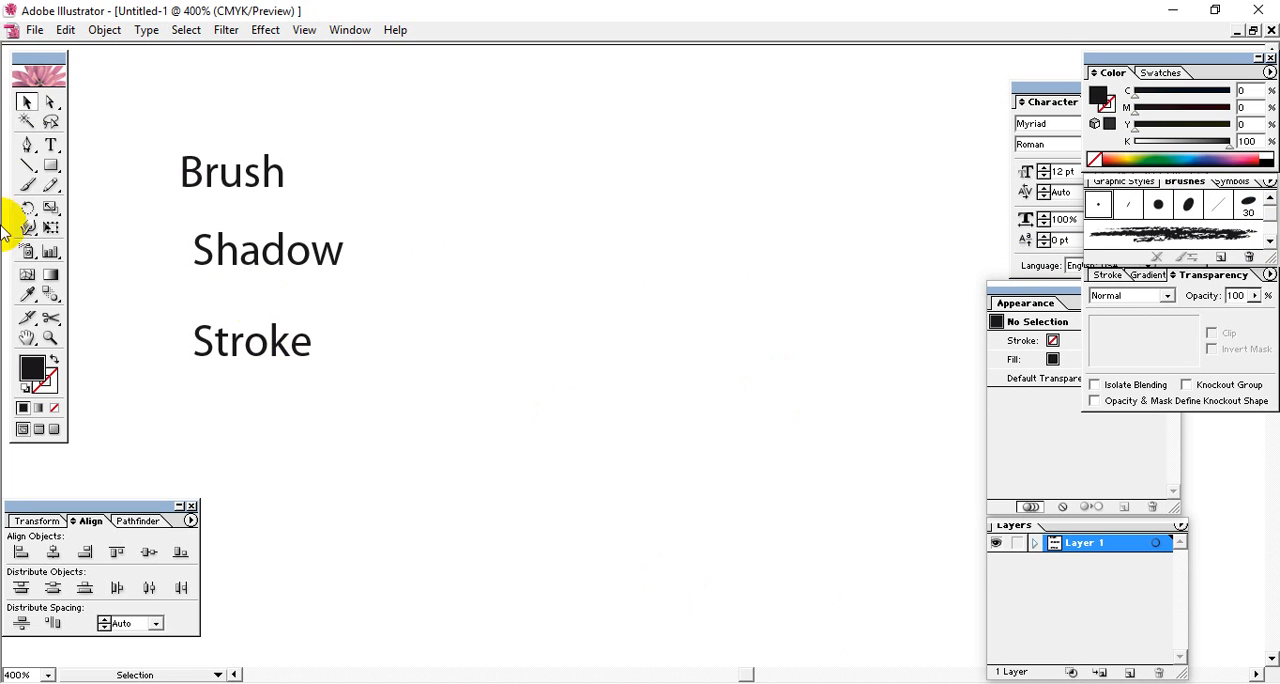
# Draw a solid black circle in the empty area beside the three text labels.
pyautogui.click(27, 144)
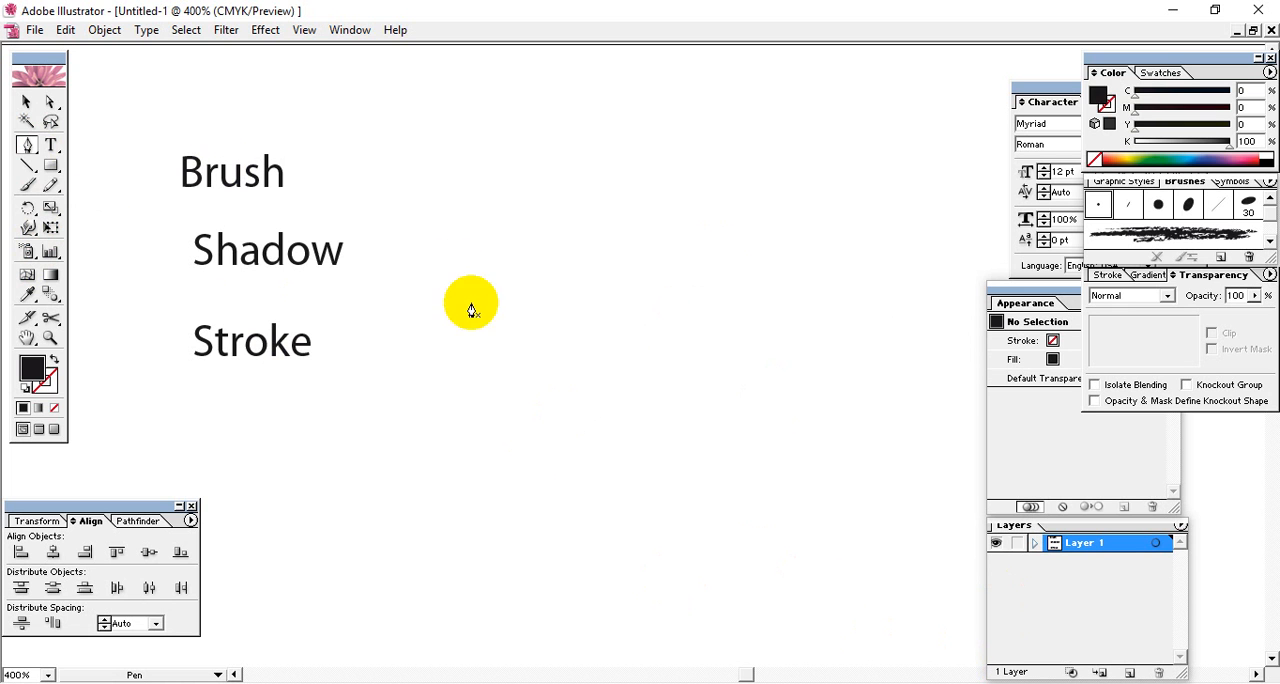
pyautogui.moveTo(52, 166); pyautogui.dragTo(114, 167)
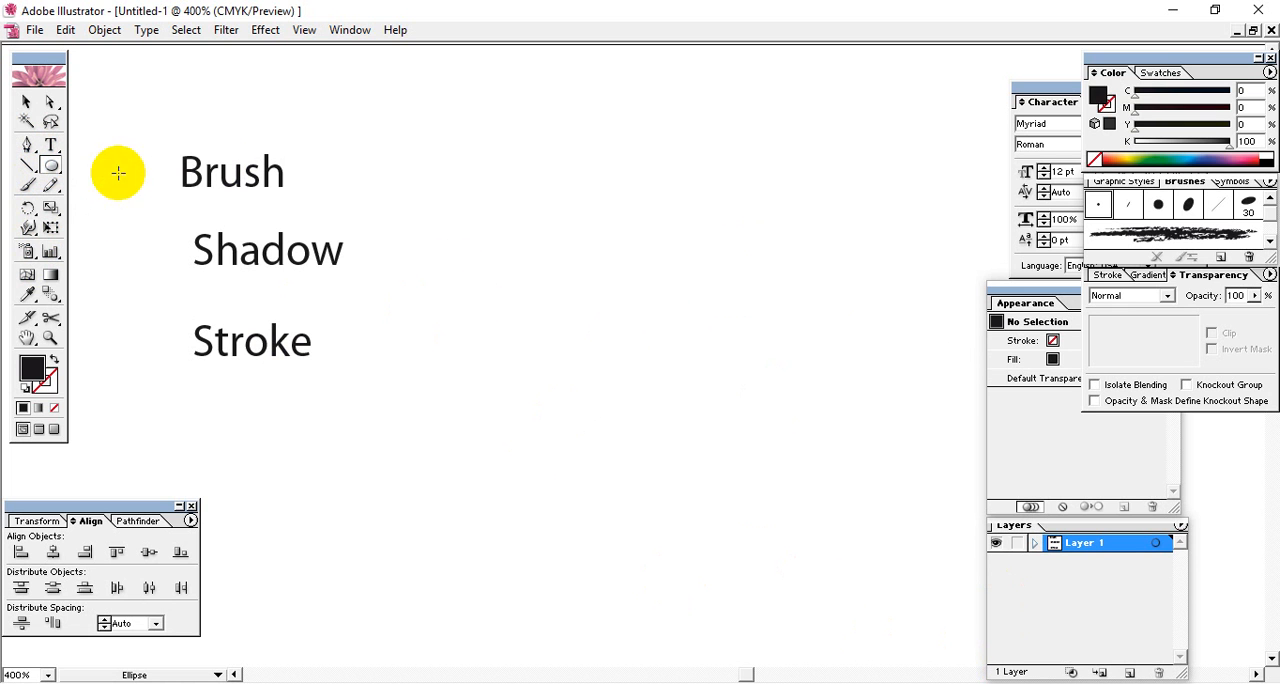
pyautogui.moveTo(614, 367); pyautogui.dragTo(489, 237)
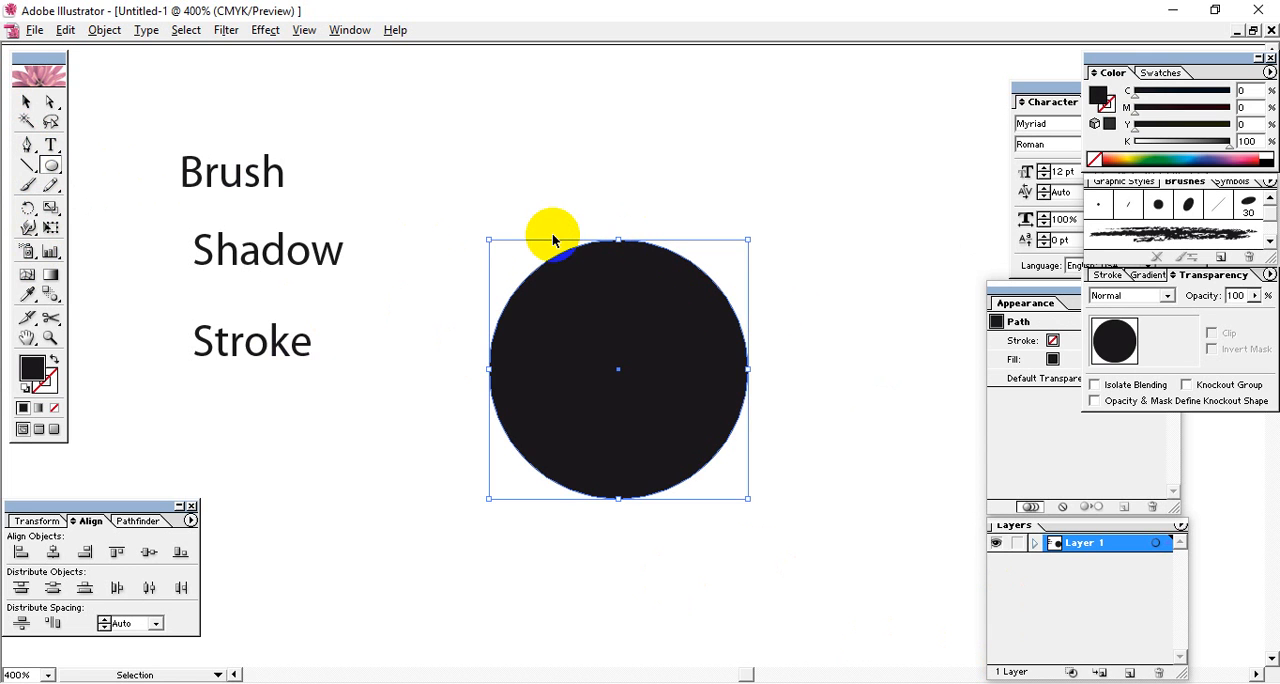
pyautogui.keyDown('ctrl'); pyautogui.click(552, 240); pyautogui.keyUp('ctrl')
# Trace the circle's upper edge with the Pen tool, from its left edge over the top to its upper-right edge.
pyautogui.click(28, 144)
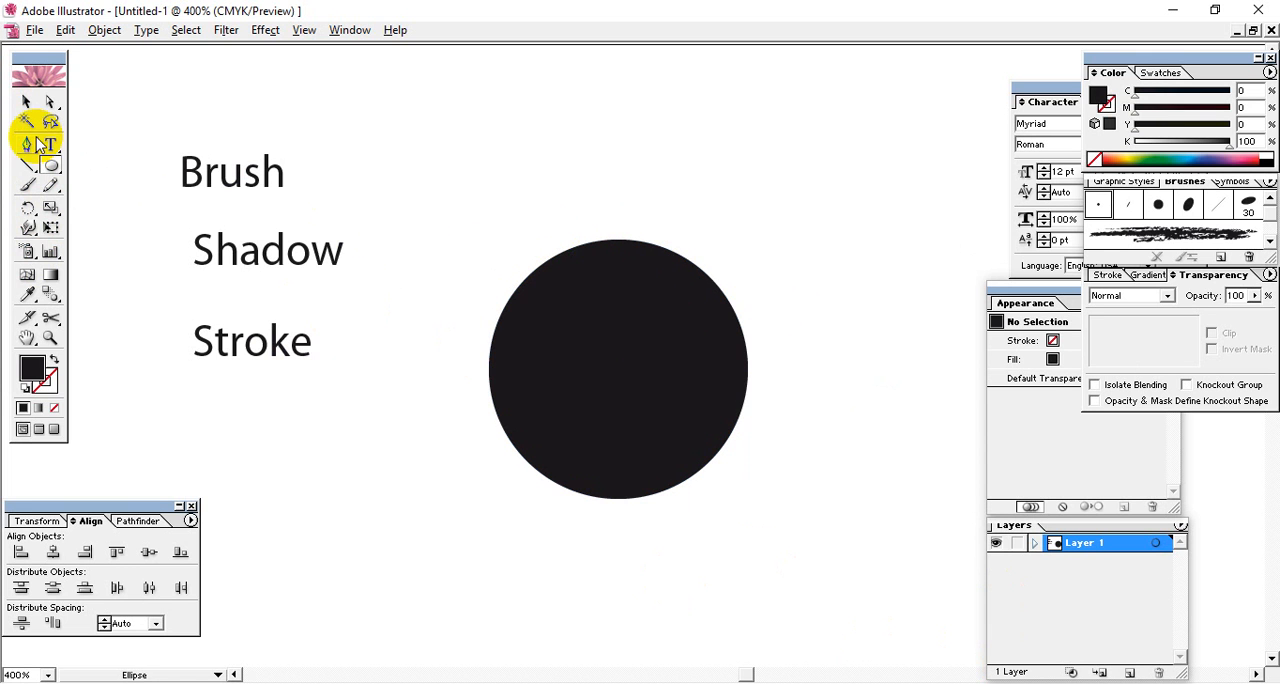
pyautogui.hotkey('ctrl', '+')
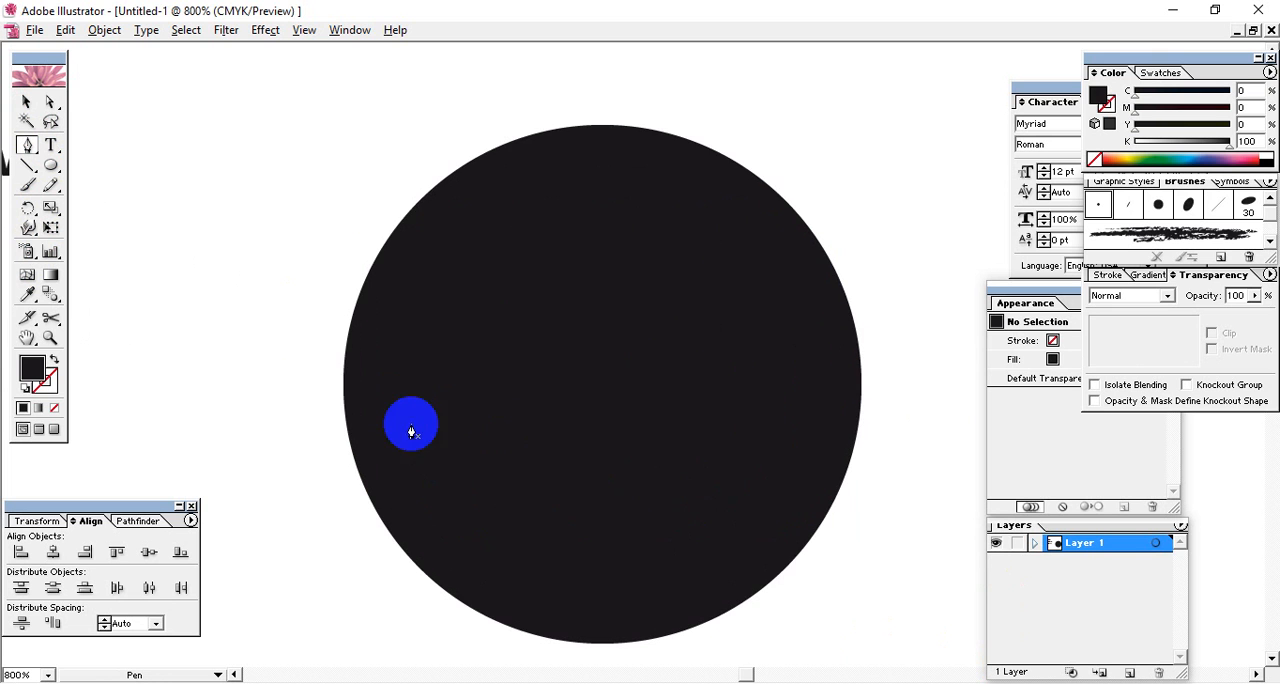
pyautogui.click(342, 372)
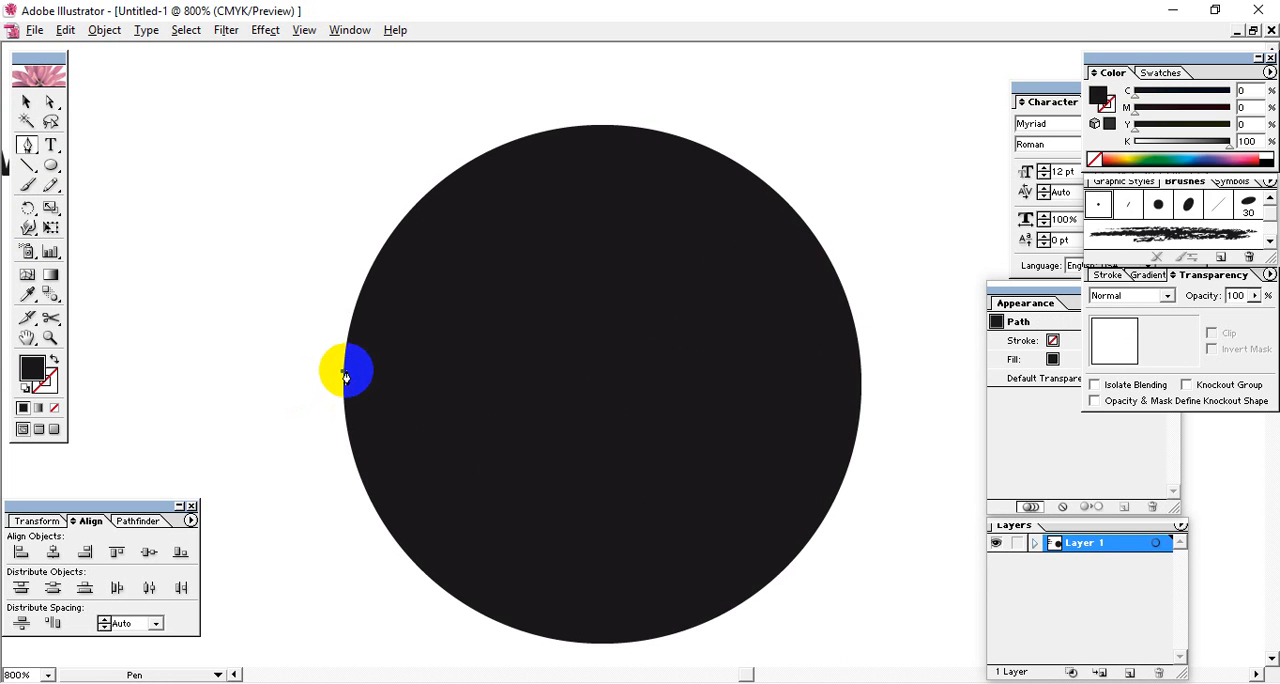
pyautogui.moveTo(506, 153); pyautogui.dragTo(664, 91)
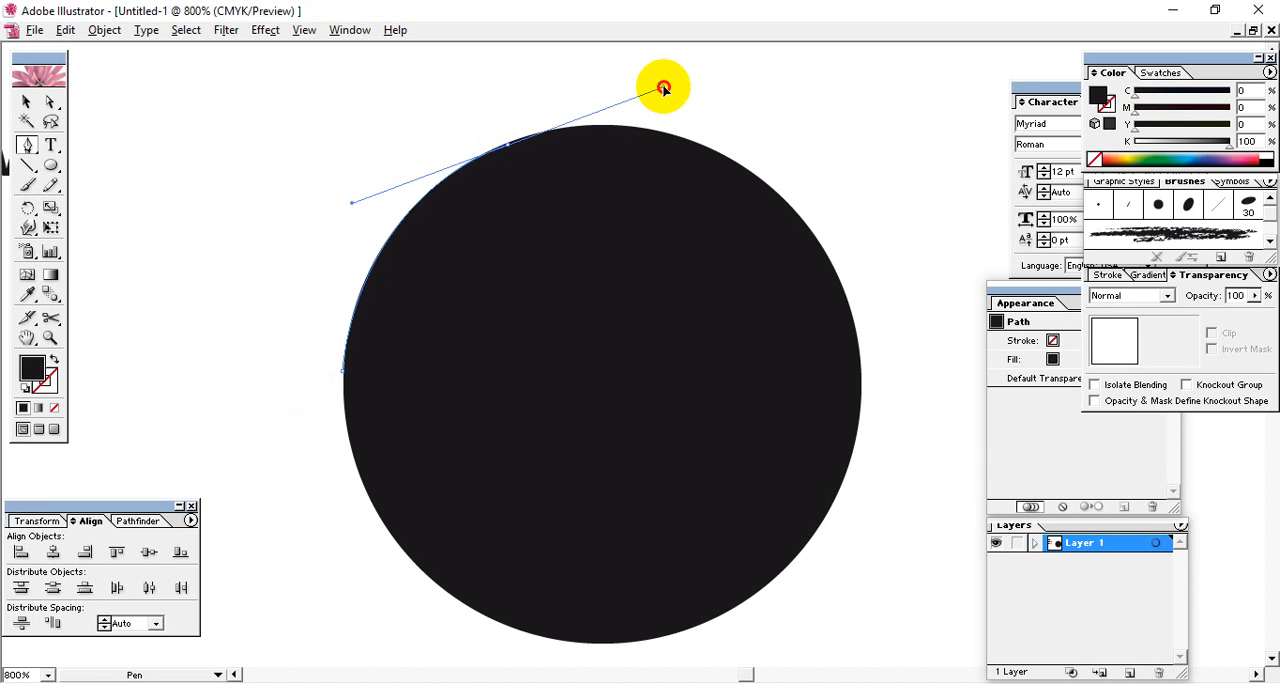
pyautogui.moveTo(664, 90); pyautogui.dragTo(664, 90)
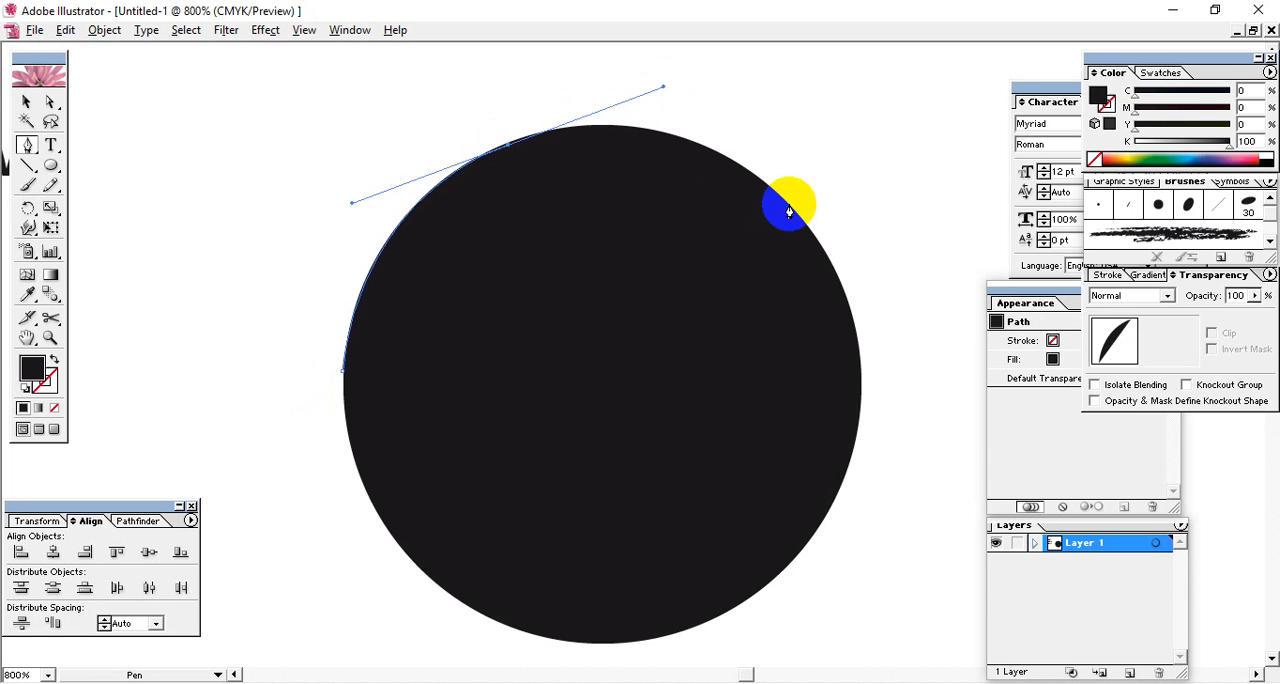
pyautogui.moveTo(787, 204); pyautogui.dragTo(848, 232)
pyautogui.hotkey('ctrl', 'z')
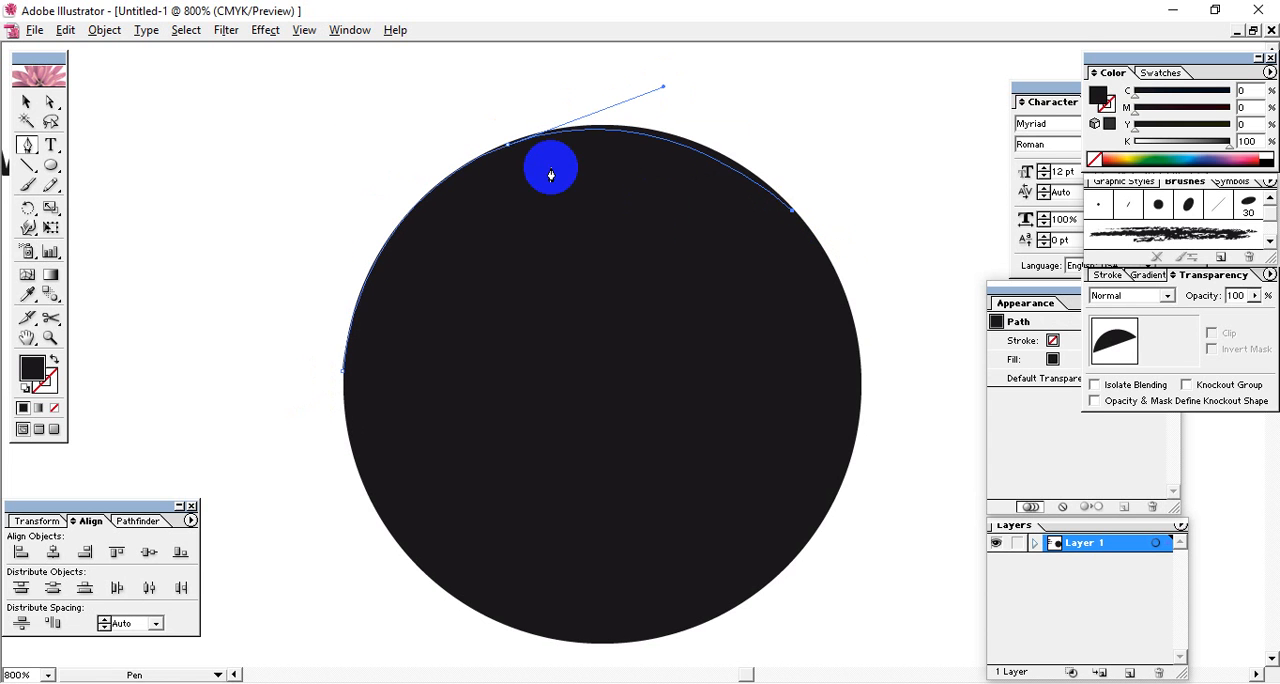
# Adjust the traced arc's middle anchor point and direction handle so the curve follows the circle's outline.
pyautogui.click(60, 101)
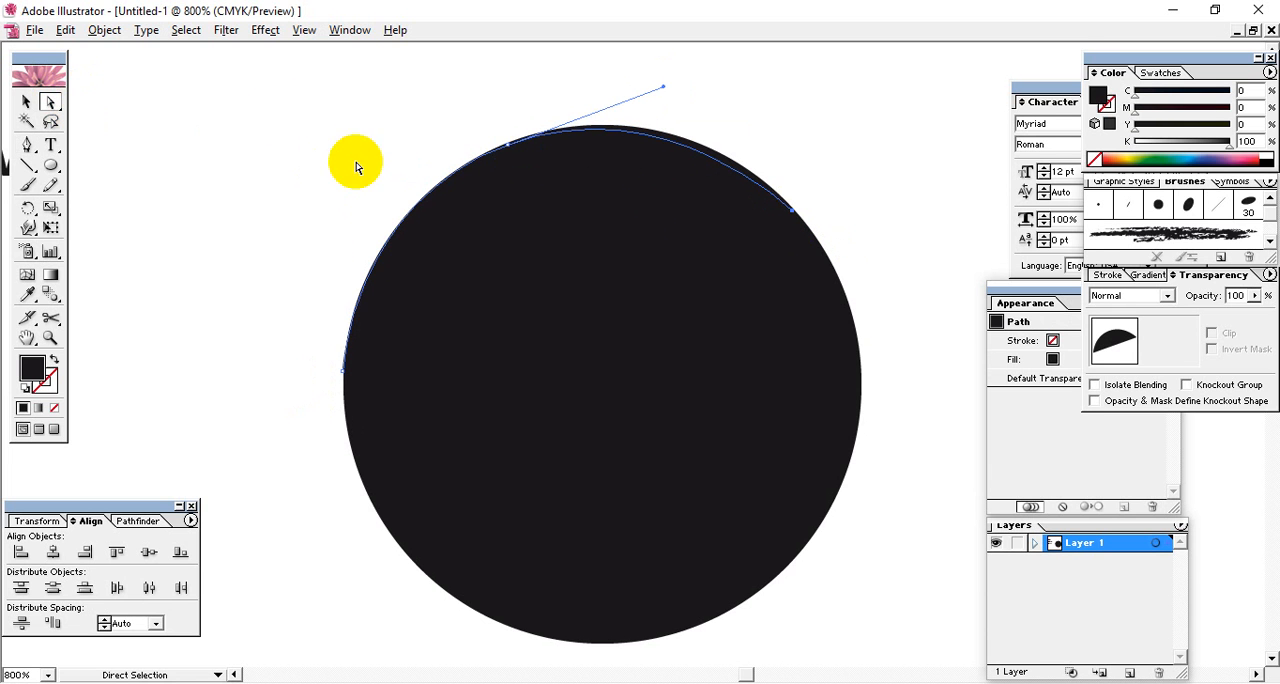
pyautogui.click(503, 153)
pyautogui.moveTo(508, 149); pyautogui.dragTo(538, 175)
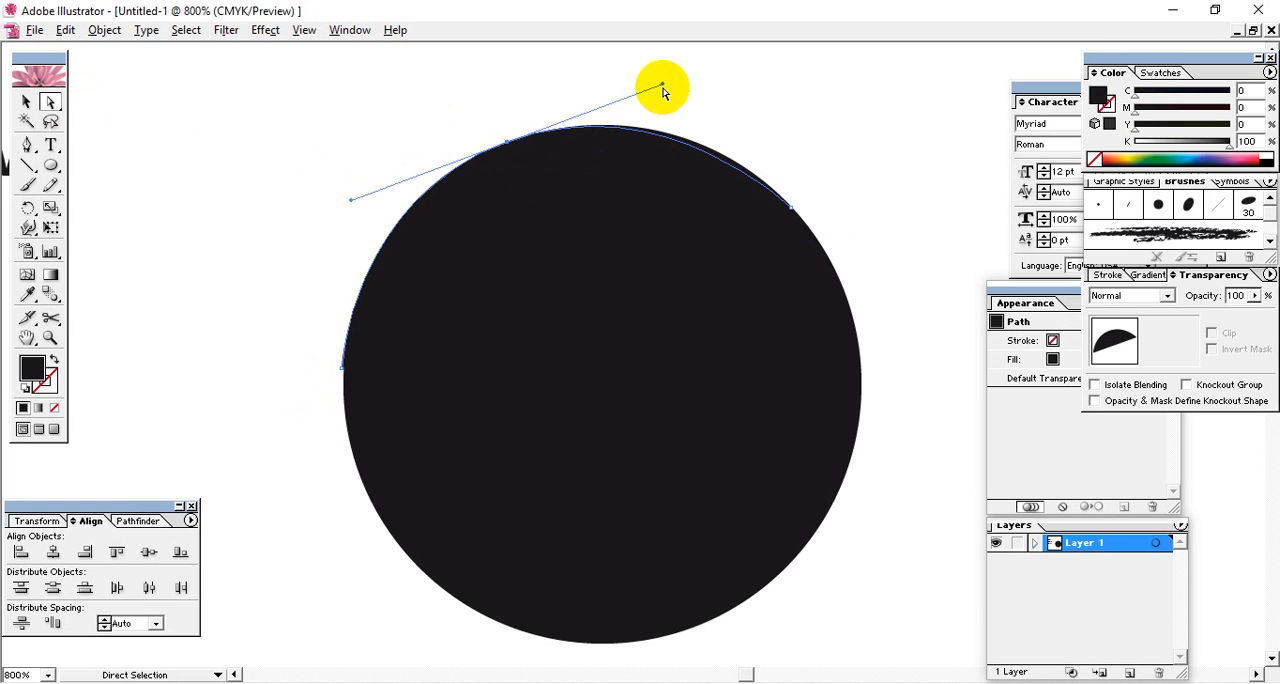
pyautogui.moveTo(663, 90); pyautogui.dragTo(678, 78)
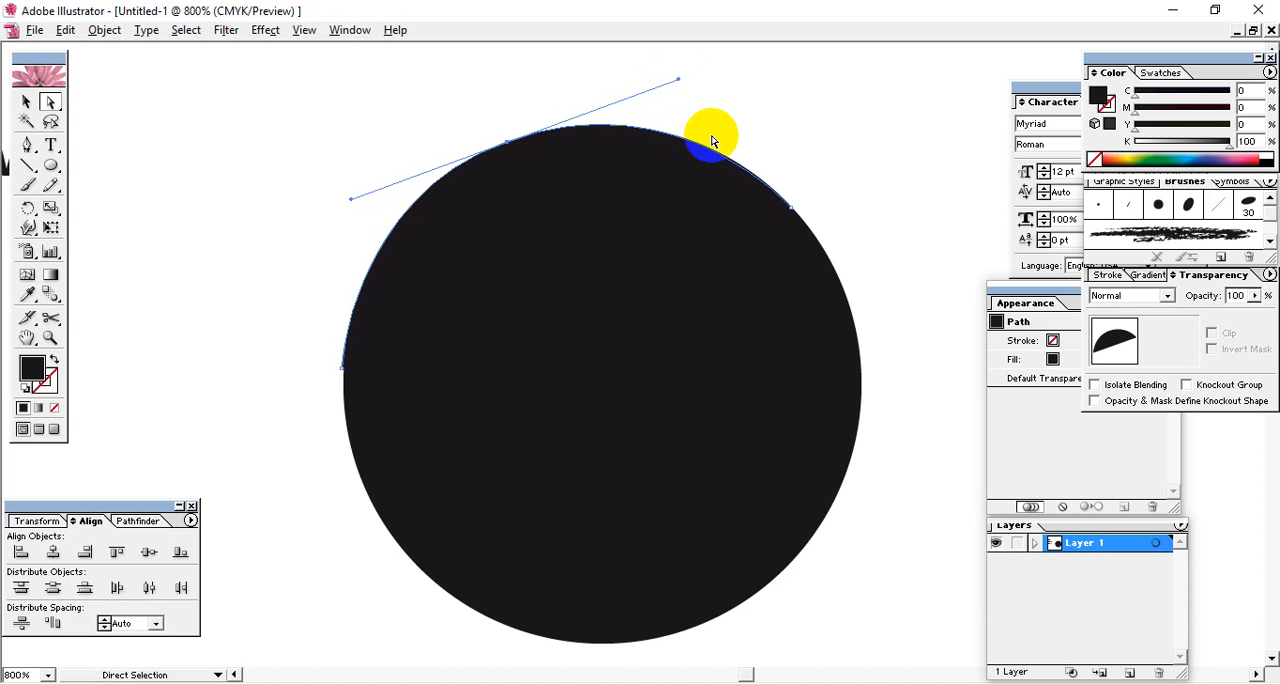
# Continue the path from its upper-right end through a curved point inside the circle and close it at the left-edge start.
pyautogui.click(27, 144)
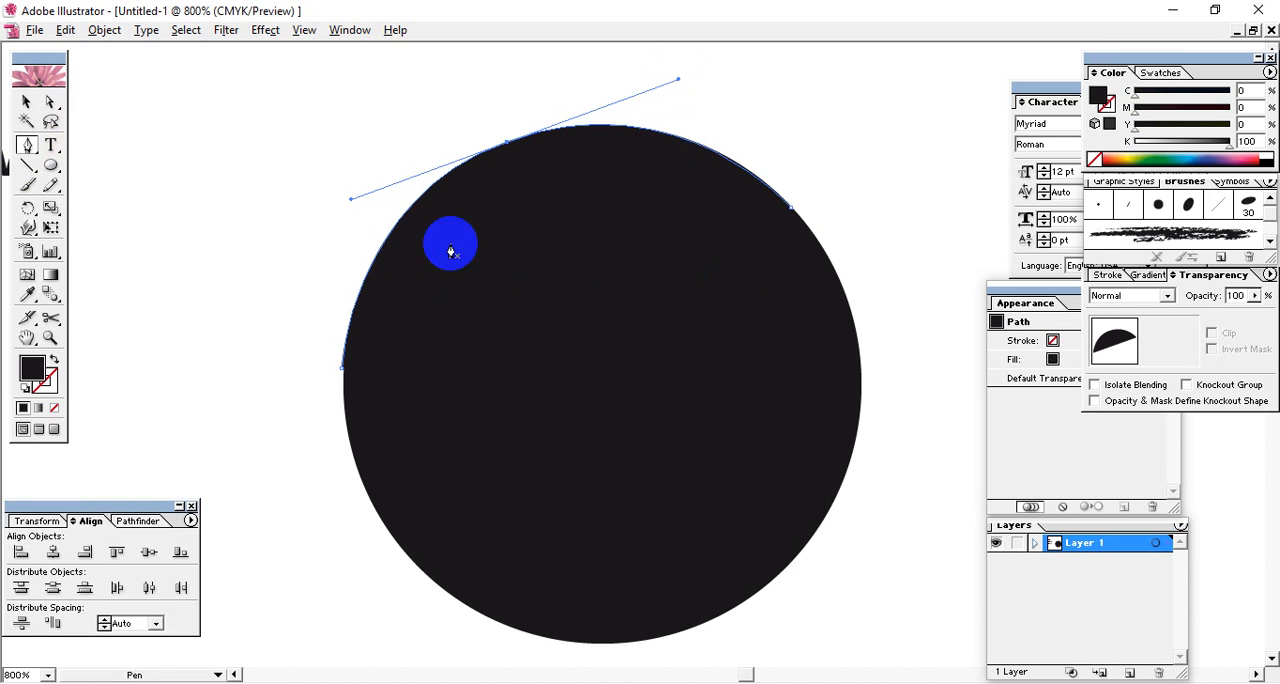
pyautogui.click(790, 210)
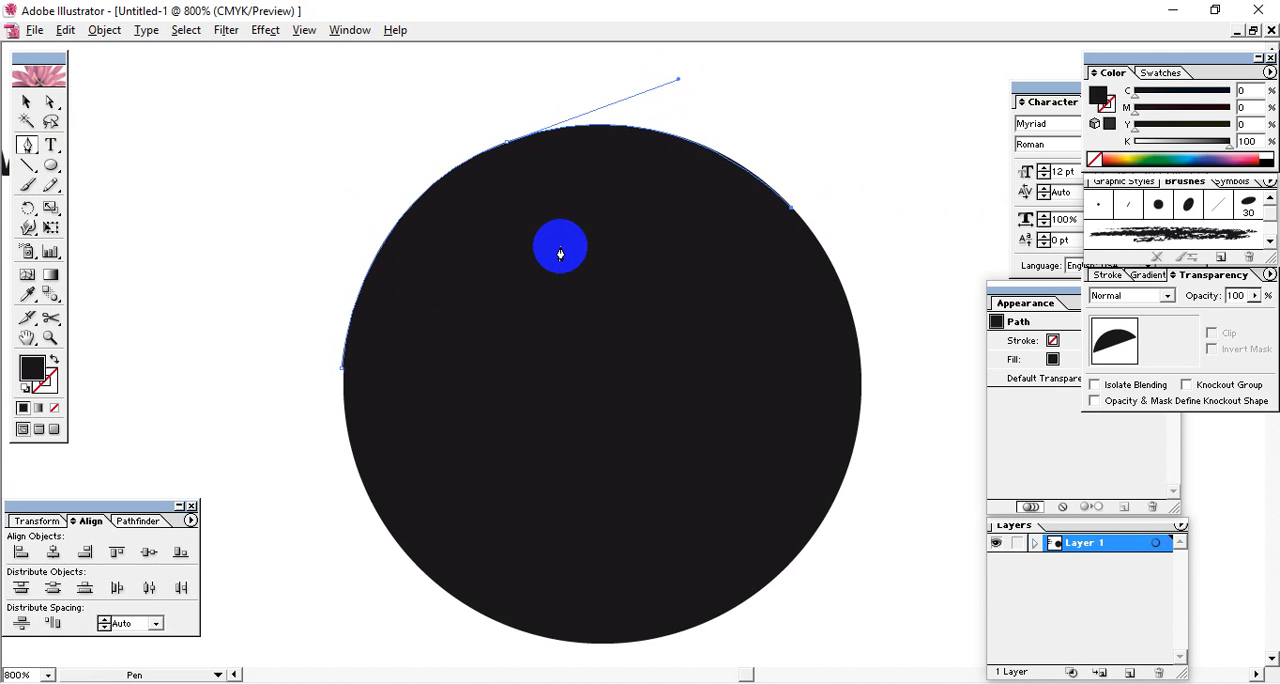
pyautogui.moveTo(533, 238); pyautogui.dragTo(503, 272)
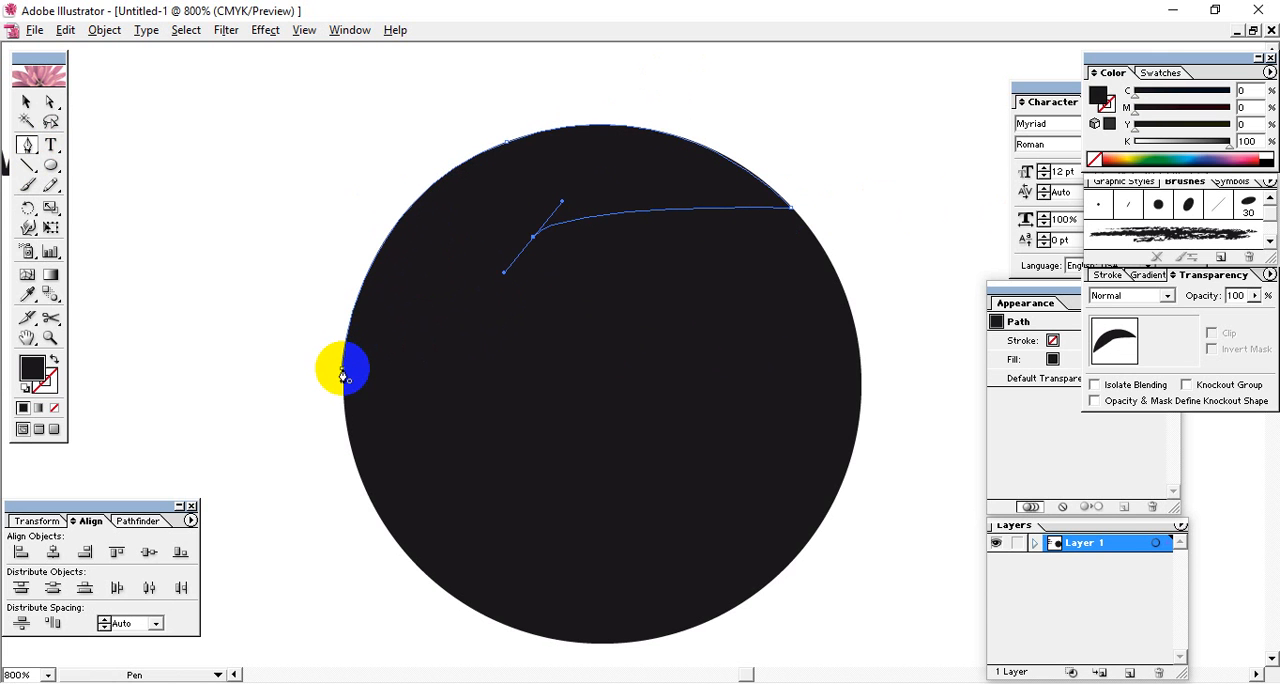
pyautogui.click(342, 372)
# Adjust the direction handles of the inner anchor point to smooth the crescent's lower edge.
pyautogui.click(50, 101)
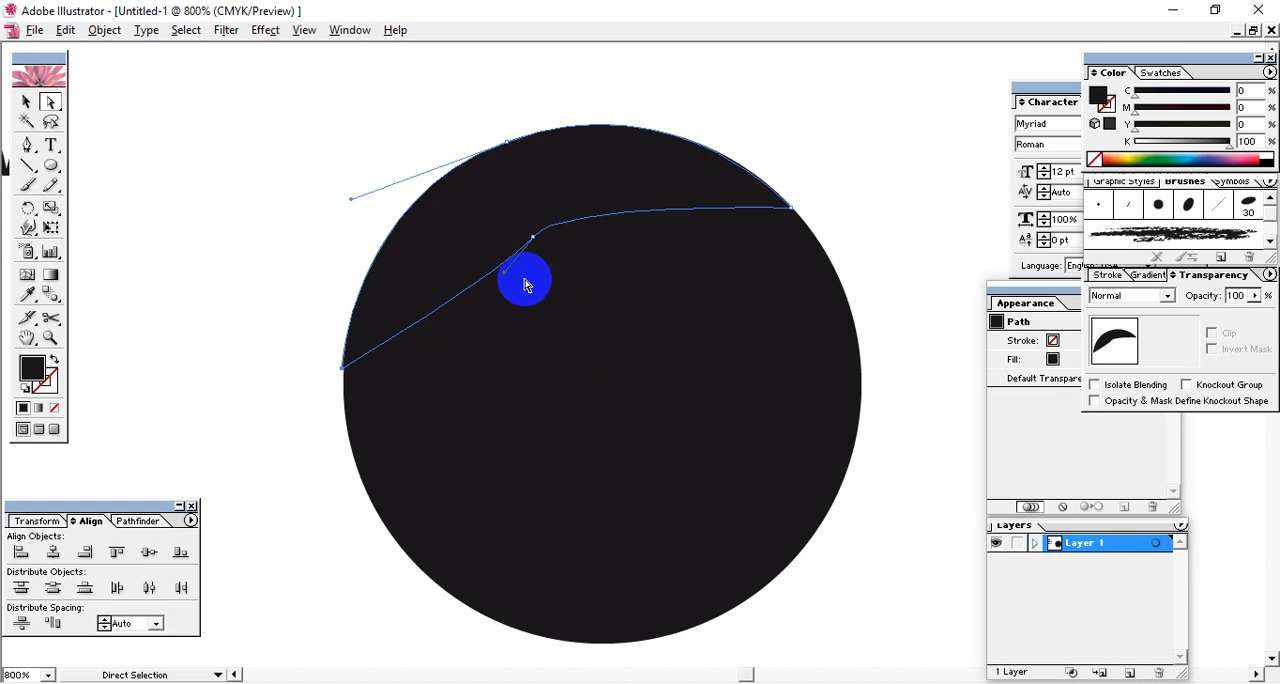
pyautogui.moveTo(524, 280); pyautogui.dragTo(566, 288)
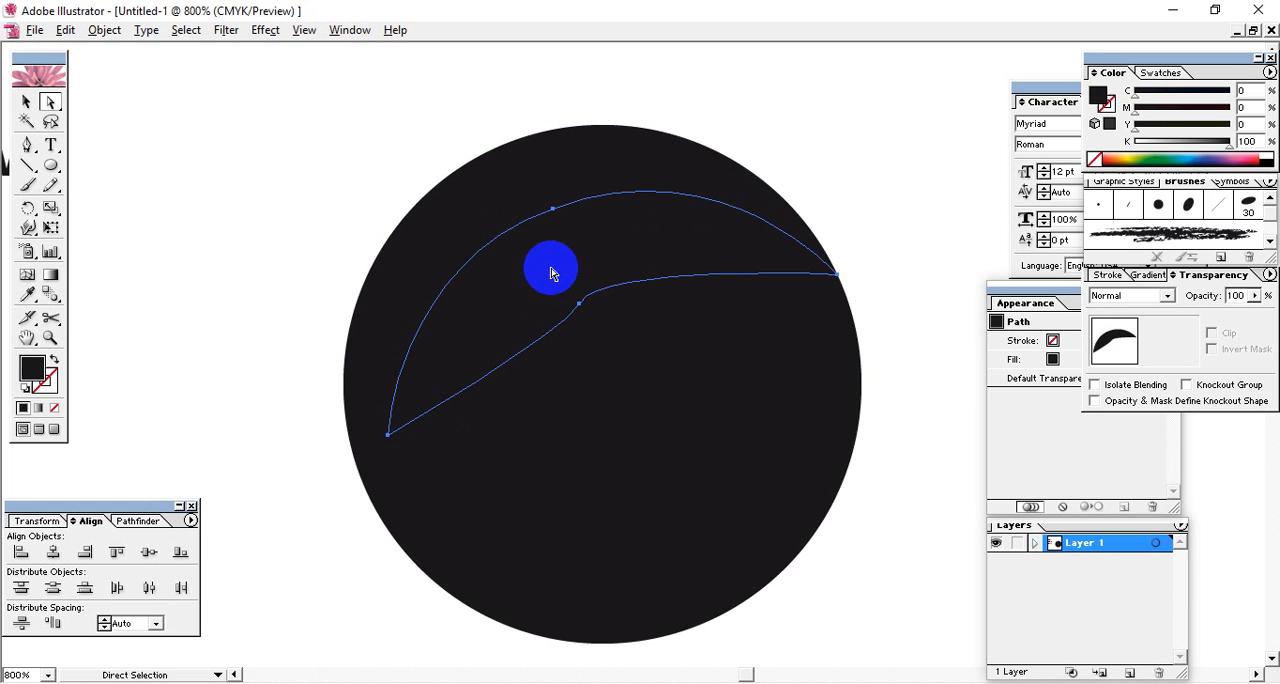
pyautogui.hotkey('ctrl', 'z')
pyautogui.click(584, 294)
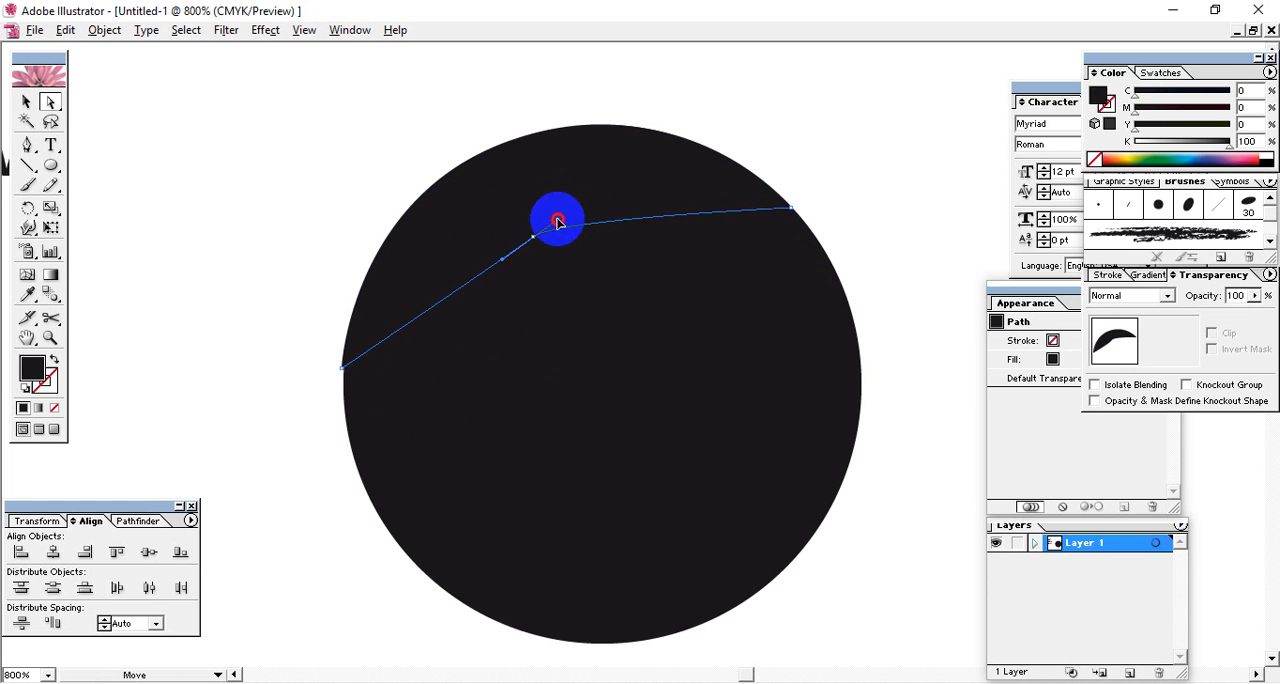
pyautogui.moveTo(571, 202); pyautogui.dragTo(571, 212)
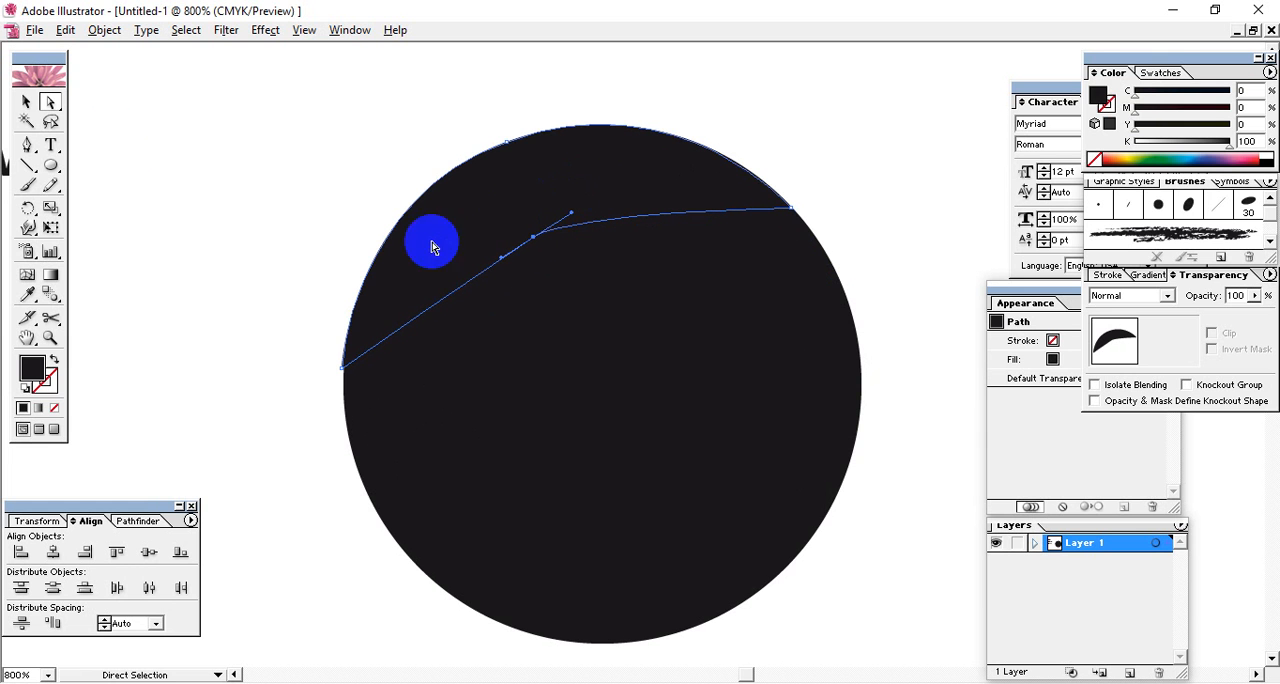
# Try to reshape the crescent's inner edge by pulling new handles from its middle anchor with the Convert Anchor Point tool.
pyautogui.moveTo(30, 142); pyautogui.dragTo(116, 150)
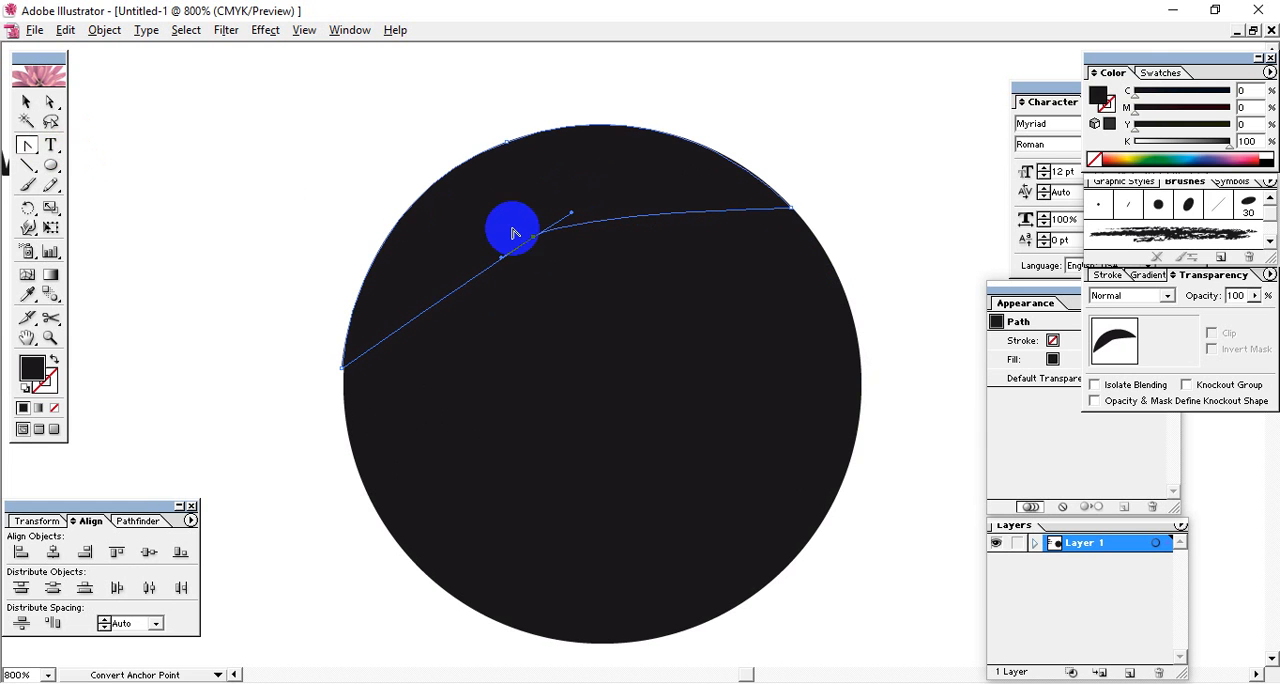
pyautogui.click(531, 240)
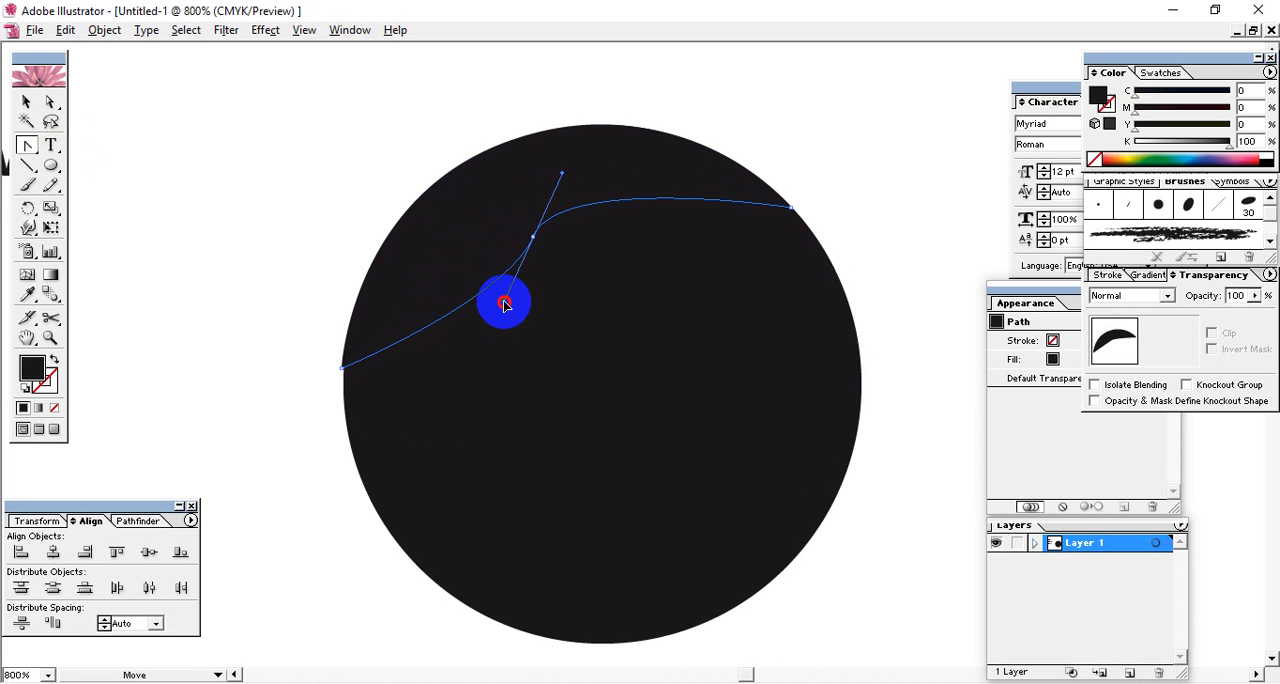
pyautogui.moveTo(493, 305); pyautogui.dragTo(486, 329)
pyautogui.click(532, 242)
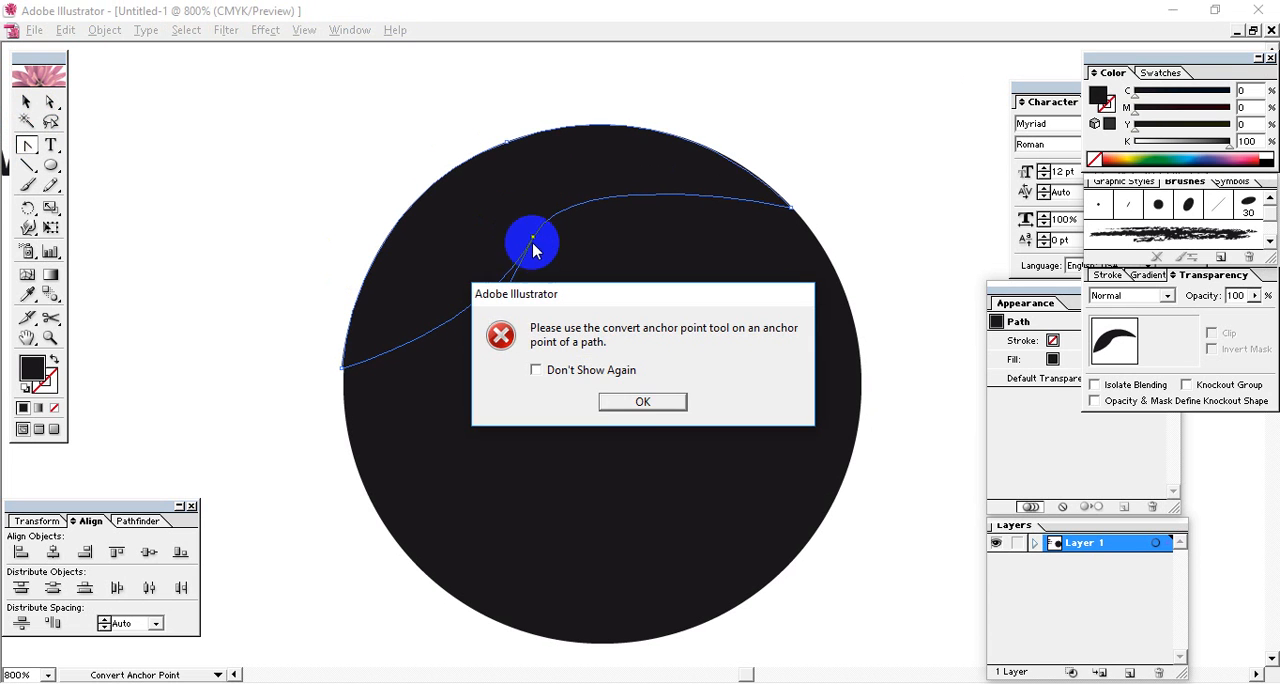
pyautogui.click(642, 399)
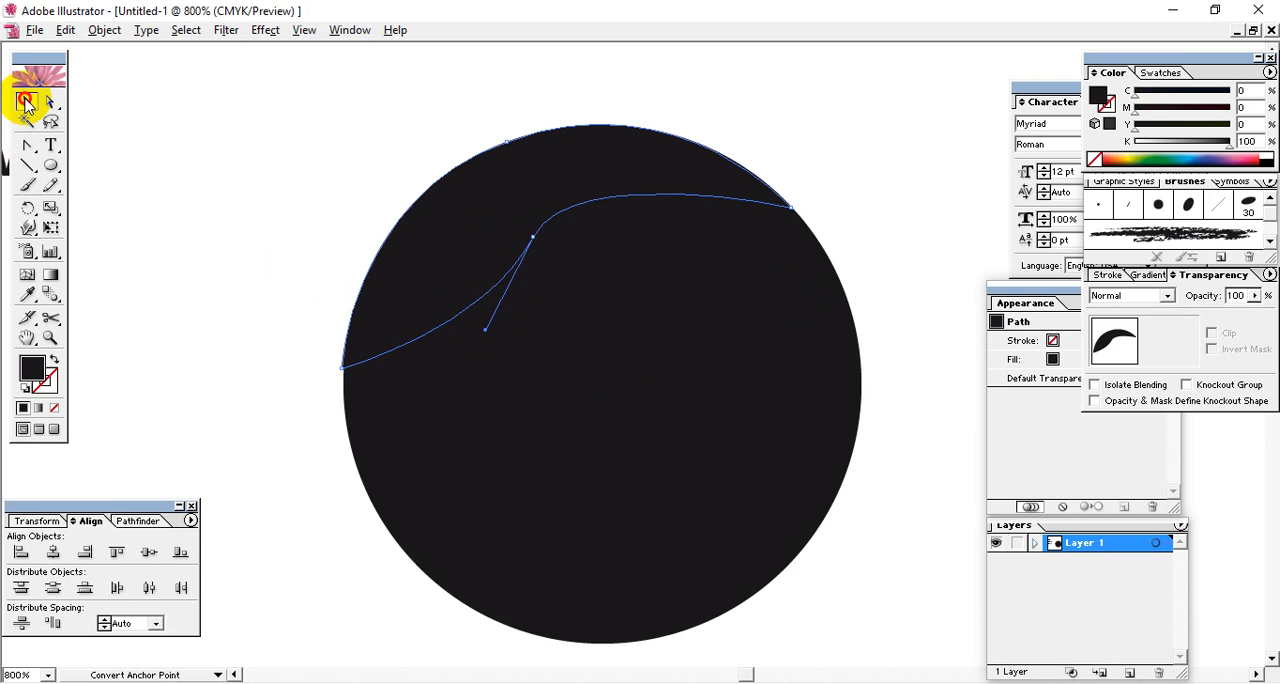
pyautogui.click(27, 102)
pyautogui.click(525, 232)
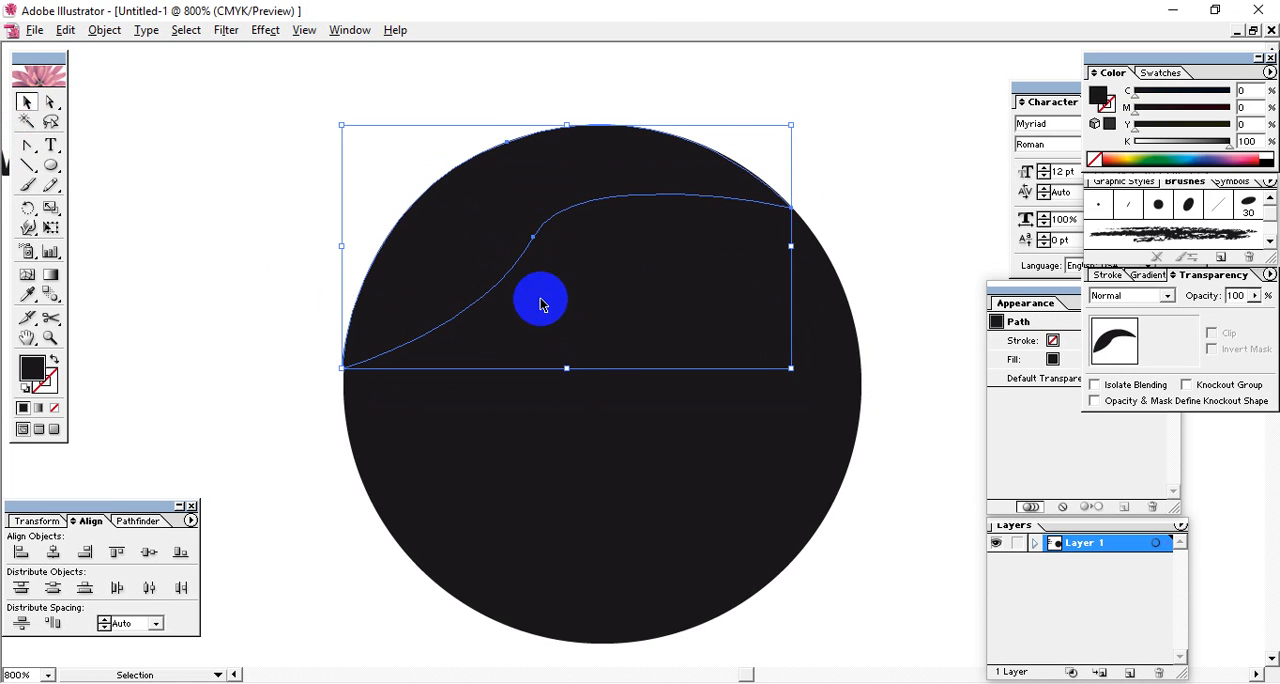
# Convert the inner anchor to a corner and pull out fresh smooth handles that give the crescent's lower edge an S-curve.
pyautogui.click(27, 145)
pyautogui.click(533, 239)
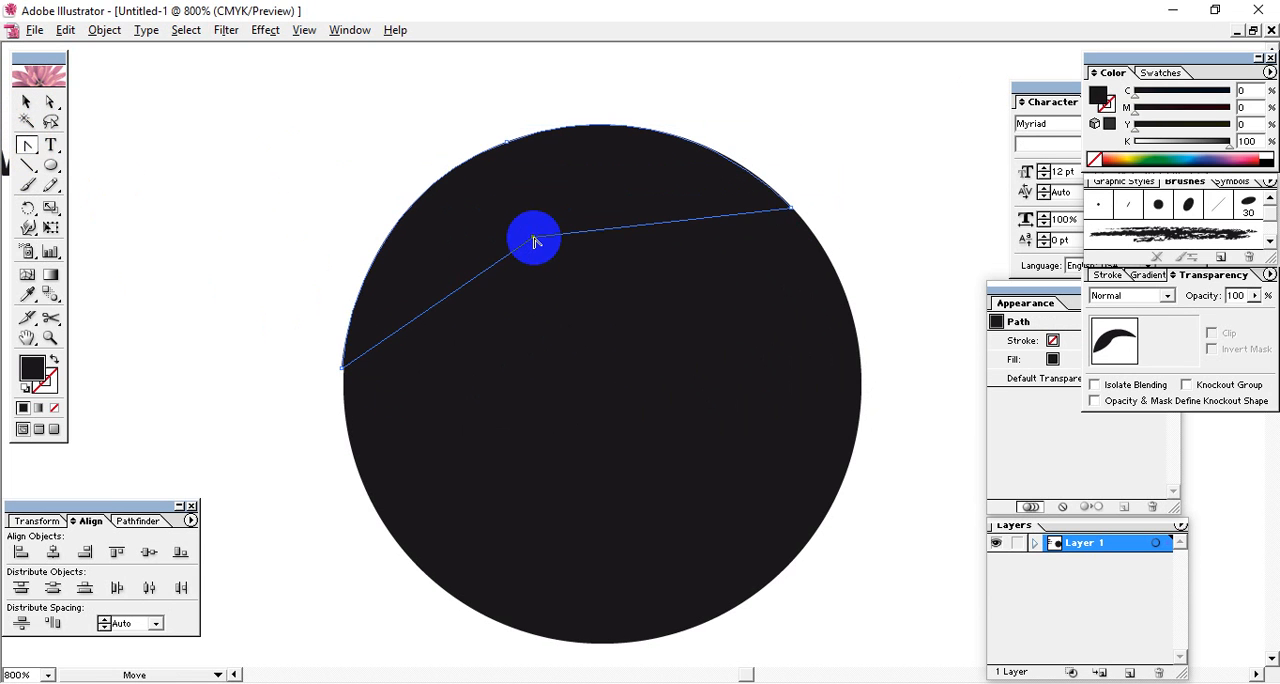
pyautogui.moveTo(533, 240); pyautogui.dragTo(480, 322)
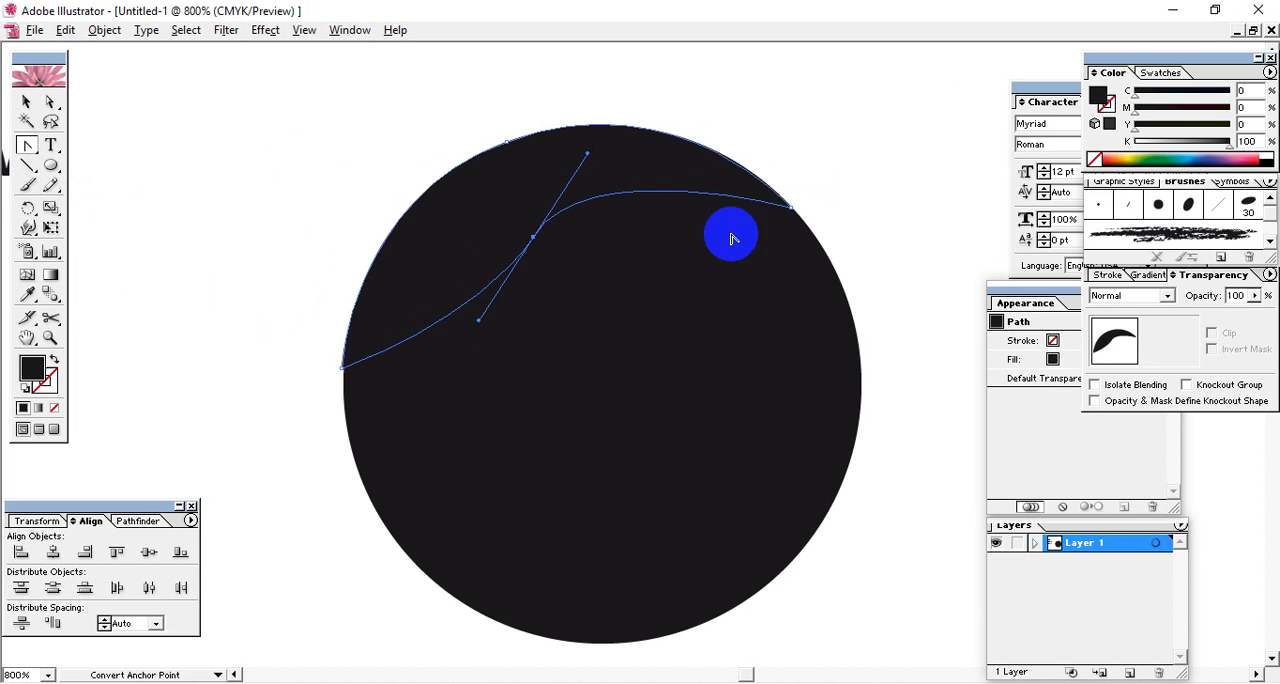
pyautogui.click(26, 101)
pyautogui.click(341, 346)
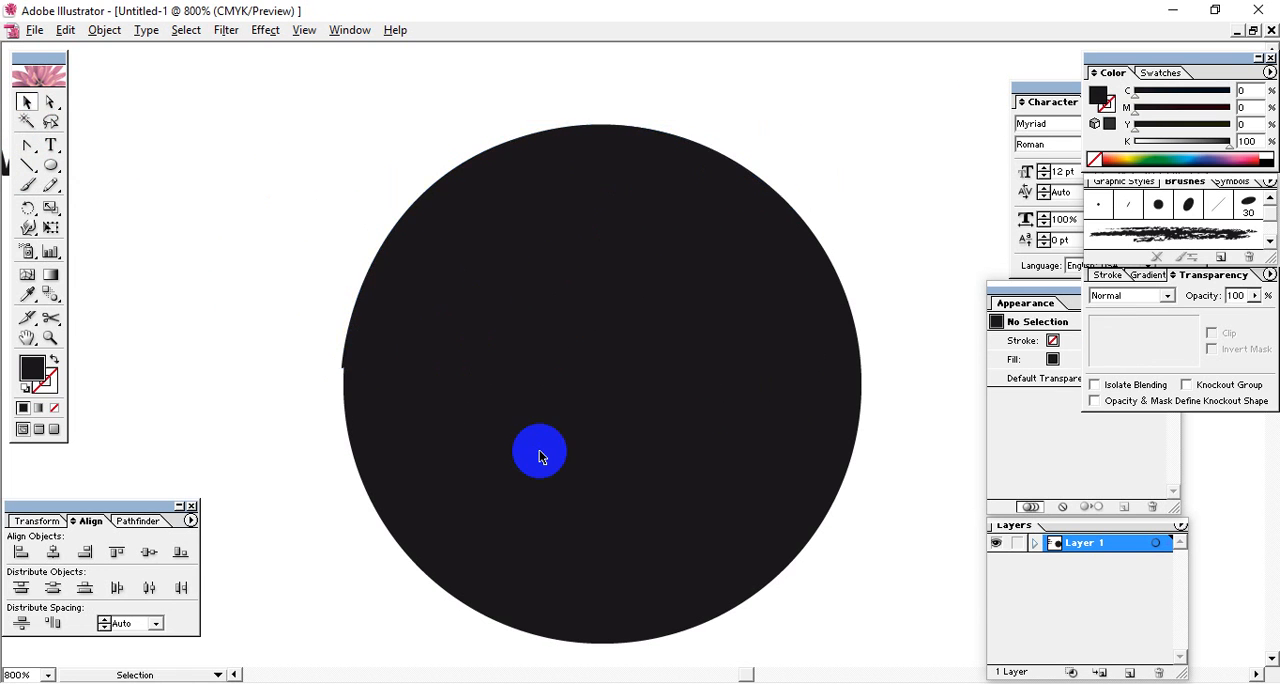
# Move the crescent shape off the circle into the blank area to its upper right.
pyautogui.click(463, 220)
pyautogui.moveTo(463, 220); pyautogui.dragTo(333, 180)
pyautogui.press('space')
pyautogui.moveTo(430, 220); pyautogui.dragTo(651, 386)
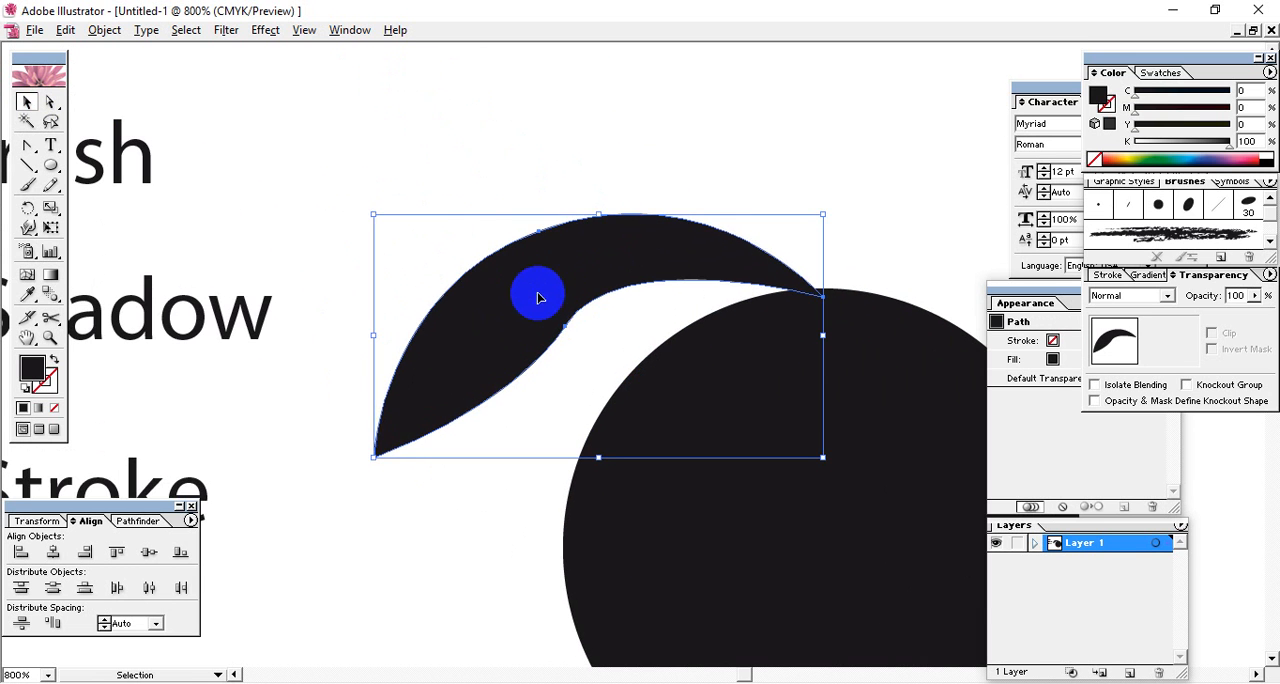
pyautogui.moveTo(537, 293); pyautogui.dragTo(704, 187)
pyautogui.press('space')
pyautogui.moveTo(733, 243); pyautogui.dragTo(608, 213)
pyautogui.press('space')
# Shift the crescent's inner anchor point down and slightly left, and tilt its handles to thicken and smooth the shape.
pyautogui.click(57, 104)
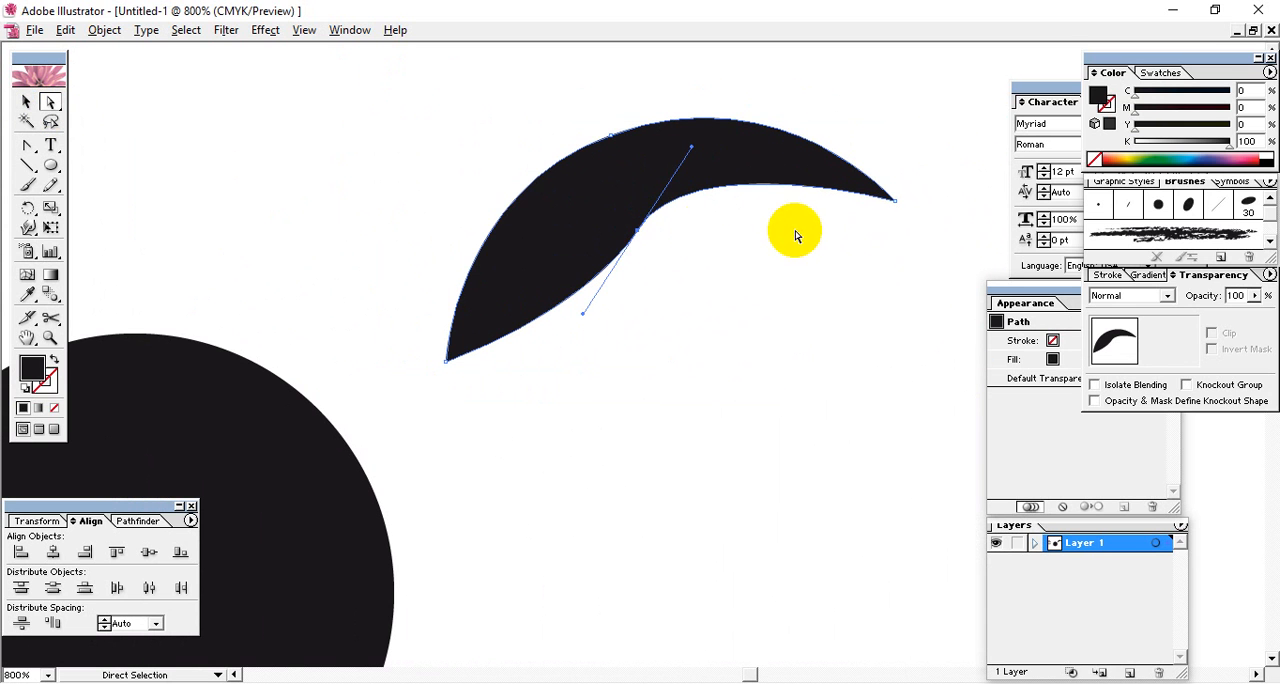
pyautogui.moveTo(636, 233); pyautogui.dragTo(624, 272)
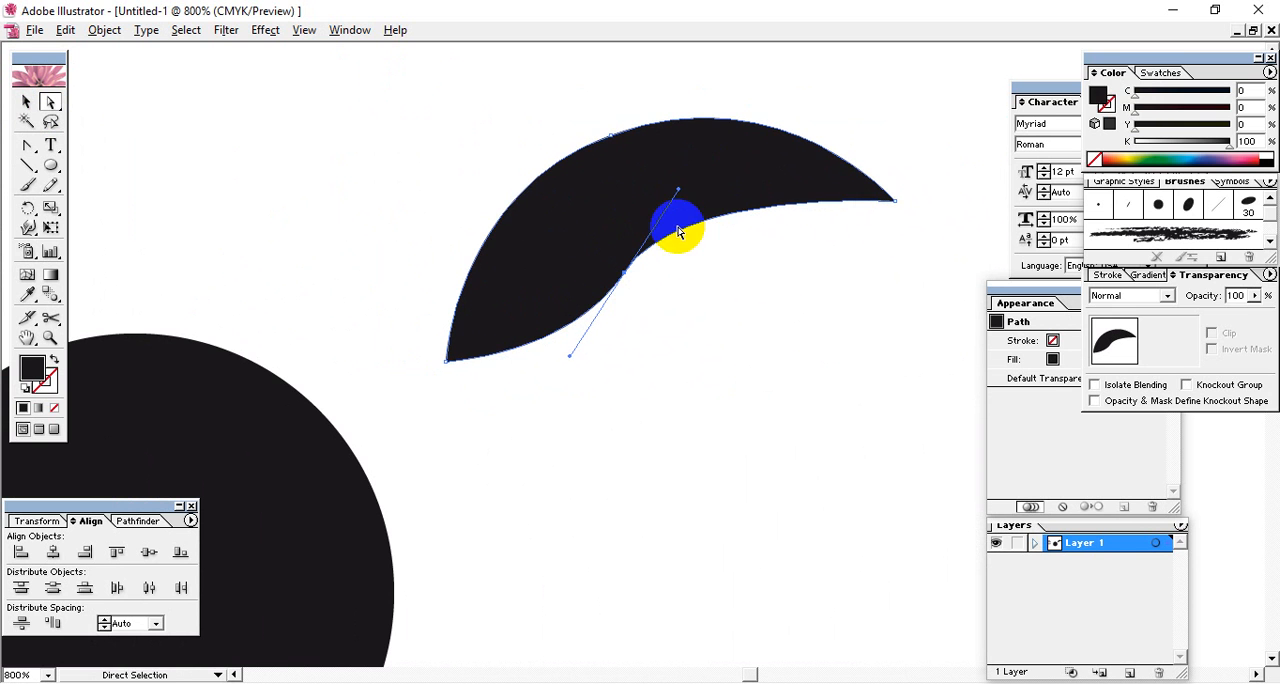
pyautogui.moveTo(678, 193); pyautogui.dragTo(692, 188)
pyautogui.click(765, 345)
pyautogui.click(625, 272)
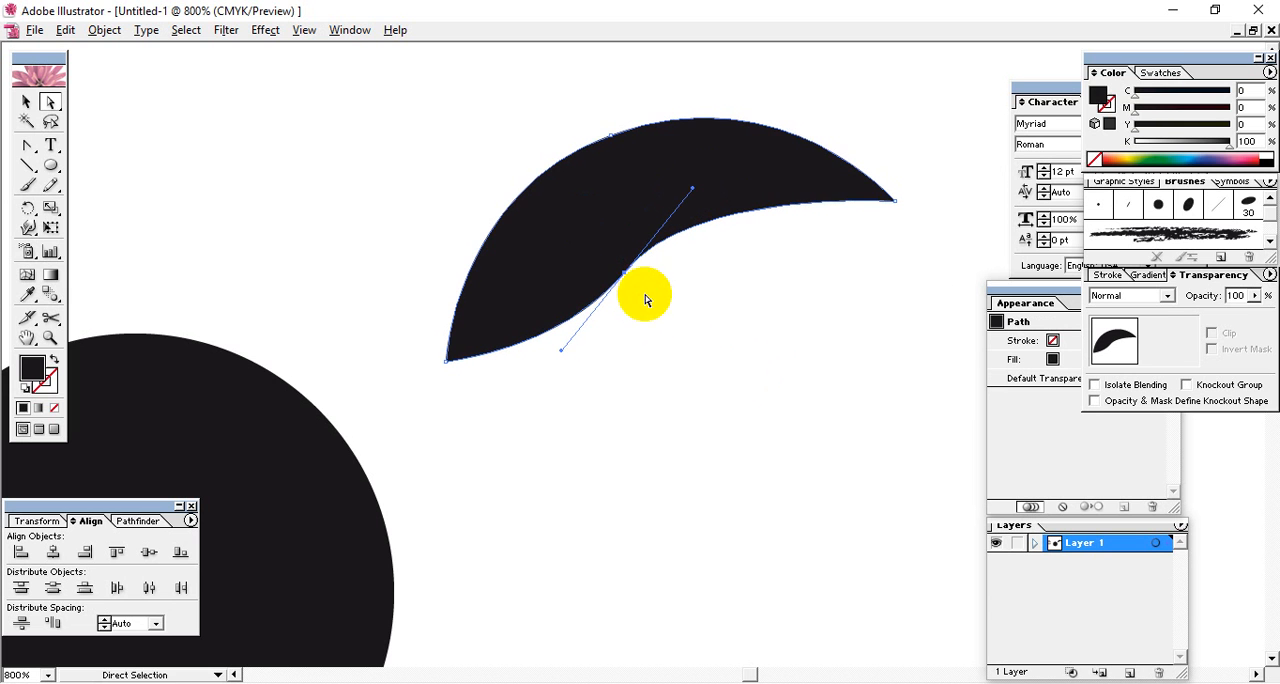
pyautogui.click(624, 271)
pyautogui.moveTo(626, 276); pyautogui.dragTo(617, 277)
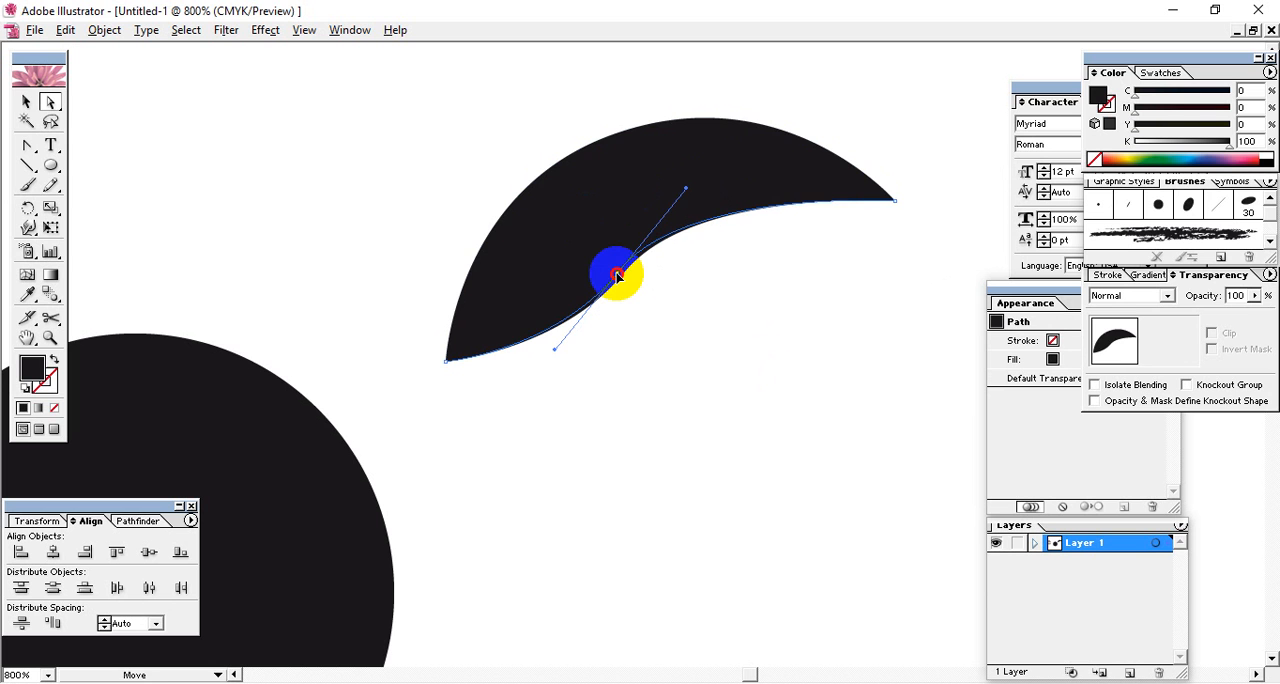
# Give the crescent shape a black stroke and remove its fill so only the outline is drawn.
pyautogui.click(704, 320)
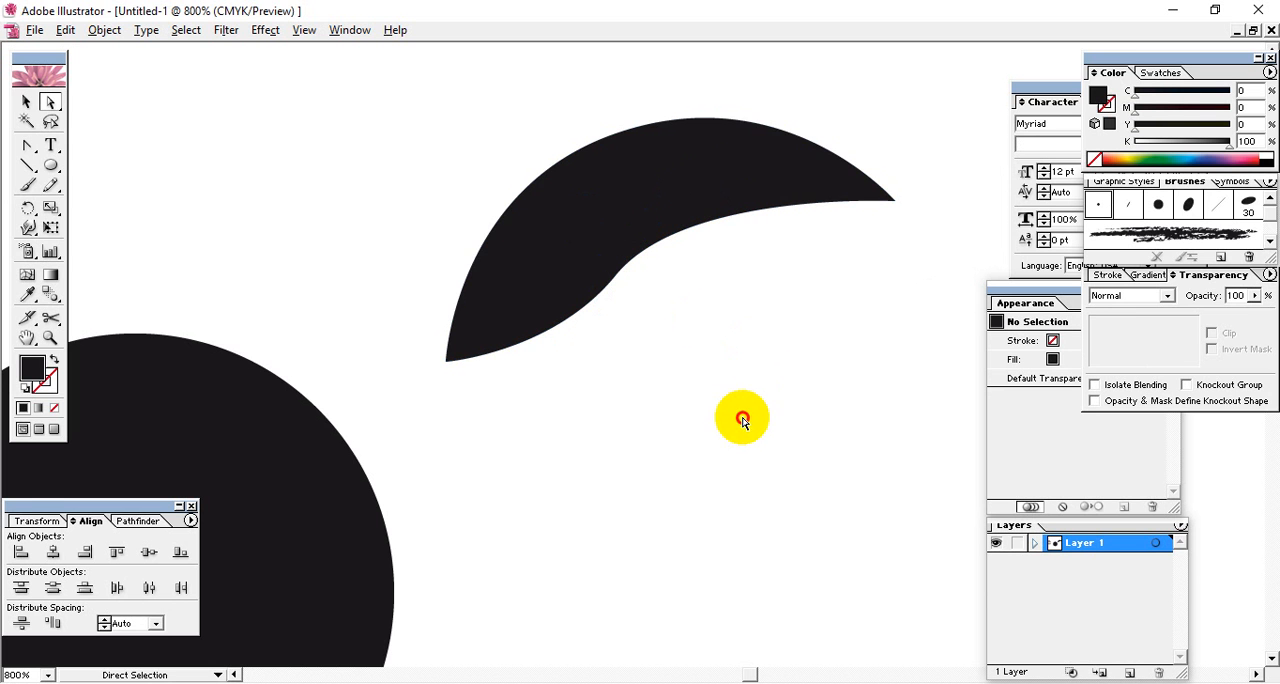
pyautogui.moveTo(626, 334); pyautogui.dragTo(587, 367)
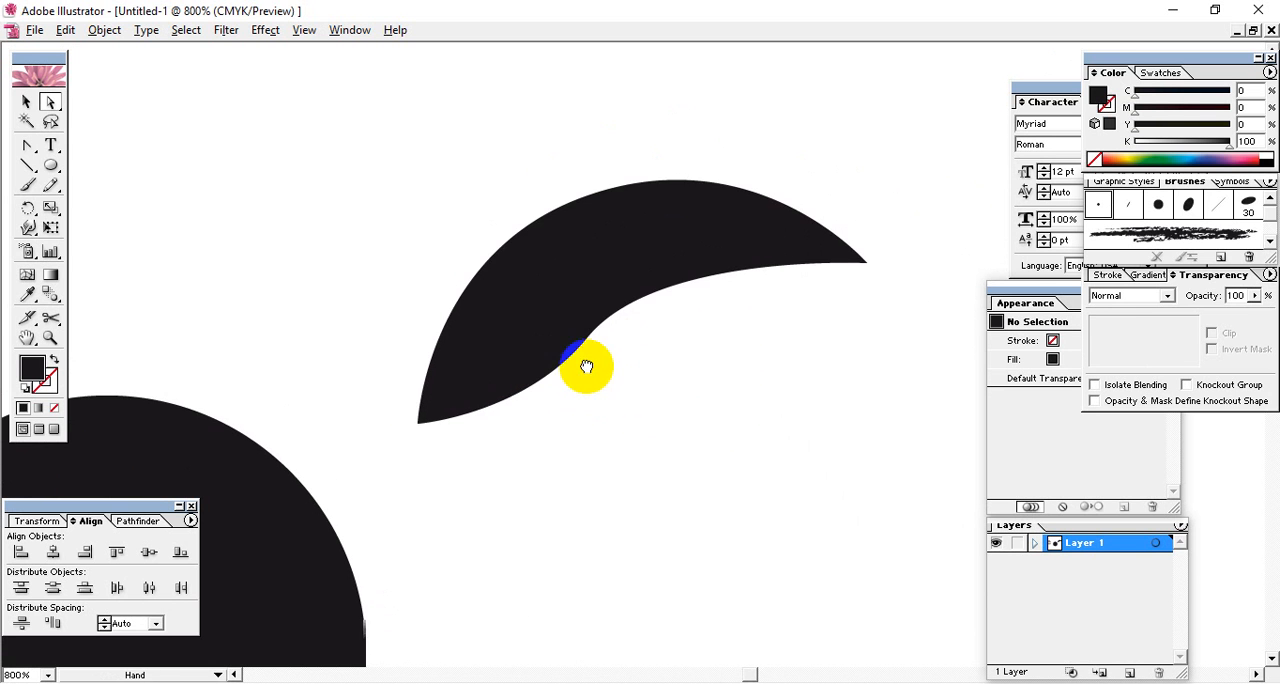
pyautogui.click(587, 362)
pyautogui.click(26, 101)
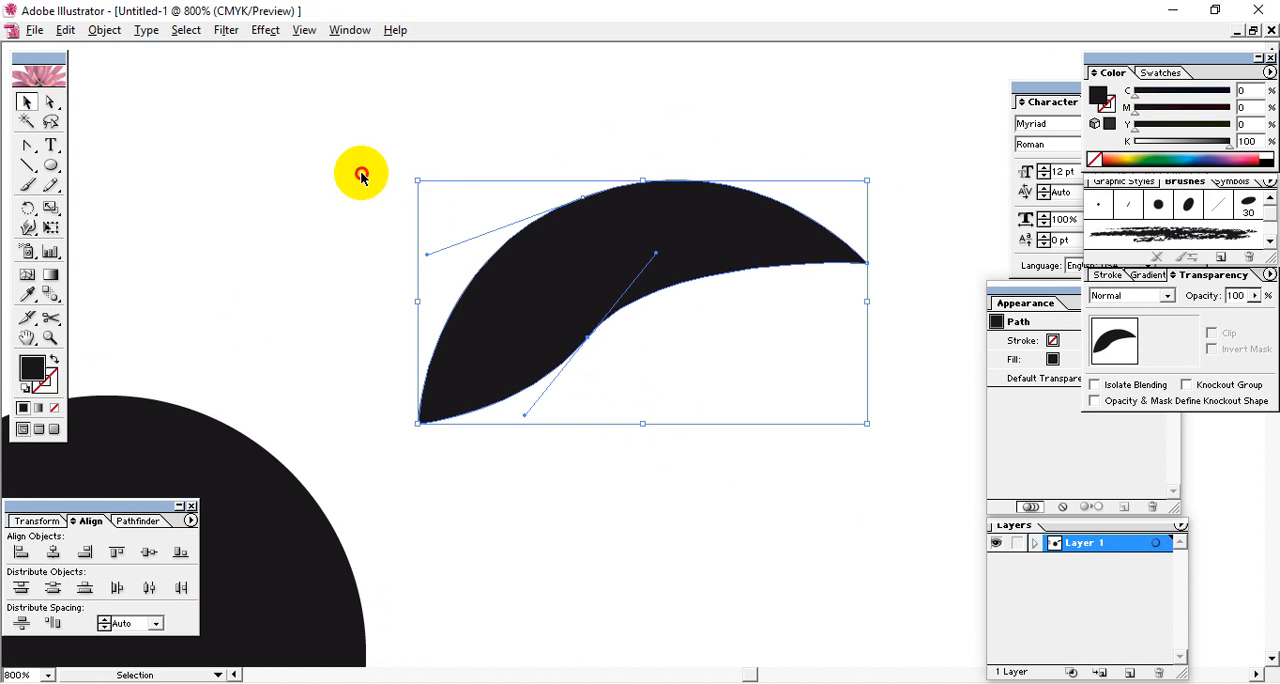
pyautogui.click(362, 176)
pyautogui.click(520, 257)
pyautogui.moveTo(32, 367); pyautogui.dragTo(51, 387)
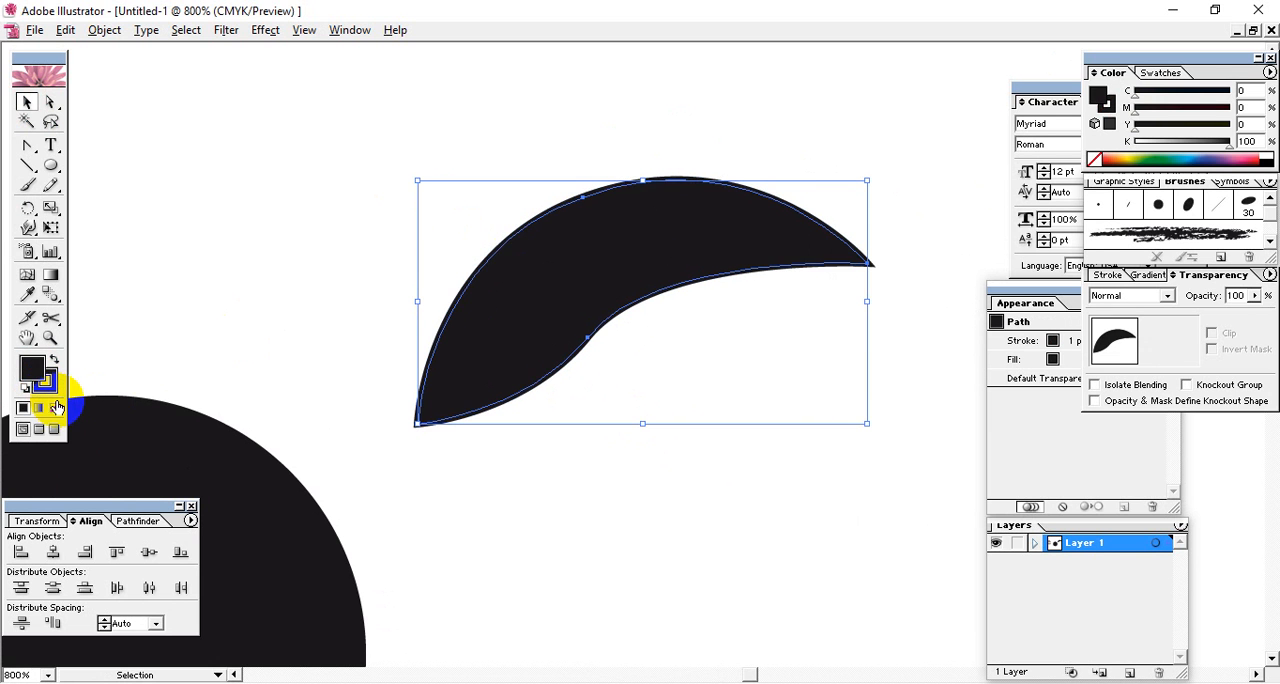
pyautogui.click(54, 407)
pyautogui.click(422, 301)
pyautogui.click(450, 309)
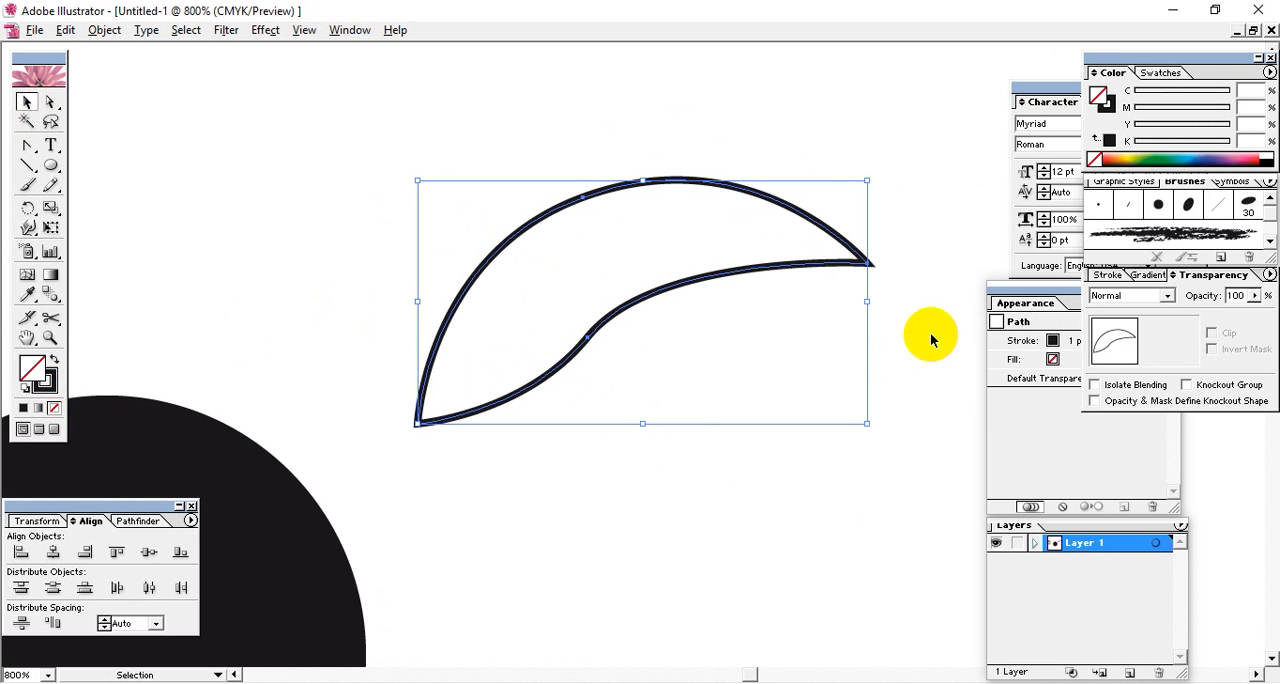
# Set the crescent outline's stroke weight to 0.5 pt and deselect it.
pyautogui.click(1112, 296)
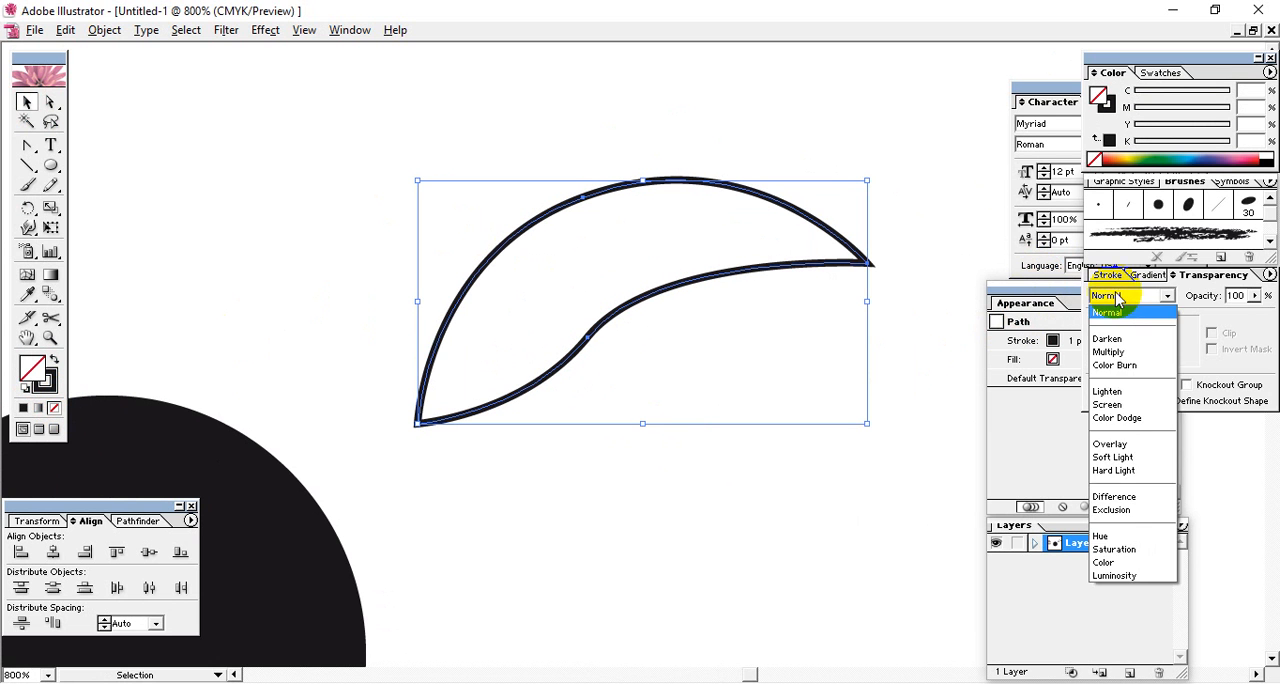
pyautogui.click(1118, 292)
pyautogui.click(1108, 275)
pyautogui.click(1178, 296)
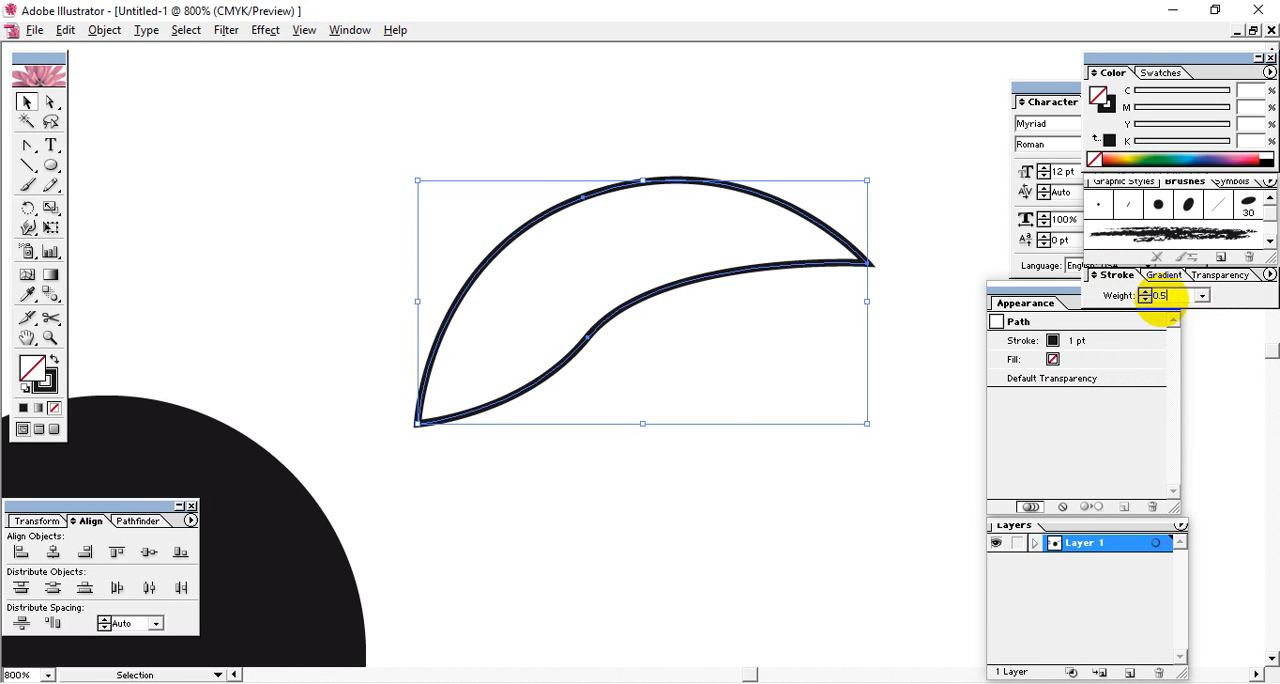
pyautogui.press('Return')
pyautogui.click(493, 458)
pyautogui.press('space')
pyautogui.moveTo(513, 305); pyautogui.dragTo(530, 238)
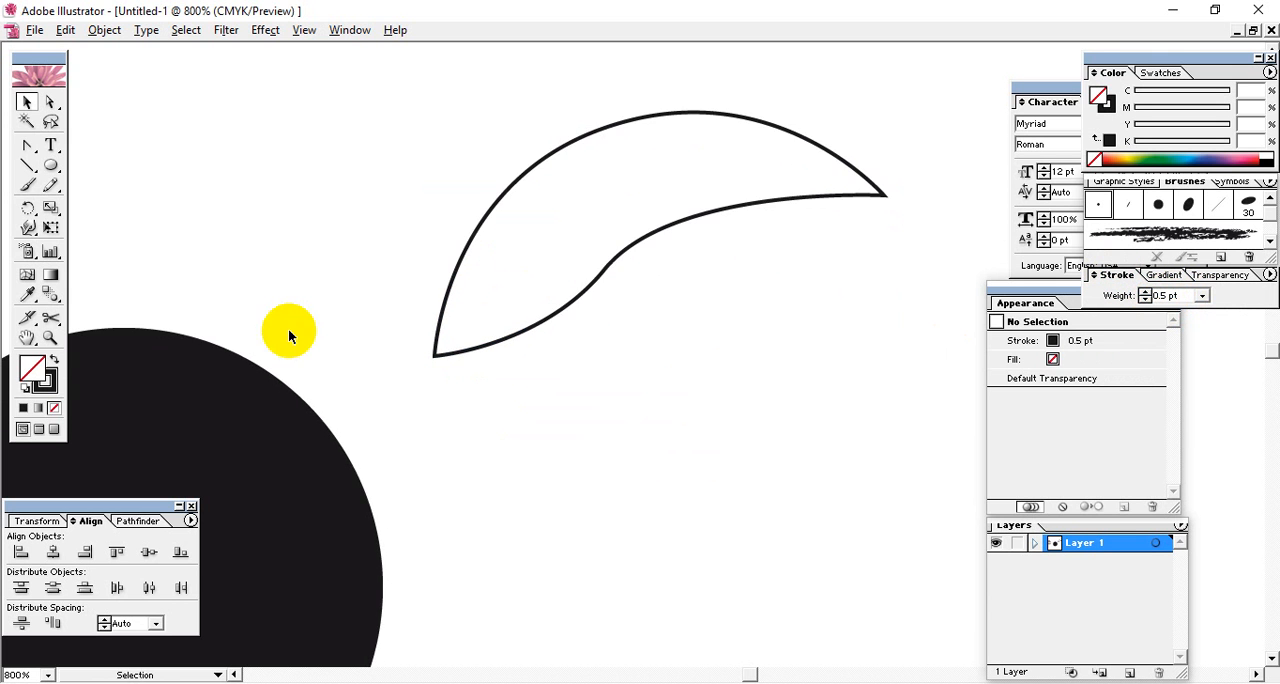
# Draw a curved midrib with the Pen tool from just below the outline's lower tip to near its upper tip, and select it.
pyautogui.click(27, 170)
pyautogui.click(28, 145)
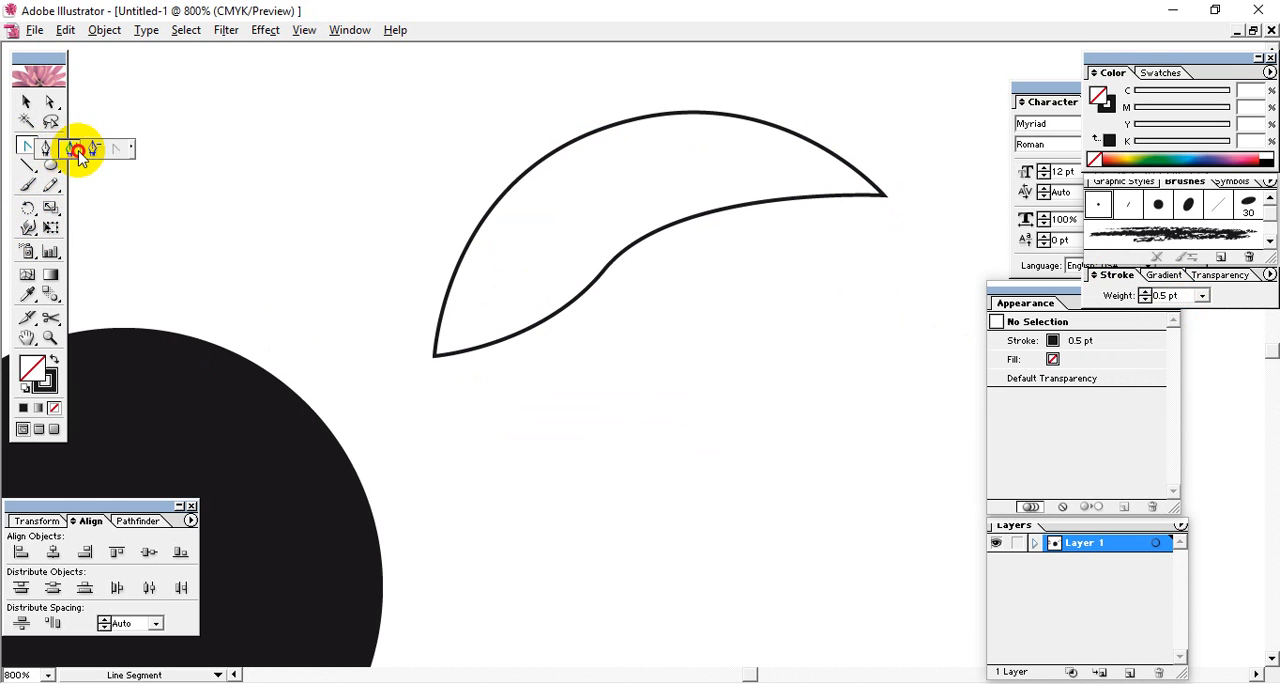
pyautogui.click(424, 405)
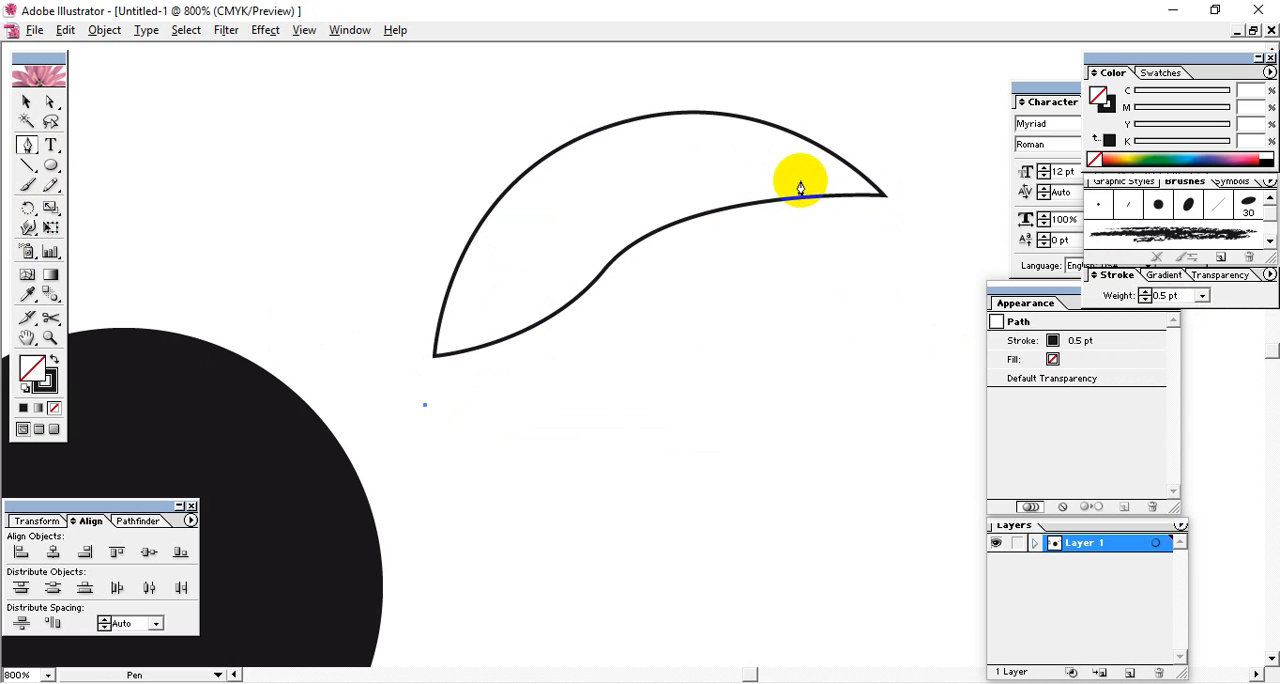
pyautogui.moveTo(794, 176)
pyautogui.mouseDown()
pyautogui.moveTo(1063, 171)
pyautogui.moveTo(1150, 140)
pyautogui.moveTo(1170, 145)
pyautogui.moveTo(1166, 168)
pyautogui.mouseUp()
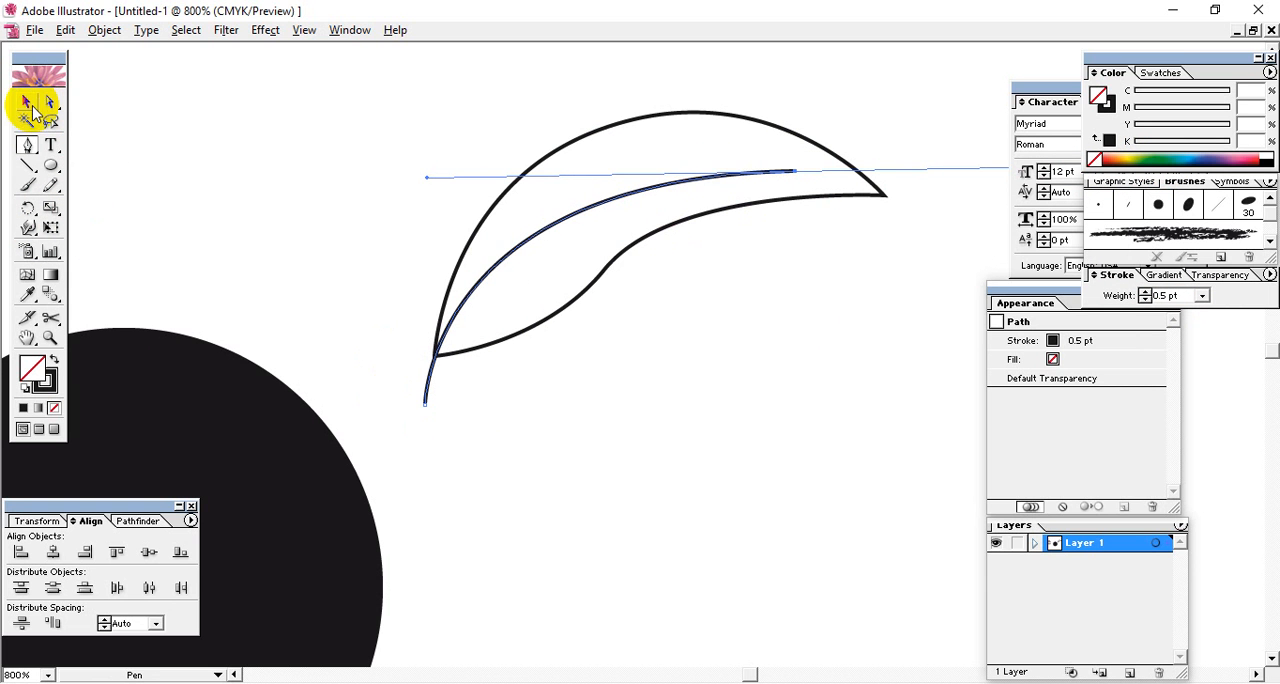
pyautogui.click(29, 106)
pyautogui.click(860, 284)
pyautogui.click(751, 184)
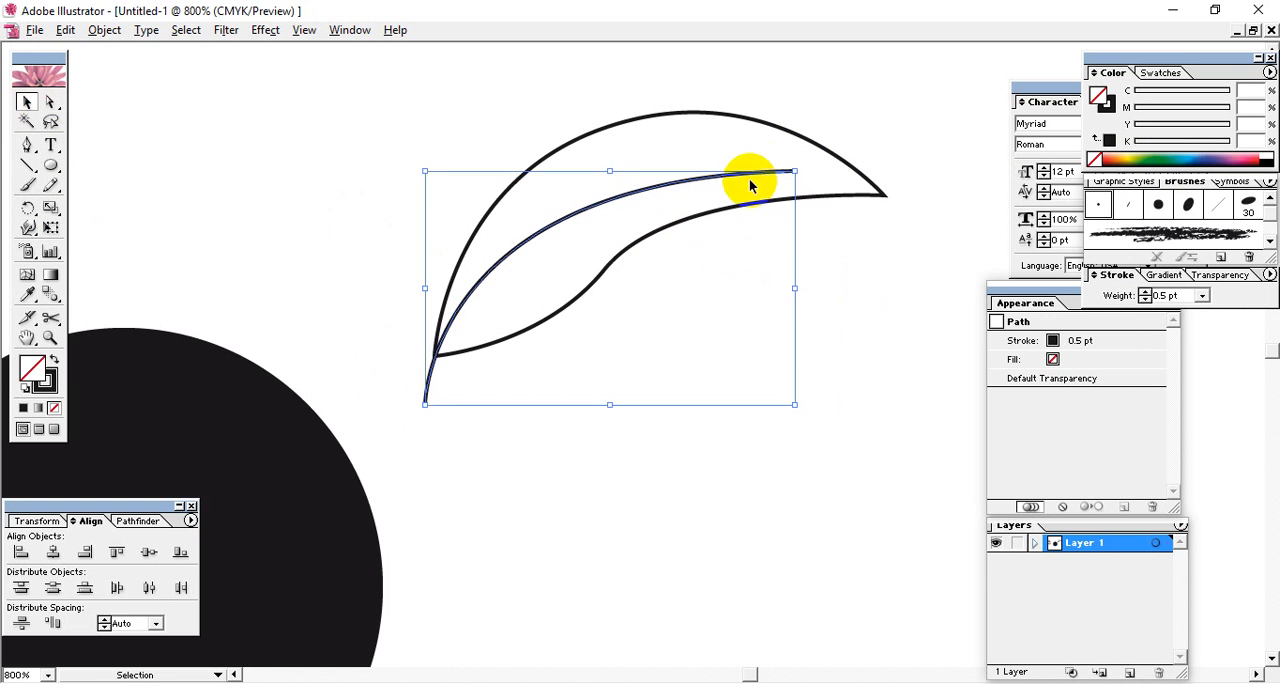
pyautogui.click(434, 423)
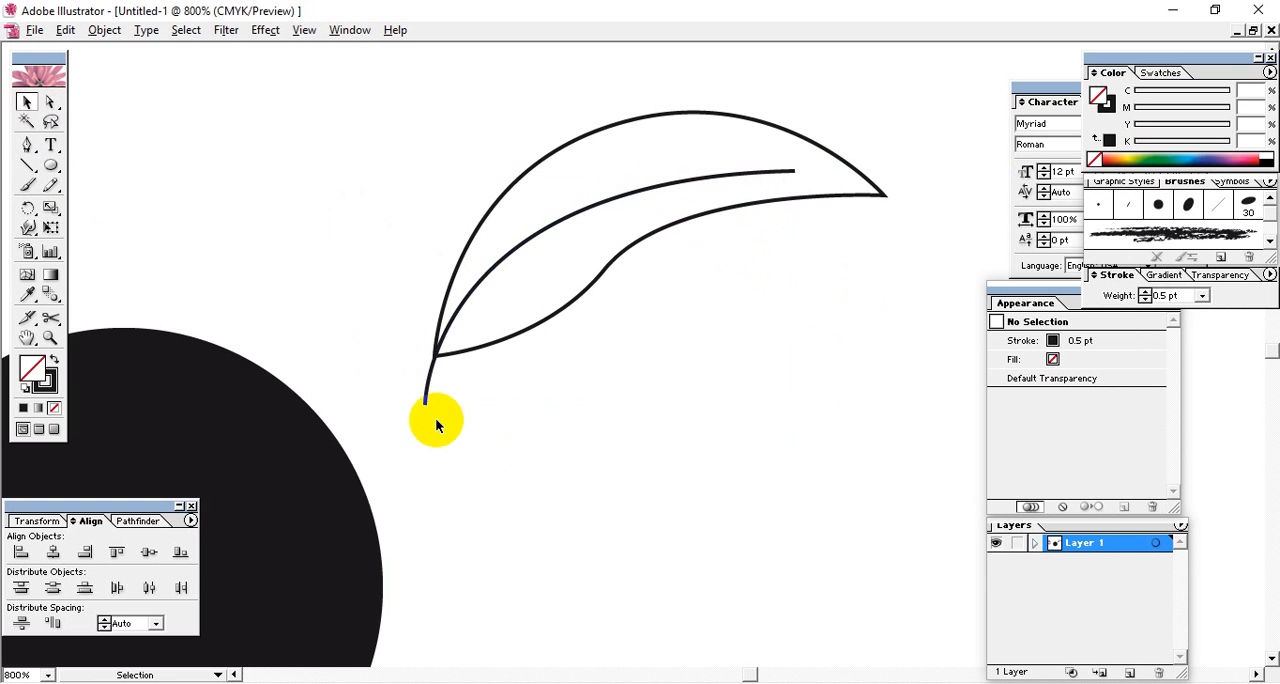
pyautogui.click(436, 364)
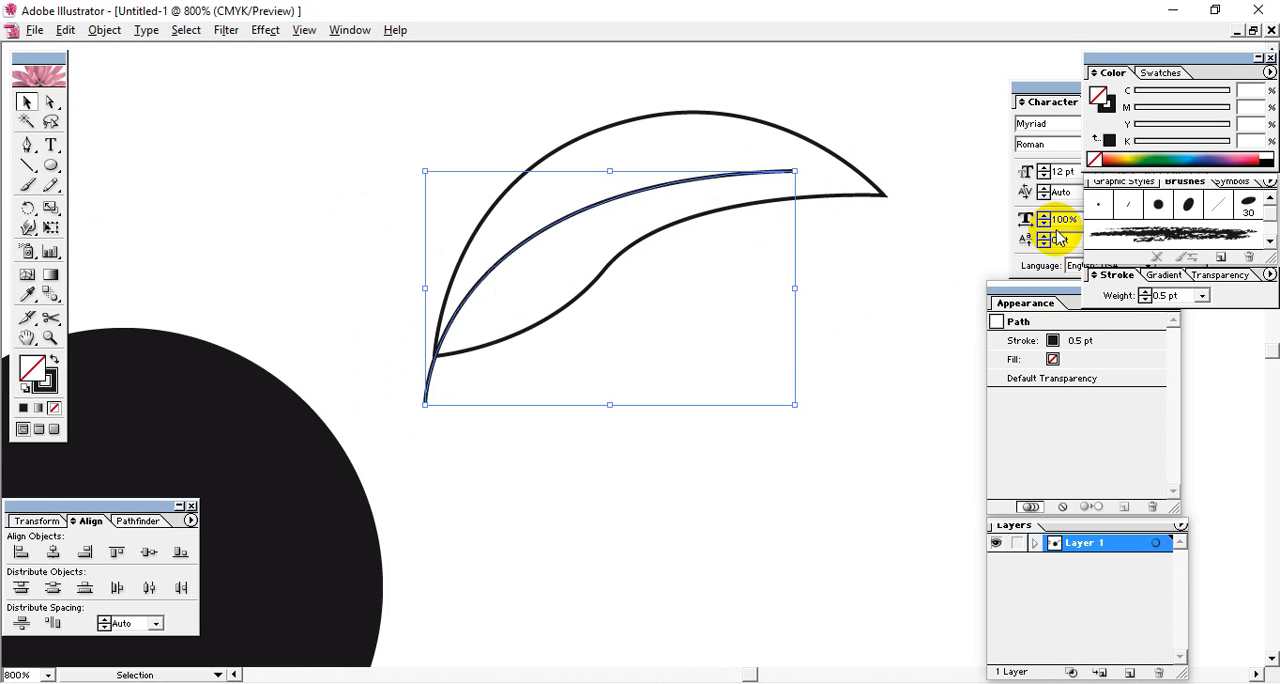
# Try the 6 pt Flat, 15 pt Oval and neighbouring brushes on the midrib curve.
pyautogui.doubleClick(1128, 204)
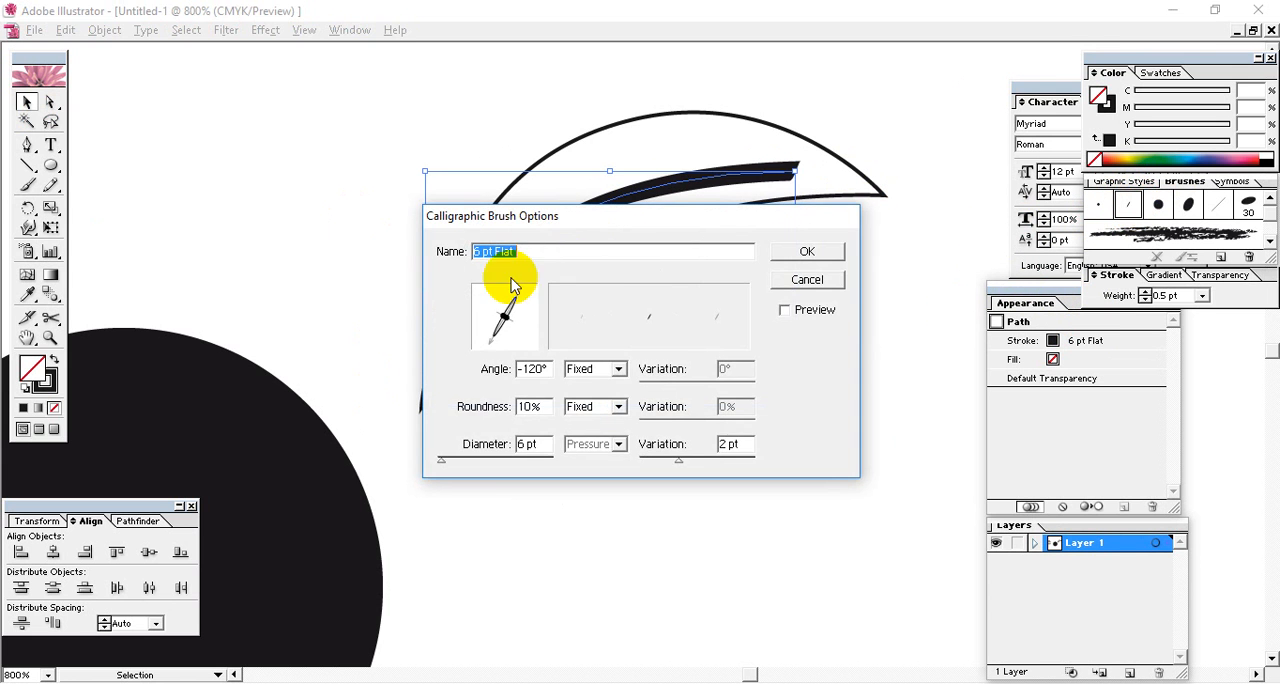
pyautogui.moveTo(592, 220); pyautogui.dragTo(766, 266)
pyautogui.click(981, 325)
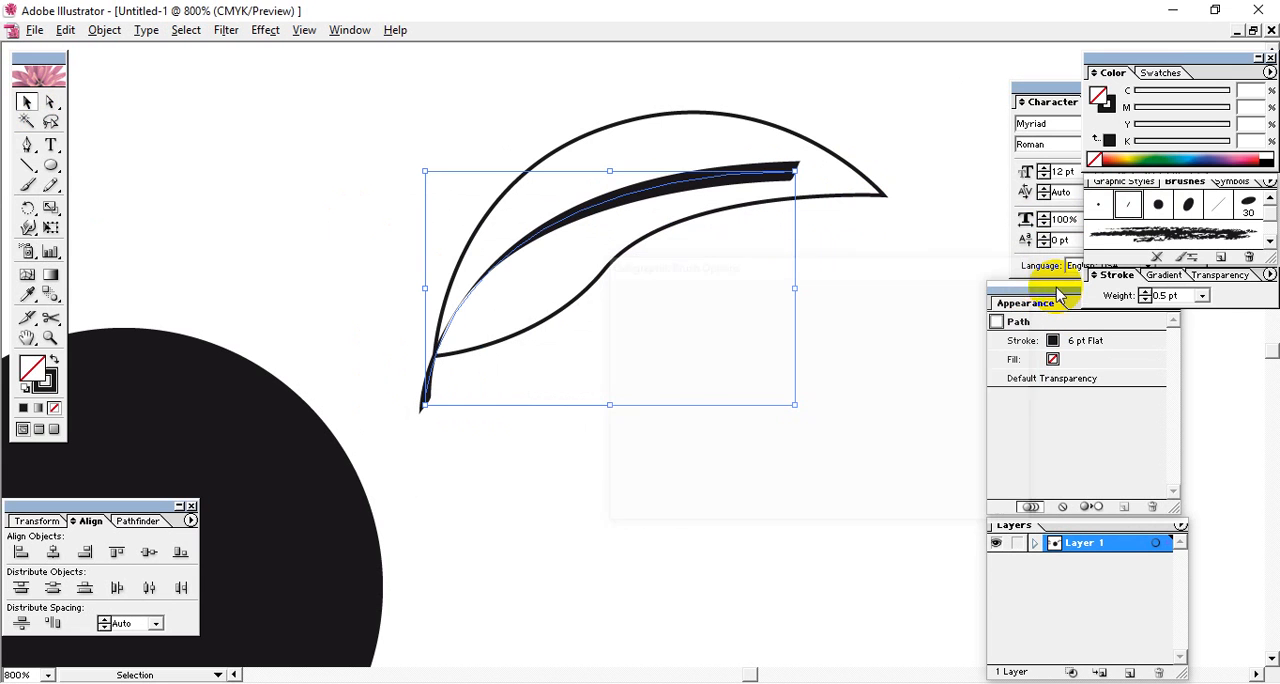
pyautogui.click(1157, 206)
pyautogui.click(1188, 205)
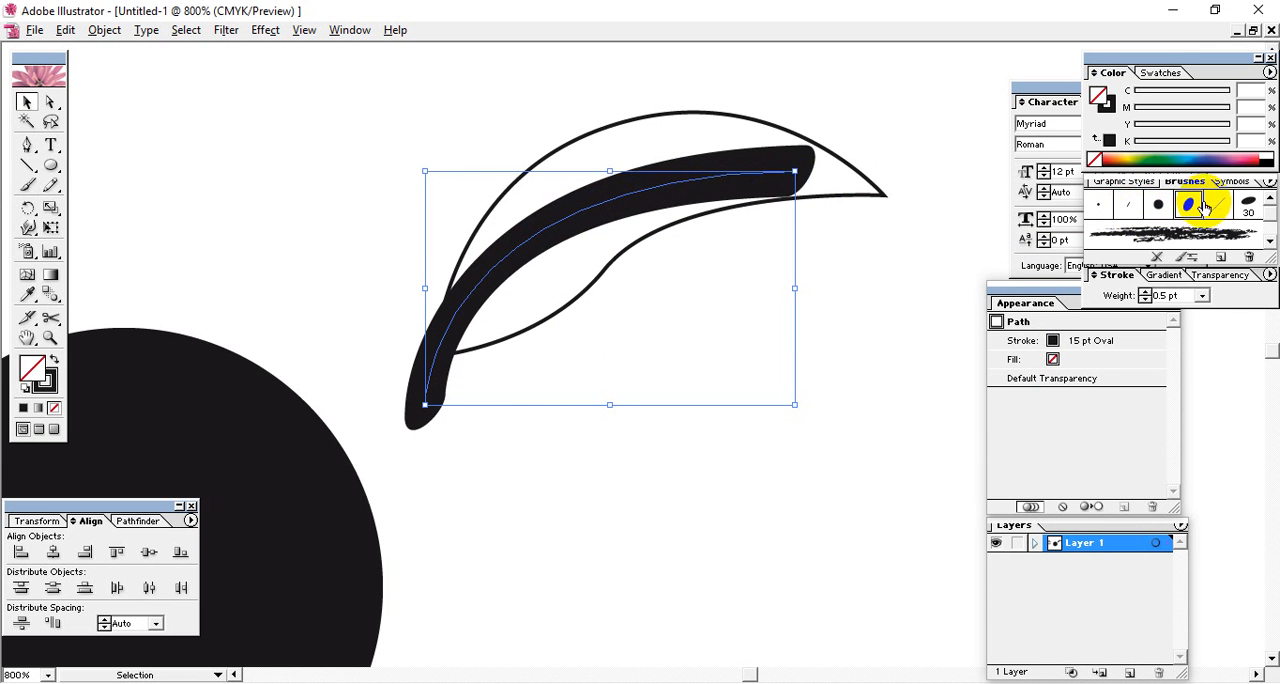
pyautogui.click(1245, 205)
pyautogui.click(1214, 207)
pyautogui.click(1188, 205)
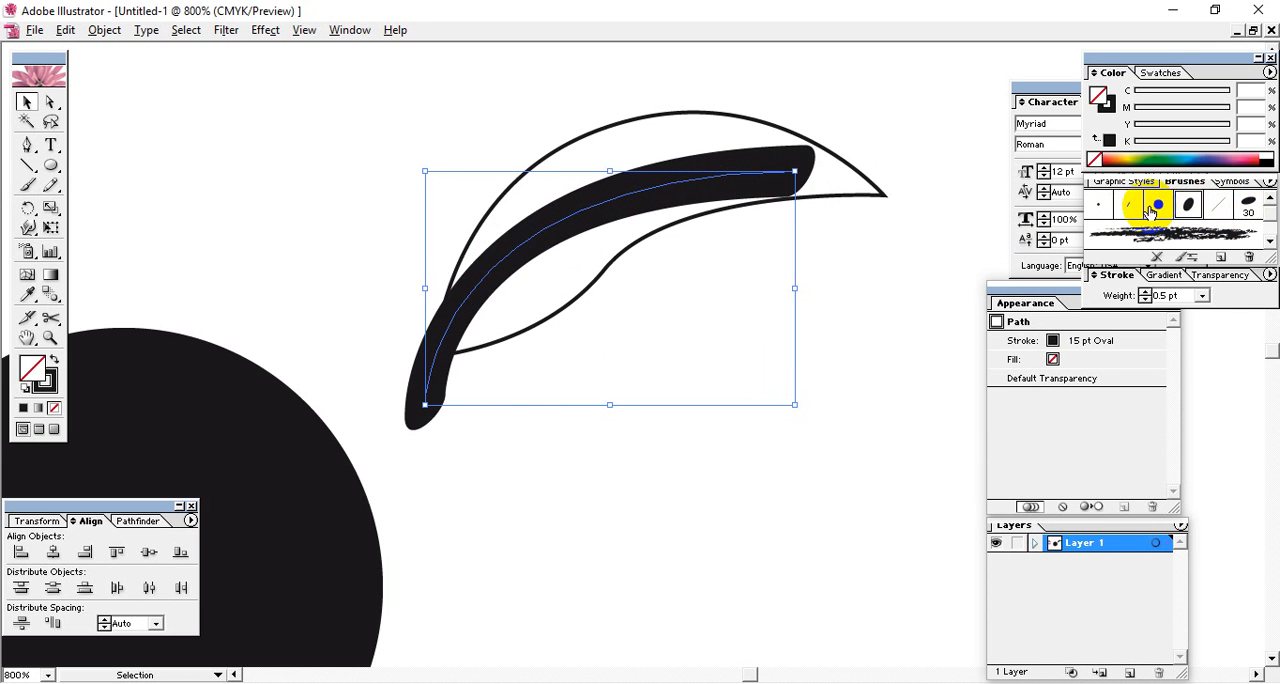
# Apply the 6 pt Flat brush to the midrib, set the brush angle to 180° with preview on, and update existing strokes.
pyautogui.doubleClick(1128, 204)
pyautogui.moveTo(634, 208); pyautogui.dragTo(1006, 216)
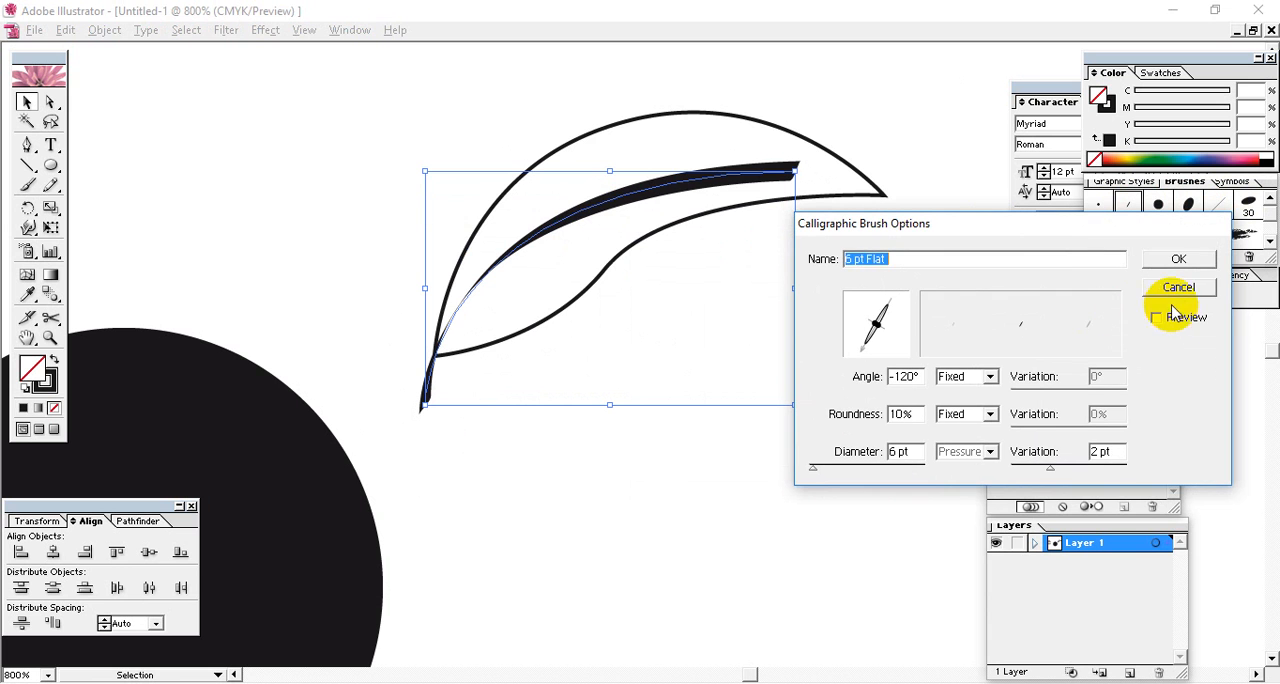
pyautogui.click(1166, 319)
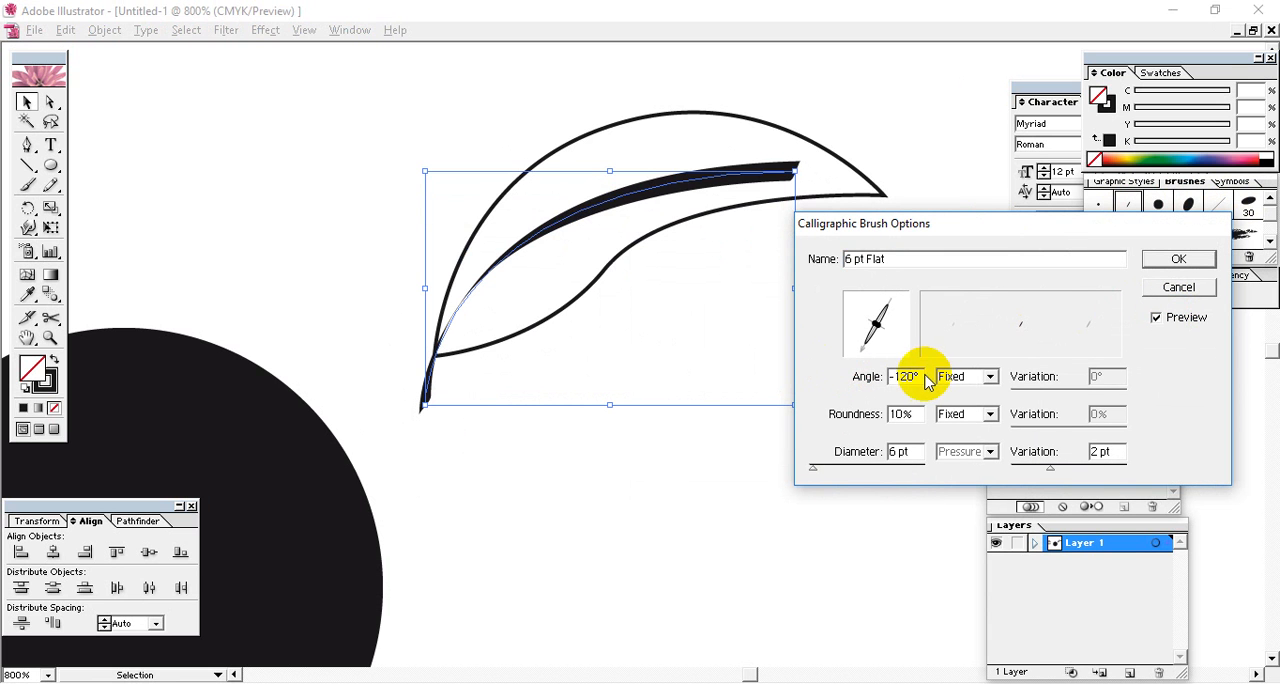
pyautogui.moveTo(920, 376); pyautogui.dragTo(810, 390)
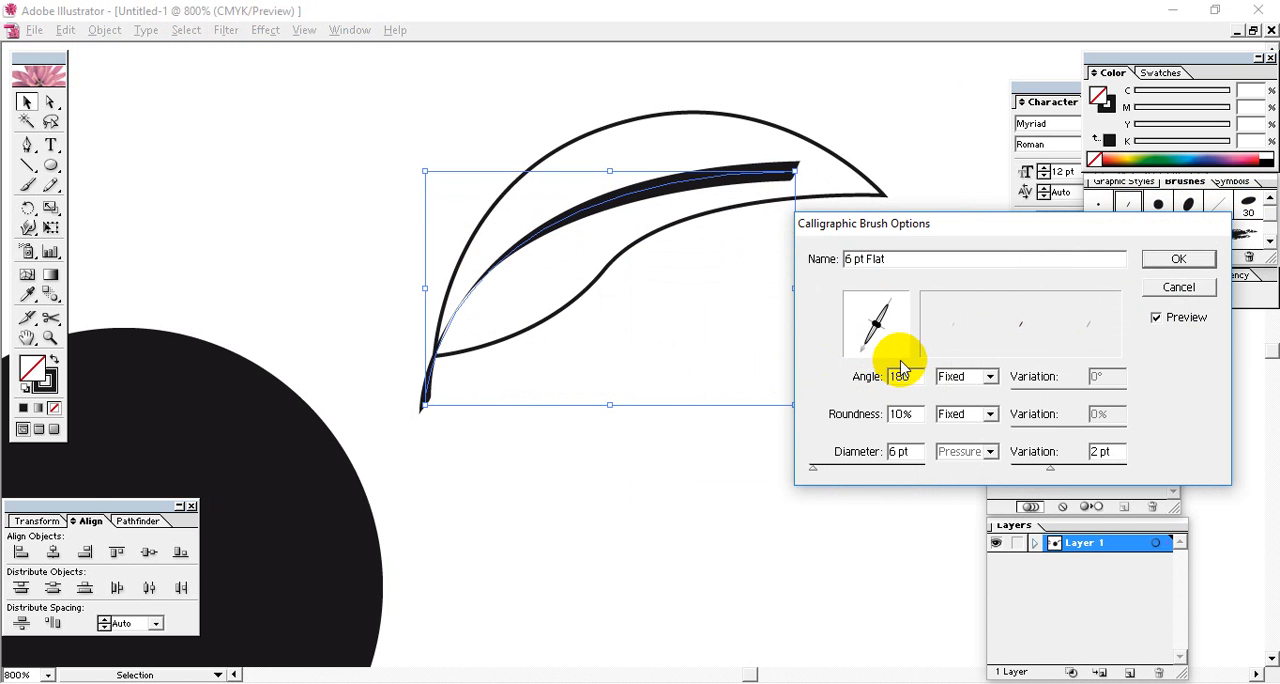
pyautogui.click(965, 378)
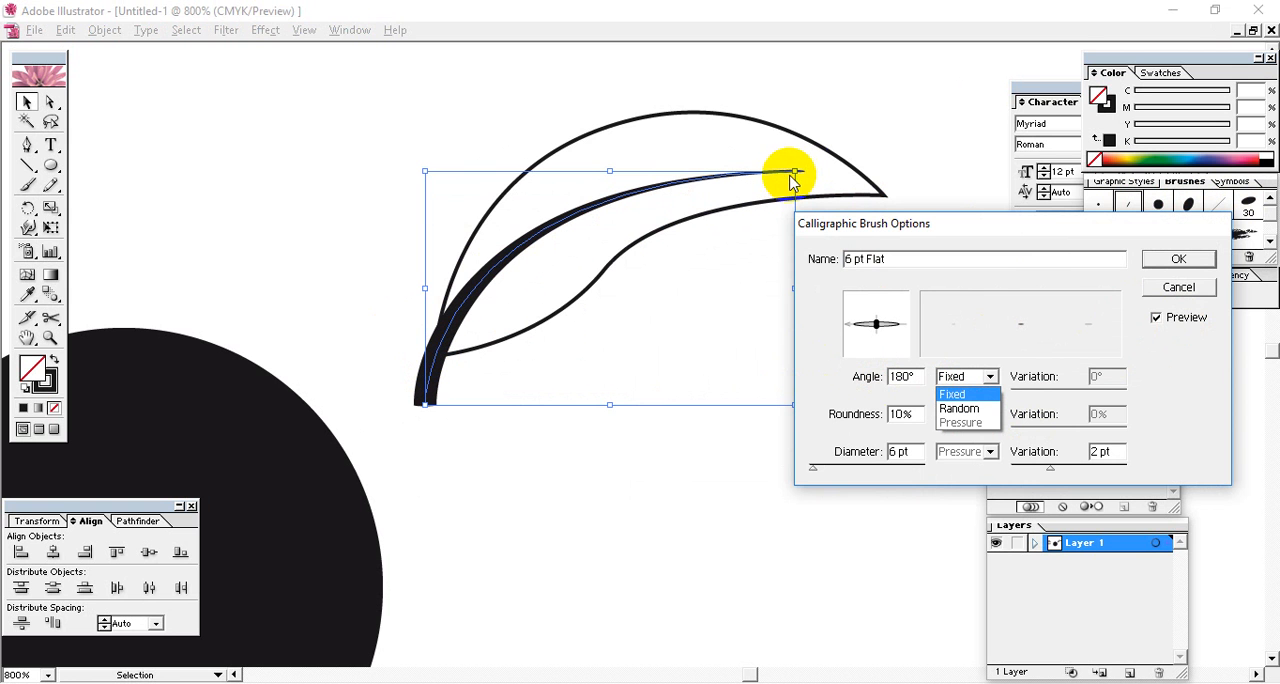
pyautogui.click(1178, 259)
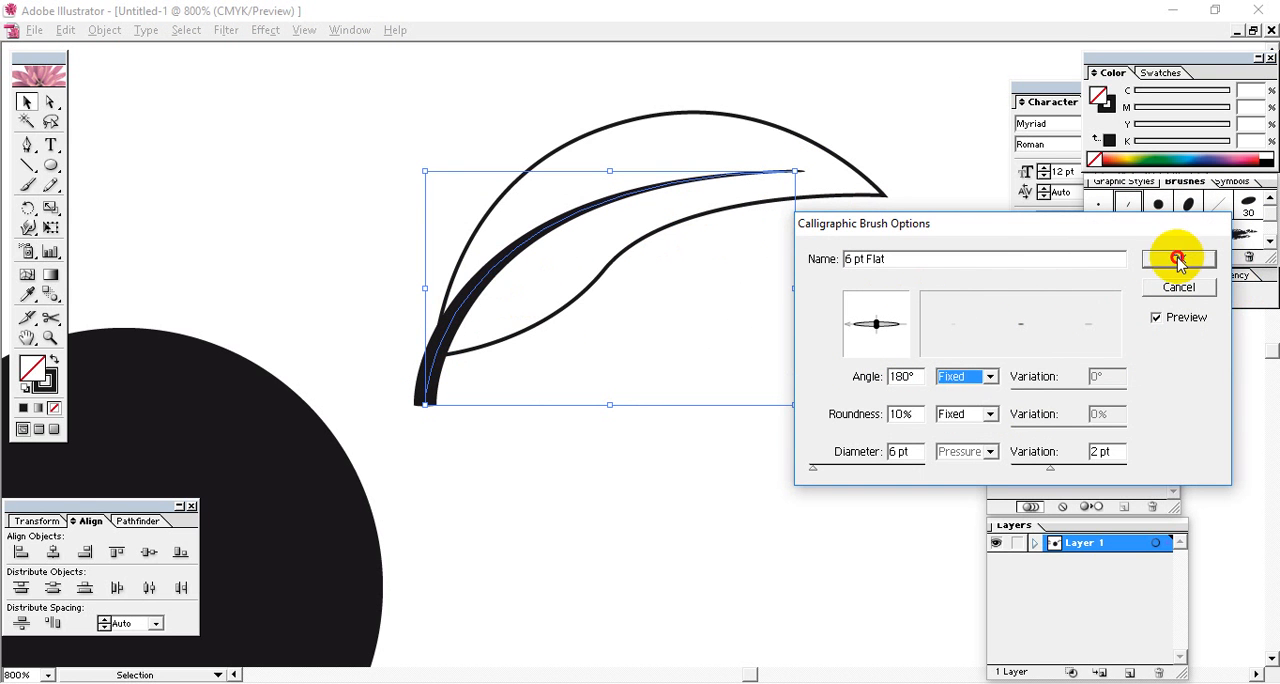
pyautogui.click(1178, 259)
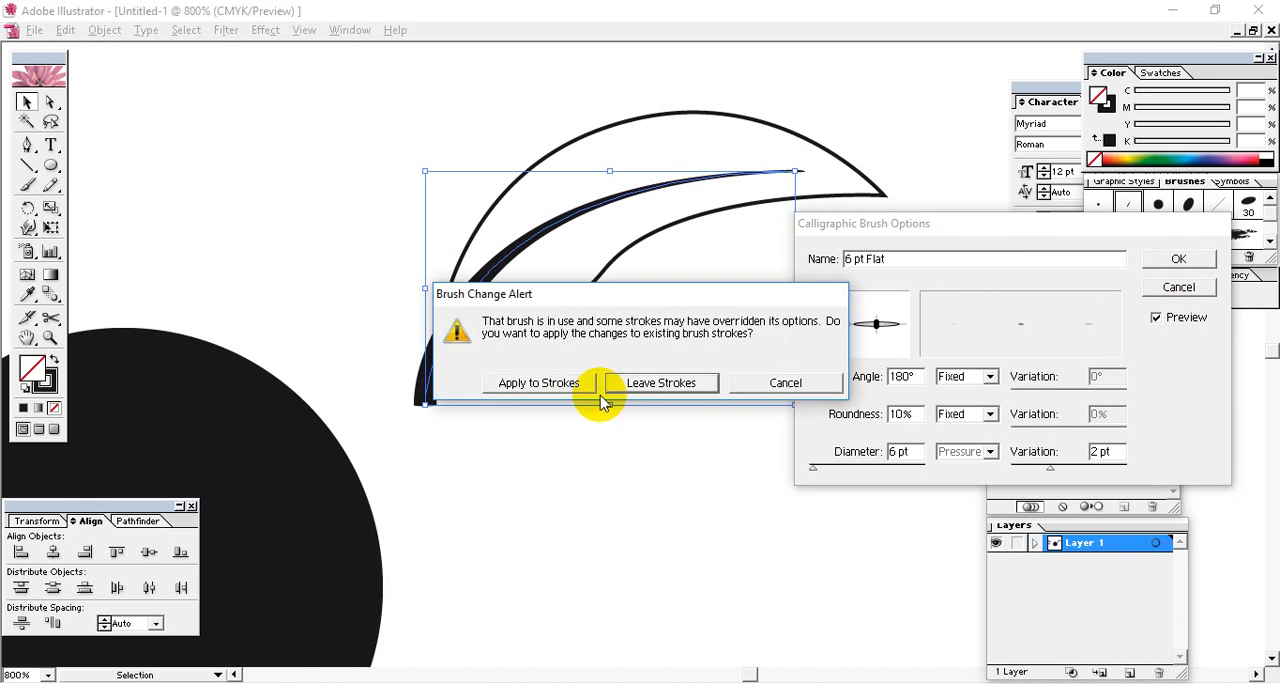
pyautogui.click(546, 383)
pyautogui.click(394, 190)
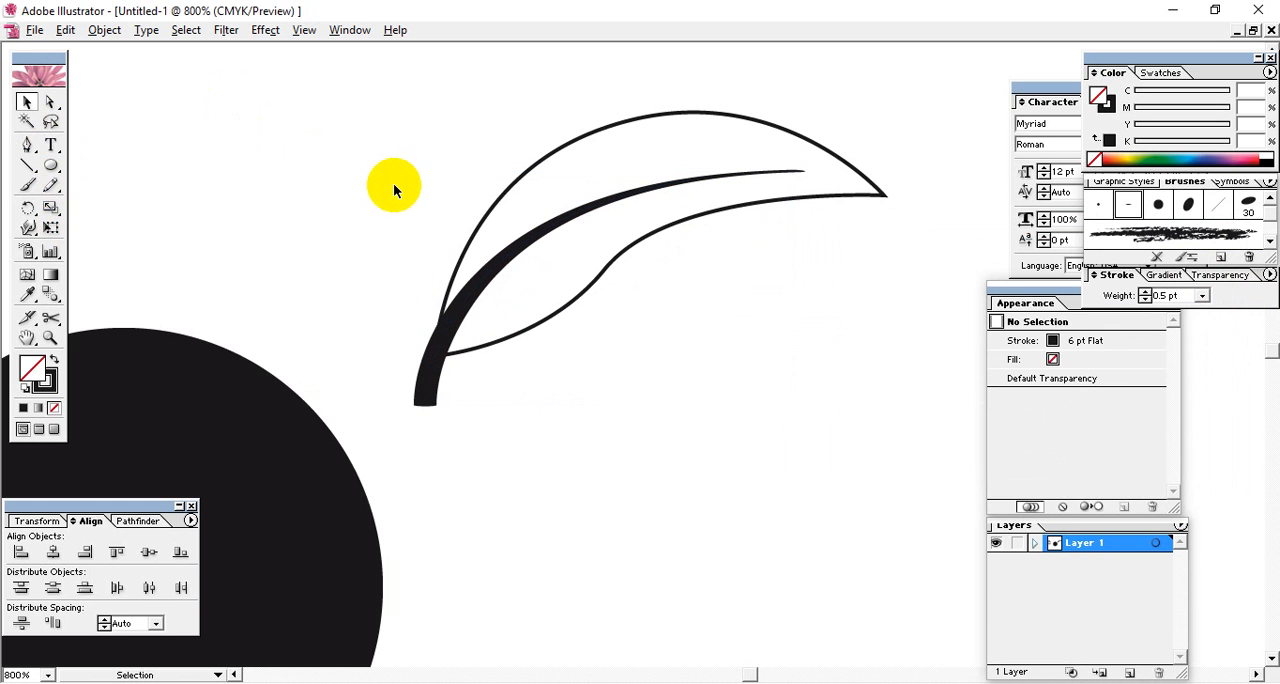
# Expand the midrib's brush stroke appearance into an editable shape.
pyautogui.moveTo(394, 190); pyautogui.dragTo(691, 429)
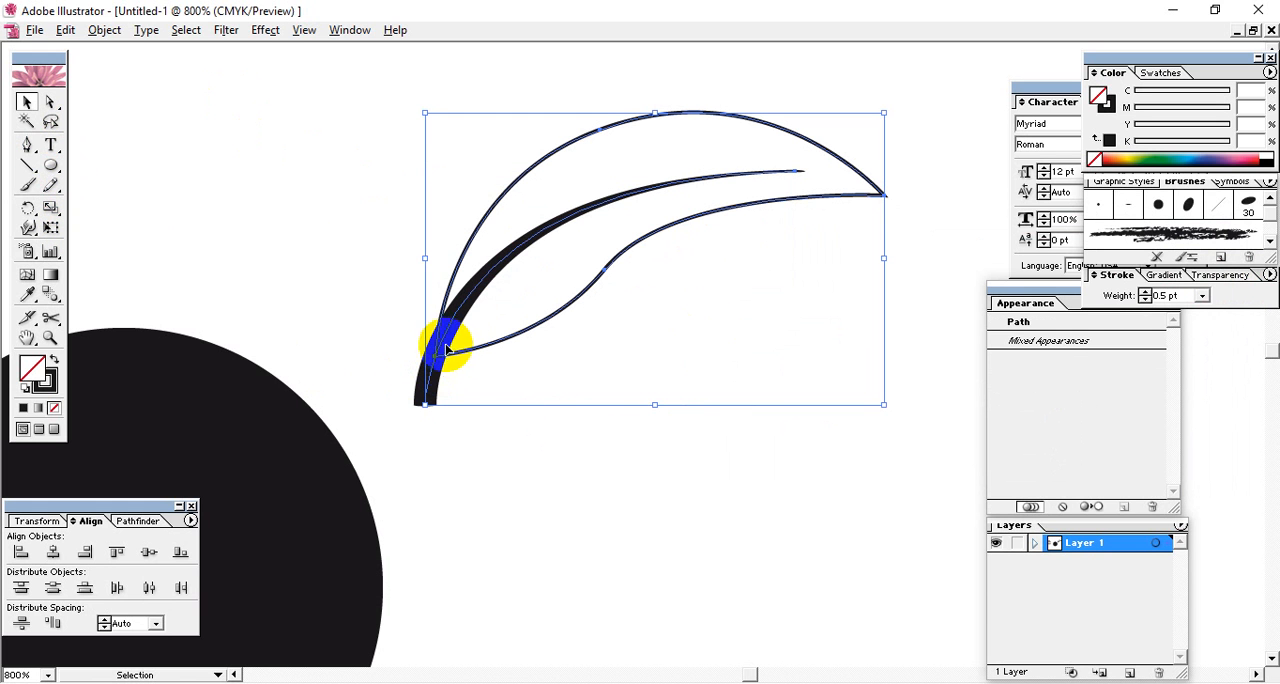
pyautogui.click(543, 489)
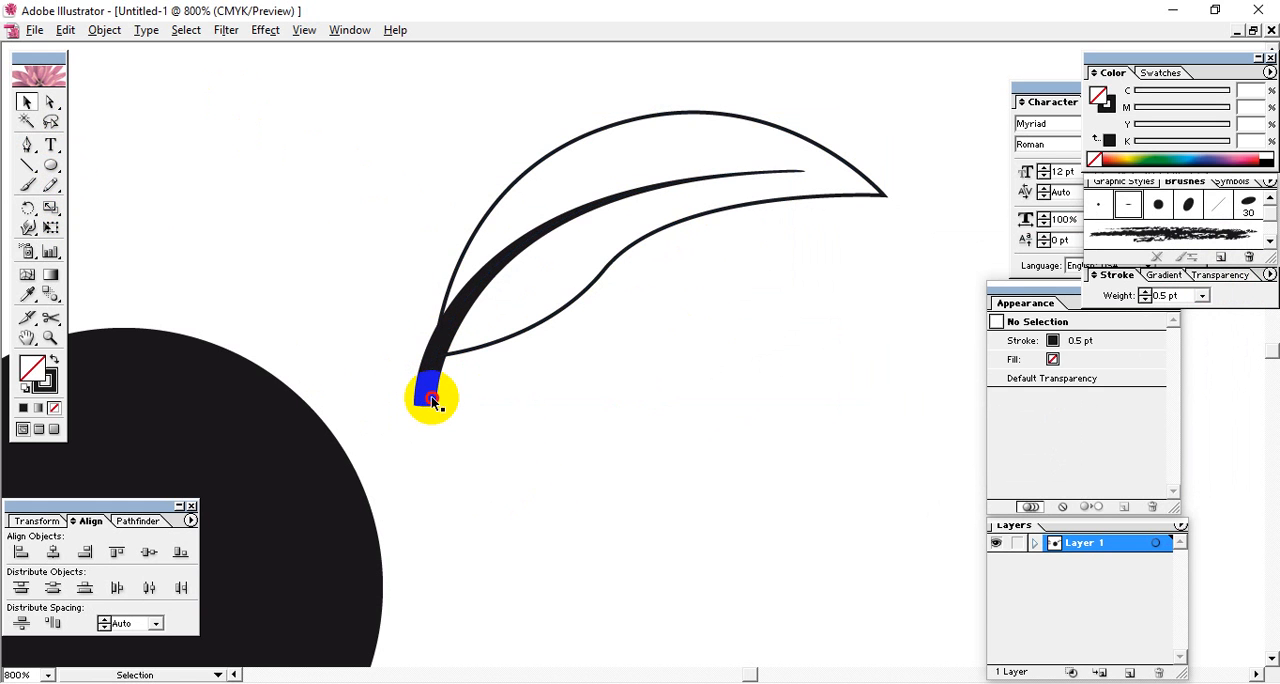
pyautogui.click(429, 403)
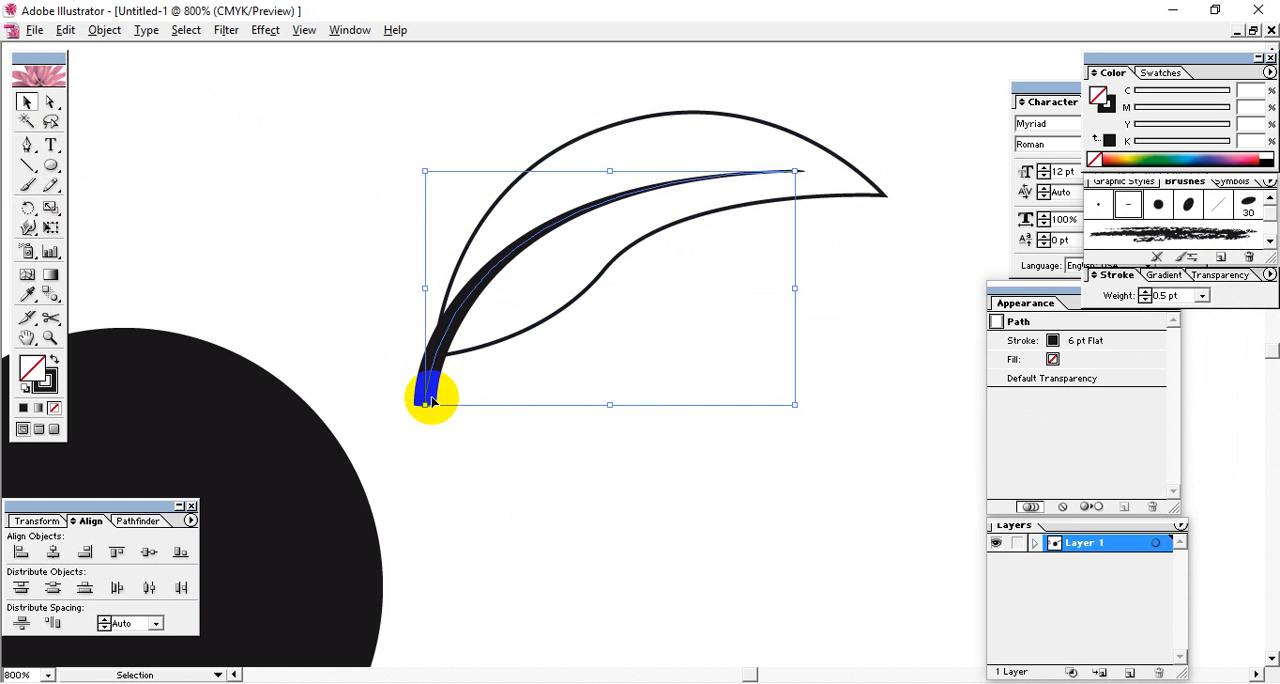
pyautogui.click(104, 30)
pyautogui.click(140, 230)
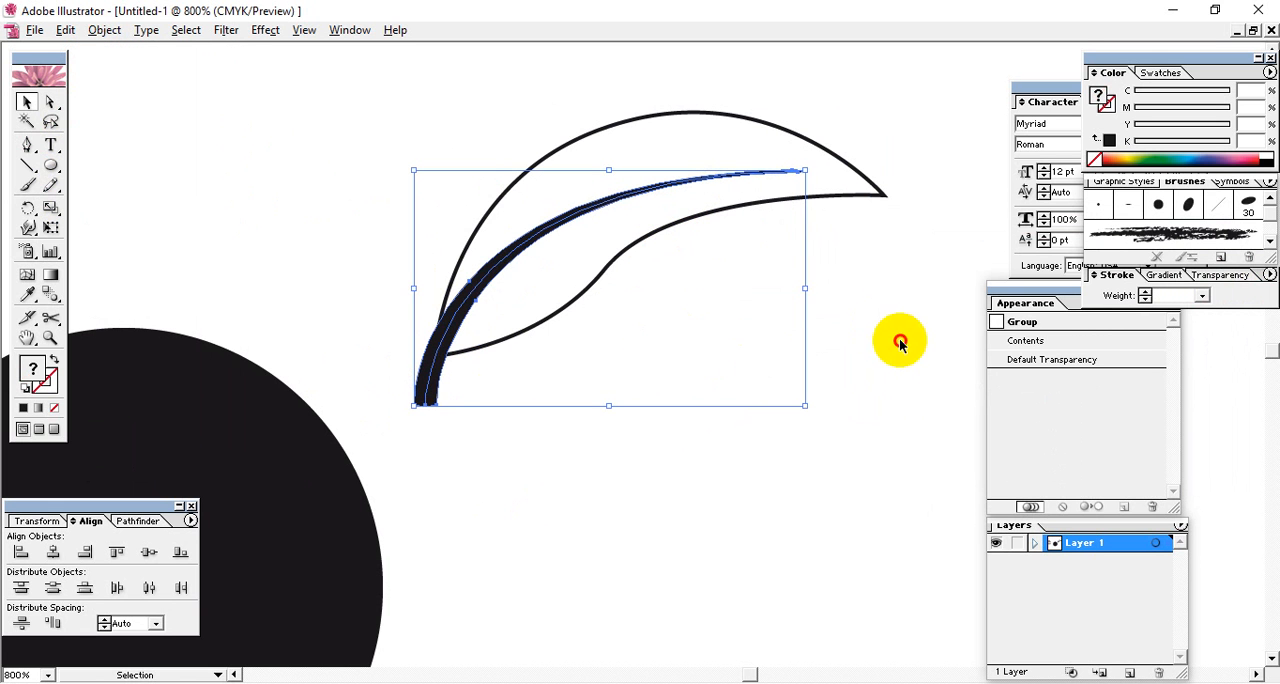
# Select the leaf outline and remove its stroke, leaving it without stroke or fill.
pyautogui.click(658, 285)
pyautogui.click(648, 243)
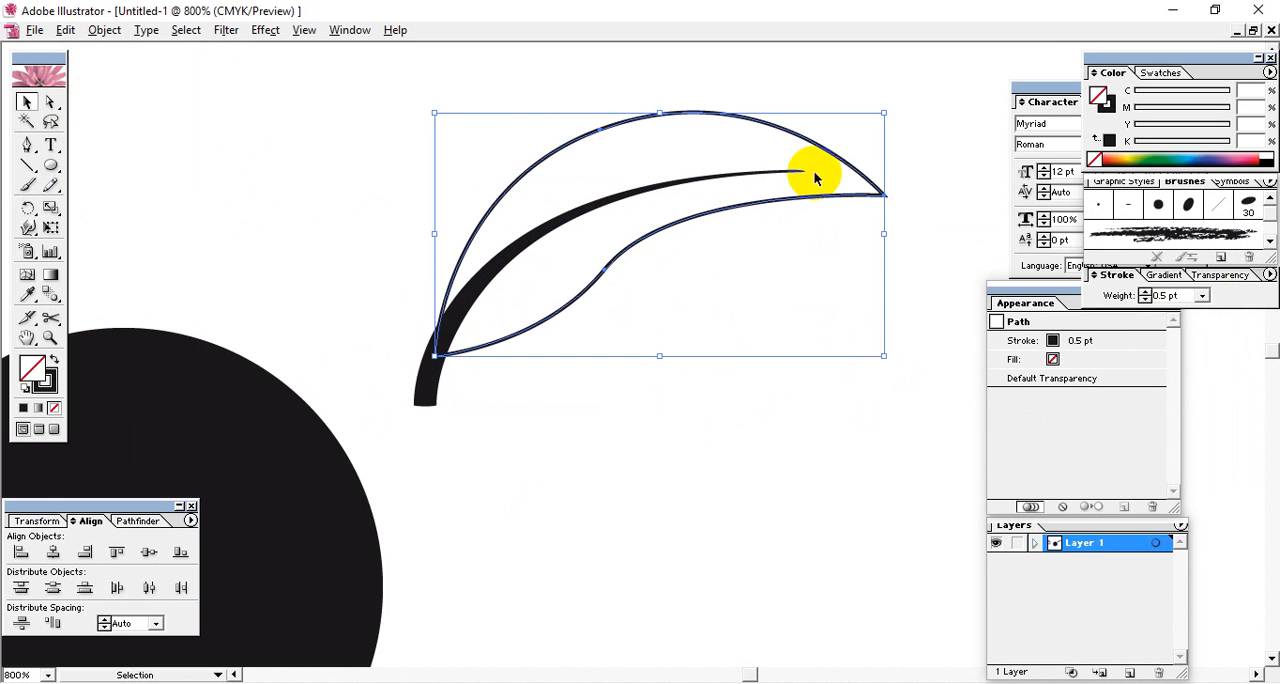
pyautogui.moveTo(906, 152); pyautogui.dragTo(865, 218)
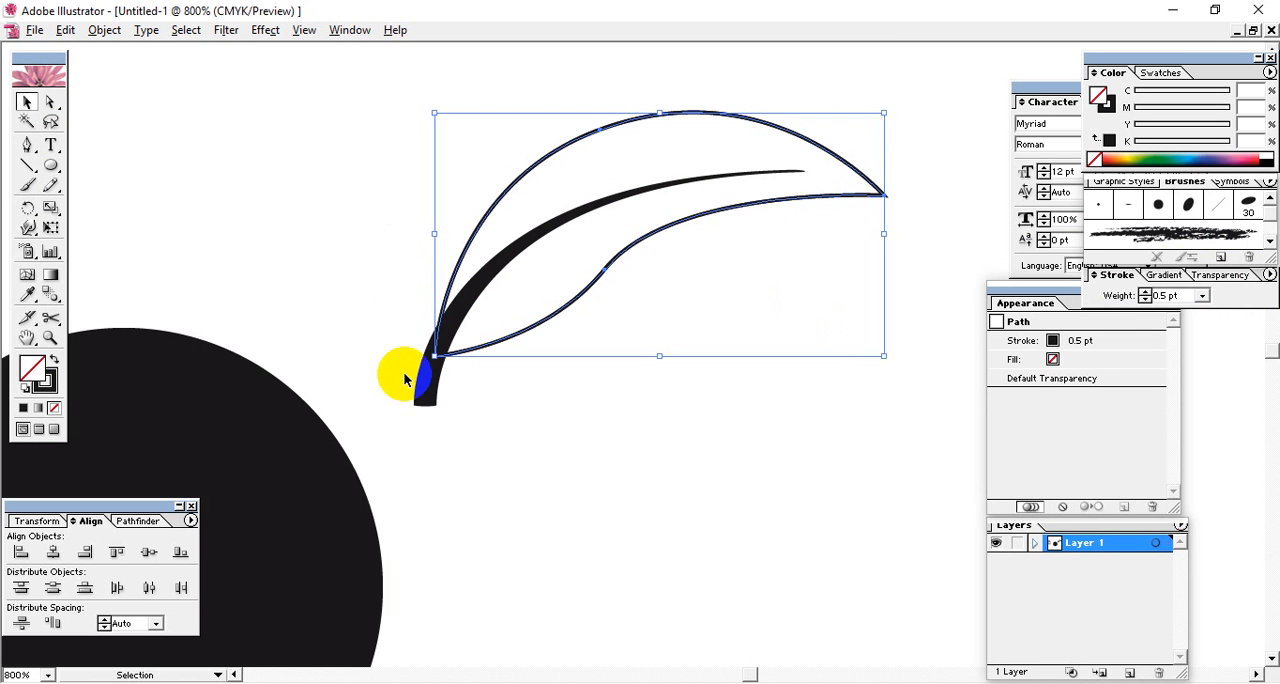
pyautogui.click(54, 408)
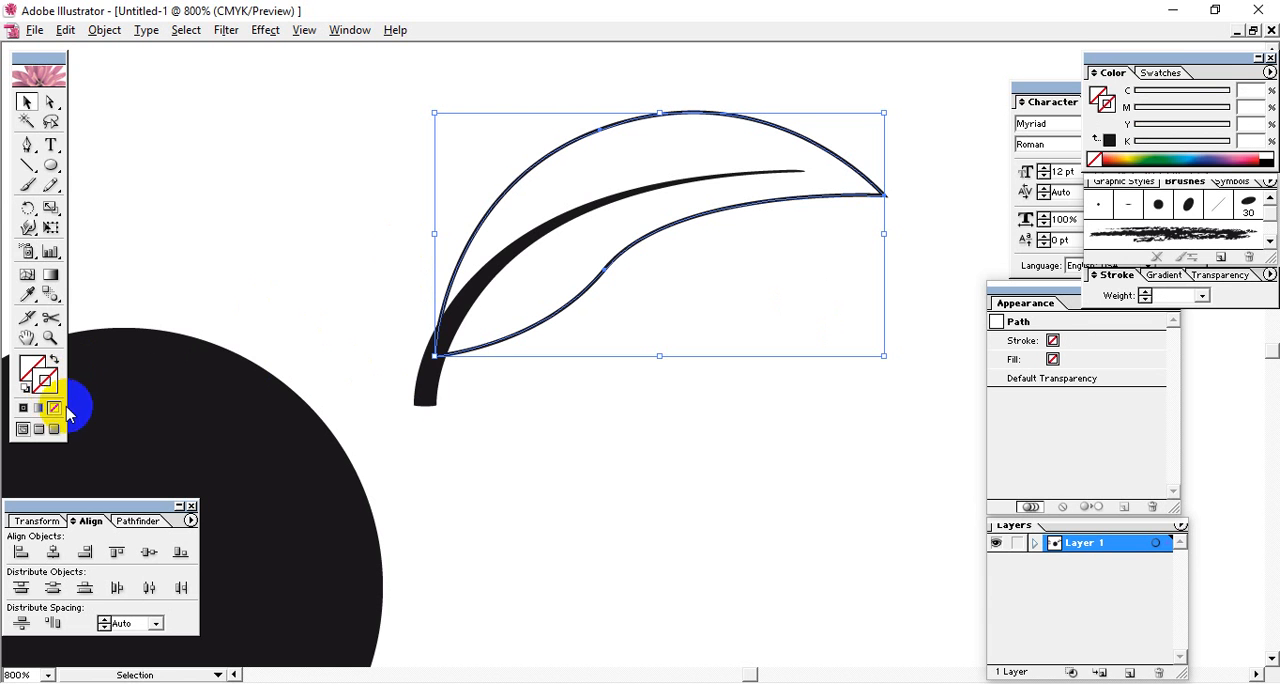
# Divide the leaf outline and the midrib shape with the Pathfinder Divide operation and ungroup the resulting pieces.
pyautogui.keyDown('shift'); pyautogui.click(423, 402); pyautogui.keyUp('shift')
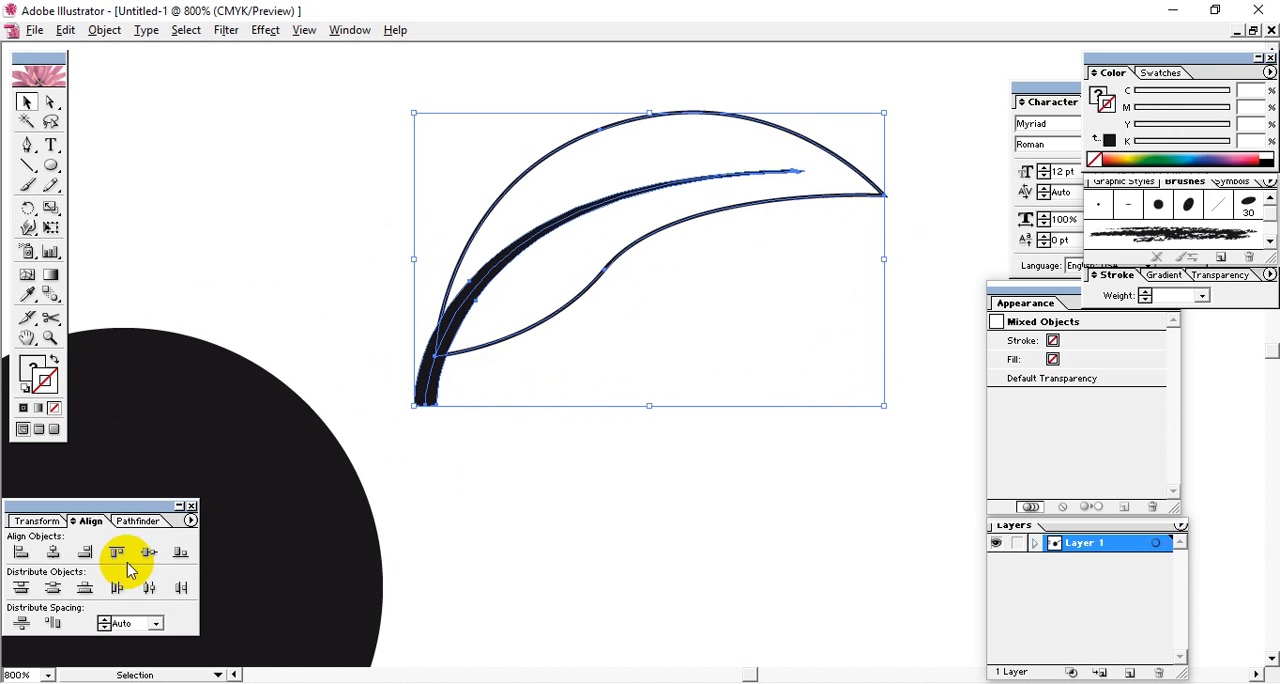
pyautogui.click(140, 521)
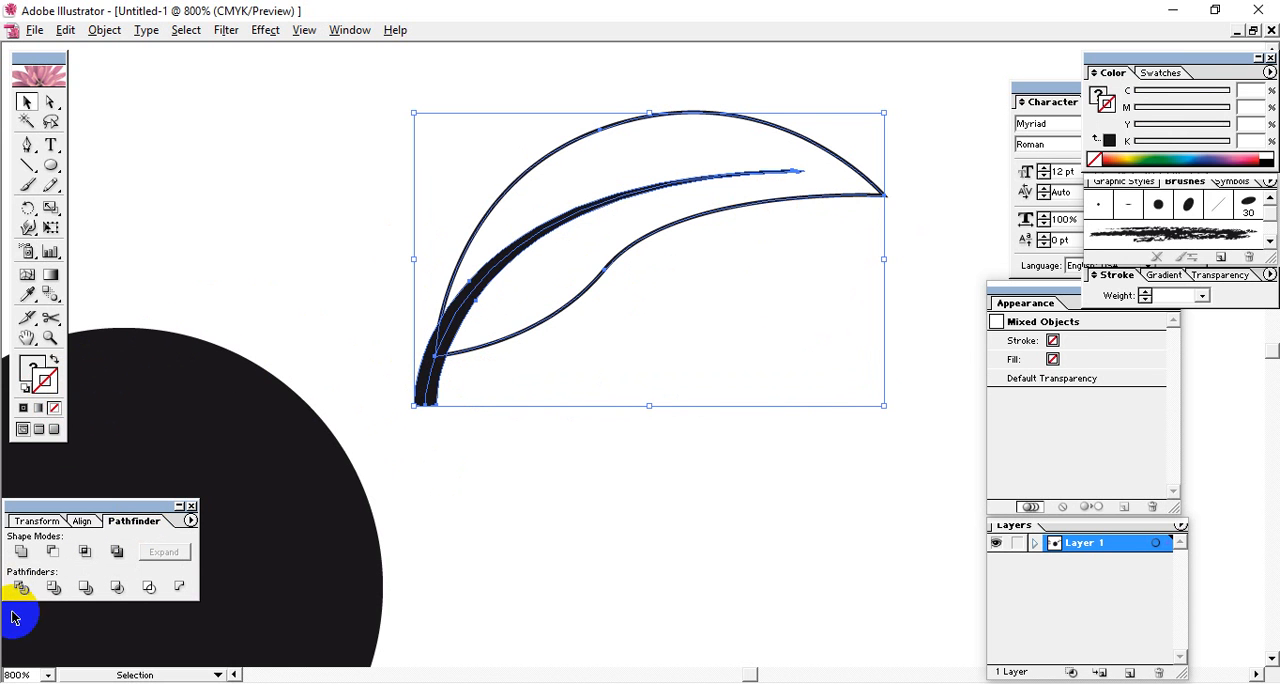
pyautogui.click(20, 588)
pyautogui.rightClick(445, 380)
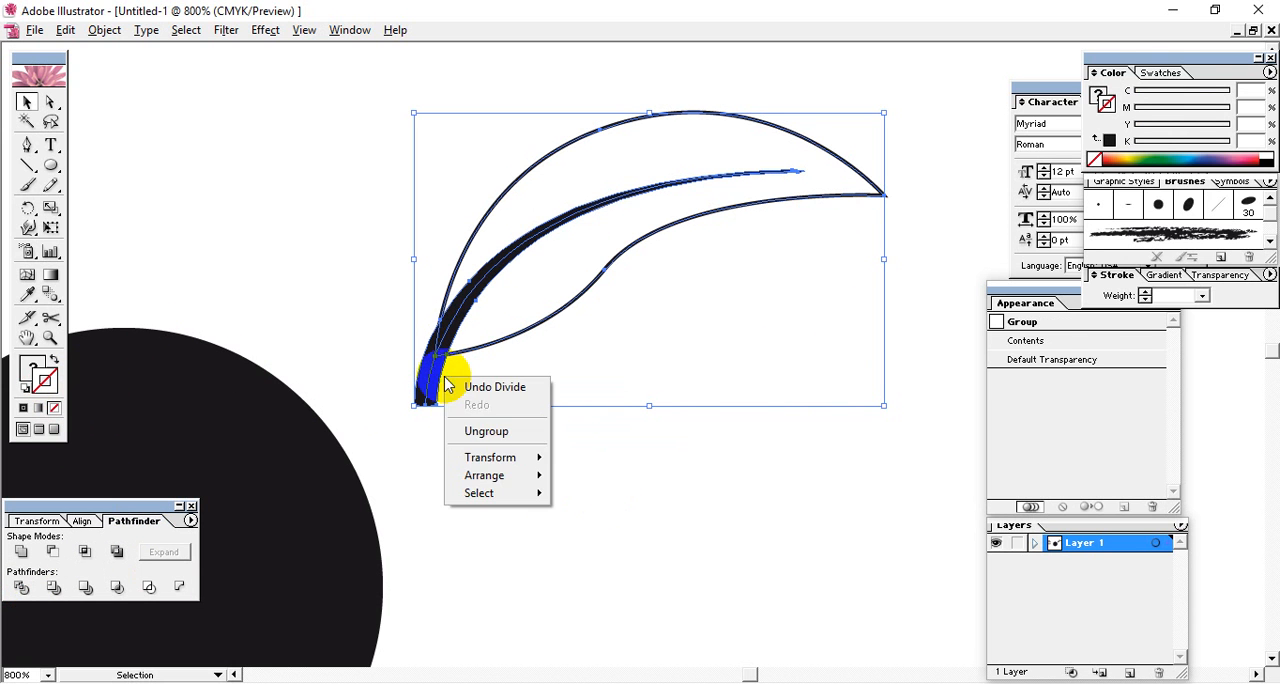
pyautogui.click(465, 433)
# Separate the midrib piece that sticks out past the leaf base and delete it.
pyautogui.click(425, 428)
pyautogui.moveTo(420, 412); pyautogui.dragTo(320, 275)
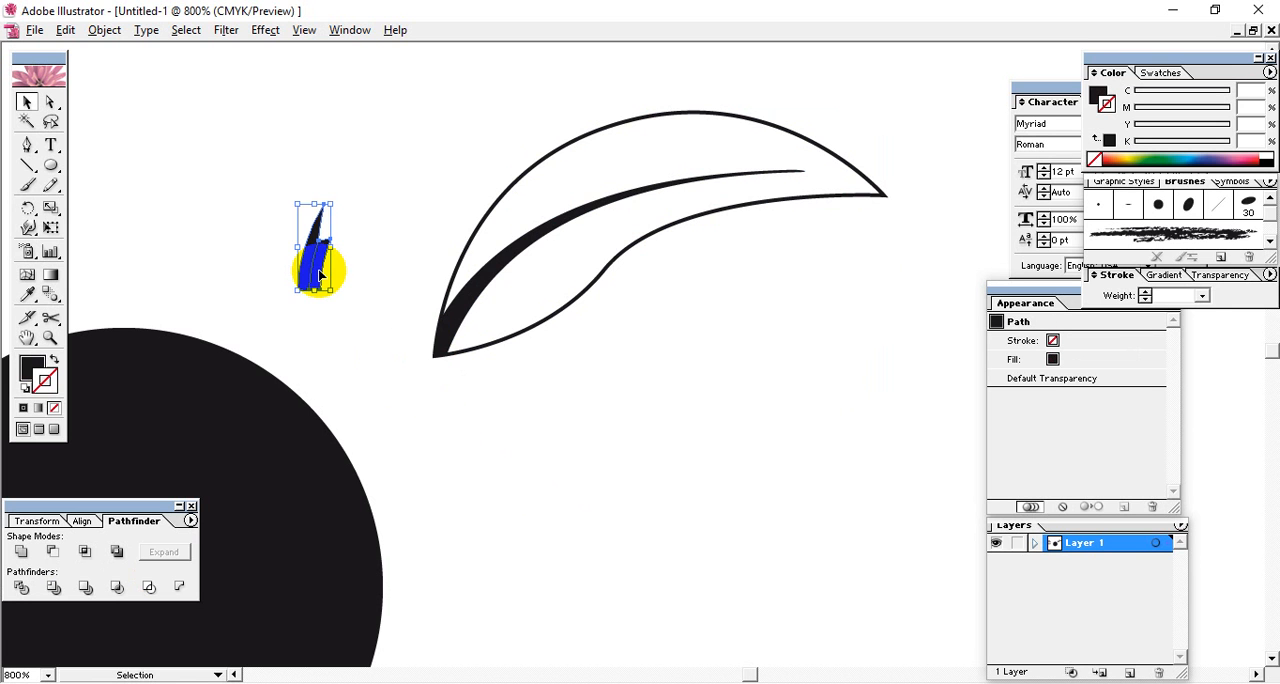
pyautogui.click(465, 299)
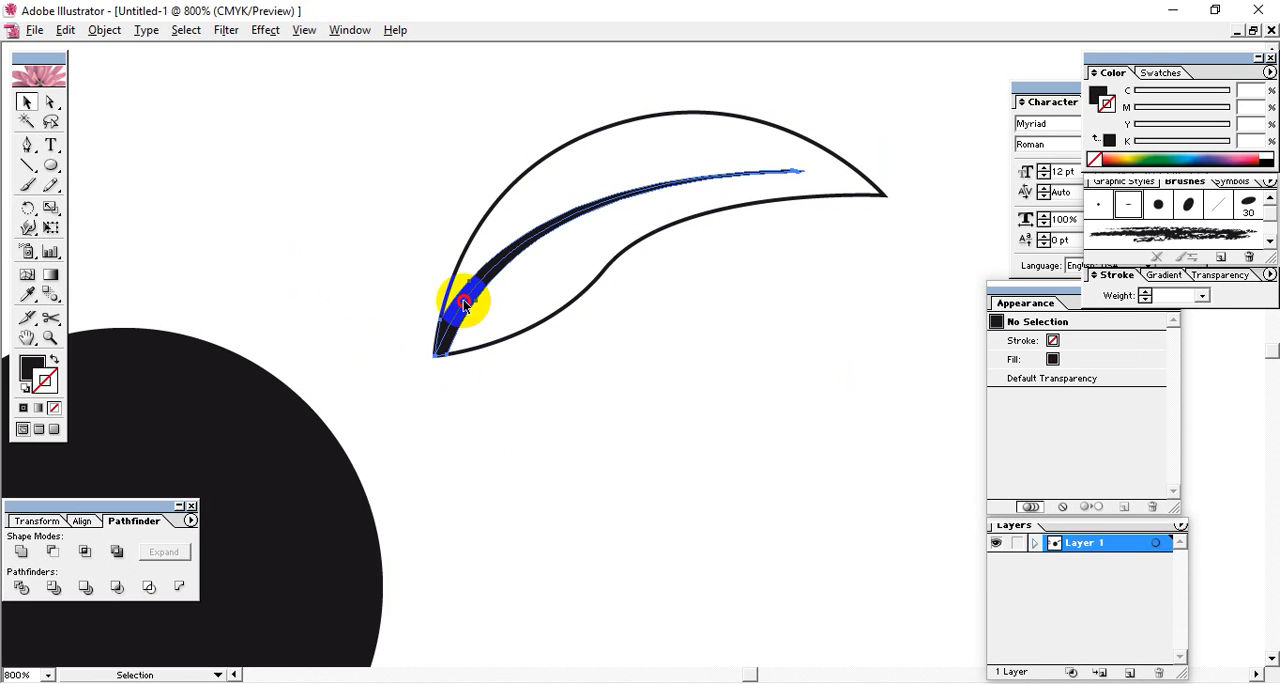
pyautogui.click(525, 438)
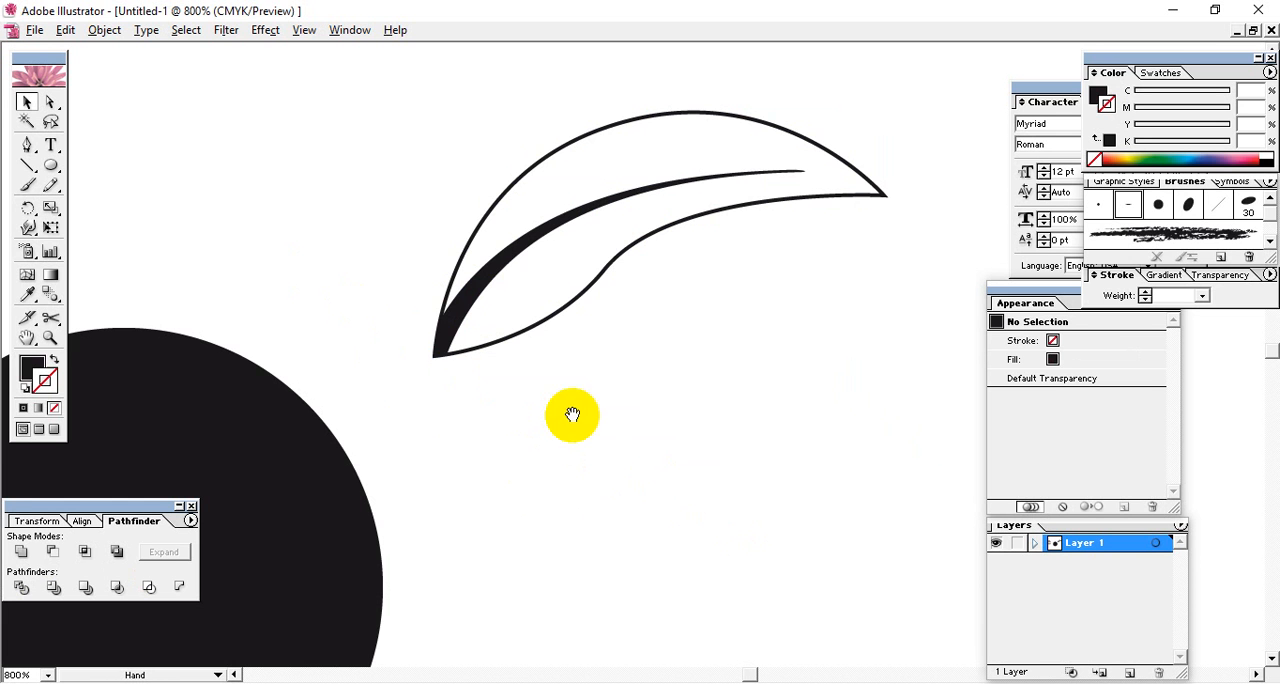
# Select the whole leaf with its midrib and move it up and to the right, farther from the black circle.
pyautogui.moveTo(571, 420); pyautogui.dragTo(452, 580)
pyautogui.moveTo(671, 555); pyautogui.dragTo(276, 160)
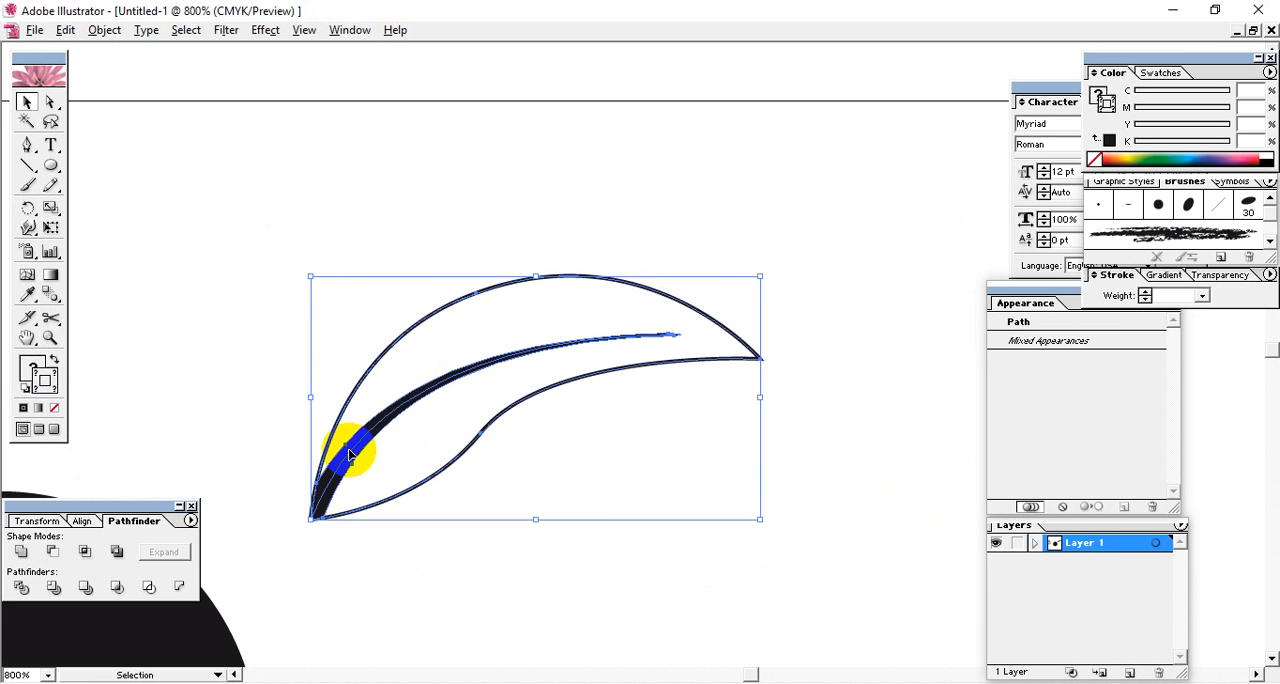
pyautogui.moveTo(350, 453); pyautogui.dragTo(565, 342)
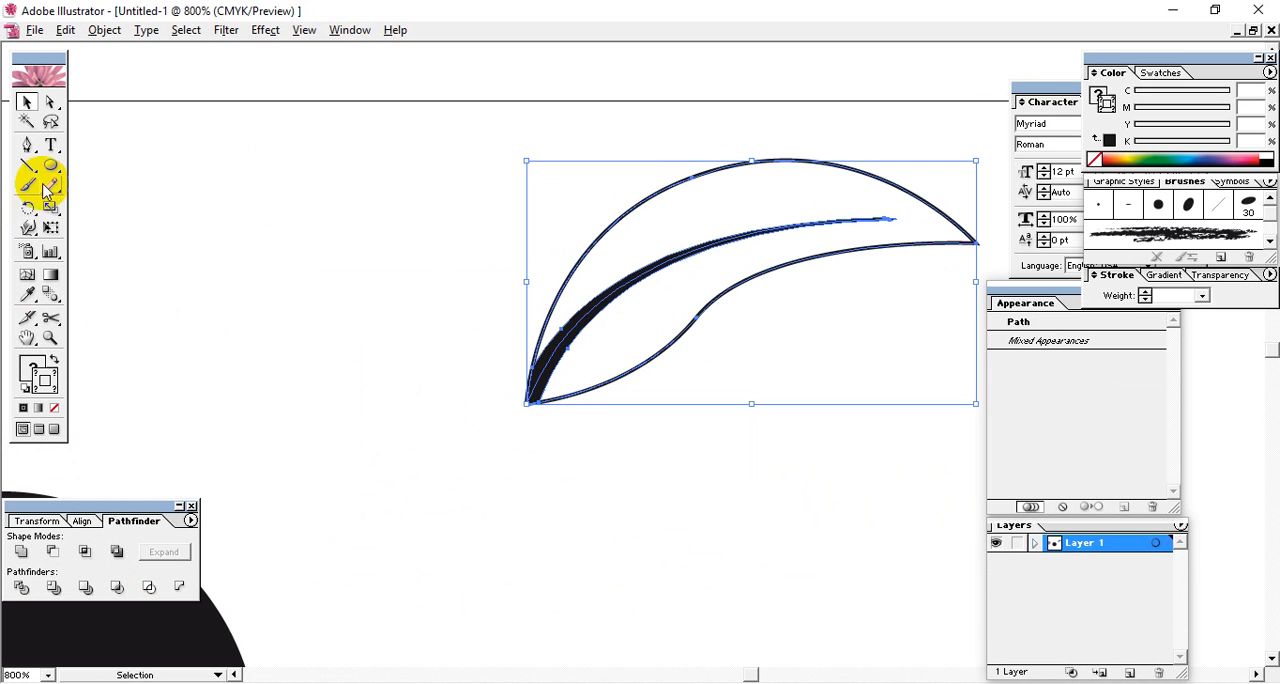
# Reflect a copy of the leaf across a vertical axis placed just beside its base tip.
pyautogui.moveTo(27, 208); pyautogui.dragTo(74, 220)
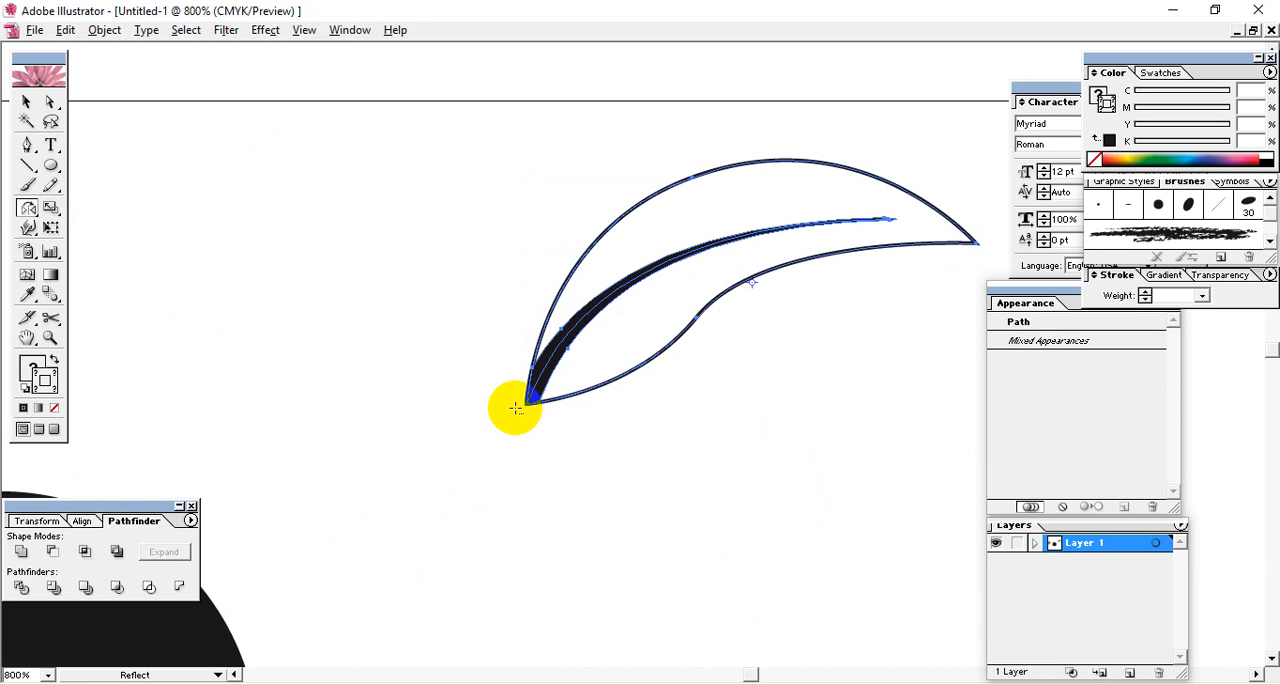
pyautogui.keyDown('alt'); pyautogui.click(515, 408); pyautogui.keyUp('alt')
pyautogui.click(703, 386)
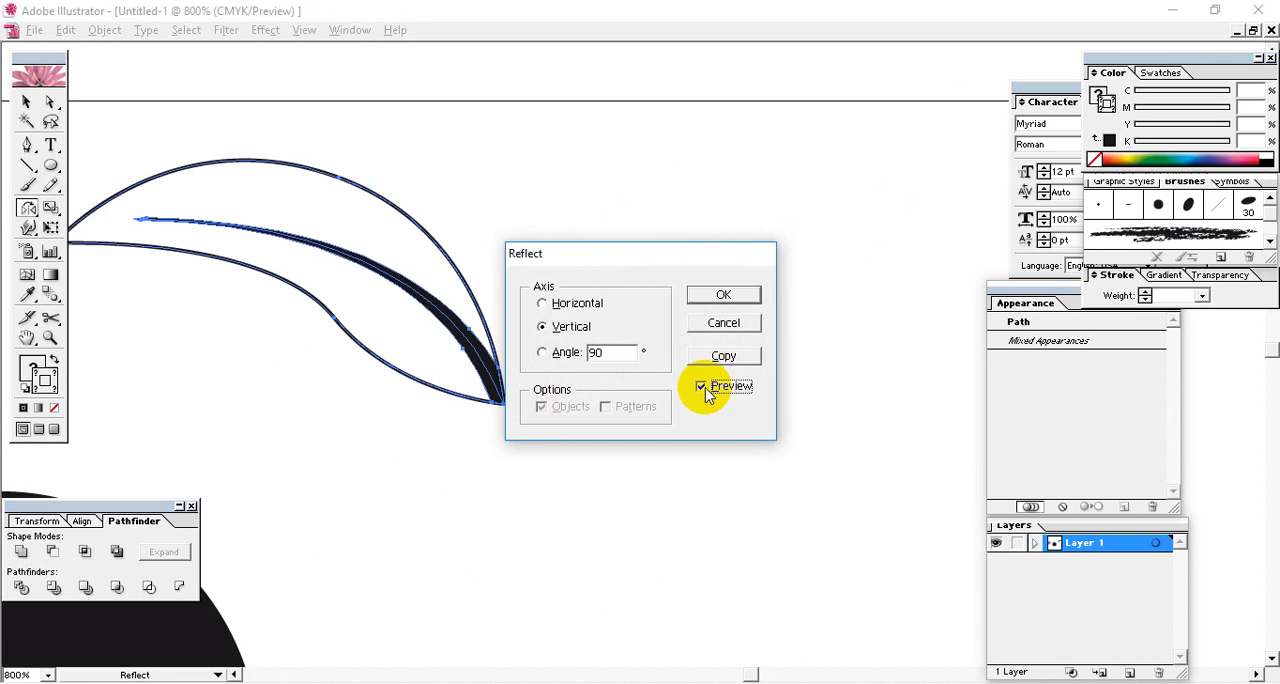
pyautogui.click(722, 358)
# Move the mirrored leaf straight down so its base sits lower than the original leaf's base.
pyautogui.click(26, 102)
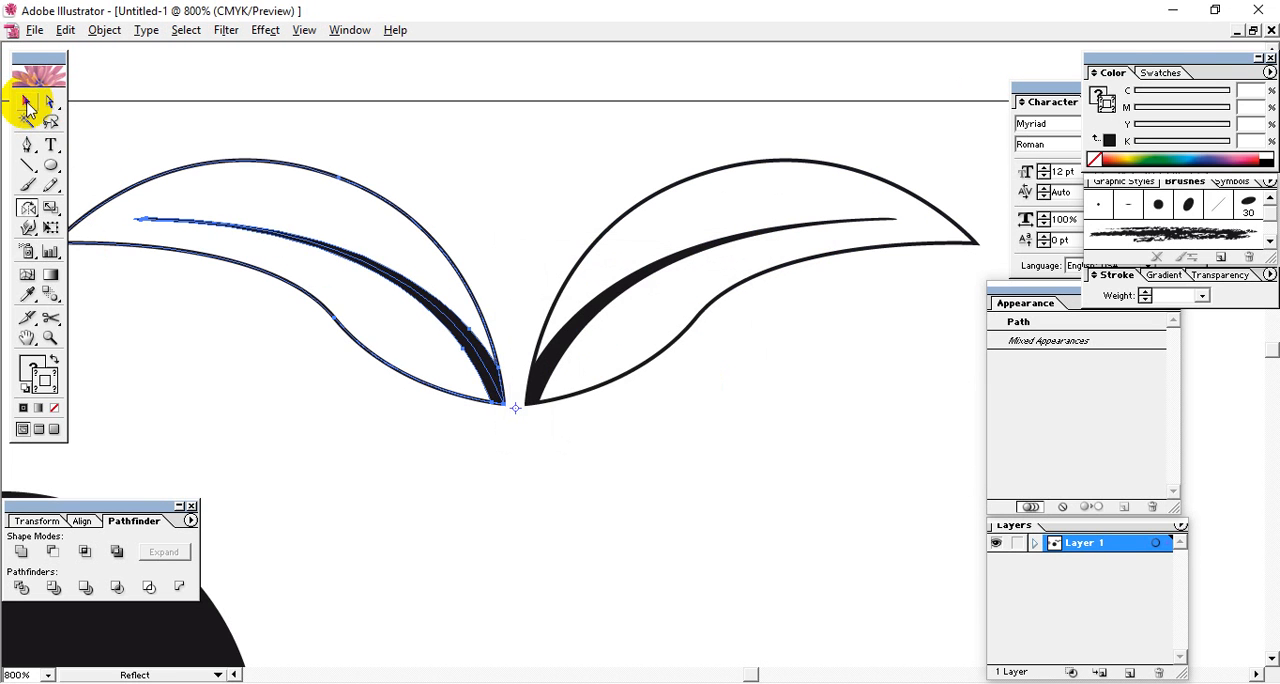
pyautogui.moveTo(511, 392); pyautogui.dragTo(502, 544)
pyautogui.click(618, 536)
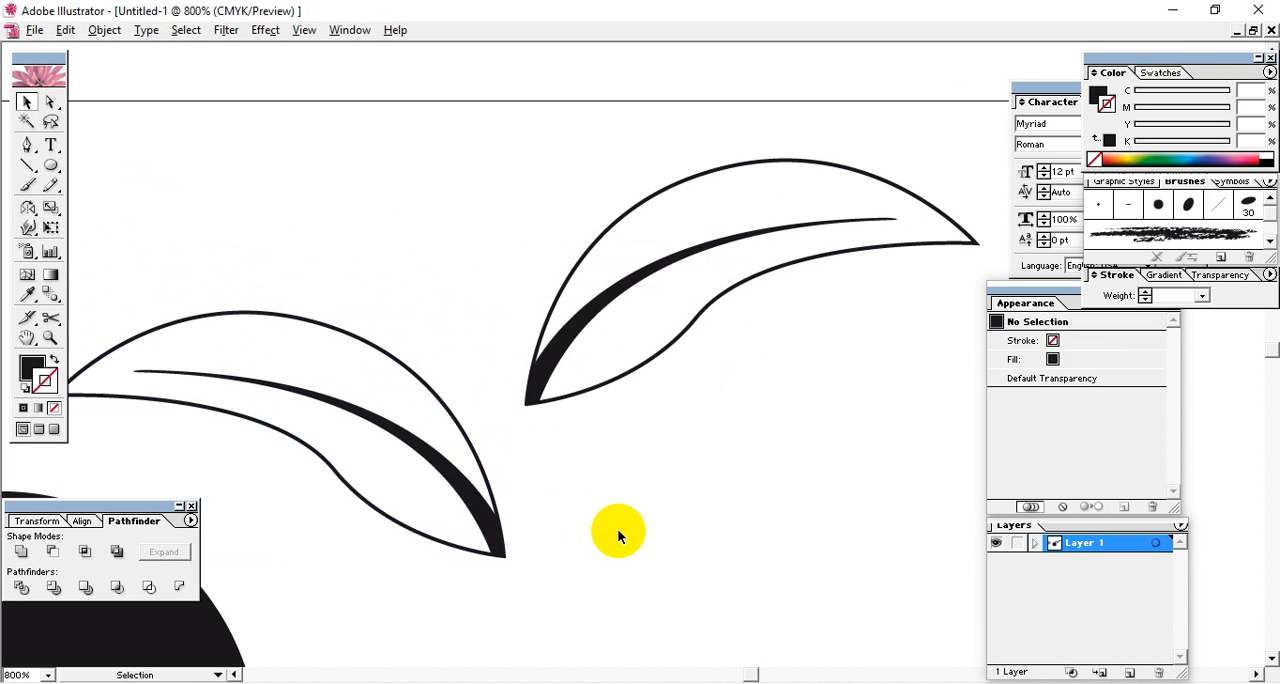
# Draw a straight vertical line between the bases of the two leaves as the stem, running down past both leaves.
pyautogui.hotkey('ctrl', '-')
pyautogui.hotkey('ctrl', '-')
pyautogui.hotkey('ctrl', '-')
pyautogui.press('space')
pyautogui.moveTo(679, 409); pyautogui.dragTo(627, 291)
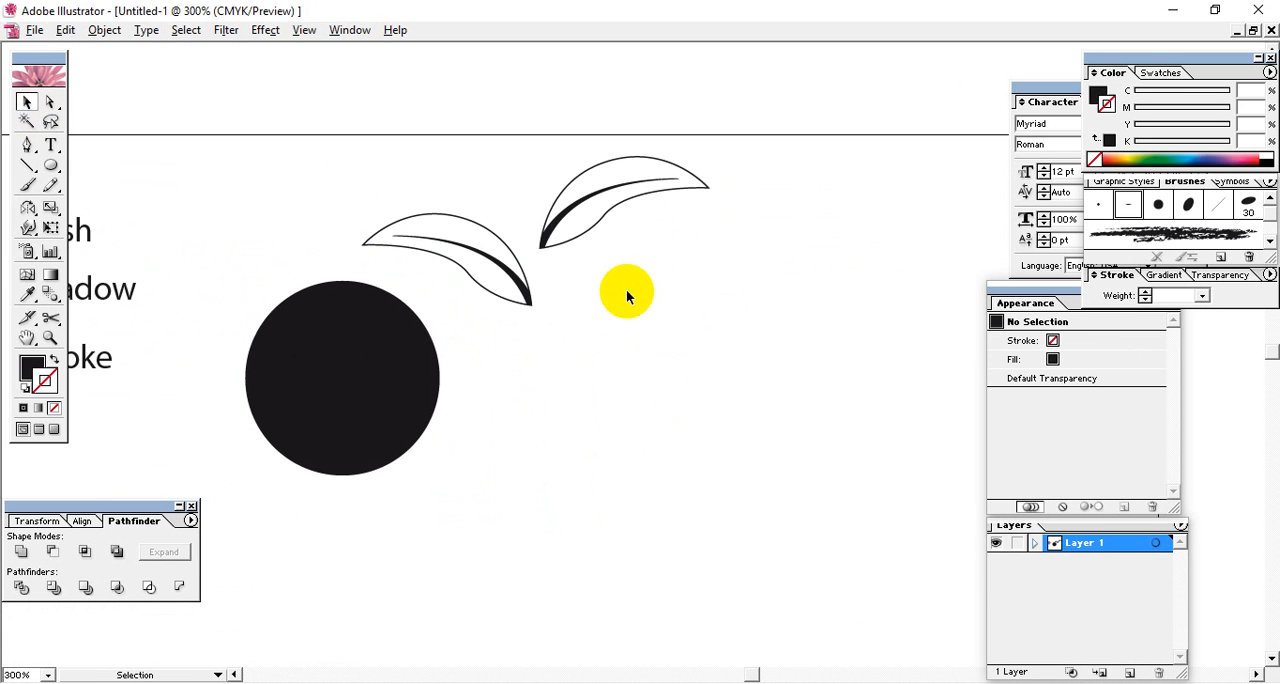
pyautogui.click(28, 166)
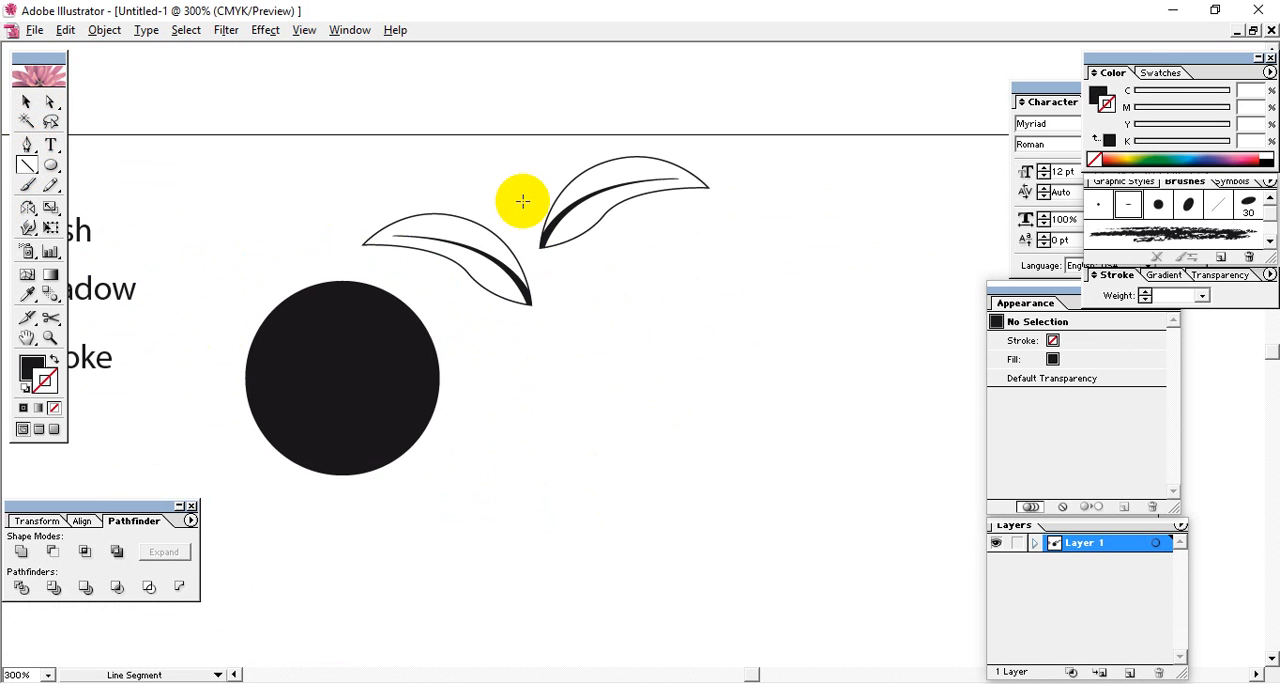
pyautogui.moveTo(526, 199); pyautogui.dragTo(556, 505)
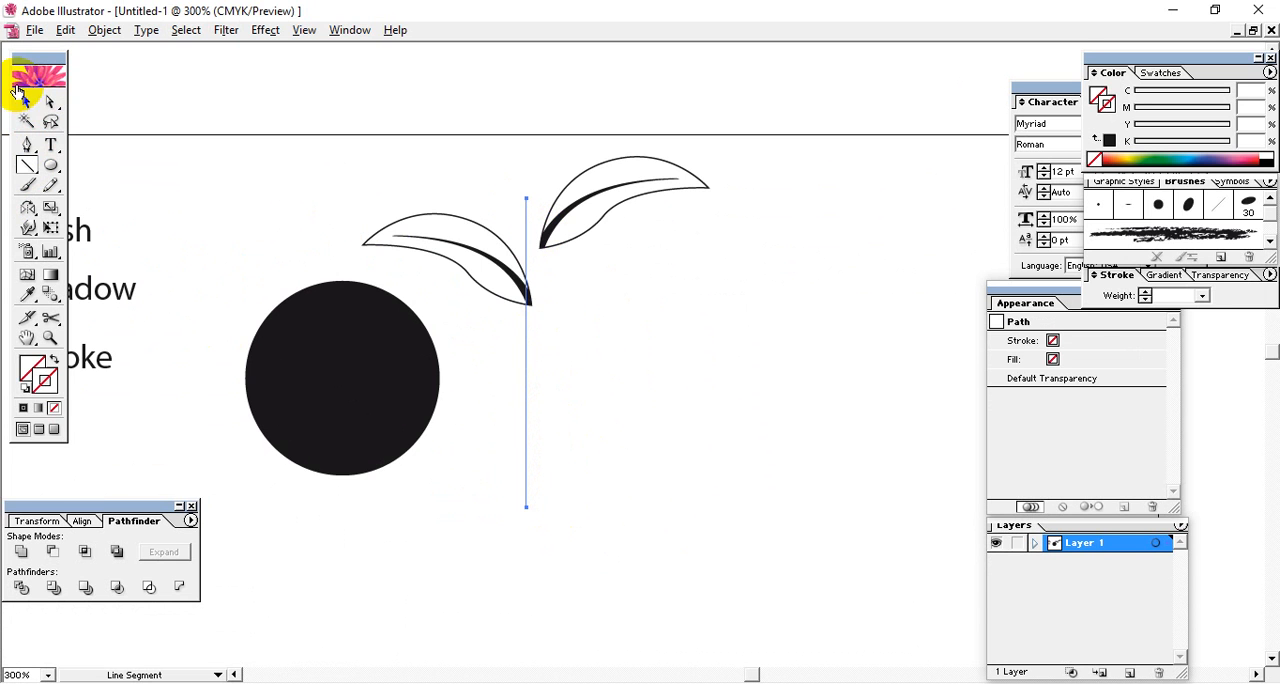
# Nudge the stem line right into the gap between the leaf bases and up until its top rises above both leaves.
pyautogui.click(26, 102)
pyautogui.press('Right')
pyautogui.press('Right')
pyautogui.press('Right')
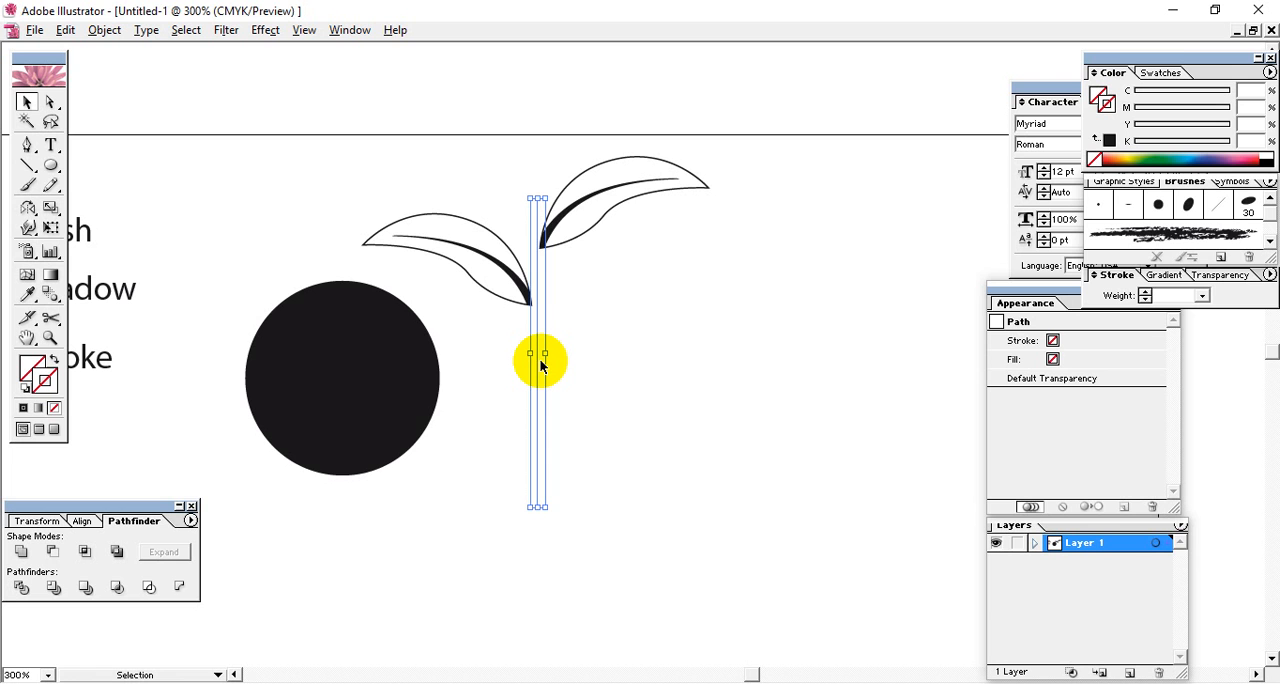
pyautogui.press('Left')
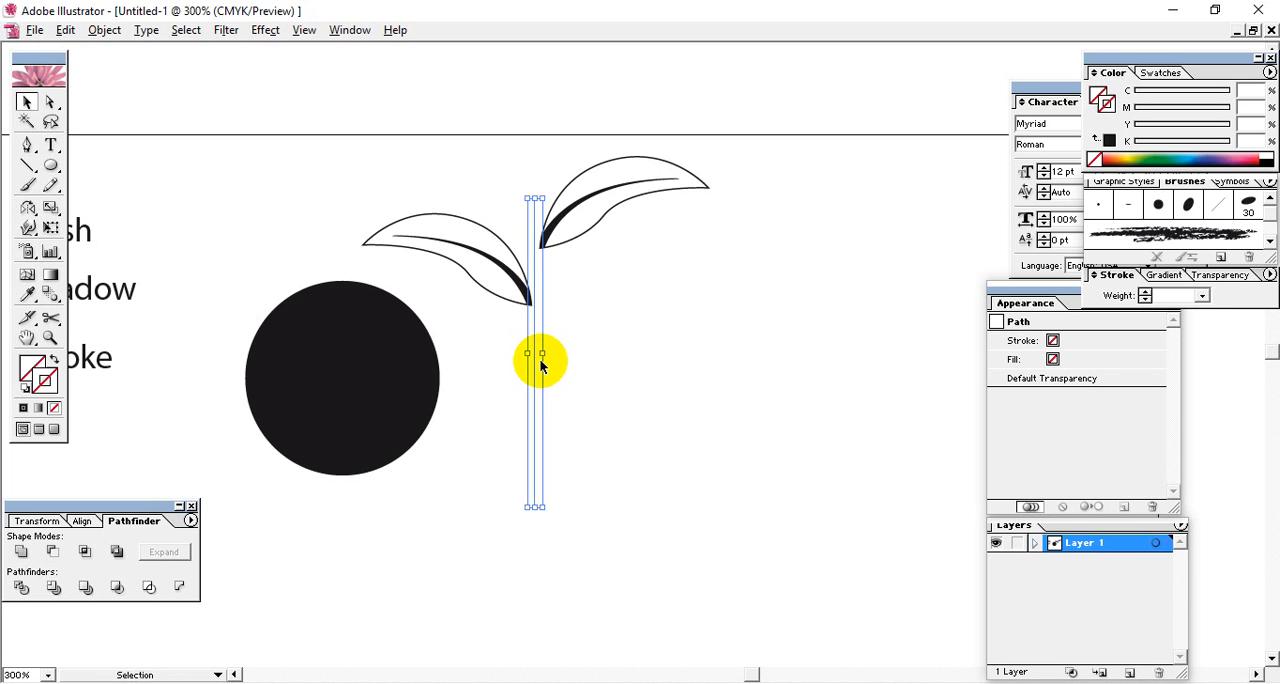
pyautogui.press('Right')
pyautogui.press('Up')
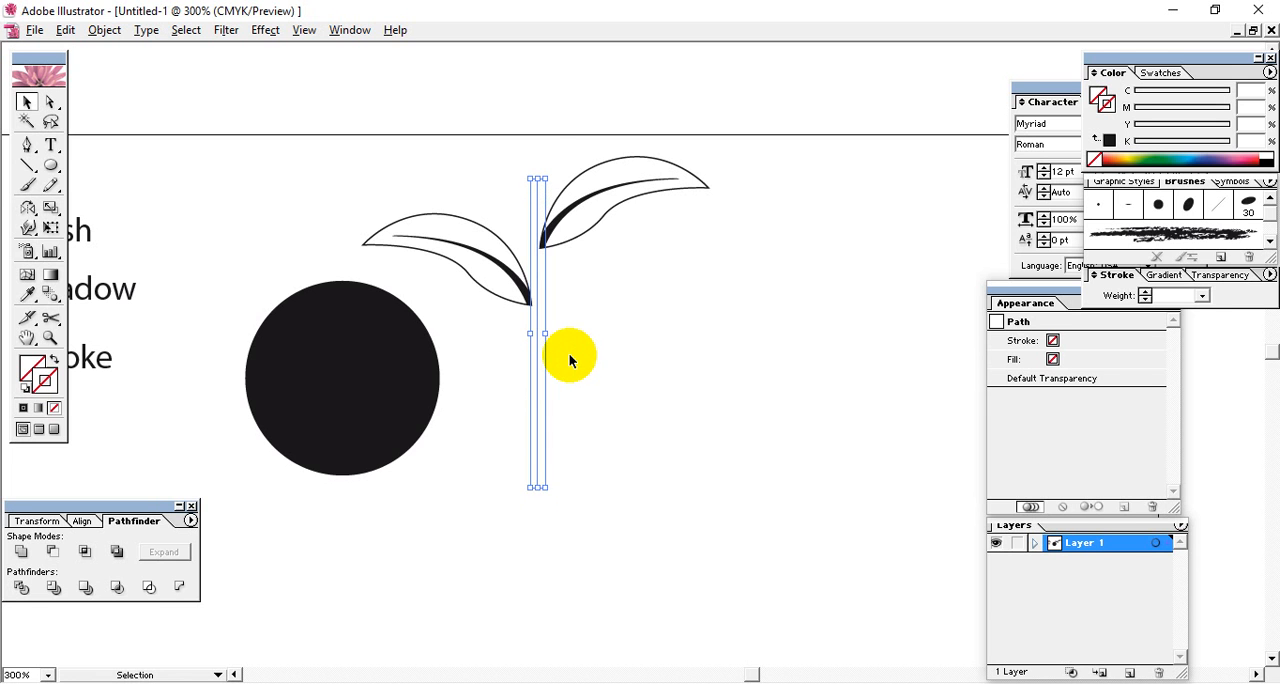
pyautogui.press('Up')
pyautogui.press('Up')
pyautogui.press('Up')
pyautogui.press('Up')
pyautogui.press('Up')
pyautogui.press('Up')
pyautogui.press('Up')
pyautogui.press('Up')
pyautogui.press('Up')
pyautogui.press('Up')
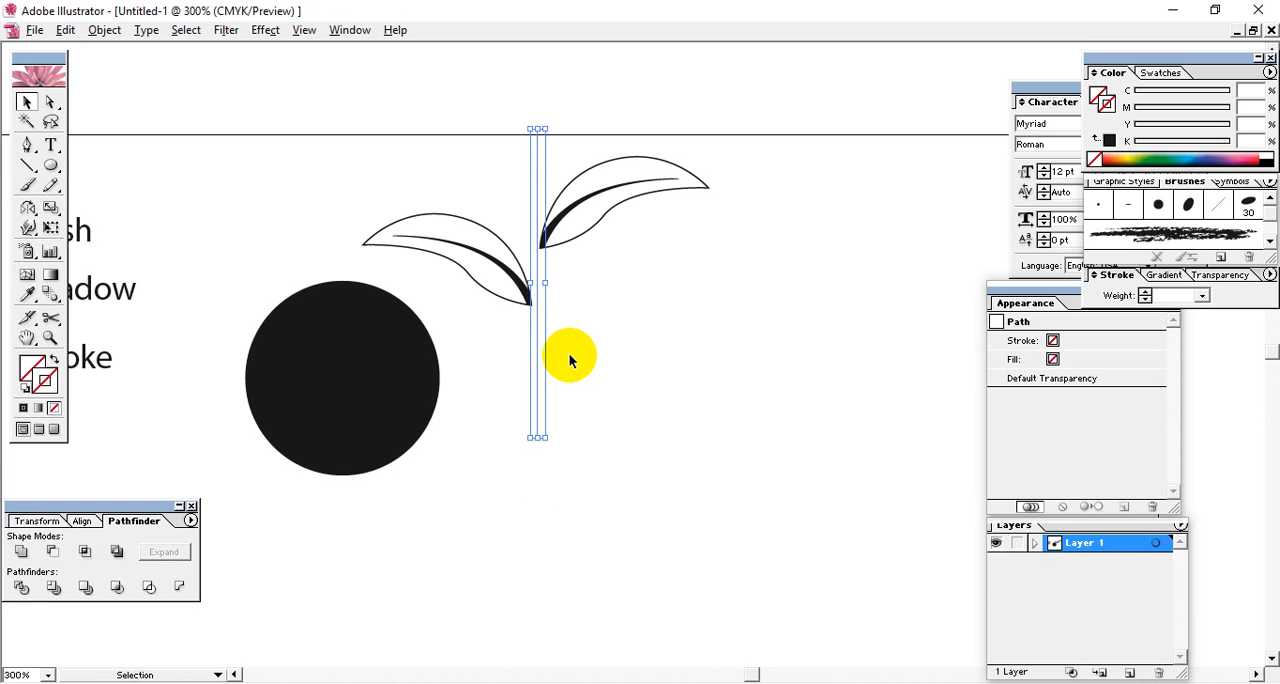
# Give the stem line a black stroke, nudge it slightly left and apply the 6 pt Flat brush.
pyautogui.click(38, 378)
pyautogui.click(23, 409)
pyautogui.moveTo(586, 464); pyautogui.dragTo(509, 413)
pyautogui.press('Left')
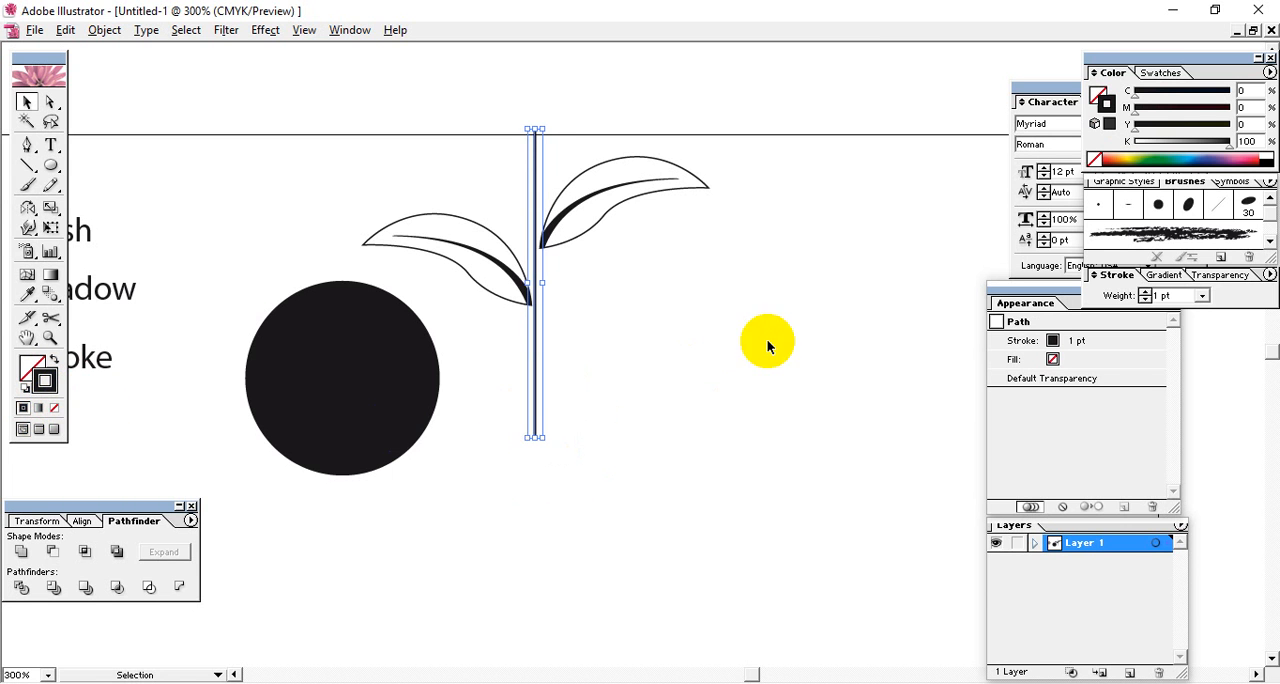
pyautogui.click(1129, 206)
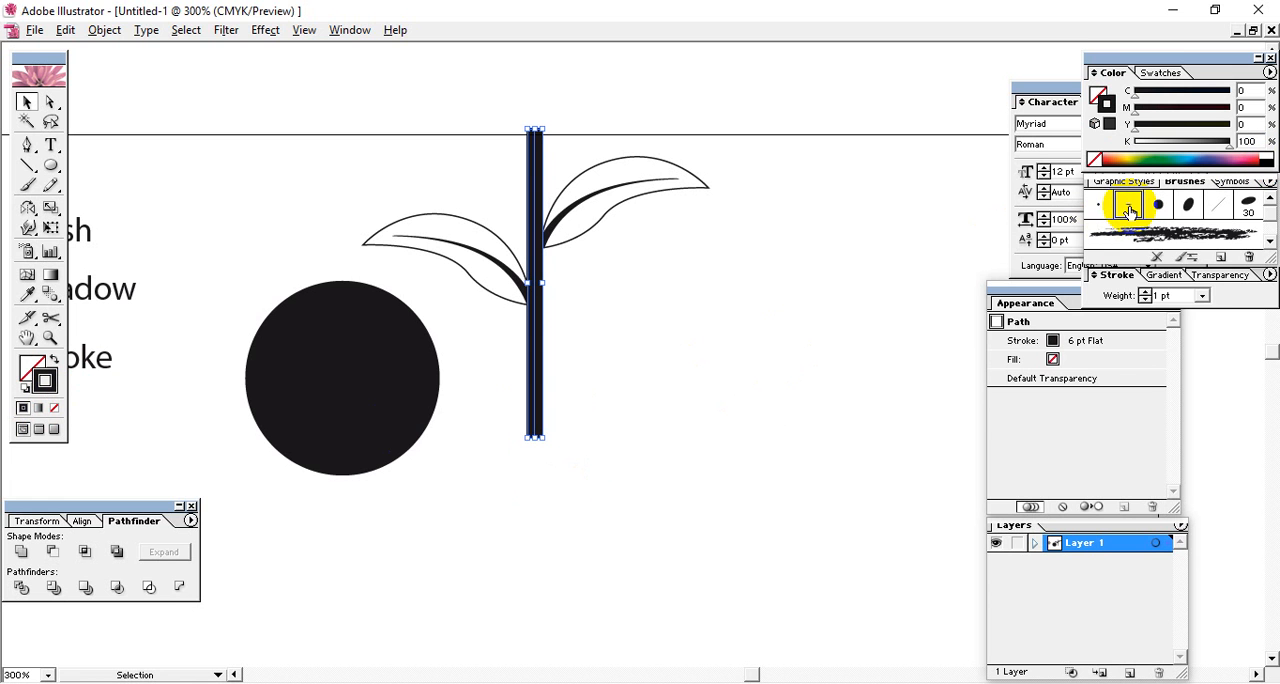
pyautogui.doubleClick(1129, 206)
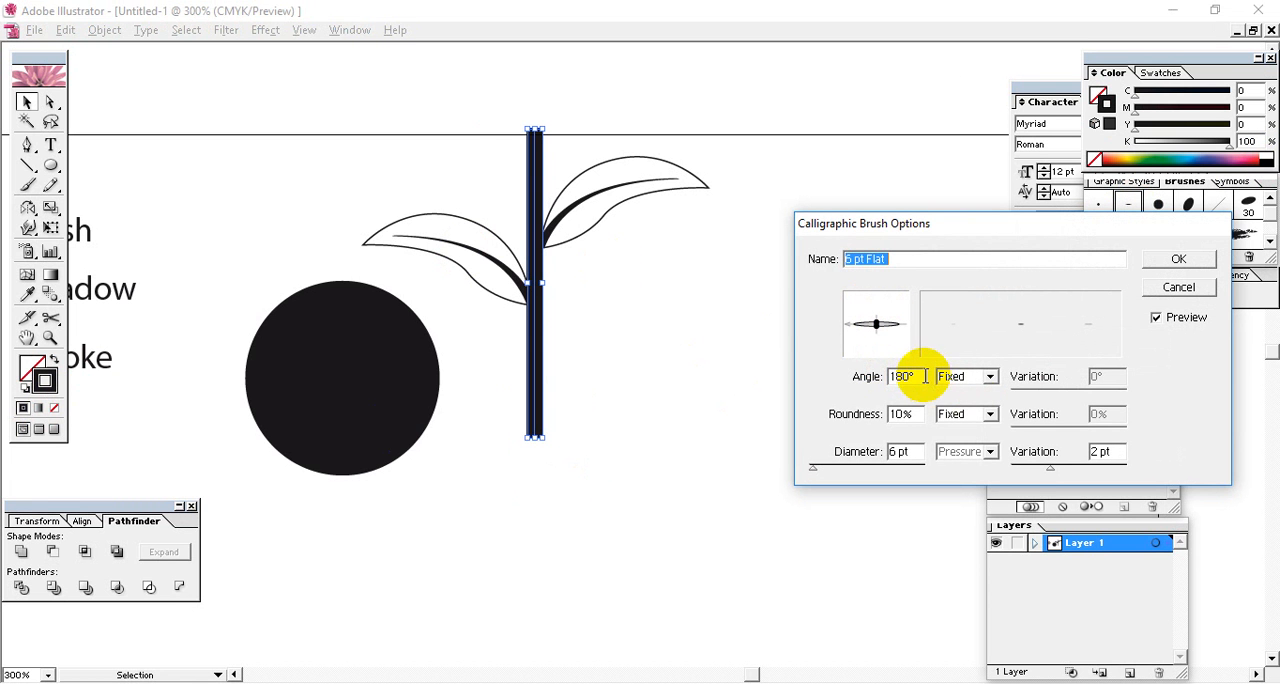
pyautogui.doubleClick(918, 376)
pyautogui.click(1158, 320)
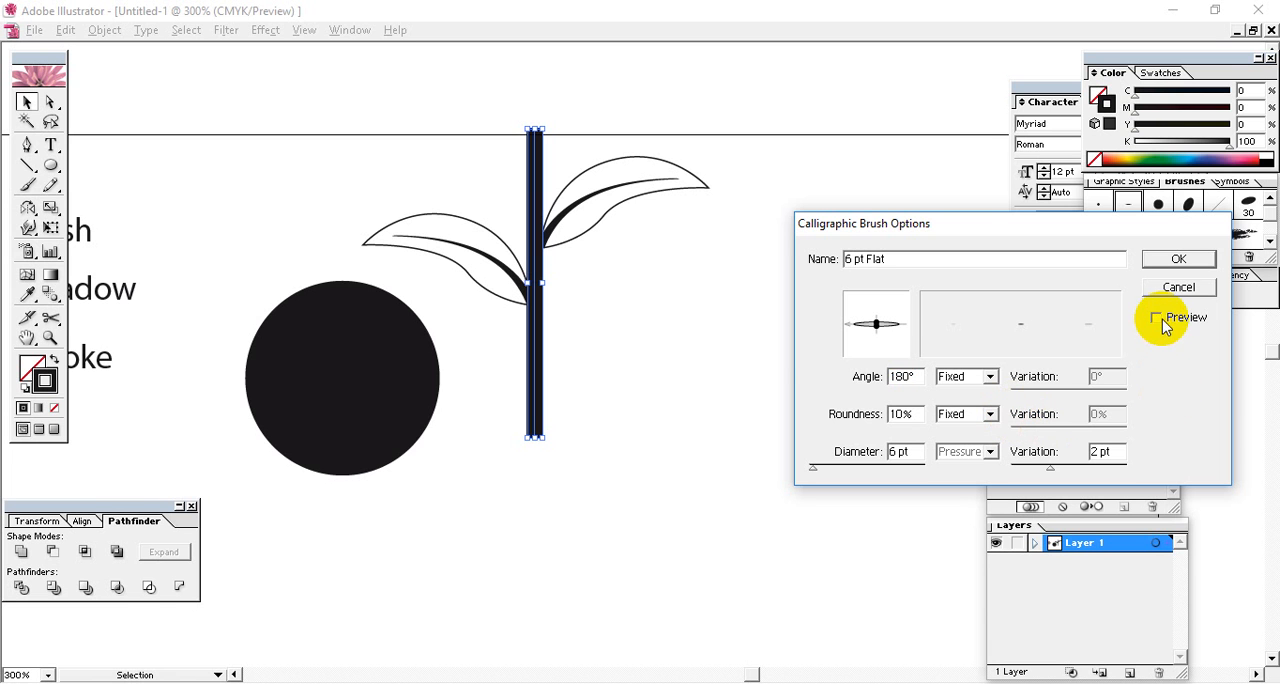
pyautogui.moveTo(890, 332)
pyautogui.mouseDown()
pyautogui.moveTo(884, 300)
pyautogui.moveTo(898, 312)
pyautogui.moveTo(858, 312)
pyautogui.moveTo(854, 336)
pyautogui.moveTo(871, 349)
pyautogui.moveTo(891, 334)
pyautogui.mouseUp()
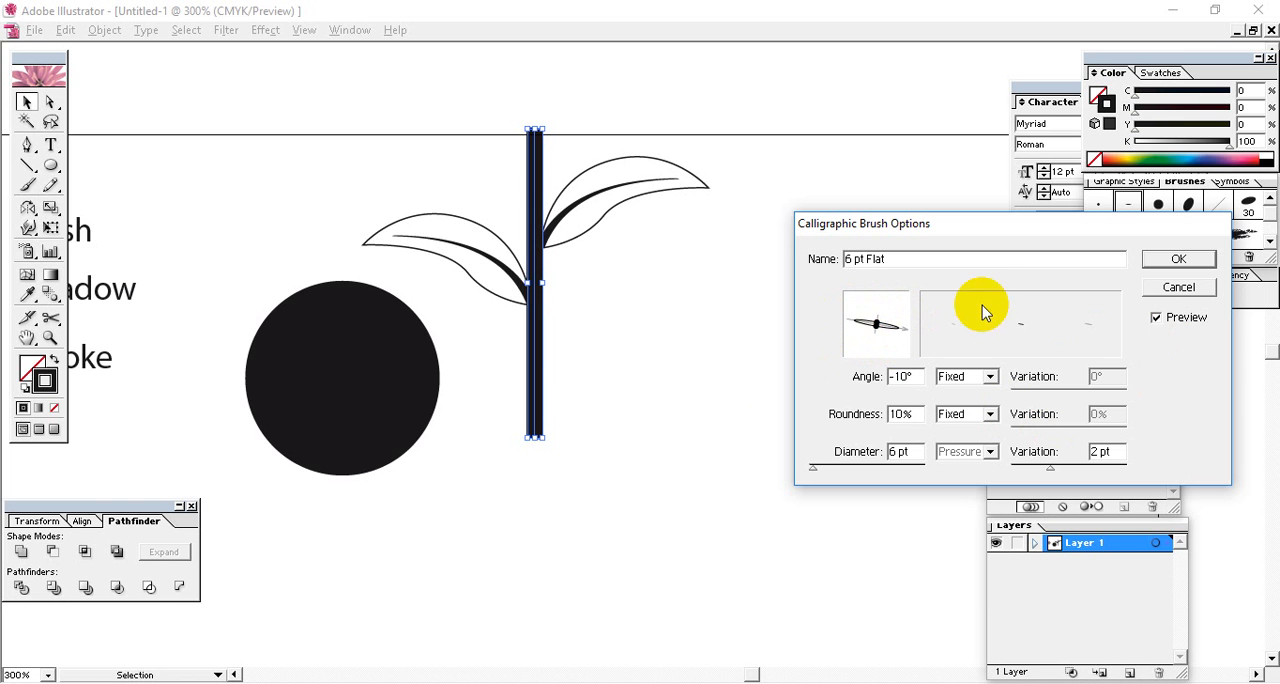
pyautogui.click(1179, 287)
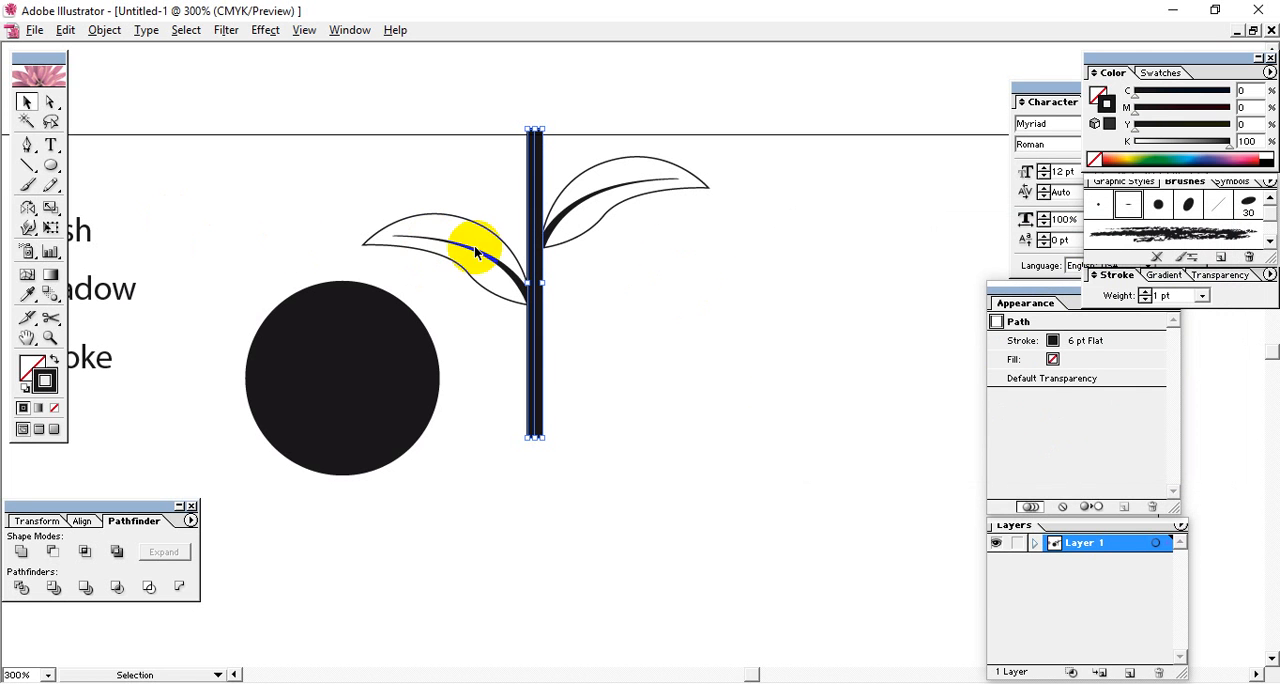
# Set the stem line's stroke weight to 0.2 pt.
pyautogui.click(646, 326)
pyautogui.click(533, 390)
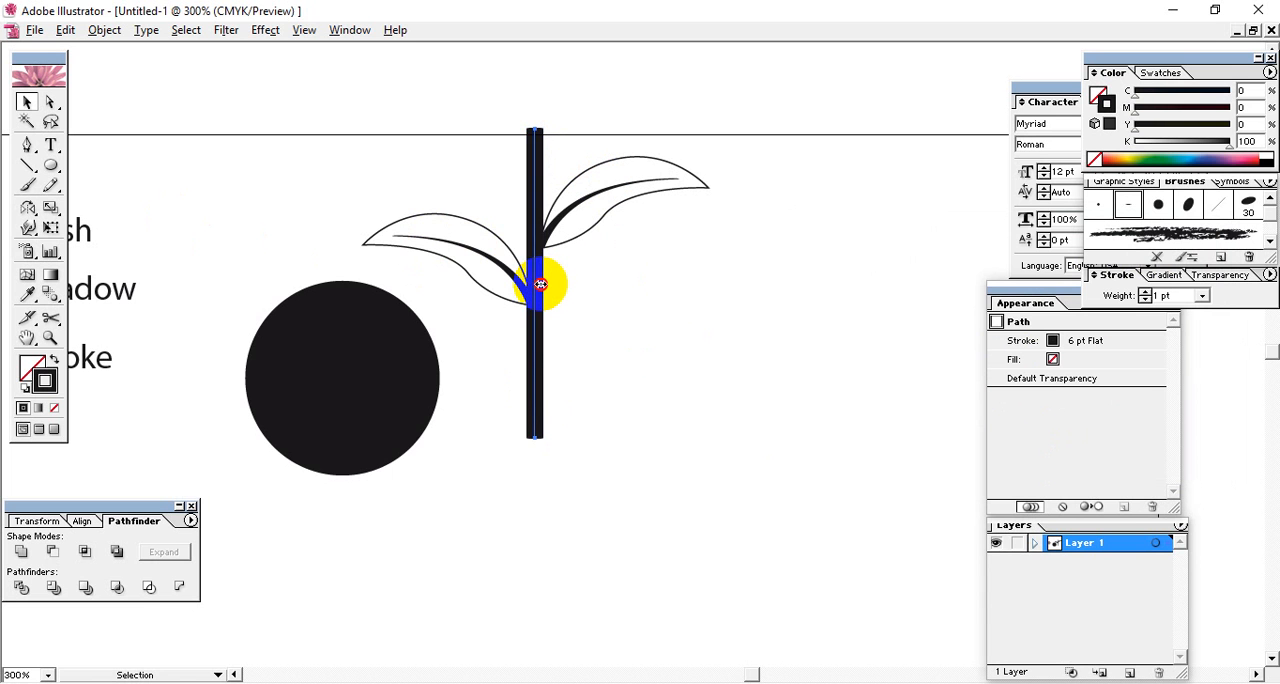
pyautogui.click(620, 335)
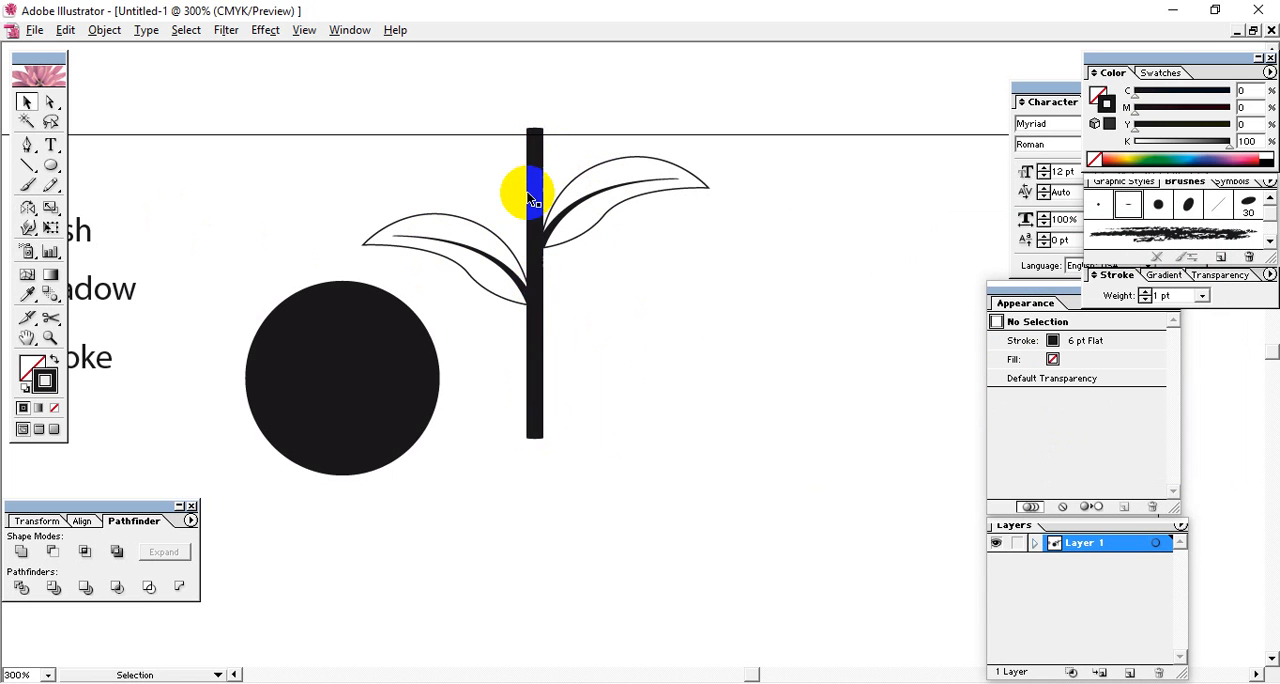
pyautogui.click(530, 199)
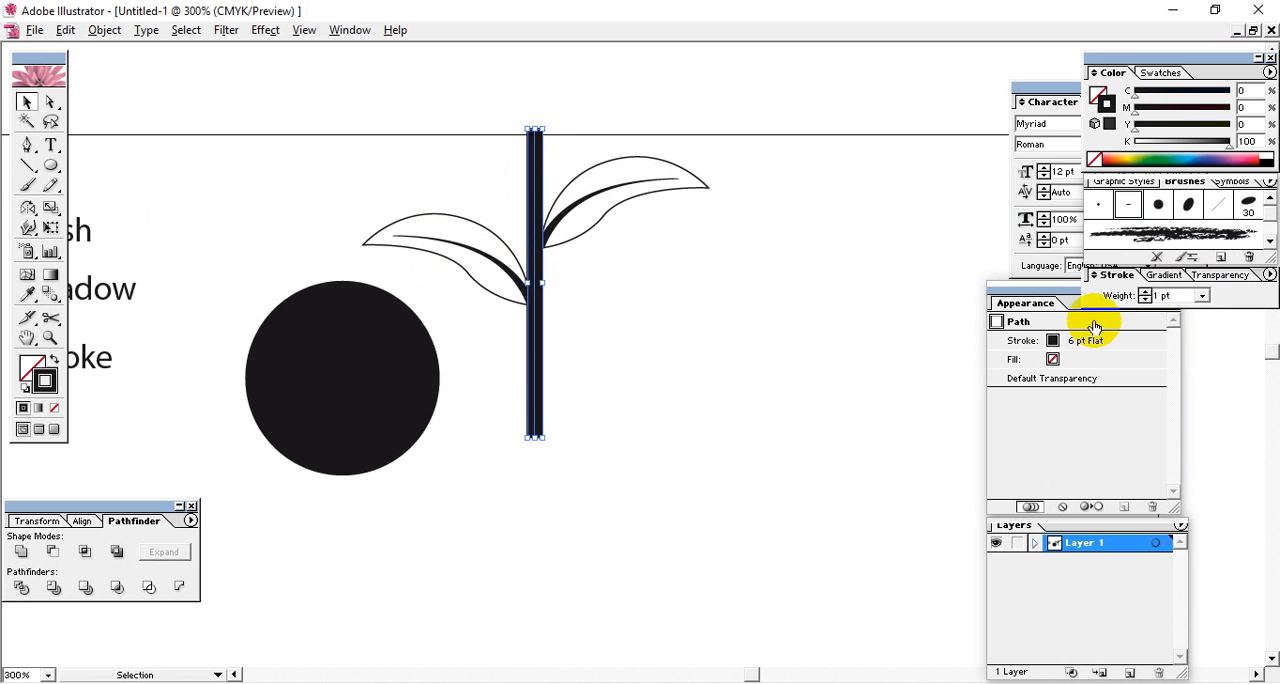
pyautogui.click(1166, 295)
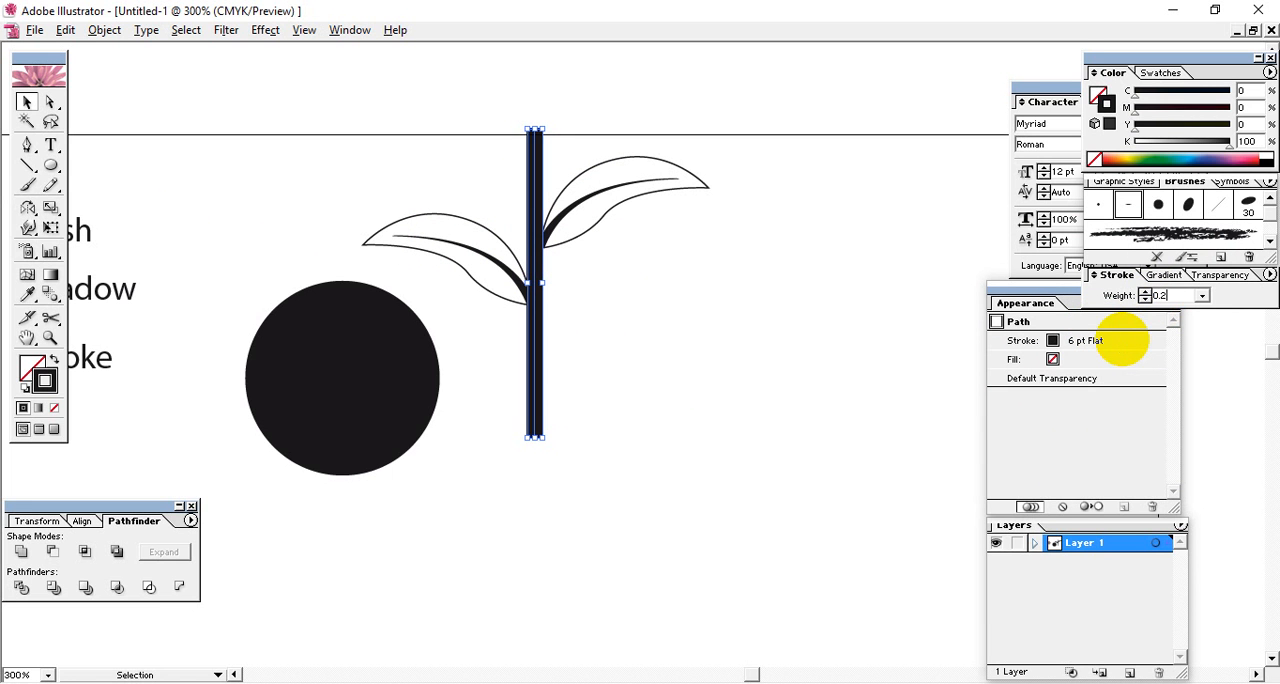
pyautogui.write('0.2')
pyautogui.press('Return')
pyautogui.click(576, 362)
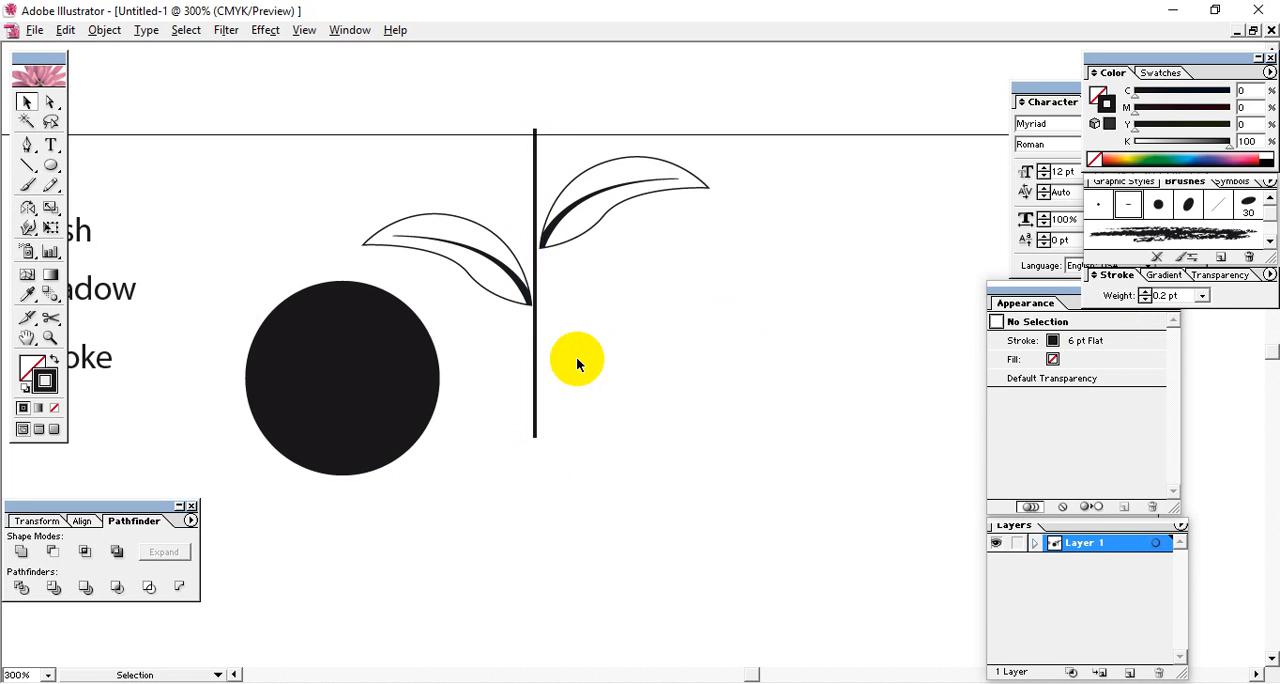
pyautogui.click(545, 450)
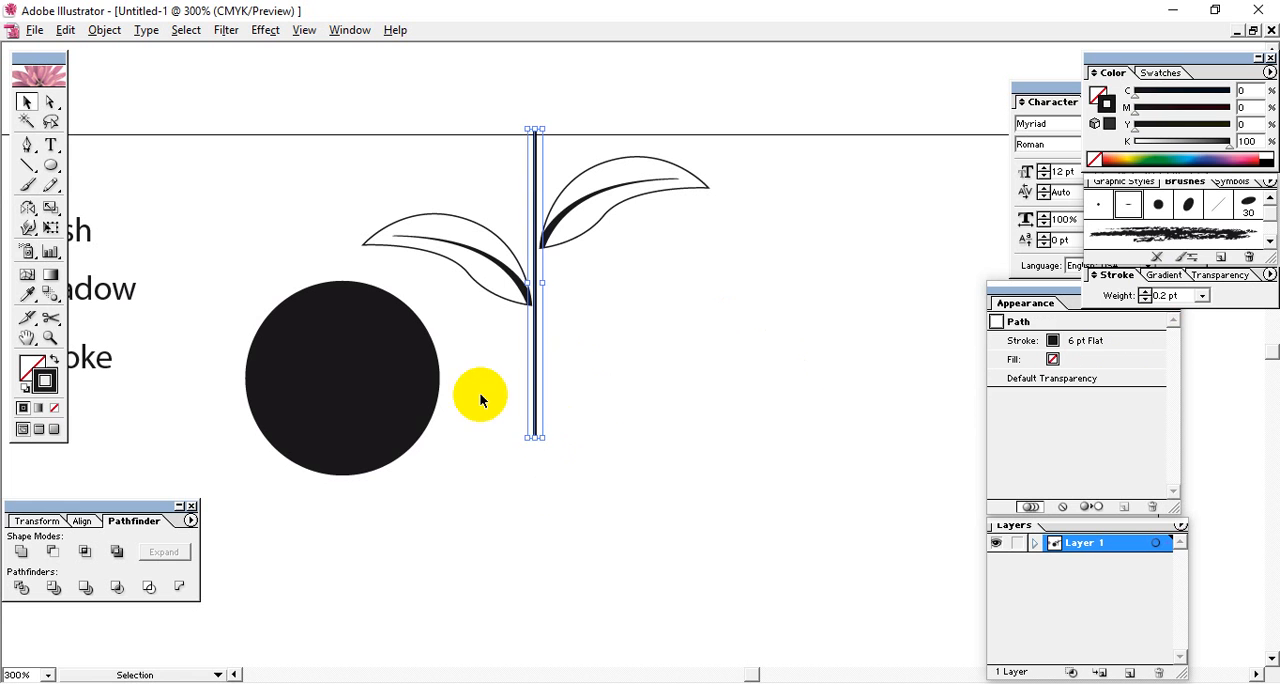
pyautogui.click(586, 410)
# Duplicate the right leaf lower down the stem, scale the copy smaller and place its base against the stem.
pyautogui.moveTo(694, 311); pyautogui.dragTo(566, 135)
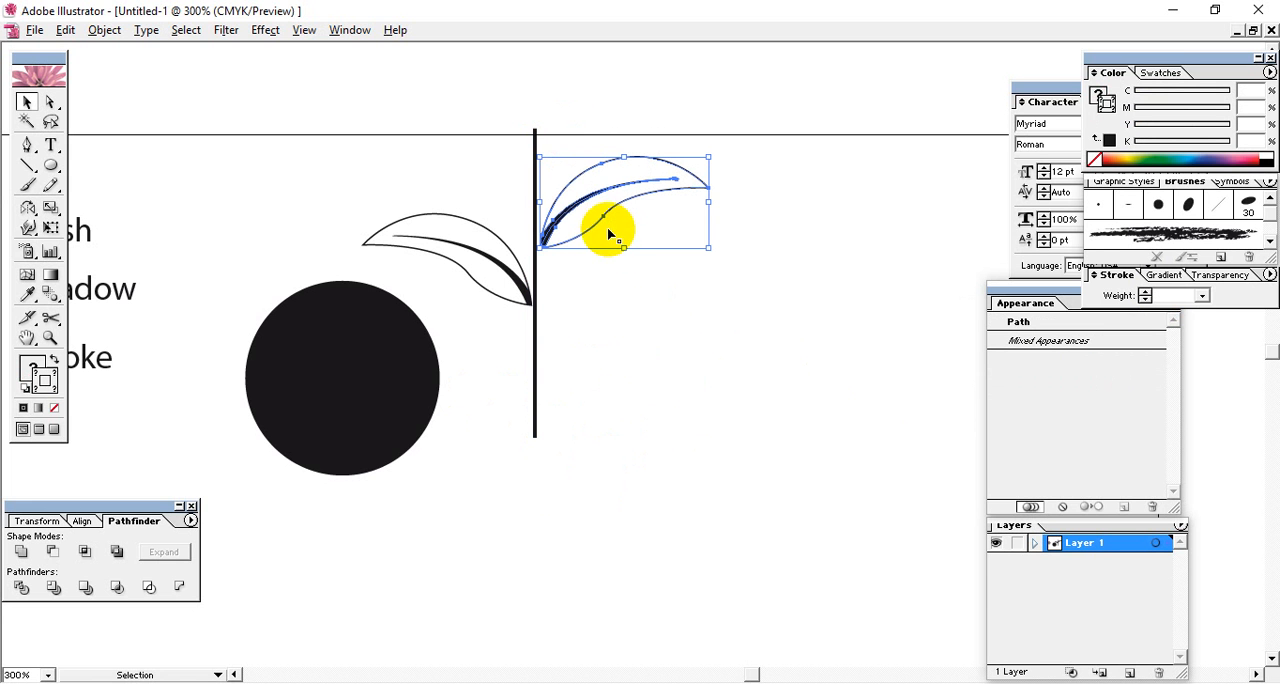
pyautogui.moveTo(572, 215); pyautogui.dragTo(573, 343)
pyautogui.moveTo(706, 286); pyautogui.dragTo(690, 296)
pyautogui.moveTo(573, 341); pyautogui.dragTo(553, 352)
pyautogui.click(641, 437)
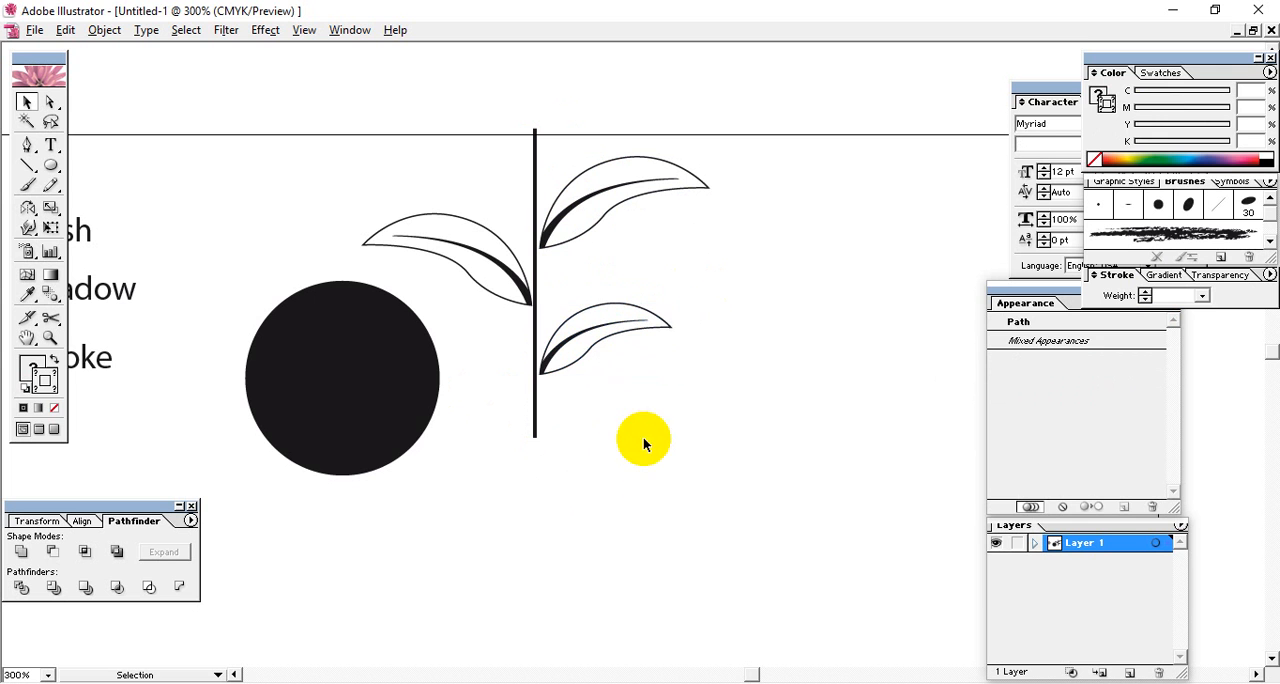
# Duplicate the left leaf higher up the stem and scale the copy smaller, keeping its base against the stem.
pyautogui.moveTo(690, 415); pyautogui.dragTo(663, 296)
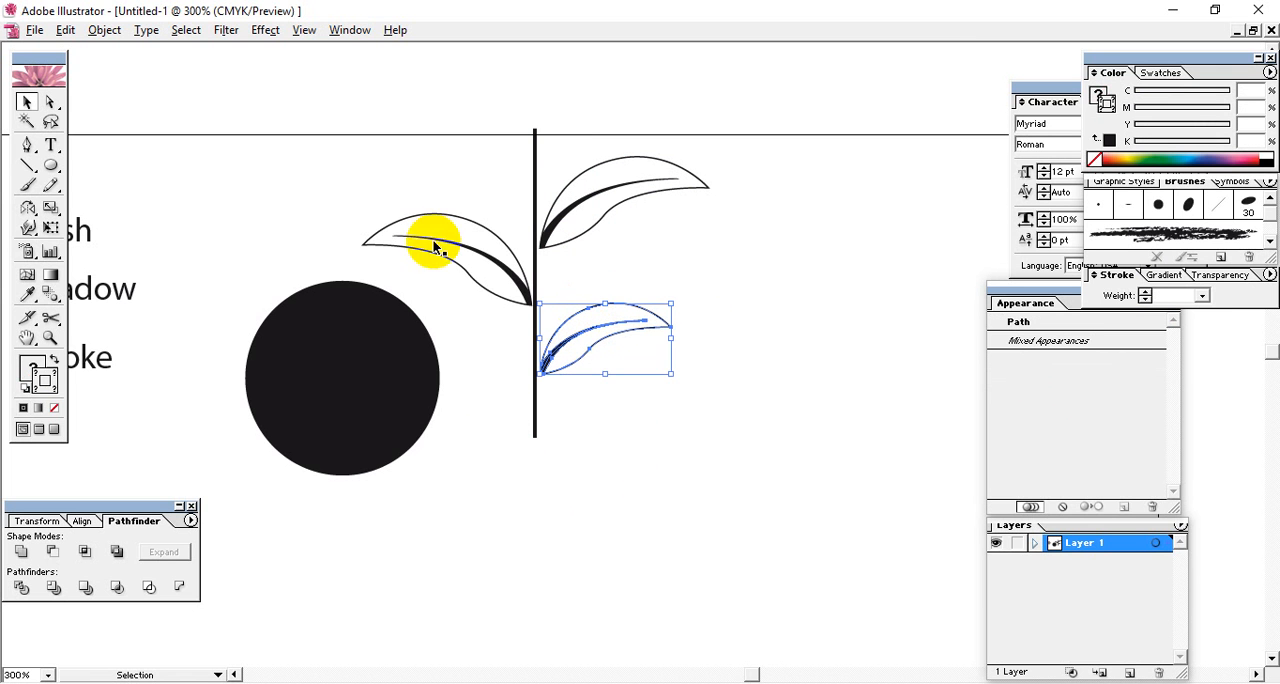
pyautogui.moveTo(465, 252); pyautogui.dragTo(483, 146)
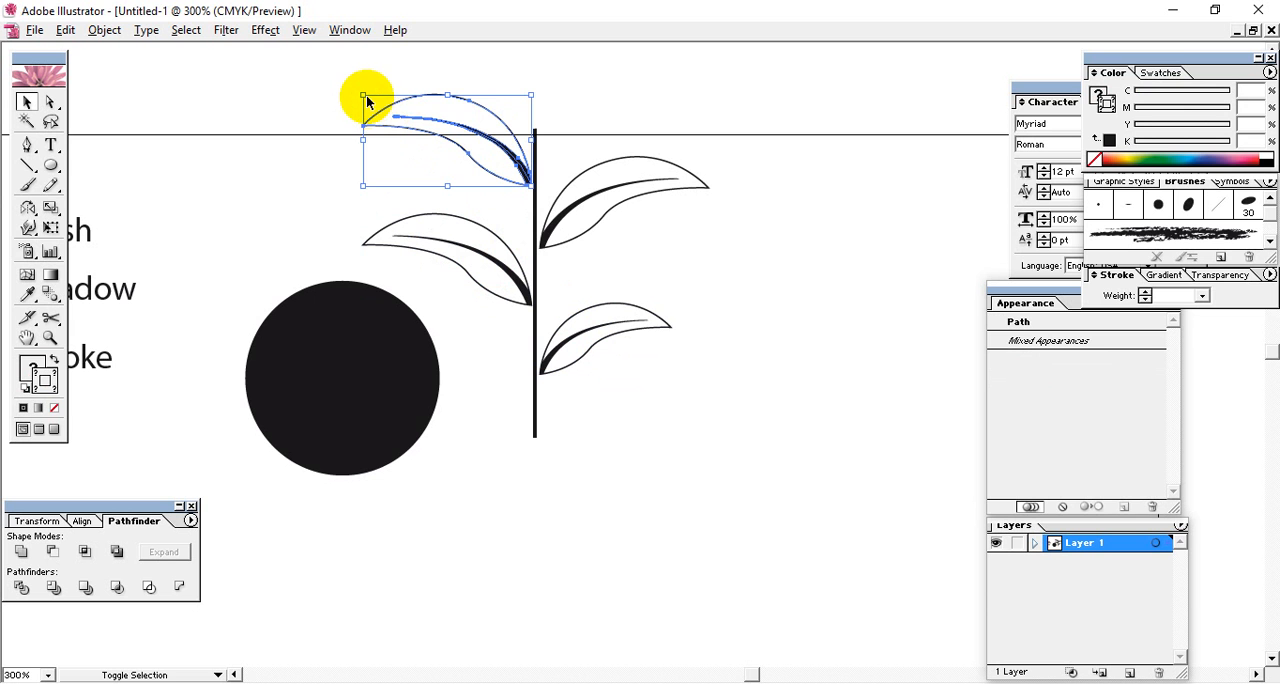
pyautogui.moveTo(364, 95); pyautogui.dragTo(425, 131)
pyautogui.click(686, 371)
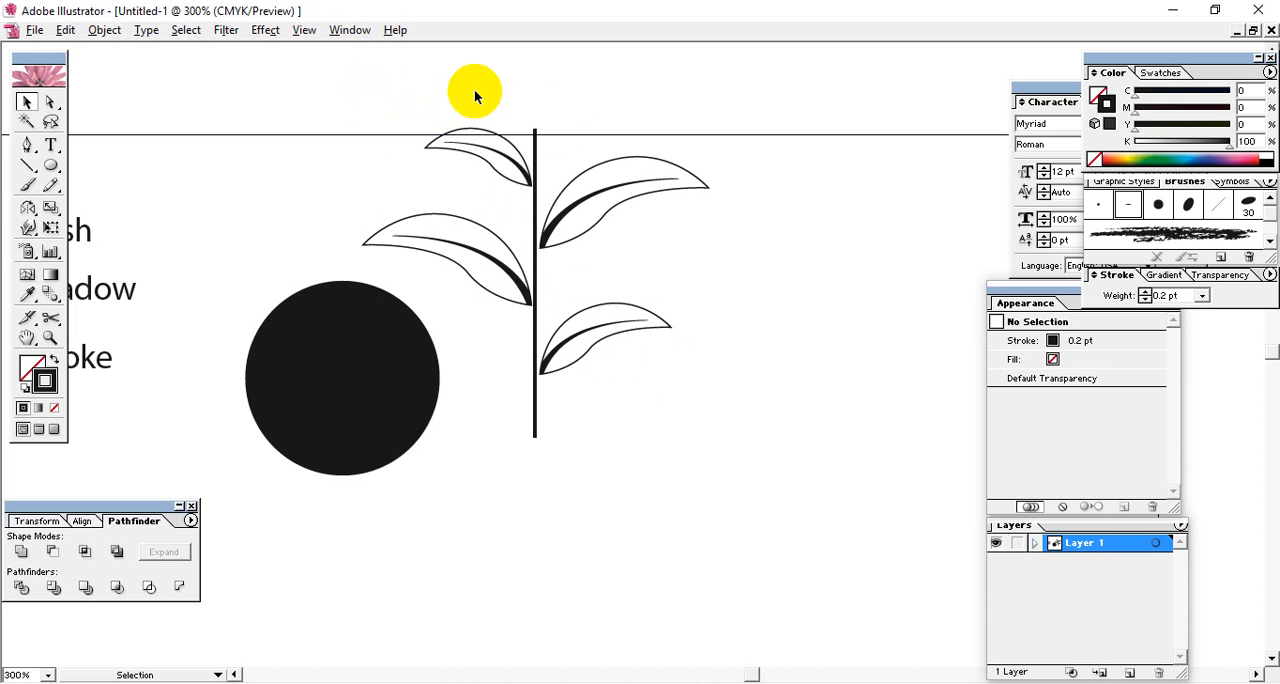
# Nudge both left leaves slightly down the stem, and nudge both right leaves down a little as well.
pyautogui.moveTo(471, 94); pyautogui.dragTo(451, 314)
pyautogui.click(280, 163)
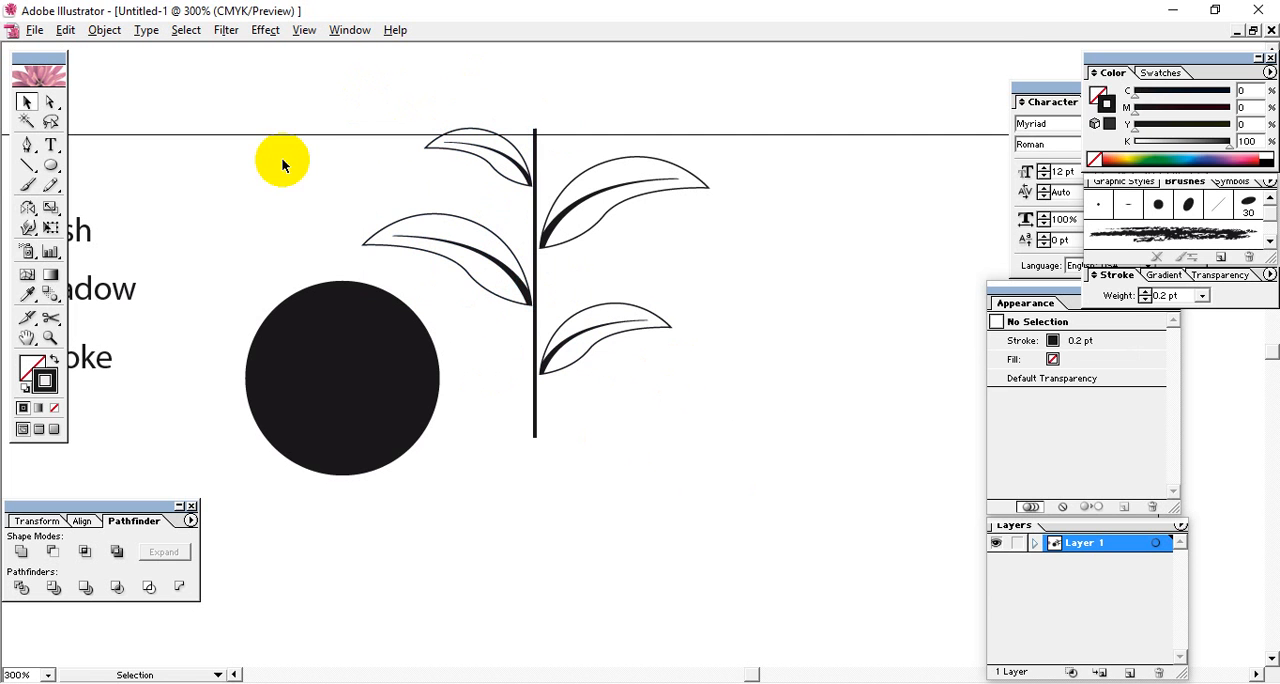
pyautogui.moveTo(386, 80); pyautogui.dragTo(461, 250)
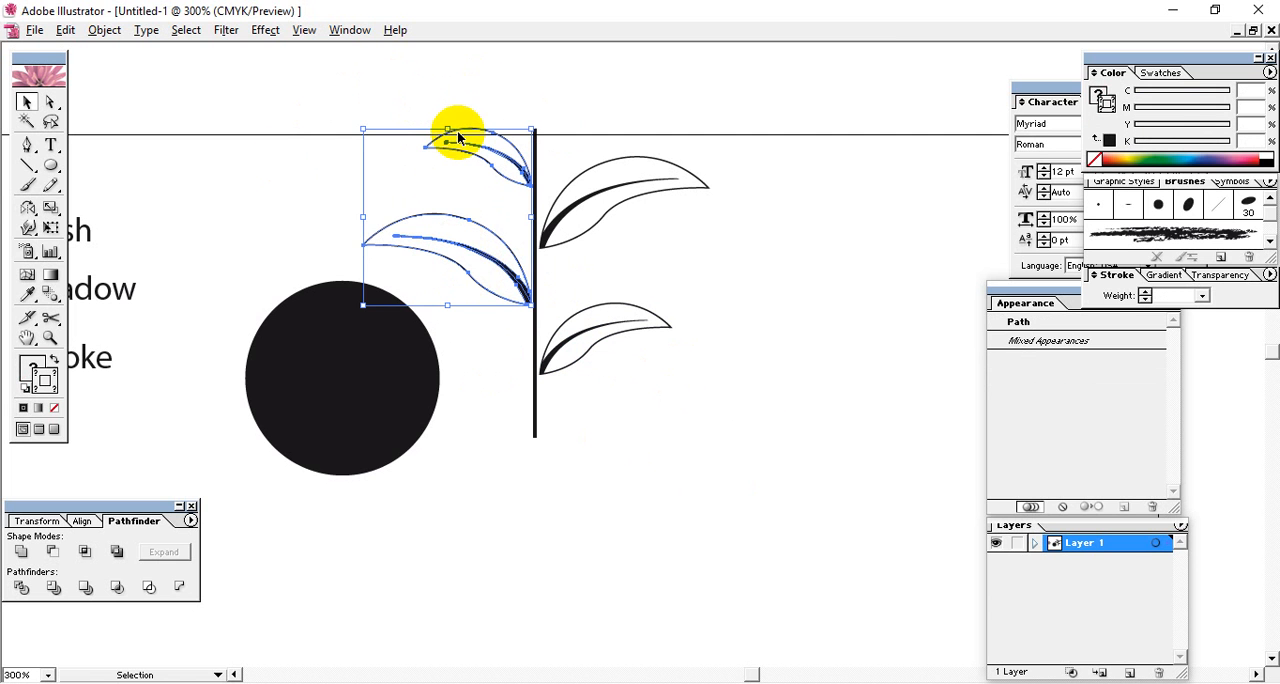
pyautogui.click(649, 443)
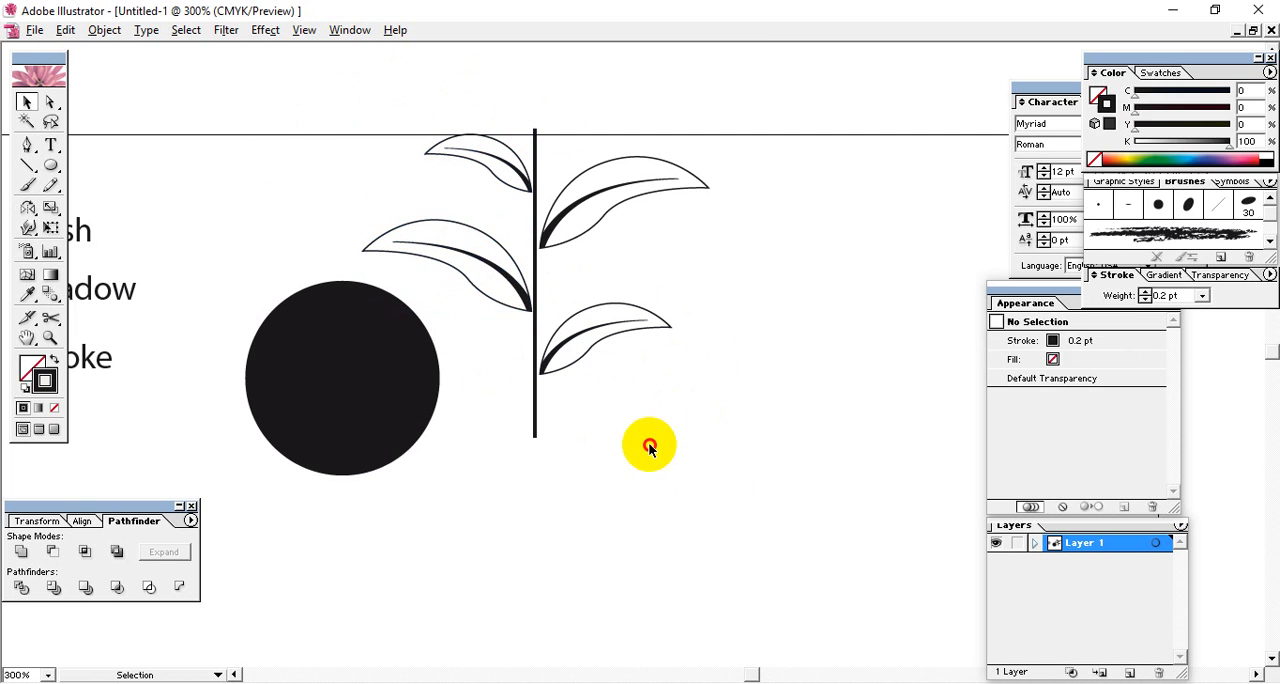
pyautogui.moveTo(649, 443); pyautogui.dragTo(592, 165)
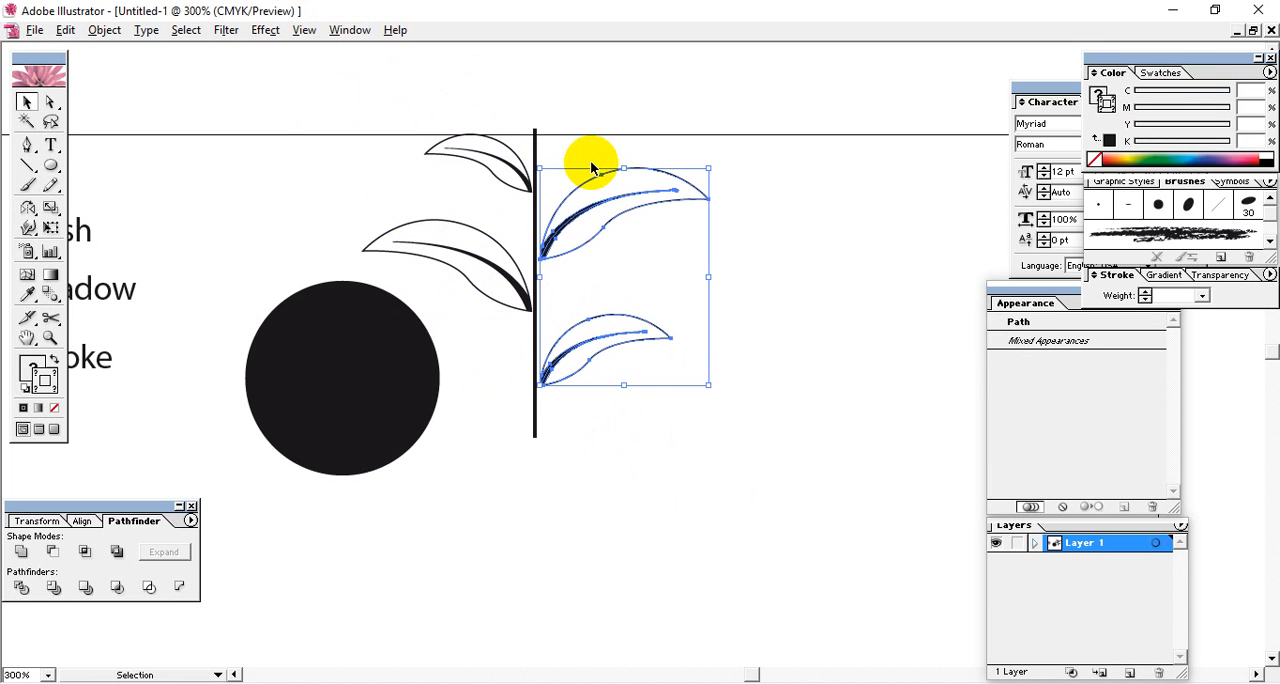
pyautogui.click(627, 455)
# Move all the leaves and the stem together right and slightly down, clear of the black circle.
pyautogui.moveTo(690, 495); pyautogui.dragTo(505, 55)
pyautogui.moveTo(541, 201); pyautogui.dragTo(645, 247)
# Group the four leaves and the stem into one branch object.
pyautogui.click(846, 166)
pyautogui.moveTo(846, 166); pyautogui.dragTo(594, 472)
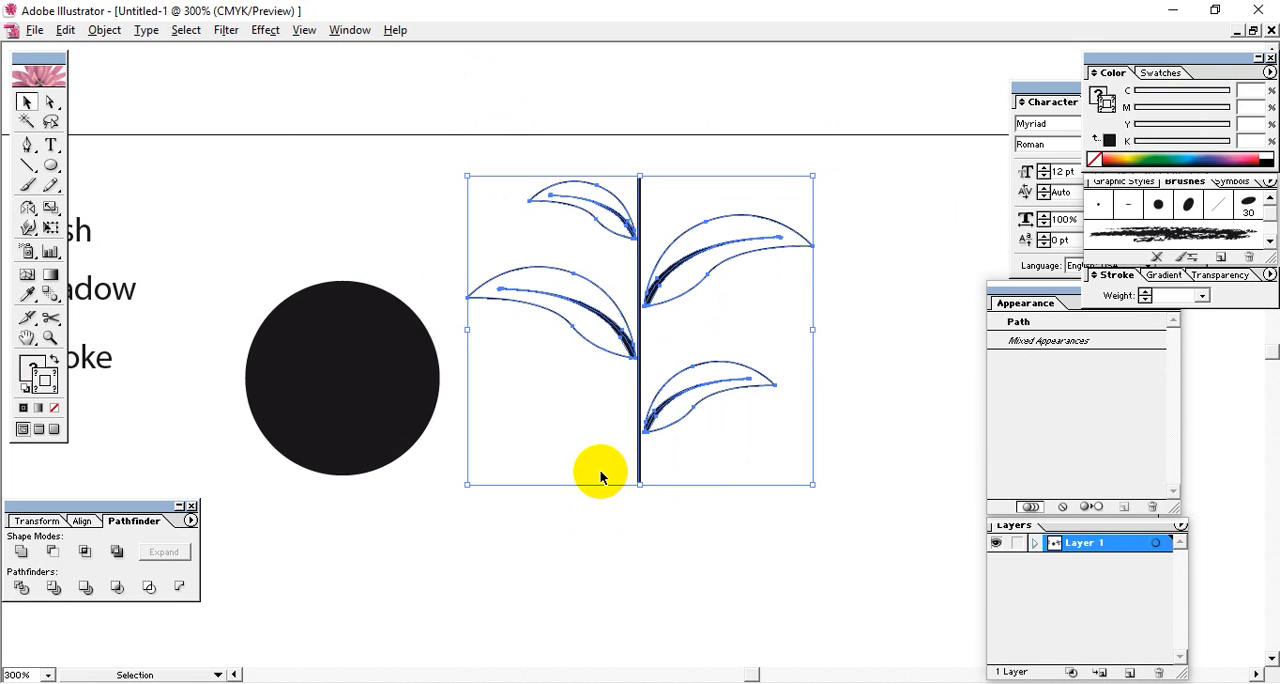
pyautogui.click(780, 543)
pyautogui.moveTo(780, 543); pyautogui.dragTo(623, 160)
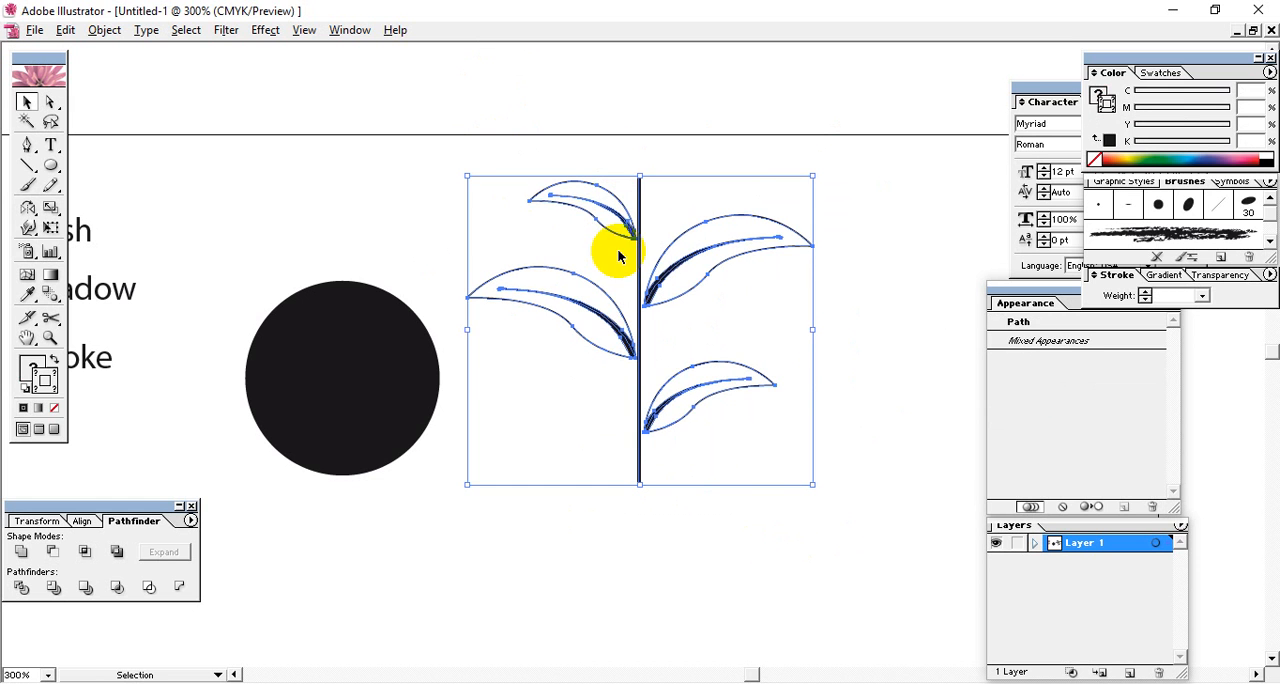
pyautogui.moveTo(764, 556); pyautogui.dragTo(585, 155)
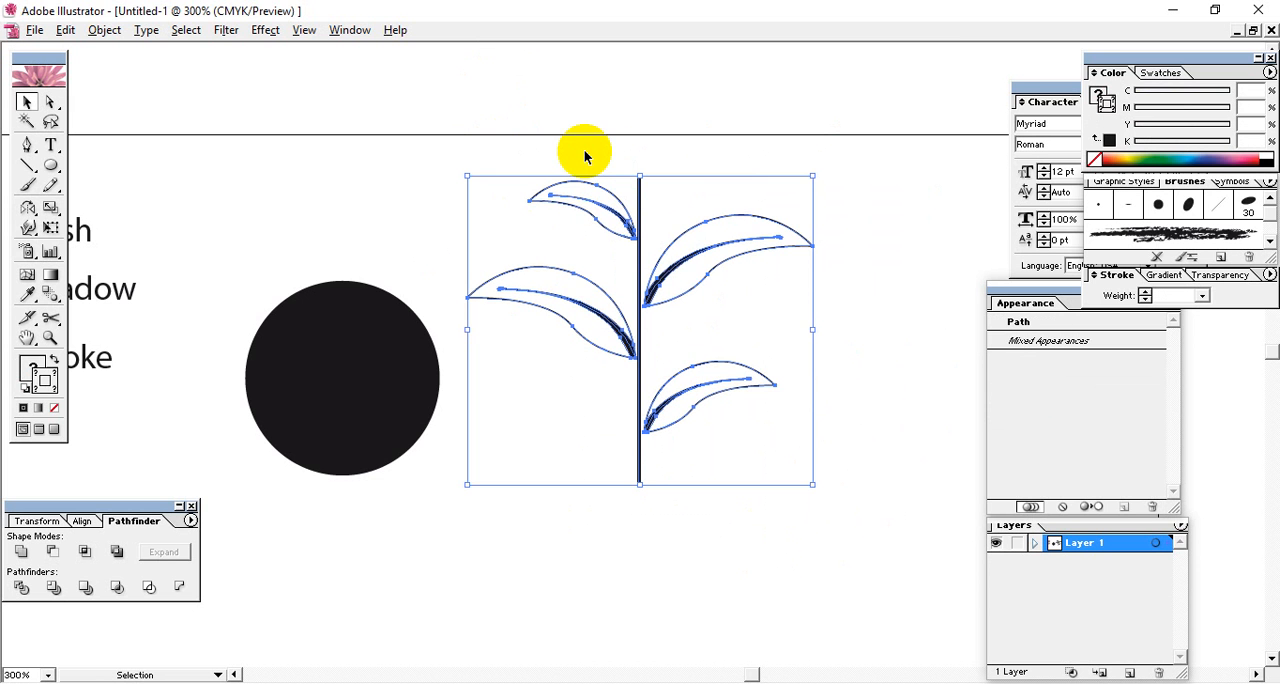
pyautogui.click(635, 450)
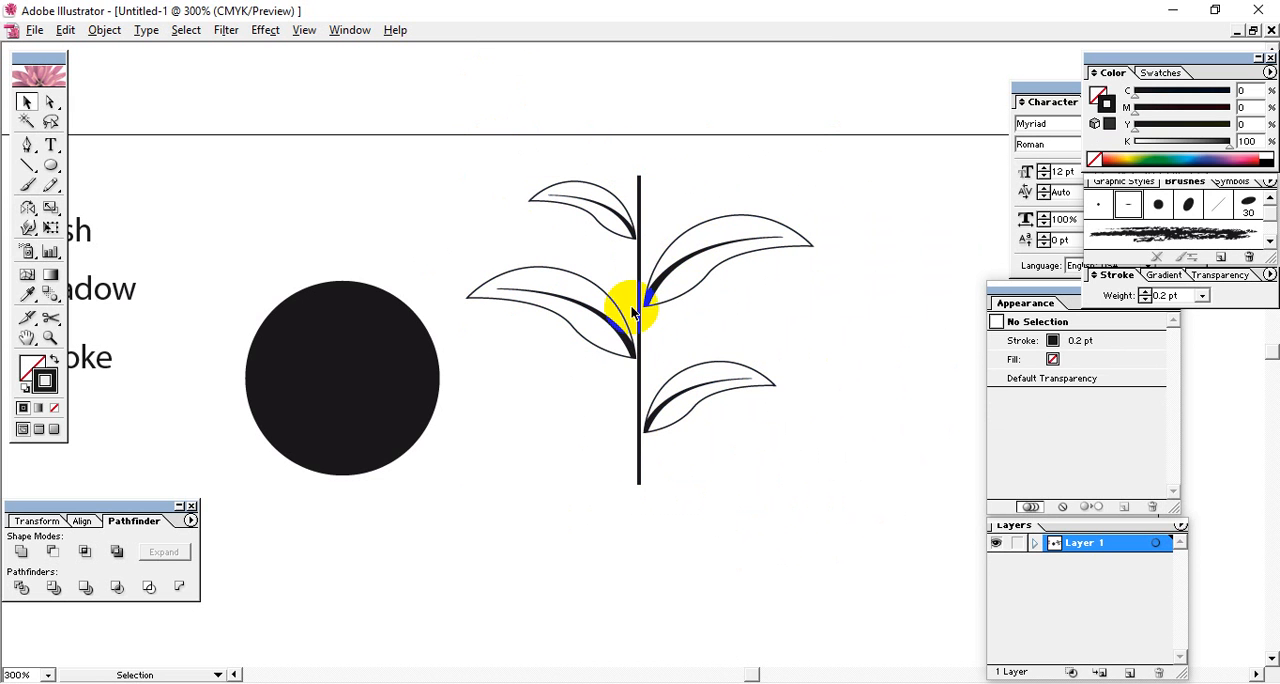
pyautogui.click(632, 236)
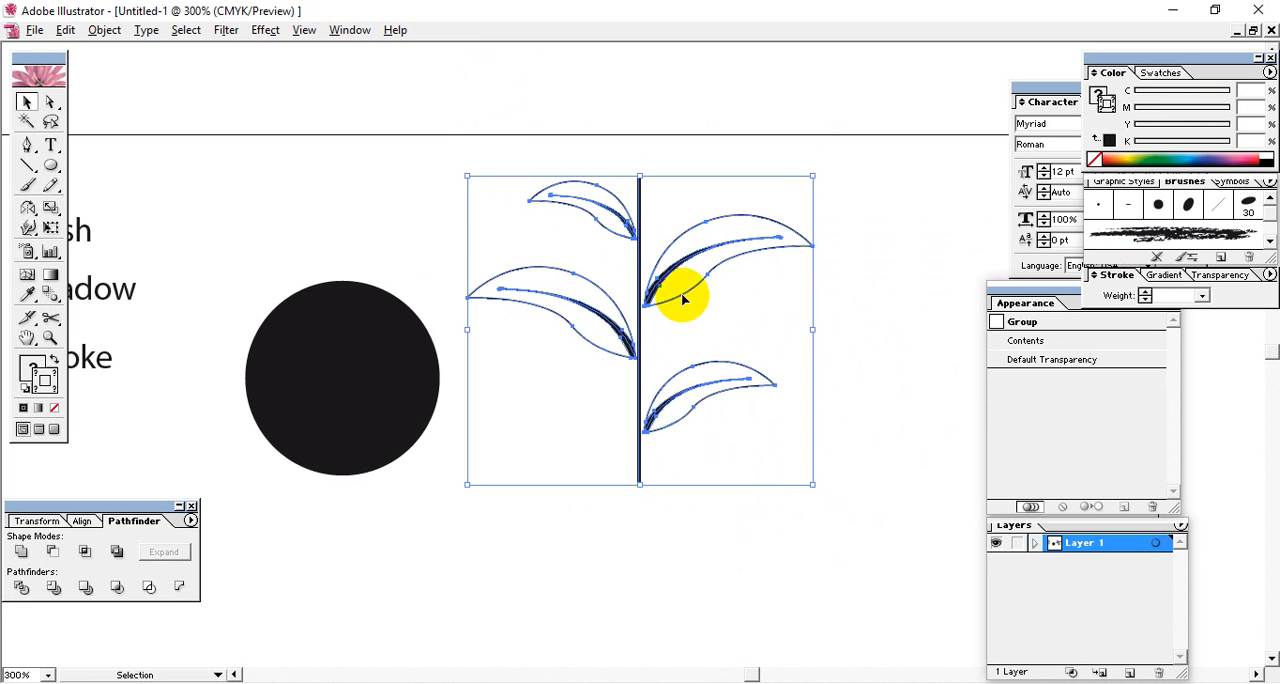
# Delete the black circle and move the grouped branch left toward the space it occupied.
pyautogui.click(427, 353)
pyautogui.click(441, 513)
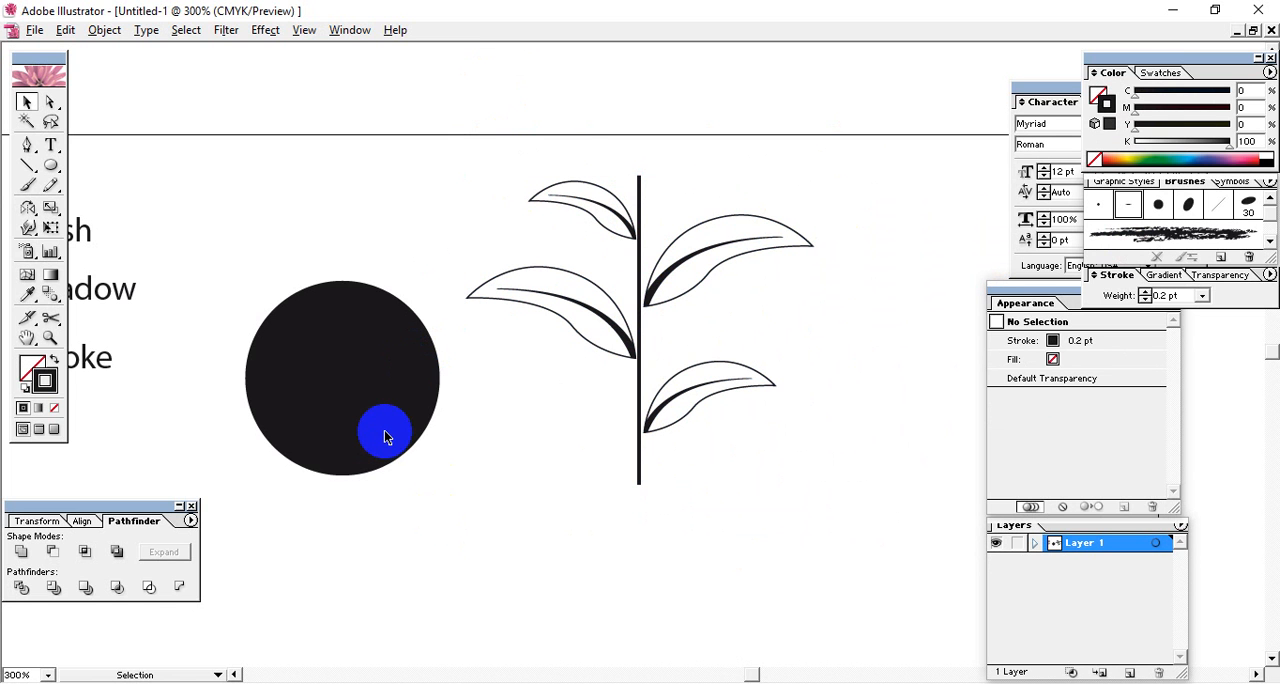
pyautogui.click(385, 436)
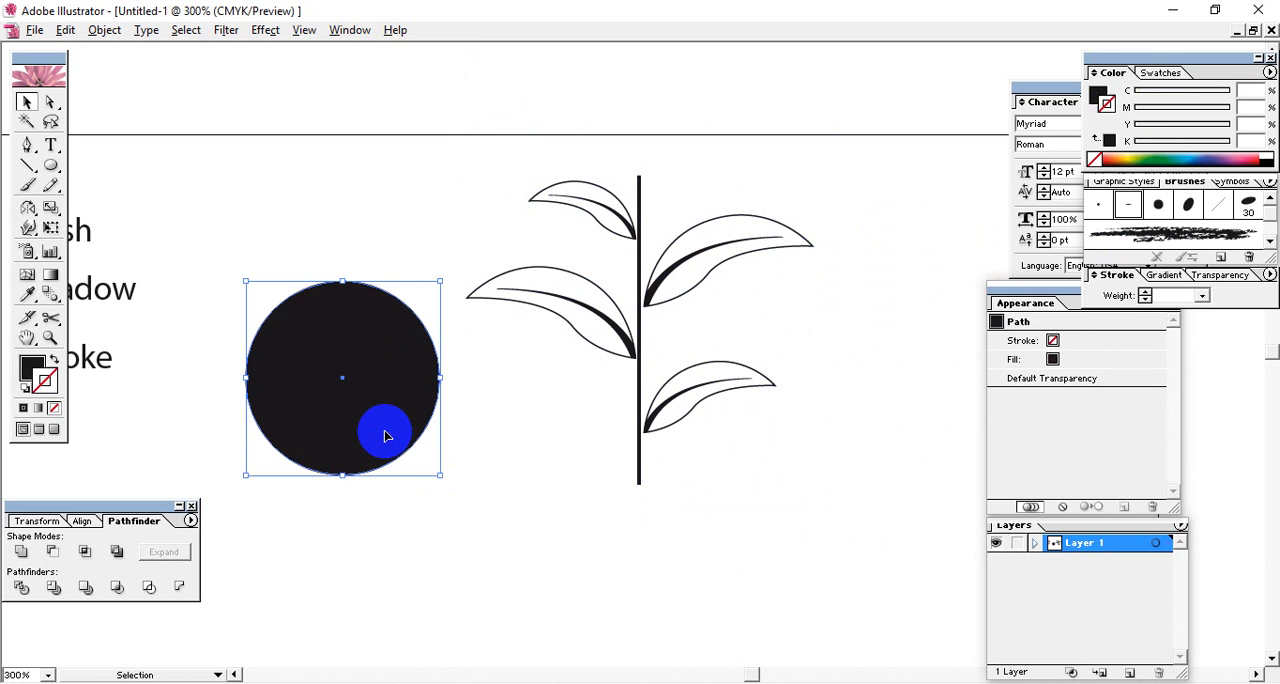
pyautogui.press('Delete')
pyautogui.moveTo(522, 193); pyautogui.dragTo(780, 509)
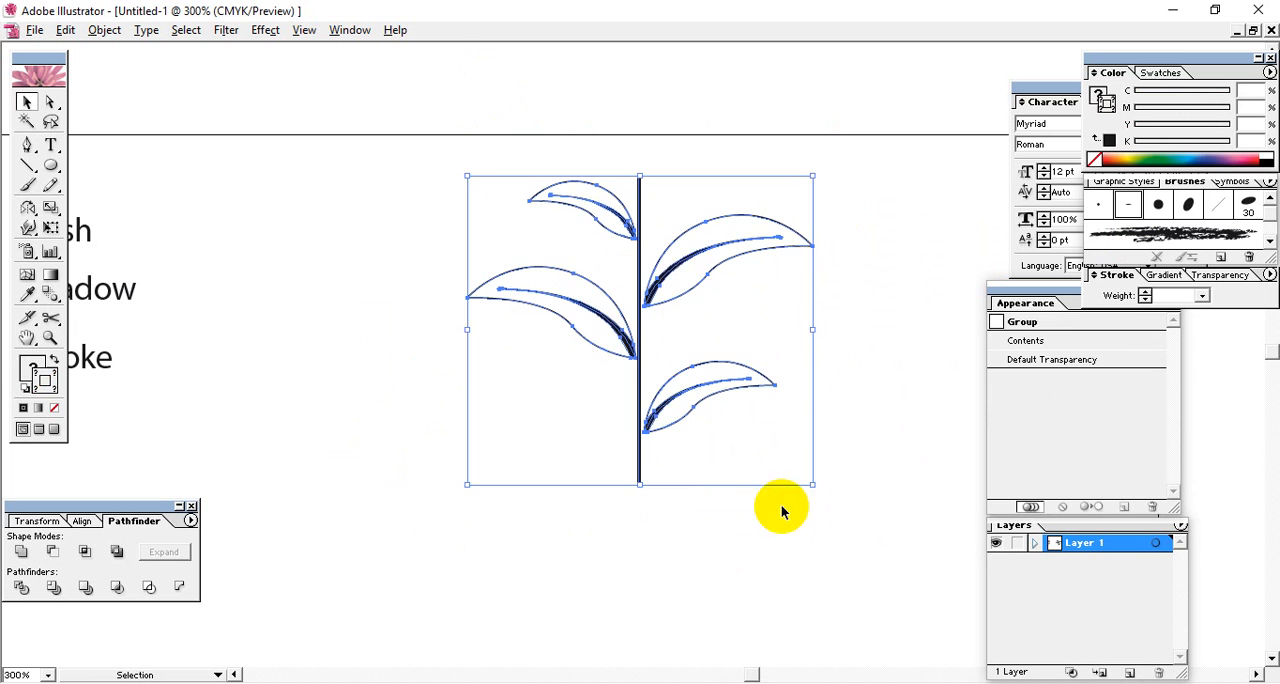
pyautogui.moveTo(638, 293); pyautogui.dragTo(556, 294)
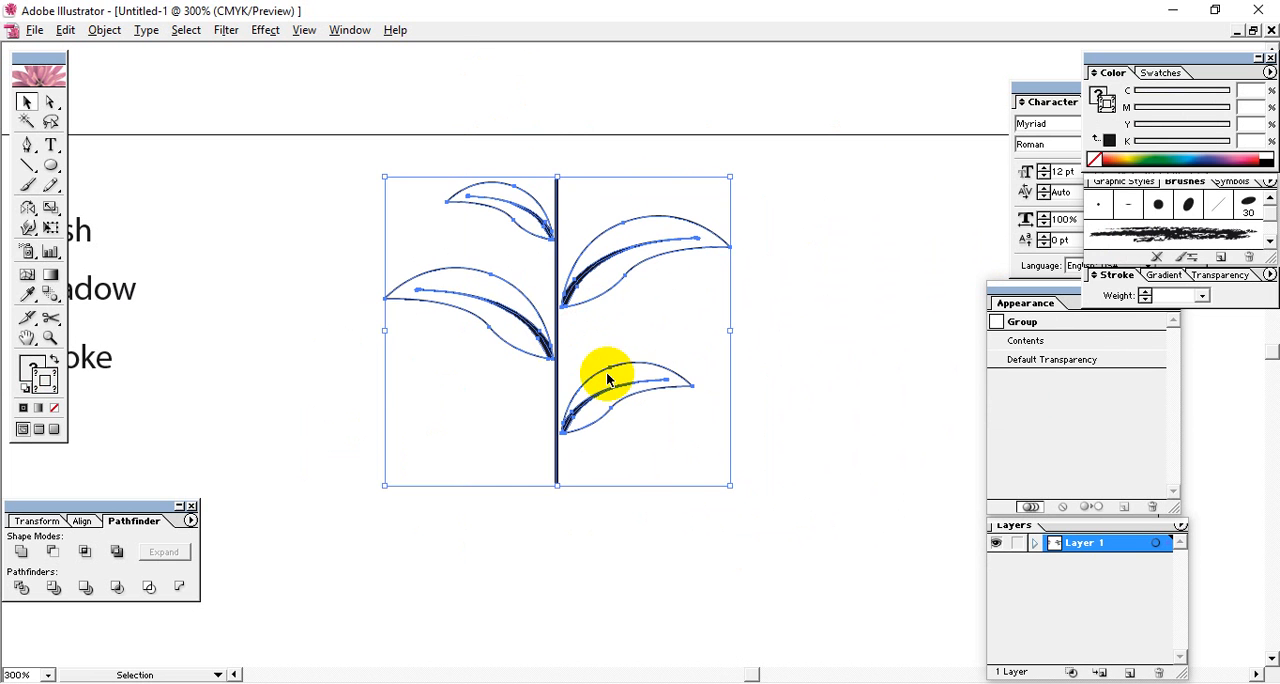
# Create a new art brush from the grouped branch and name it Tree.
pyautogui.moveTo(680, 366); pyautogui.dragTo(417, 158)
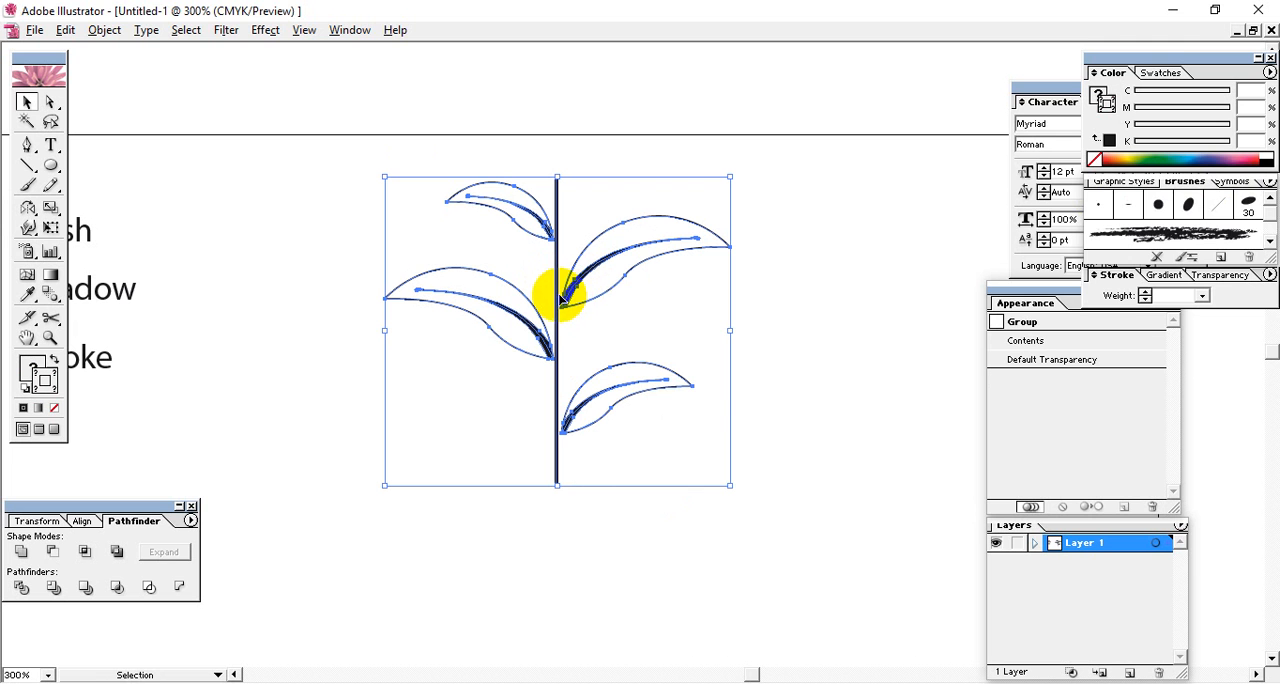
pyautogui.moveTo(561, 303)
pyautogui.mouseDown()
pyautogui.moveTo(1063, 277)
pyautogui.moveTo(1150, 212)
pyautogui.mouseUp()
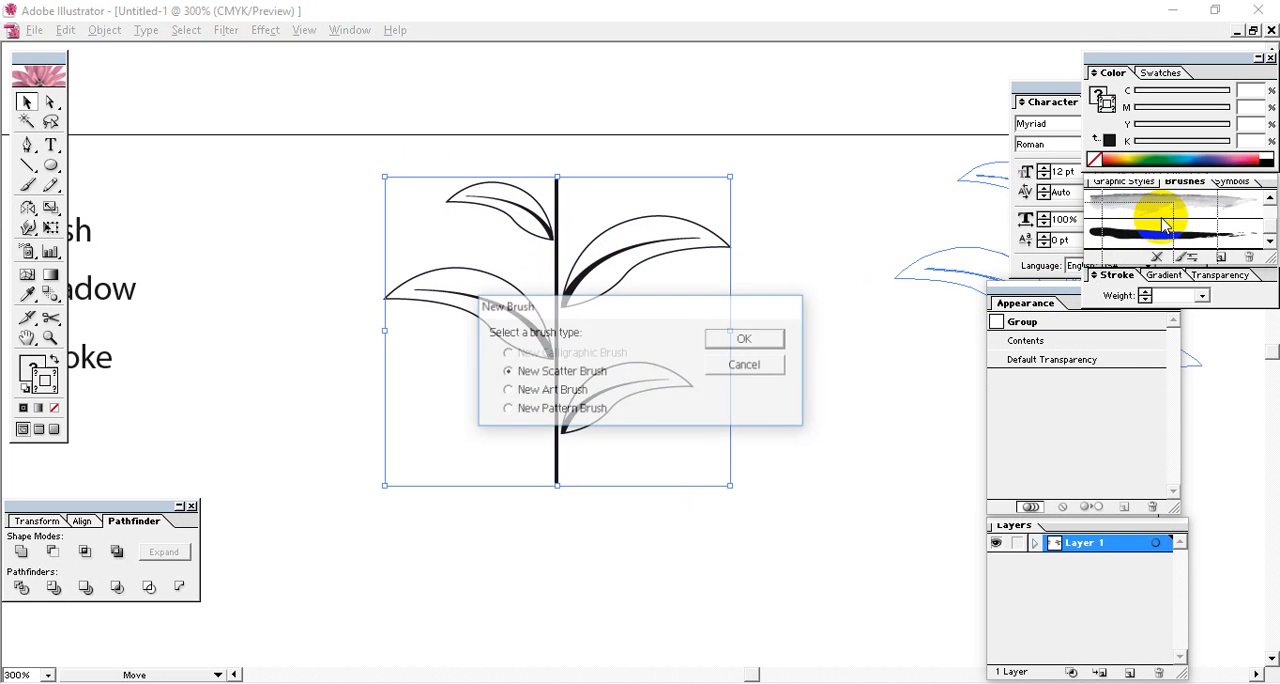
pyautogui.click(543, 392)
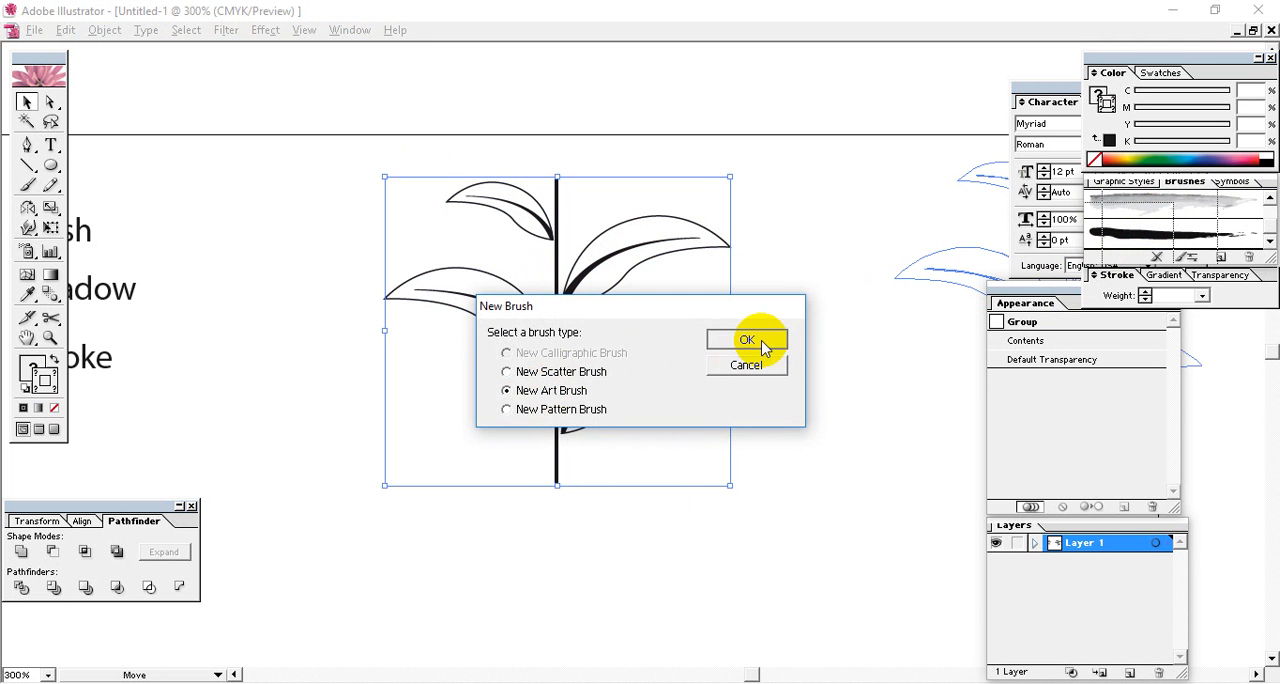
pyautogui.click(742, 340)
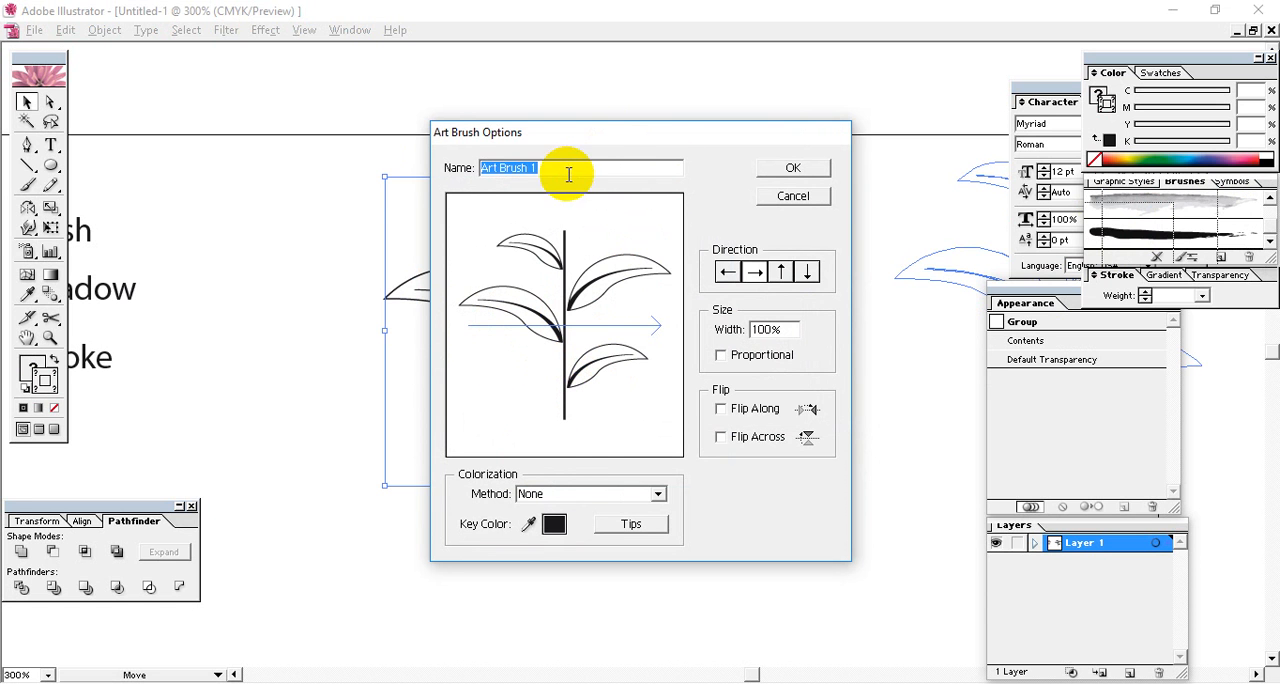
pyautogui.moveTo(582, 168); pyautogui.dragTo(400, 190)
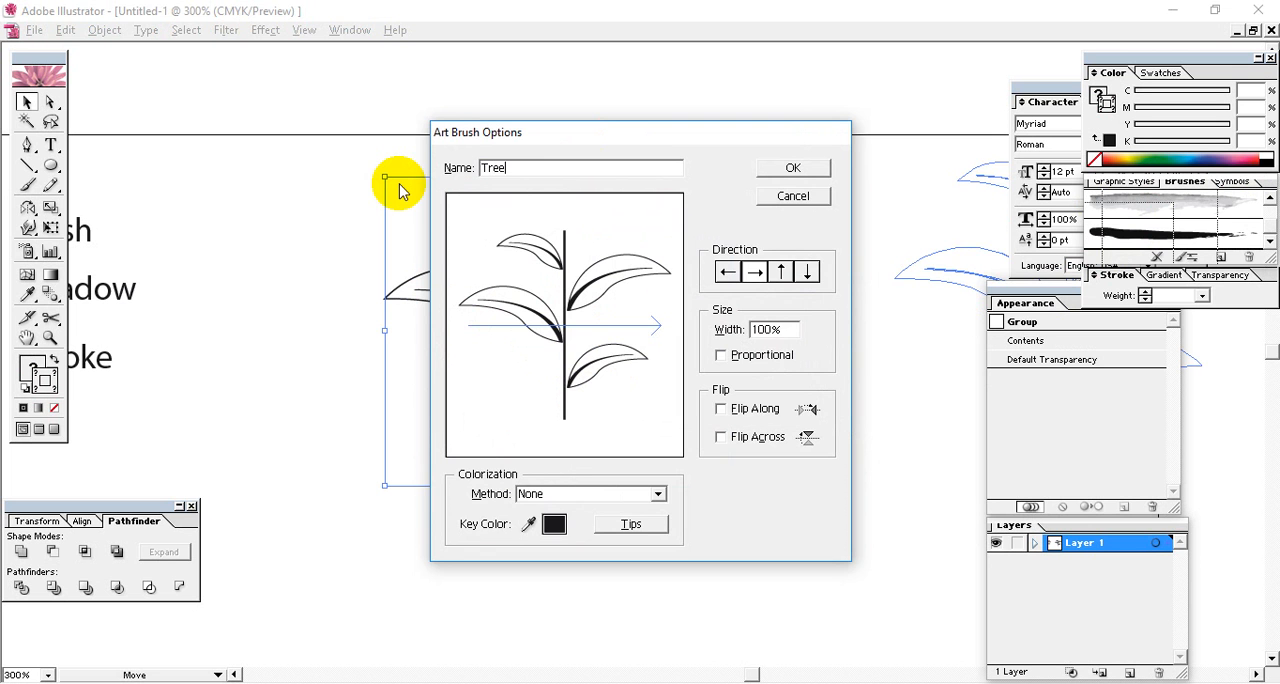
pyautogui.press('Return')
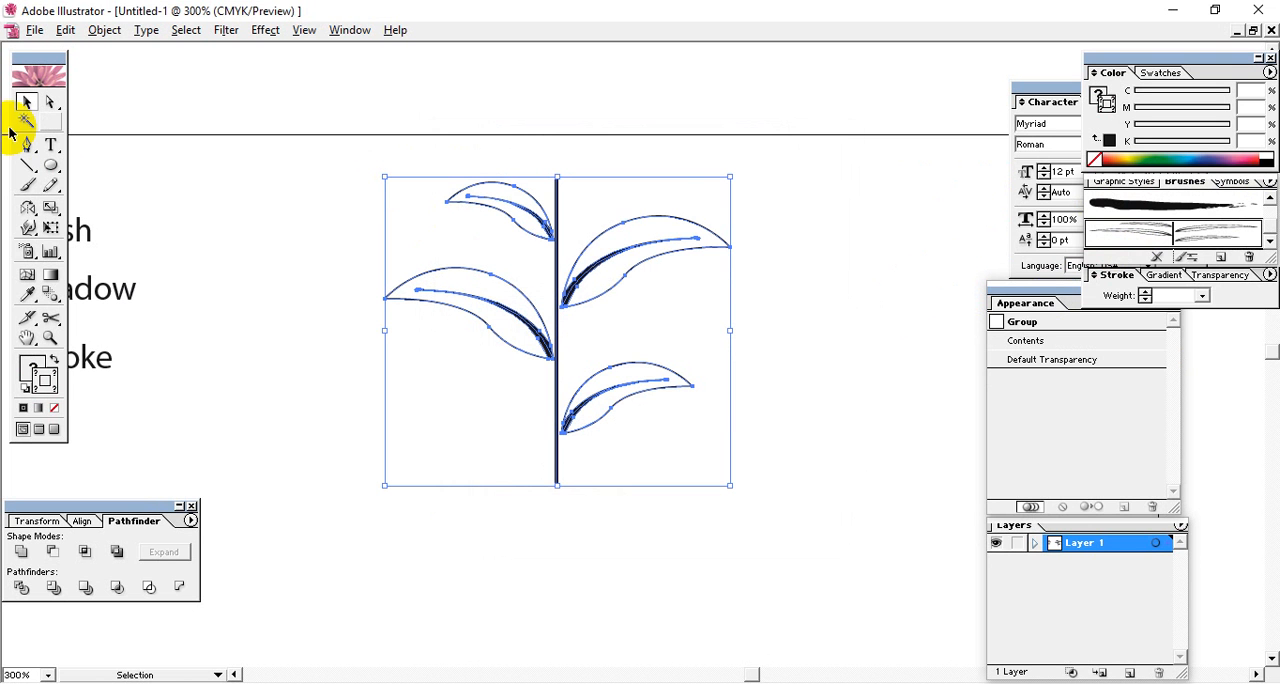
# Move the grouped branch left and slightly up to free drawing space beside it, leaving it deselected.
pyautogui.click(784, 178)
pyautogui.moveTo(722, 200); pyautogui.dragTo(441, 369)
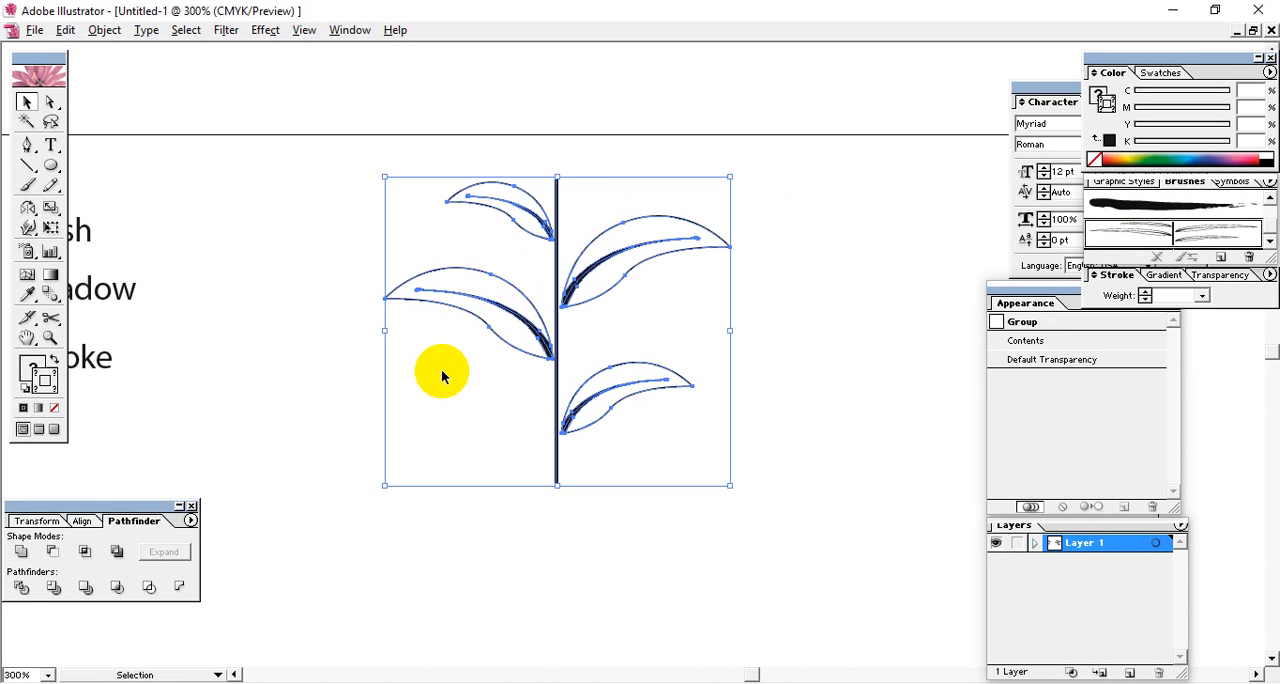
pyautogui.moveTo(568, 298); pyautogui.dragTo(362, 262)
pyautogui.click(222, 345)
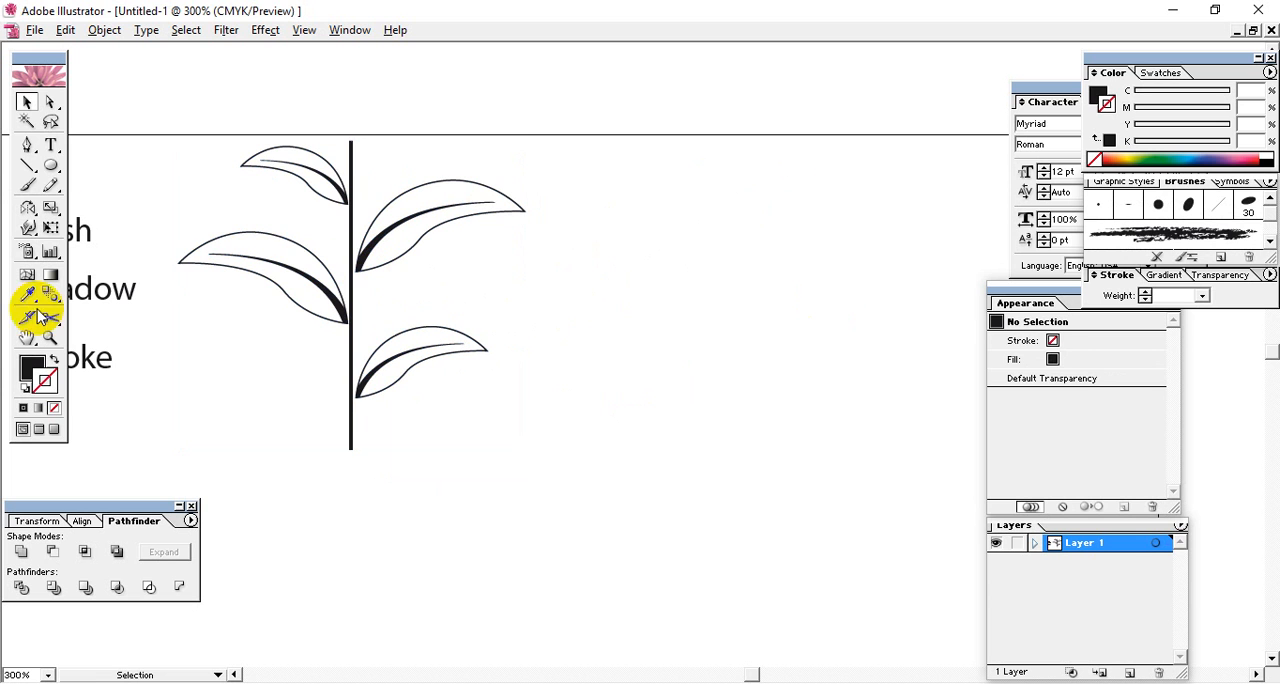
# Draw an open S-shaped path with the Pen tool, rising diagonally from beside the branch's lower right leaf.
pyautogui.moveTo(52, 170)
pyautogui.mouseDown()
pyautogui.moveTo(111, 172)
pyautogui.moveTo(28, 170)
pyautogui.mouseUp()
pyautogui.click(24, 170)
pyautogui.click(30, 147)
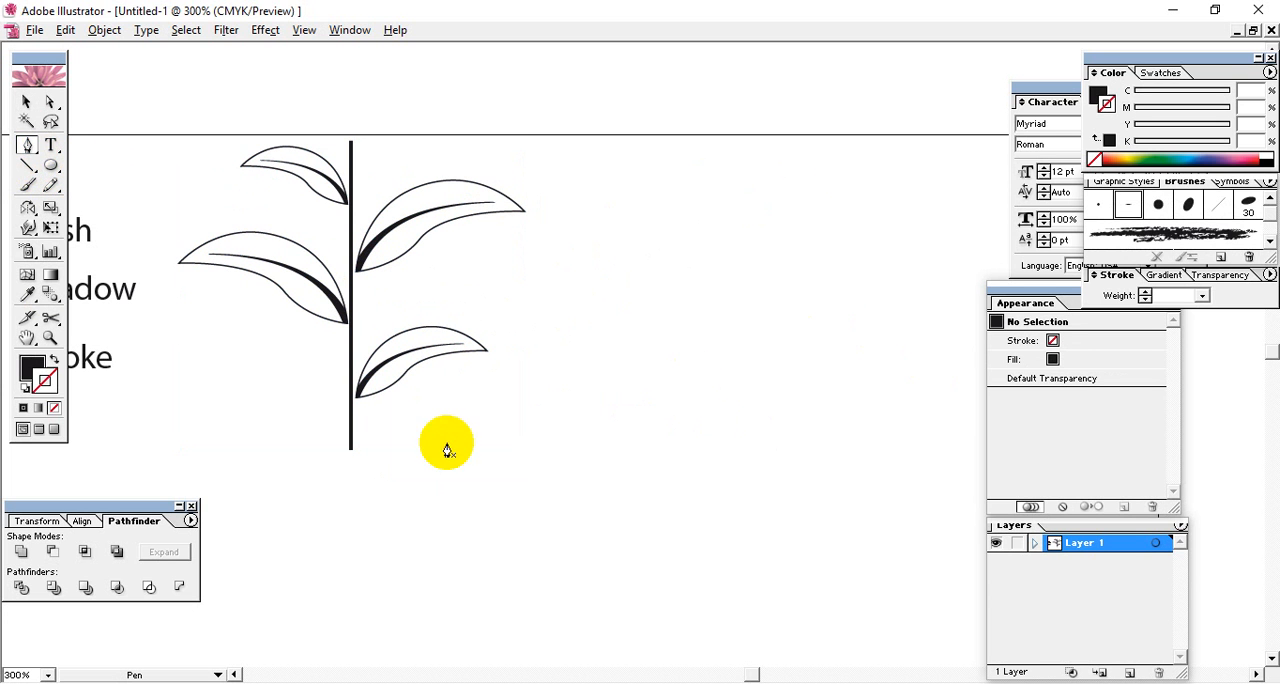
pyautogui.click(446, 441)
pyautogui.moveTo(618, 288); pyautogui.dragTo(767, 262)
pyautogui.click(891, 108)
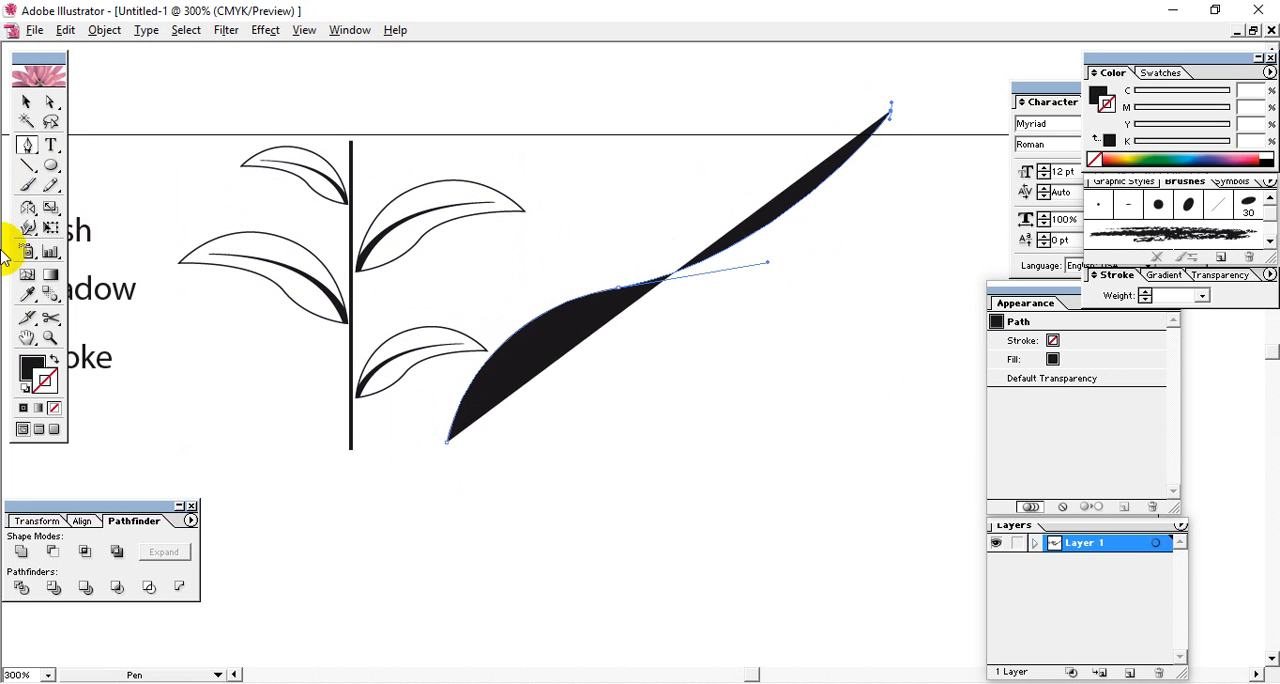
# Remove the S-shaped path's fill, give it a black stroke and deselect it.
pyautogui.click(54, 408)
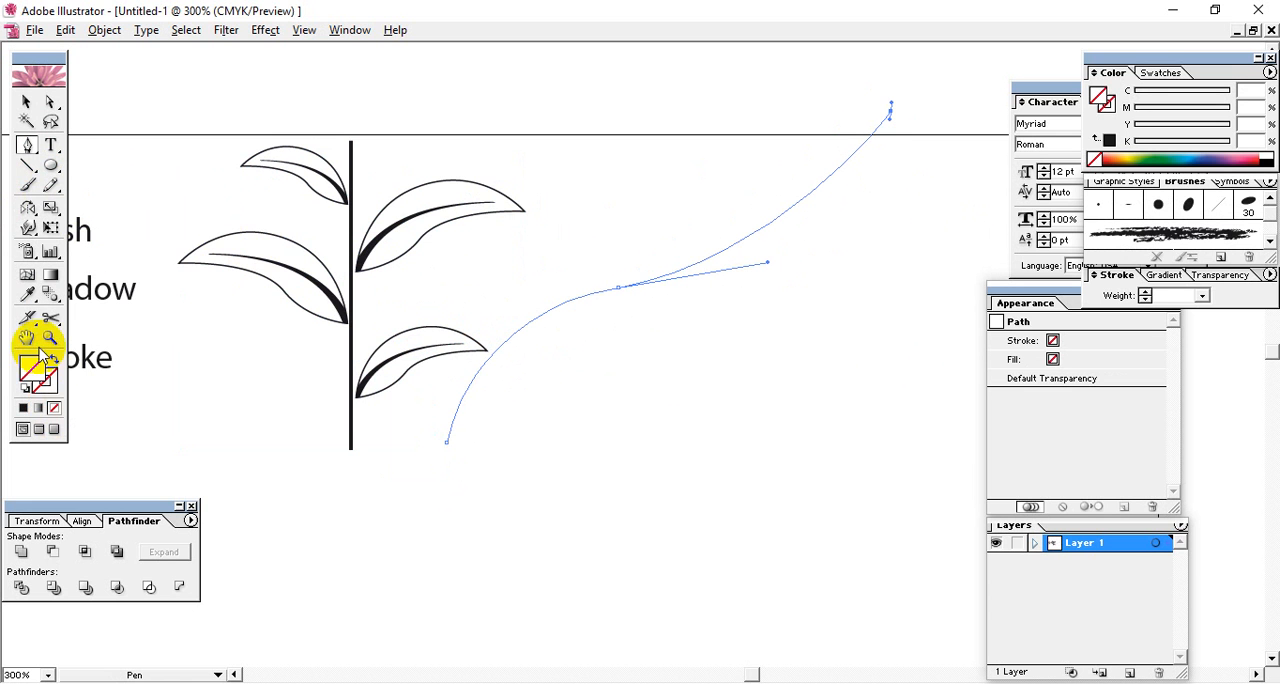
pyautogui.click(24, 408)
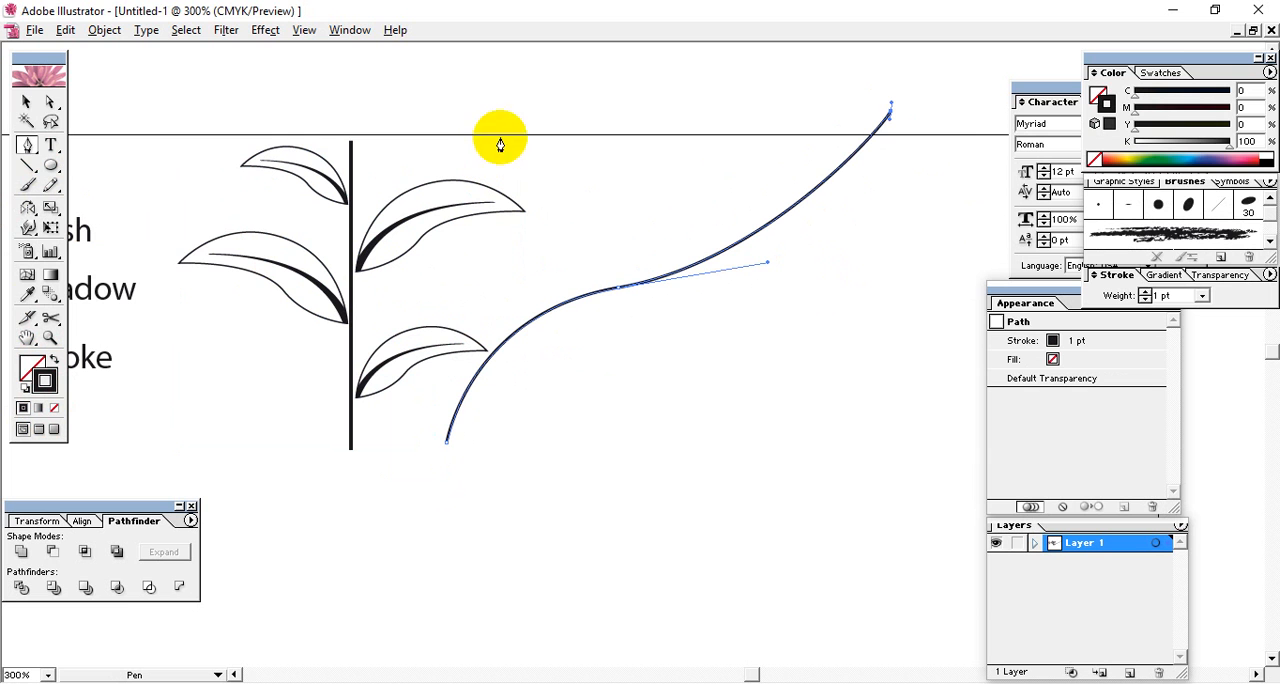
pyautogui.click(27, 106)
pyautogui.click(734, 503)
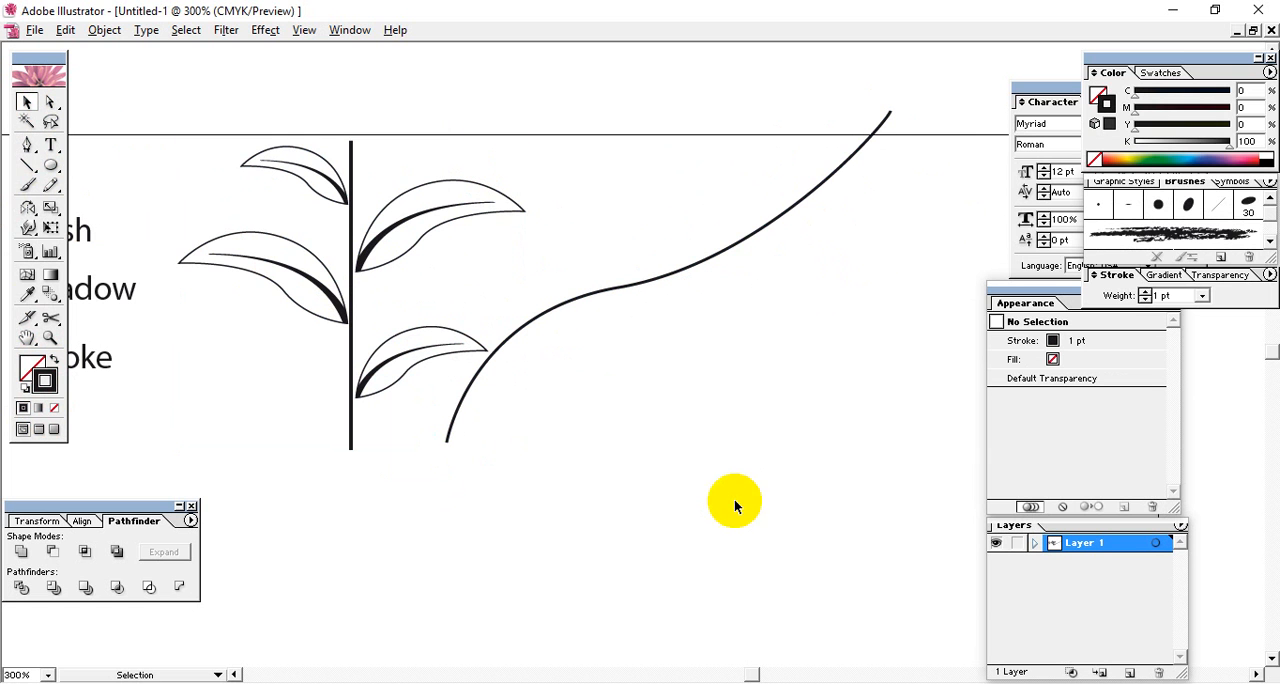
# Apply the Tree art brush to the S-shaped path and move the path down and slightly right.
pyautogui.click(738, 244)
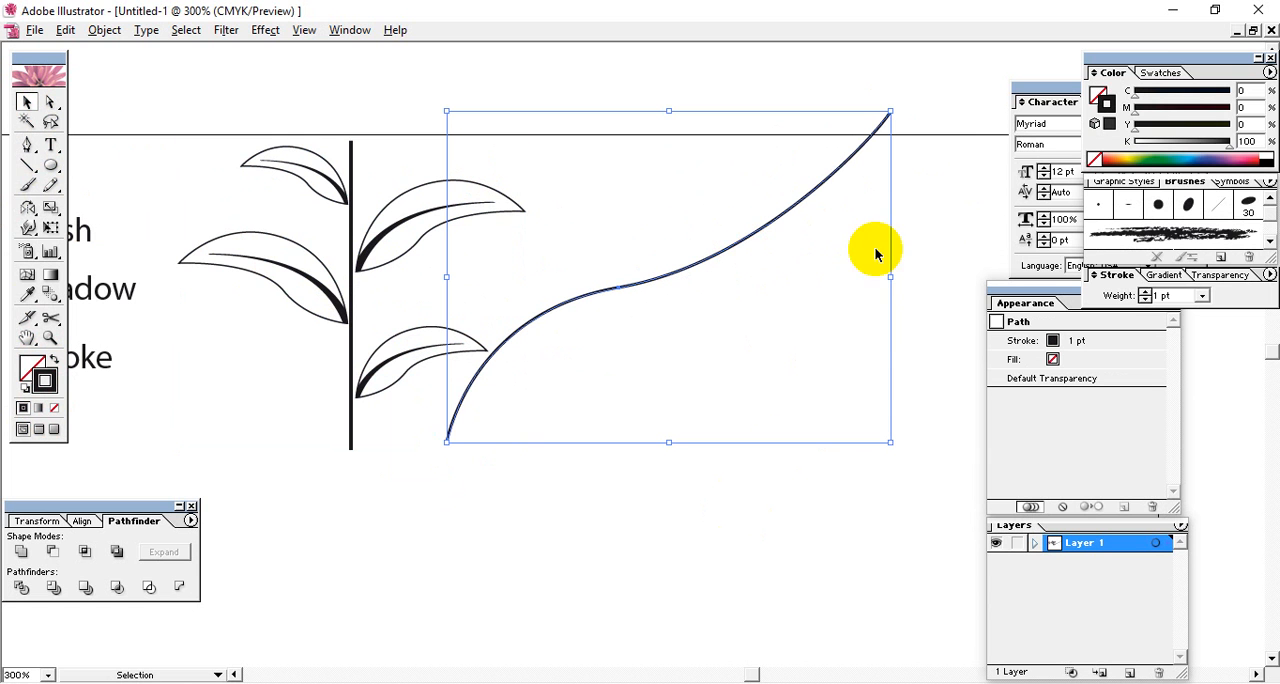
pyautogui.moveTo(1272, 220); pyautogui.dragTo(1271, 230)
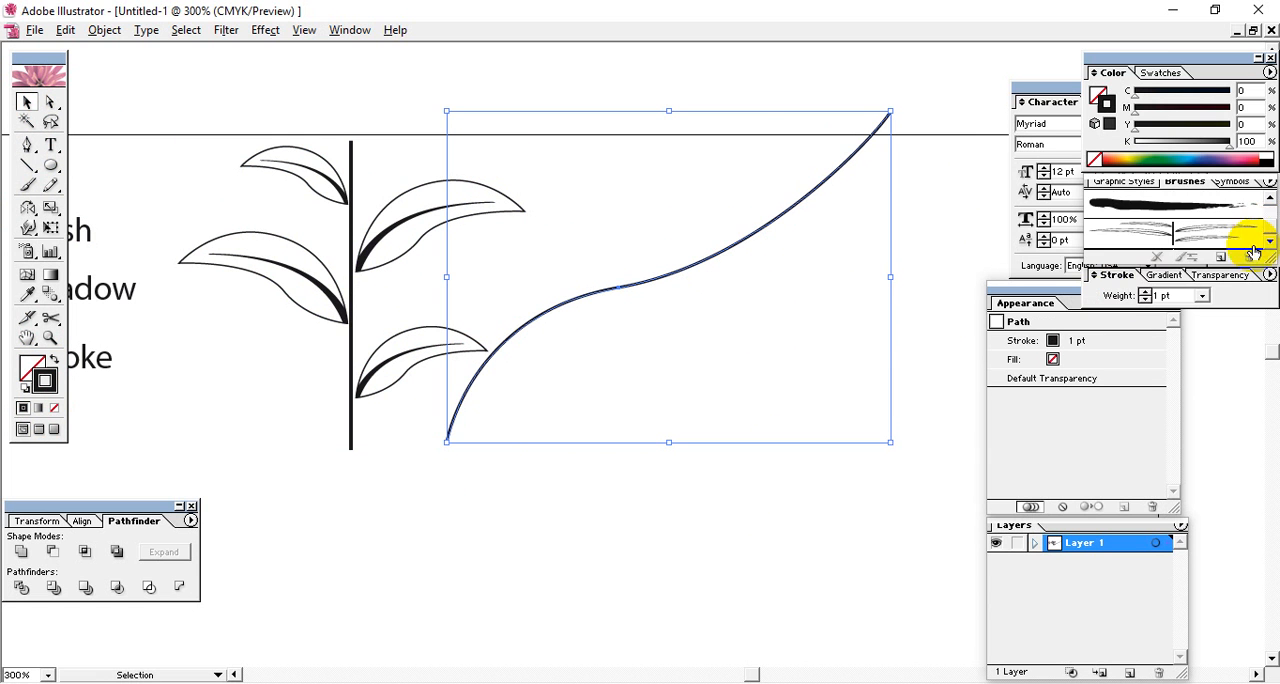
pyautogui.click(1211, 234)
pyautogui.click(740, 470)
pyautogui.moveTo(821, 480); pyautogui.dragTo(696, 316)
pyautogui.click(715, 312)
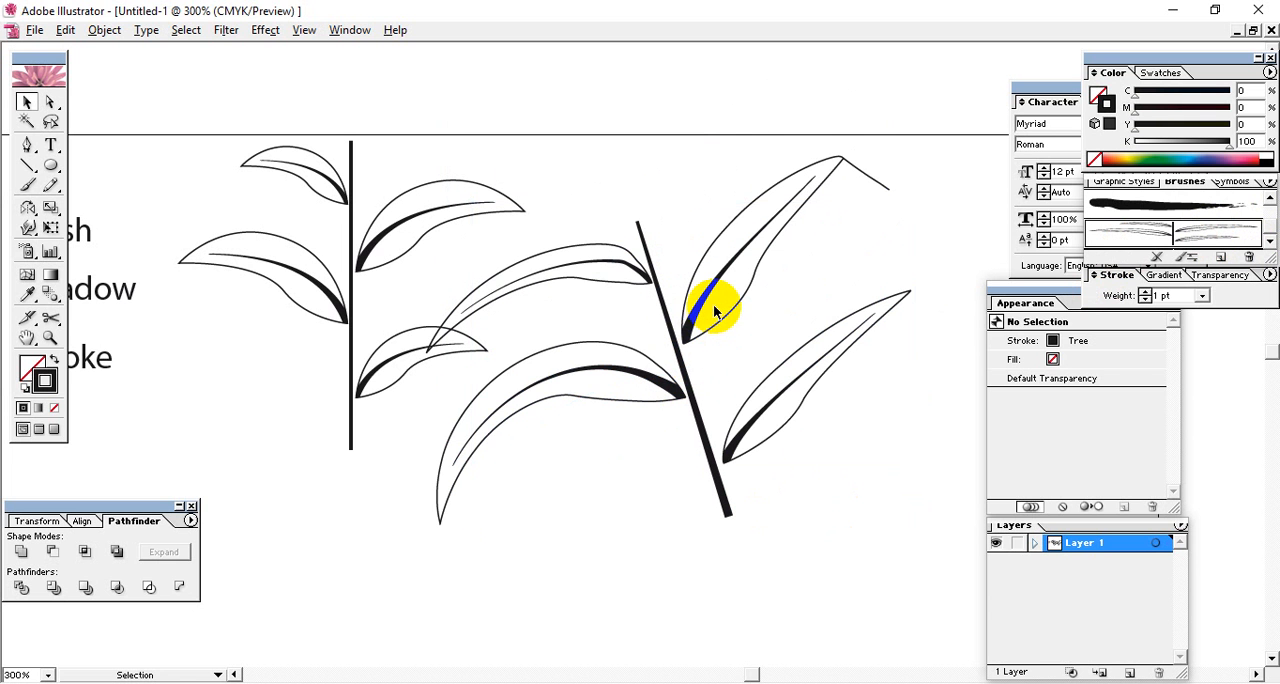
# Set the Tree art brush's colorization to Tints and Shades, turn on Proportional and Flip Along, and preview it on the S-shaped path.
pyautogui.click(744, 428)
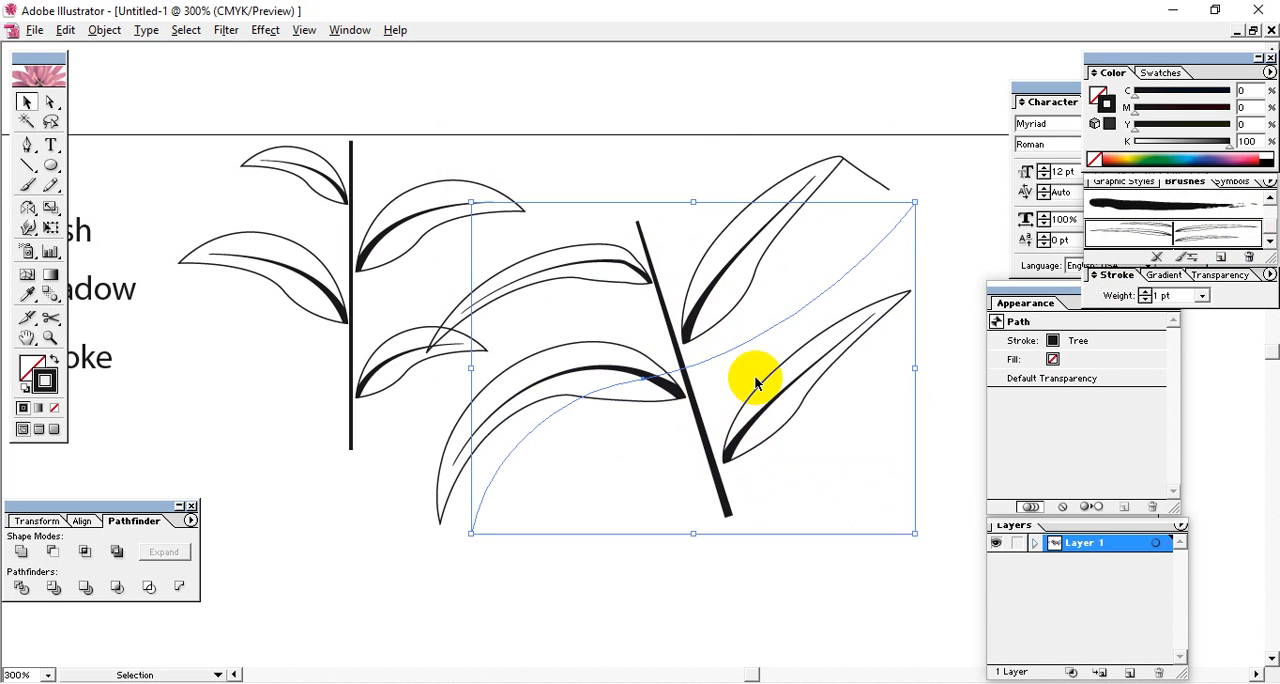
pyautogui.doubleClick(1186, 236)
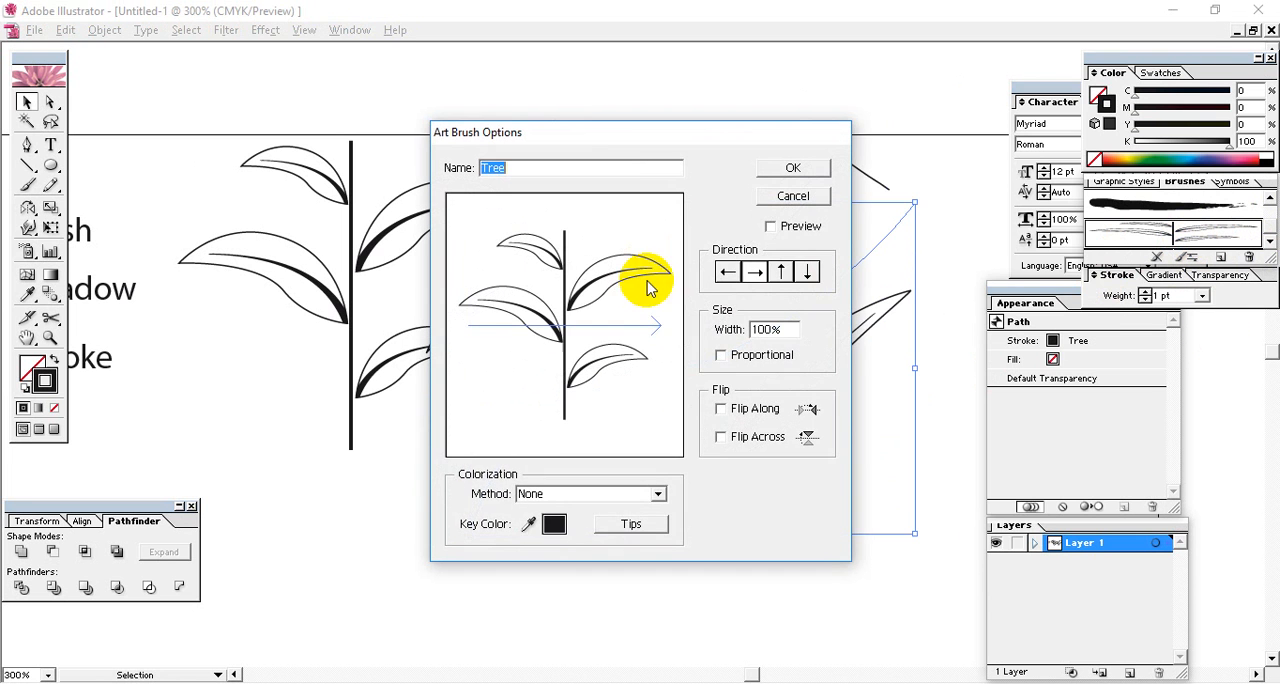
pyautogui.moveTo(631, 129); pyautogui.dragTo(894, 86)
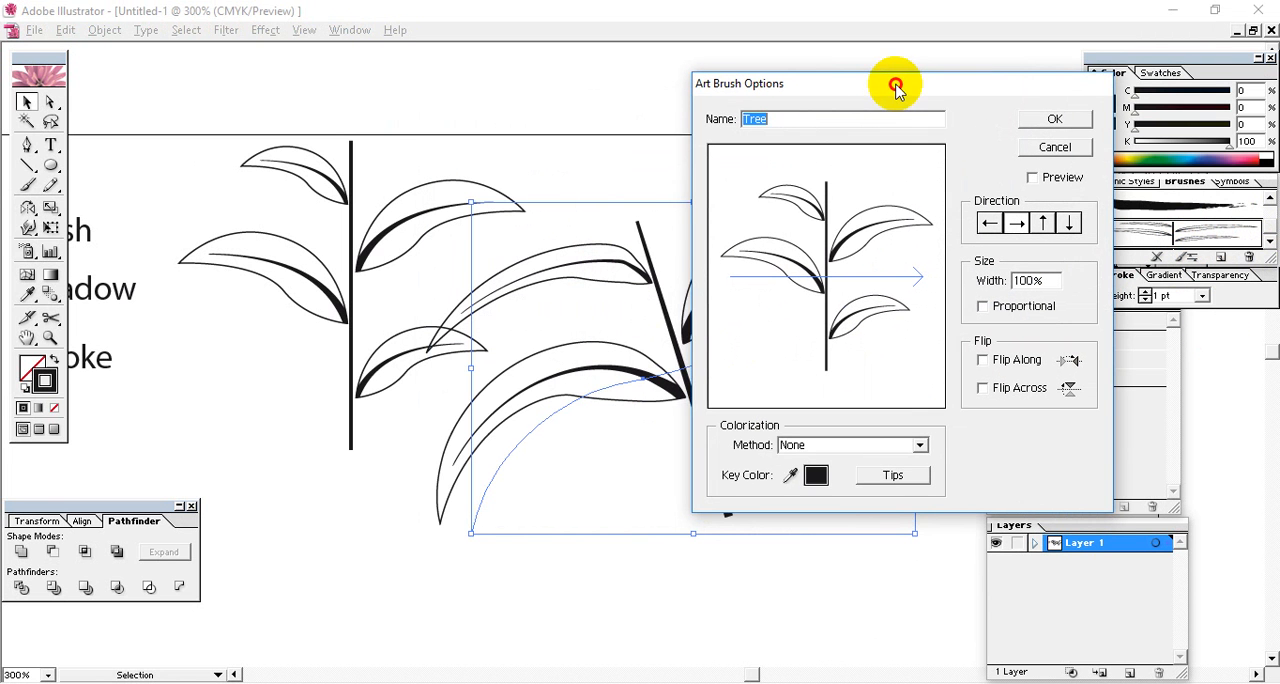
pyautogui.click(919, 447)
pyautogui.click(852, 487)
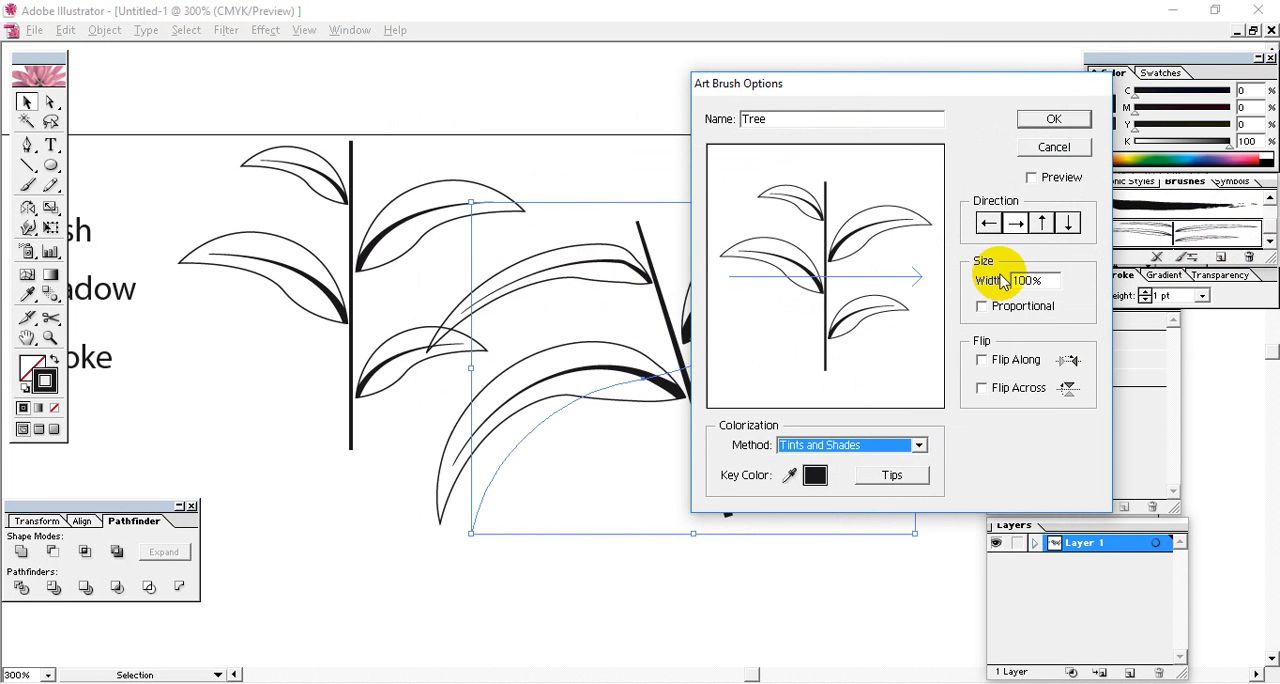
pyautogui.click(982, 359)
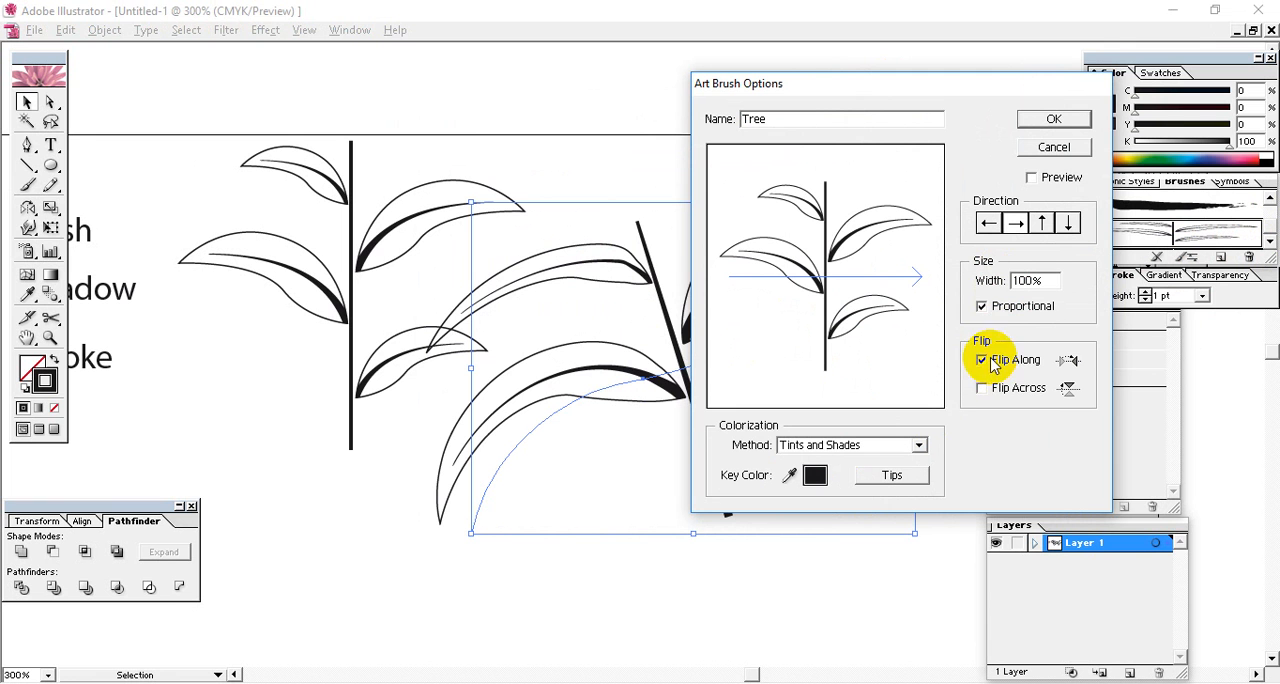
pyautogui.click(1033, 177)
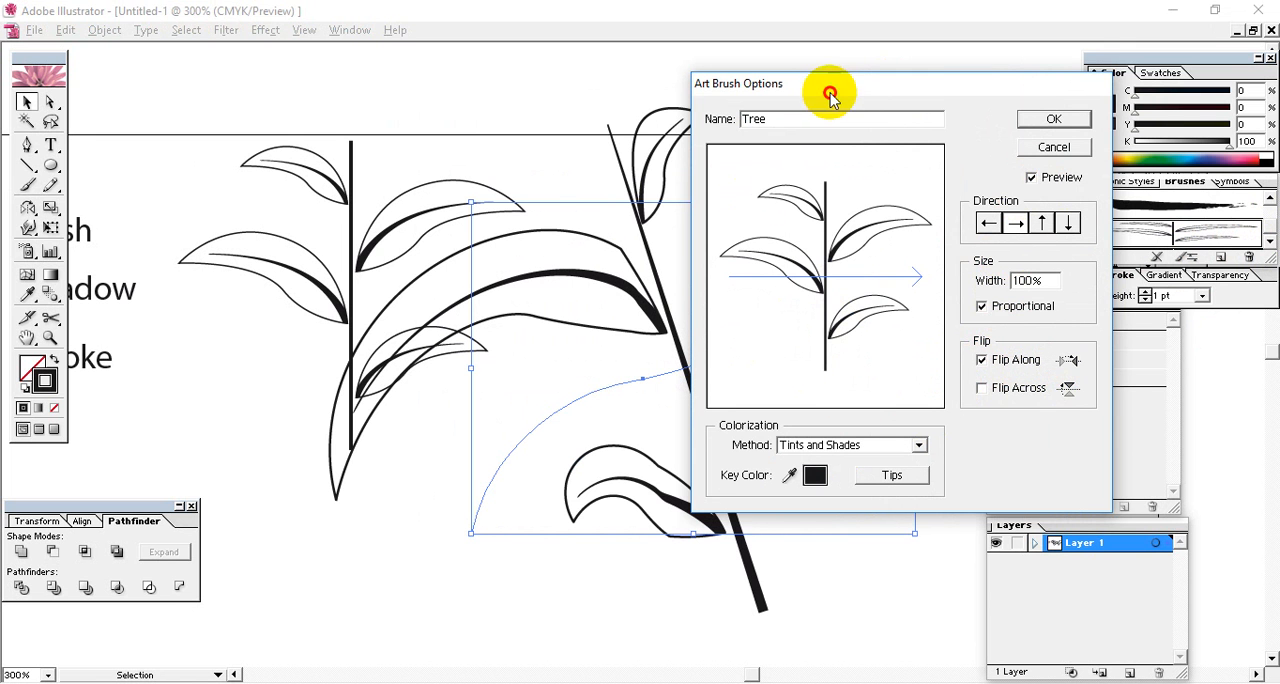
# Set the Tree brush's direction to upward along the stem and apply the brush changes to existing strokes.
pyautogui.moveTo(830, 92)
pyautogui.mouseDown()
pyautogui.moveTo(1063, 74)
pyautogui.moveTo(987, 78)
pyautogui.mouseUp()
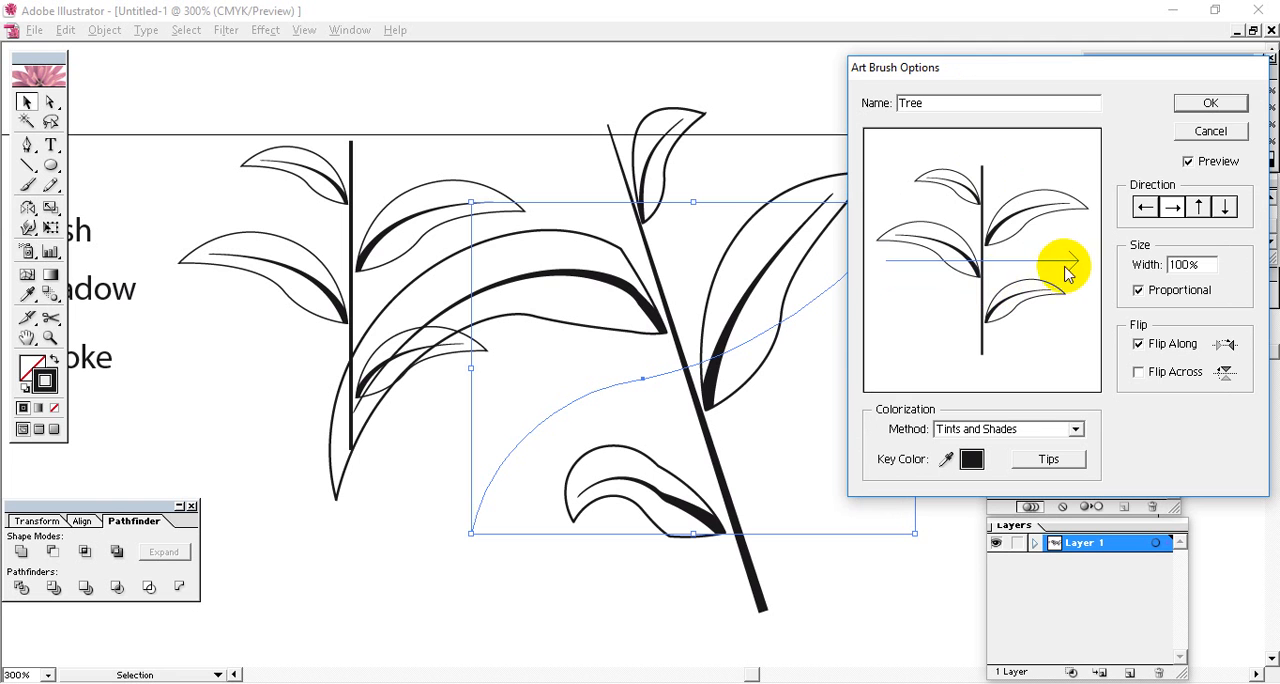
pyautogui.click(1201, 207)
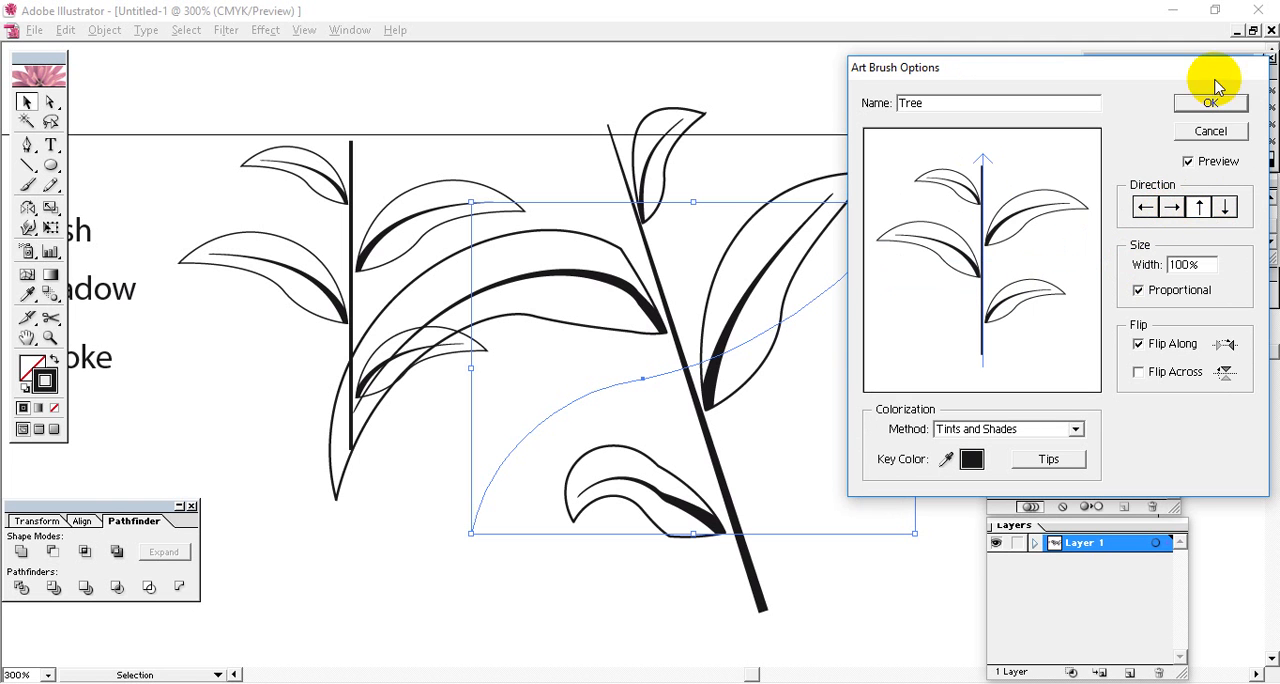
pyautogui.click(1211, 106)
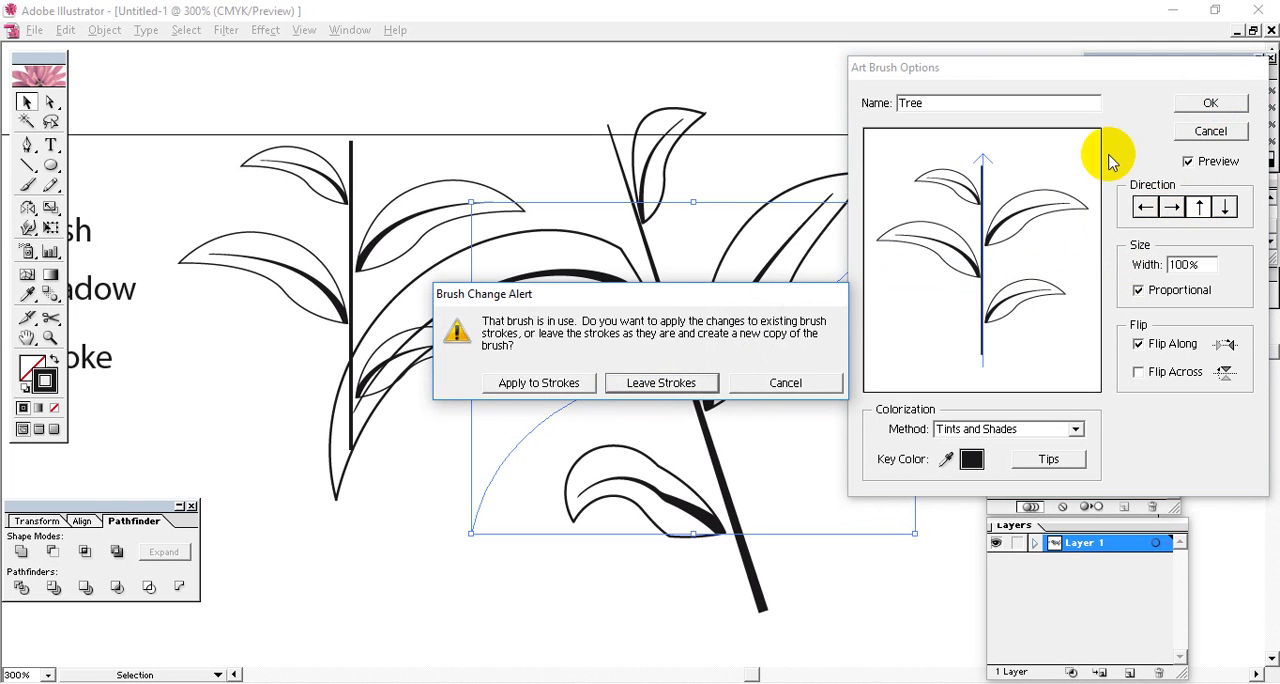
pyautogui.click(545, 382)
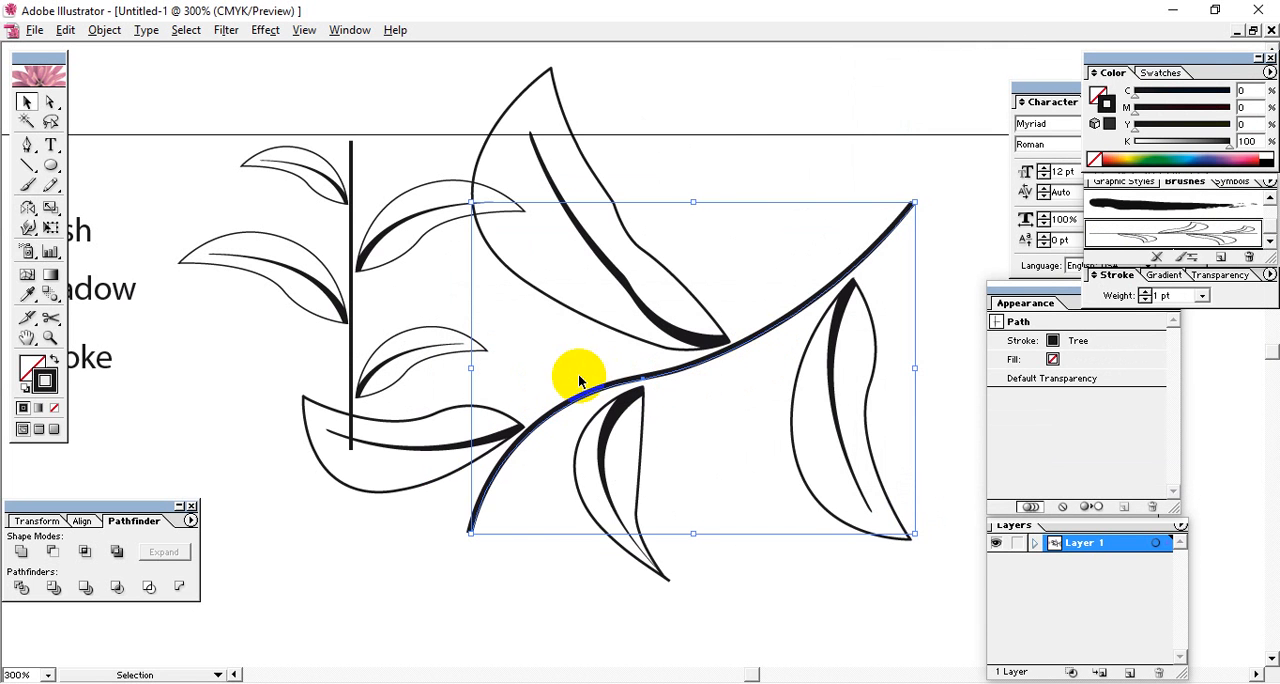
# Rotate the brushed path counterclockwise so it rises more steeply, move it slightly up and left, and deselect it.
pyautogui.moveTo(920, 198)
pyautogui.mouseDown()
pyautogui.moveTo(686, 538)
pyautogui.moveTo(586, 527)
pyautogui.moveTo(506, 498)
pyautogui.mouseUp()
pyautogui.moveTo(790, 300); pyautogui.dragTo(757, 277)
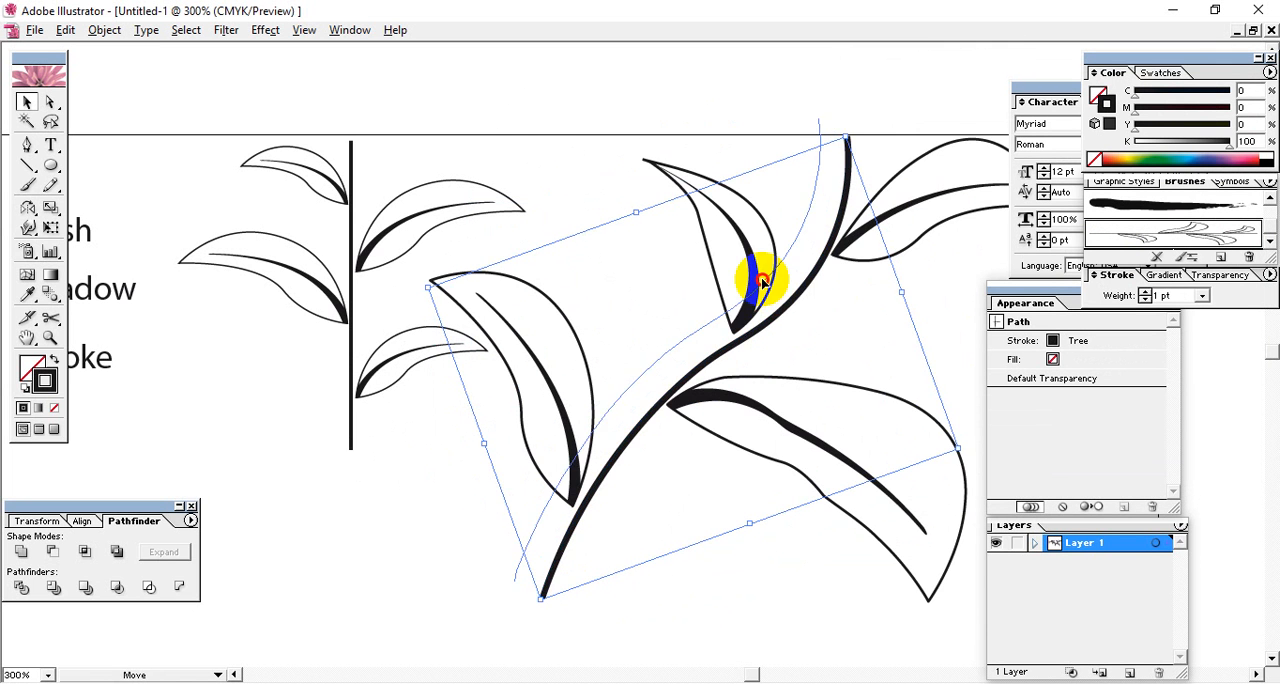
pyautogui.click(436, 520)
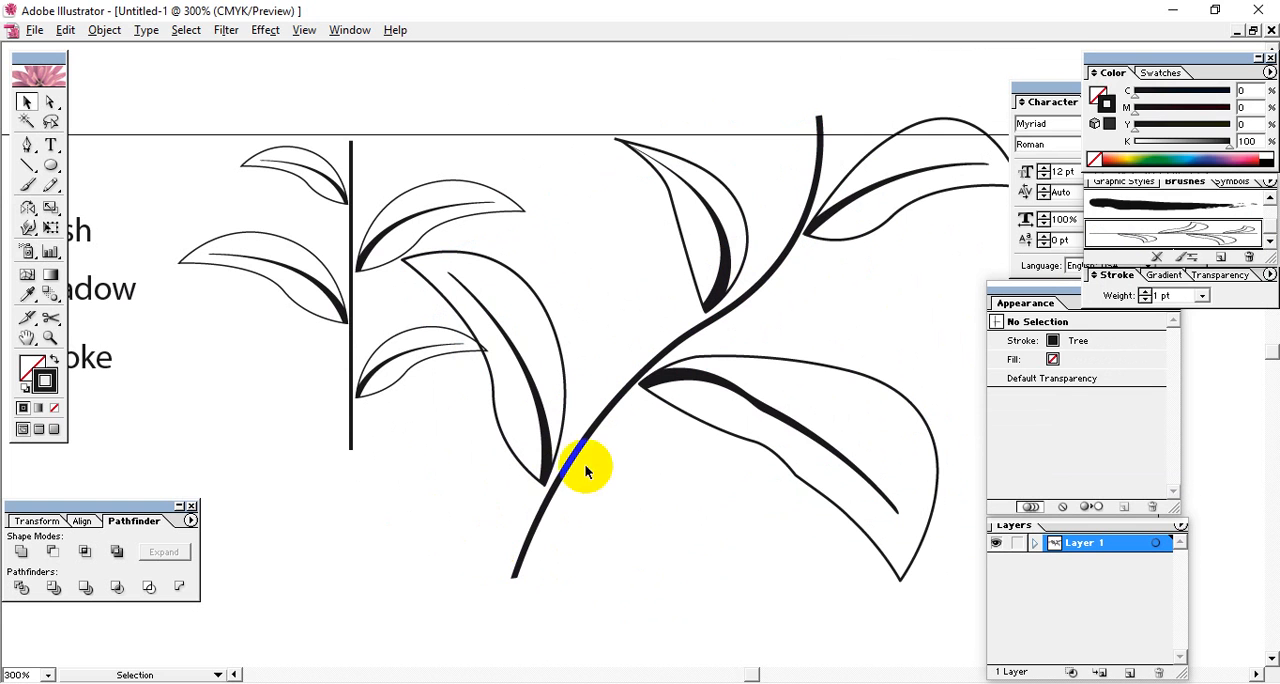
# Move the original grouped branch left and shift the brushed path slightly down and left, leaving both deselected.
pyautogui.click(377, 254)
pyautogui.moveTo(377, 243); pyautogui.dragTo(248, 243)
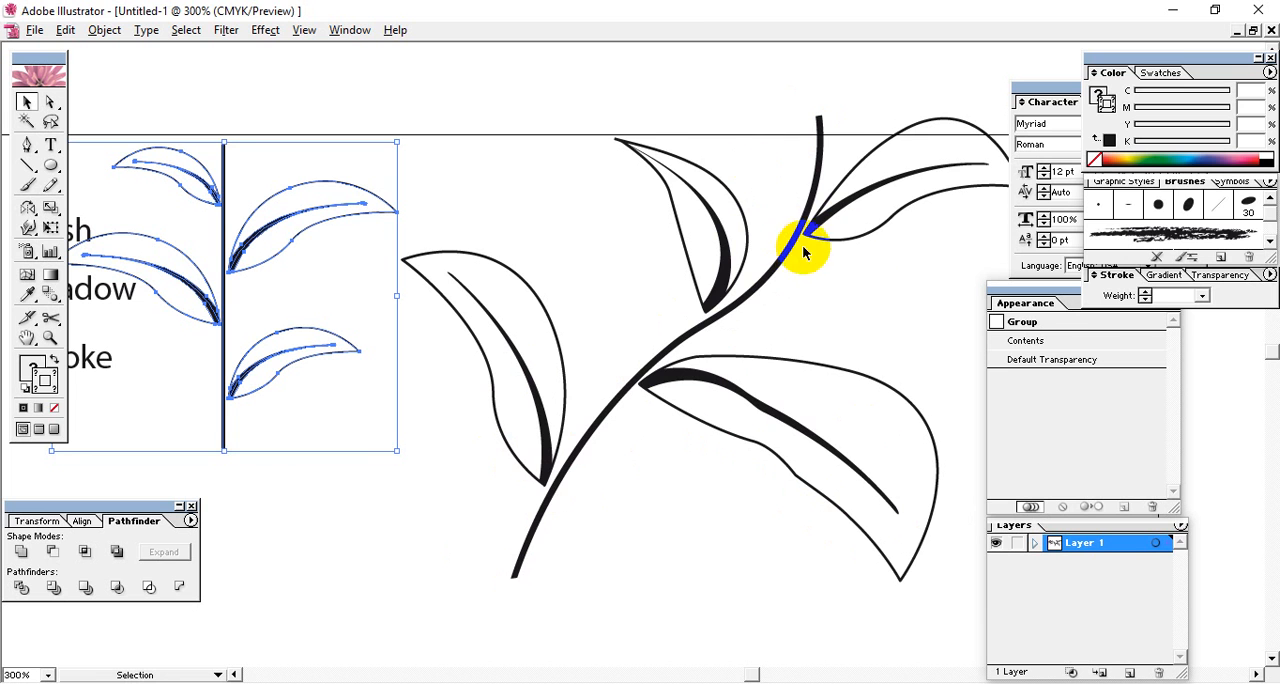
pyautogui.moveTo(785, 246); pyautogui.dragTo(752, 265)
pyautogui.click(730, 132)
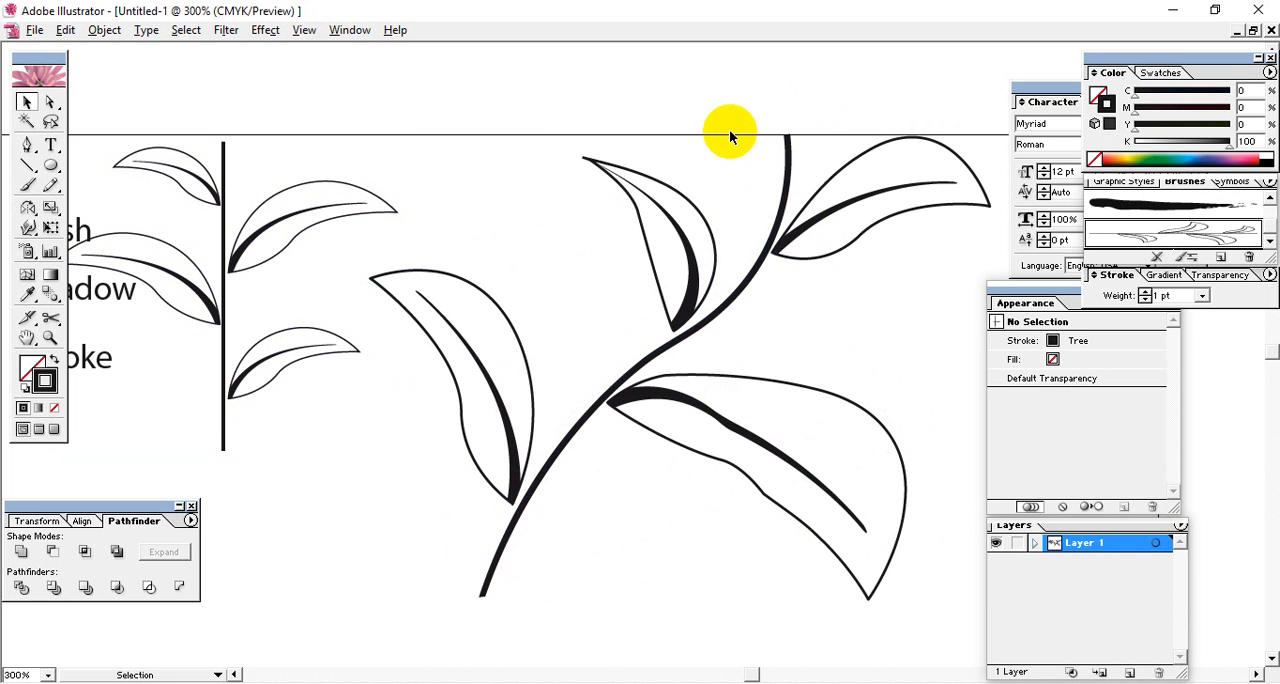
# Delete the brushed path and draw a larger open S-shaped path with the Pen tool, rising diagonally from below the grouped branch.
pyautogui.moveTo(578, 183); pyautogui.dragTo(814, 462)
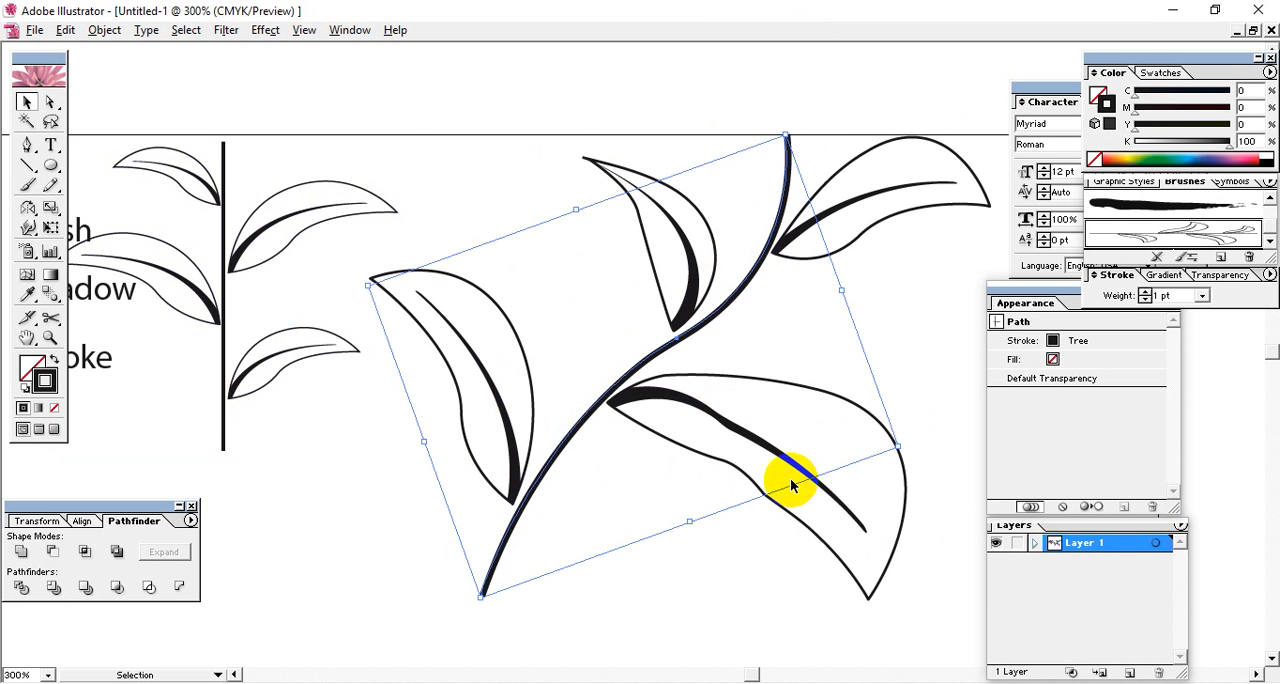
pyautogui.press('Delete')
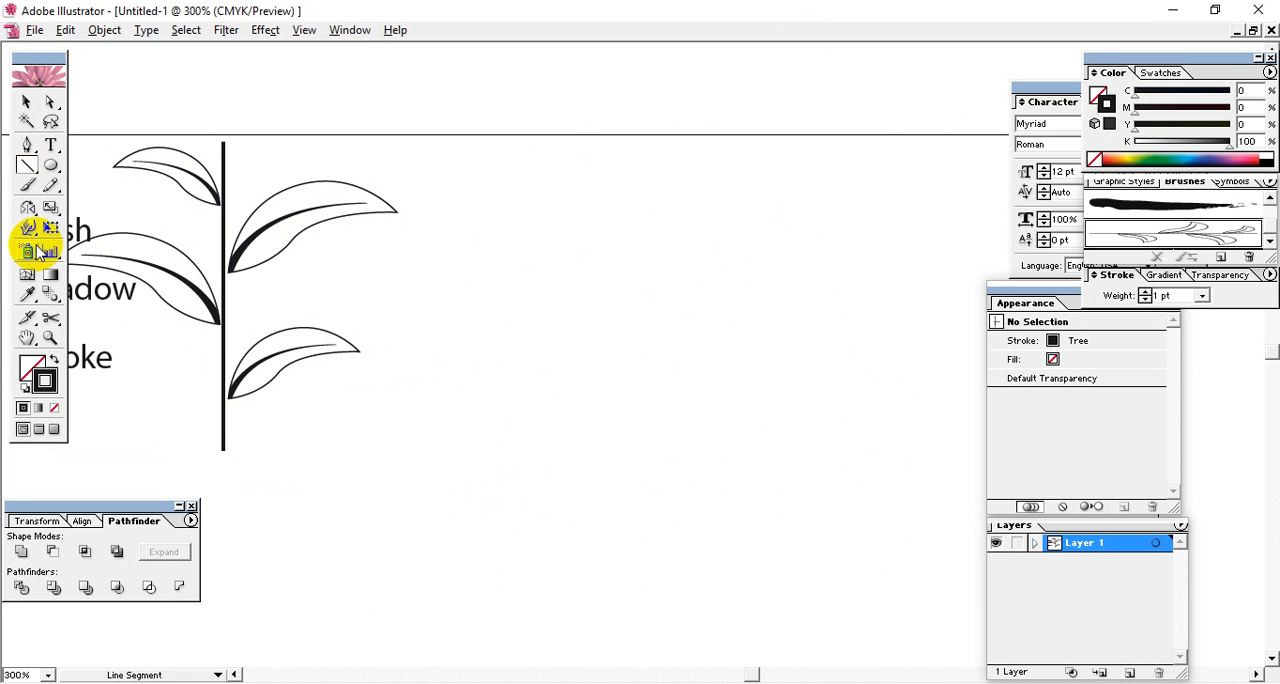
pyautogui.click(28, 145)
pyautogui.click(278, 557)
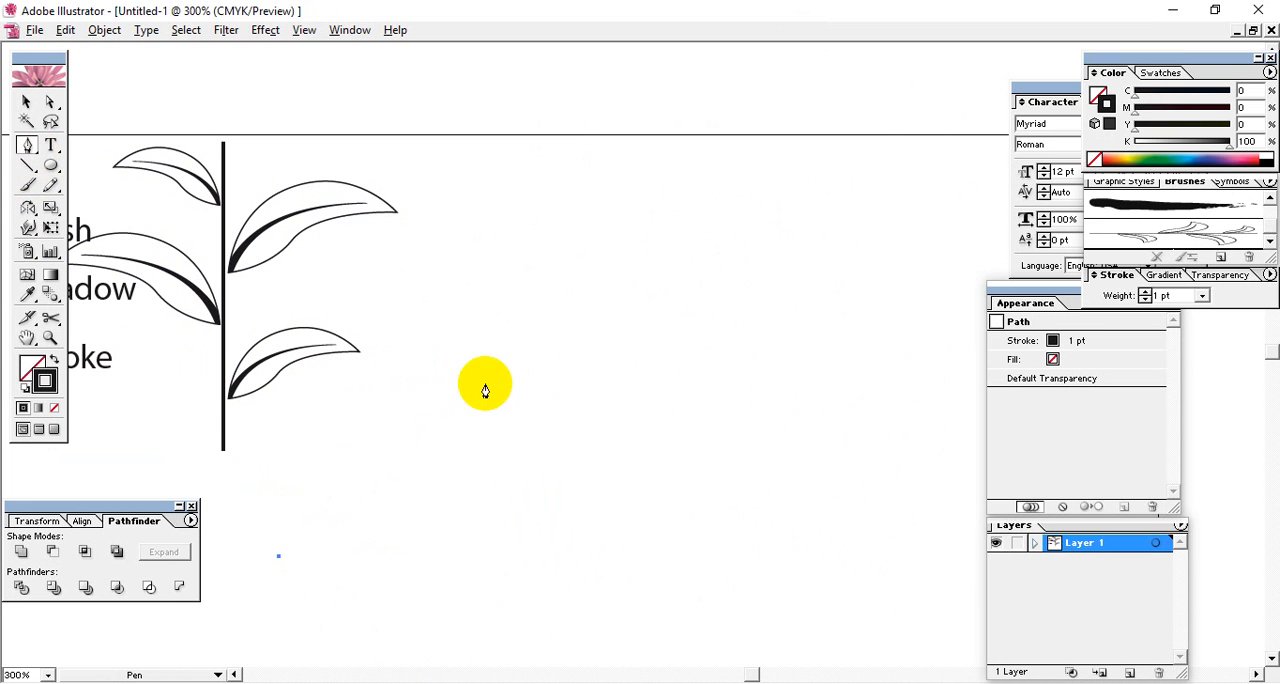
pyautogui.moveTo(543, 372); pyautogui.dragTo(807, 346)
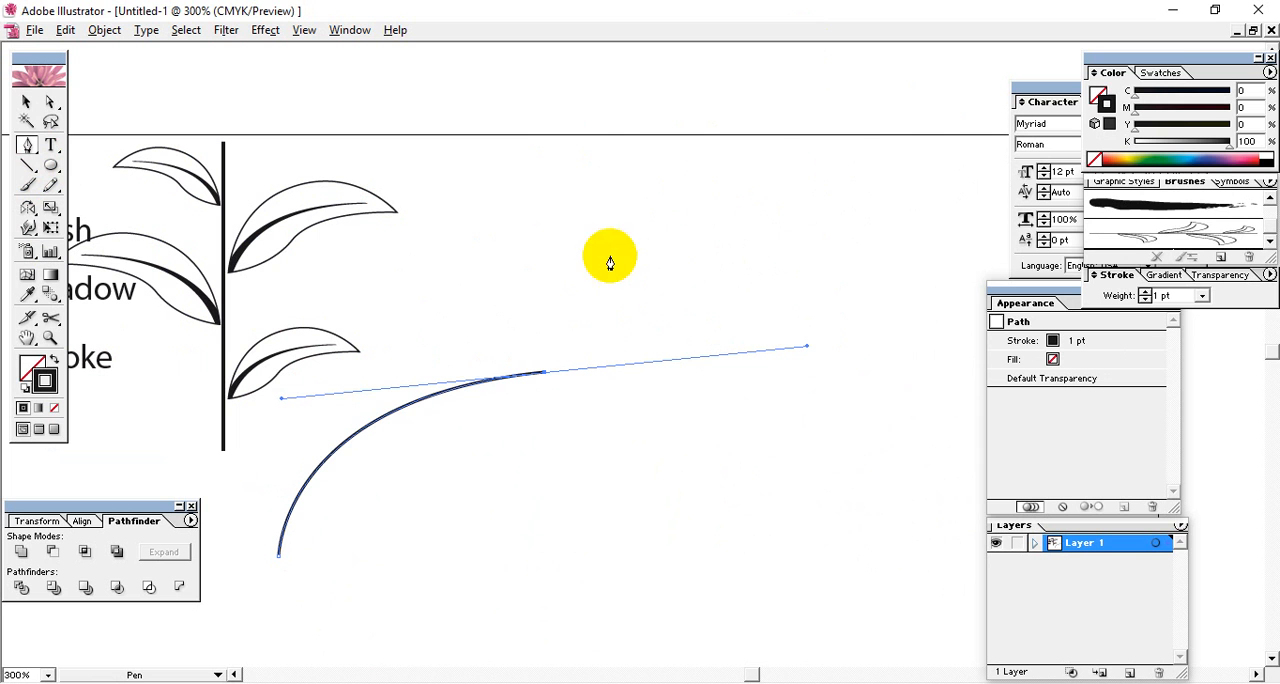
pyautogui.click(913, 66)
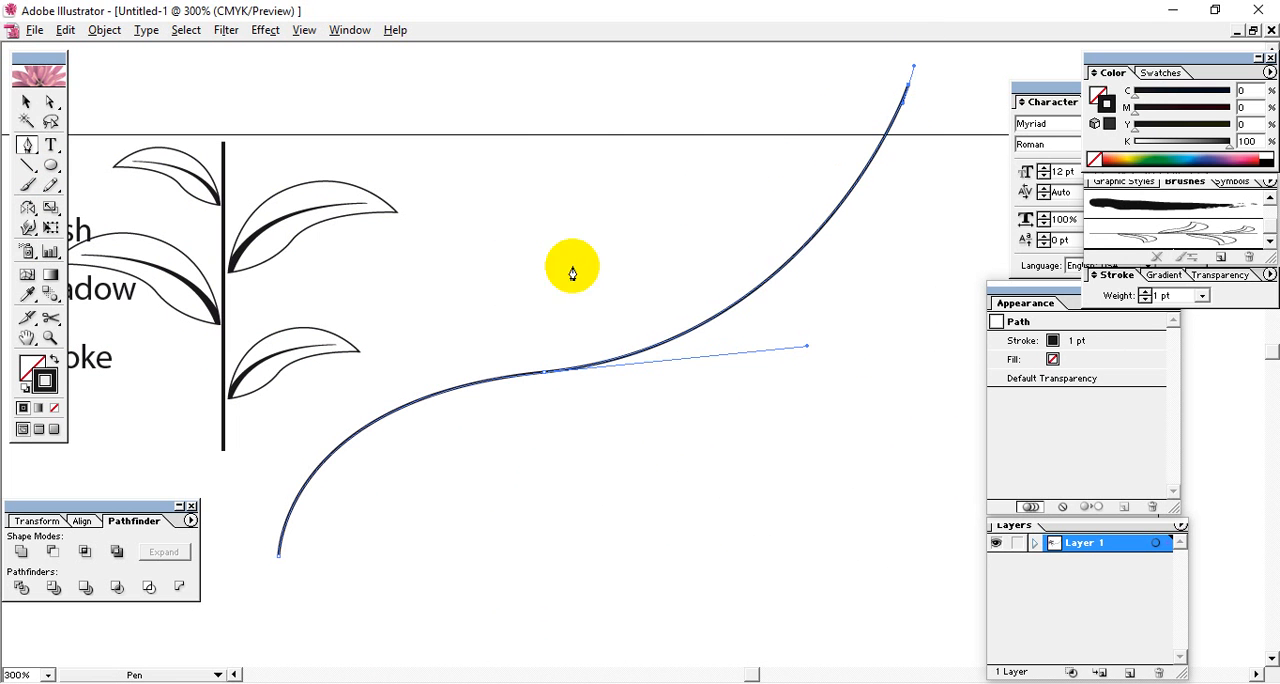
# Apply the Tree art brush to the new S-shaped path and rotate the path counterclockwise so it rises more steeply.
pyautogui.click(26, 102)
pyautogui.click(744, 462)
pyautogui.click(706, 316)
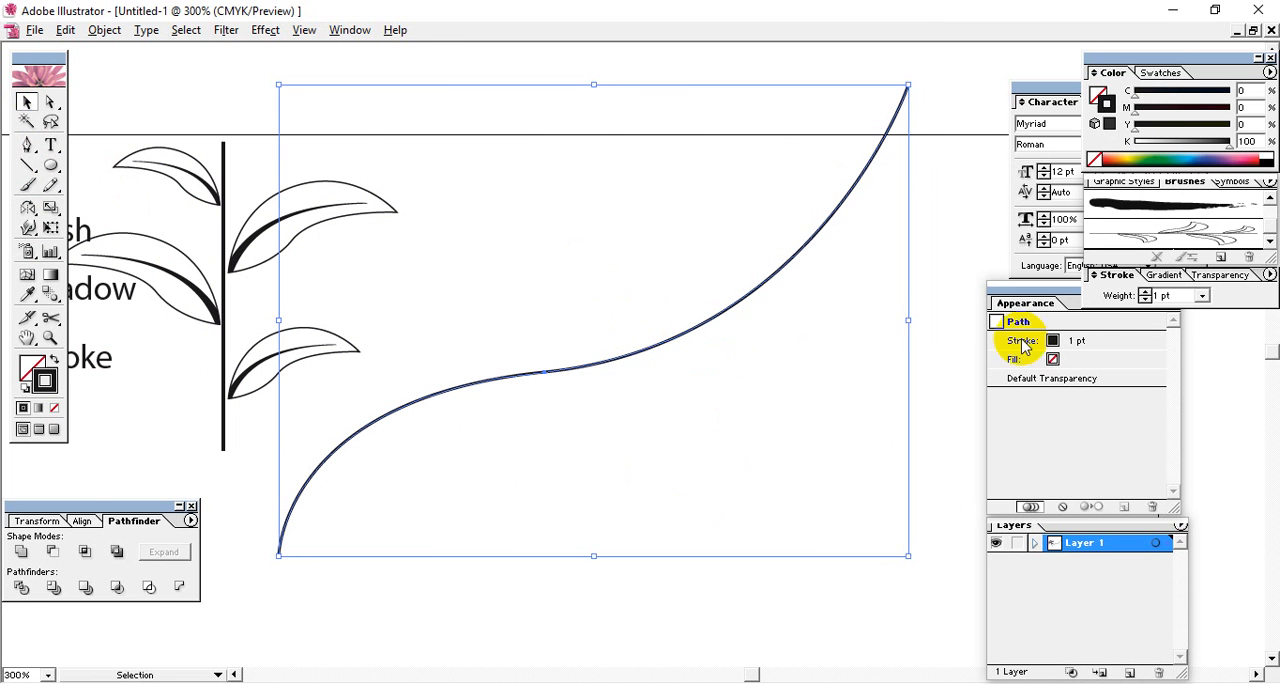
pyautogui.click(1171, 236)
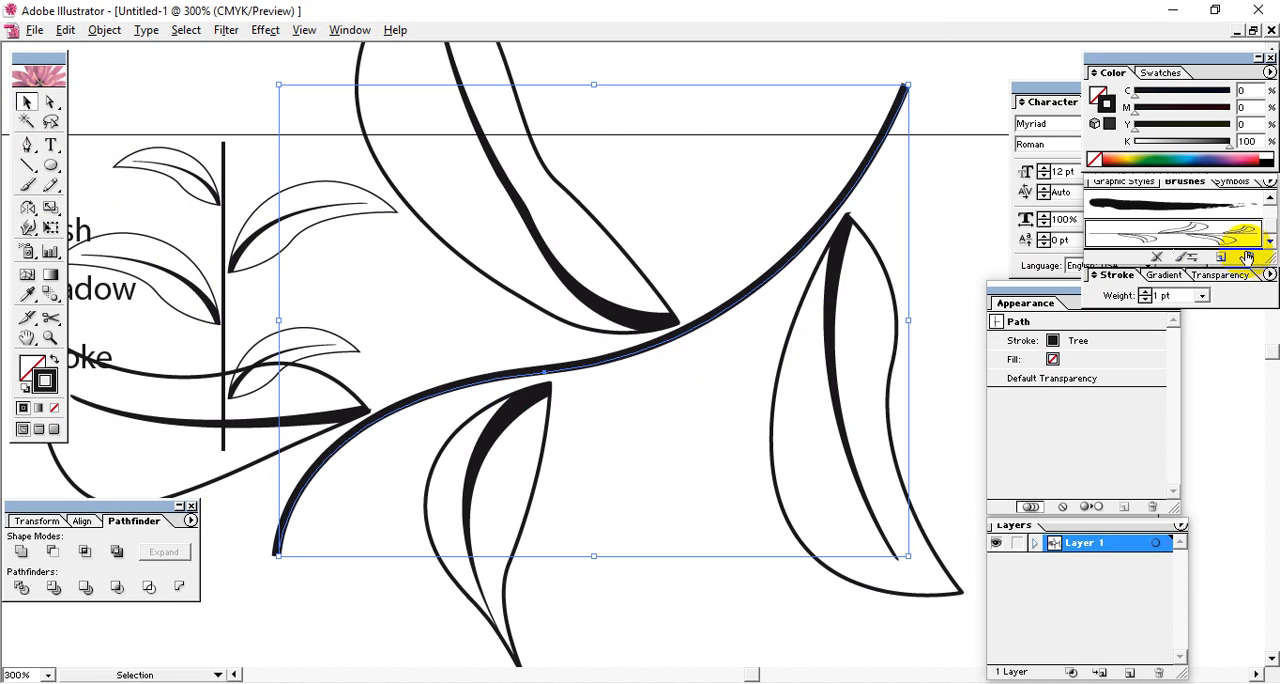
pyautogui.moveTo(912, 80)
pyautogui.mouseDown()
pyautogui.moveTo(677, 444)
pyautogui.moveTo(397, 418)
pyautogui.moveTo(522, 438)
pyautogui.mouseUp()
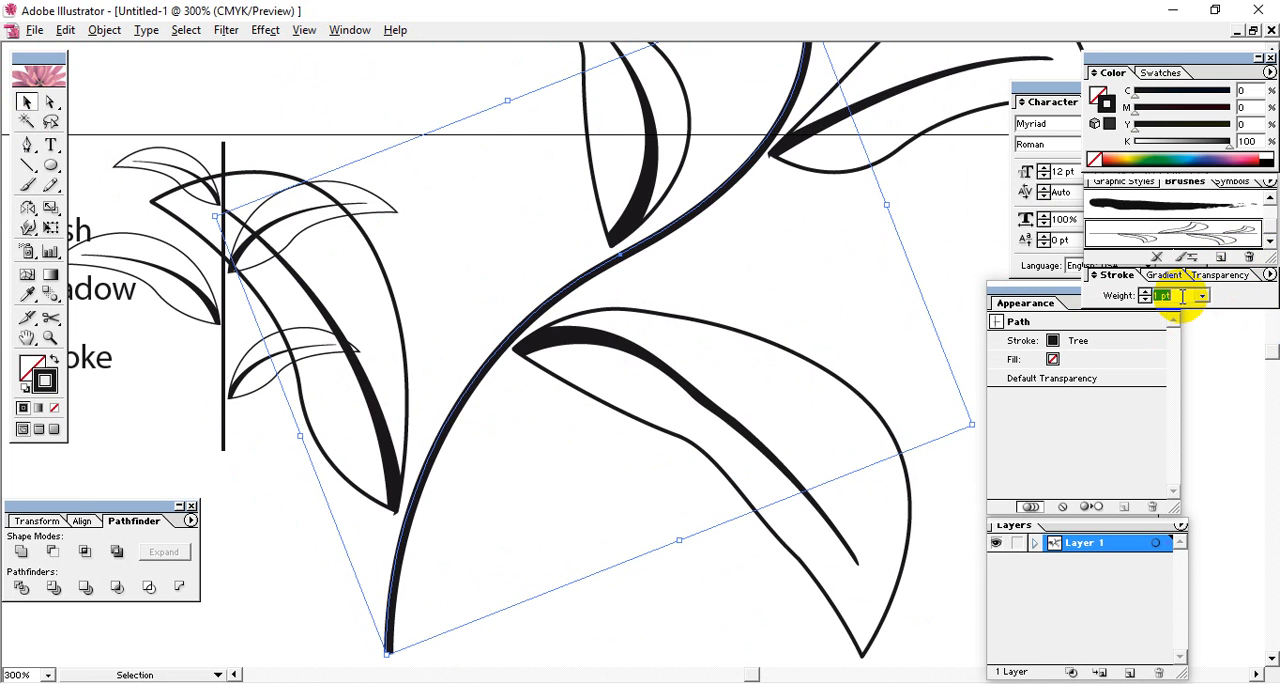
# Set the brushed path's stroke weight to 0.2 pt.
pyautogui.press('Return')
pyautogui.press('Return')
pyautogui.write('0')
pyautogui.press('Return')
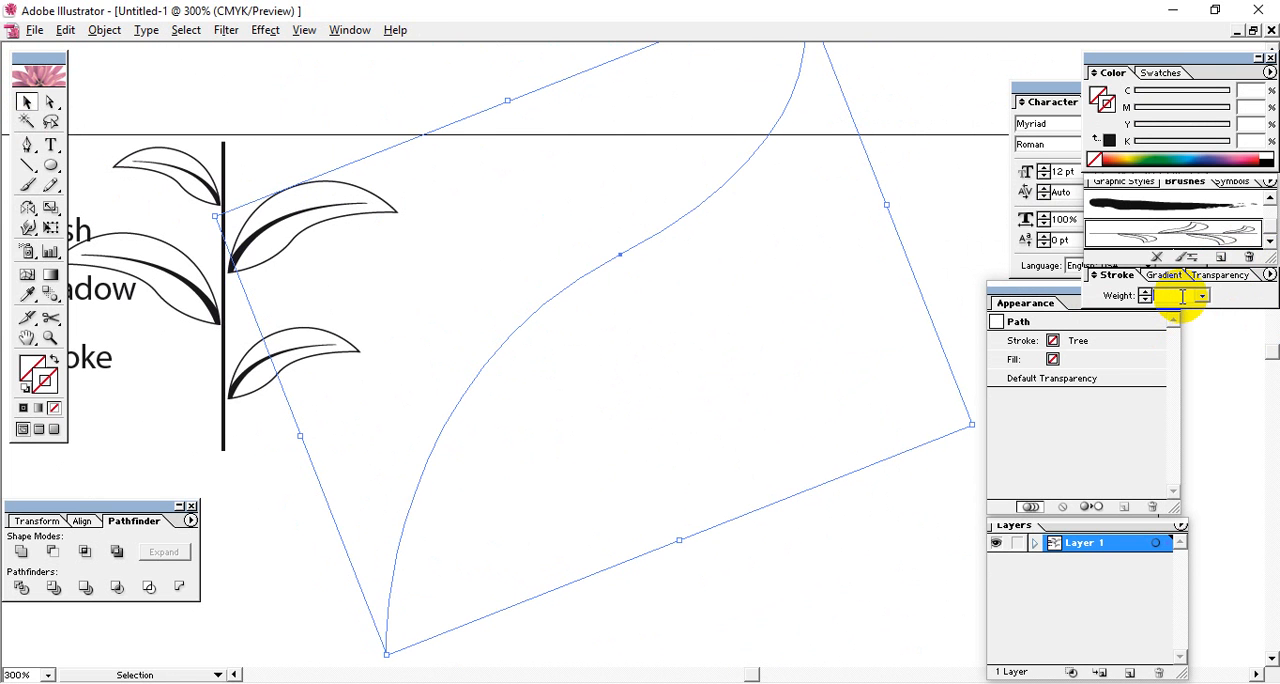
pyautogui.write('0.2')
pyautogui.press('Return')
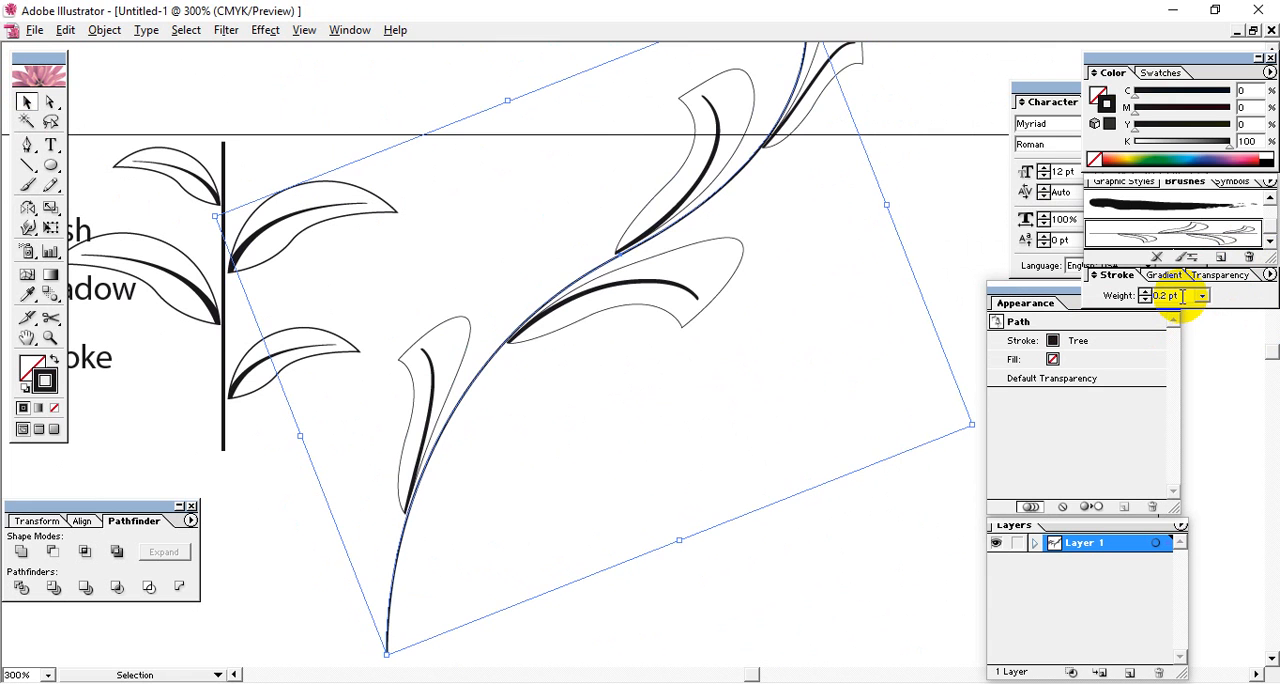
# Move the thin brushed path down so its upper end is in view, and leave it deselected.
pyautogui.click(899, 236)
pyautogui.click(763, 160)
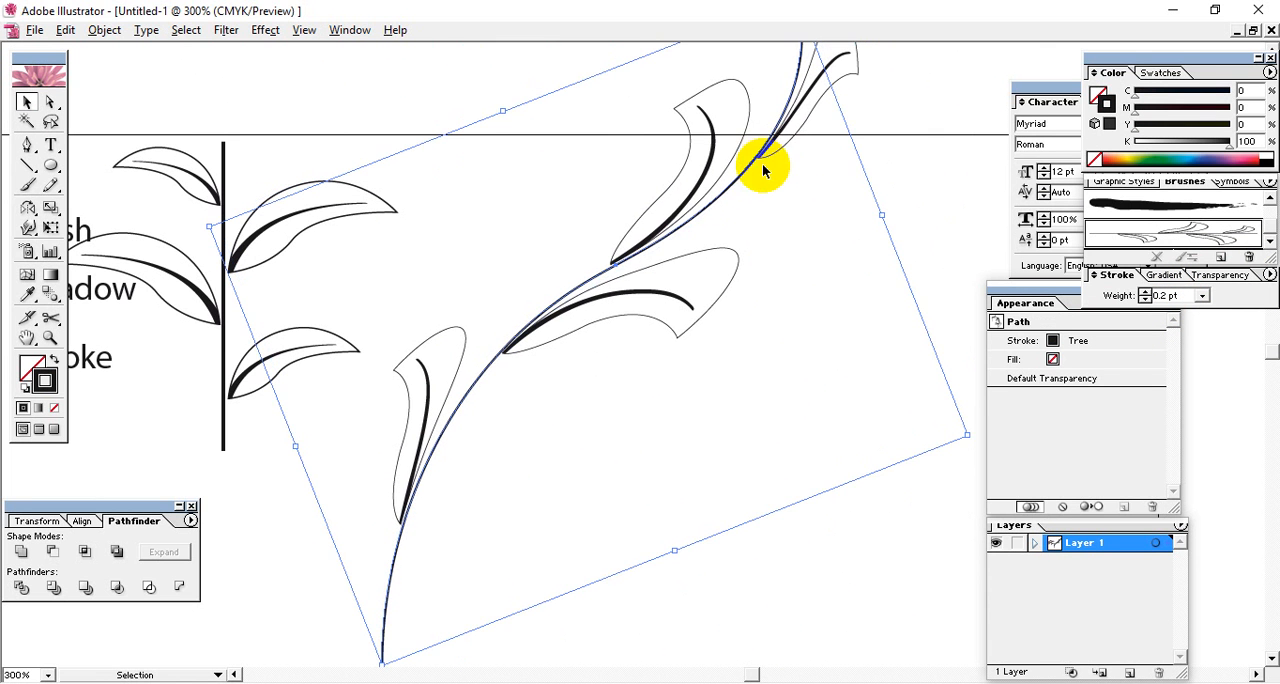
pyautogui.moveTo(773, 136); pyautogui.dragTo(787, 226)
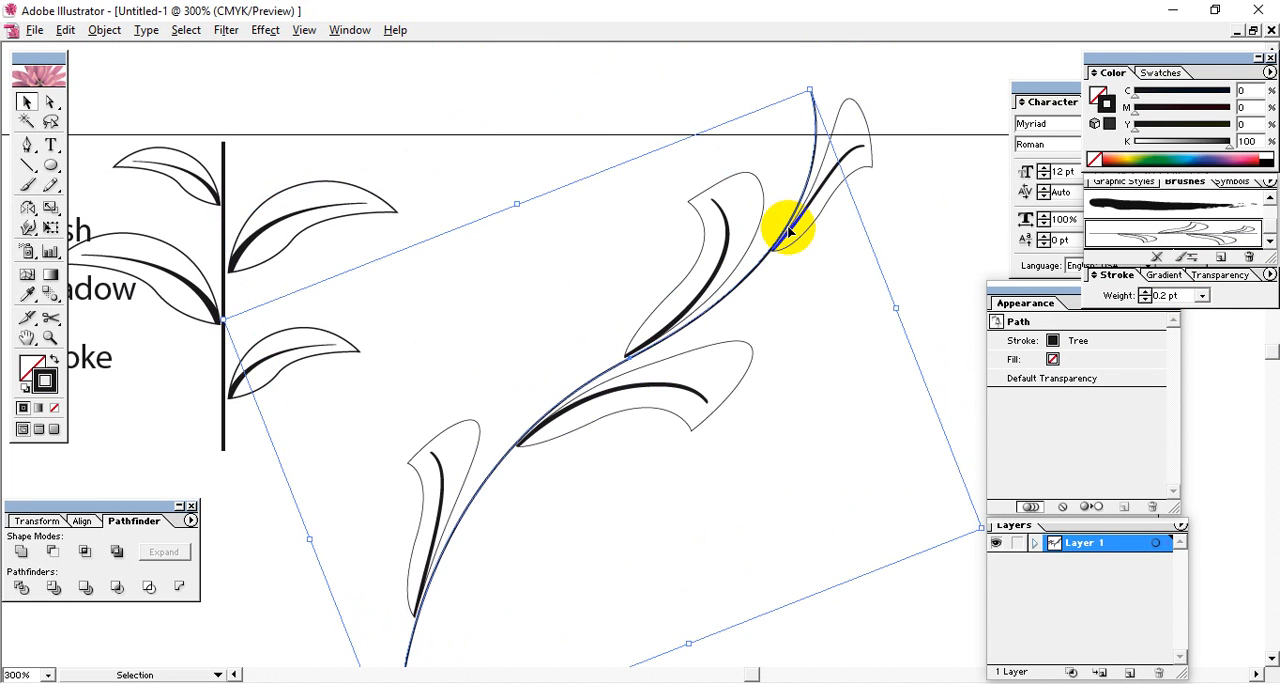
pyautogui.click(924, 119)
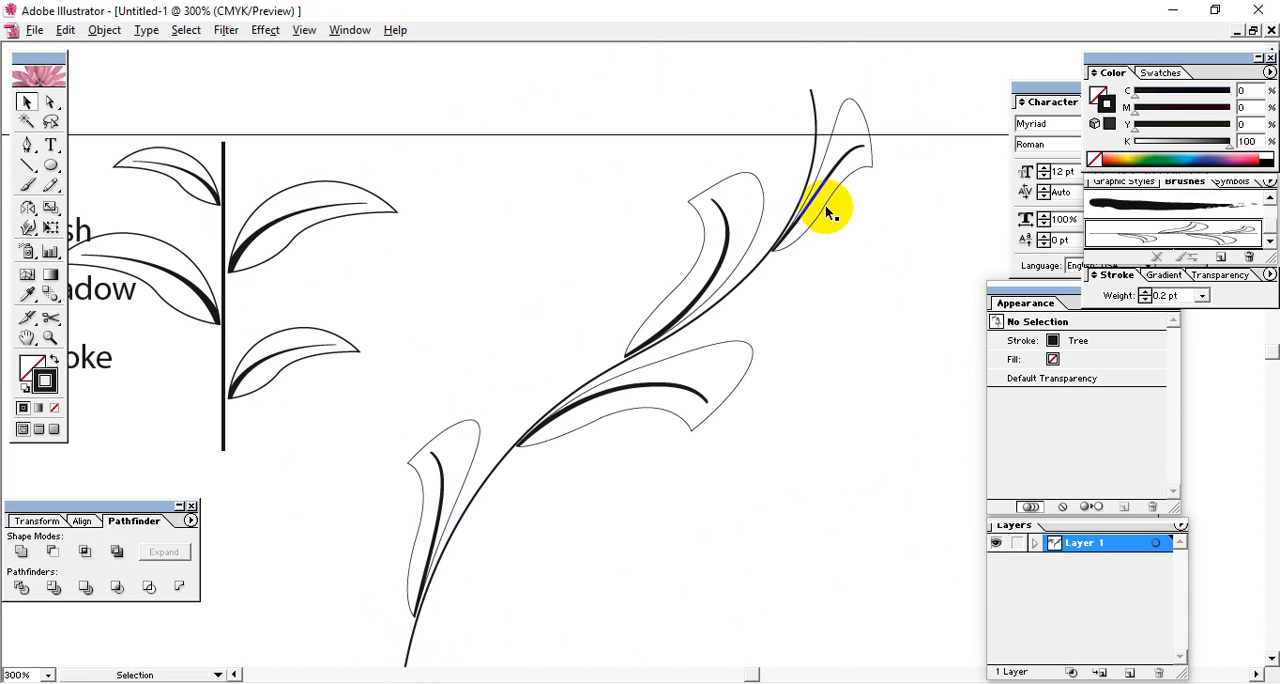
pyautogui.click(651, 337)
pyautogui.moveTo(651, 337); pyautogui.dragTo(657, 300)
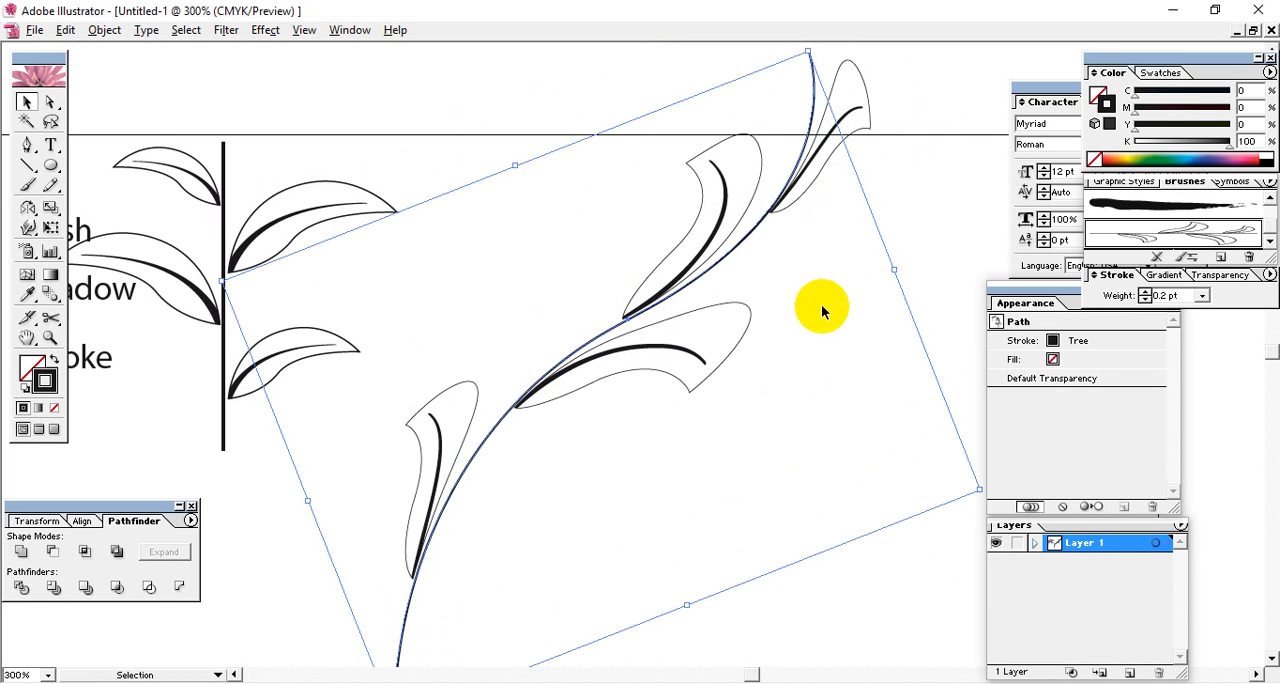
pyautogui.click(913, 241)
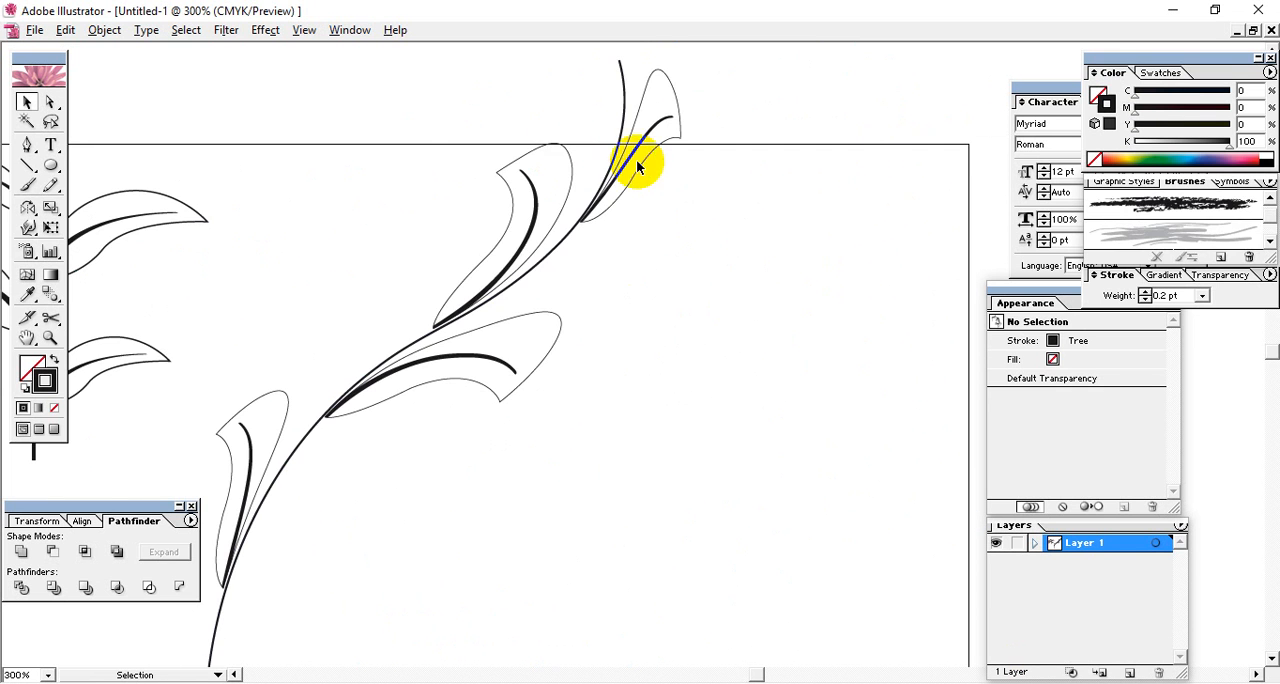
# Move the brushed path right and slightly up, expand its appearance into editable artwork and deselect it.
pyautogui.click(611, 176)
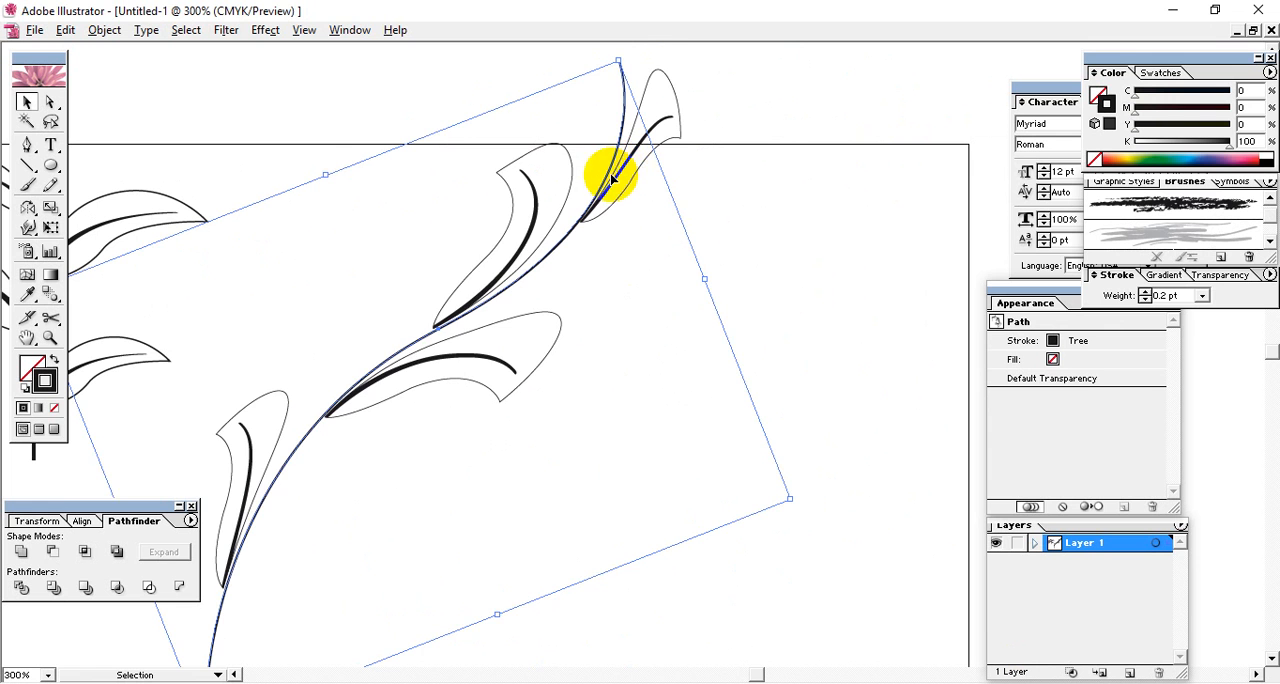
pyautogui.moveTo(611, 176)
pyautogui.mouseDown()
pyautogui.moveTo(667, 161)
pyautogui.moveTo(689, 134)
pyautogui.mouseUp()
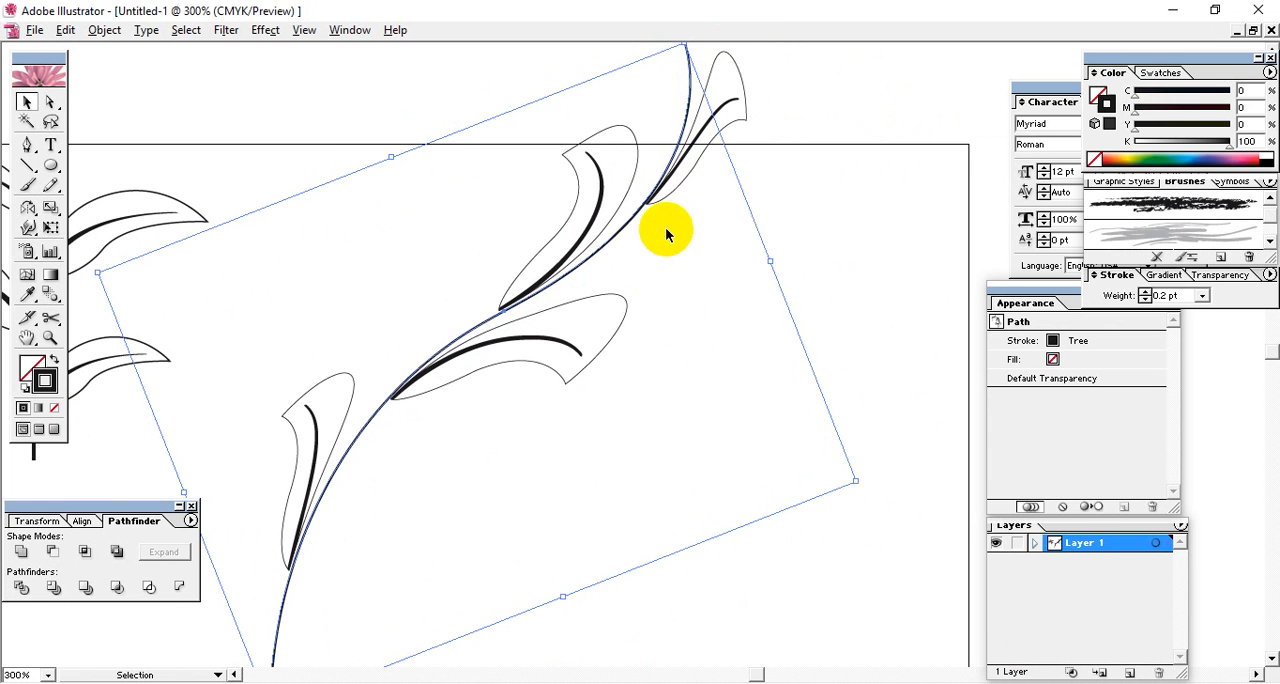
pyautogui.click(104, 30)
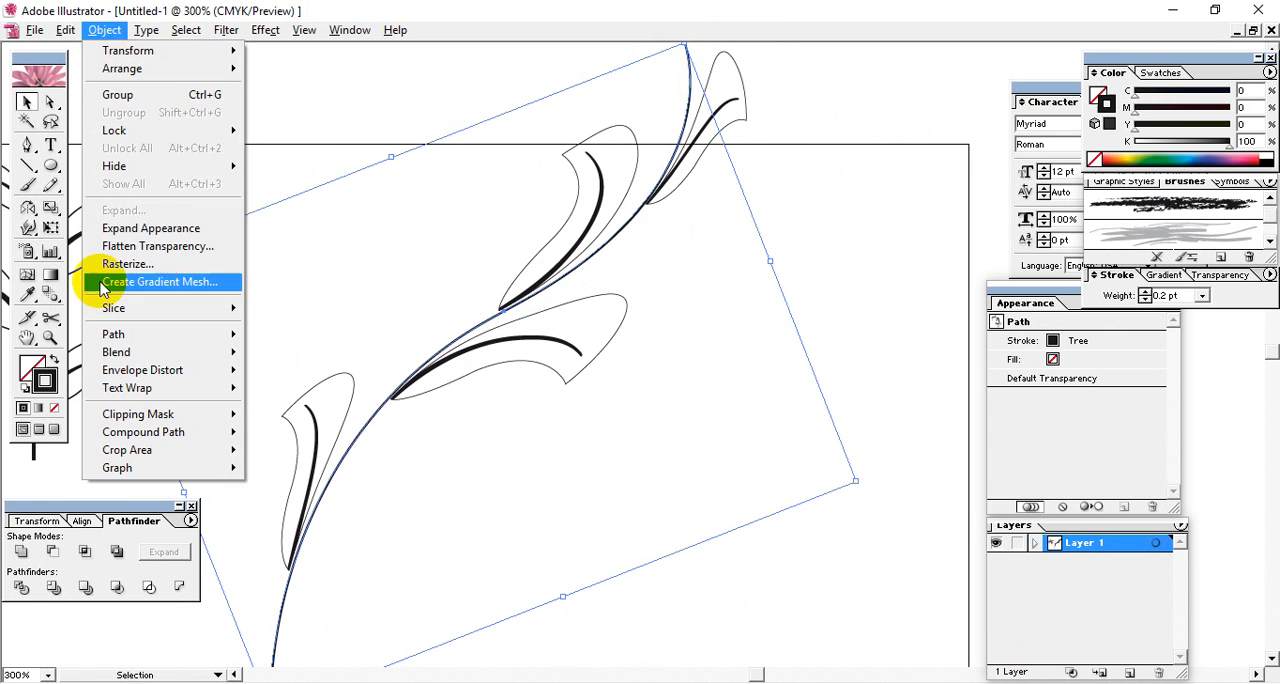
pyautogui.click(149, 229)
pyautogui.click(826, 266)
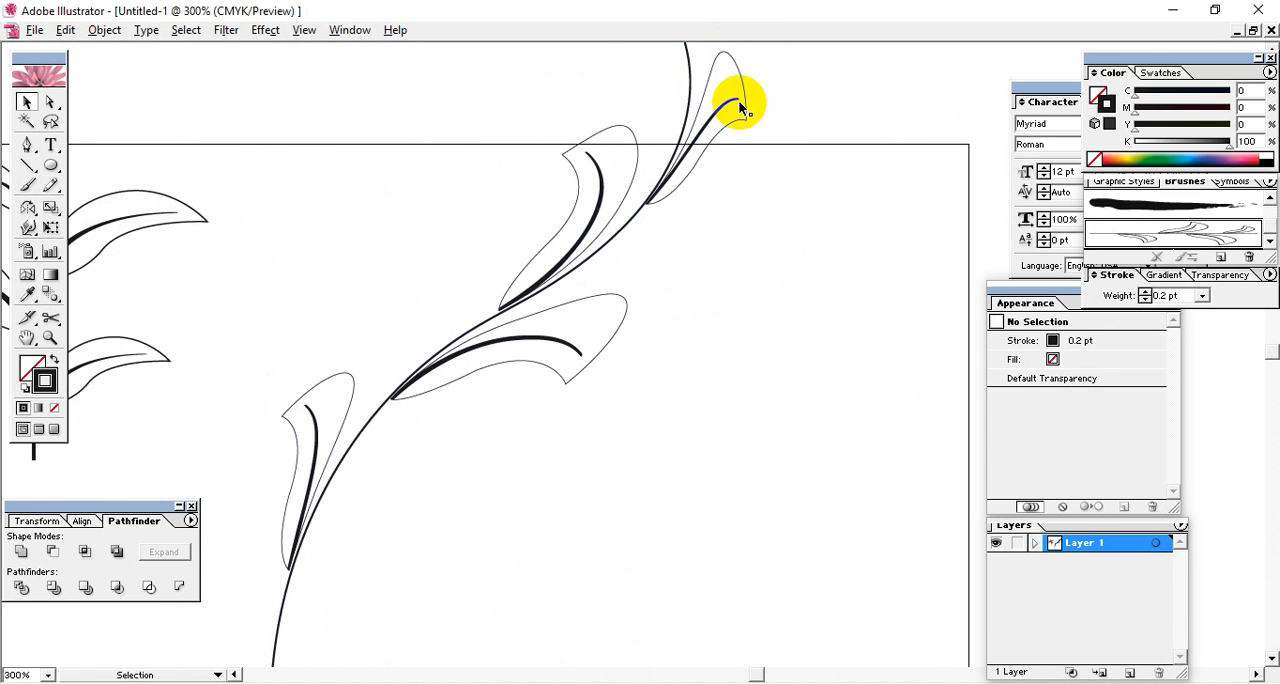
# Ungroup the expanded curved branch and reselect its artwork at the uppermost leaf.
pyautogui.click(745, 100)
pyautogui.rightClick(716, 134)
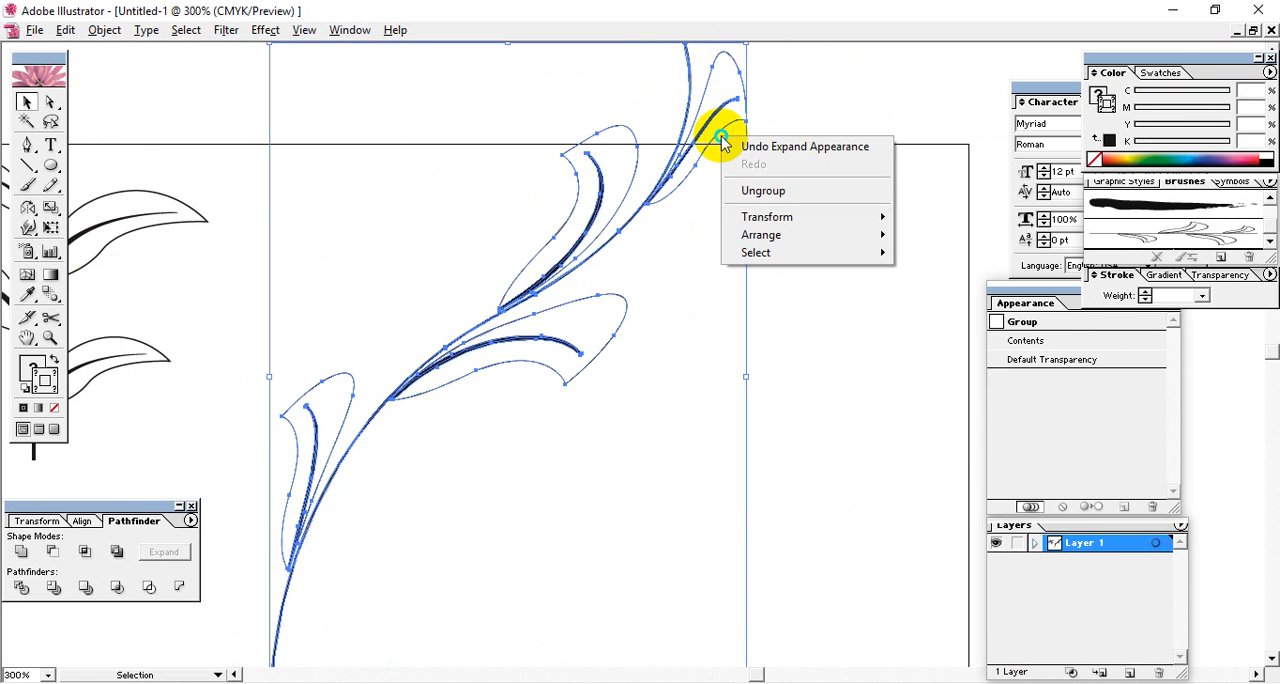
pyautogui.click(743, 191)
pyautogui.click(757, 90)
pyautogui.click(752, 93)
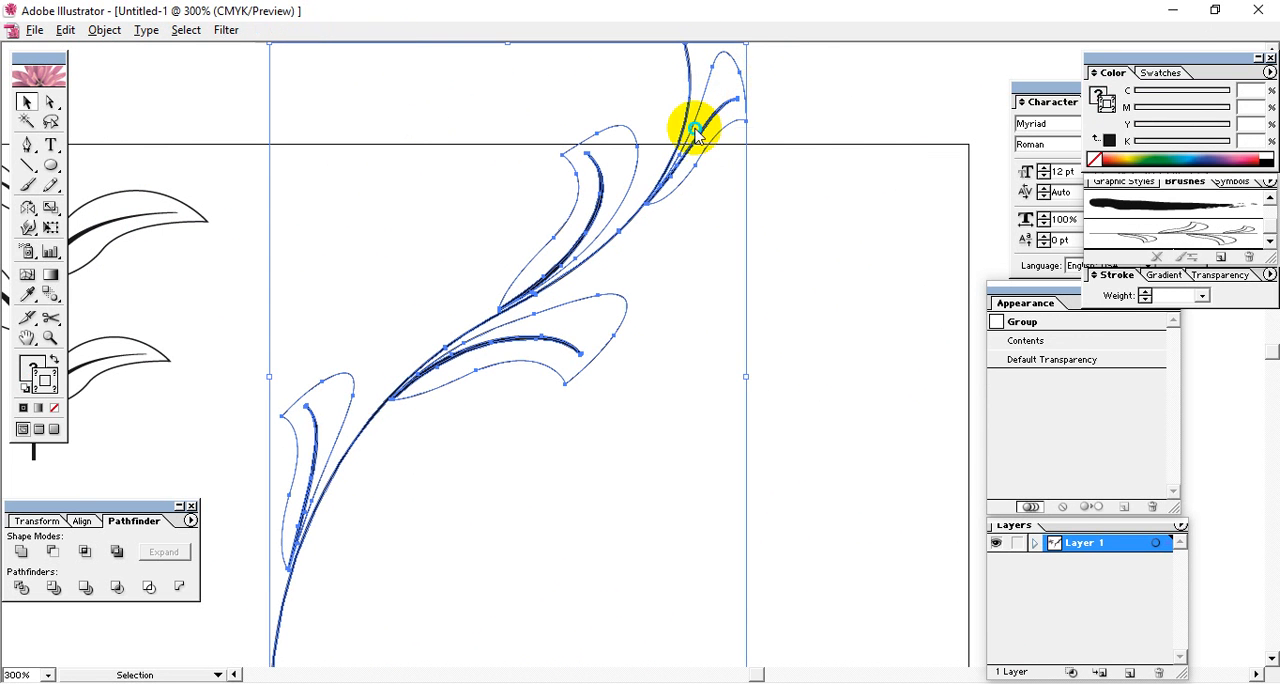
# Ungroup the branch artwork once more and select only the uppermost leaf's outline.
pyautogui.rightClick(695, 128)
pyautogui.click(713, 185)
pyautogui.click(777, 114)
pyautogui.click(737, 71)
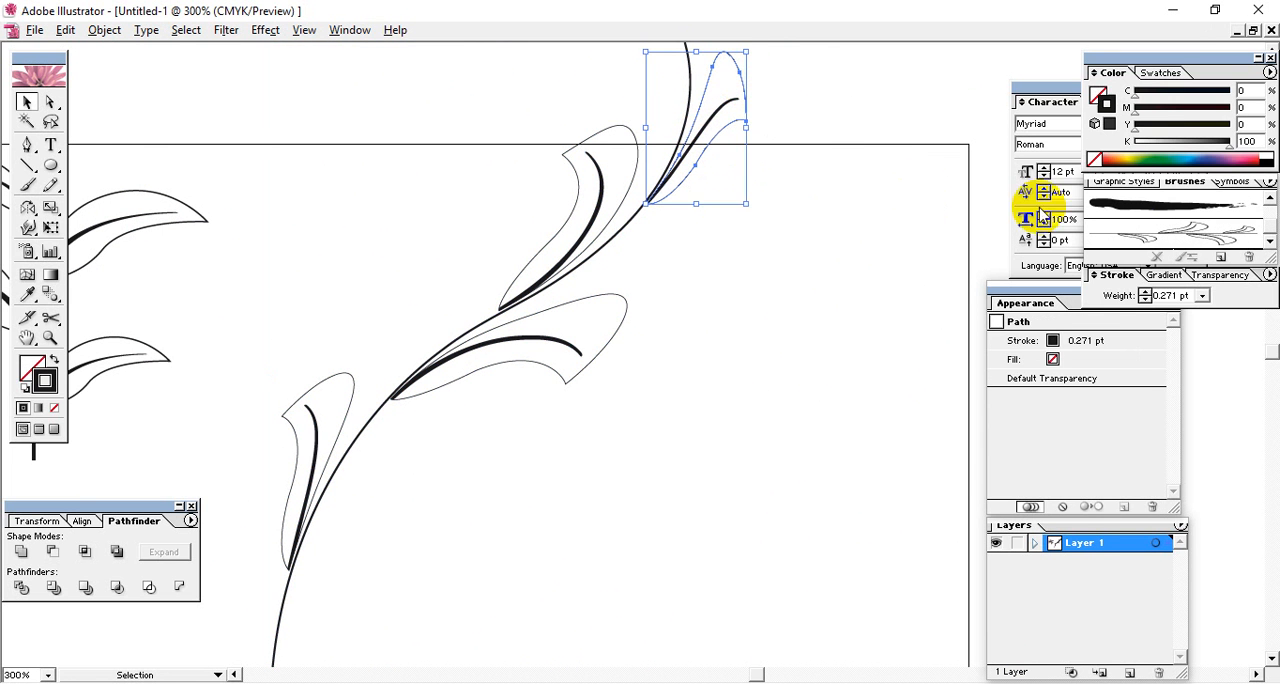
# Fill the uppermost leaf with dark green (about C 94, M 45, Y 100, K 58) without a stroke, and make its vein white.
pyautogui.click(1158, 163)
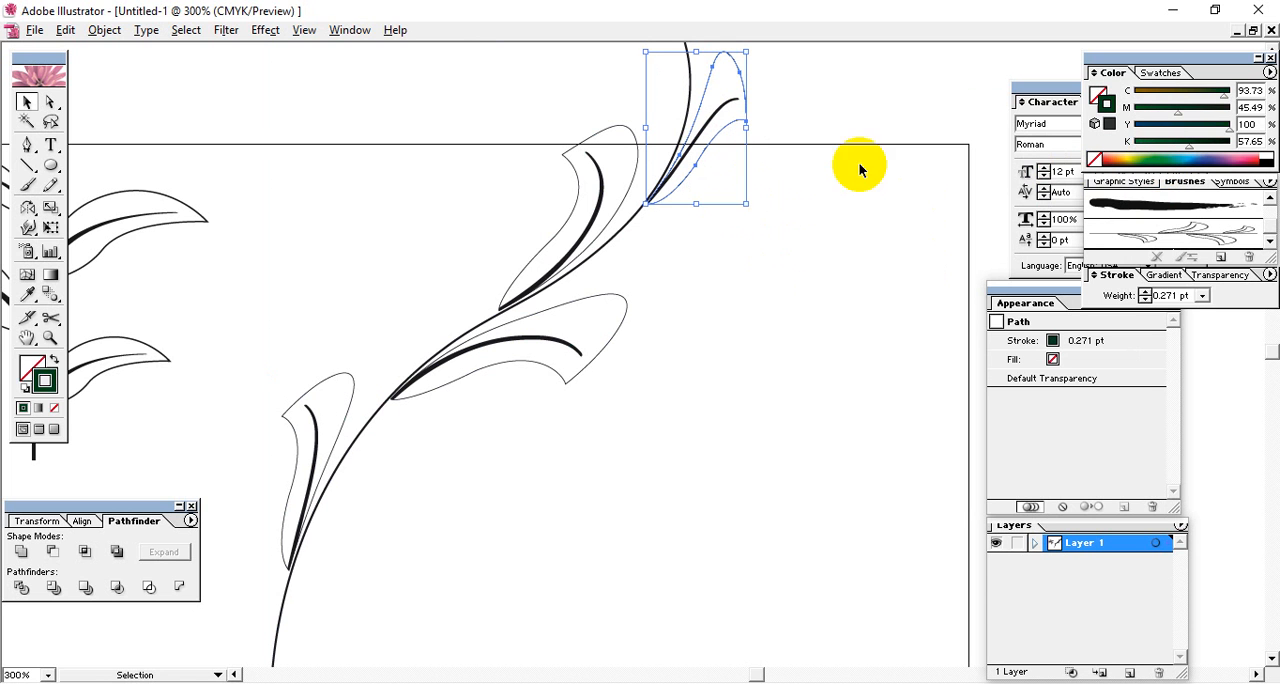
pyautogui.hotkey('shift', 'x')
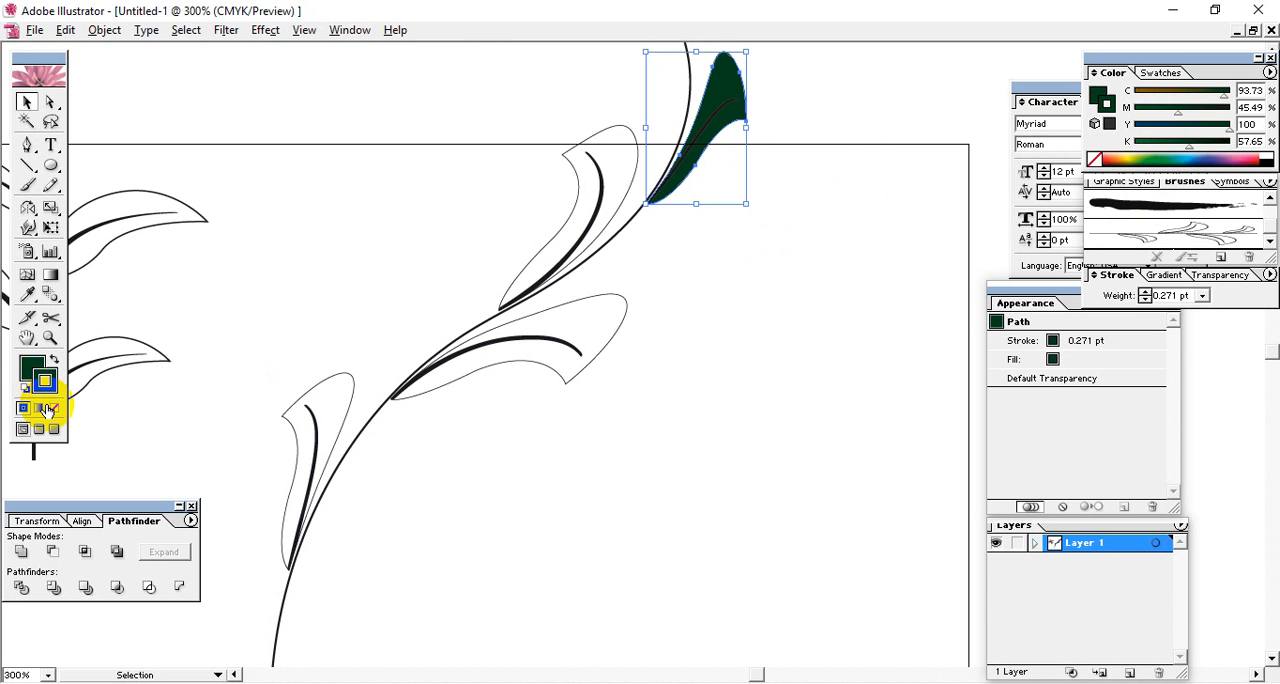
pyautogui.click(894, 231)
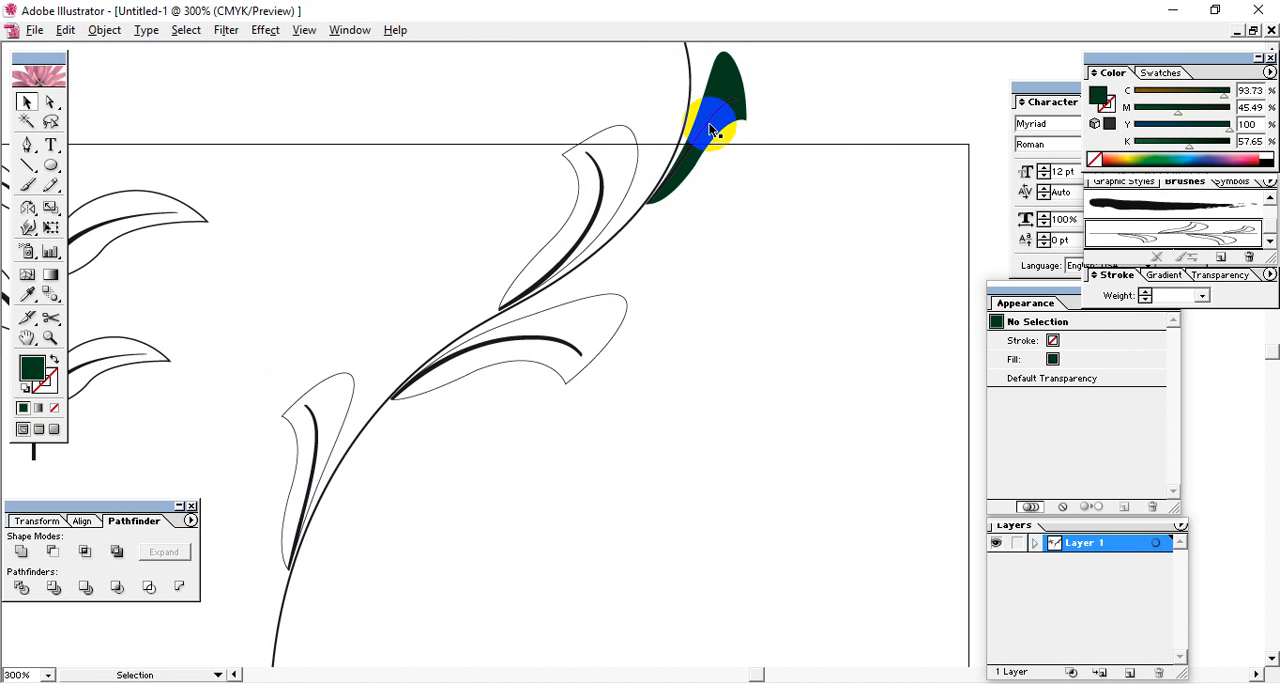
pyautogui.click(710, 126)
pyautogui.moveTo(1208, 155); pyautogui.dragTo(1264, 155)
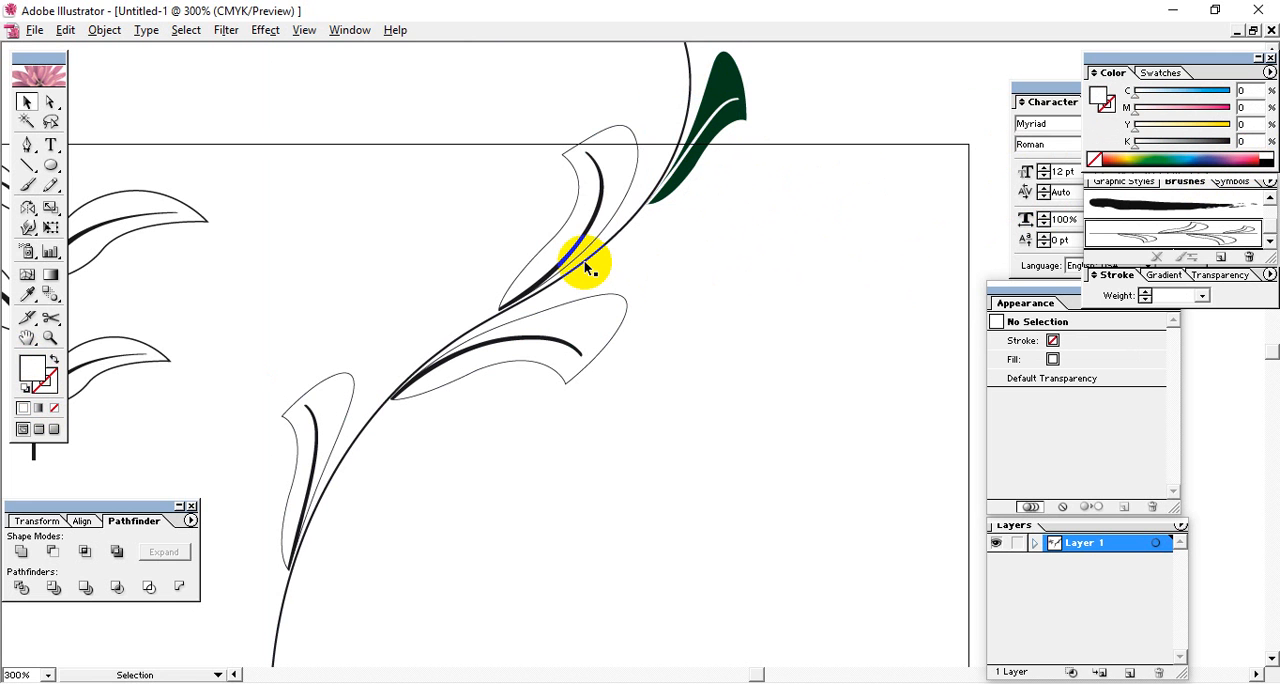
# Fill the second leaf from the tip with green (about C 80, M 0, Y 80, K 0) and make its vein white.
pyautogui.click(632, 131)
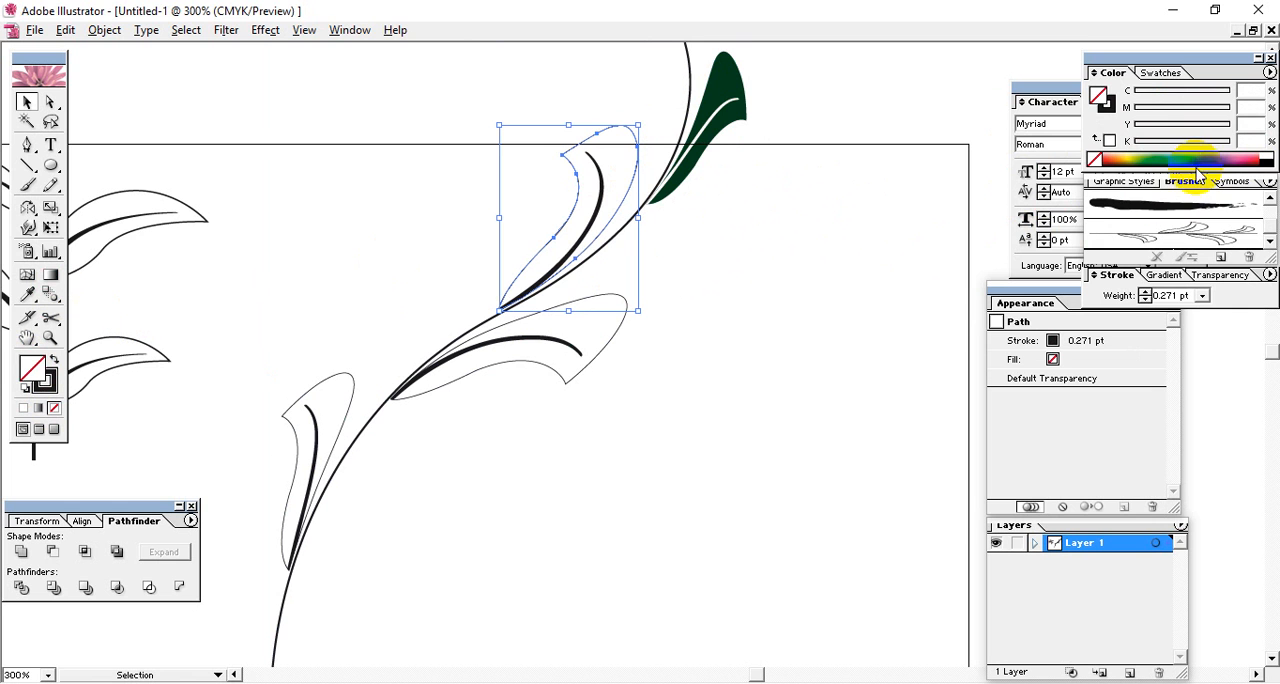
pyautogui.moveTo(1200, 172); pyautogui.dragTo(1168, 156)
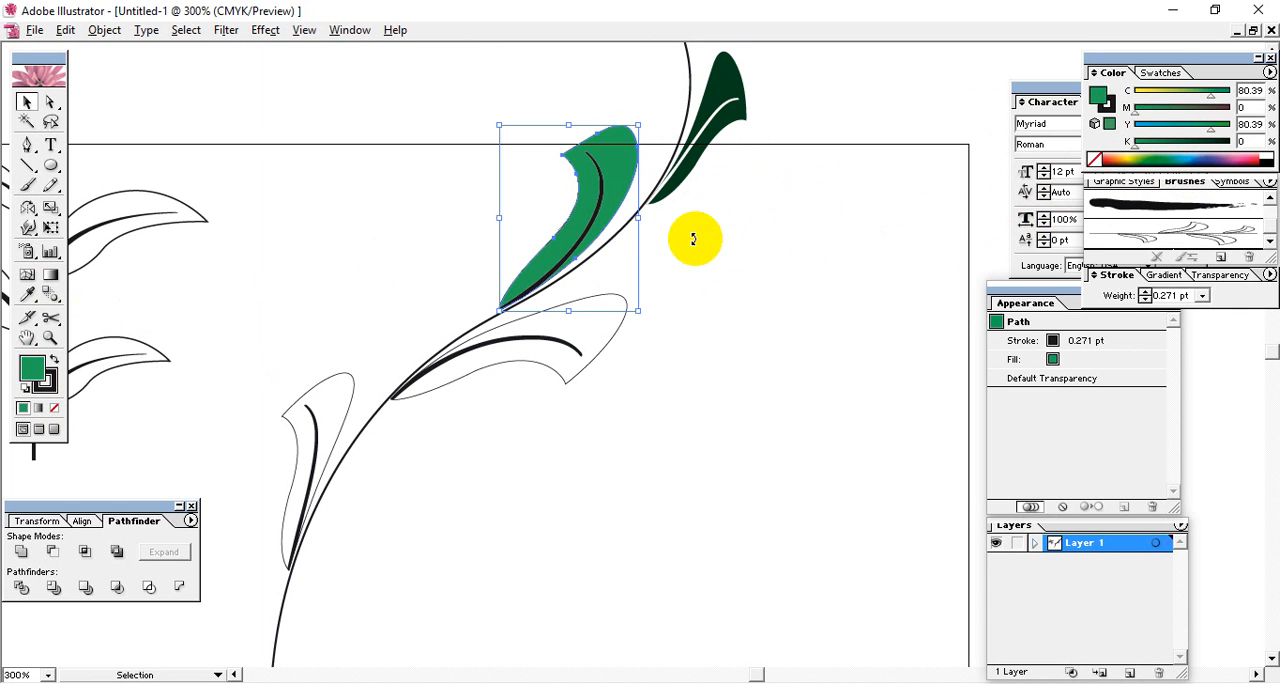
pyautogui.click(602, 187)
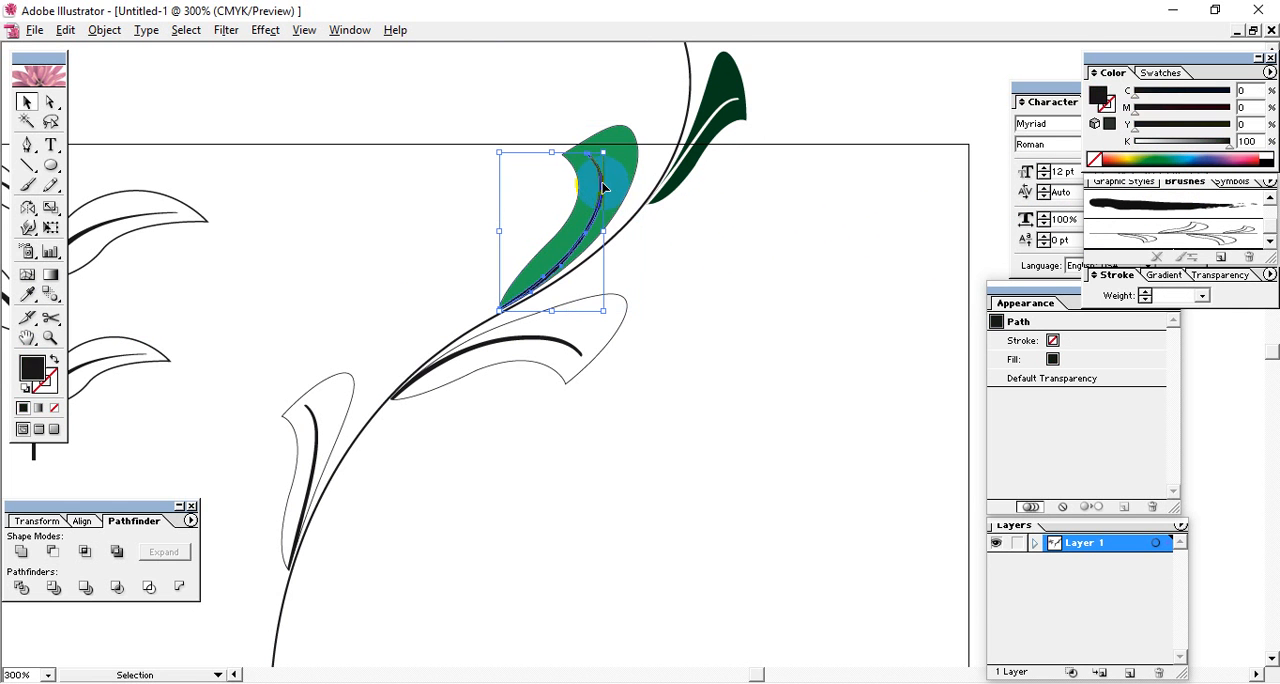
pyautogui.click(1267, 151)
# Fill the leaf on the stem's lower side with teal (about C 91, M 0, Y 49, K 0), make its vein white and deselect.
pyautogui.click(550, 336)
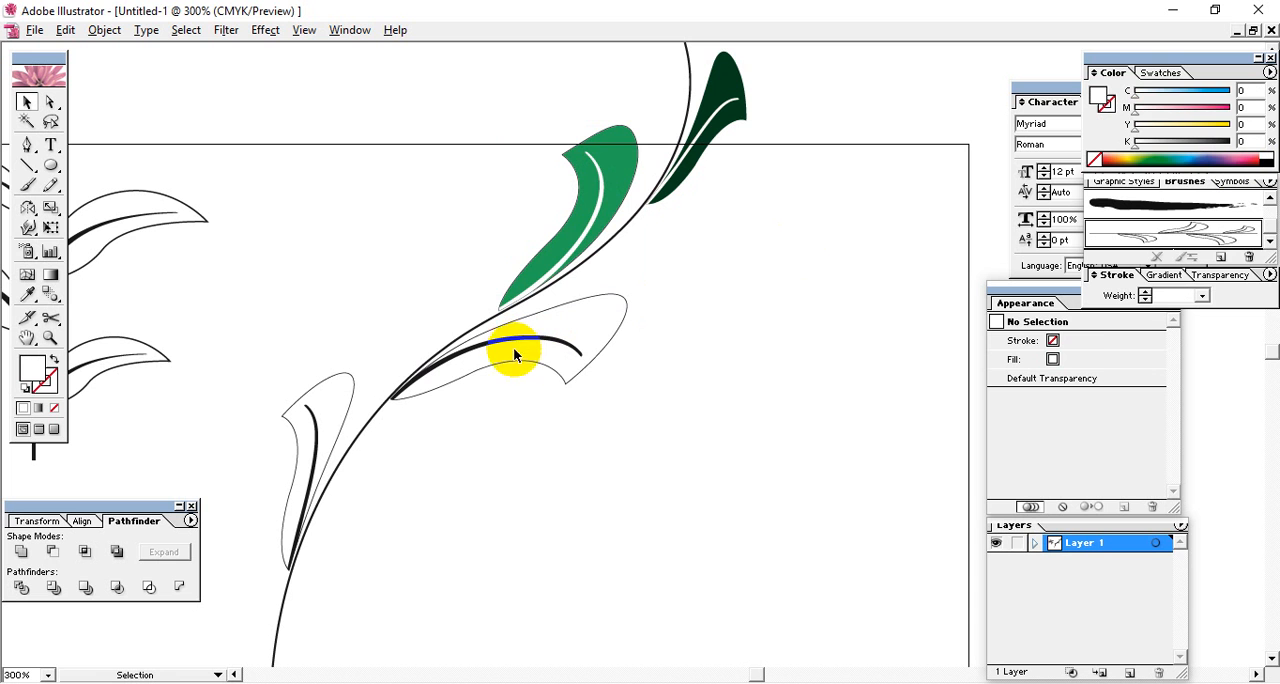
pyautogui.click(523, 363)
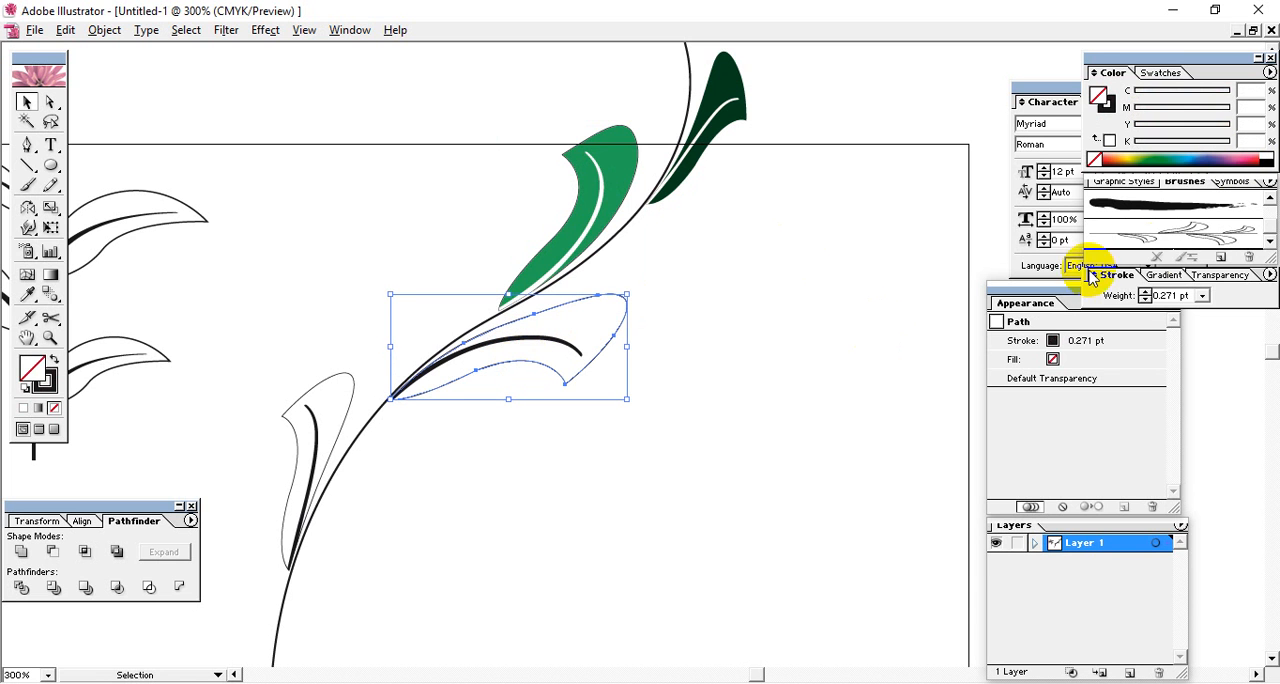
pyautogui.click(1179, 157)
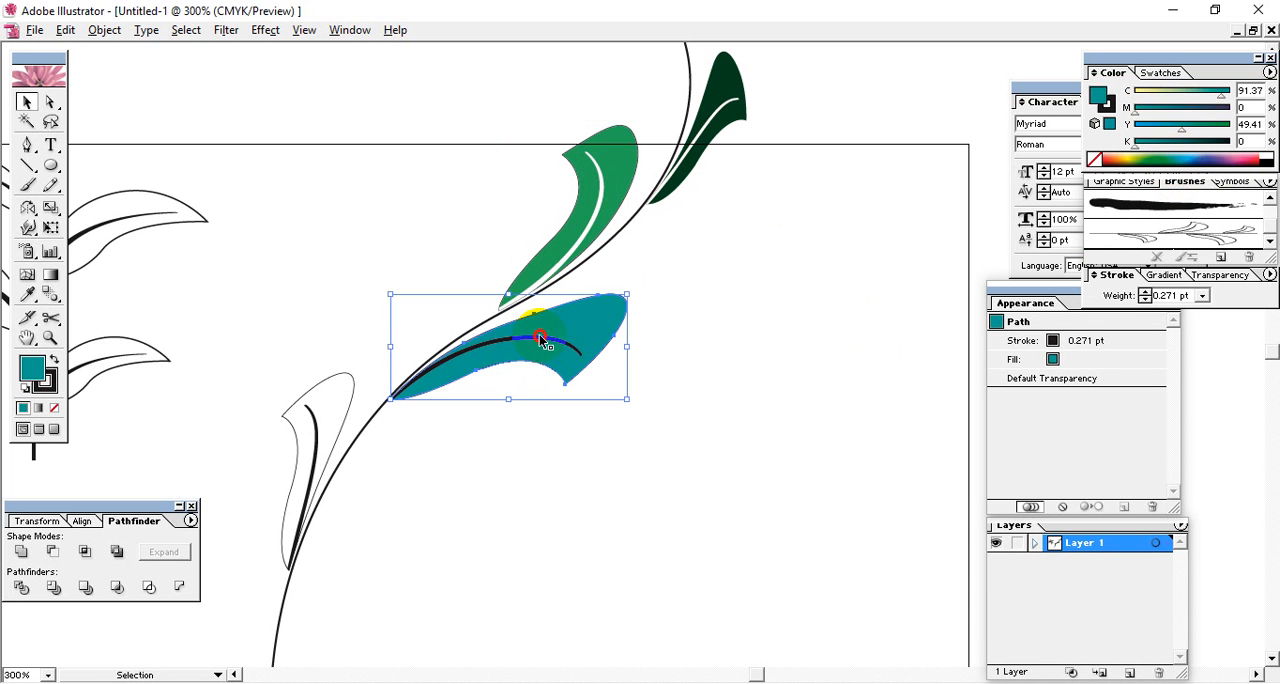
pyautogui.click(541, 342)
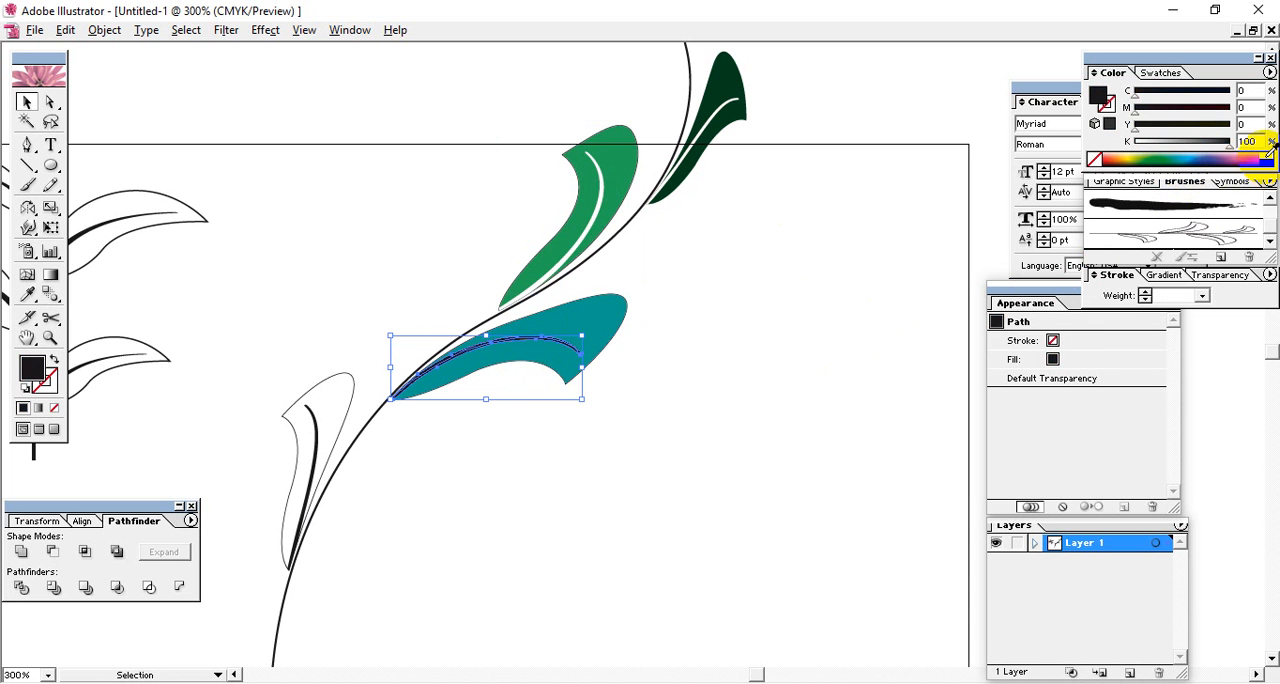
pyautogui.click(606, 330)
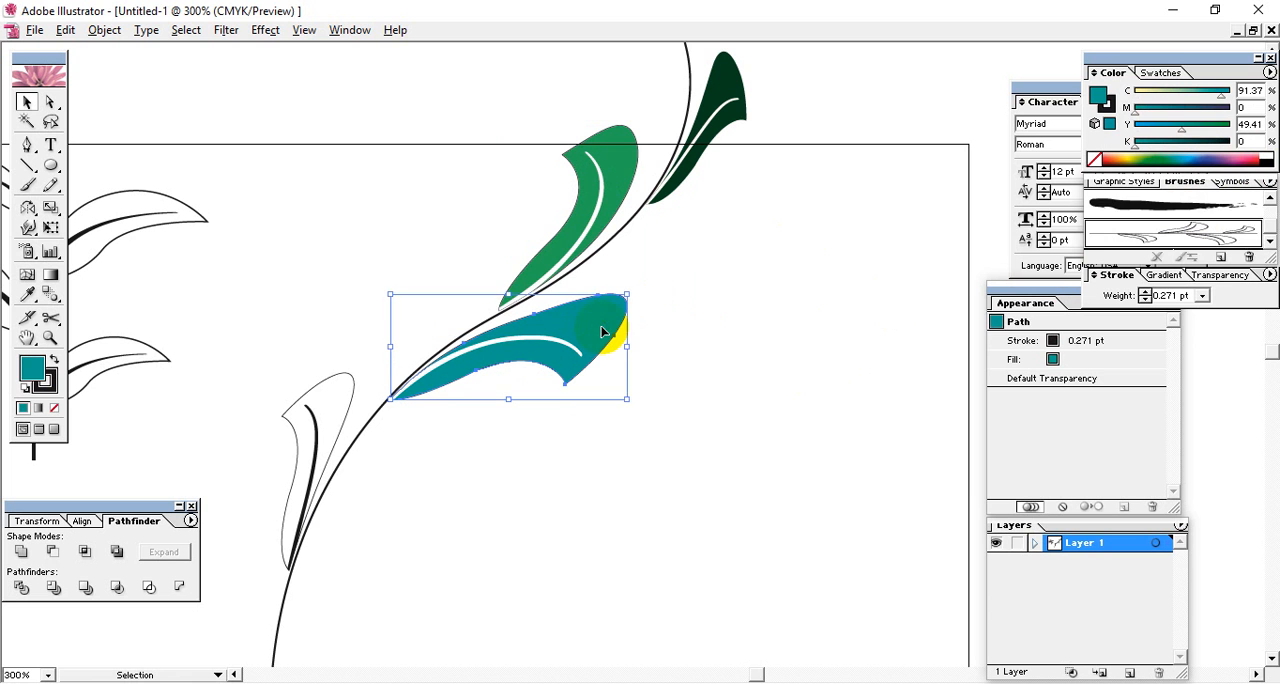
pyautogui.click(366, 474)
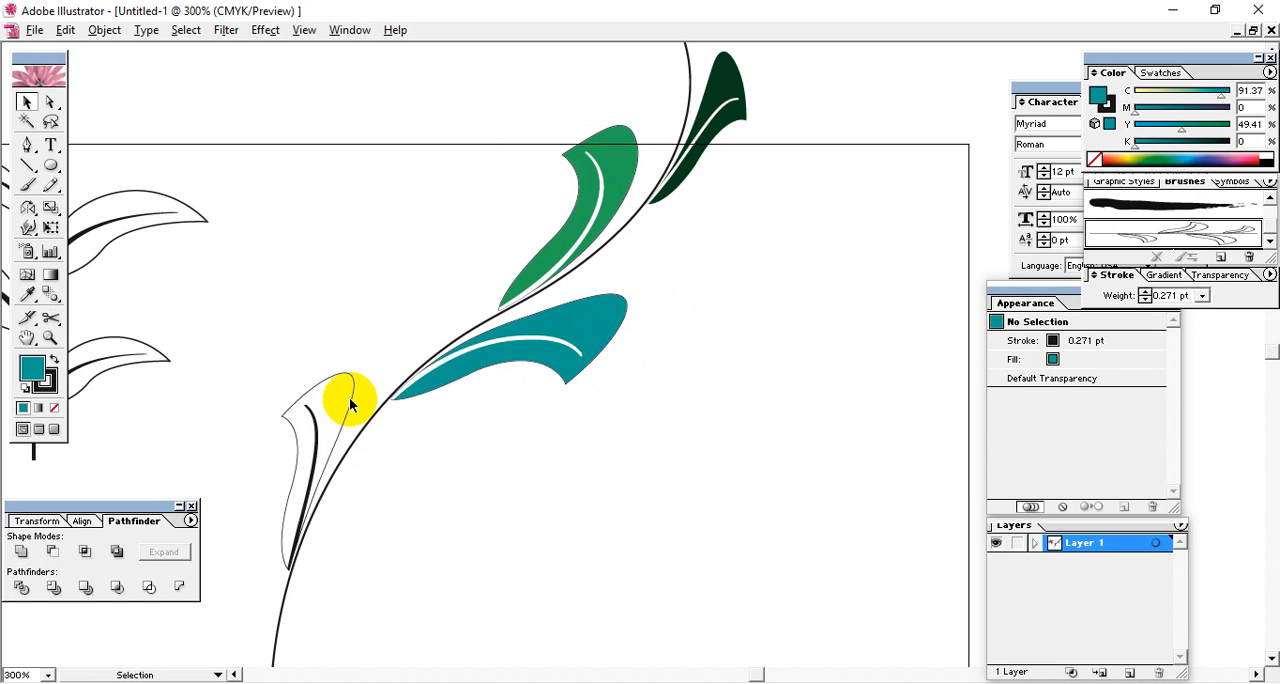
# Fill the lowest leaf with green (about C 95, M 0, Y 80, K 0), make its vein white and deselect.
pyautogui.click(352, 407)
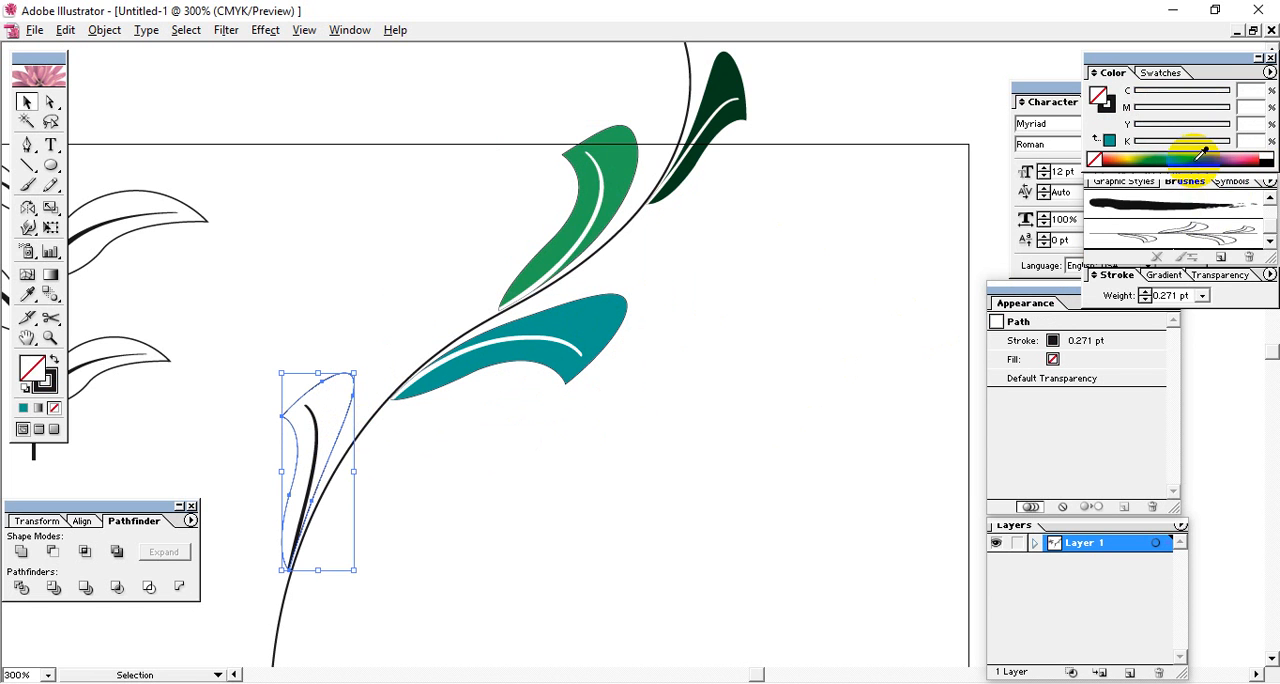
pyautogui.moveTo(1203, 152); pyautogui.dragTo(1165, 158)
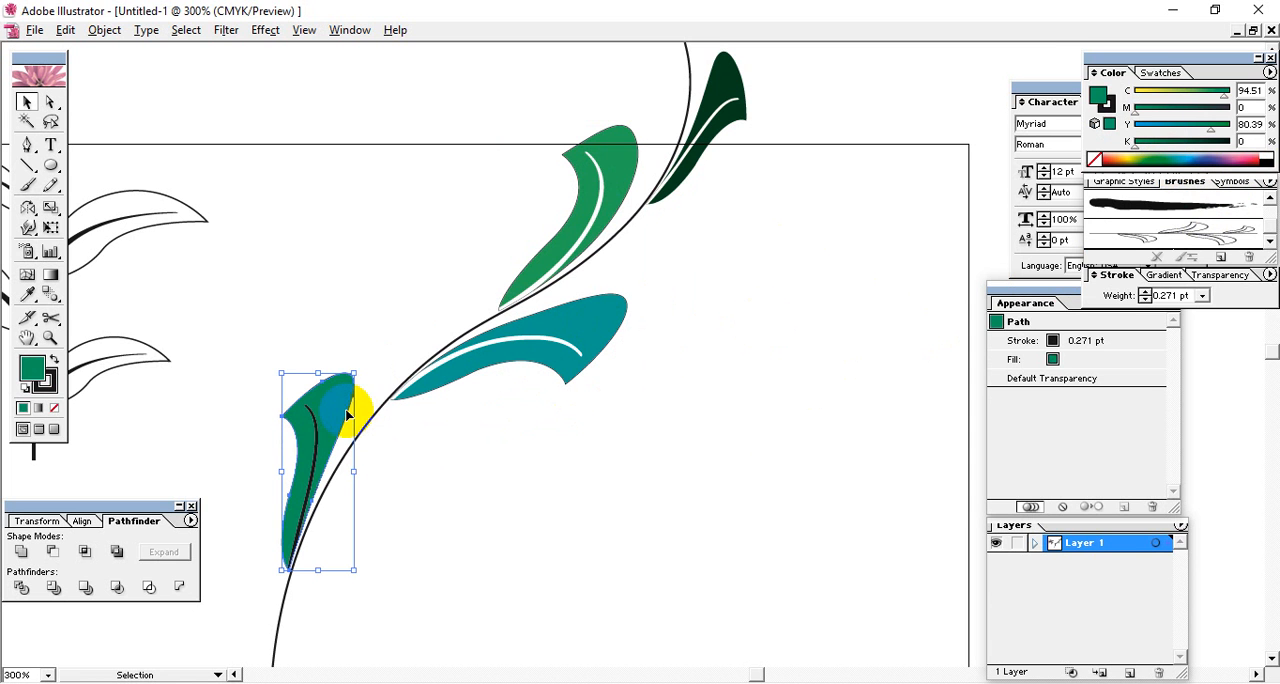
pyautogui.click(318, 430)
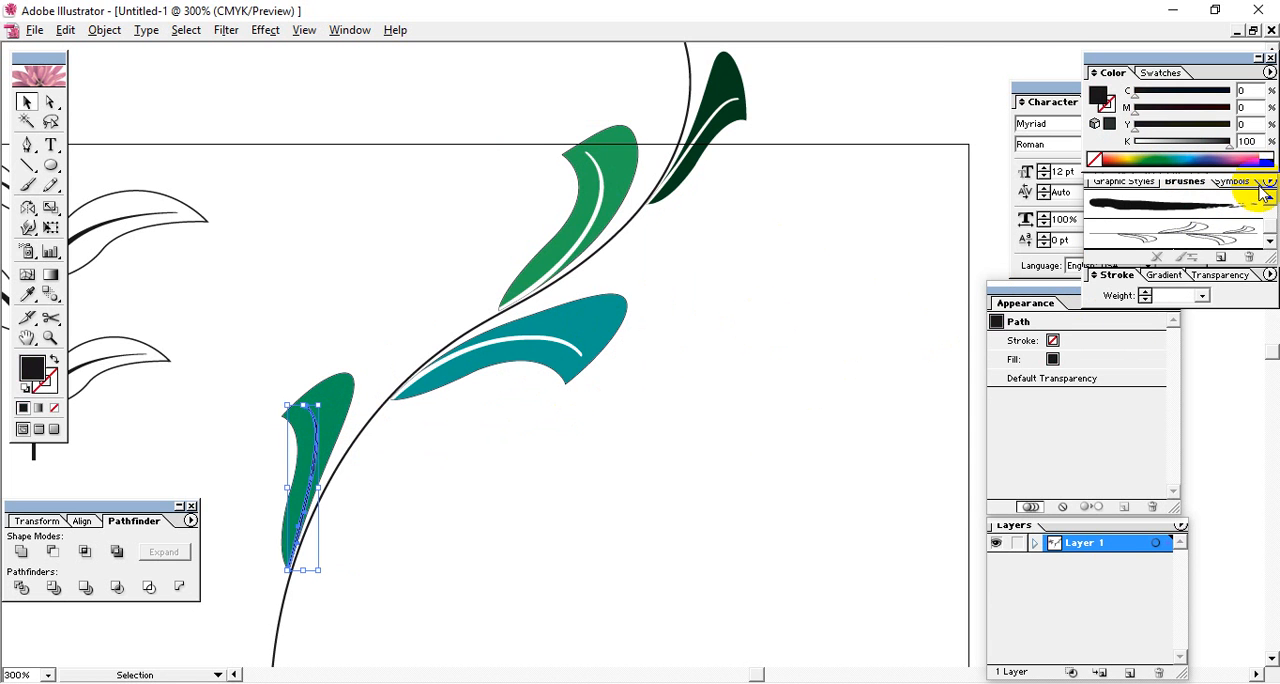
pyautogui.click(1265, 156)
pyautogui.click(642, 431)
# Colour the curved stem orange (about C 0, M 77, Y 87, K 0) and deselect it.
pyautogui.press('space')
pyautogui.moveTo(744, 335); pyautogui.dragTo(776, 318)
pyautogui.moveTo(783, 363); pyautogui.dragTo(766, 374)
pyautogui.click(714, 103)
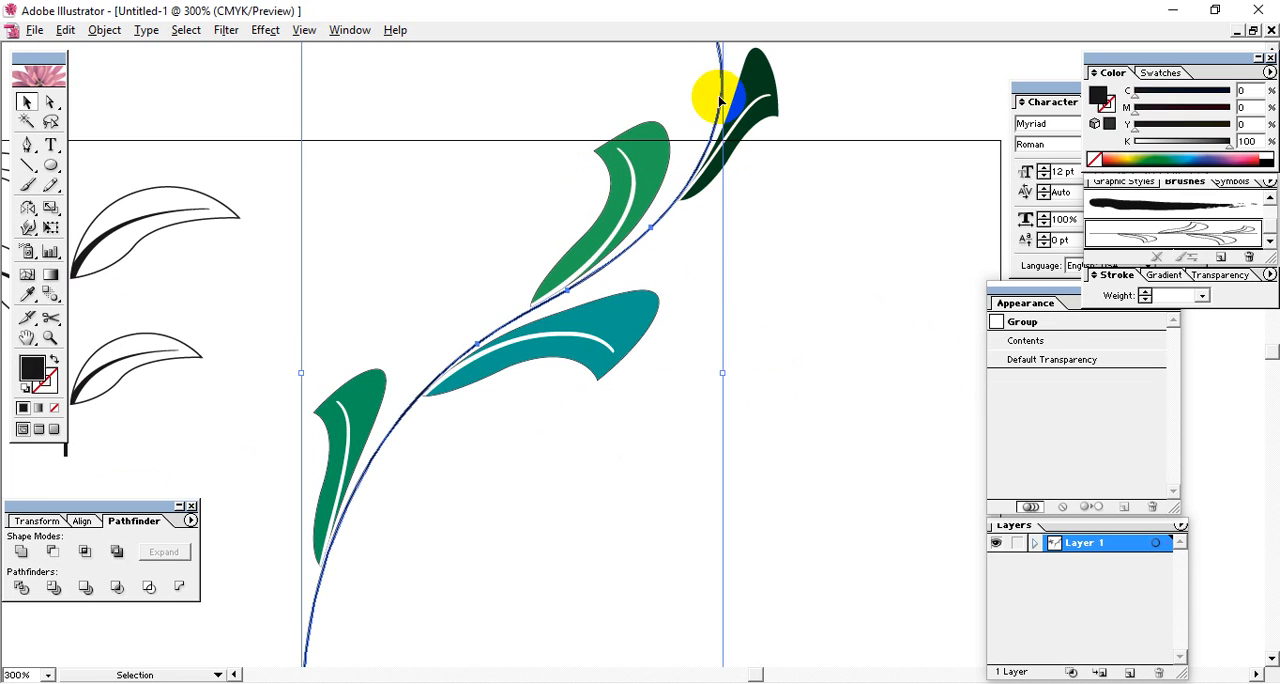
pyautogui.click(1122, 157)
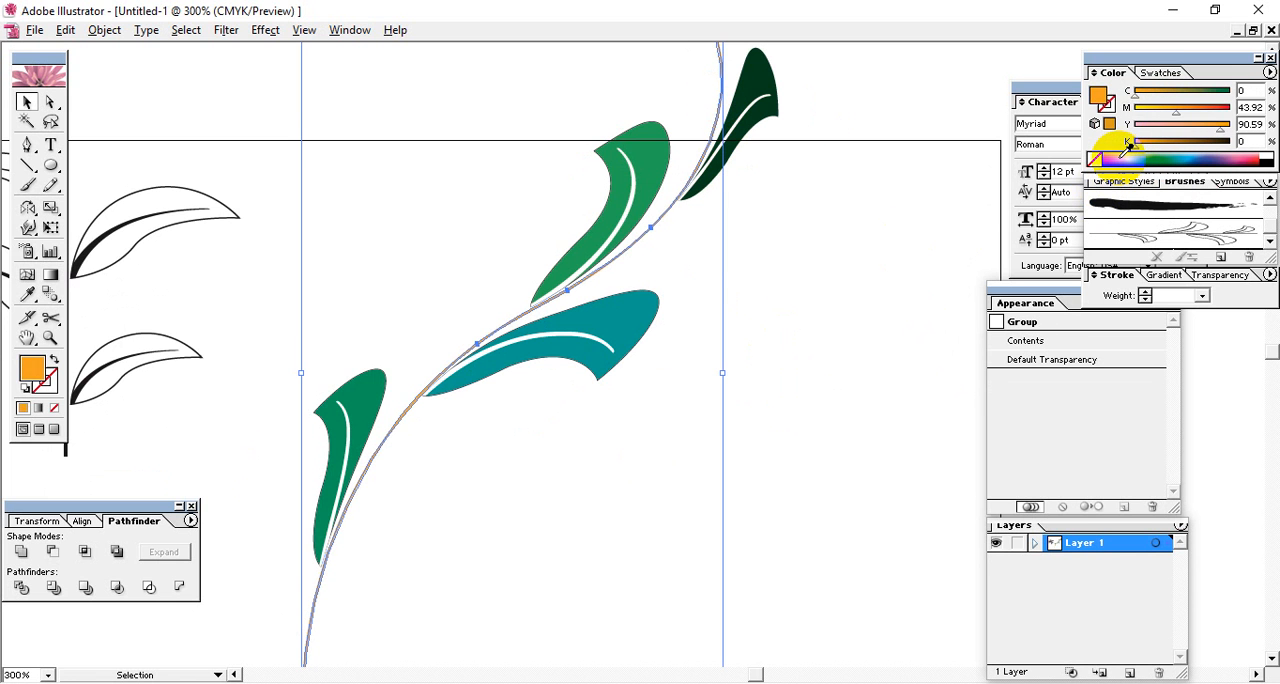
pyautogui.click(851, 288)
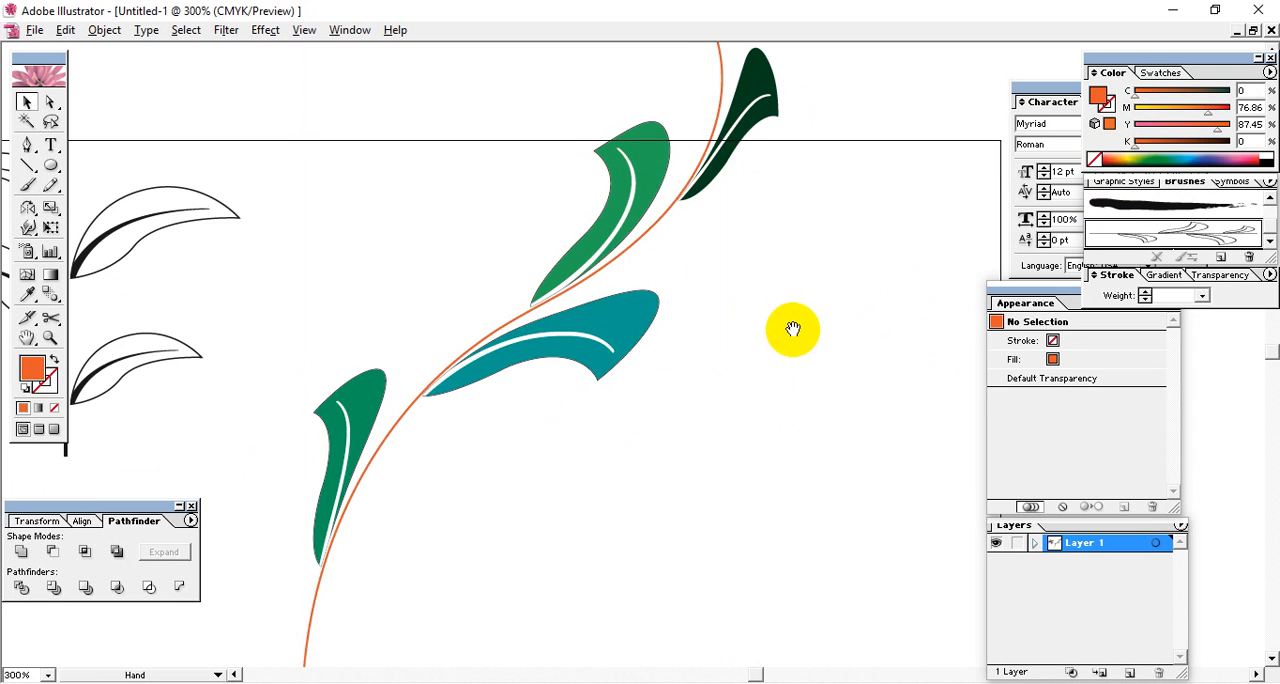
# Place a smaller copy of the teal leaf on the stem opposite the lowest leaf and fill it green (about C 100, M 14, Y 100, K 6).
pyautogui.moveTo(792, 328); pyautogui.dragTo(814, 343)
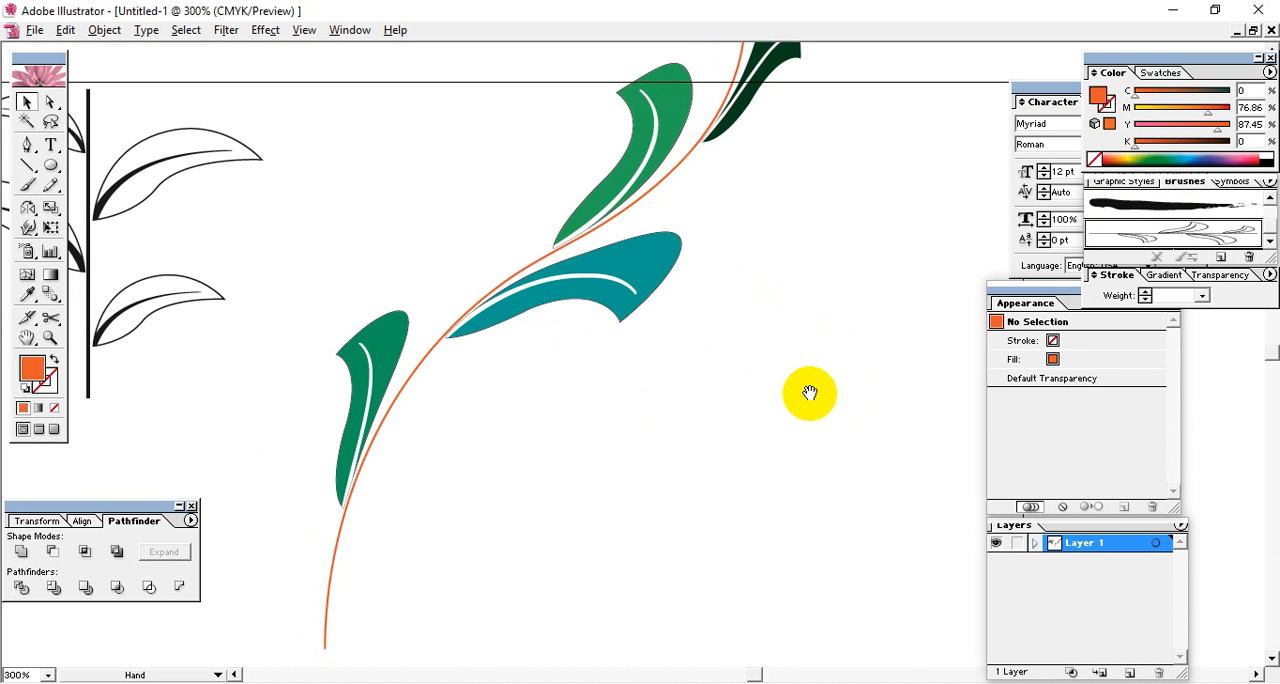
pyautogui.click(678, 242)
pyautogui.click(685, 396)
pyautogui.moveTo(690, 408); pyautogui.dragTo(540, 393)
pyautogui.moveTo(612, 345); pyautogui.dragTo(571, 362)
pyautogui.click(543, 388)
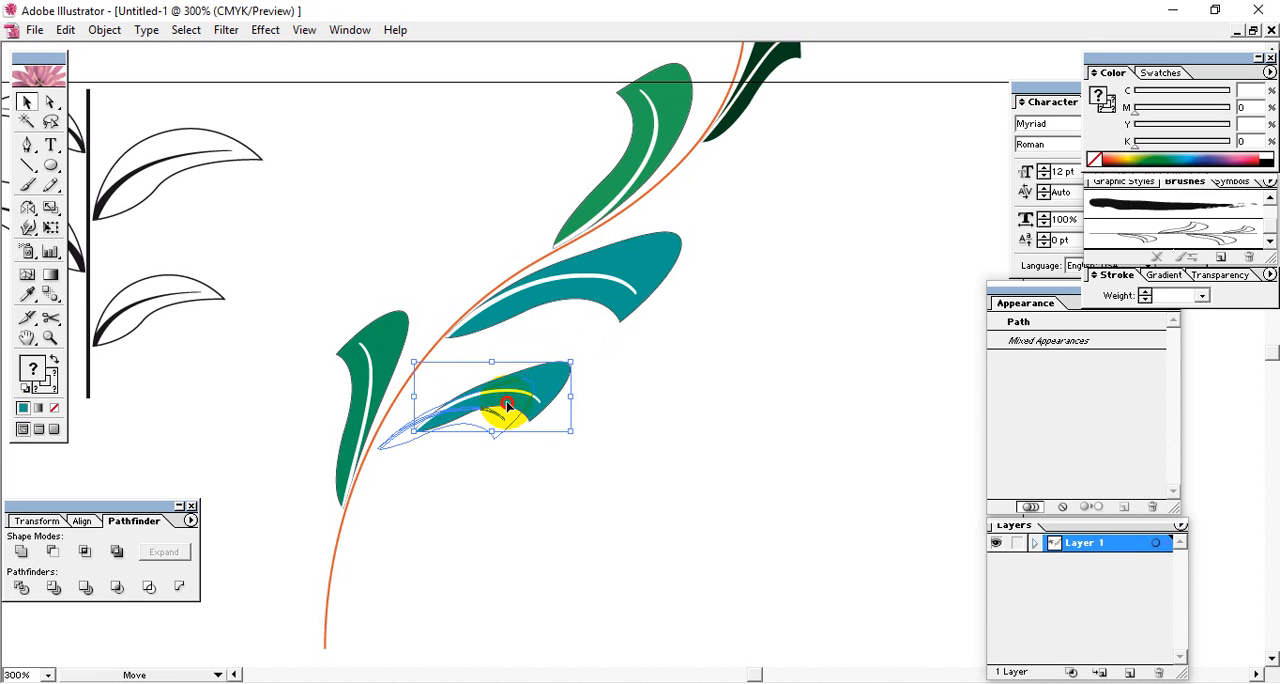
pyautogui.moveTo(503, 405); pyautogui.dragTo(505, 404)
pyautogui.click(520, 400)
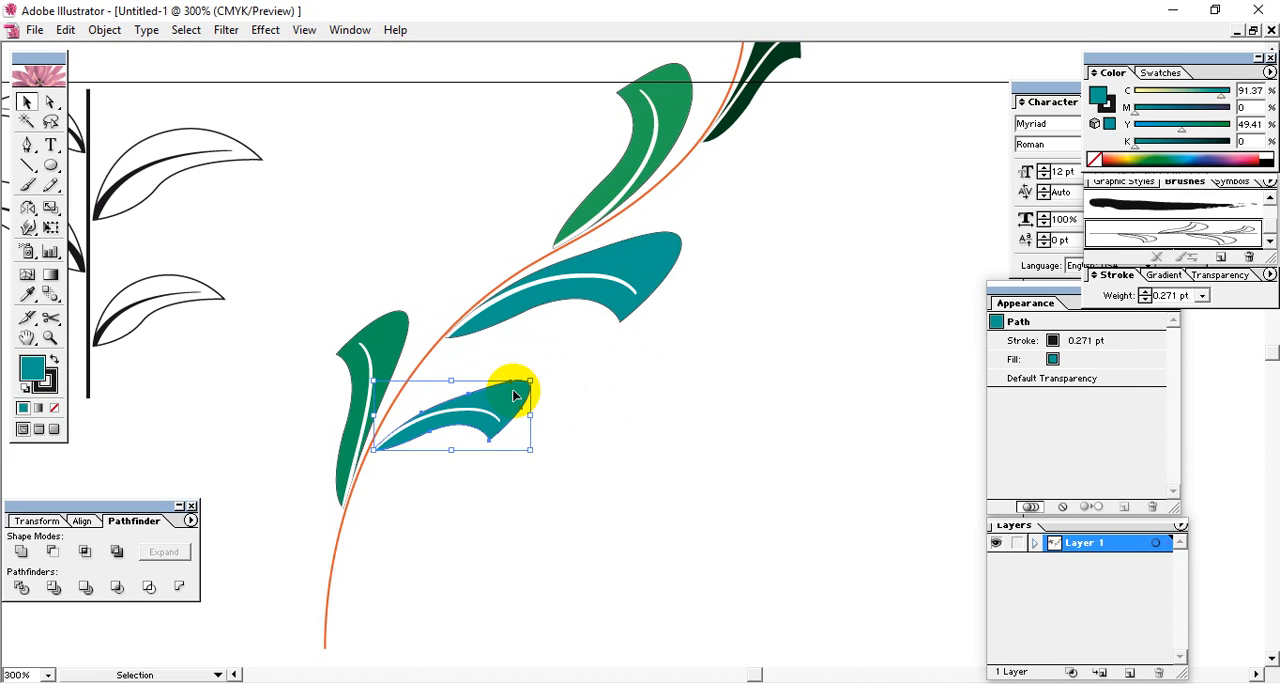
pyautogui.click(1168, 154)
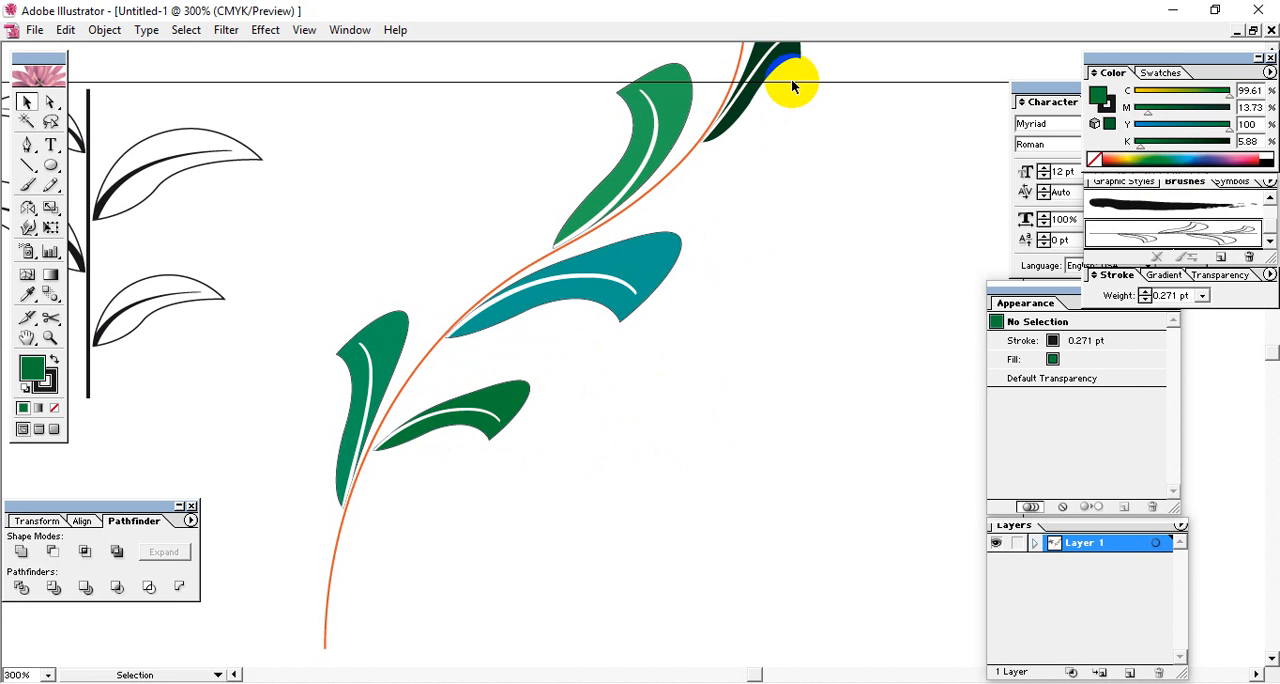
# Place a copy of the uppermost dark green leaf on the stem opposite the teal leaf, rotated slightly counterclockwise to follow the curve.
pyautogui.moveTo(760, 53); pyautogui.dragTo(510, 240)
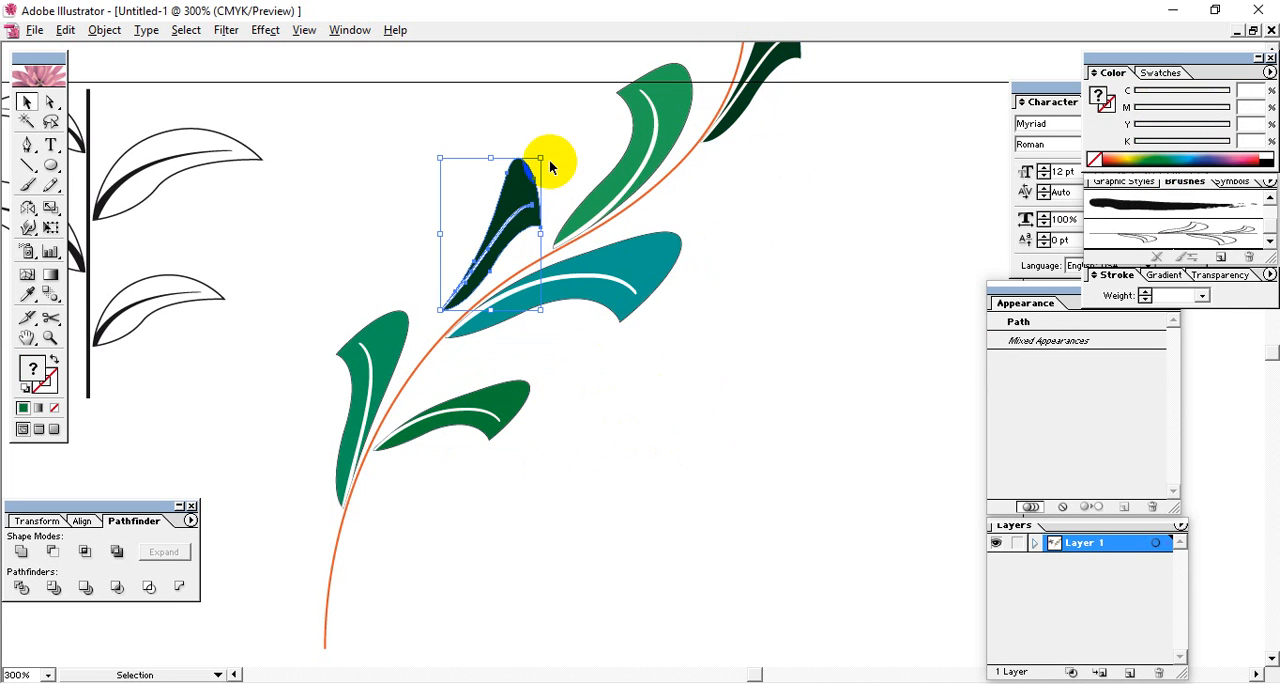
pyautogui.moveTo(548, 156); pyautogui.dragTo(546, 132)
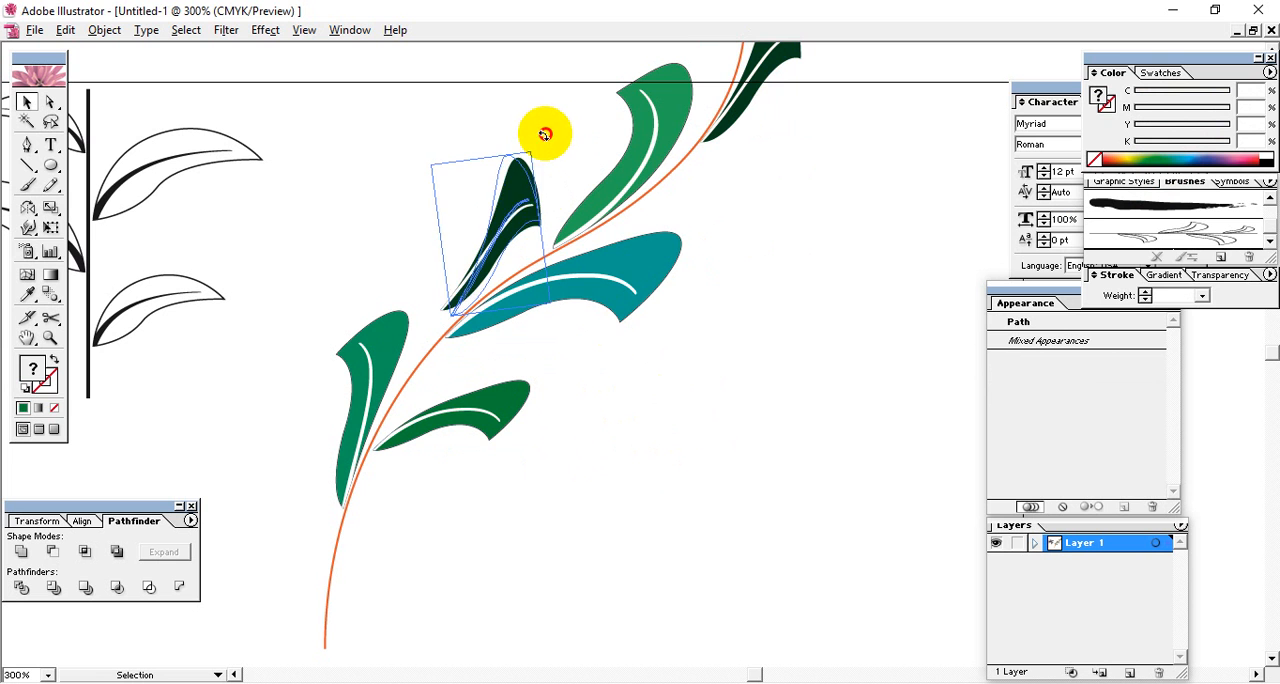
pyautogui.moveTo(510, 209); pyautogui.dragTo(502, 206)
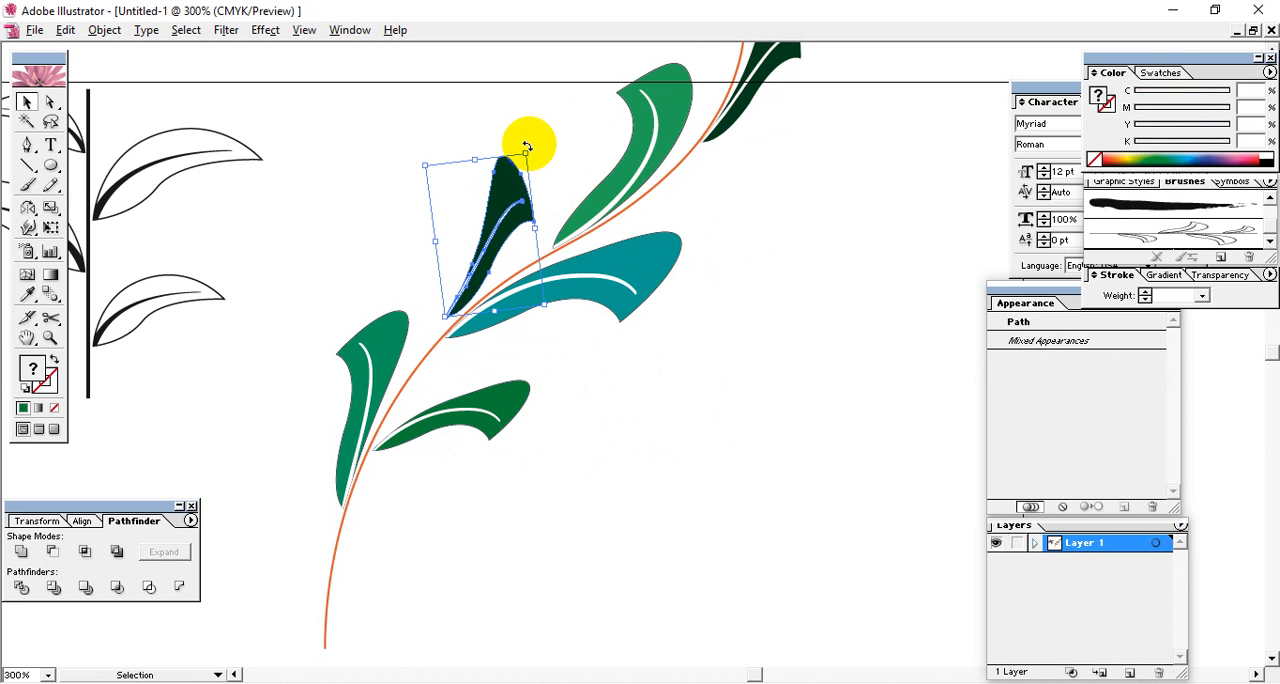
pyautogui.click(532, 150)
pyautogui.click(491, 209)
pyautogui.moveTo(531, 149); pyautogui.dragTo(530, 136)
pyautogui.click(758, 519)
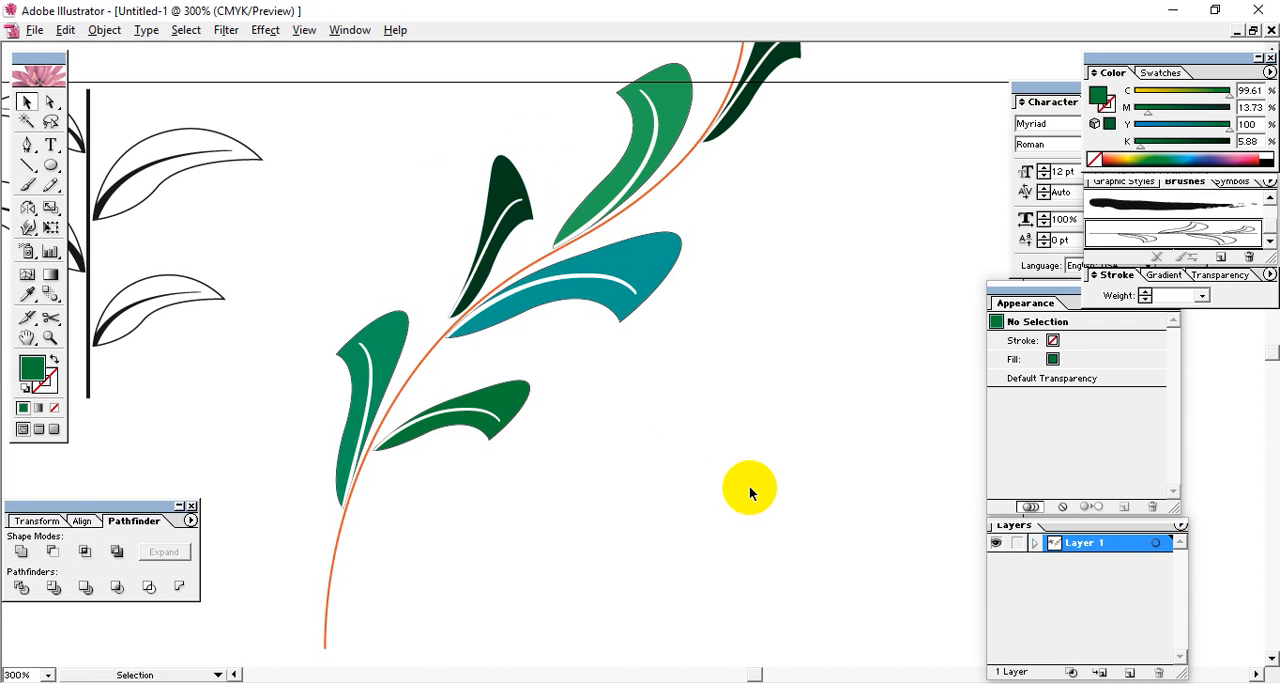
# Draw a small, narrow upright green ellipse just above and left of the stem's upper end.
pyautogui.press('space')
pyautogui.moveTo(715, 330); pyautogui.dragTo(647, 511)
pyautogui.moveTo(848, 305); pyautogui.dragTo(782, 416)
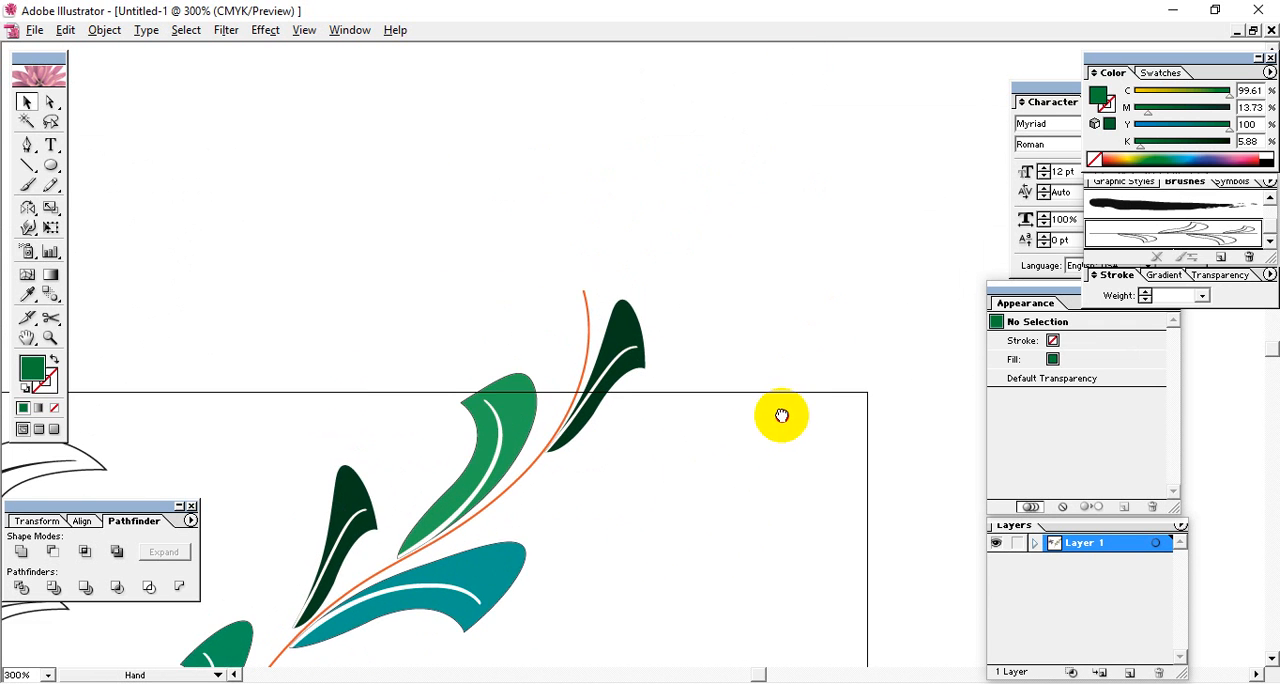
pyautogui.moveTo(746, 334); pyautogui.dragTo(724, 286)
pyautogui.moveTo(719, 208); pyautogui.dragTo(620, 206)
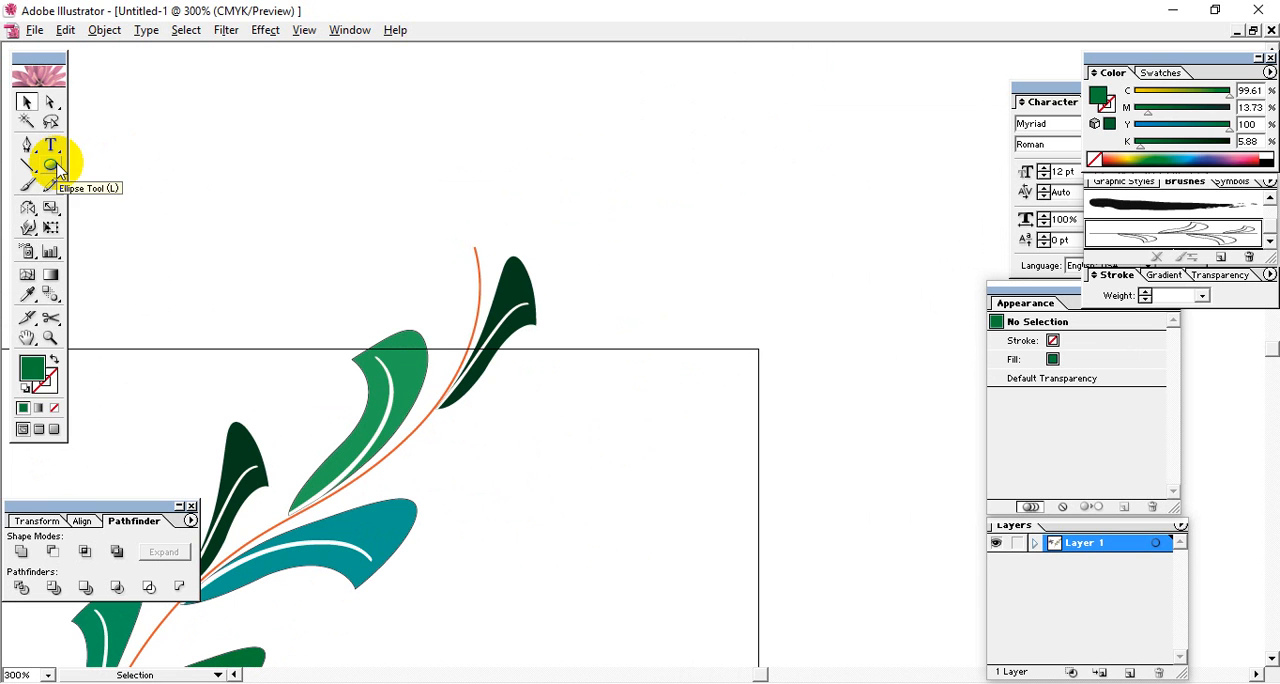
pyautogui.click(52, 165)
pyautogui.moveTo(417, 180); pyautogui.dragTo(449, 248)
# Reshape the ellipse's upper end into a point with the Direct Selection tool to form a bud.
pyautogui.click(50, 101)
pyautogui.click(443, 160)
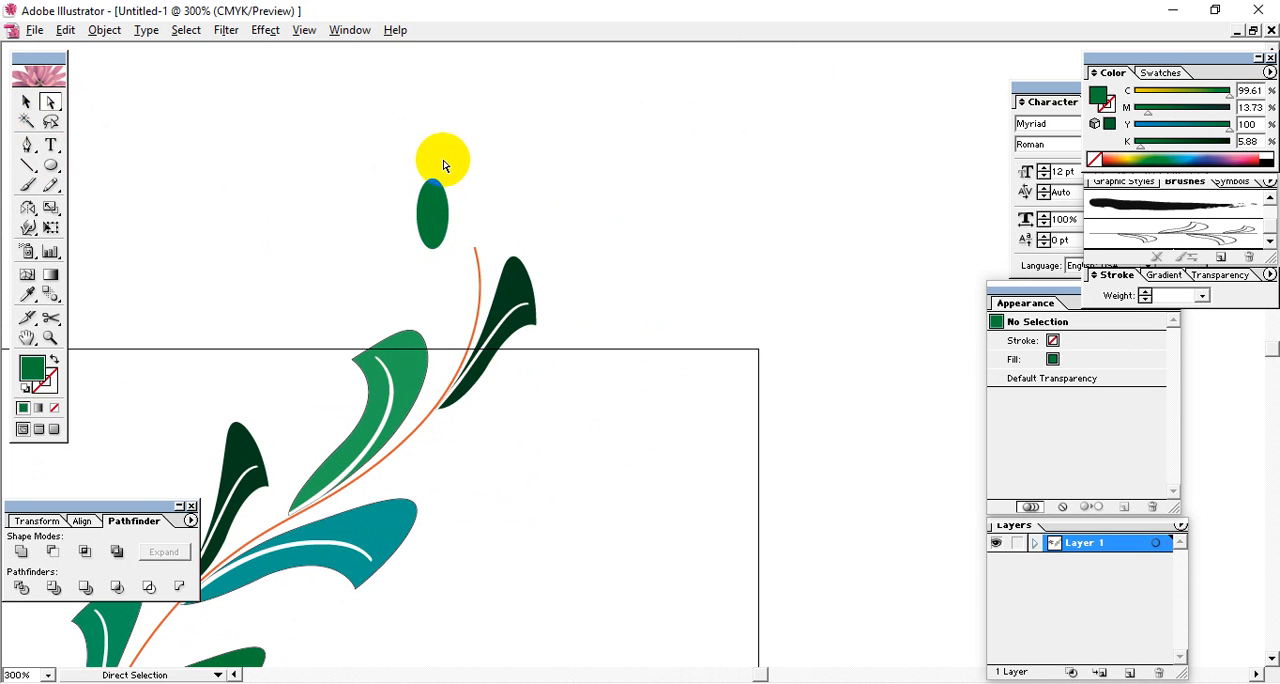
pyautogui.moveTo(390, 148); pyautogui.dragTo(440, 183)
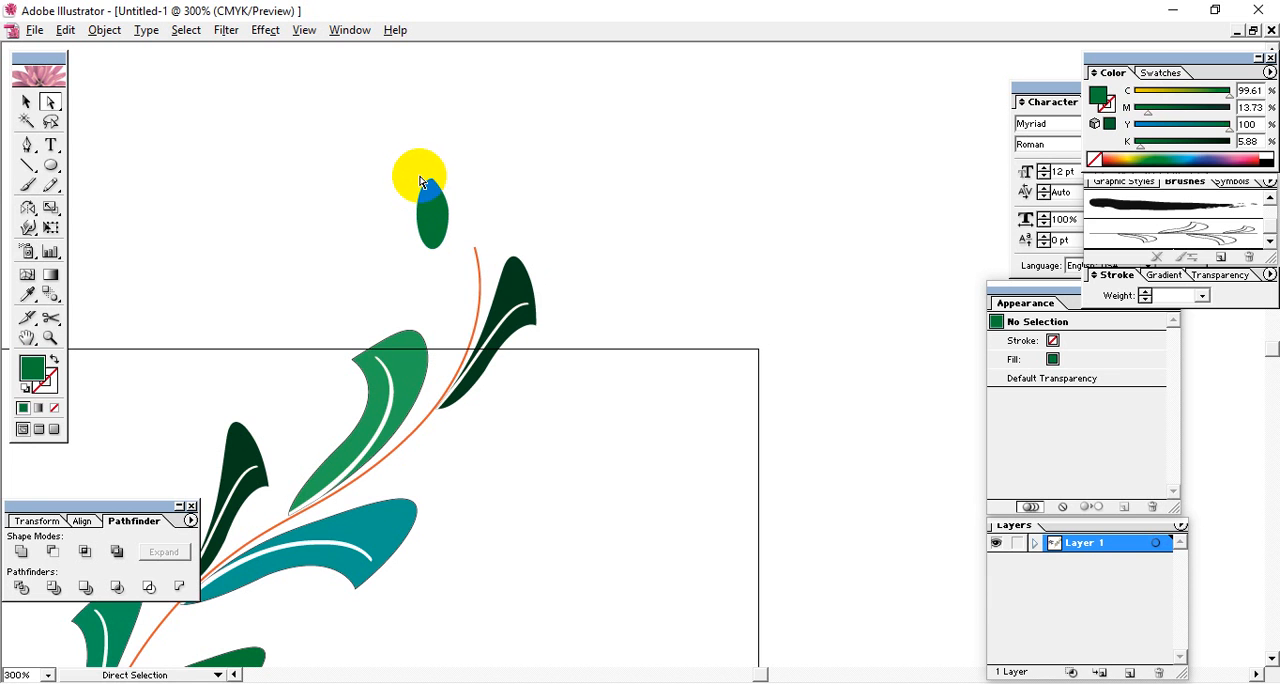
pyautogui.click(437, 192)
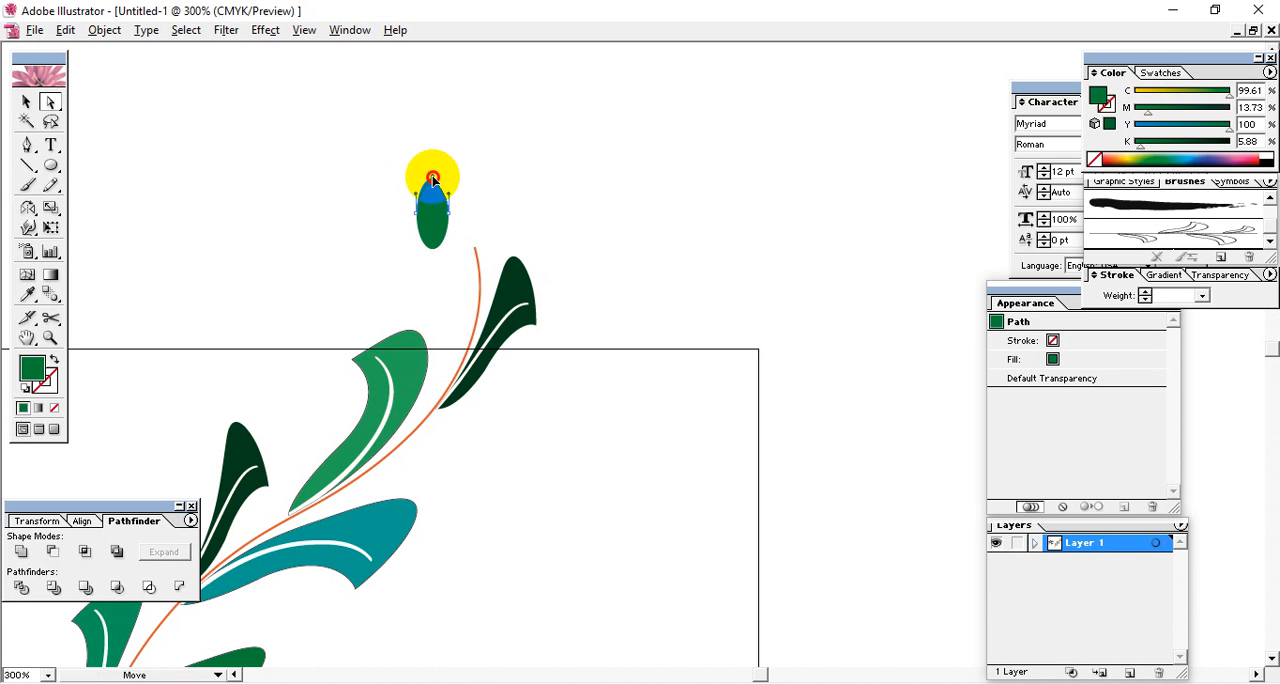
pyautogui.click(429, 269)
# Move the bud onto the stem's upper end and reselect it there.
pyautogui.moveTo(440, 238); pyautogui.dragTo(478, 240)
pyautogui.click(606, 183)
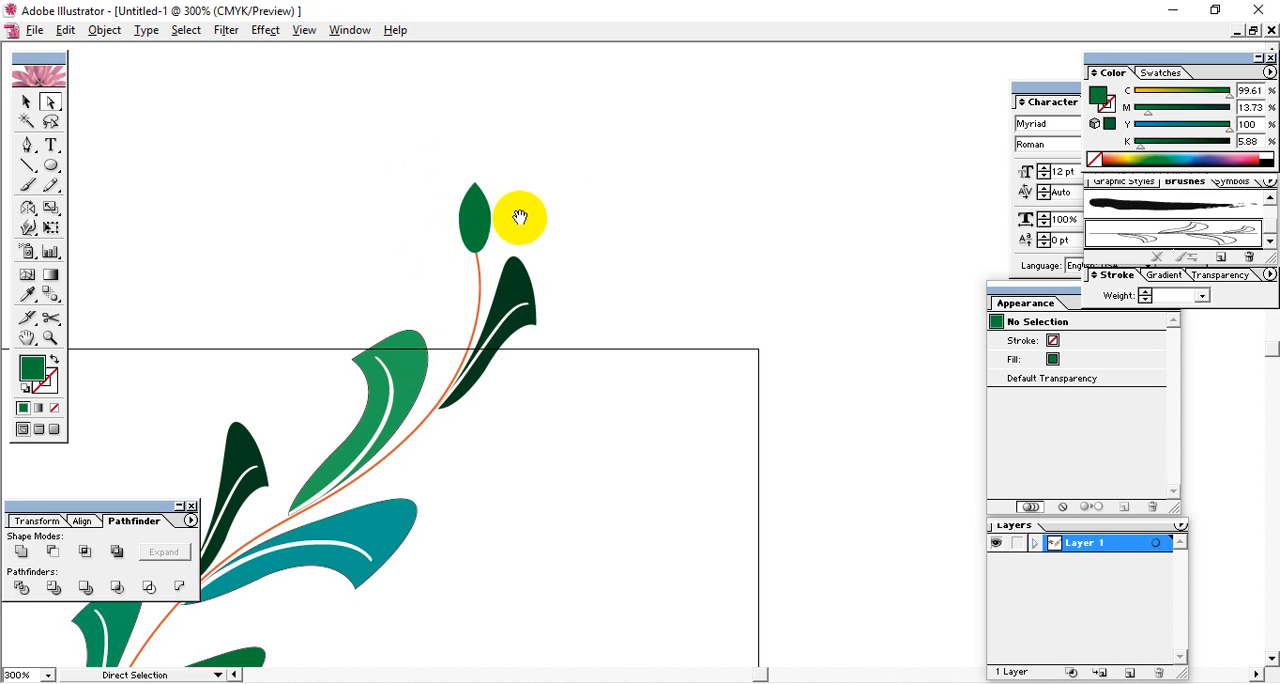
pyautogui.moveTo(564, 226); pyautogui.dragTo(682, 218)
pyautogui.click(596, 182)
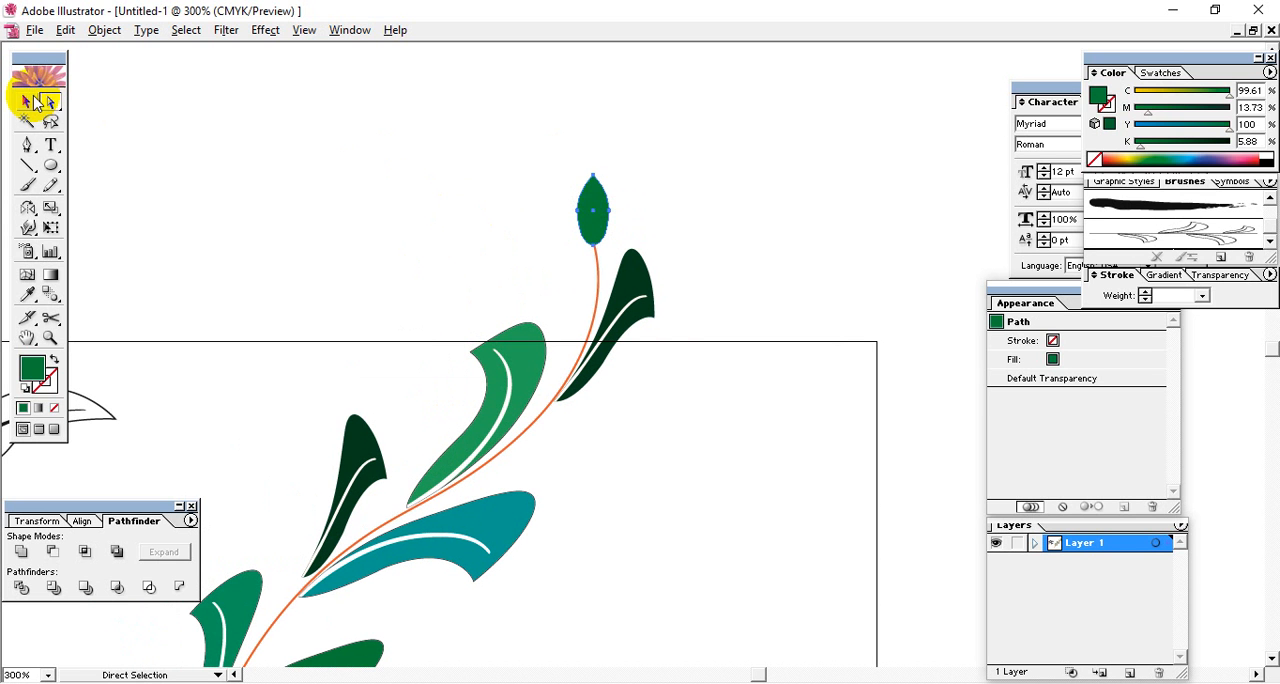
# Stretch the bud upward into a taller shape, rotate it slightly counterclockwise and settle its base on the stem's upper end.
pyautogui.click(27, 101)
pyautogui.moveTo(592, 176); pyautogui.dragTo(593, 122)
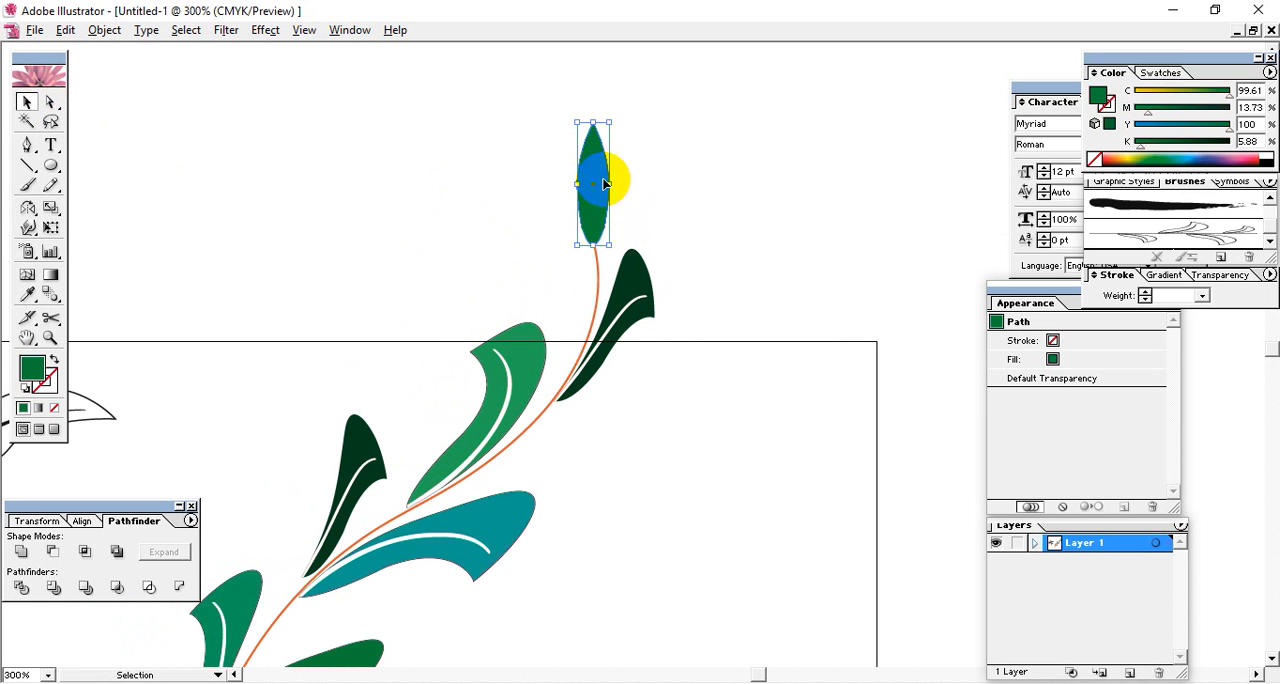
pyautogui.moveTo(592, 184); pyautogui.dragTo(603, 220)
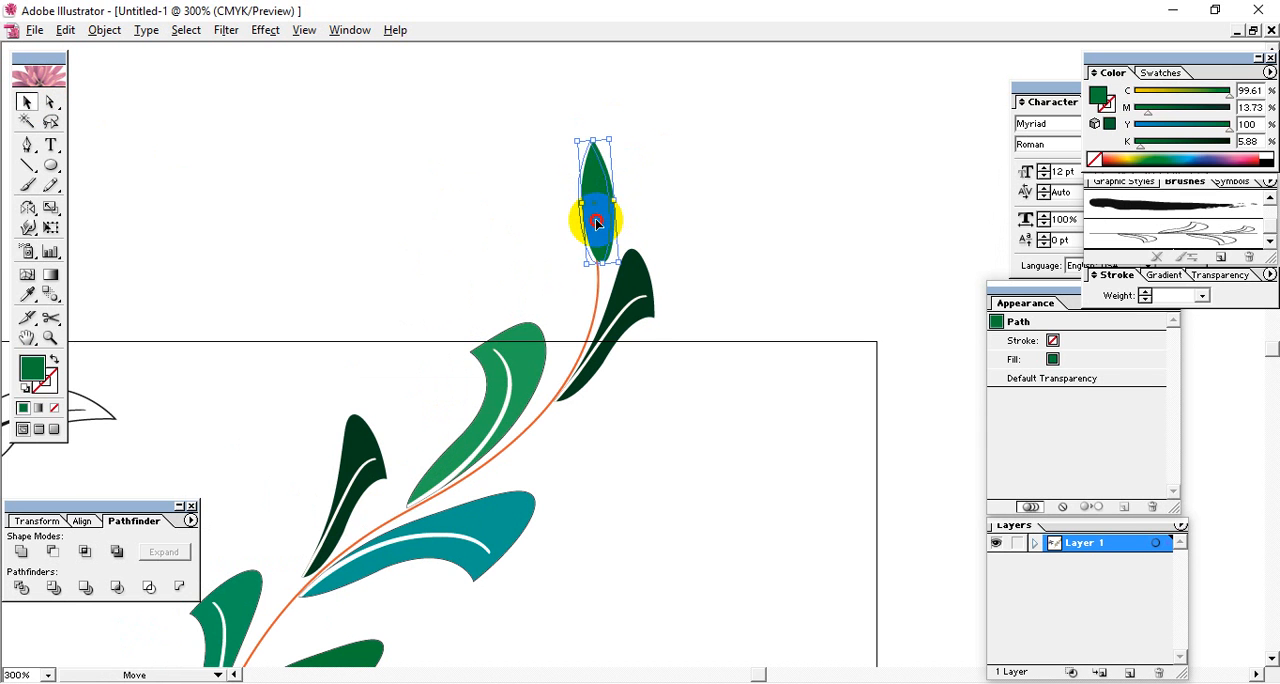
pyautogui.click(600, 422)
# Group the stem, all the coloured leaves and the bud into a single object.
pyautogui.moveTo(626, 493); pyautogui.dragTo(632, 344)
pyautogui.hotkey('ctrl', '-')
pyautogui.hotkey('ctrl', '-')
pyautogui.moveTo(735, 560); pyautogui.dragTo(373, 157)
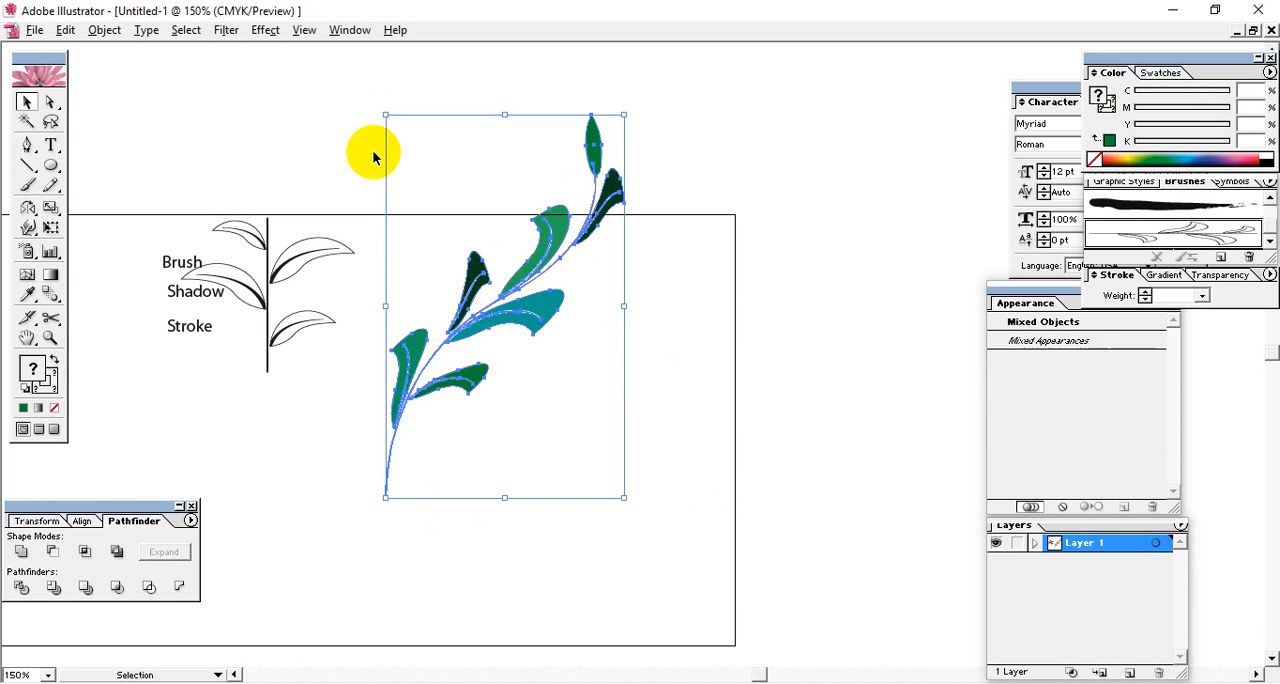
pyautogui.hotkey('ctrl', 'g')
pyautogui.click(654, 276)
# Move the grouped coloured branch to the right so it crosses the artboard's right edge.
pyautogui.moveTo(679, 463); pyautogui.dragTo(475, 206)
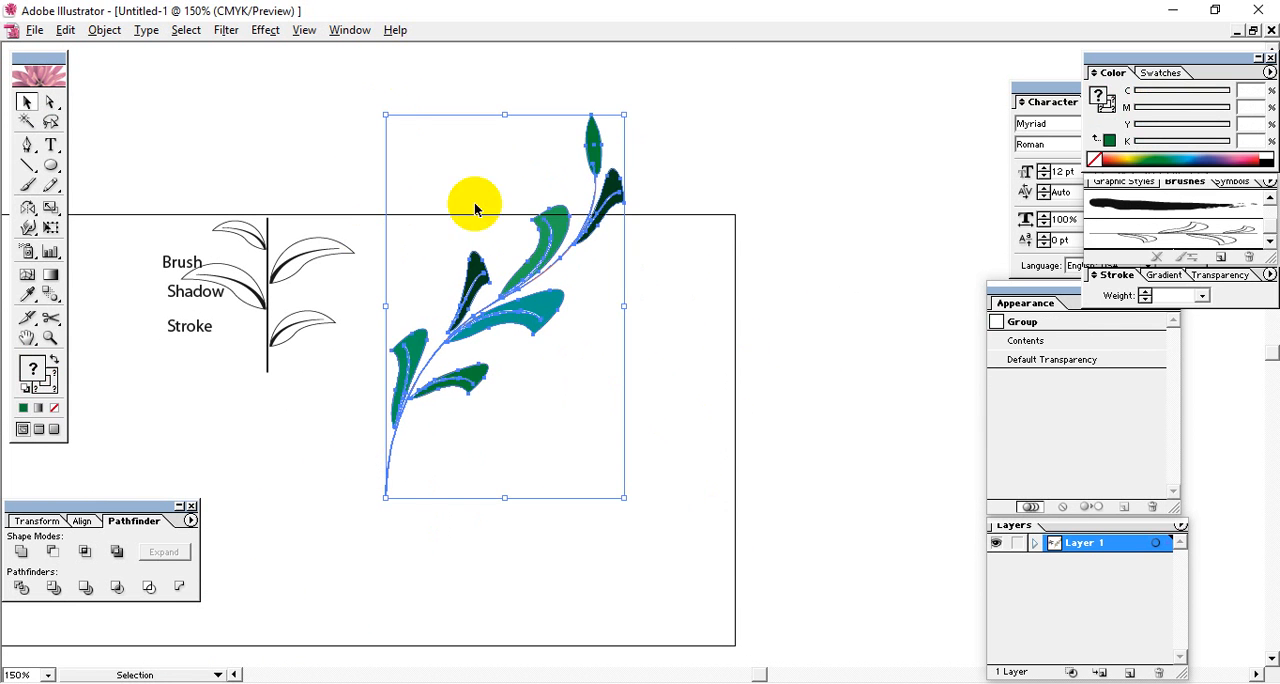
pyautogui.moveTo(563, 323); pyautogui.dragTo(706, 323)
pyautogui.click(454, 296)
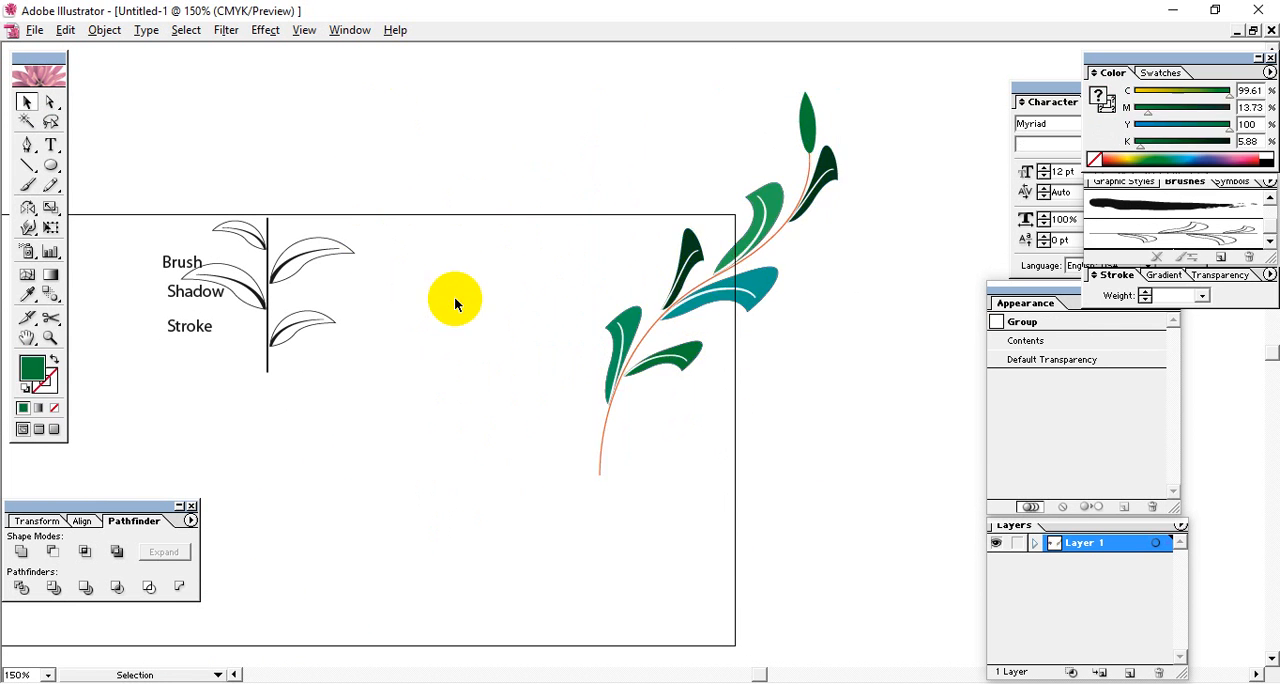
# Delete the black outline branch beside the Brush, Shadow and Stroke labels.
pyautogui.moveTo(184, 354); pyautogui.dragTo(92, 414)
pyautogui.click(461, 349)
pyautogui.moveTo(369, 157); pyautogui.dragTo(302, 398)
pyautogui.press('Delete')
pyautogui.press('space')
pyautogui.moveTo(591, 258); pyautogui.dragTo(533, 250)
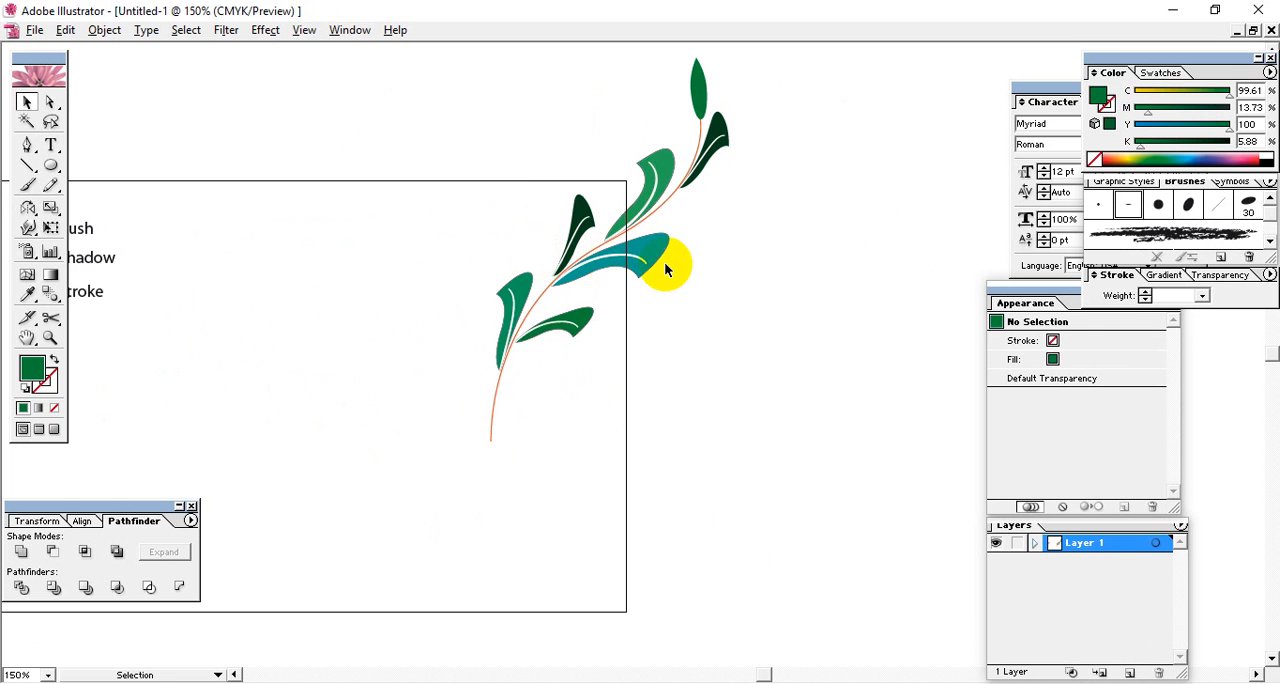
pyautogui.moveTo(726, 351); pyautogui.dragTo(662, 349)
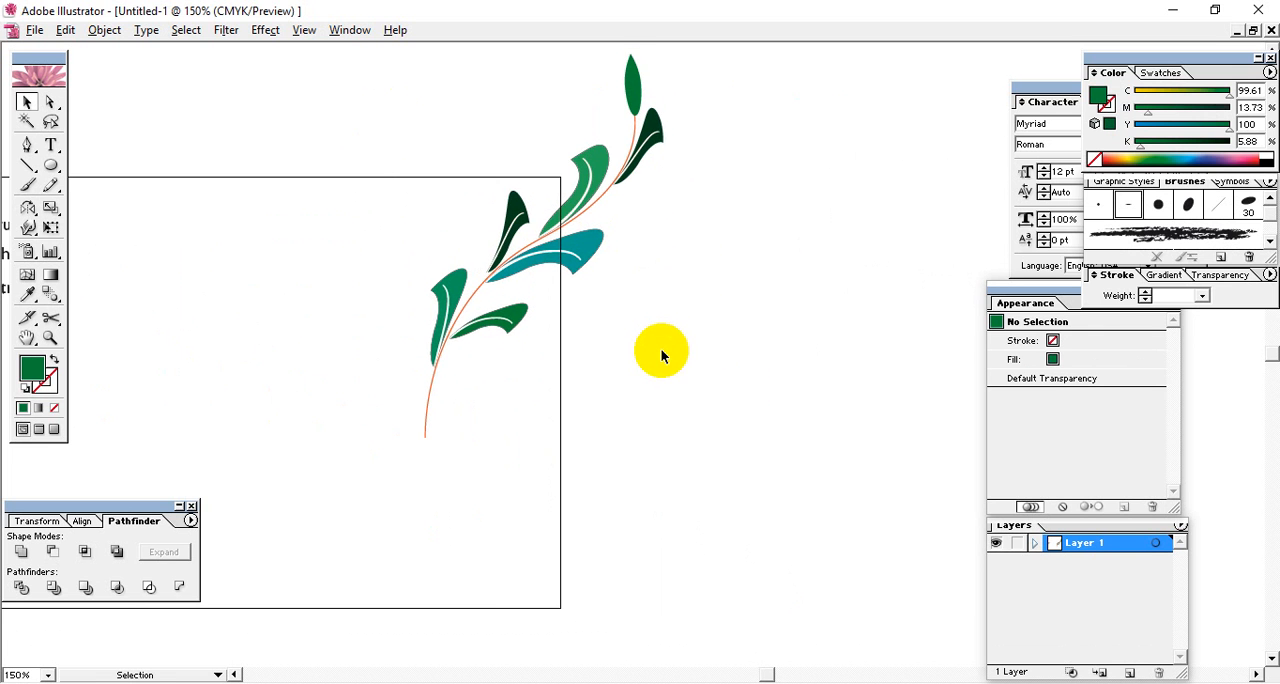
pyautogui.press('space')
pyautogui.moveTo(643, 265); pyautogui.dragTo(753, 426)
pyautogui.moveTo(557, 388); pyautogui.dragTo(594, 289)
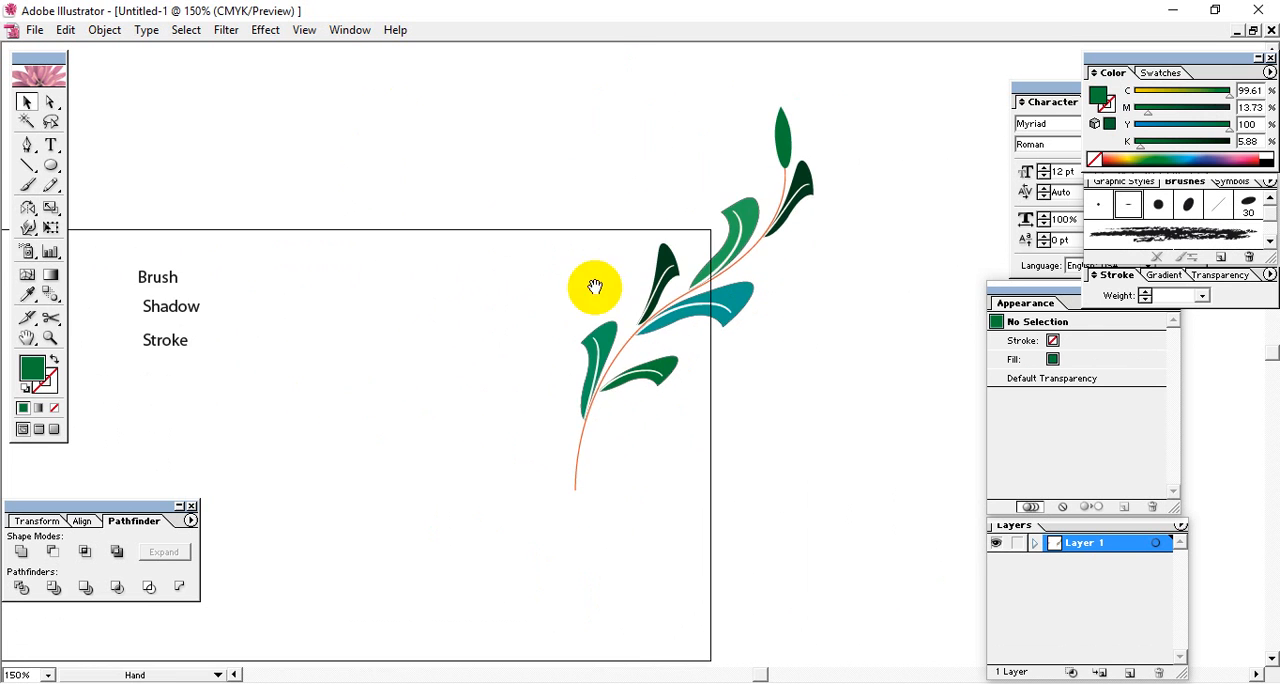
pyautogui.moveTo(420, 292); pyautogui.dragTo(457, 331)
# Place a copy of the Brush label above the artboard, change its text to "Pattern" and shift it up and left.
pyautogui.click(218, 316)
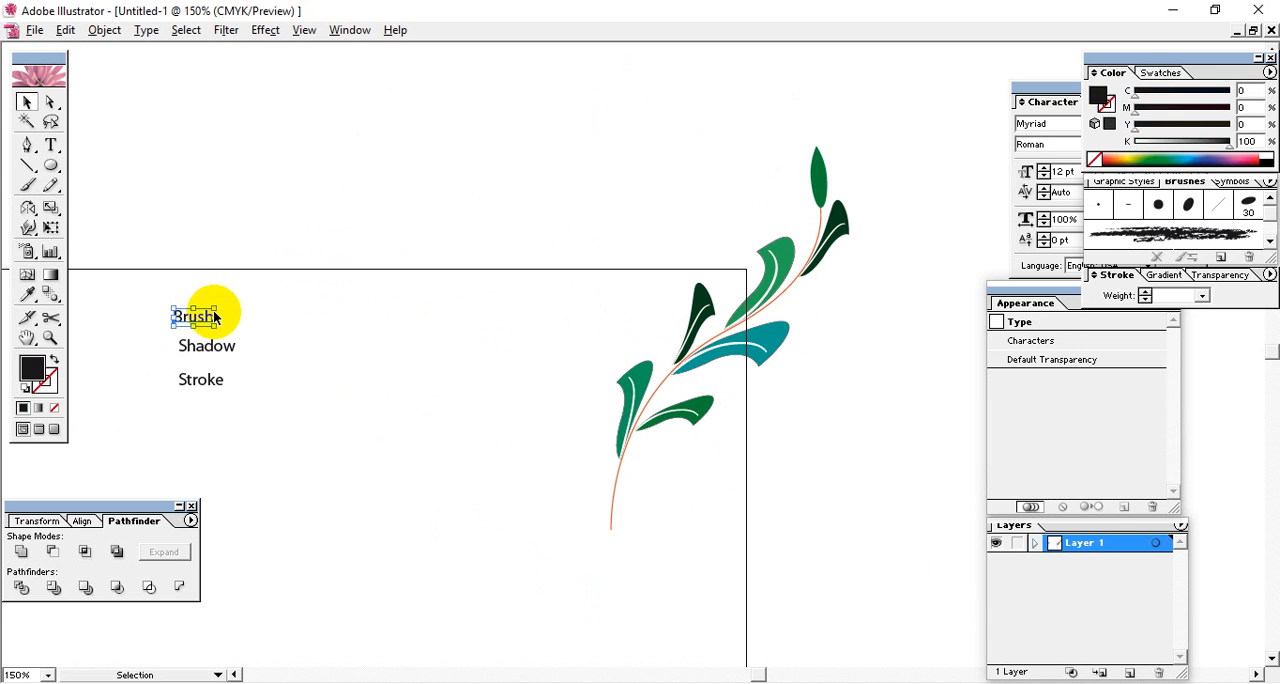
pyautogui.moveTo(214, 317); pyautogui.dragTo(260, 212)
pyautogui.doubleClick(260, 204)
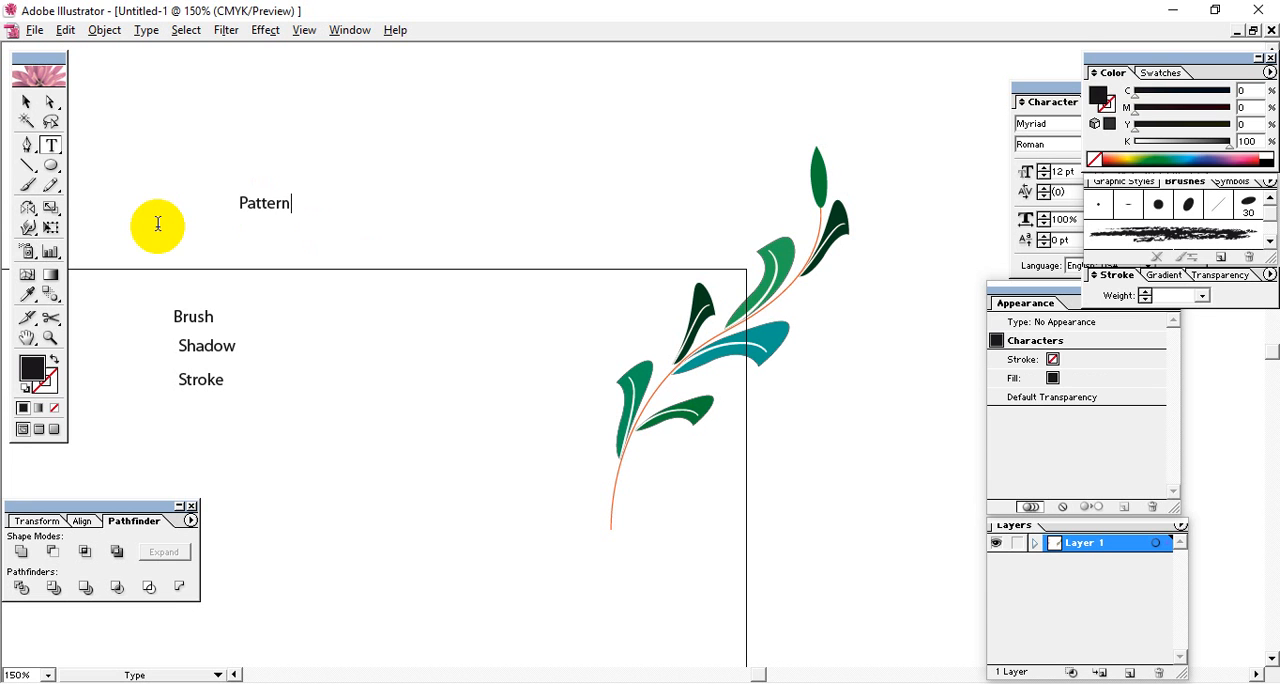
pyautogui.click(26, 103)
pyautogui.click(254, 216)
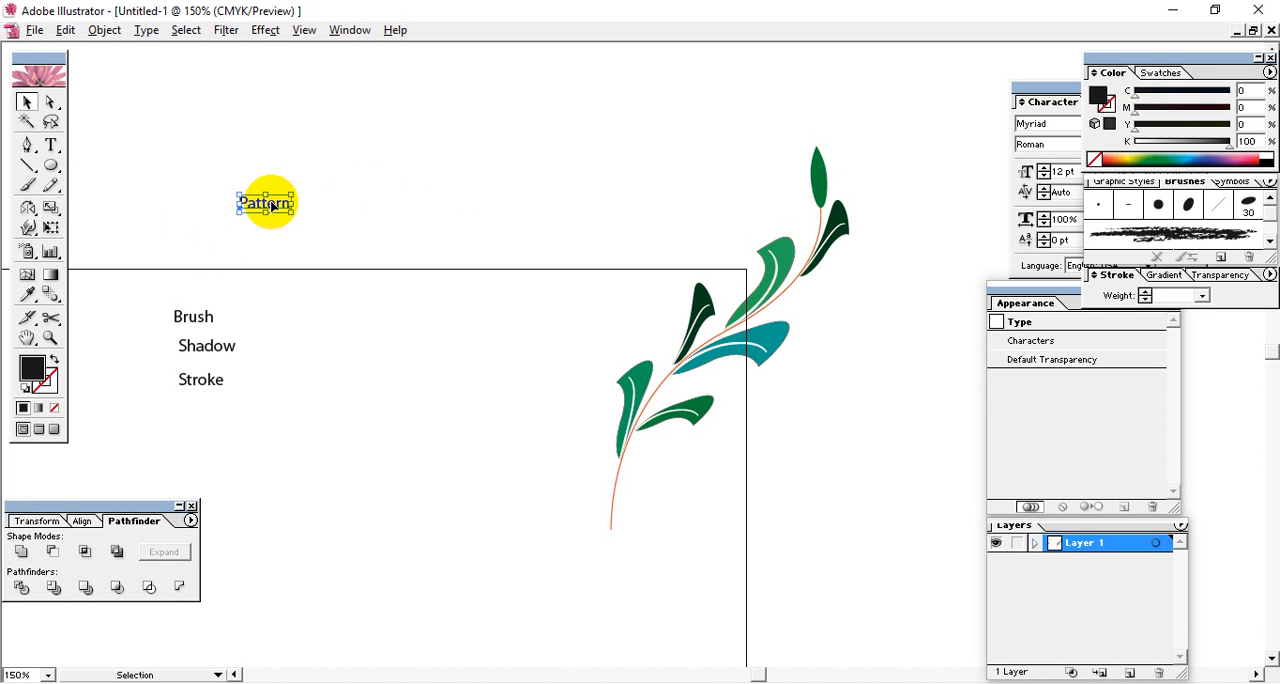
pyautogui.moveTo(271, 202); pyautogui.dragTo(218, 218)
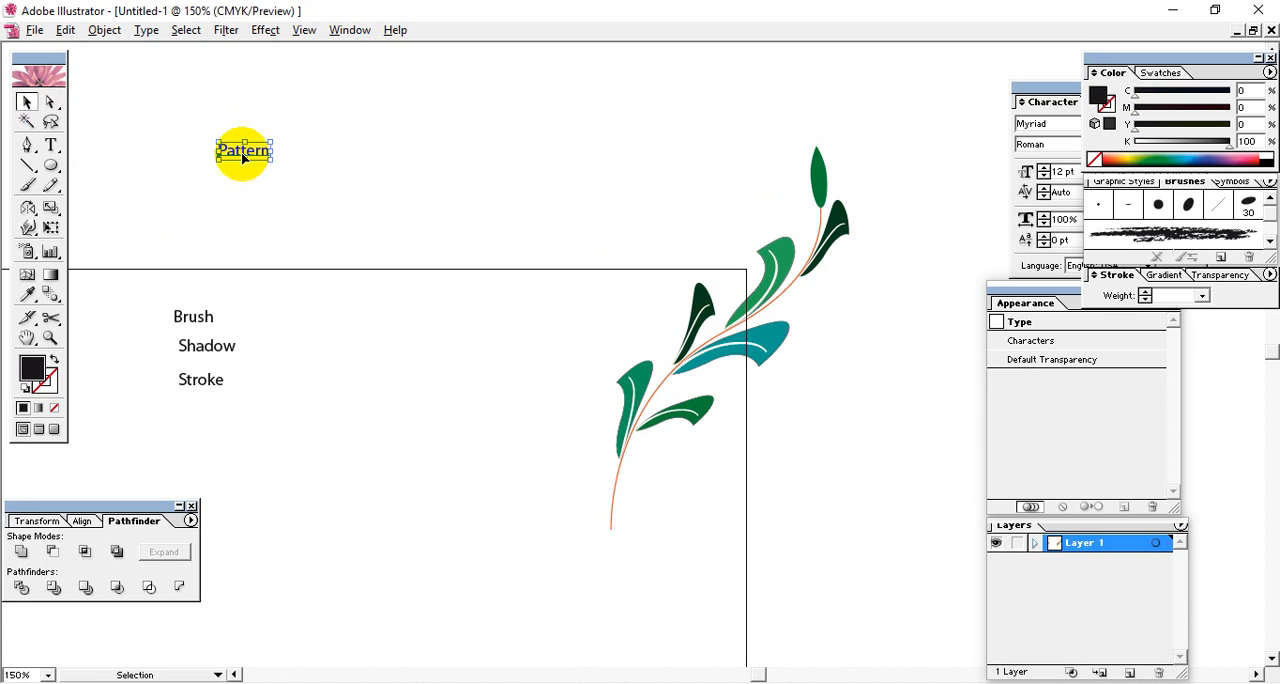
# Delete the Pattern label above the artboard.
pyautogui.doubleClick(247, 152)
pyautogui.moveTo(280, 152); pyautogui.dragTo(200, 158)
pyautogui.click(27, 103)
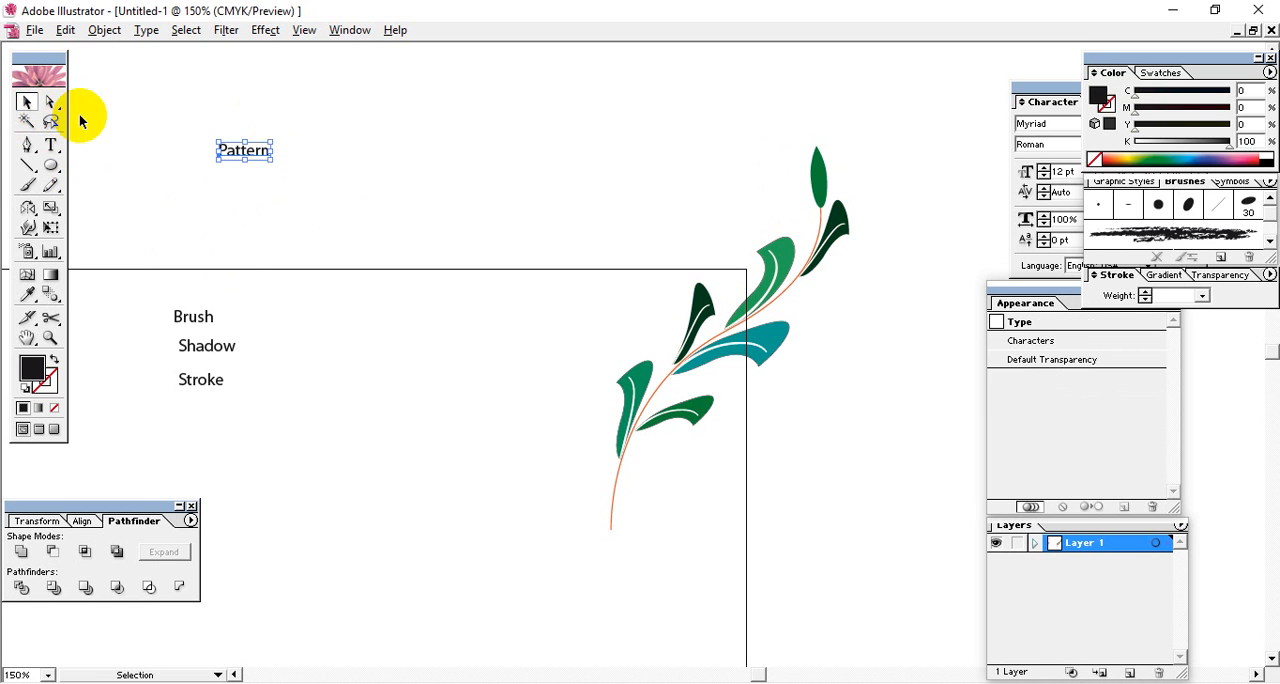
pyautogui.click(543, 229)
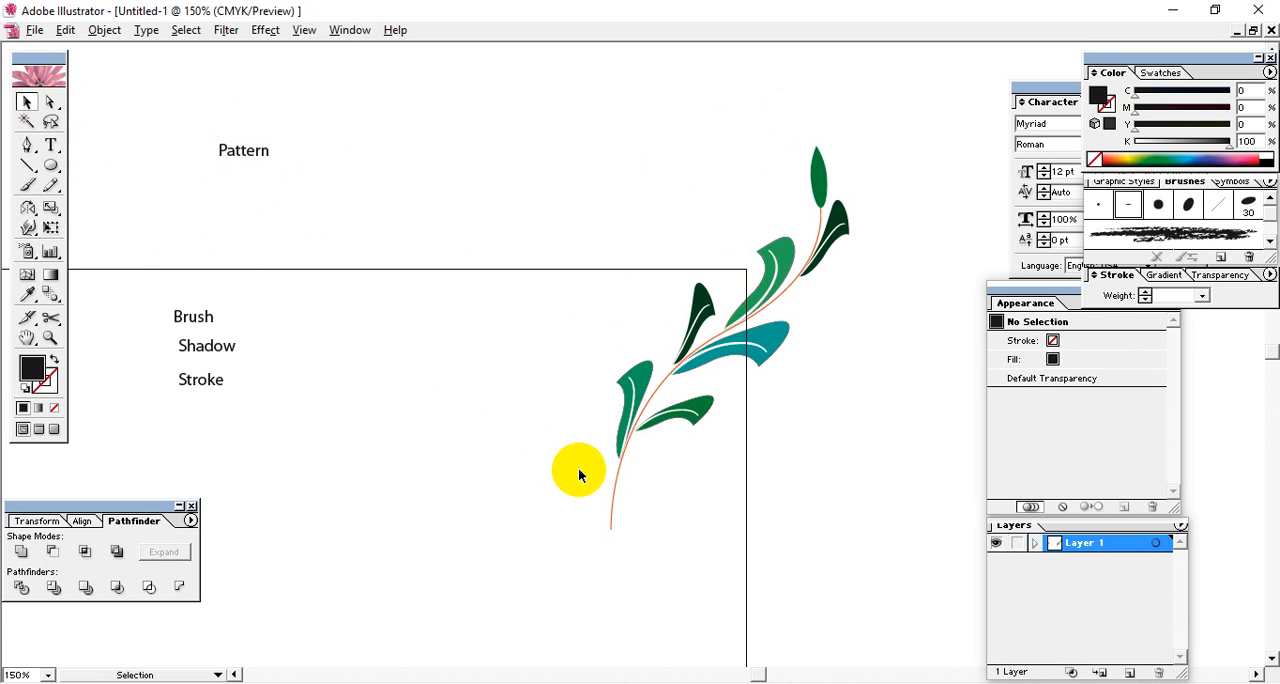
pyautogui.click(255, 151)
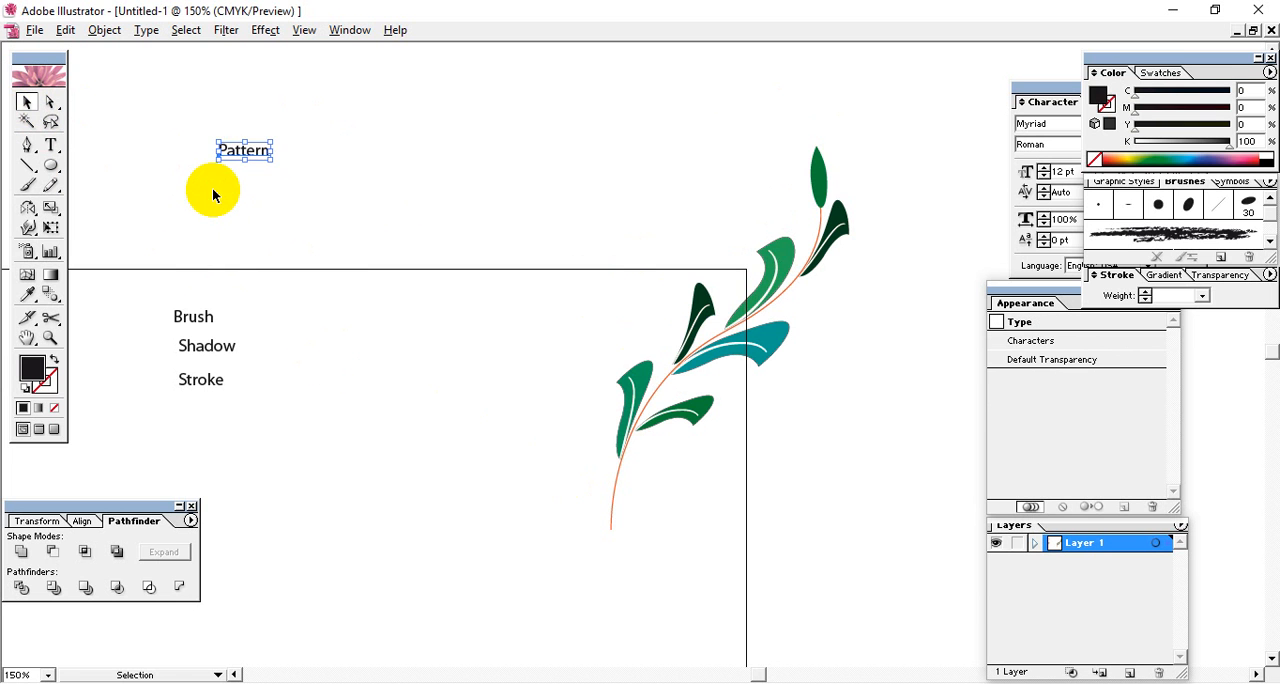
pyautogui.press('Delete')
pyautogui.moveTo(701, 407); pyautogui.dragTo(620, 362)
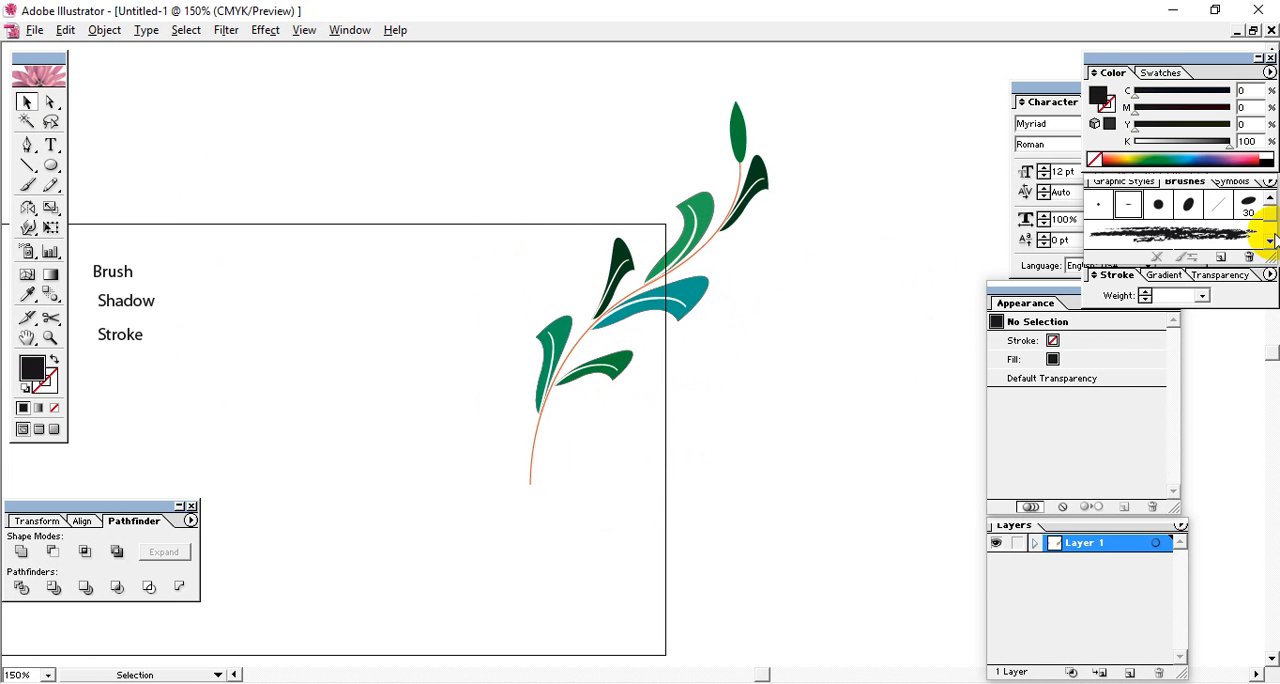
pyautogui.click(1270, 241)
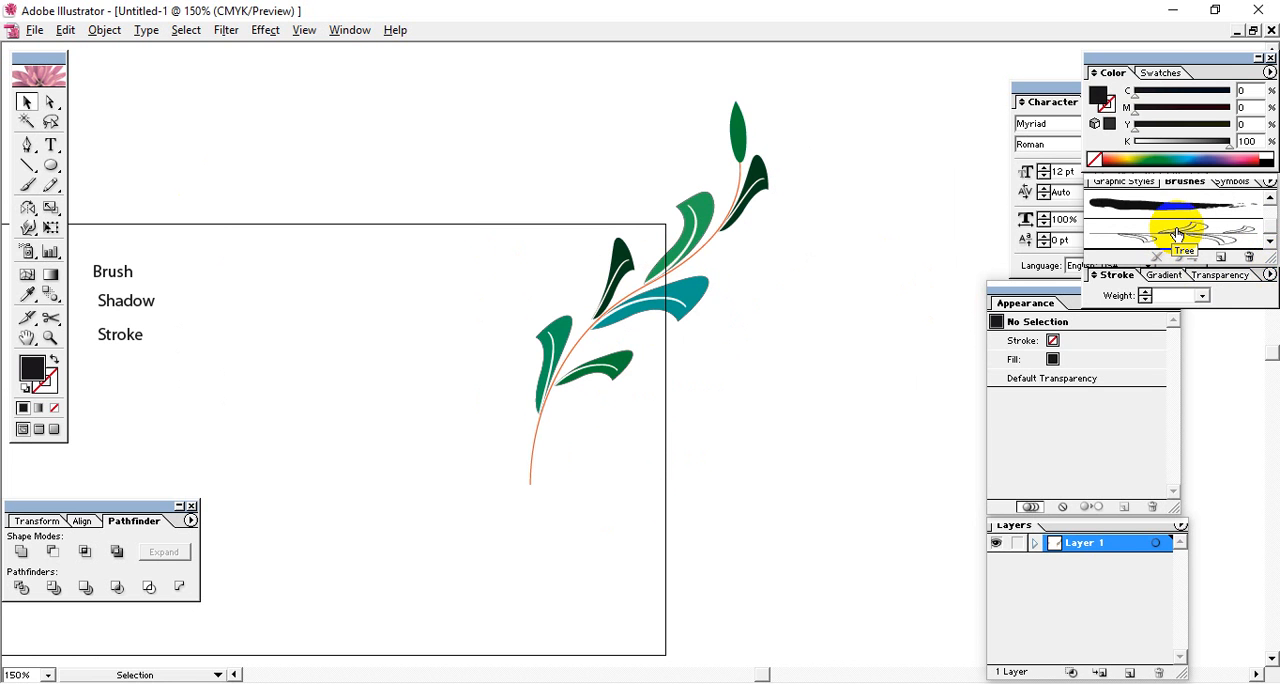
pyautogui.moveTo(505, 590)
pyautogui.mouseDown()
pyautogui.moveTo(586, 458)
pyautogui.moveTo(604, 318)
pyautogui.moveTo(686, 464)
pyautogui.moveTo(662, 248)
pyautogui.mouseUp()
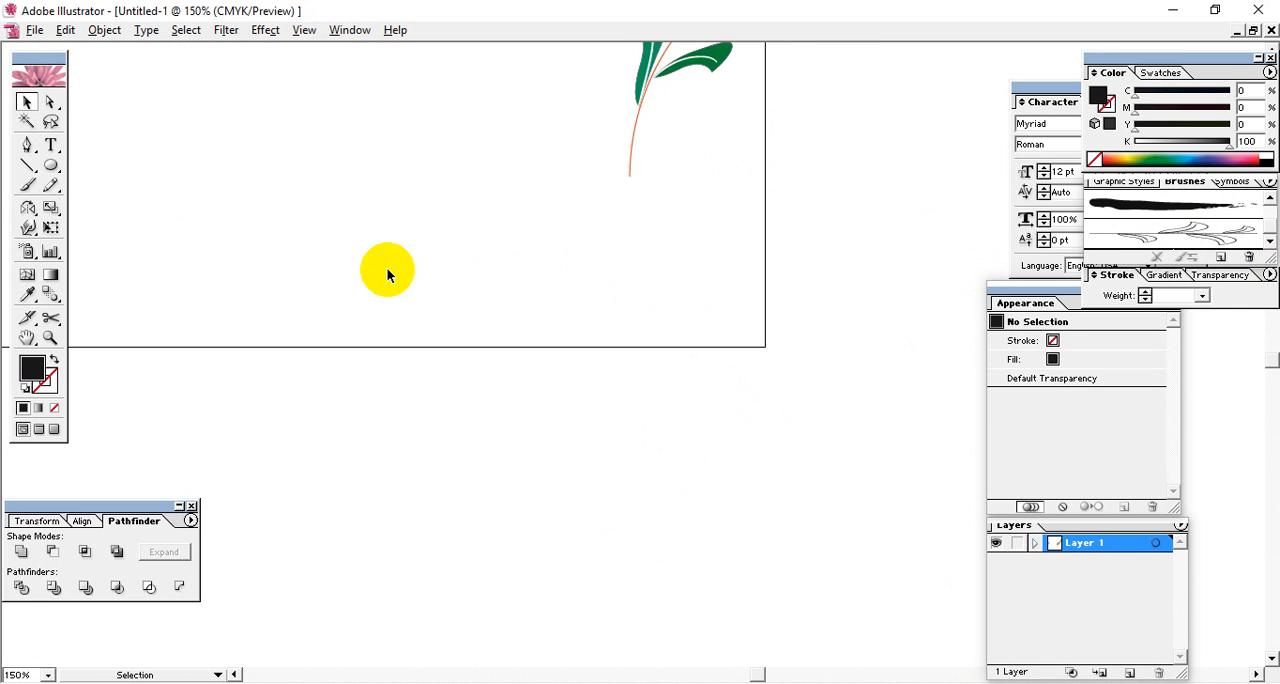
pyautogui.click(51, 145)
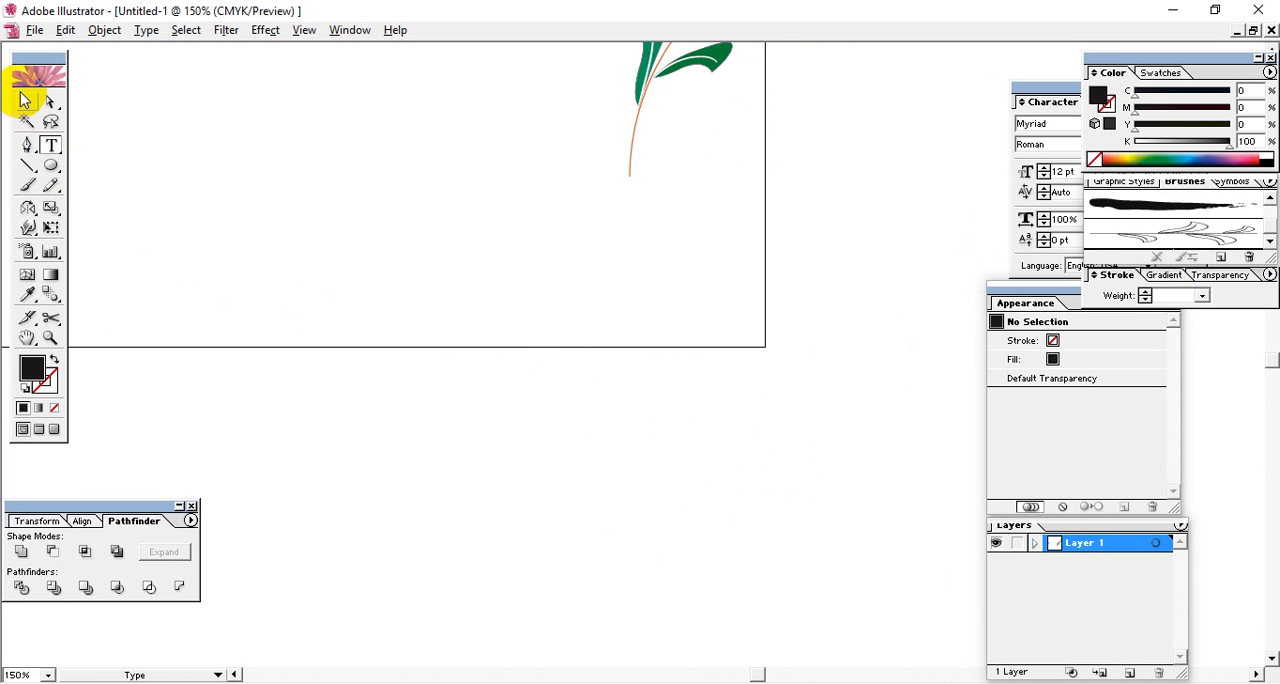
pyautogui.click(25, 100)
pyautogui.press('space')
pyautogui.moveTo(417, 266)
pyautogui.mouseDown()
pyautogui.moveTo(542, 483)
pyautogui.moveTo(349, 249)
pyautogui.moveTo(460, 340)
pyautogui.moveTo(491, 429)
pyautogui.moveTo(470, 460)
pyautogui.moveTo(500, 358)
pyautogui.moveTo(591, 366)
pyautogui.moveTo(474, 409)
pyautogui.moveTo(511, 391)
pyautogui.moveTo(538, 449)
pyautogui.mouseUp()
pyautogui.moveTo(414, 398); pyautogui.dragTo(471, 298)
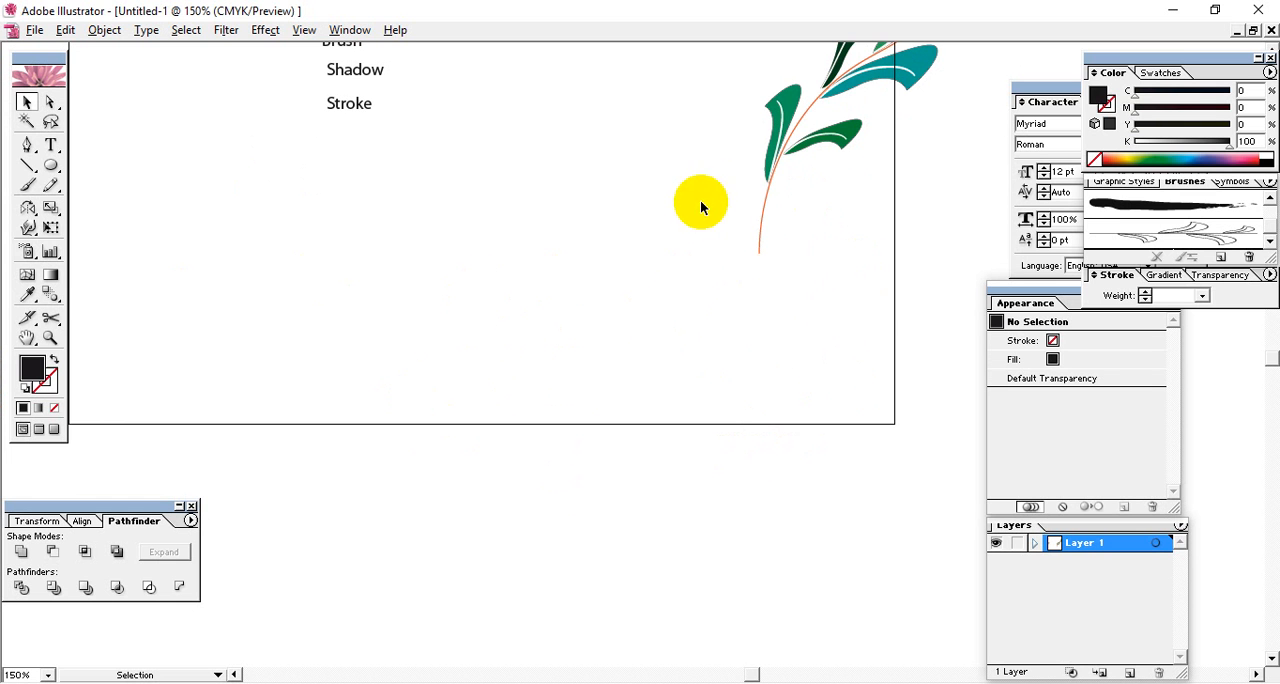
# Scale the grouped branch down to about half its size and move it into the artboard's upper-right corner.
pyautogui.moveTo(822, 284); pyautogui.dragTo(663, 424)
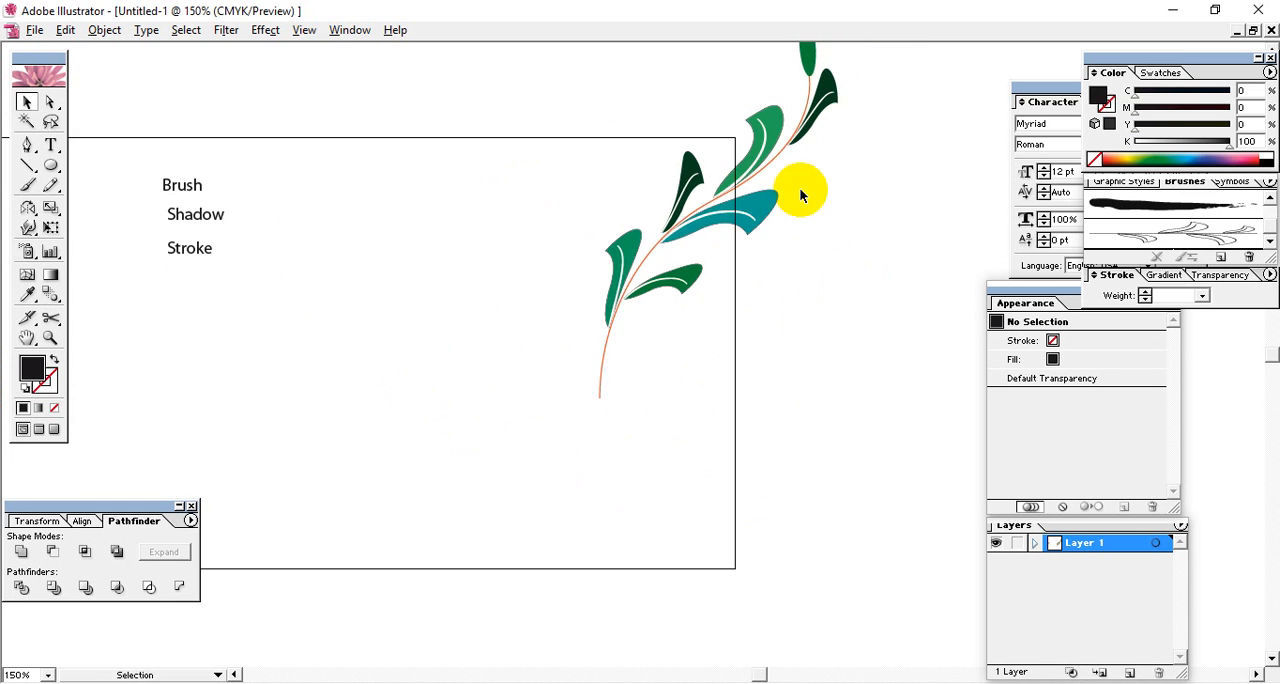
pyautogui.moveTo(645, 68); pyautogui.dragTo(503, 460)
pyautogui.moveTo(765, 202); pyautogui.dragTo(540, 341)
pyautogui.moveTo(613, 155); pyautogui.dragTo(554, 217)
pyautogui.click(592, 326)
pyautogui.moveTo(569, 352); pyautogui.dragTo(727, 283)
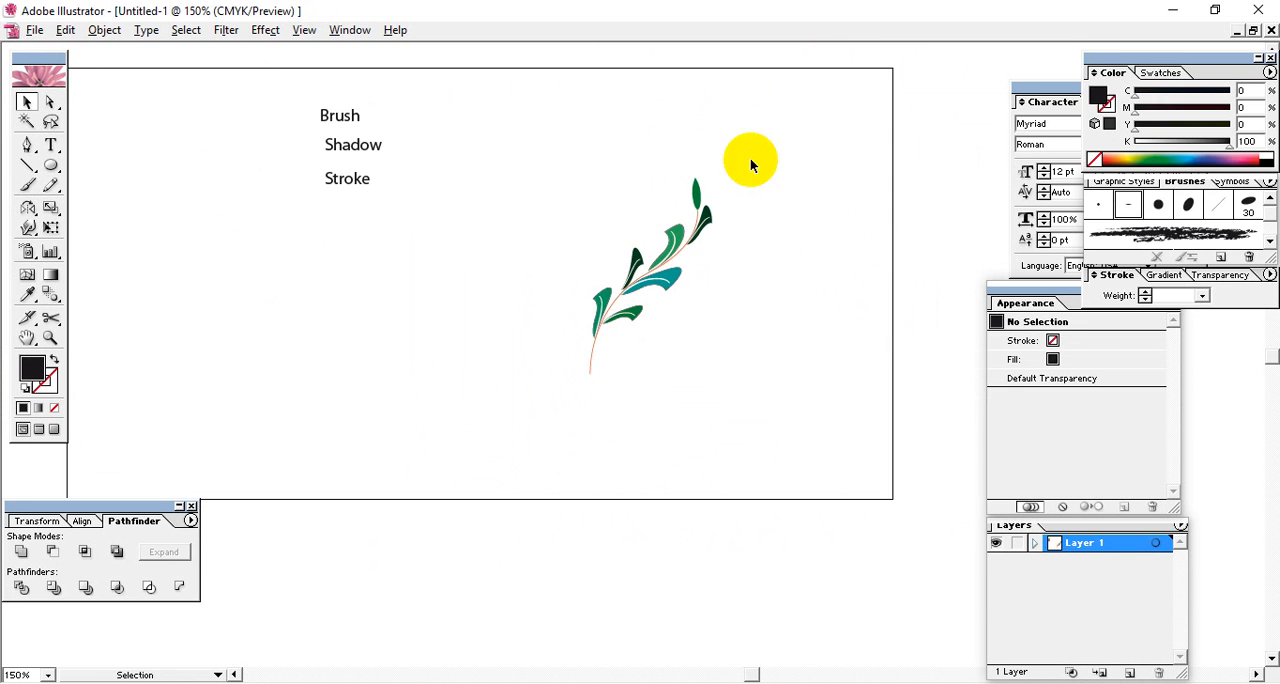
pyautogui.click(708, 235)
pyautogui.moveTo(680, 240); pyautogui.dragTo(828, 134)
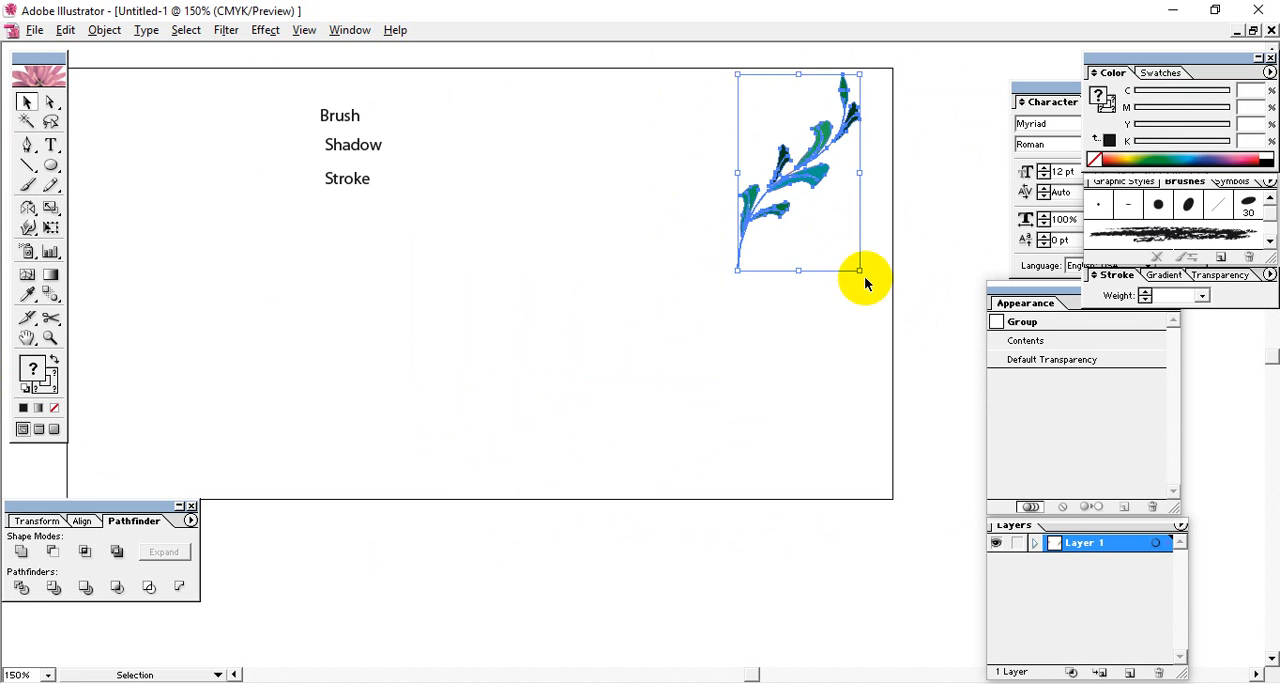
pyautogui.click(709, 366)
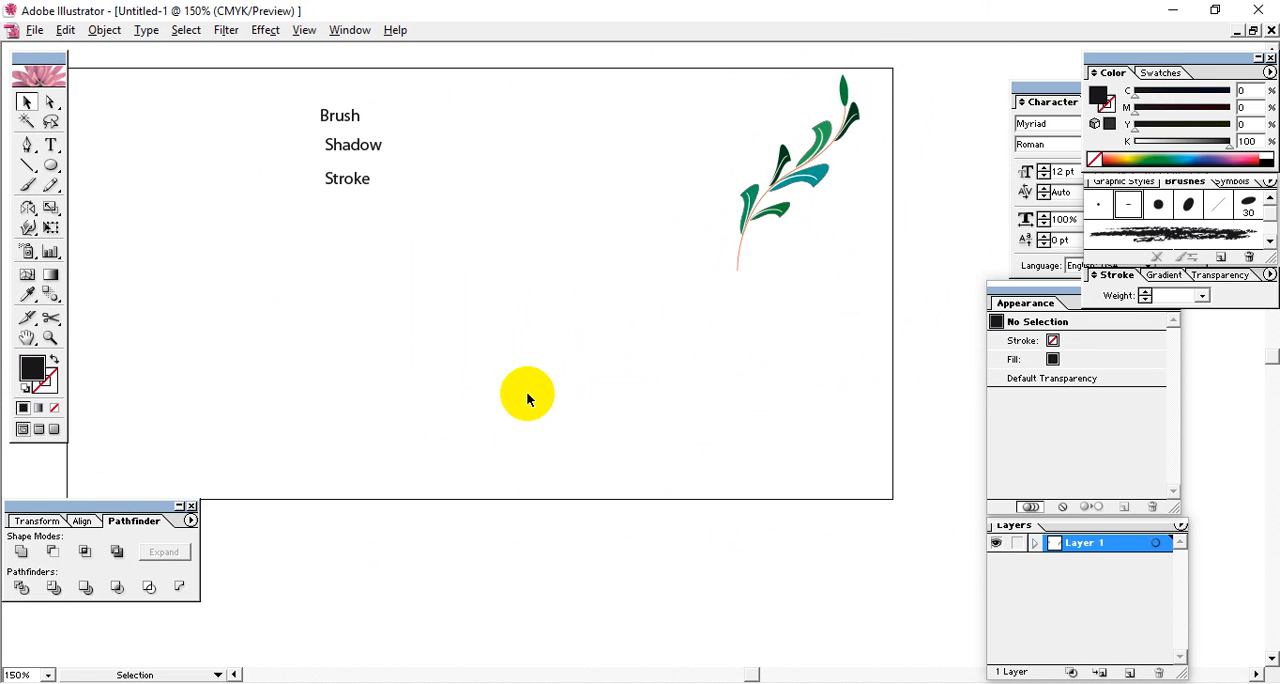
# Add the text "Knowledge" in the empty lower part of the artboard.
pyautogui.moveTo(409, 417); pyautogui.dragTo(216, 274)
pyautogui.click(52, 146)
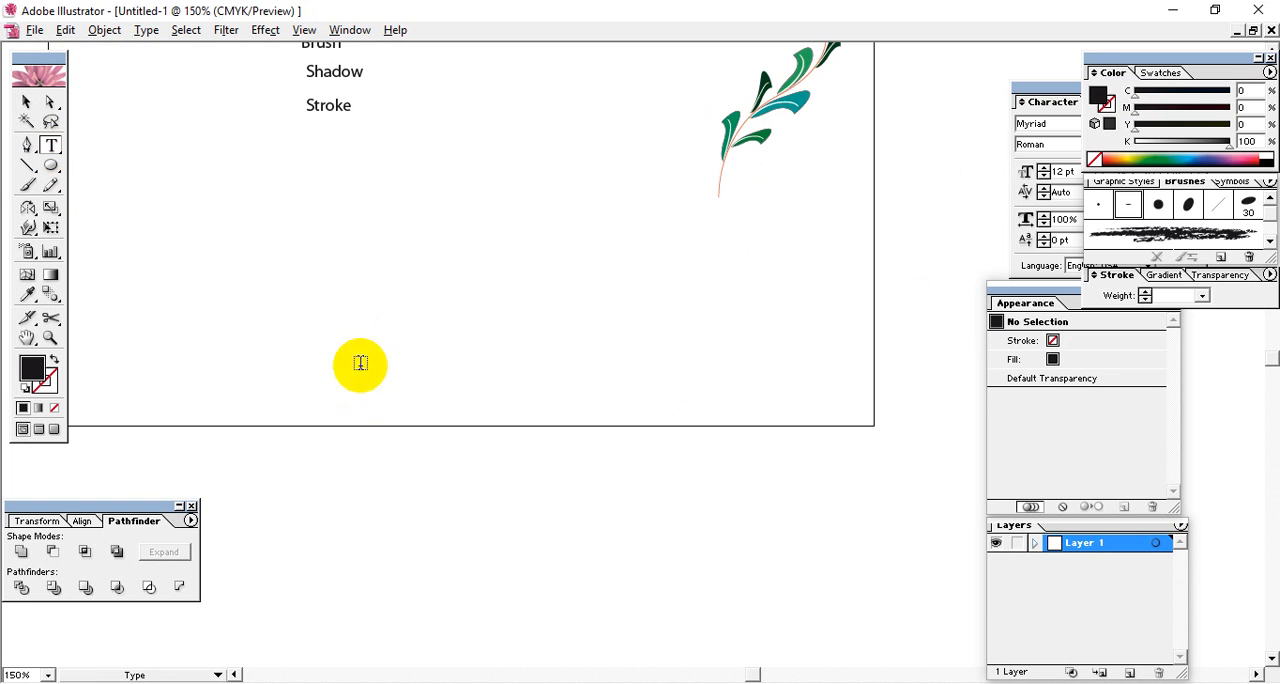
pyautogui.click(354, 347)
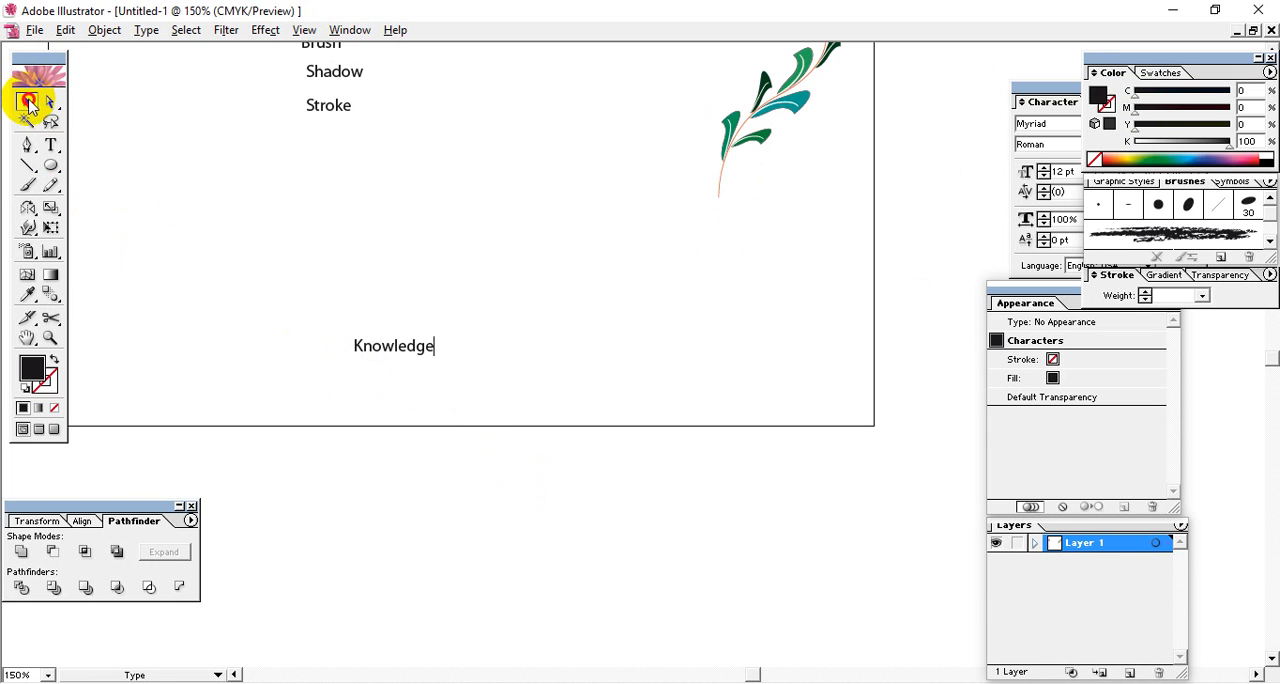
pyautogui.click(28, 103)
# Enlarge the Knowledge text to about 96 pt and position it across the lower part of the artboard.
pyautogui.moveTo(434, 355); pyautogui.dragTo(780, 484)
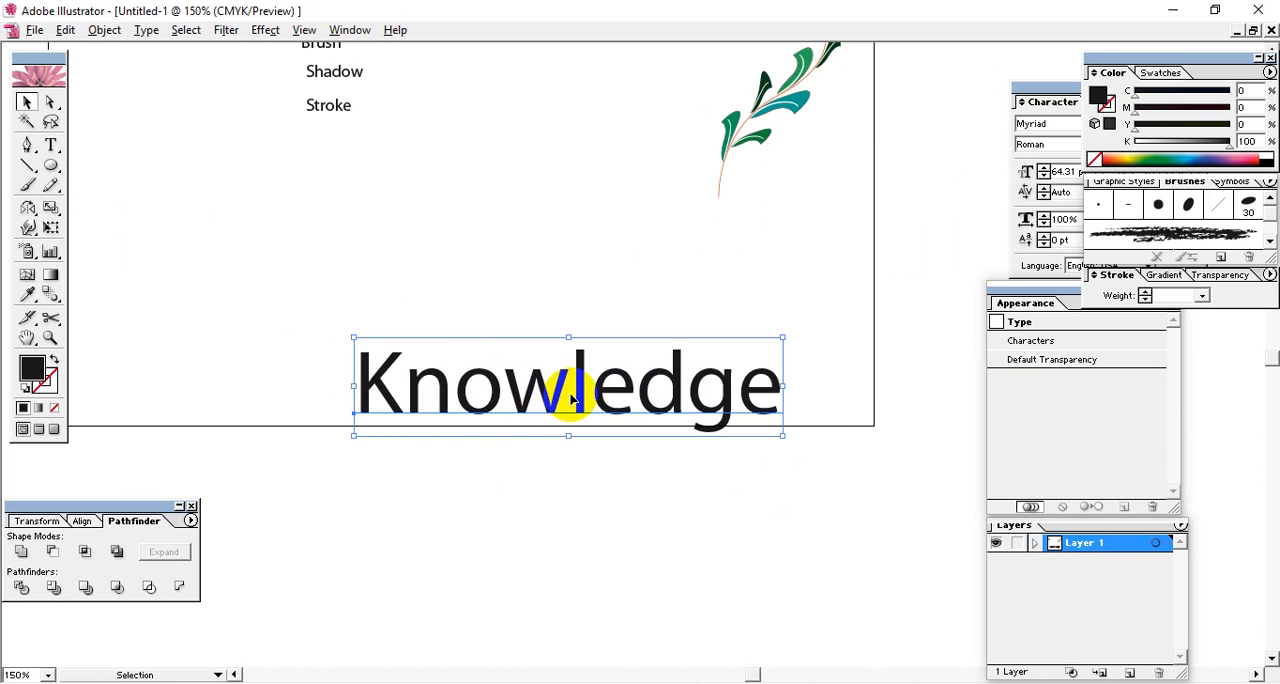
pyautogui.moveTo(571, 394); pyautogui.dragTo(483, 304)
pyautogui.moveTo(692, 344); pyautogui.dragTo(826, 434)
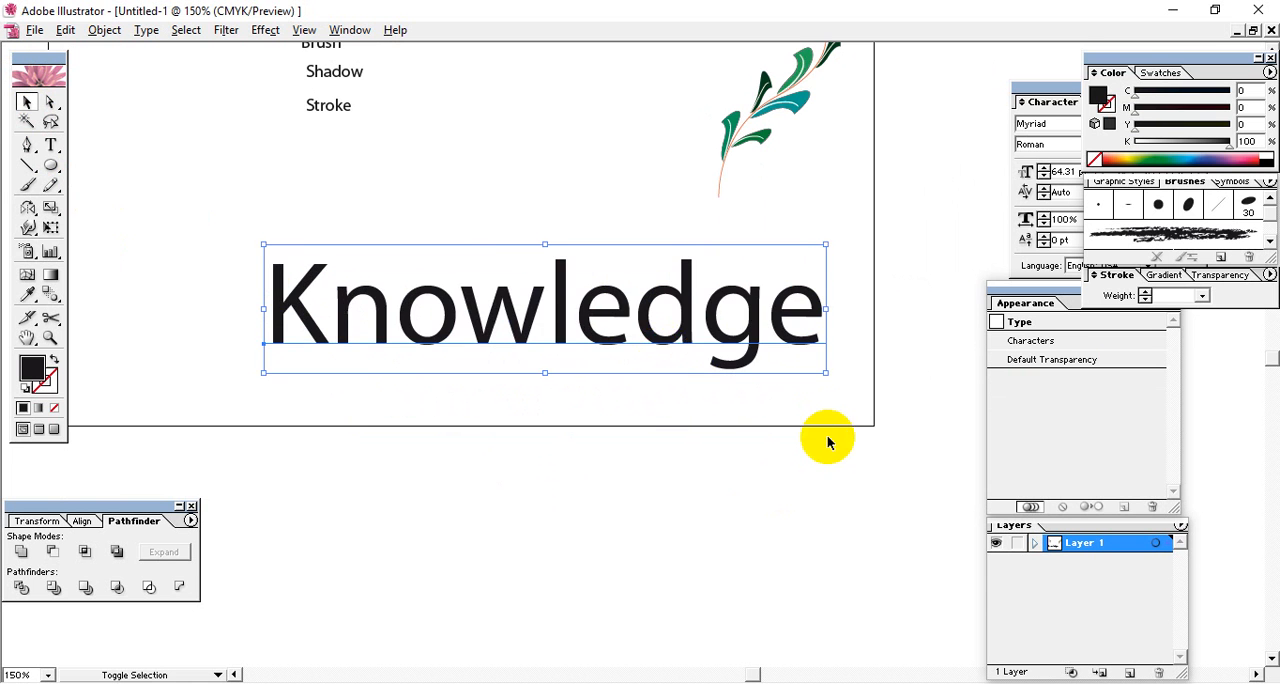
pyautogui.moveTo(677, 326); pyautogui.dragTo(551, 434)
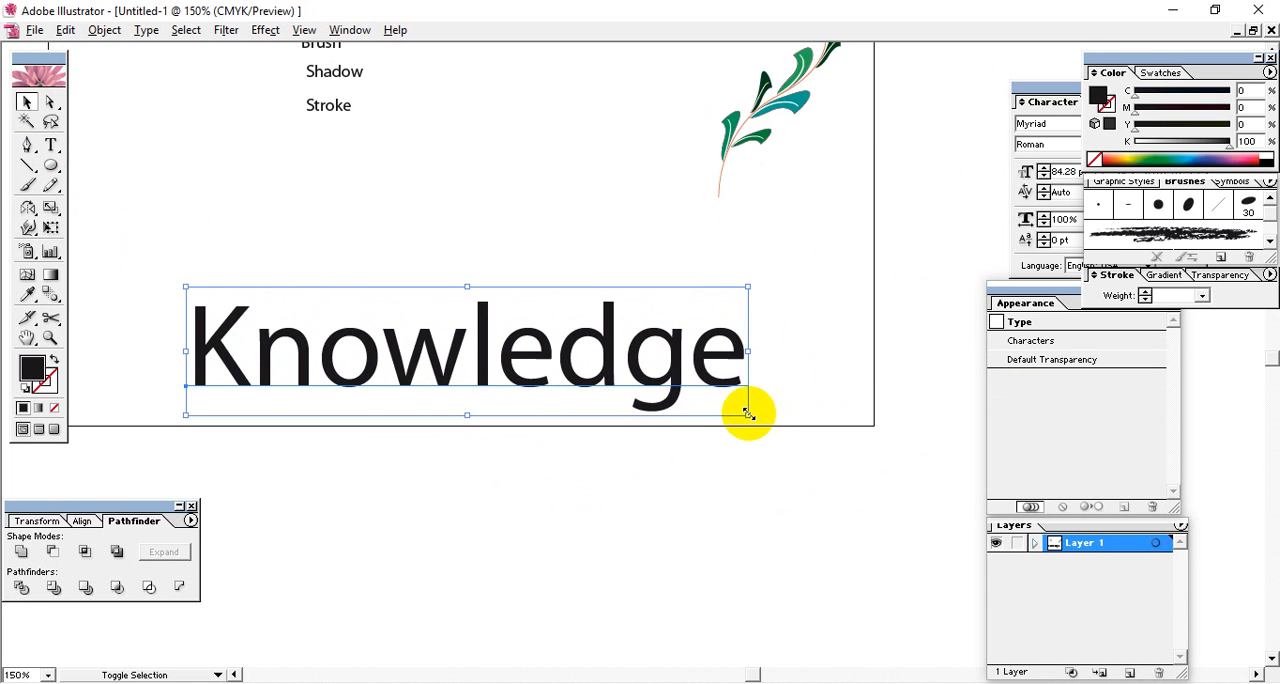
pyautogui.moveTo(748, 413); pyautogui.dragTo(826, 445)
pyautogui.moveTo(705, 375); pyautogui.dragTo(674, 341)
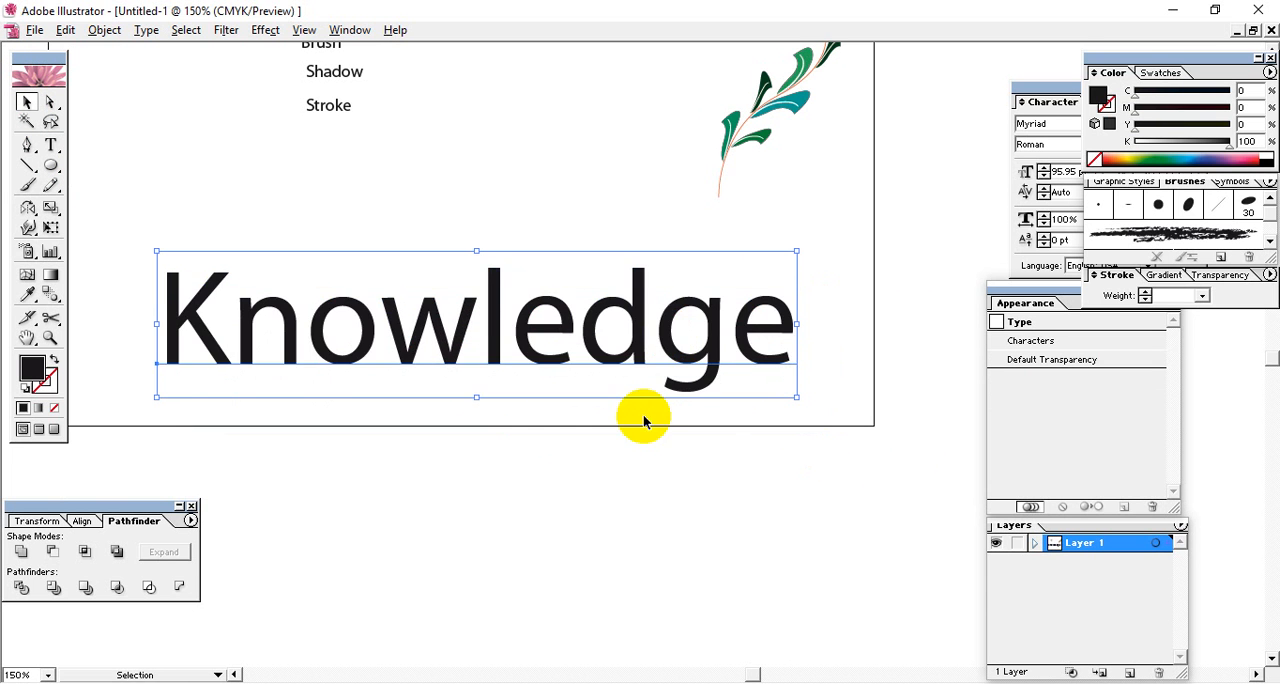
pyautogui.click(510, 455)
# Give the Knowledge text a red 1 pt stroke (C 18.43, M 100, Y 85.88, K 9.02).
pyautogui.click(300, 334)
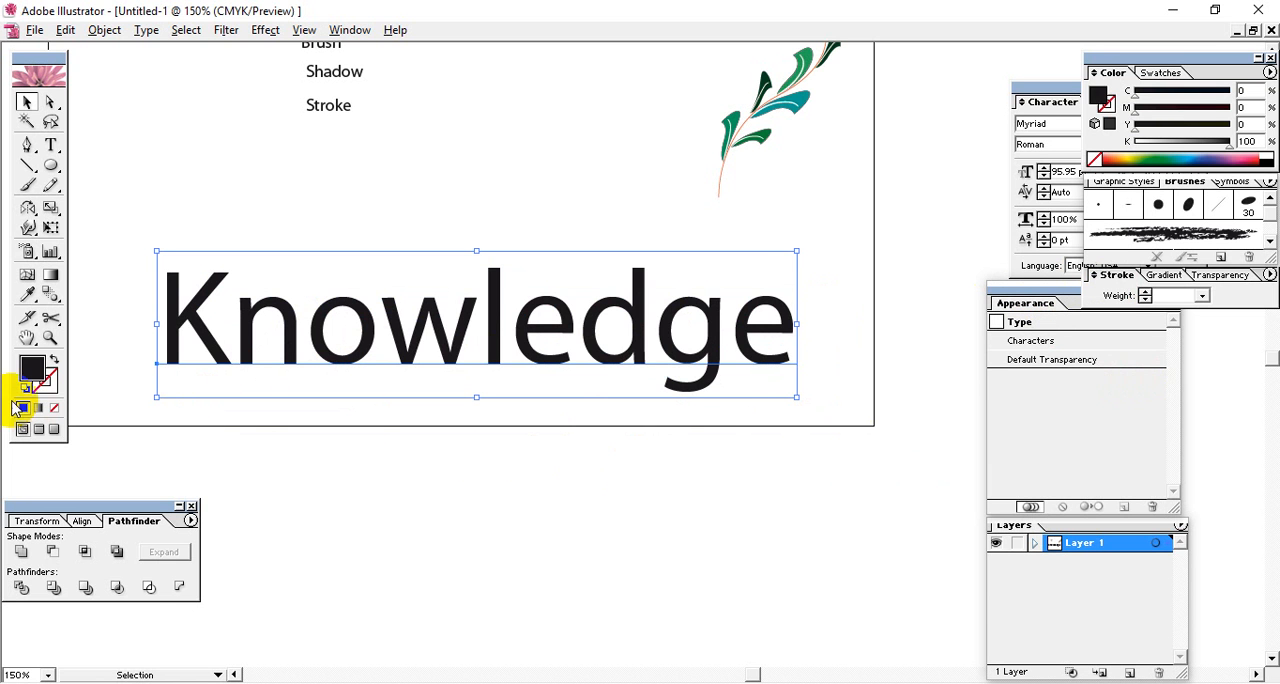
pyautogui.click(50, 382)
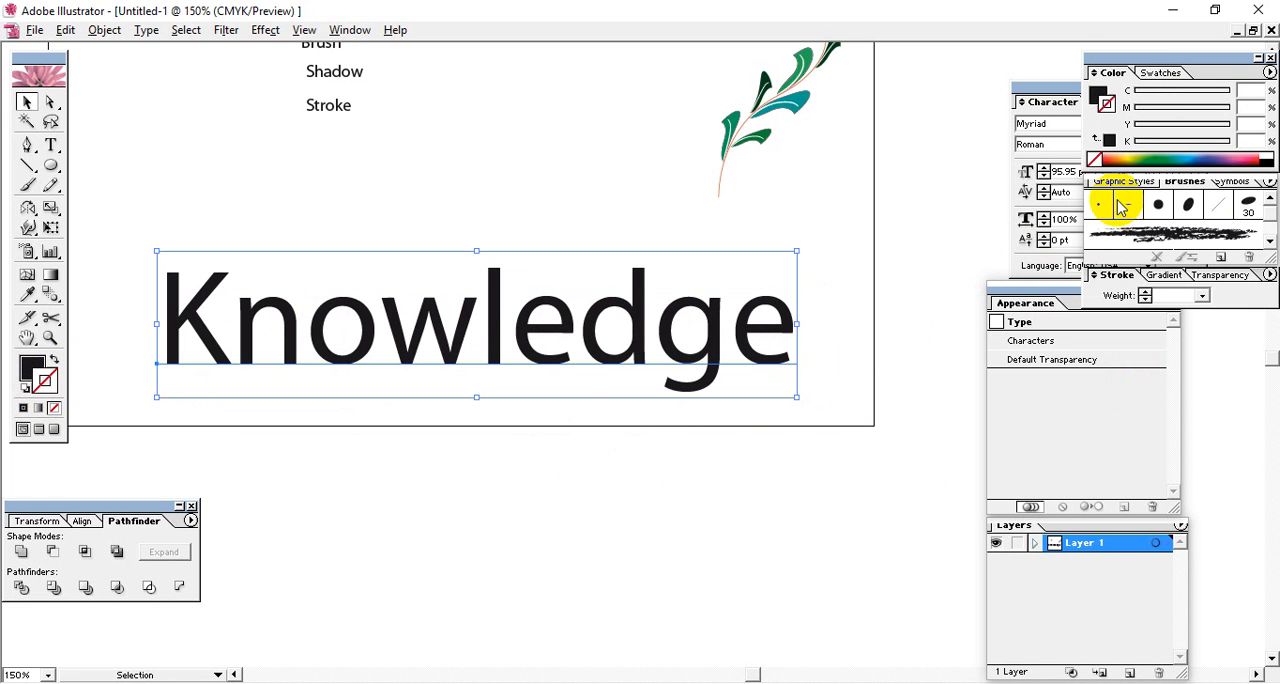
pyautogui.click(1260, 152)
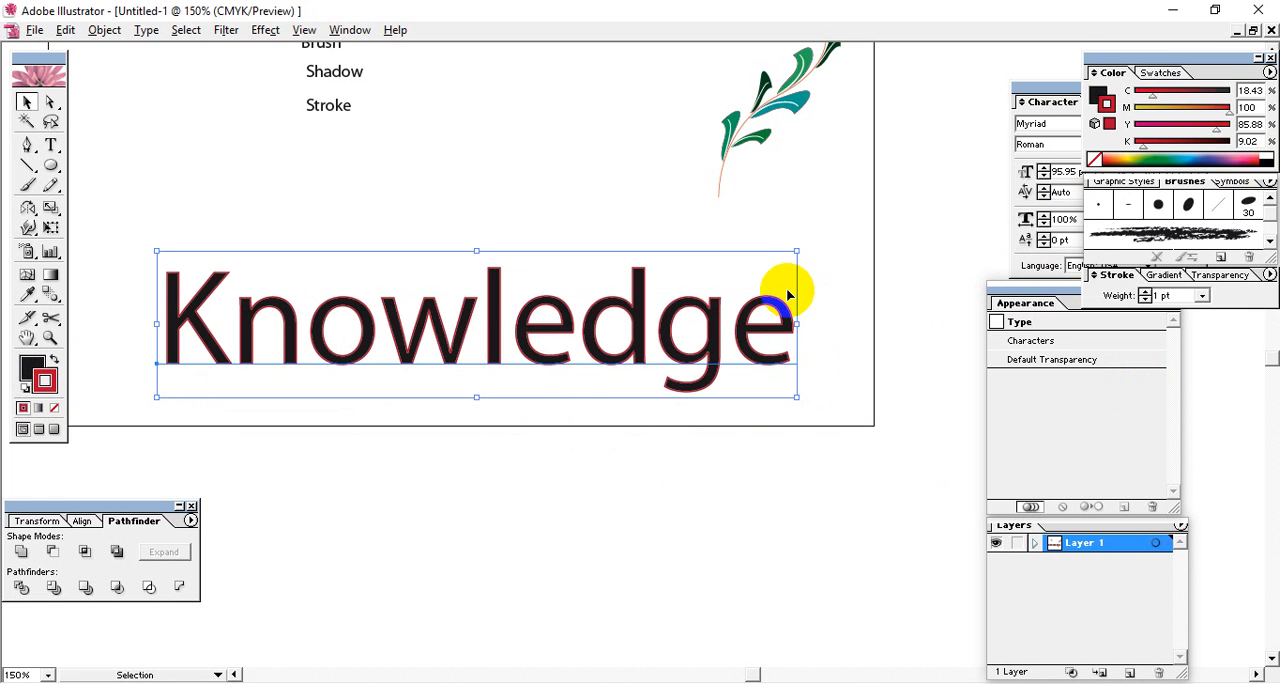
pyautogui.click(500, 437)
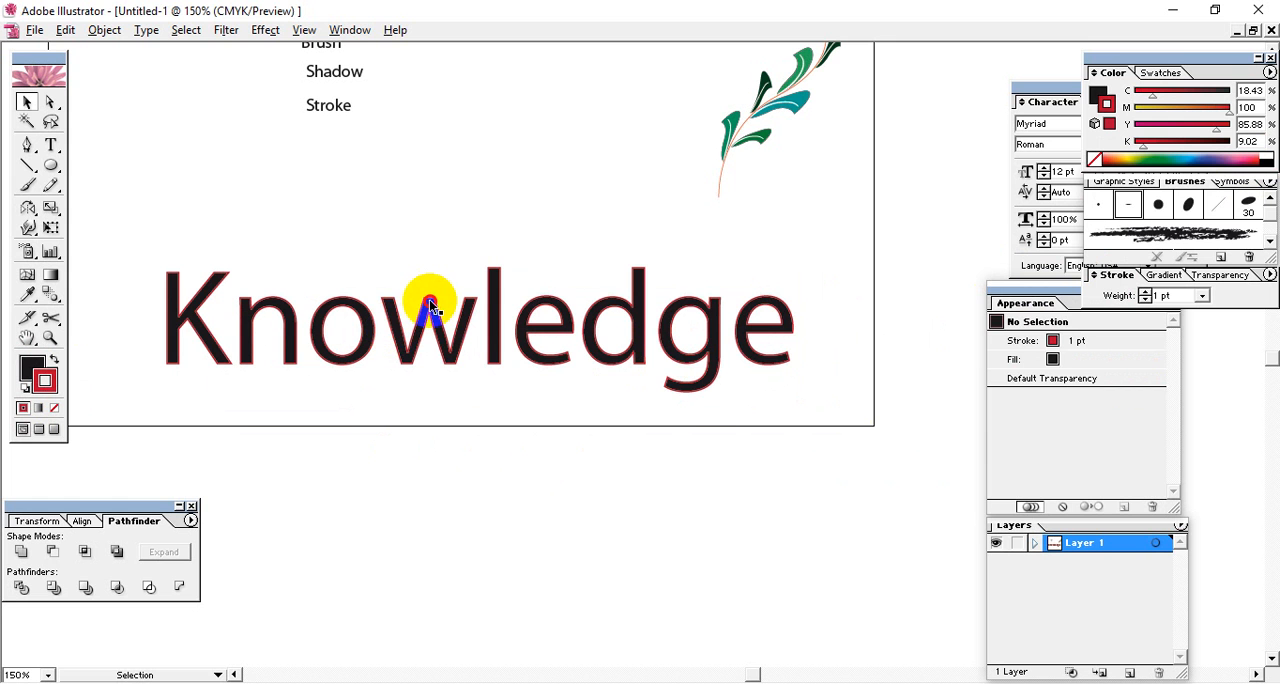
# Remove the red character stroke from the Knowledge text.
pyautogui.click(429, 299)
pyautogui.click(725, 497)
pyautogui.click(557, 271)
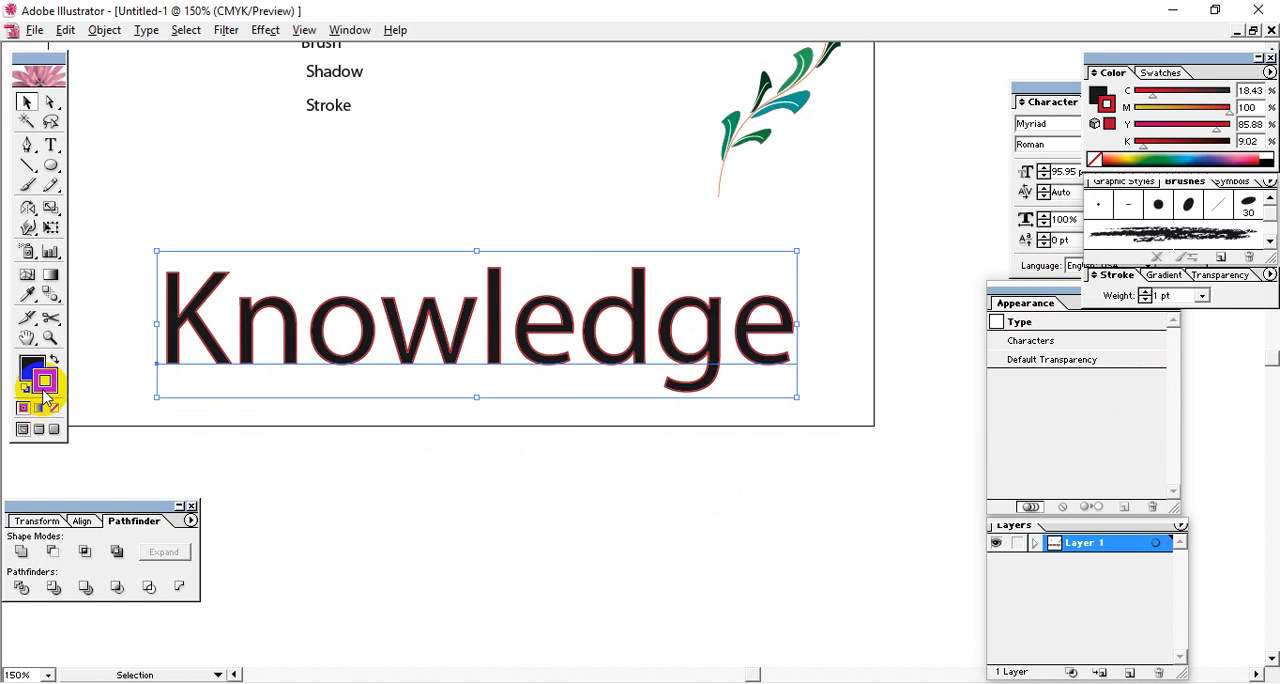
pyautogui.hotkey('ctrl', '+')
pyautogui.hotkey('ctrl', '+')
pyautogui.hotkey('ctrl', '+')
pyautogui.hotkey('ctrl', '+')
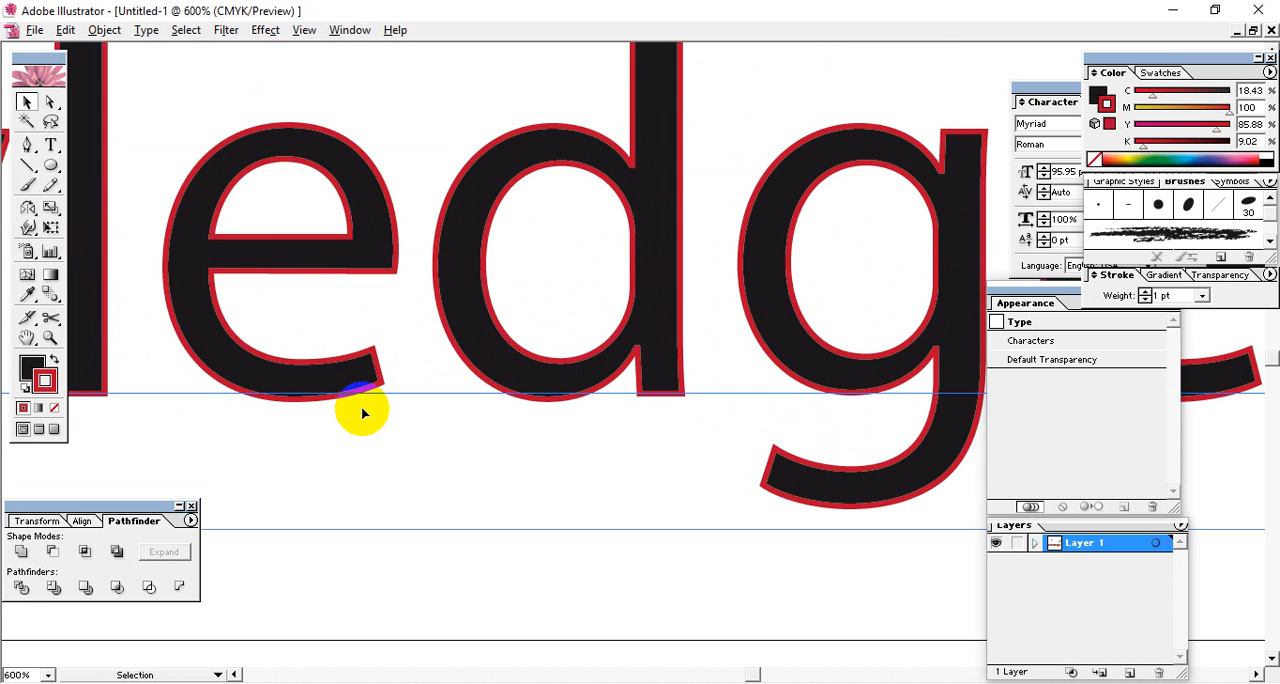
pyautogui.press('space')
pyautogui.moveTo(611, 352); pyautogui.dragTo(514, 374)
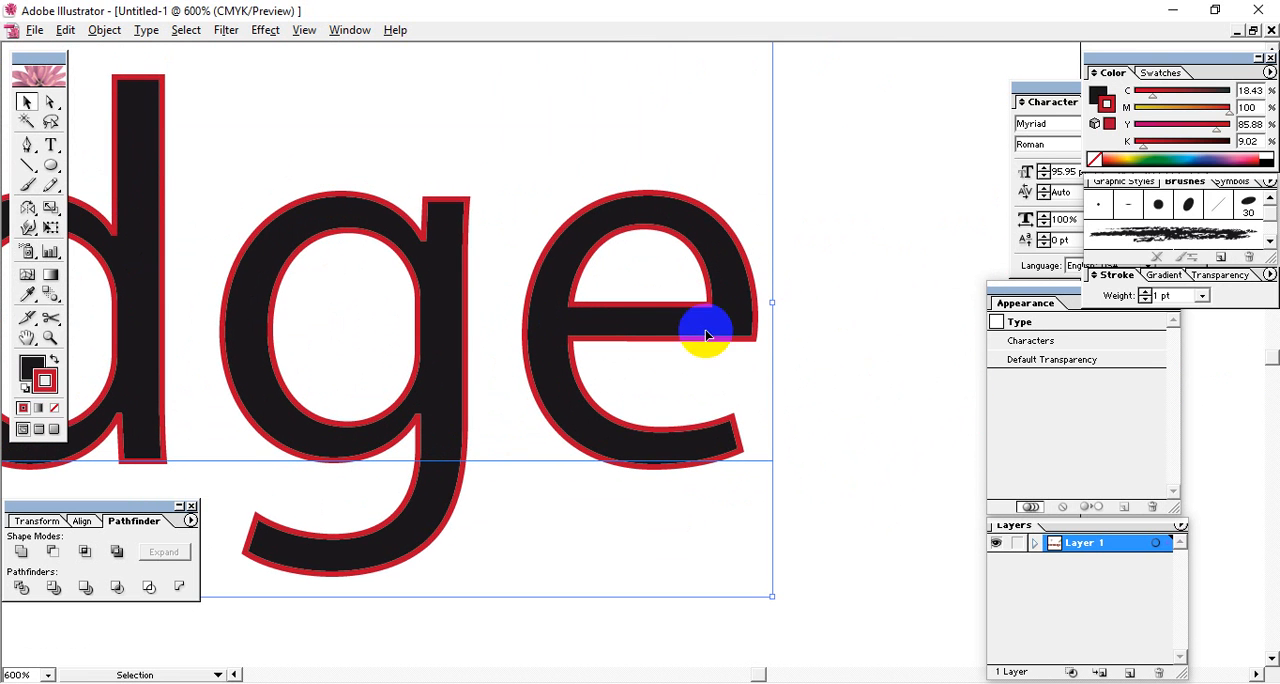
pyautogui.click(1036, 305)
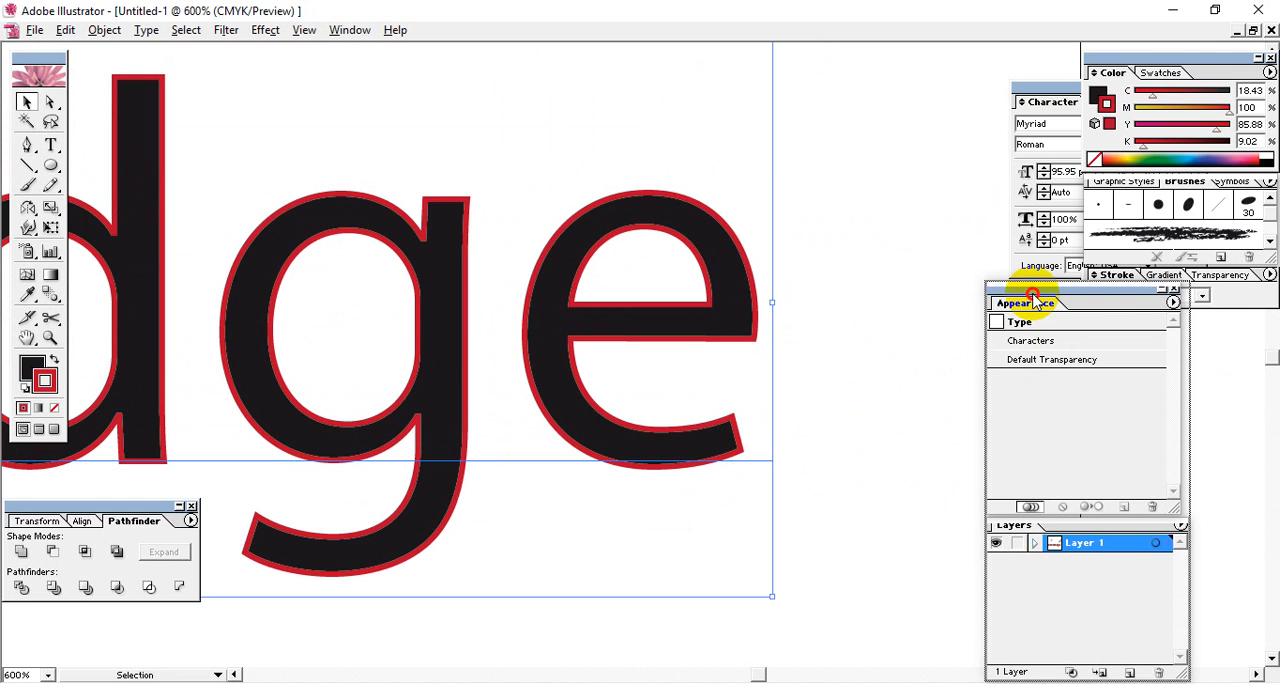
pyautogui.click(801, 250)
pyautogui.click(740, 320)
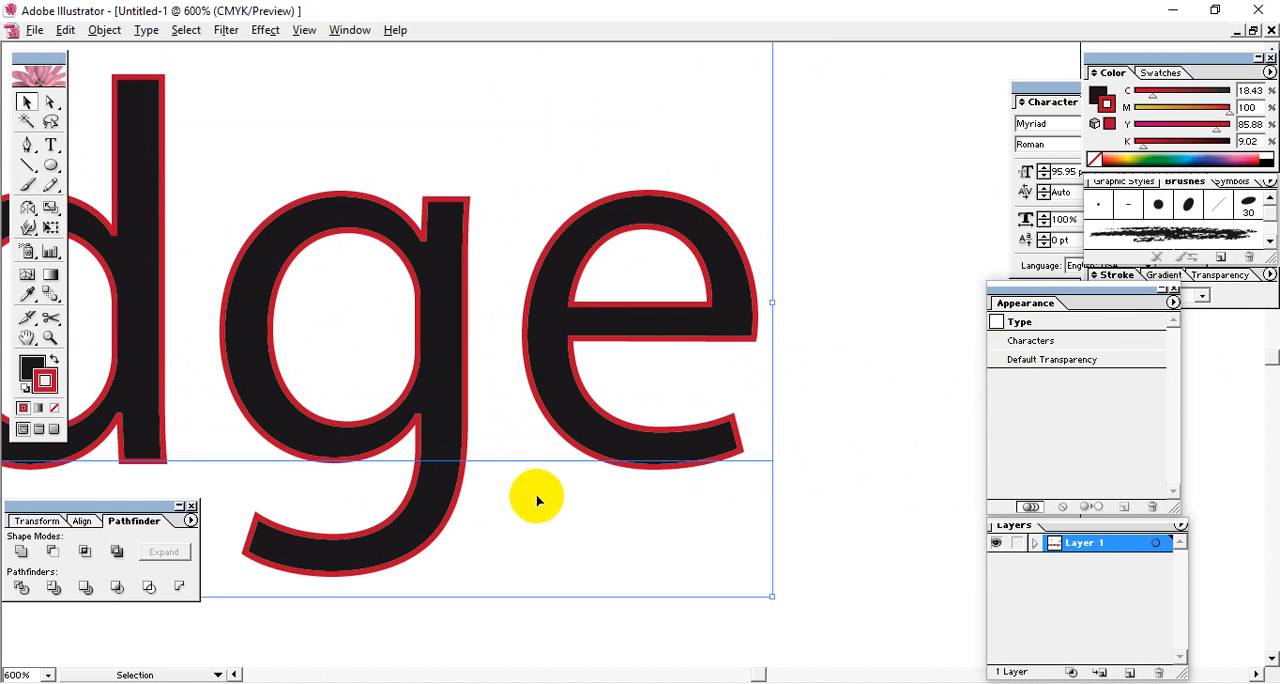
pyautogui.click(56, 410)
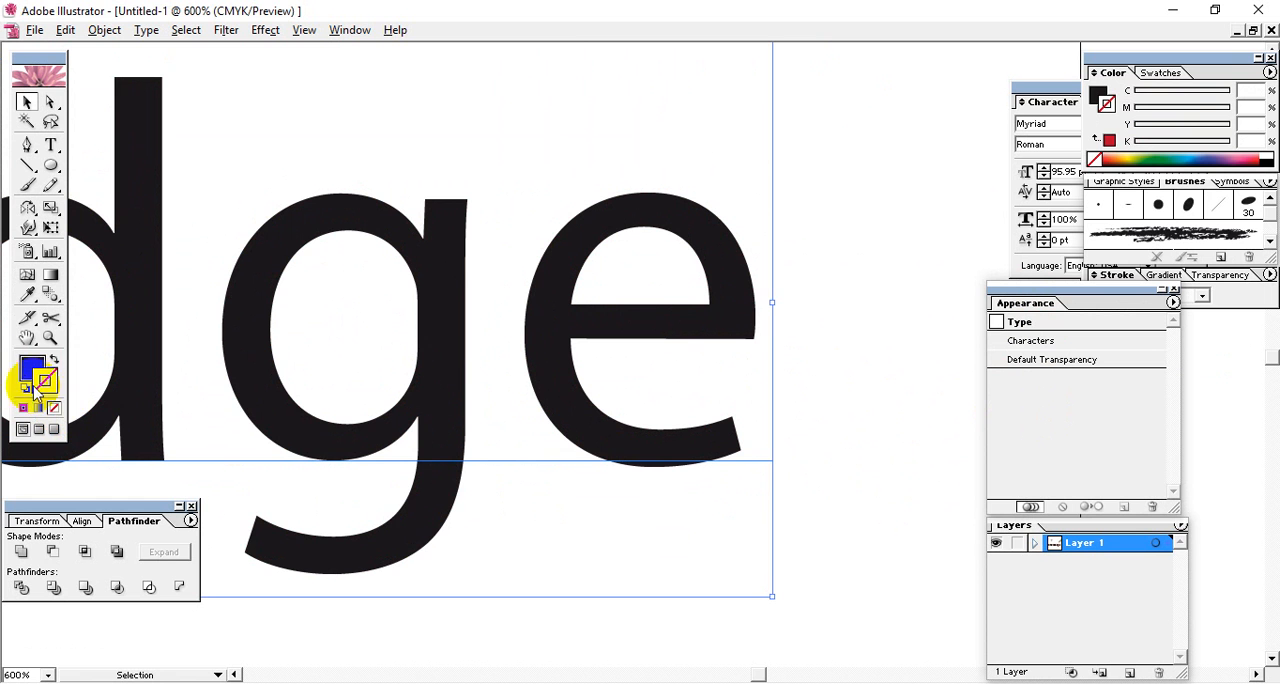
# Add a new 1 pt stroke to the appearance of the Knowledge text.
pyautogui.click(891, 334)
pyautogui.moveTo(749, 300); pyautogui.dragTo(672, 321)
pyautogui.moveTo(1000, 315); pyautogui.dragTo(1012, 341)
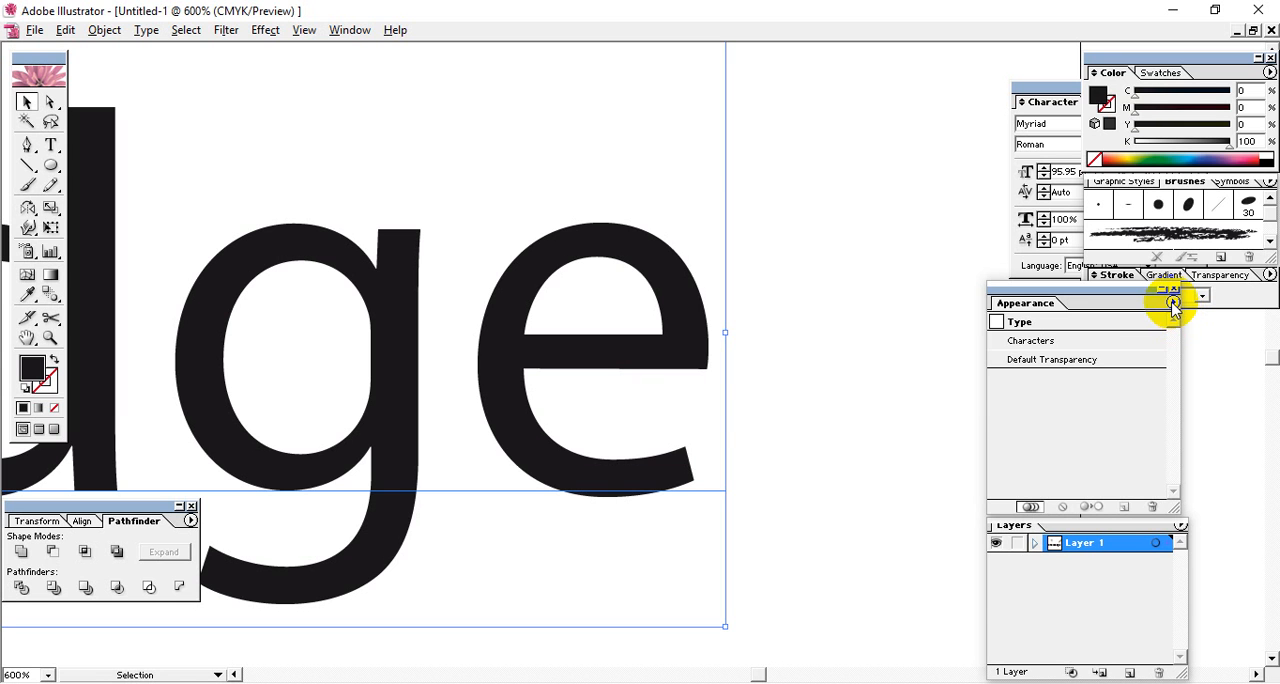
pyautogui.click(1173, 302)
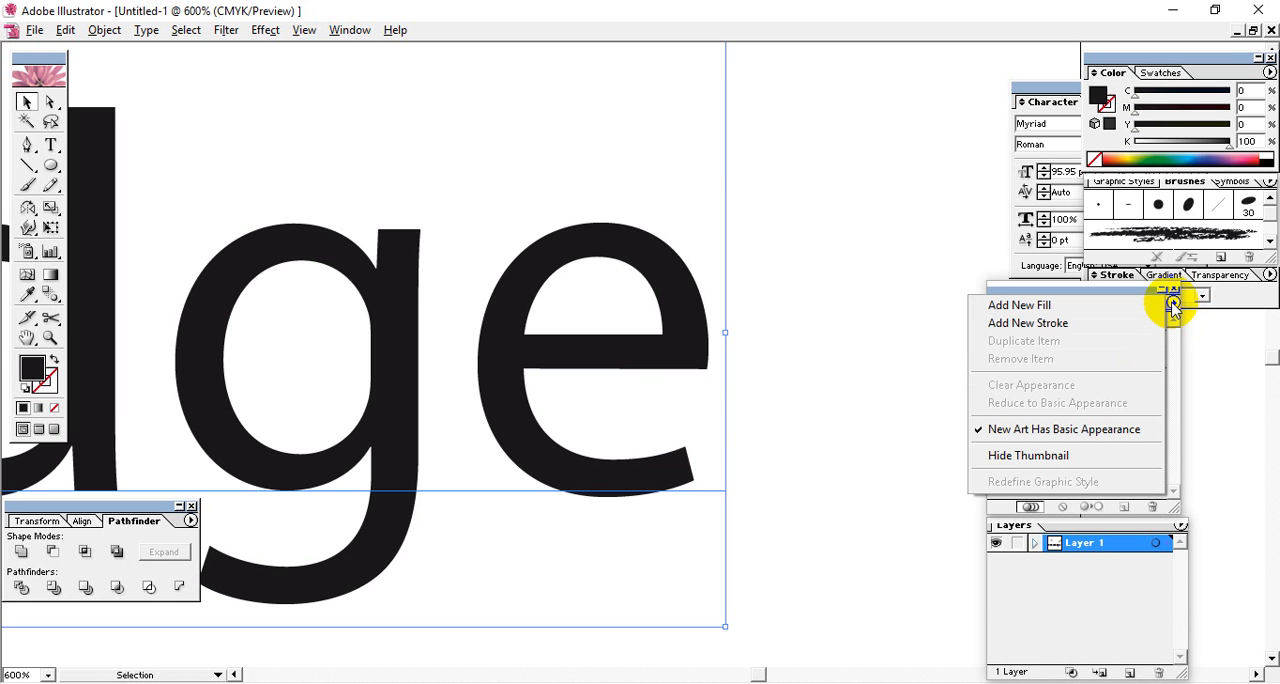
pyautogui.click(1020, 326)
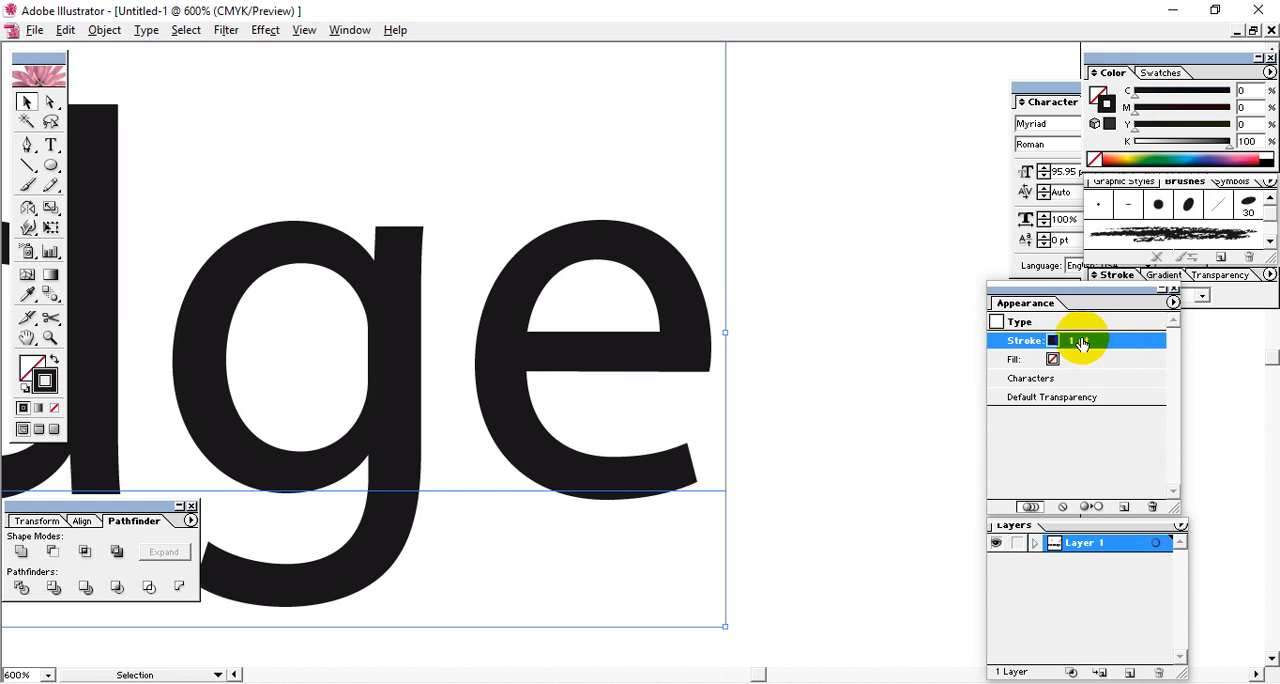
# Color the text's new appearance stroke pure red (FF0000).
pyautogui.click(1261, 161)
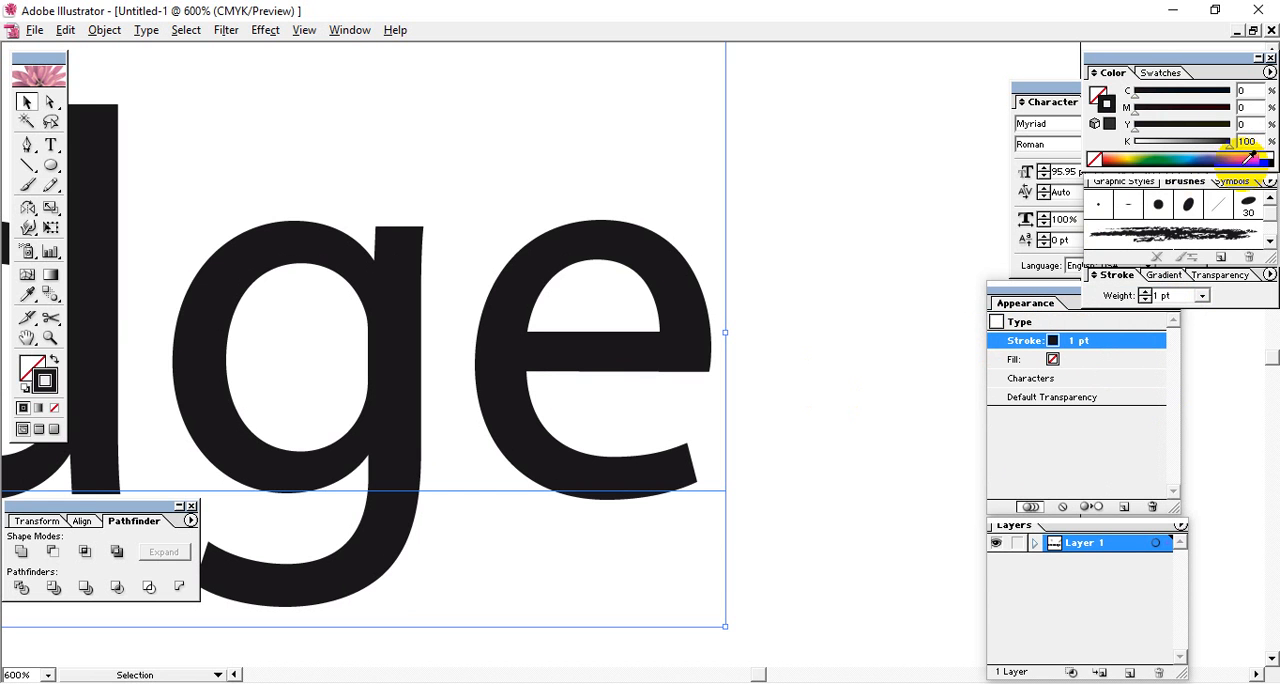
pyautogui.click(1257, 152)
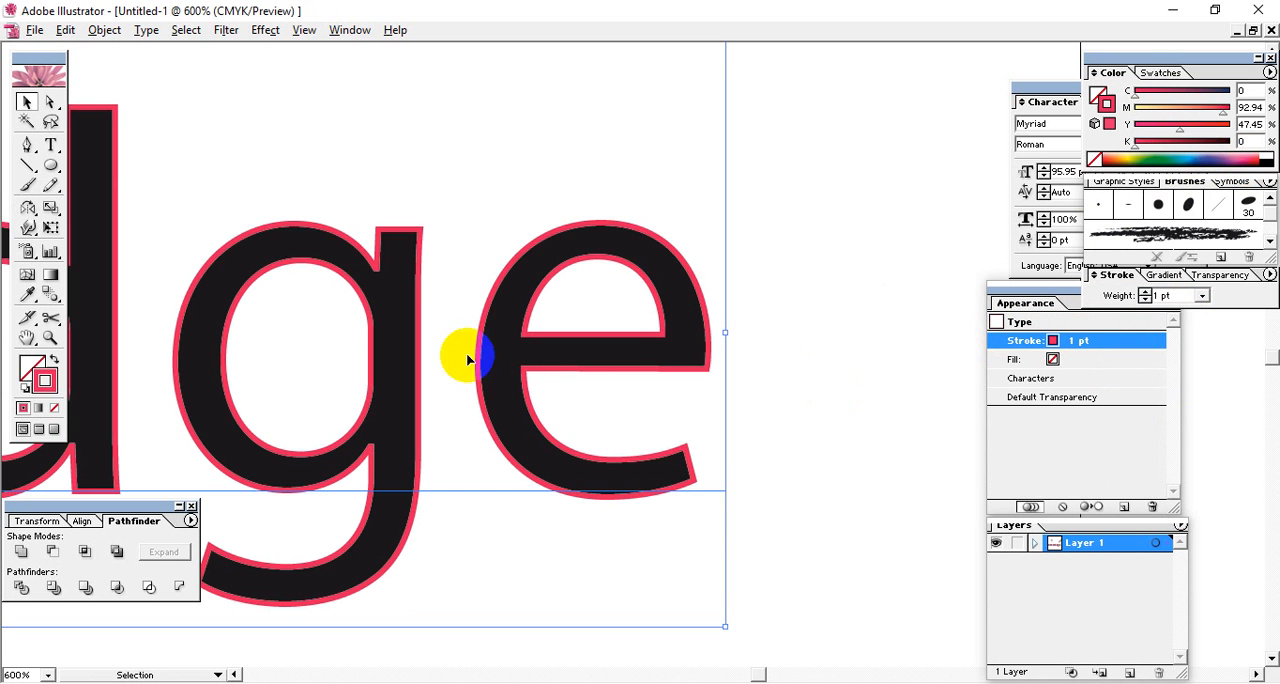
pyautogui.doubleClick(50, 379)
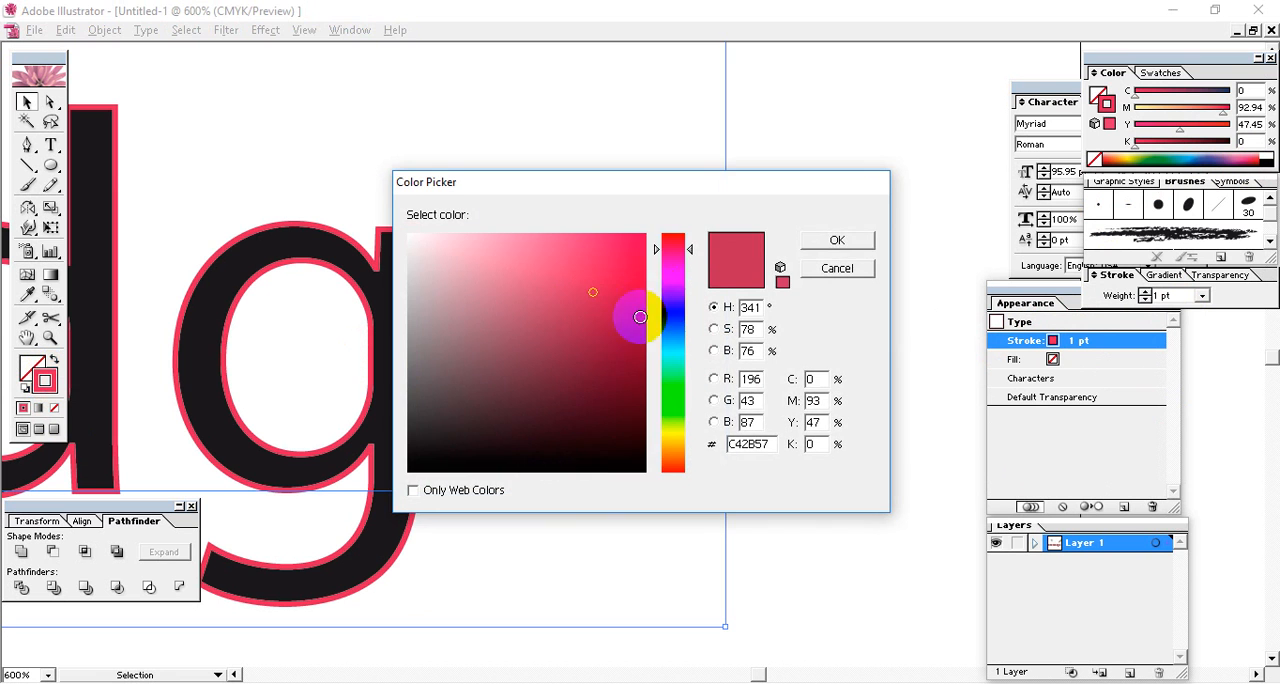
pyautogui.moveTo(615, 276)
pyautogui.mouseDown()
pyautogui.moveTo(675, 212)
pyautogui.moveTo(680, 236)
pyautogui.mouseUp()
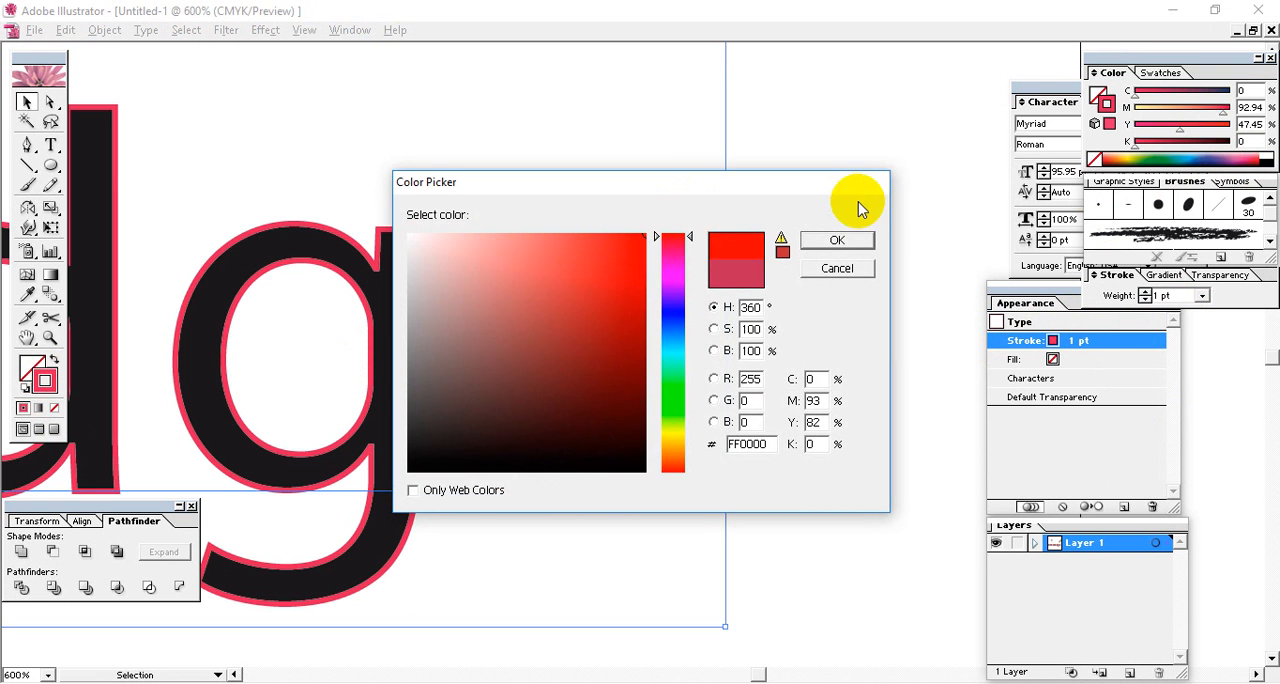
pyautogui.click(837, 242)
pyautogui.click(812, 446)
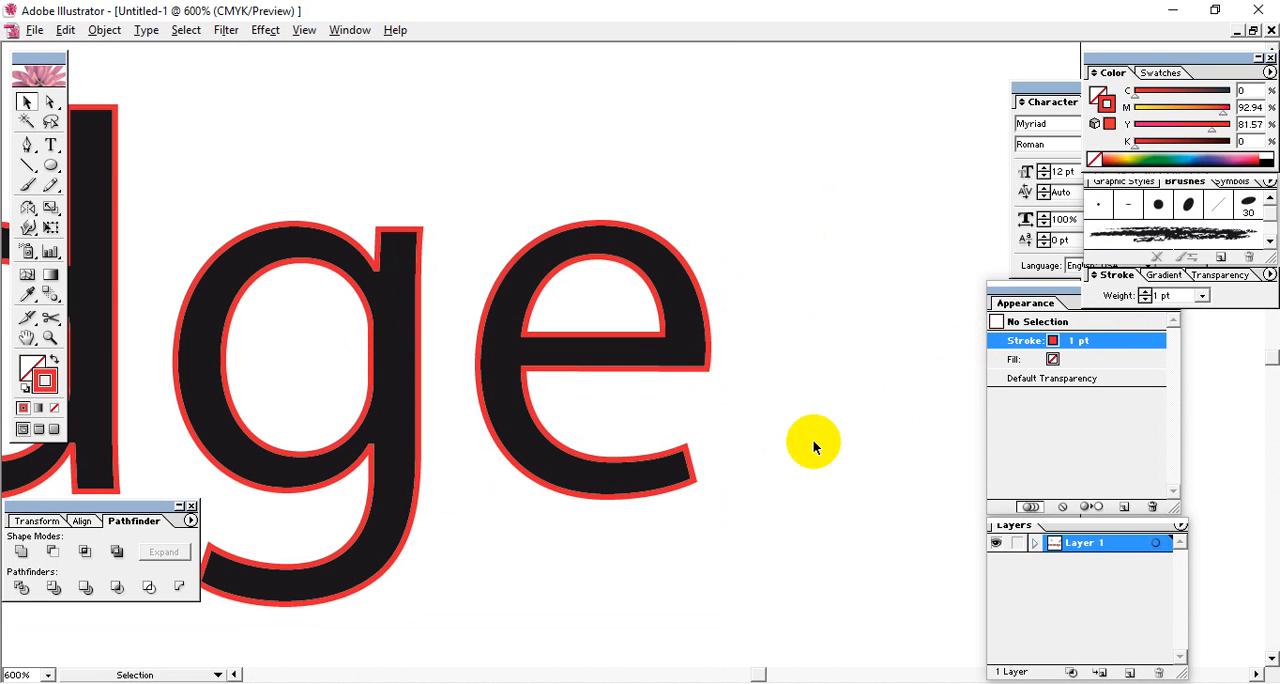
# Set the appearance fill of the Knowledge text to black (K 100).
pyautogui.click(698, 352)
pyautogui.click(772, 280)
pyautogui.click(667, 365)
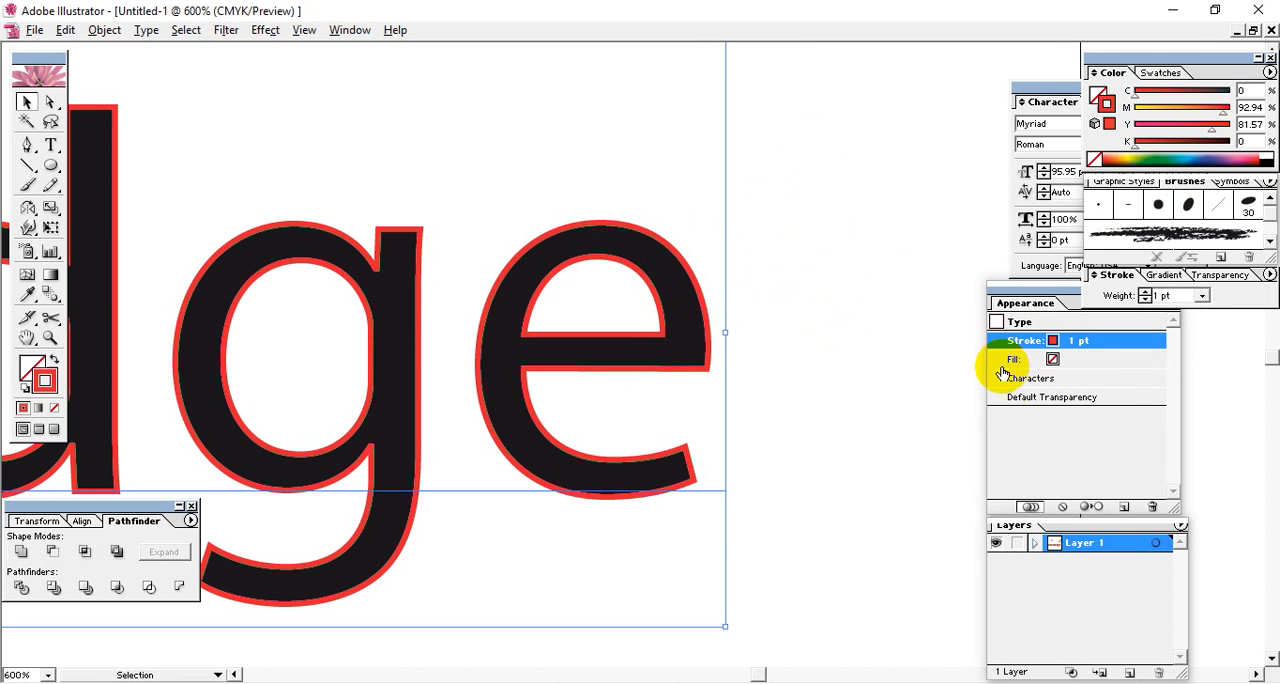
pyautogui.click(1053, 295)
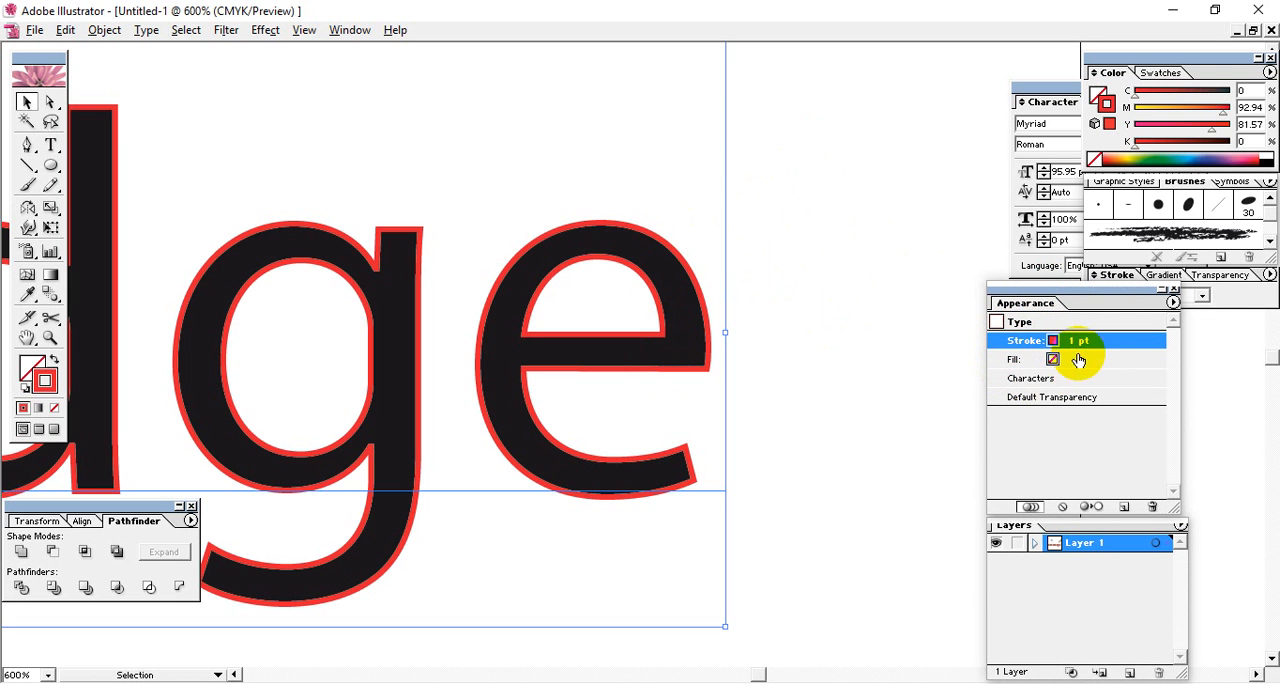
pyautogui.click(1031, 365)
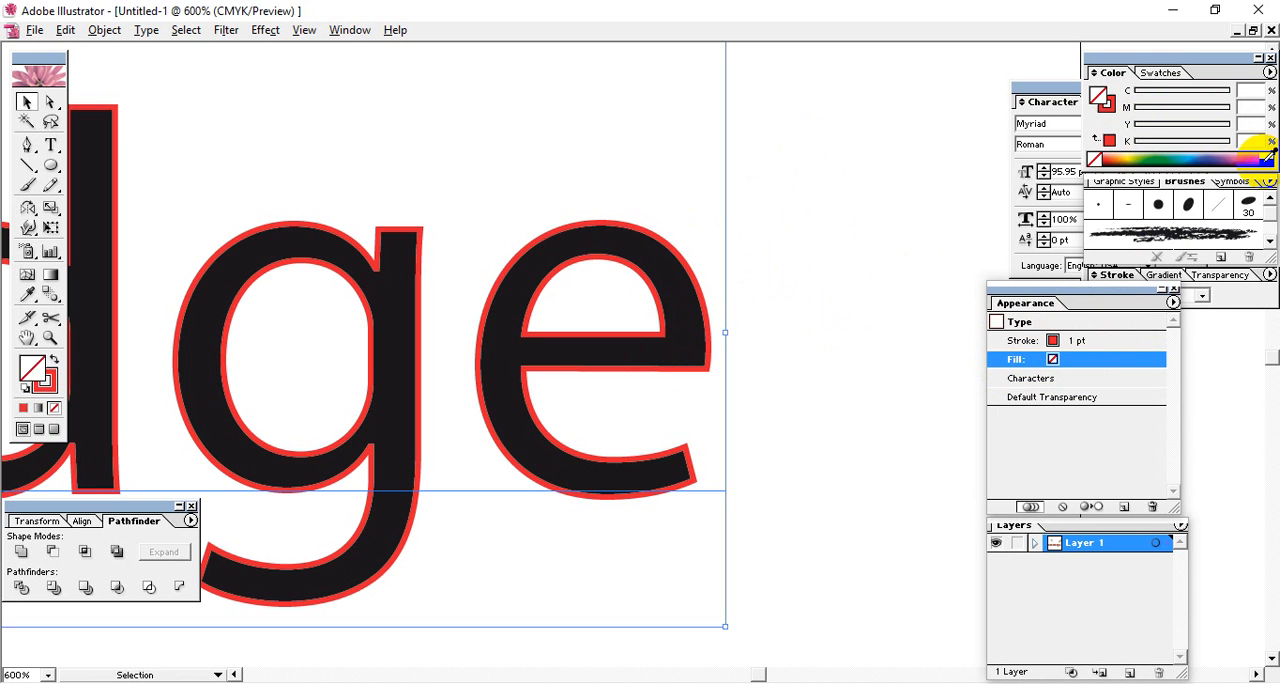
pyautogui.click(812, 354)
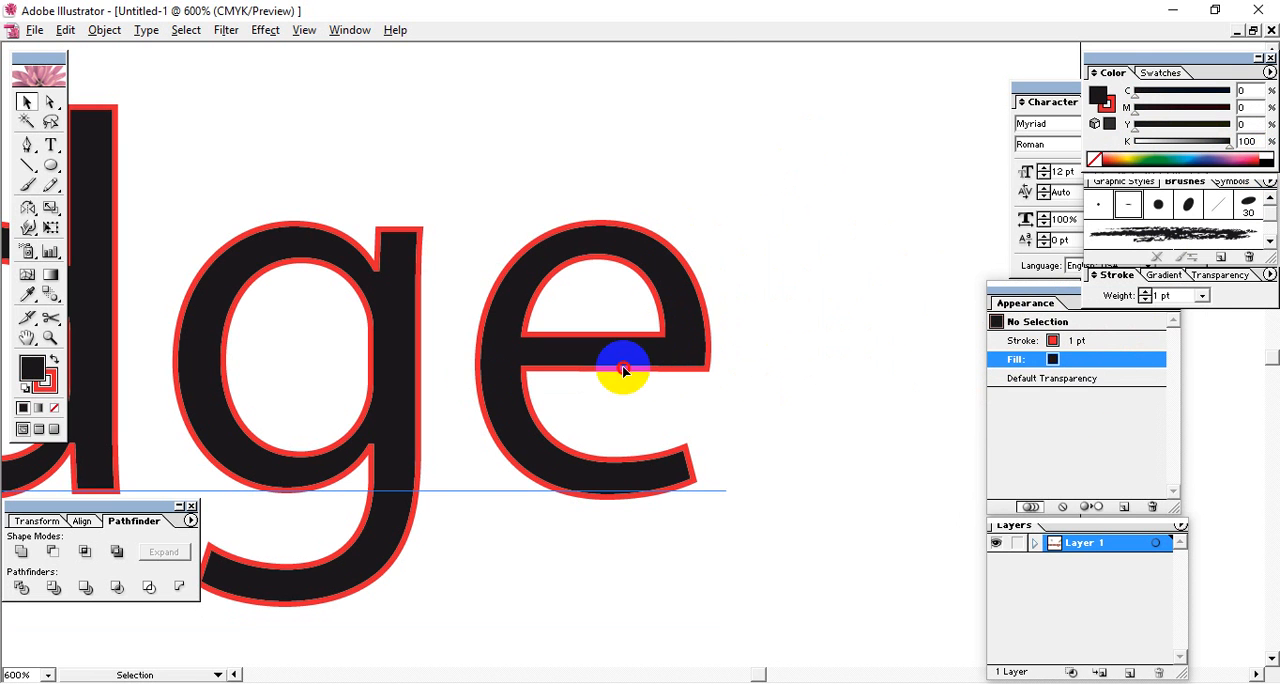
pyautogui.click(622, 371)
pyautogui.click(1060, 360)
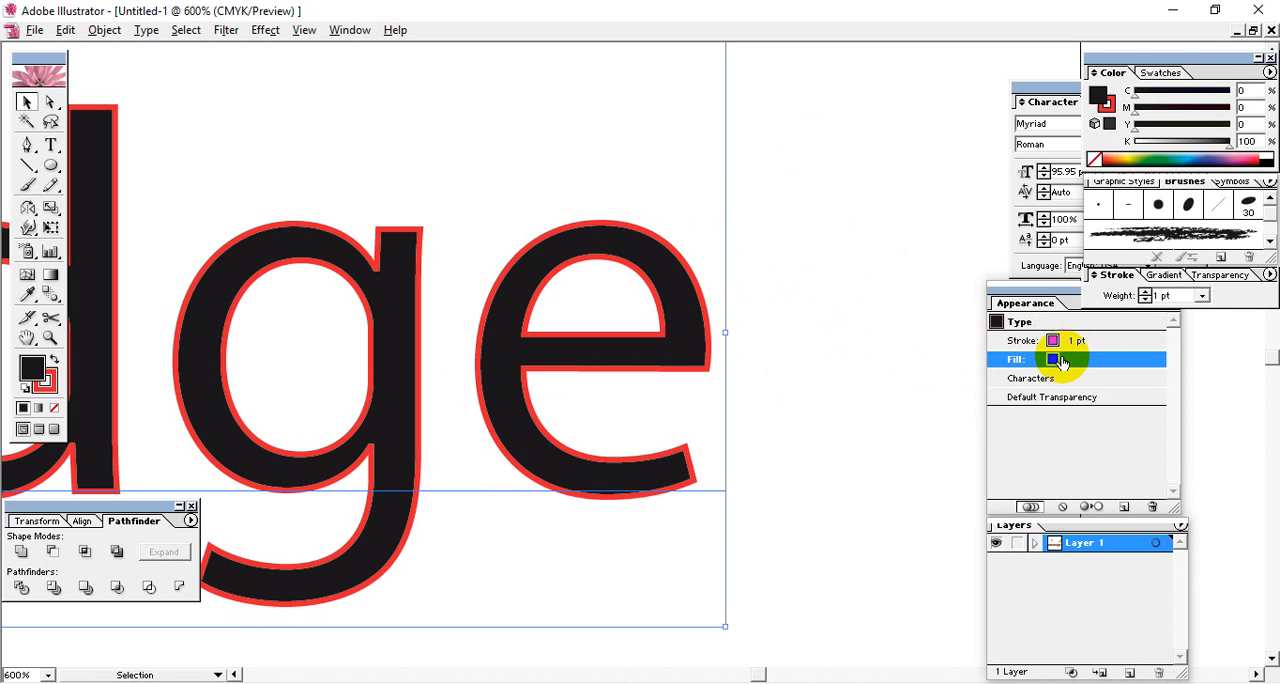
# Move the text's red stroke below its black fill in the appearance stacking order.
pyautogui.click(1076, 340)
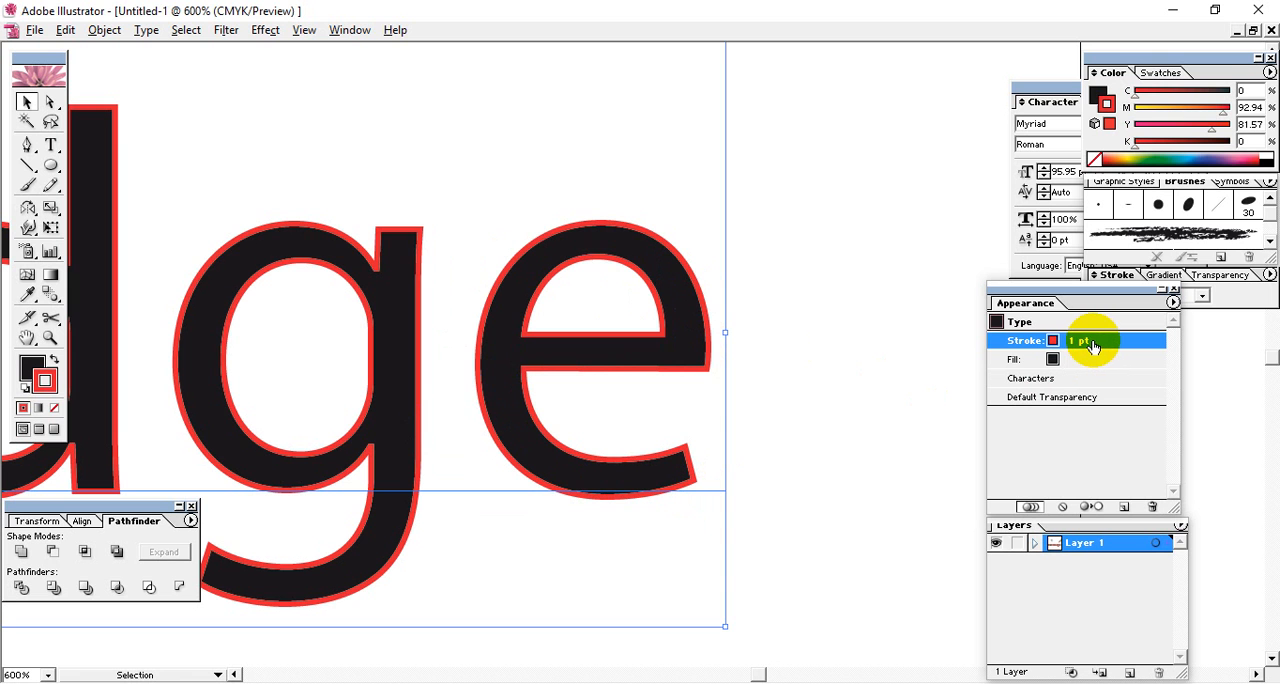
pyautogui.moveTo(1097, 343); pyautogui.dragTo(1093, 375)
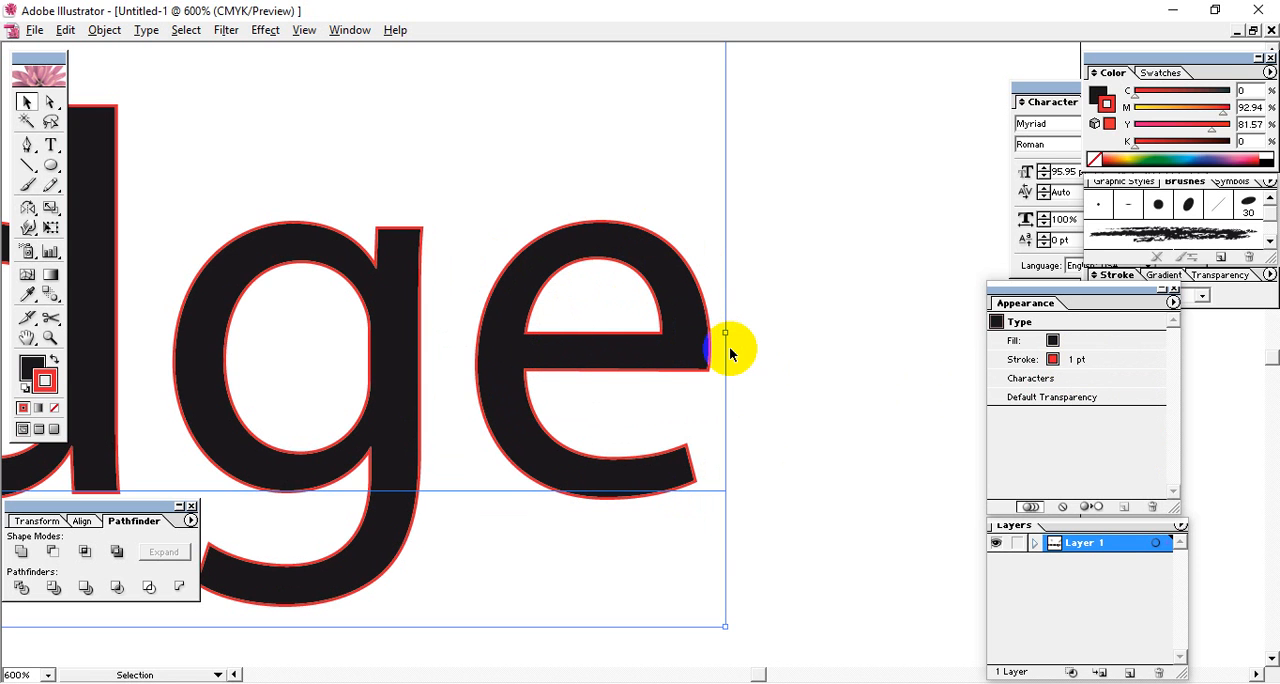
pyautogui.click(1074, 362)
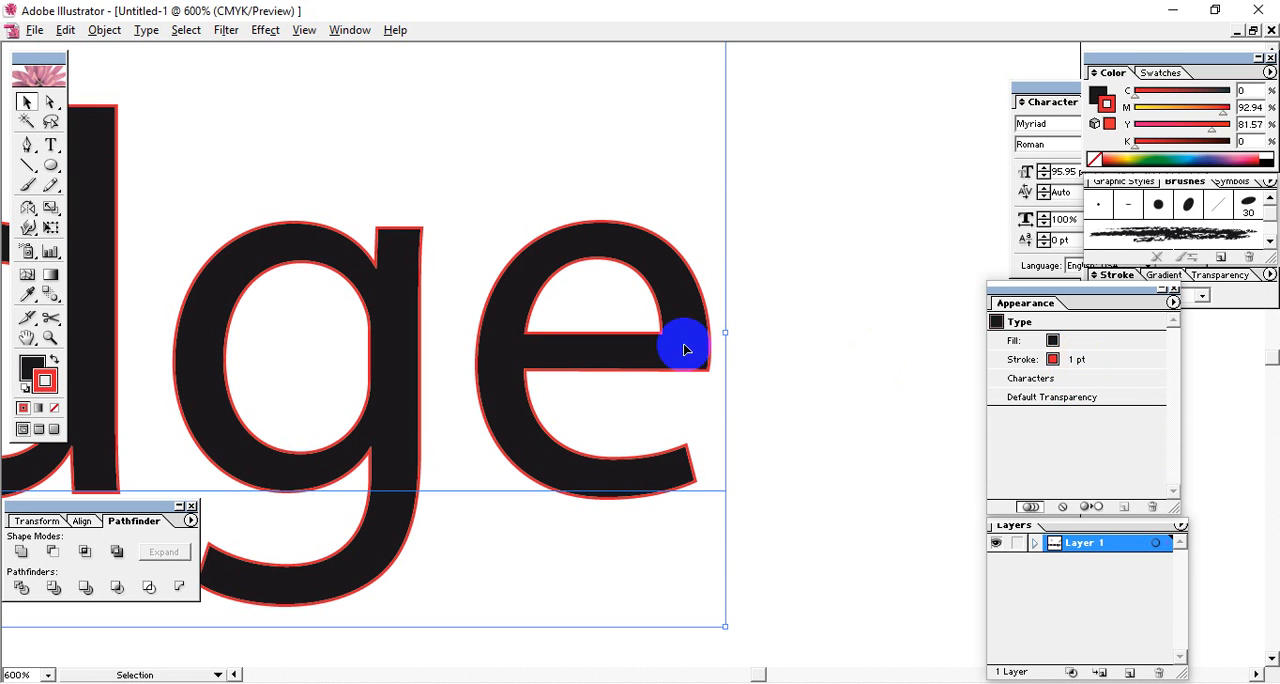
pyautogui.click(1078, 359)
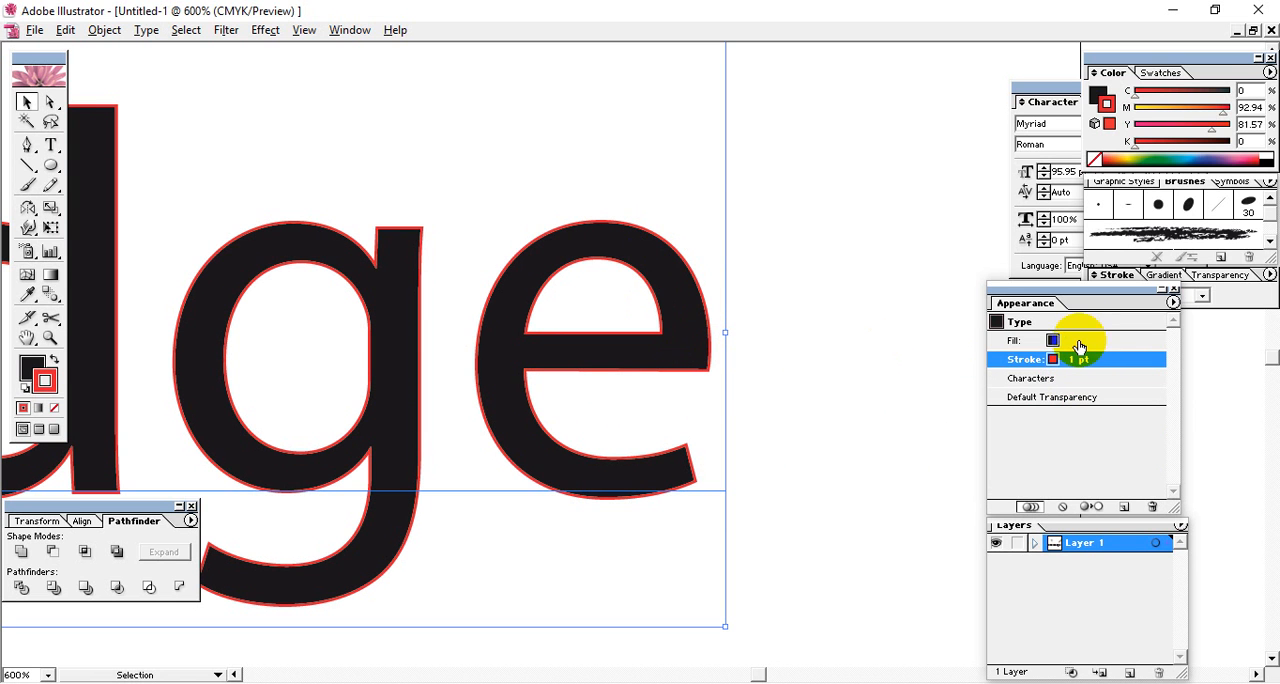
# Move the black fill back below the red stroke in the text's appearance.
pyautogui.moveTo(1080, 344); pyautogui.dragTo(1080, 368)
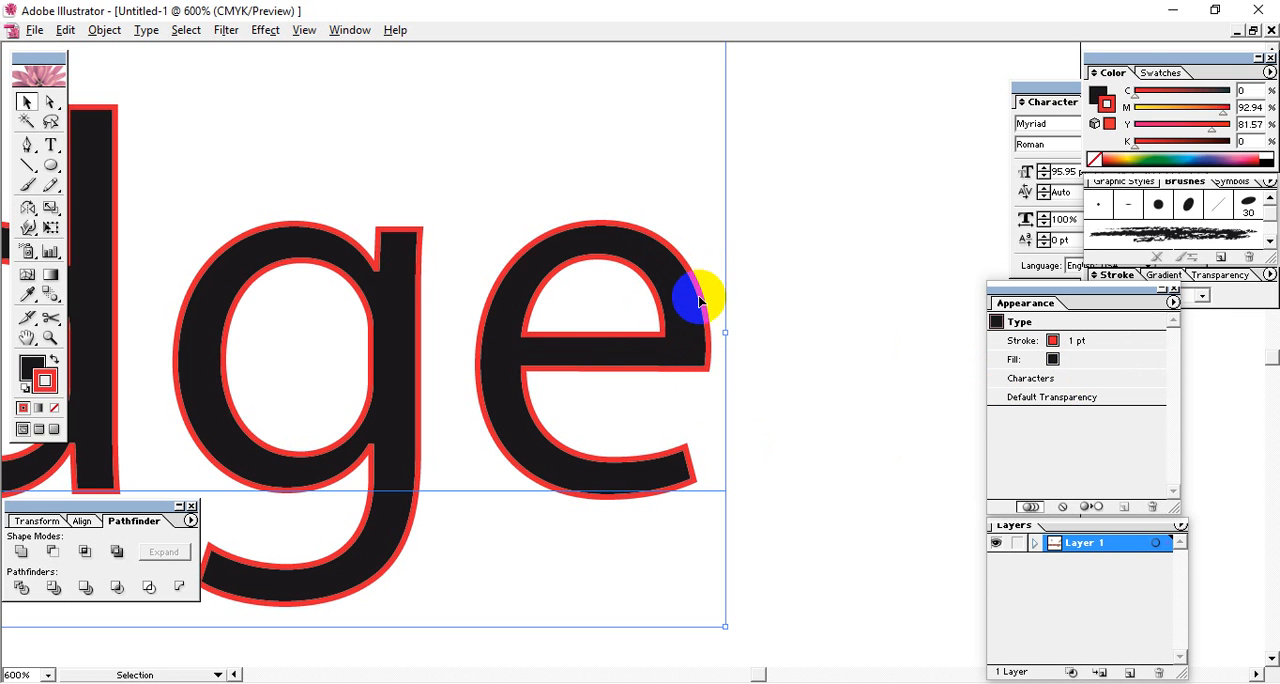
pyautogui.hotkey('ctrl', '+')
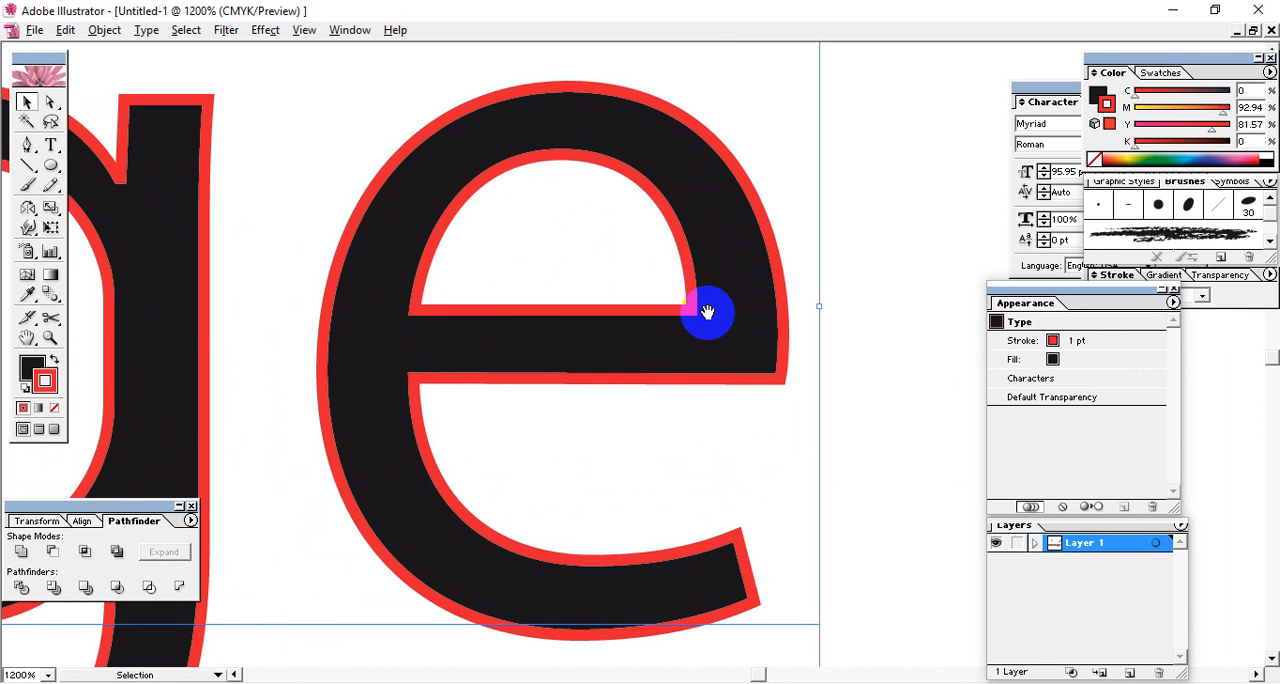
pyautogui.moveTo(767, 342); pyautogui.dragTo(718, 337)
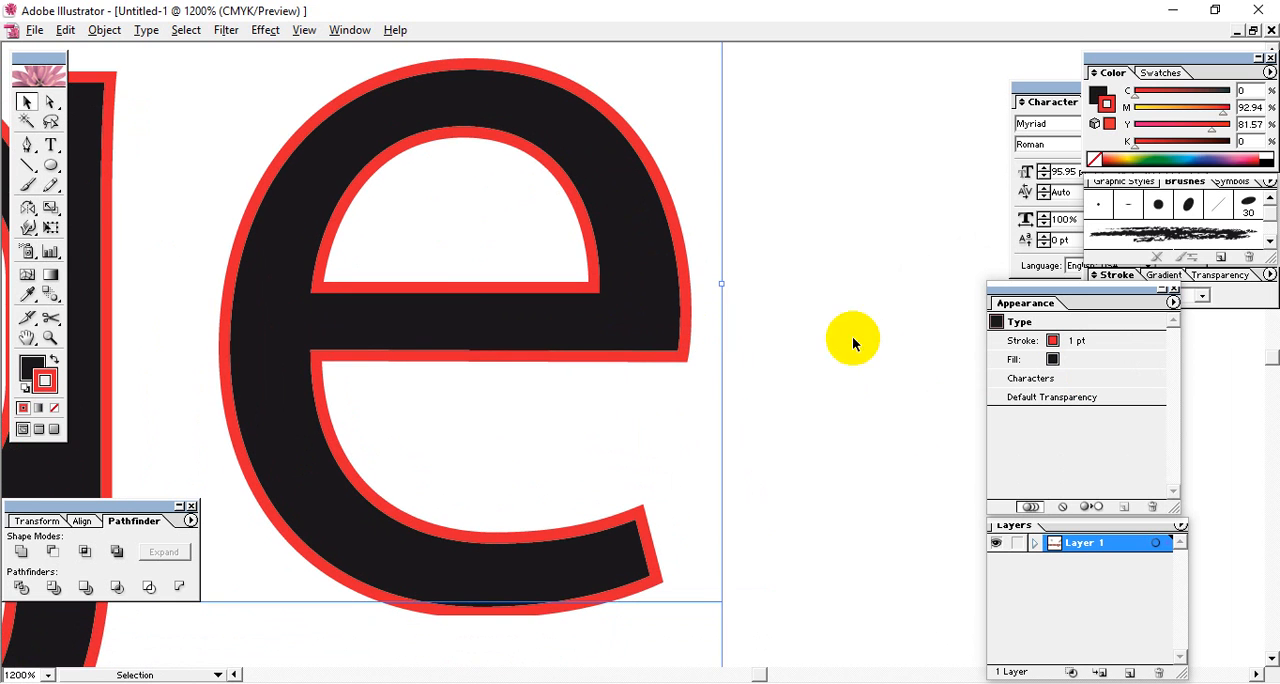
# Place the red stroke beneath the black fill in the text's appearance.
pyautogui.click(1086, 345)
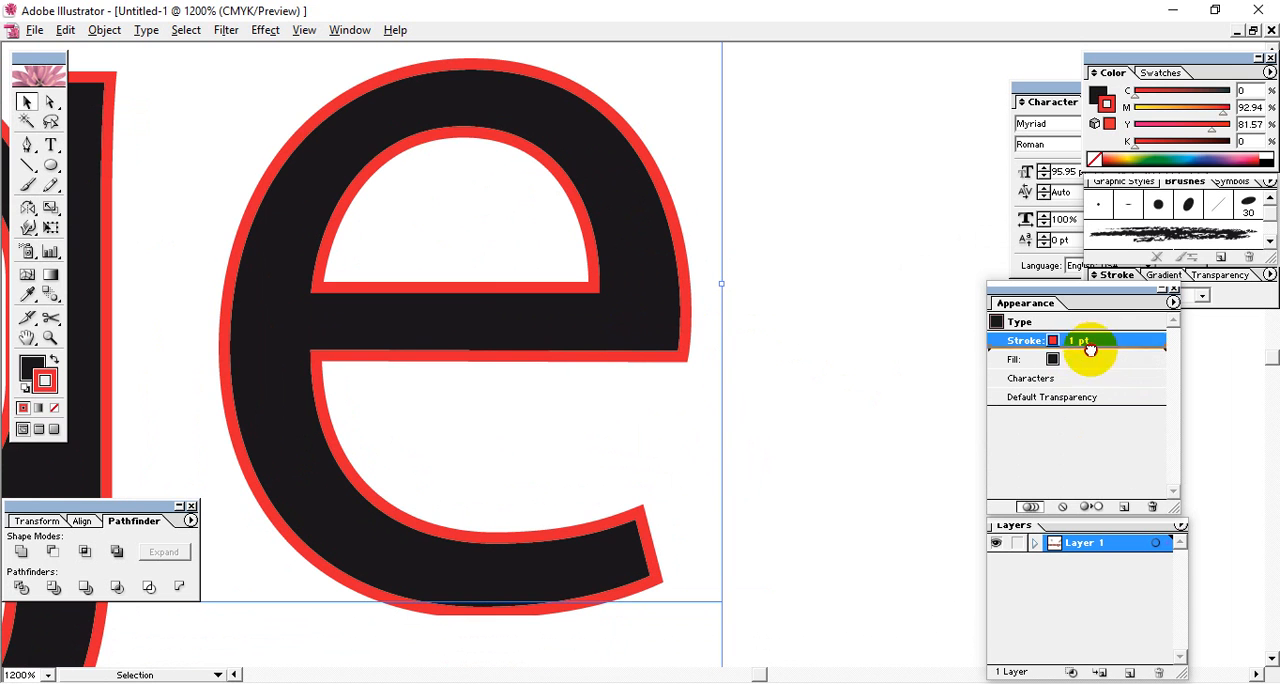
pyautogui.moveTo(1080, 340); pyautogui.dragTo(1080, 370)
pyautogui.click(1087, 366)
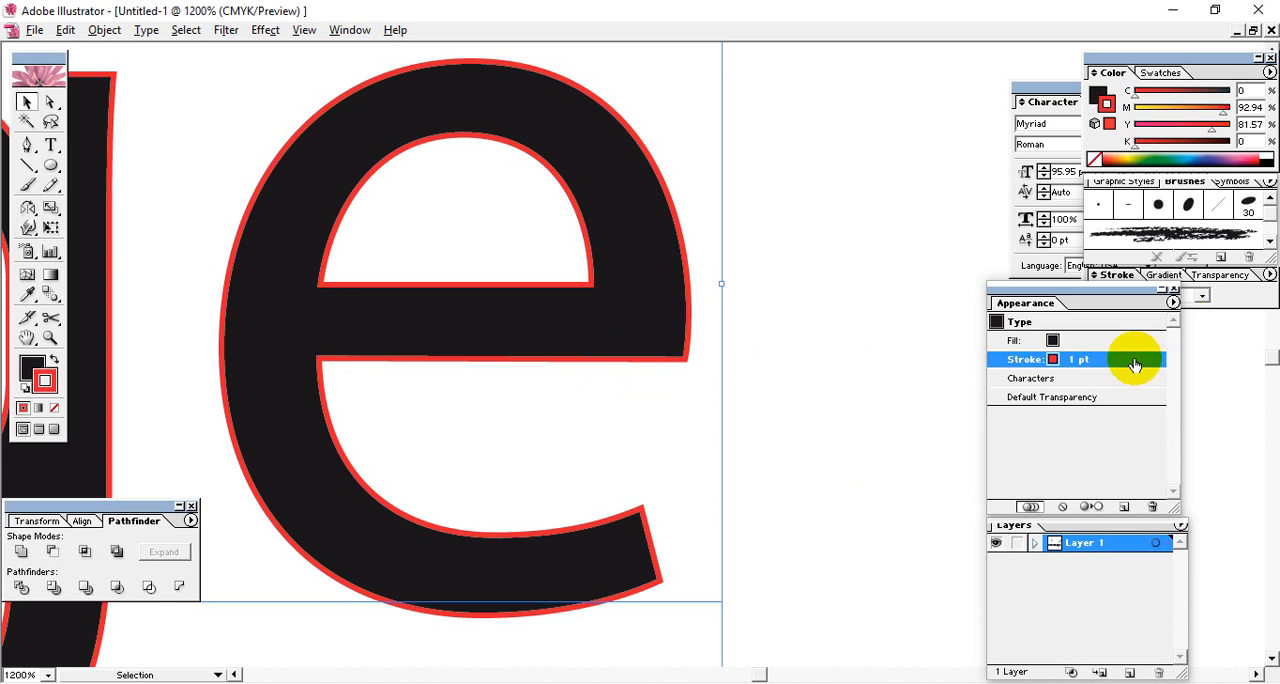
# Add a second red 1 pt stroke beneath the text's fill and select the lower of the two strokes.
pyautogui.click(1174, 302)
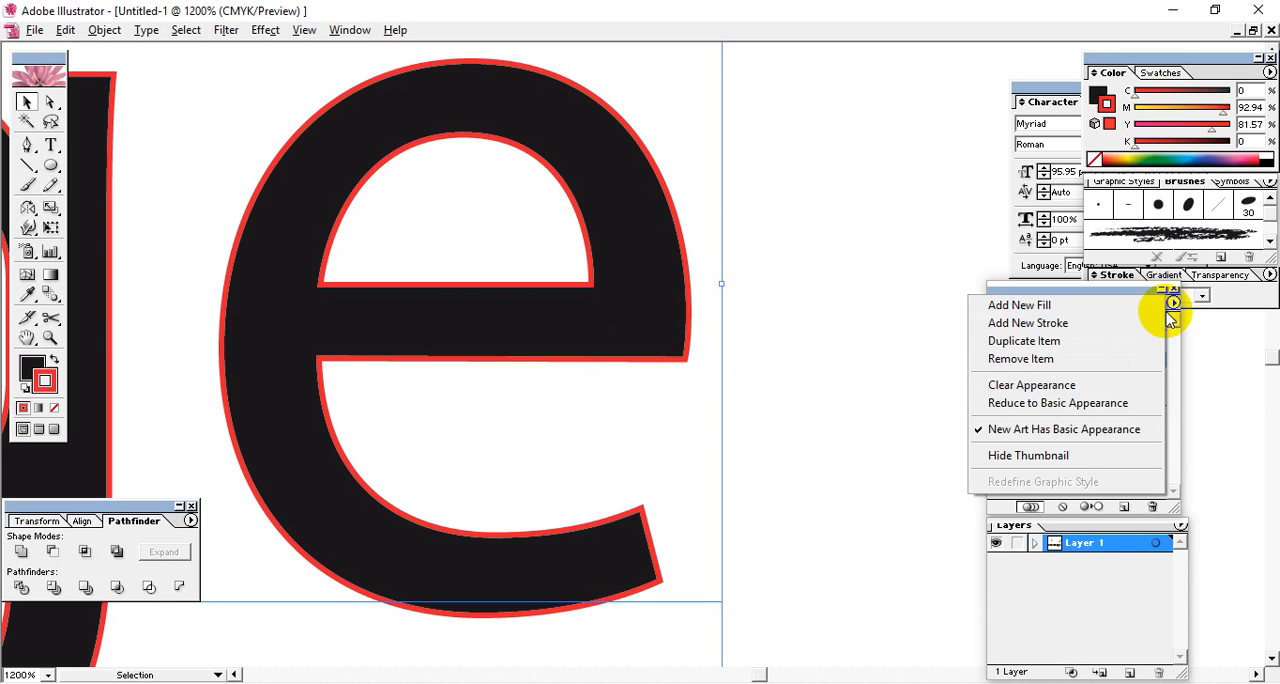
pyautogui.click(1058, 333)
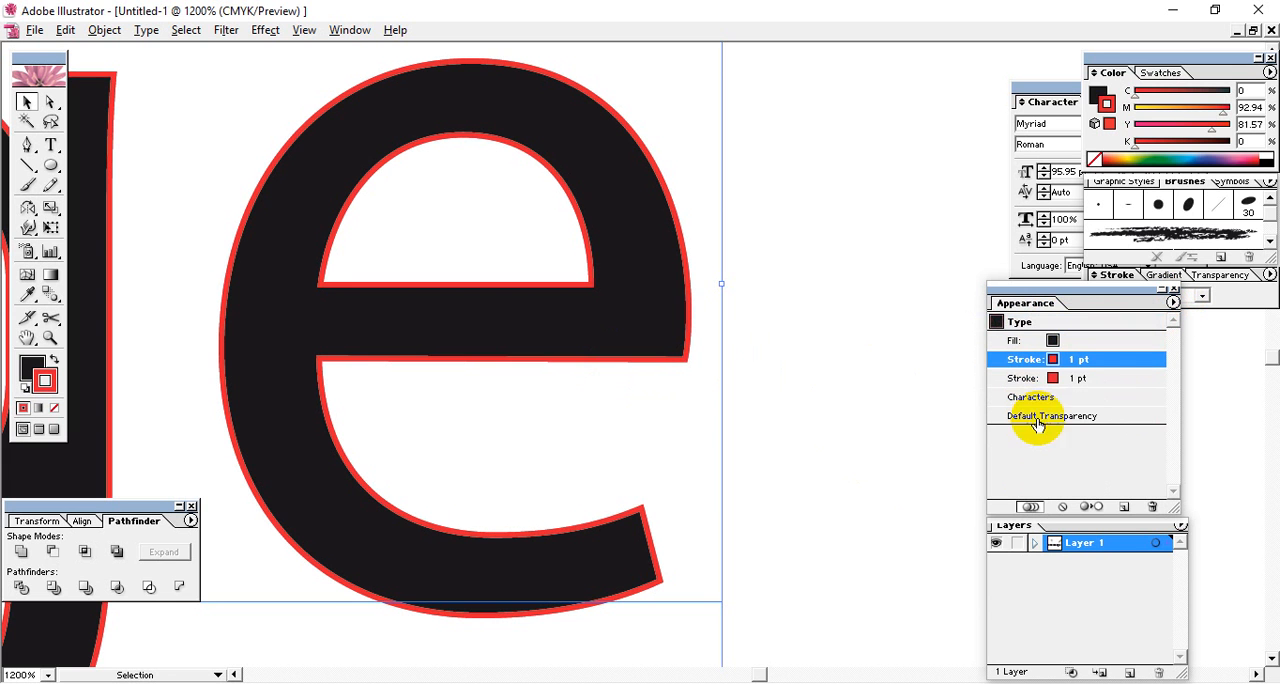
pyautogui.click(1078, 378)
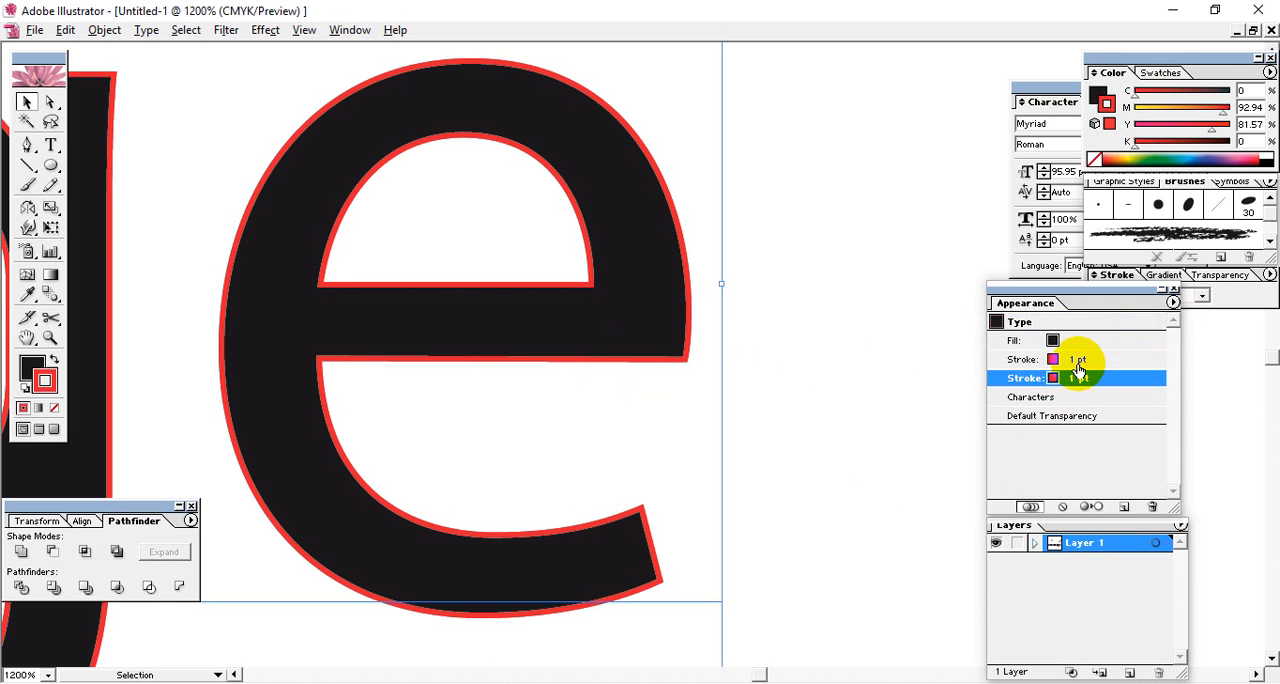
pyautogui.click(1079, 363)
pyautogui.click(1077, 377)
pyautogui.click(1078, 362)
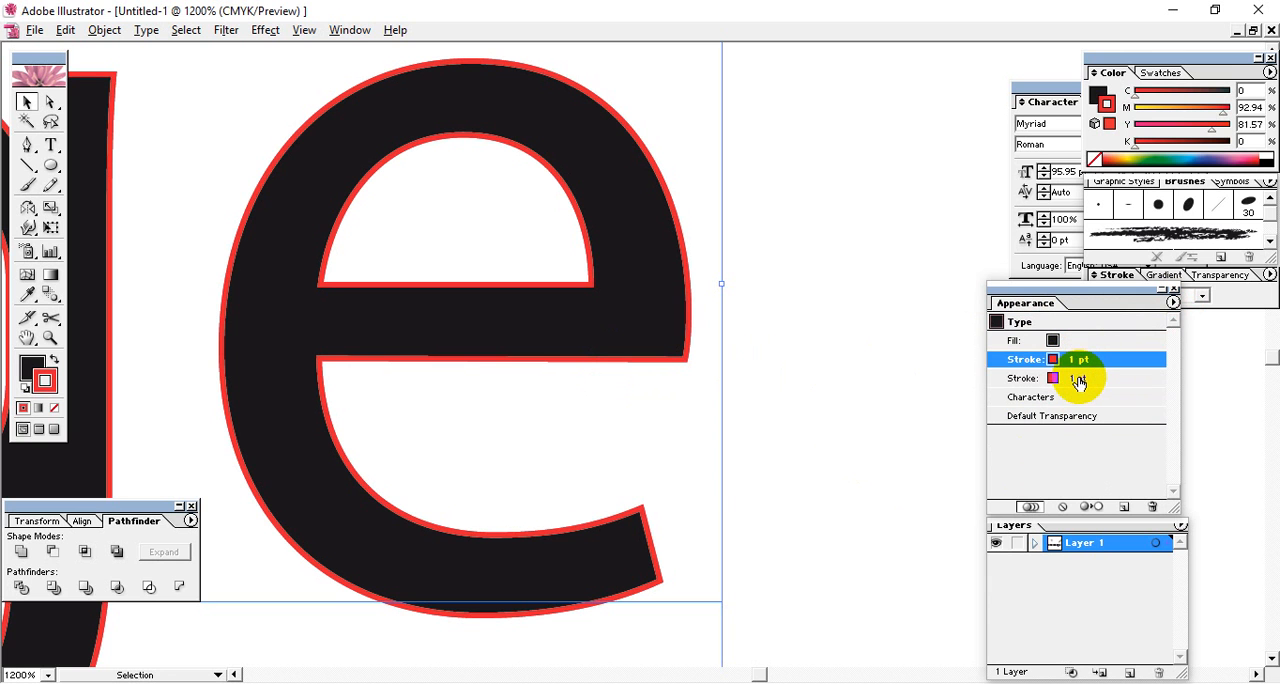
pyautogui.click(1079, 378)
pyautogui.click(1083, 362)
pyautogui.click(1058, 362)
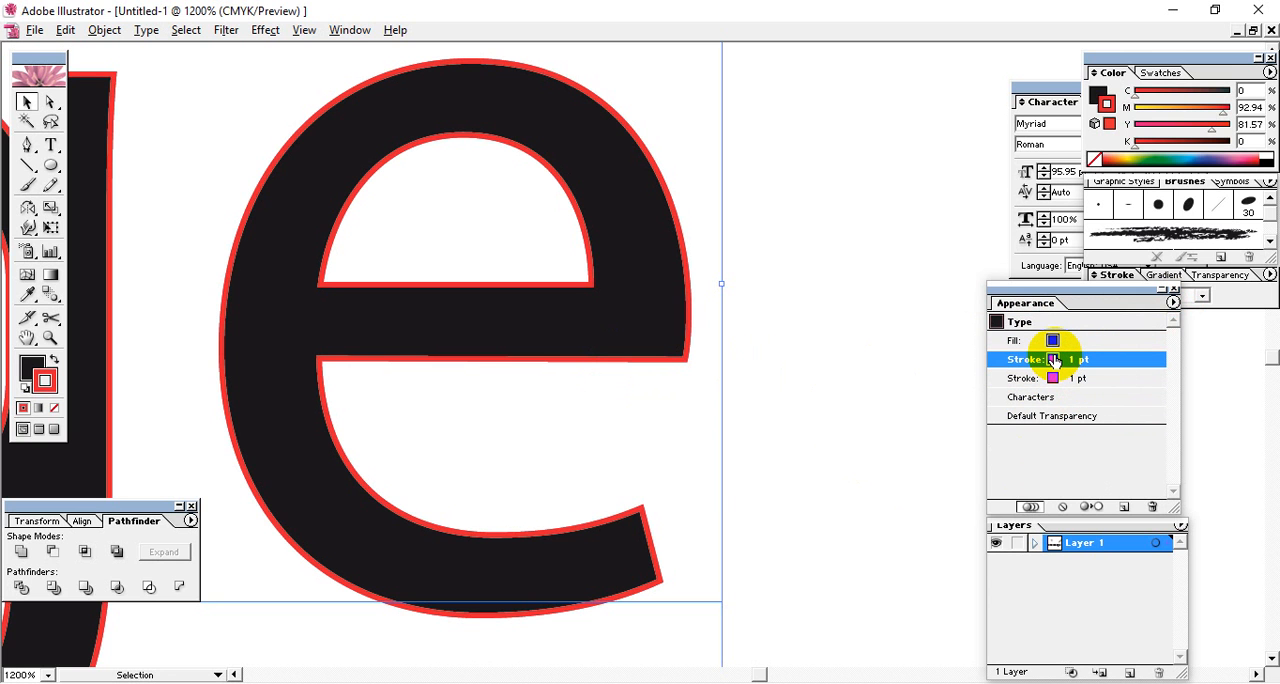
pyautogui.click(1068, 378)
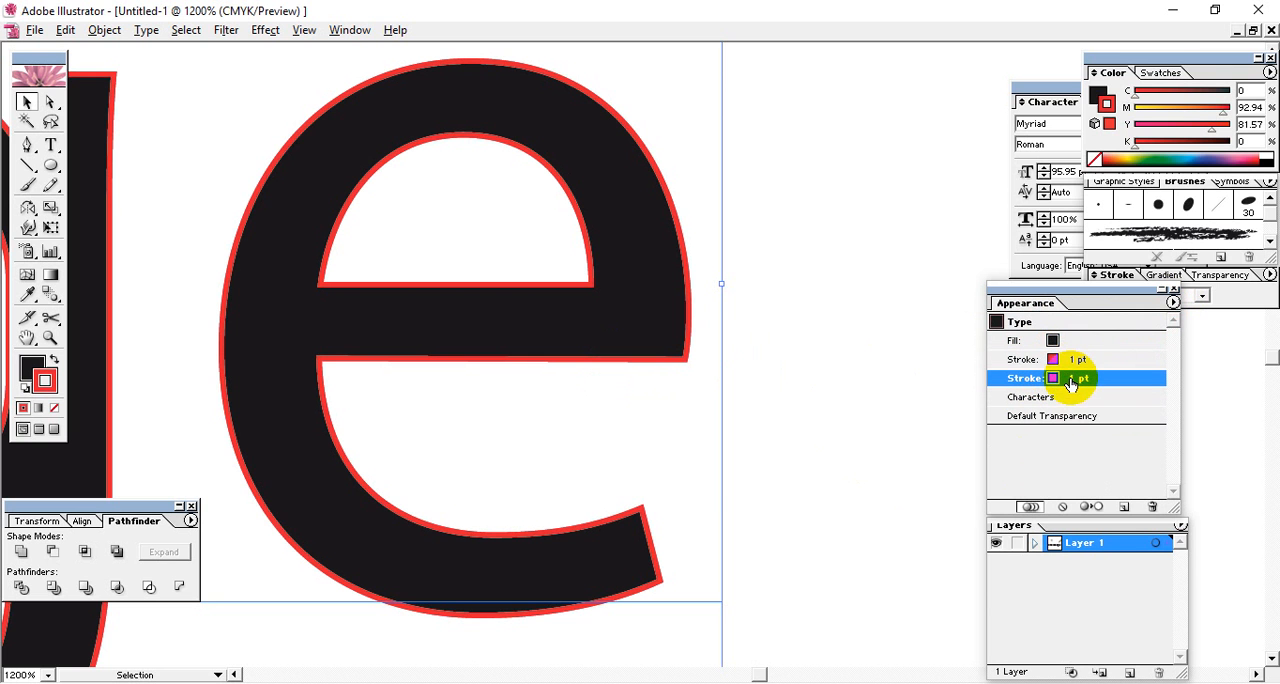
pyautogui.click(1050, 87)
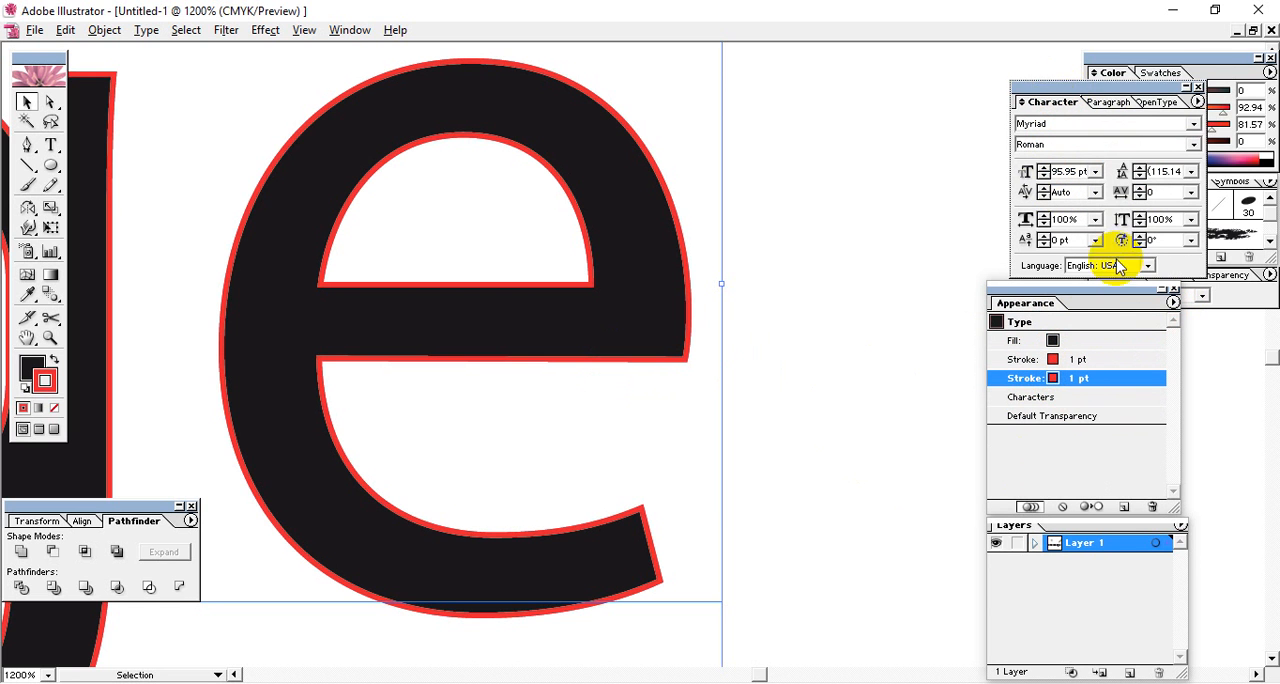
# Recolor the lower stroke of the text to pure yellow with 0% magenta and 100% yellow.
pyautogui.click(1205, 58)
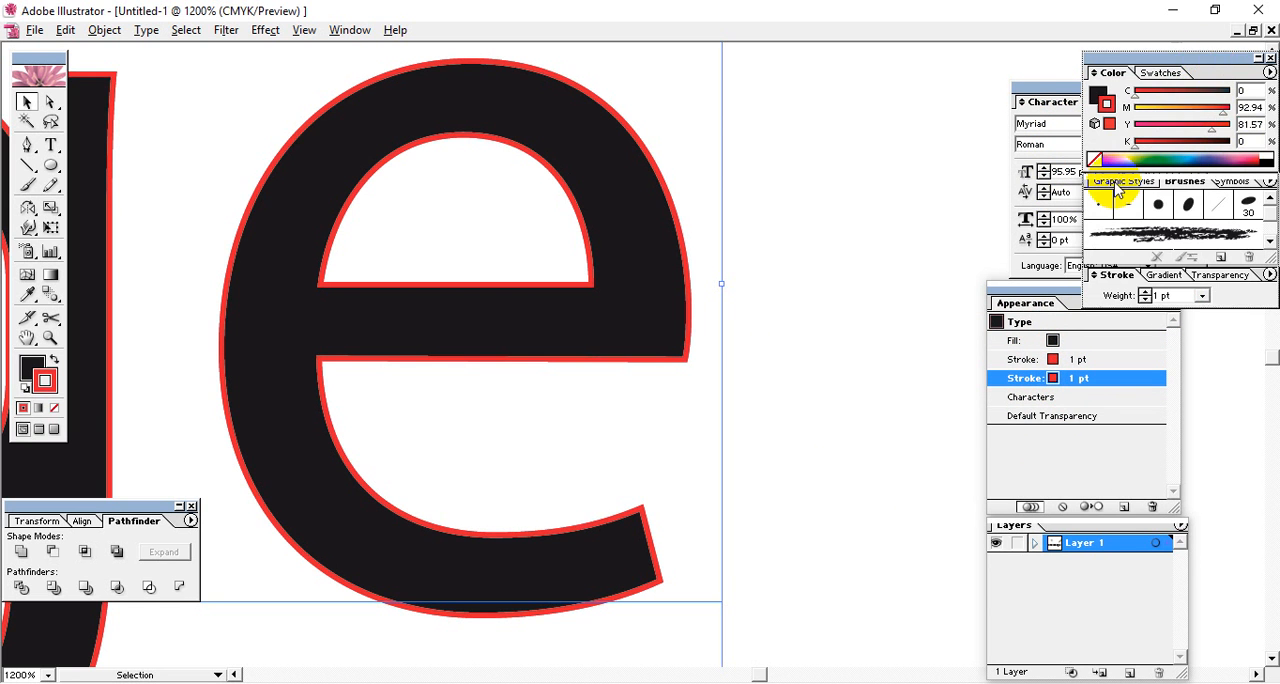
pyautogui.moveTo(1224, 112); pyautogui.dragTo(1086, 117)
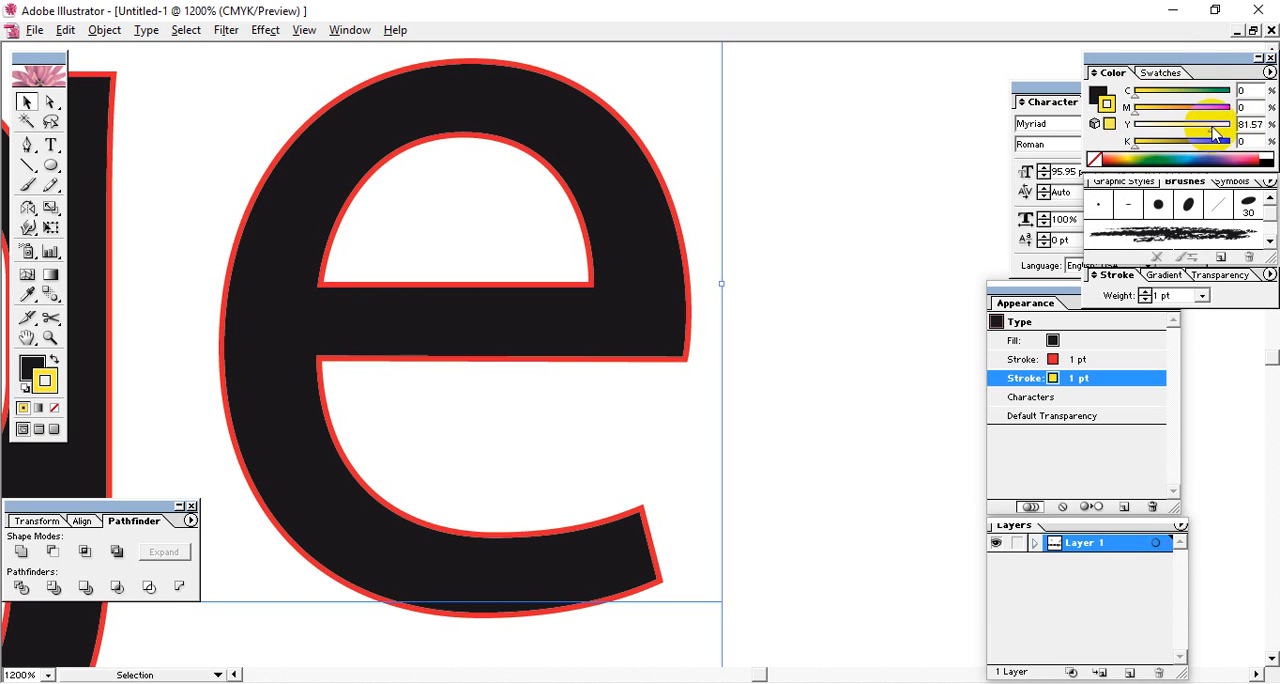
pyautogui.moveTo(1213, 129); pyautogui.dragTo(1271, 132)
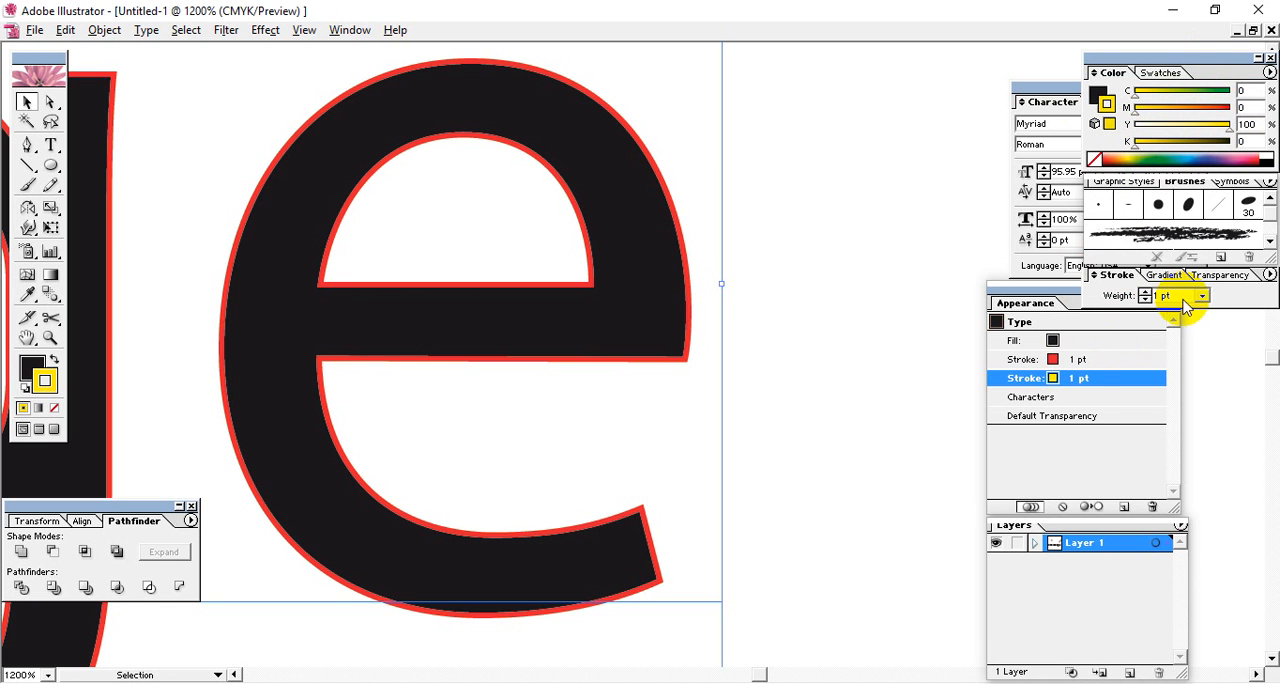
# Set the weight of the text's lower, yellow stroke to 2 pt.
pyautogui.click(591, 251)
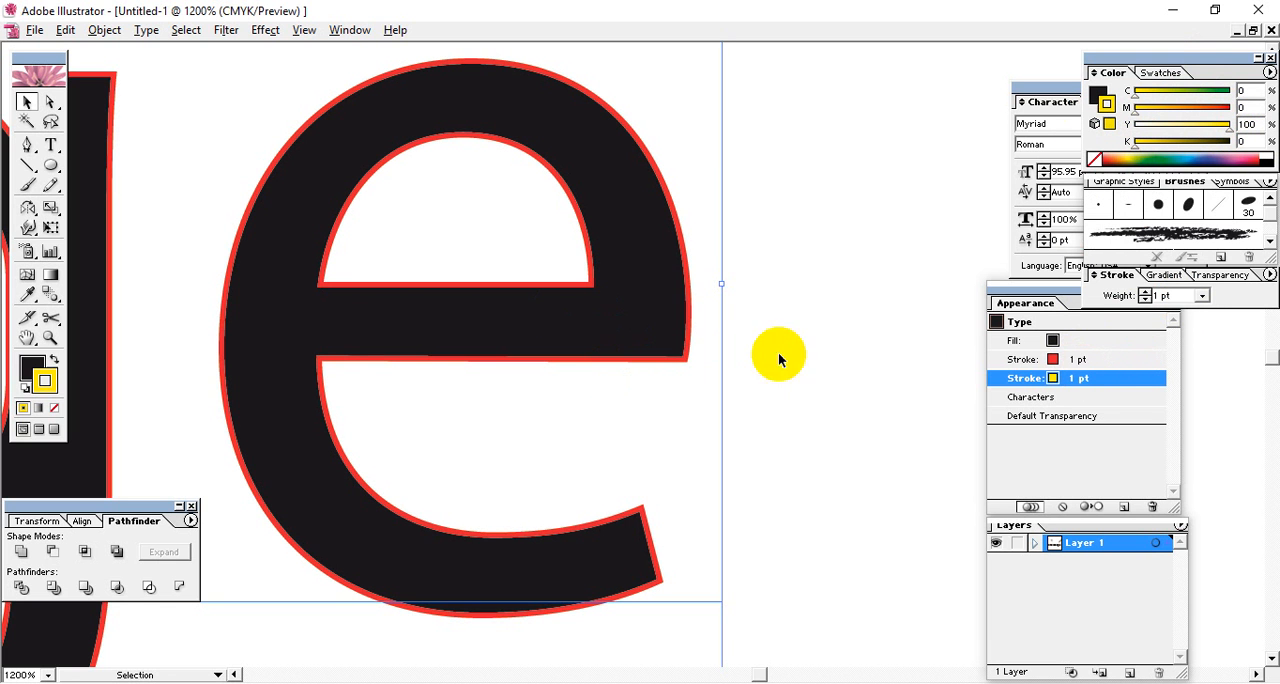
pyautogui.click(595, 257)
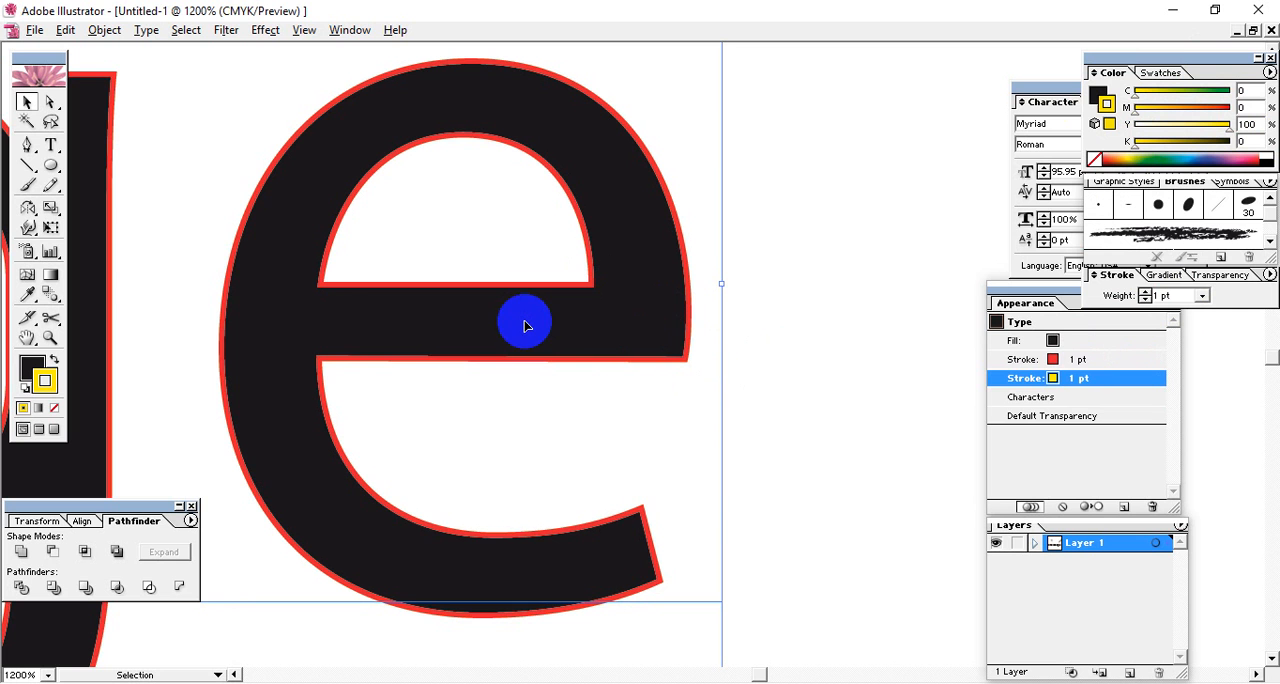
pyautogui.click(1062, 303)
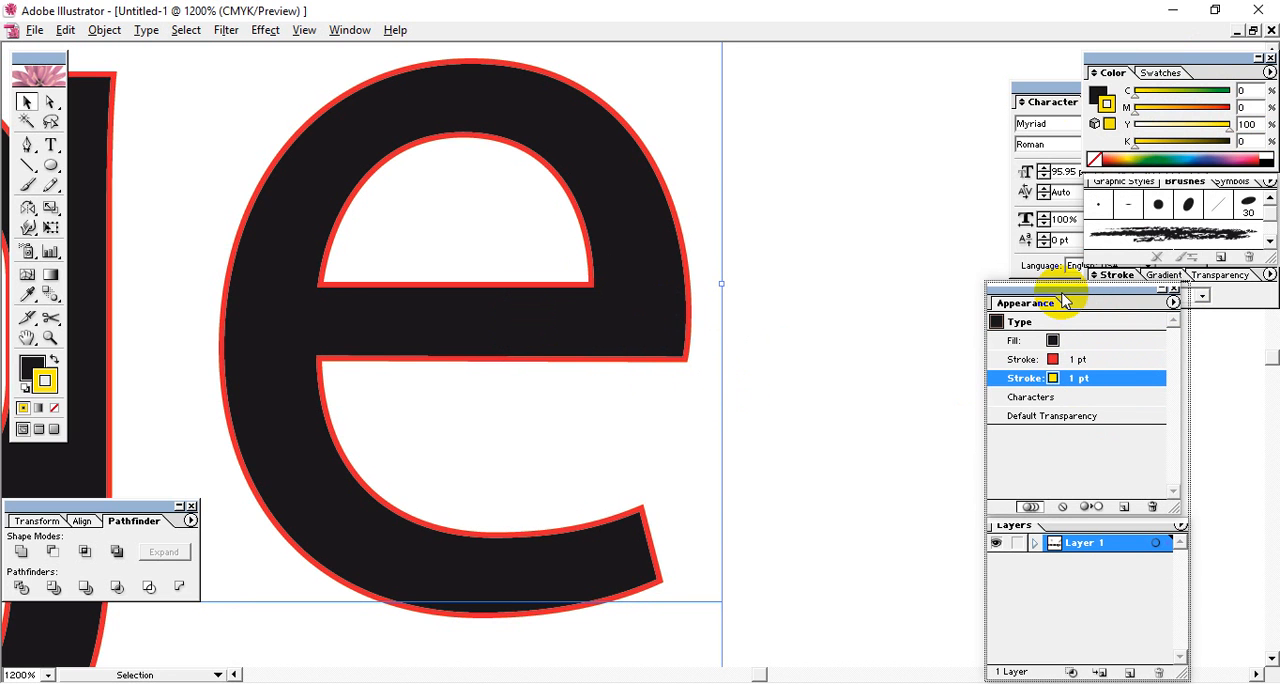
pyautogui.click(1115, 275)
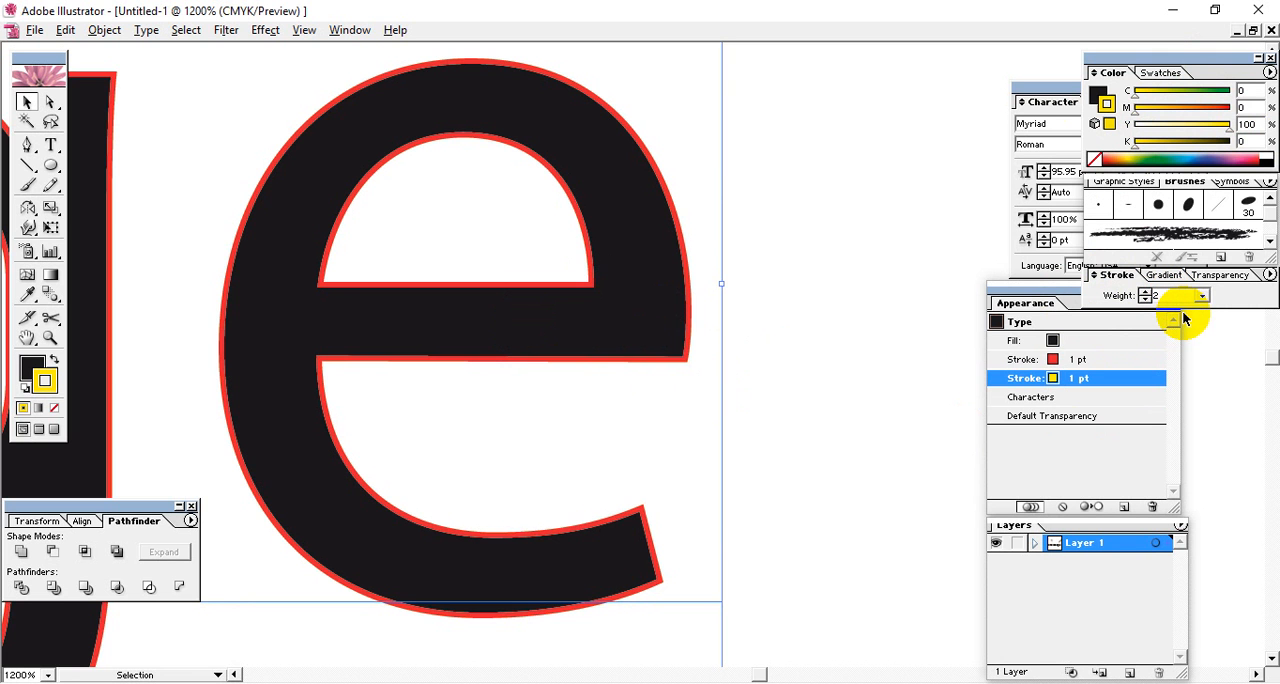
pyautogui.press('Return')
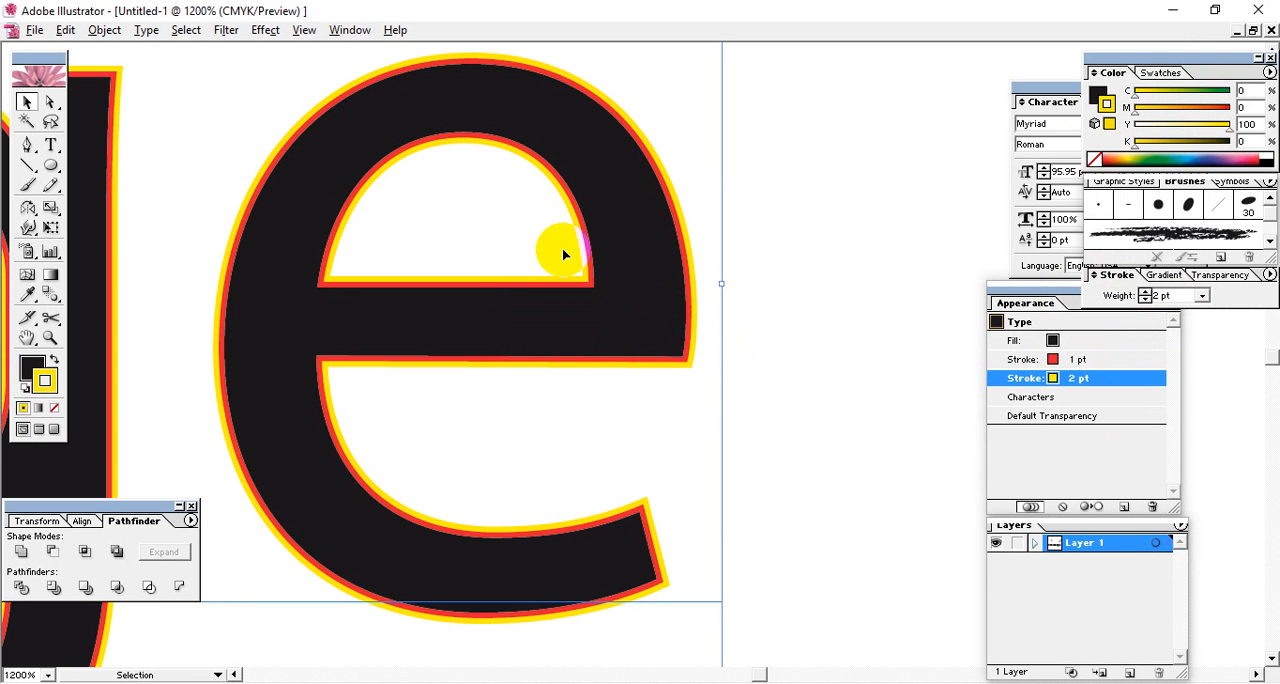
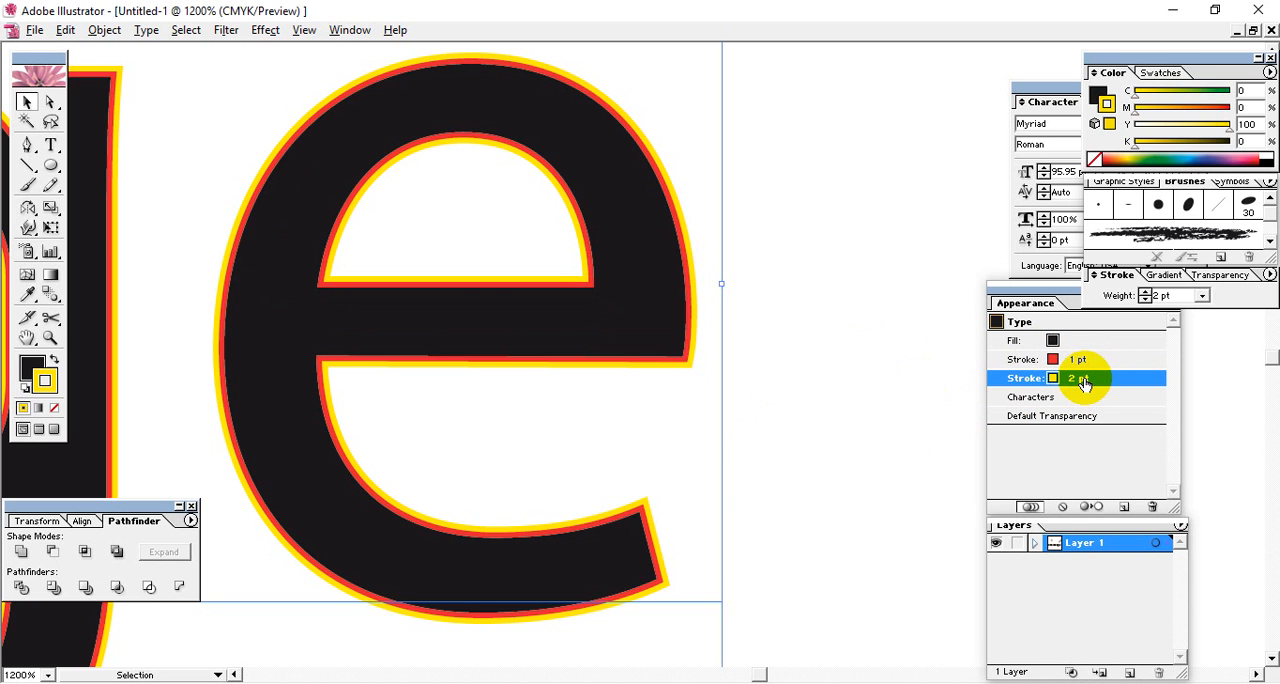
pyautogui.click(1076, 361)
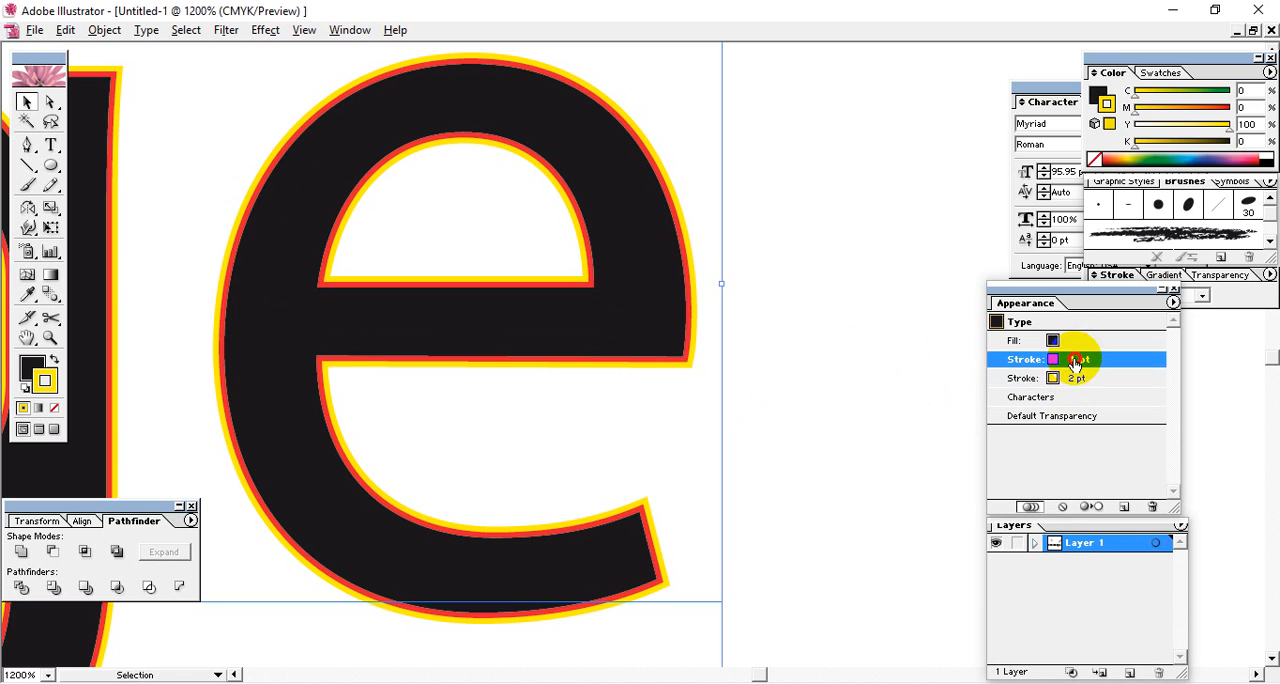
pyautogui.click(1077, 382)
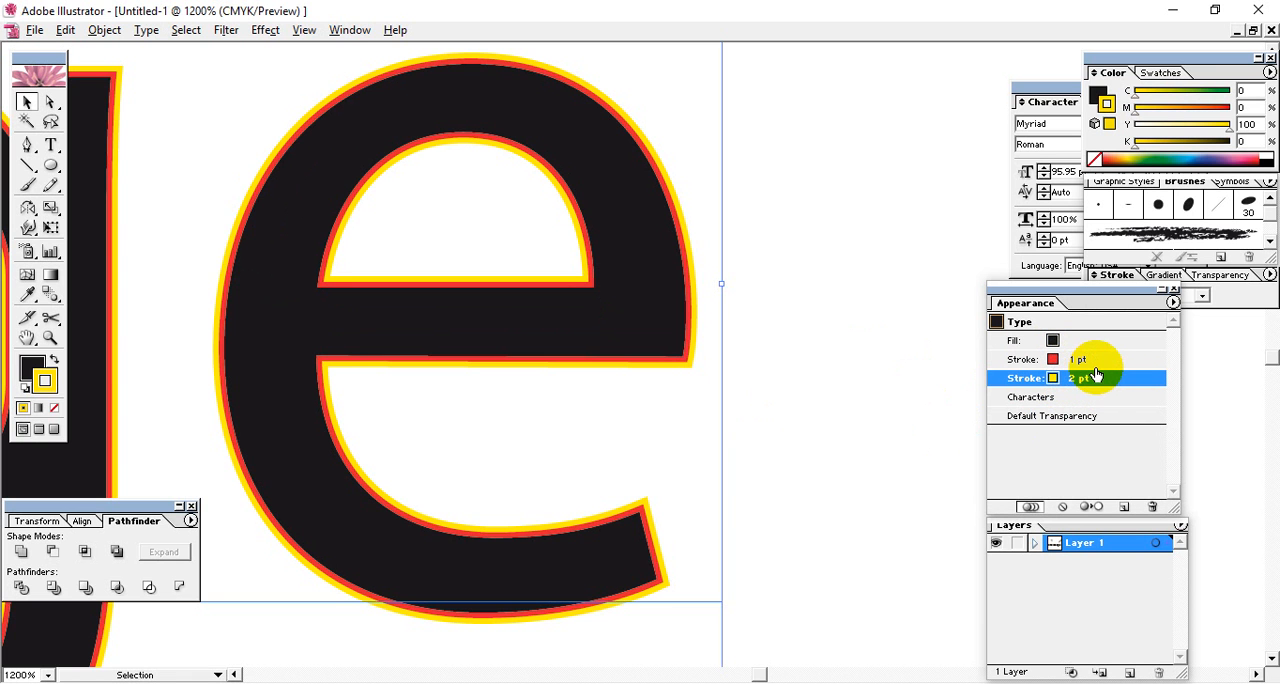
pyautogui.click(1097, 362)
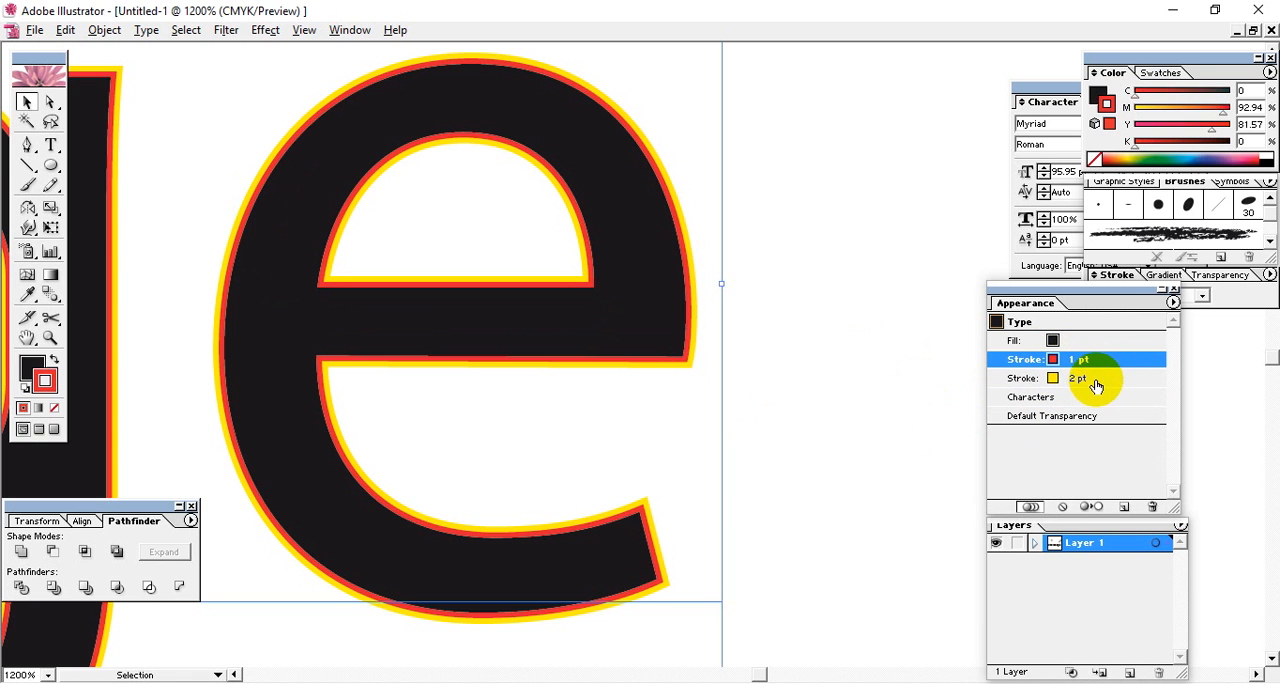
# Duplicate the yellow 2 pt stroke in the text's appearance and select the lower of the two yellow strokes.
pyautogui.click(1084, 380)
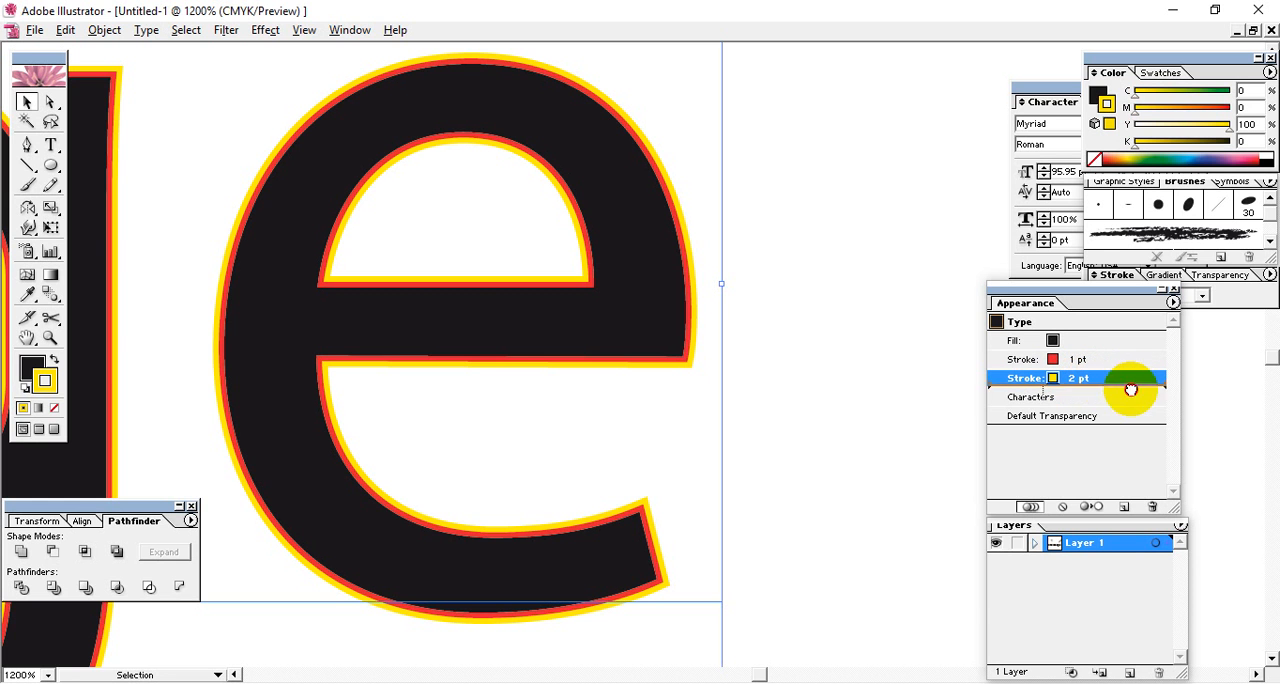
pyautogui.moveTo(1130, 389); pyautogui.dragTo(1127, 507)
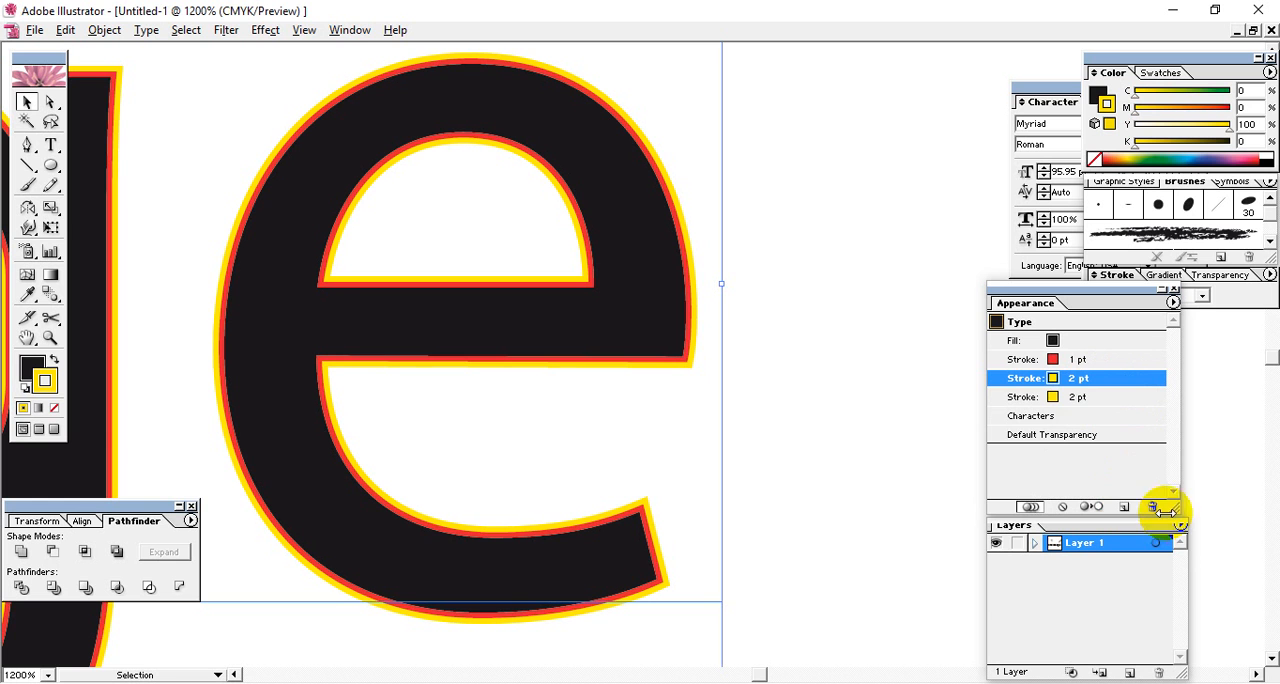
pyautogui.click(1087, 401)
pyautogui.click(1054, 380)
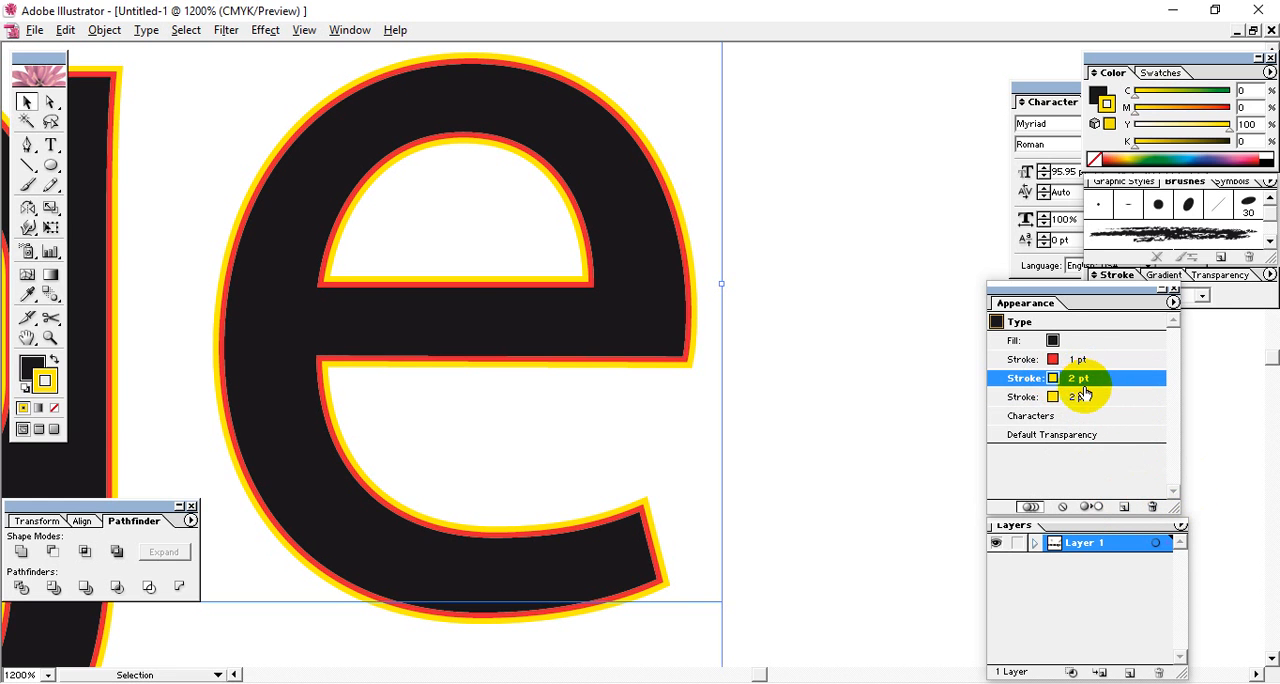
pyautogui.click(1081, 398)
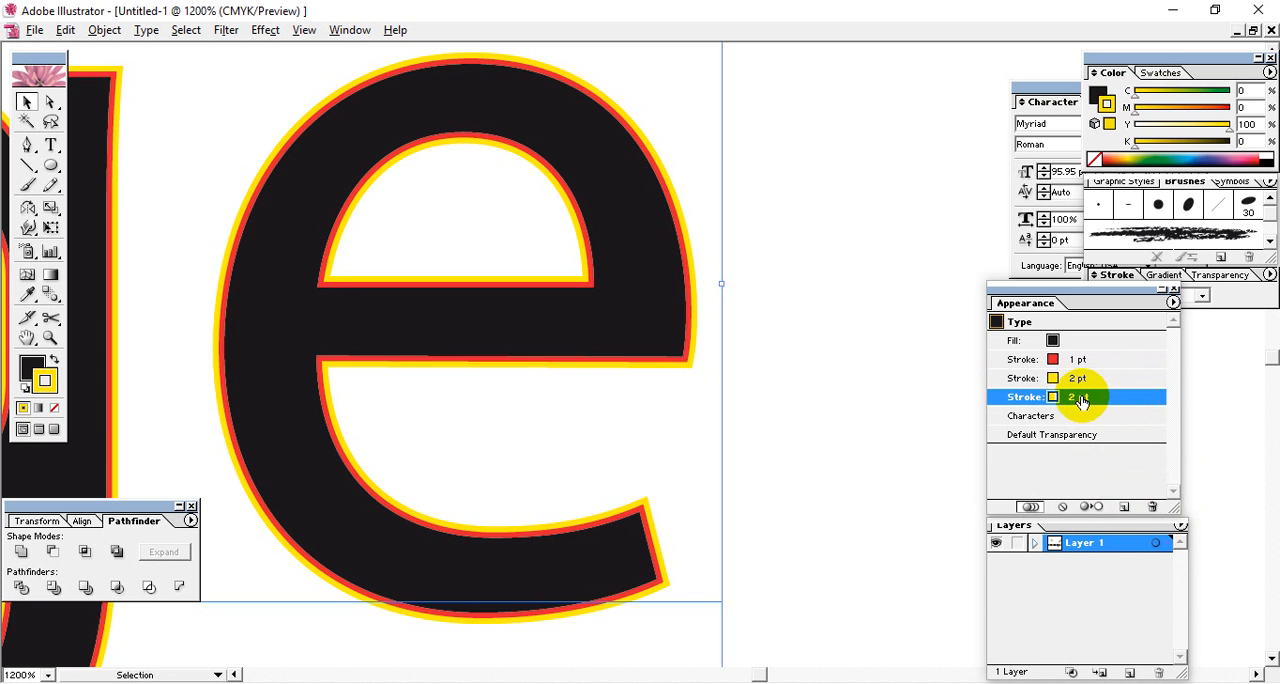
# Set the bottom stroke of the text to 4 pt and recolor it green by raising cyan to 100%.
pyautogui.click(1123, 280)
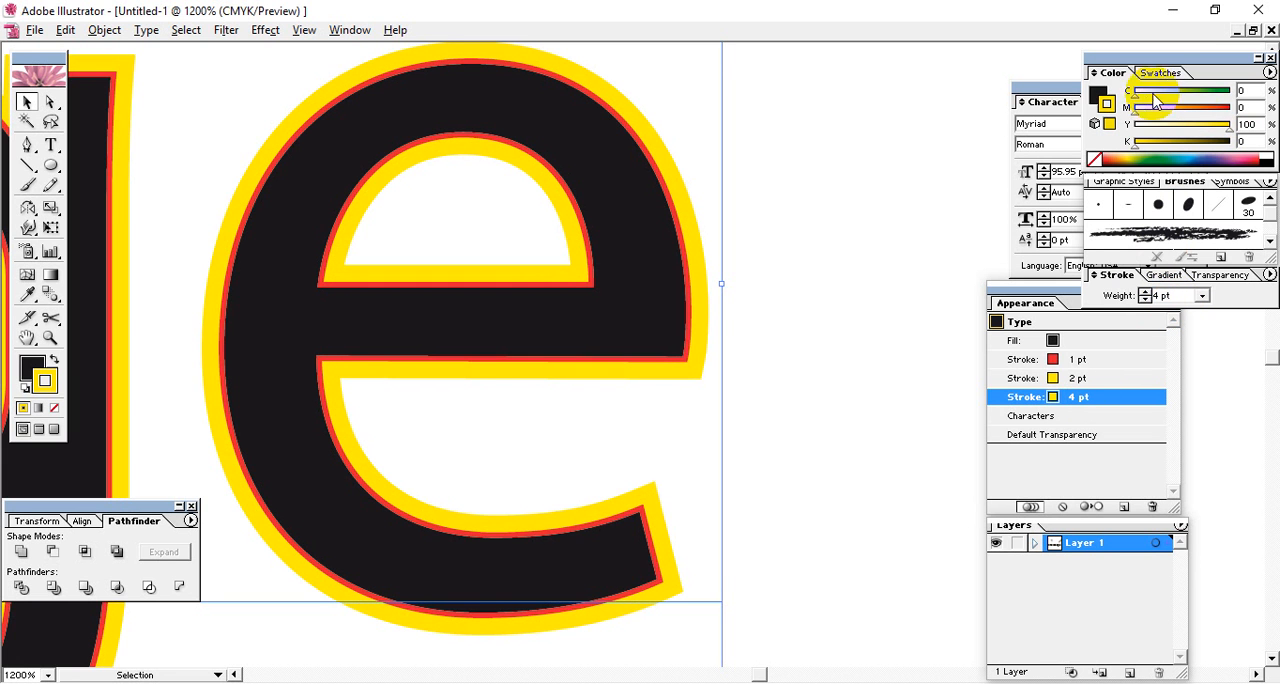
pyautogui.moveTo(1137, 90); pyautogui.dragTo(1229, 90)
pyautogui.click(657, 278)
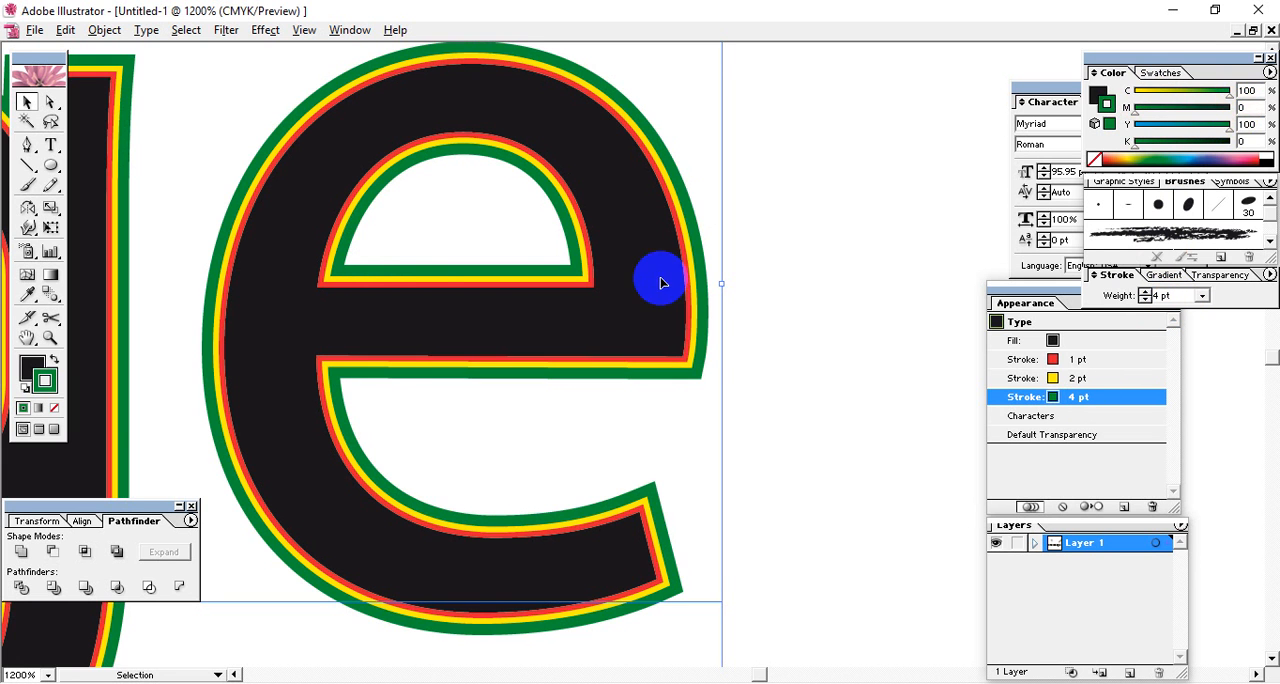
pyautogui.click(1076, 360)
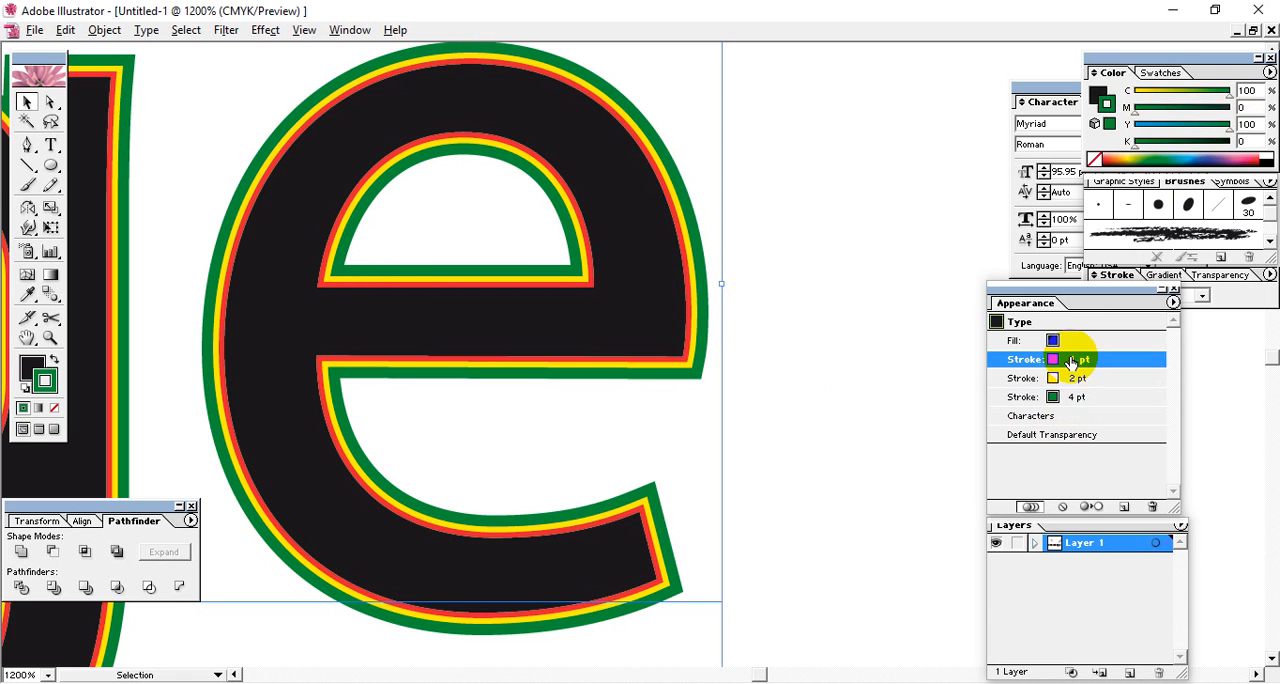
pyautogui.click(1076, 383)
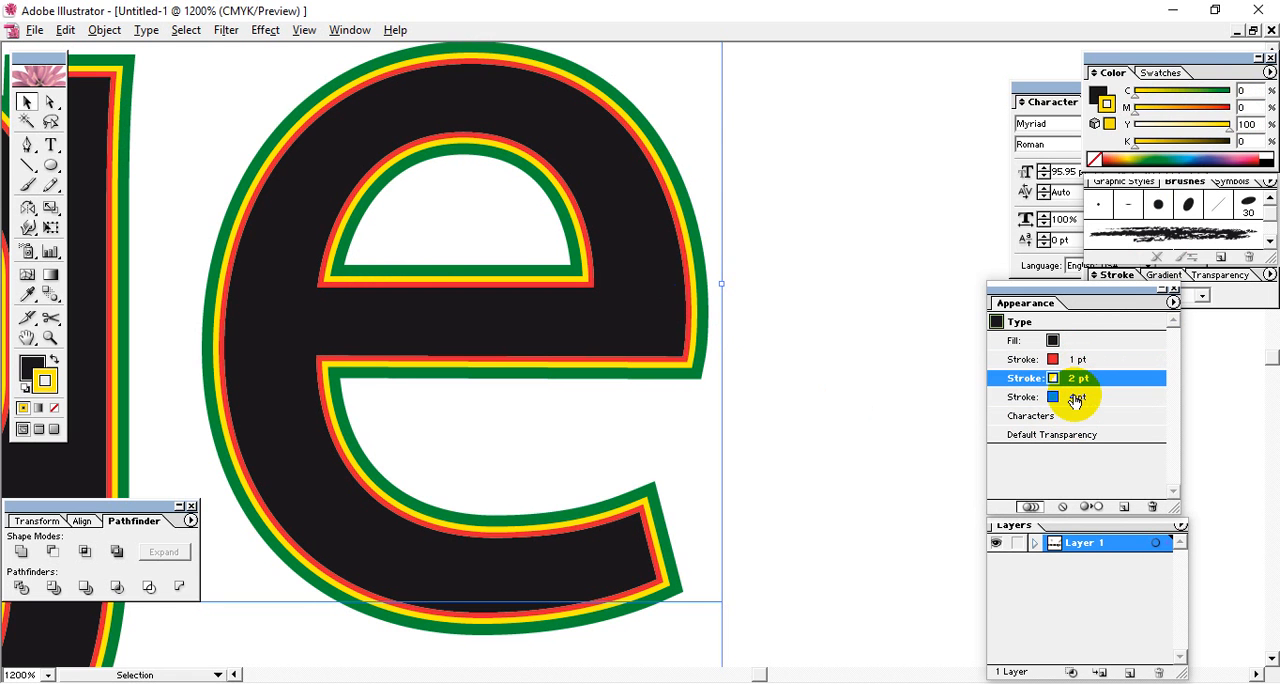
pyautogui.click(1078, 396)
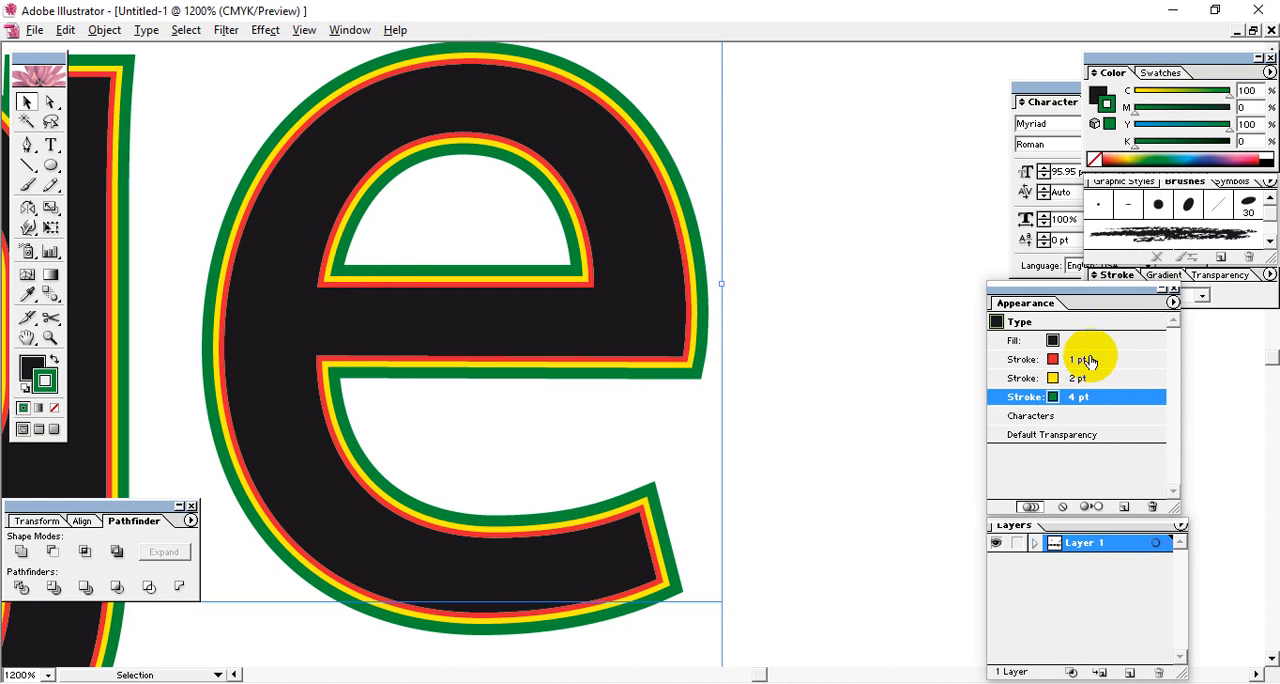
pyautogui.click(831, 413)
pyautogui.click(646, 350)
pyautogui.click(749, 452)
pyautogui.click(614, 348)
pyautogui.click(783, 396)
pyautogui.click(642, 347)
# Add two more green 4 pt strokes at the bottom of the text's stroke stack and select the lowest one.
pyautogui.click(1173, 302)
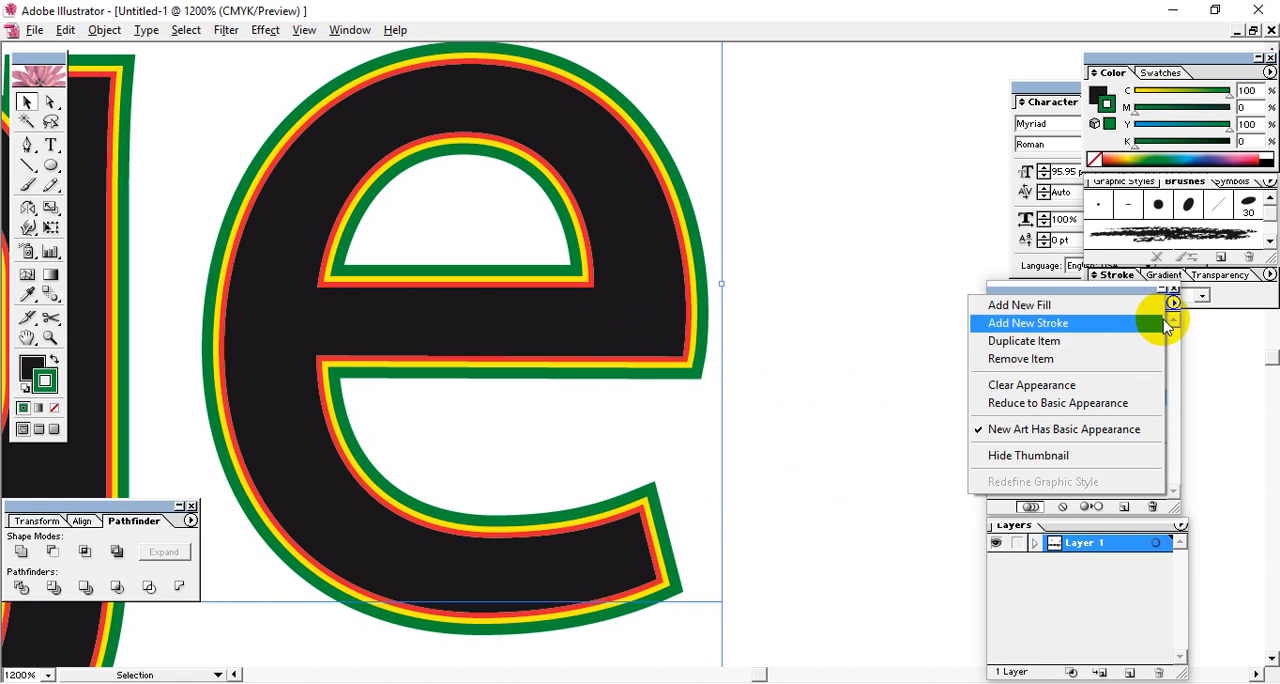
pyautogui.click(1050, 325)
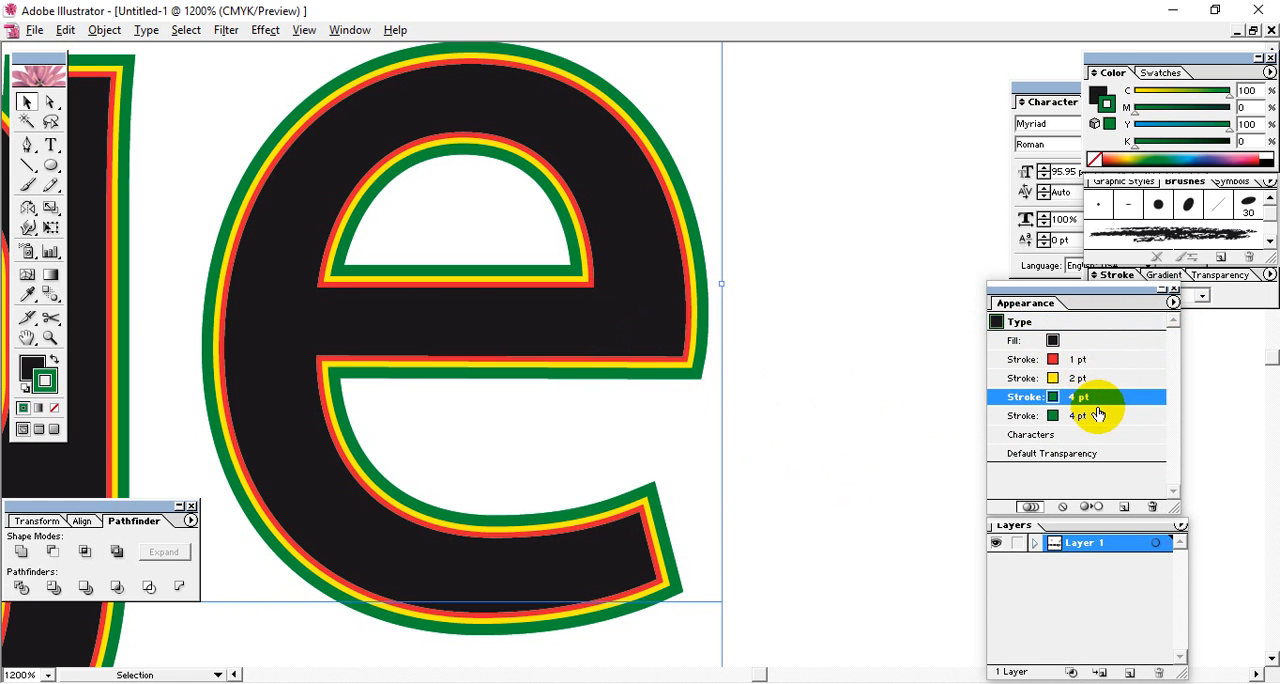
pyautogui.click(1098, 414)
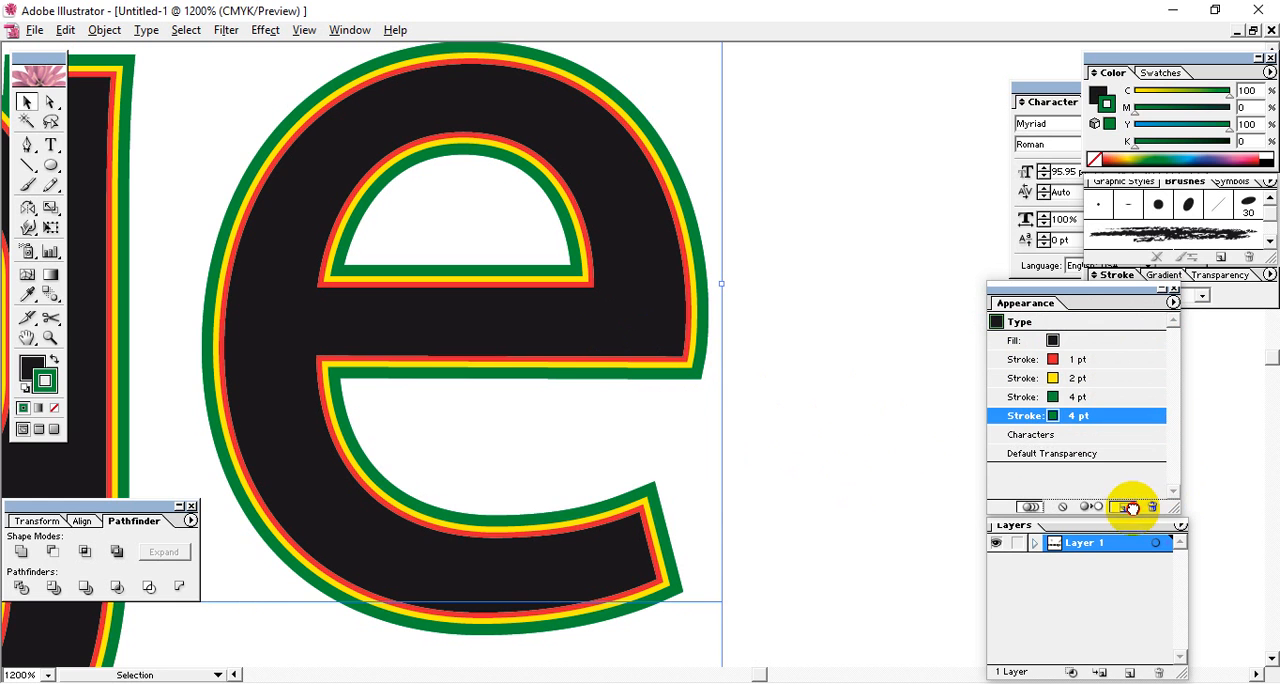
pyautogui.click(1130, 507)
pyautogui.click(1086, 434)
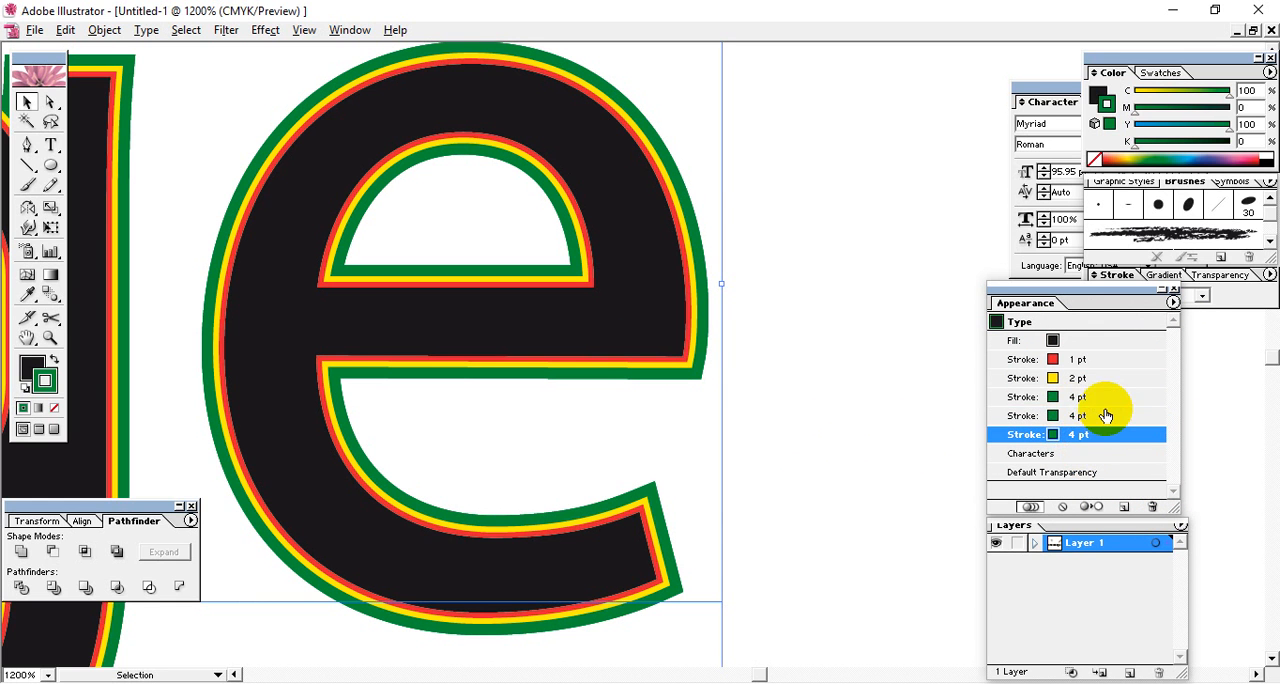
pyautogui.click(1092, 414)
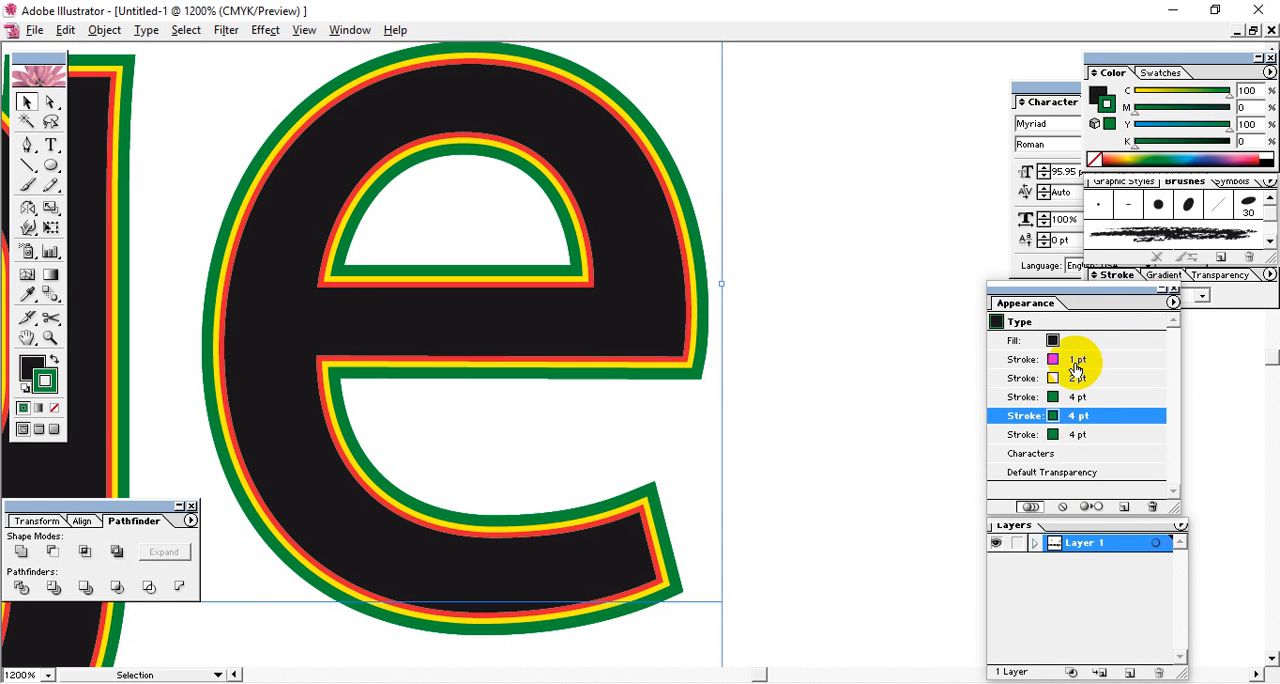
pyautogui.click(1082, 436)
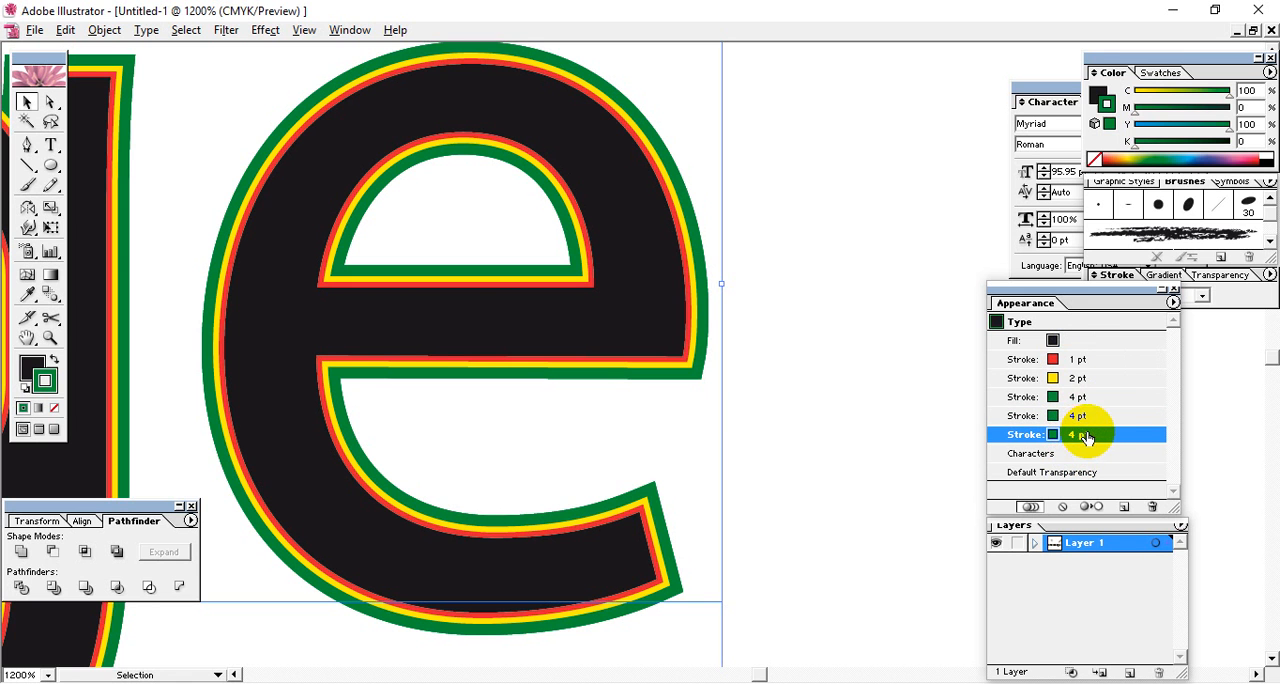
pyautogui.moveTo(1085, 437)
pyautogui.mouseDown()
pyautogui.moveTo(1080, 357)
pyautogui.moveTo(1089, 449)
pyautogui.moveTo(1101, 454)
pyautogui.mouseUp()
pyautogui.click(1090, 361)
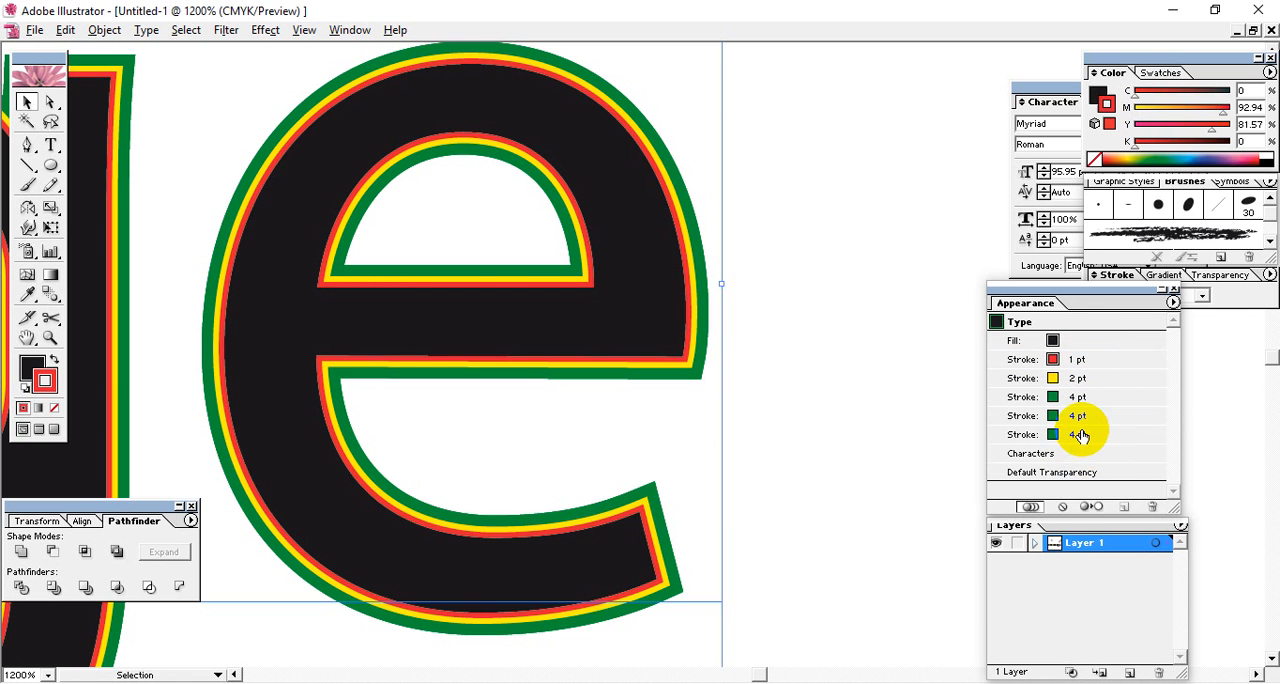
pyautogui.click(1083, 432)
pyautogui.click(1085, 416)
pyautogui.click(1085, 398)
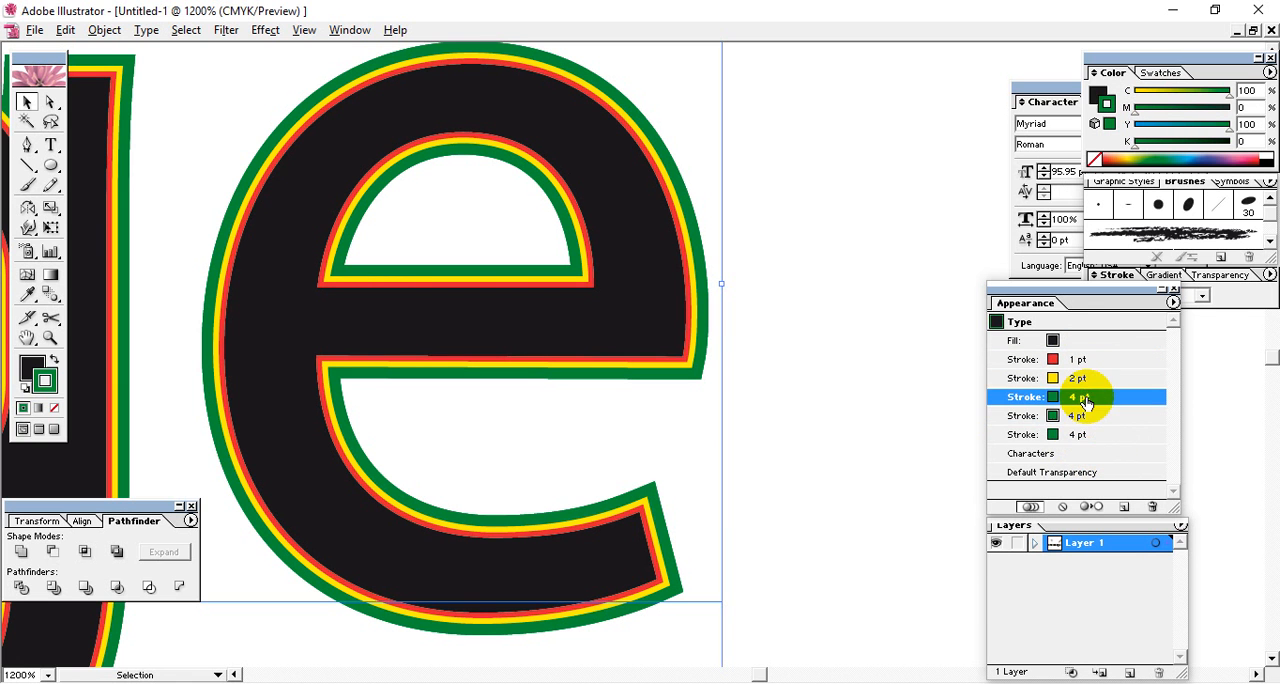
# Set the weight of the second-lowest green stroke to 5 pt and the lowest one to 6 pt.
pyautogui.click(1085, 416)
pyautogui.click(1115, 275)
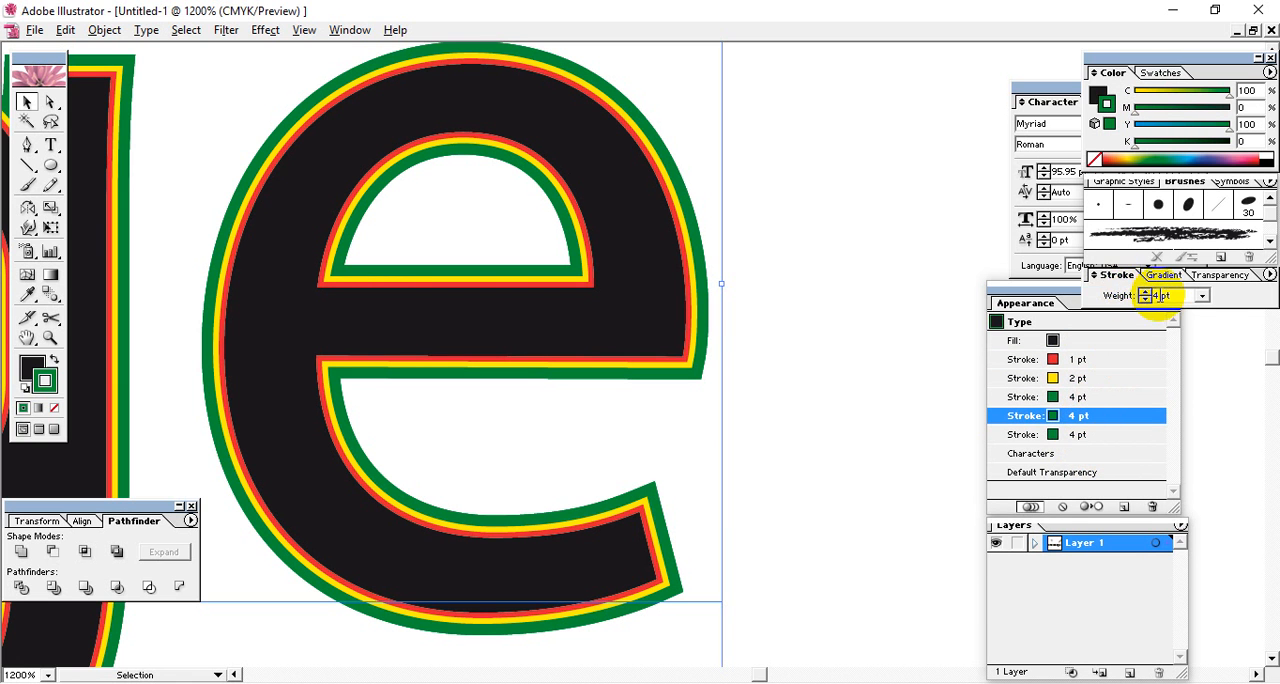
pyautogui.press('Return')
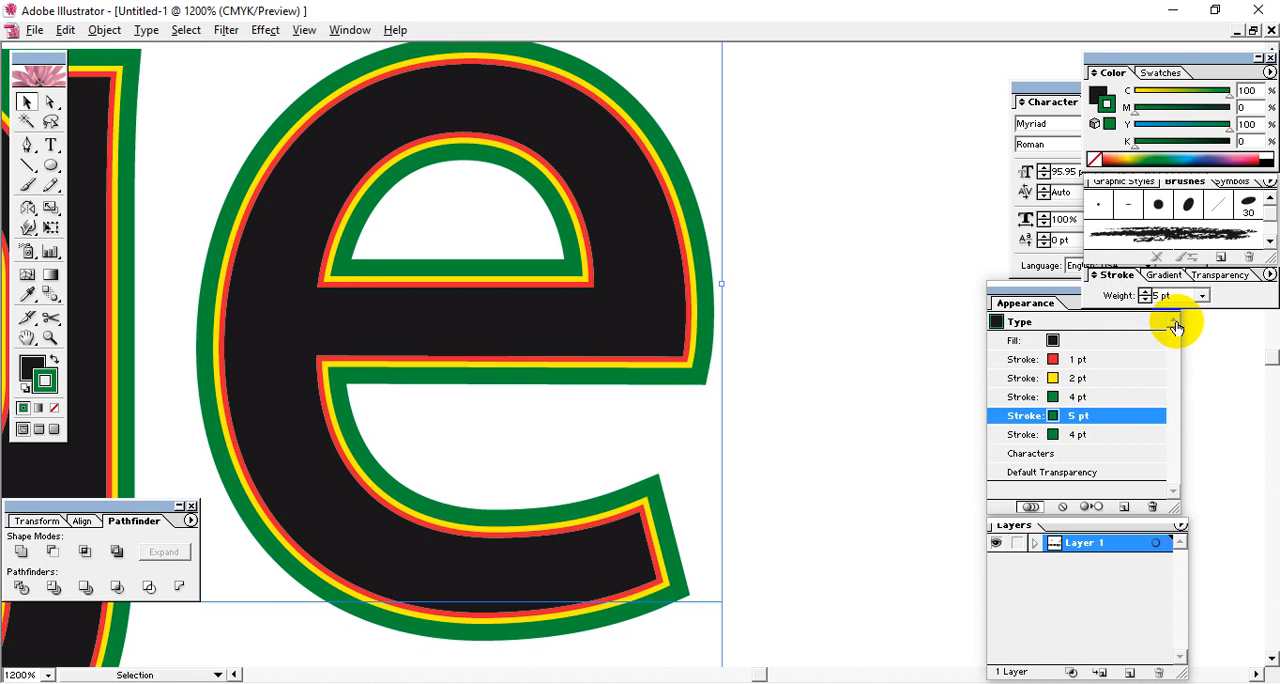
pyautogui.click(1100, 434)
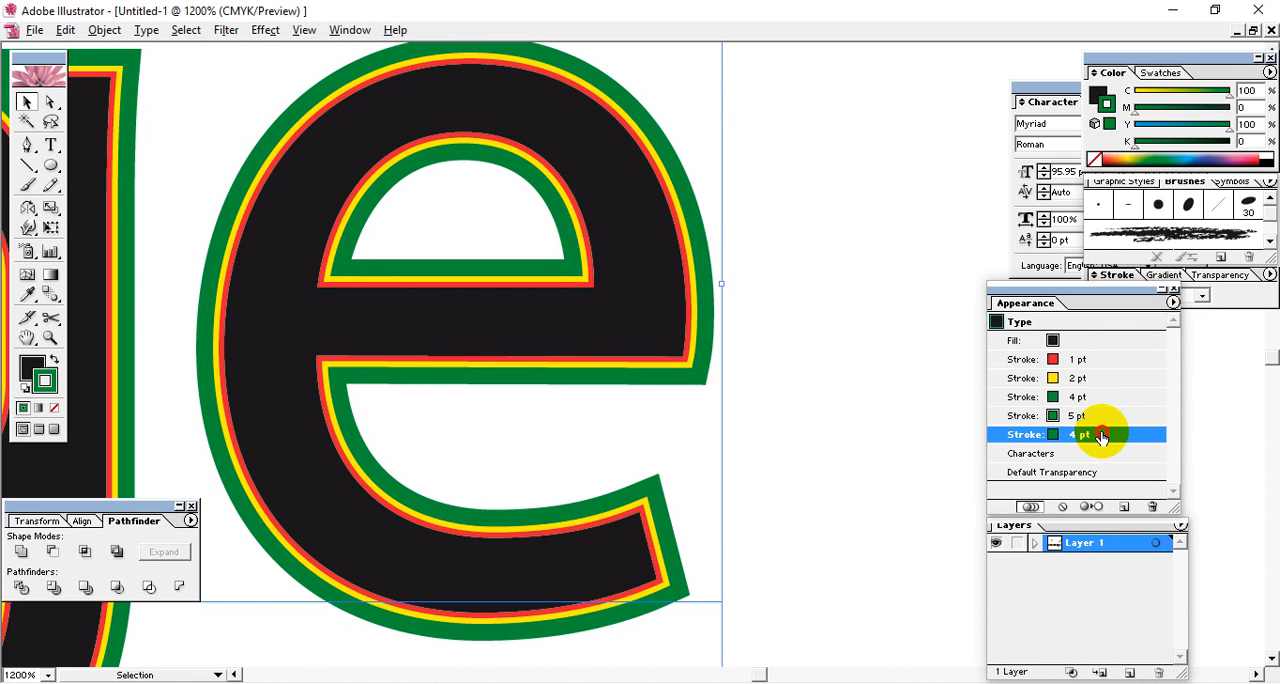
pyautogui.click(1112, 276)
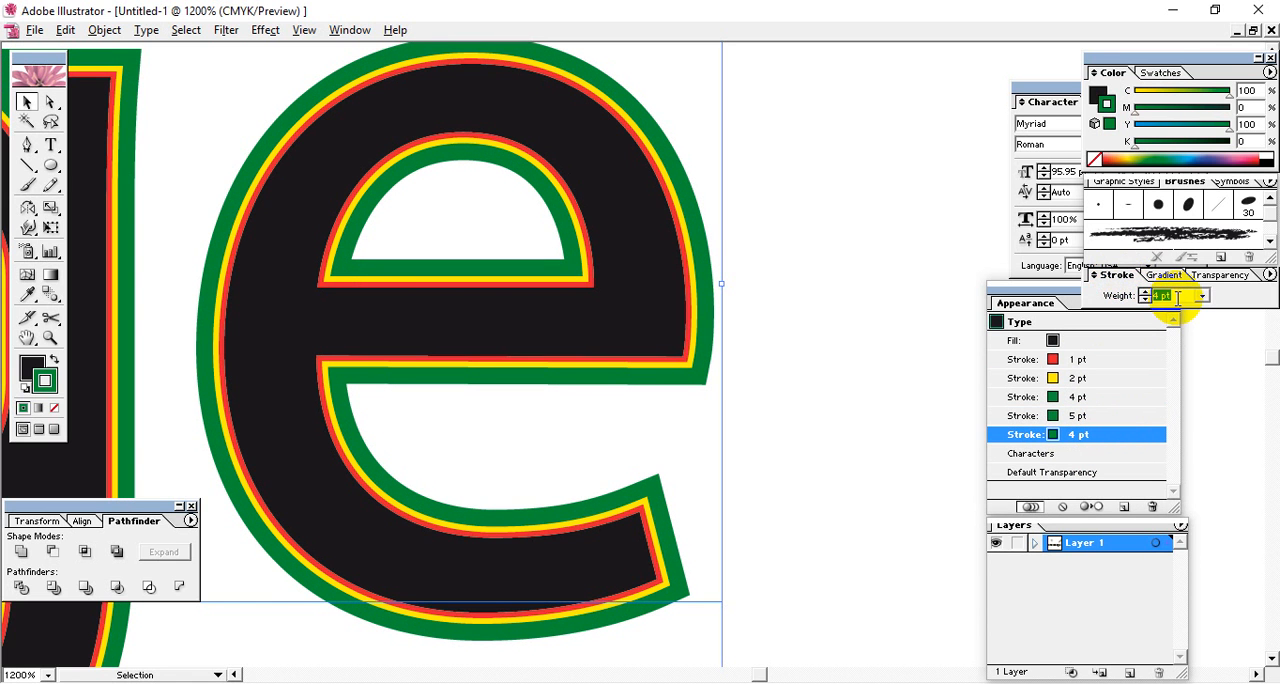
pyautogui.press('Return')
# Recolor the 5 pt stroke blue with 0% yellow and the 6 pt stroke magenta from the color spectrum, and deselect the text.
pyautogui.click(1075, 415)
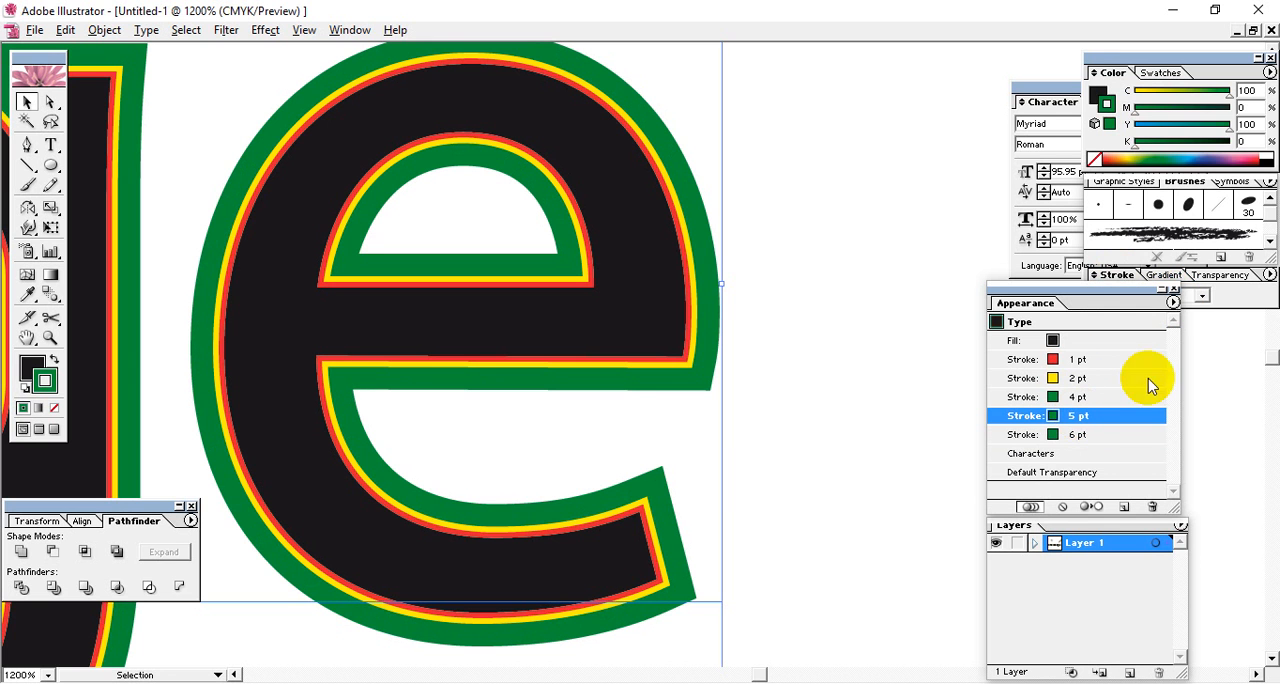
pyautogui.moveTo(1205, 126)
pyautogui.mouseDown()
pyautogui.moveTo(1230, 124)
pyautogui.moveTo(950, 128)
pyautogui.mouseUp()
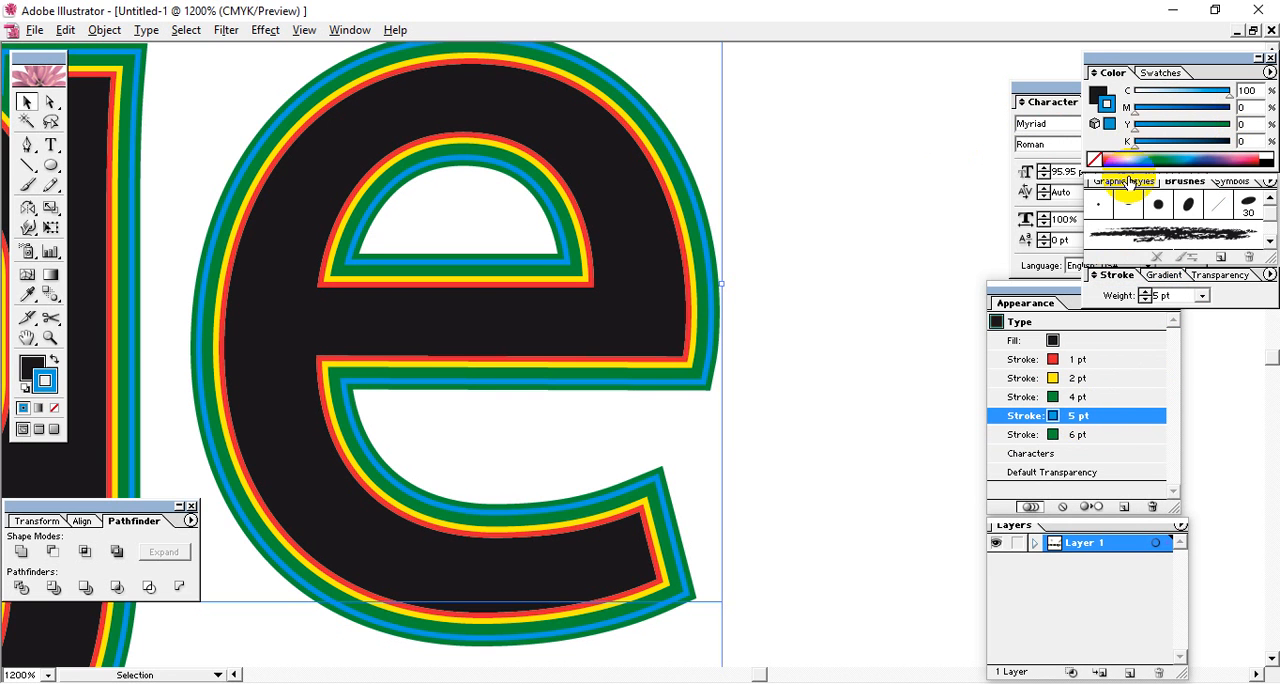
pyautogui.click(1090, 437)
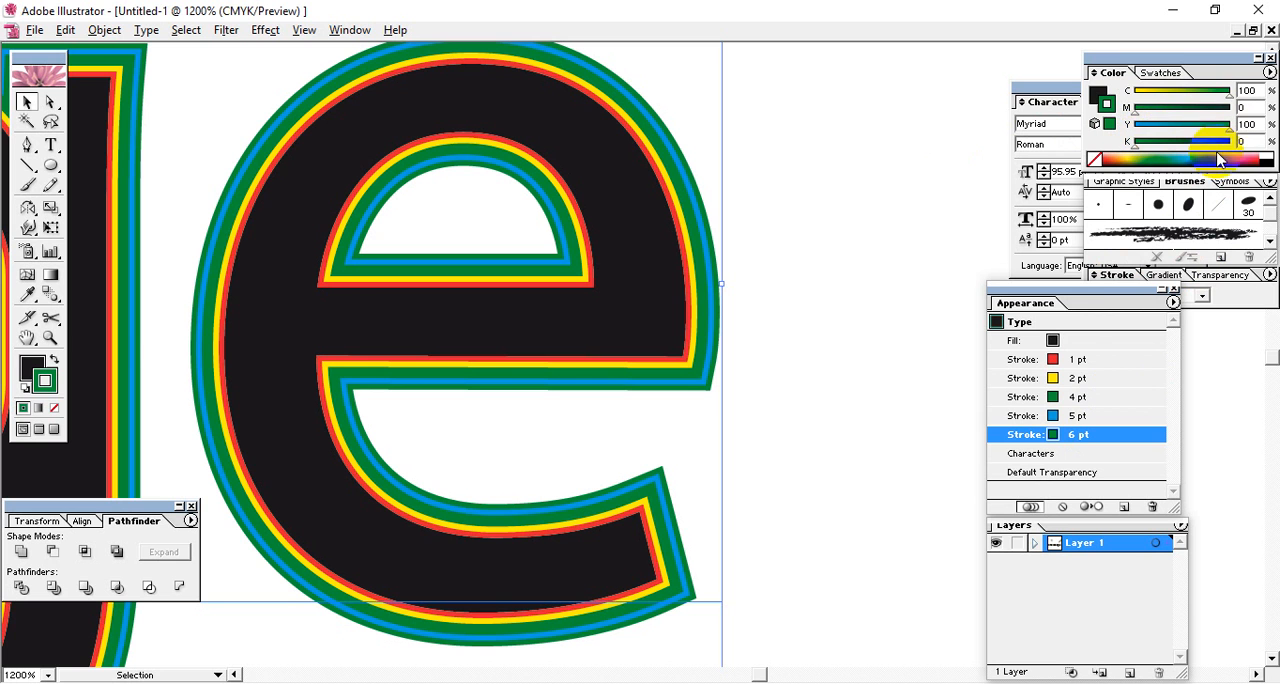
pyautogui.click(1250, 160)
pyautogui.click(871, 312)
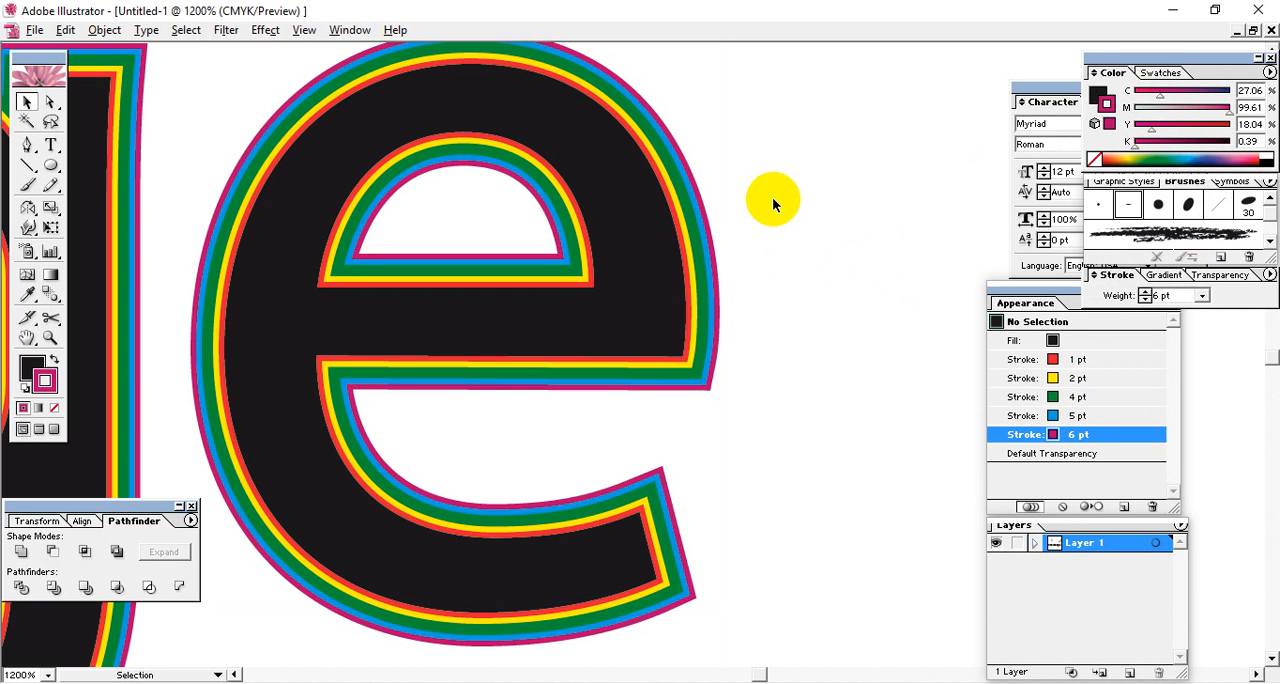
# Examine the multicolored stacked outlines along the whole Knowledge text.
pyautogui.hotkey('ctrl', '-')
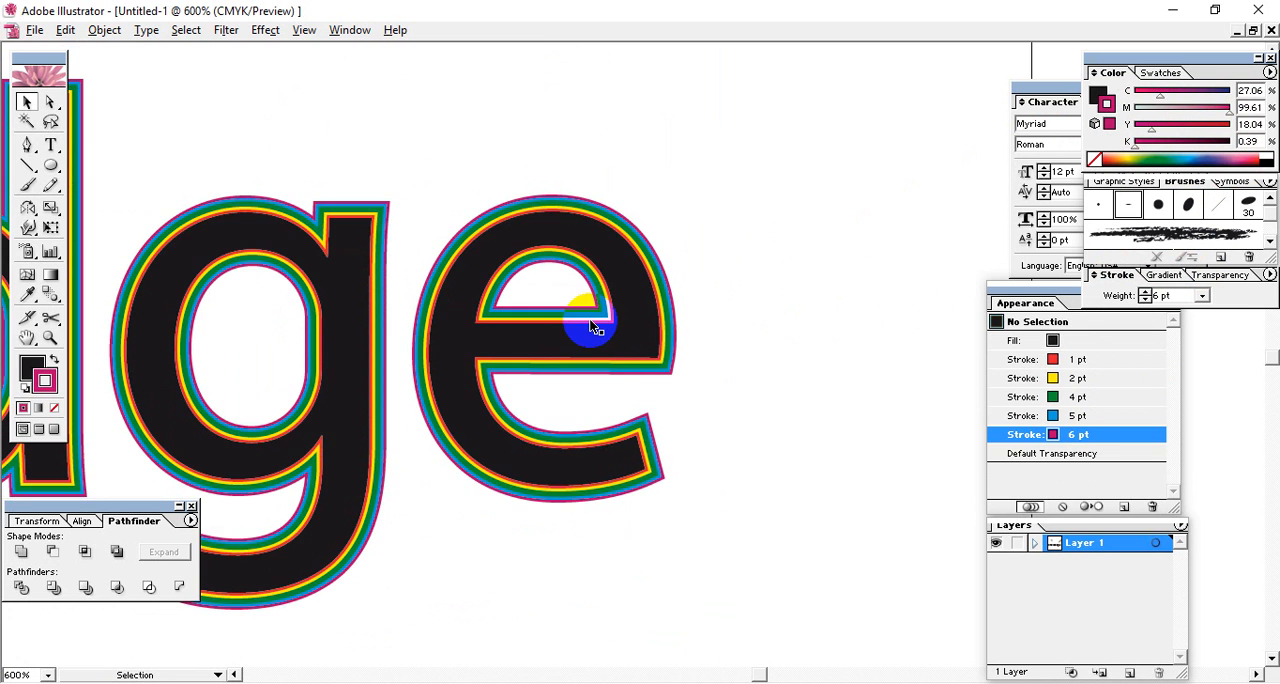
pyautogui.moveTo(565, 321)
pyautogui.mouseDown()
pyautogui.moveTo(626, 301)
pyautogui.moveTo(863, 281)
pyautogui.mouseUp()
pyautogui.moveTo(648, 320); pyautogui.dragTo(699, 374)
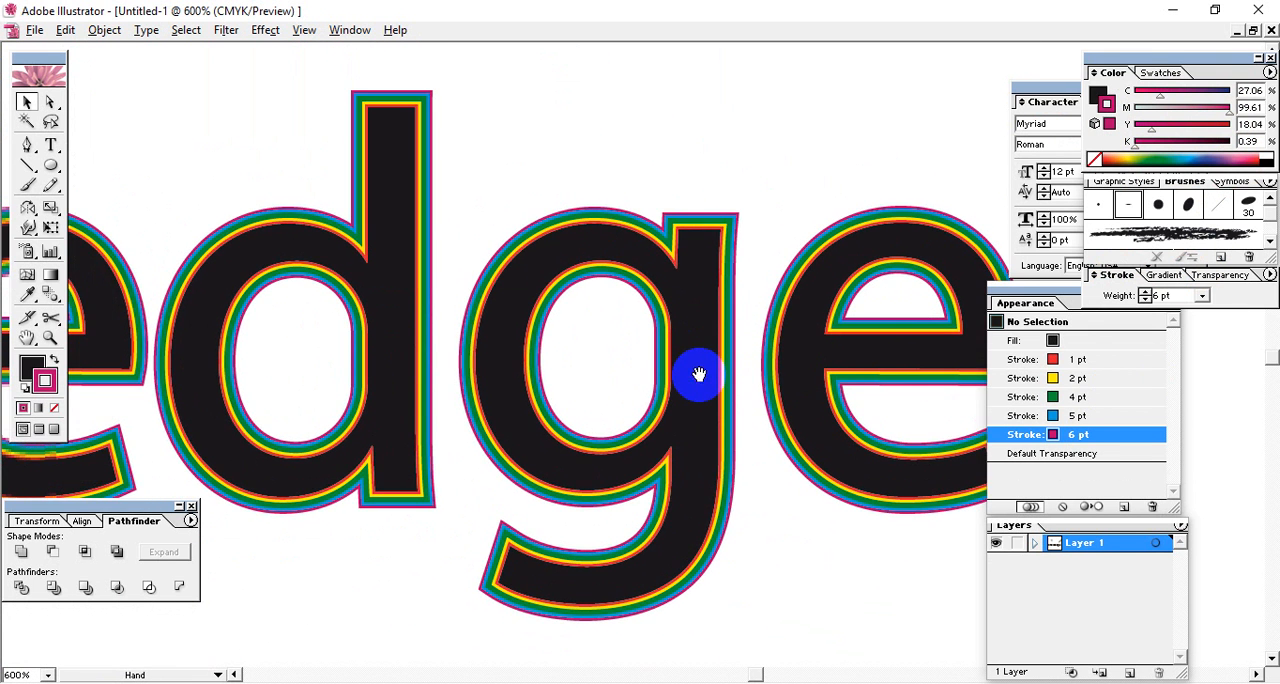
pyautogui.hotkey('ctrl', '-')
pyautogui.hotkey('ctrl', '-')
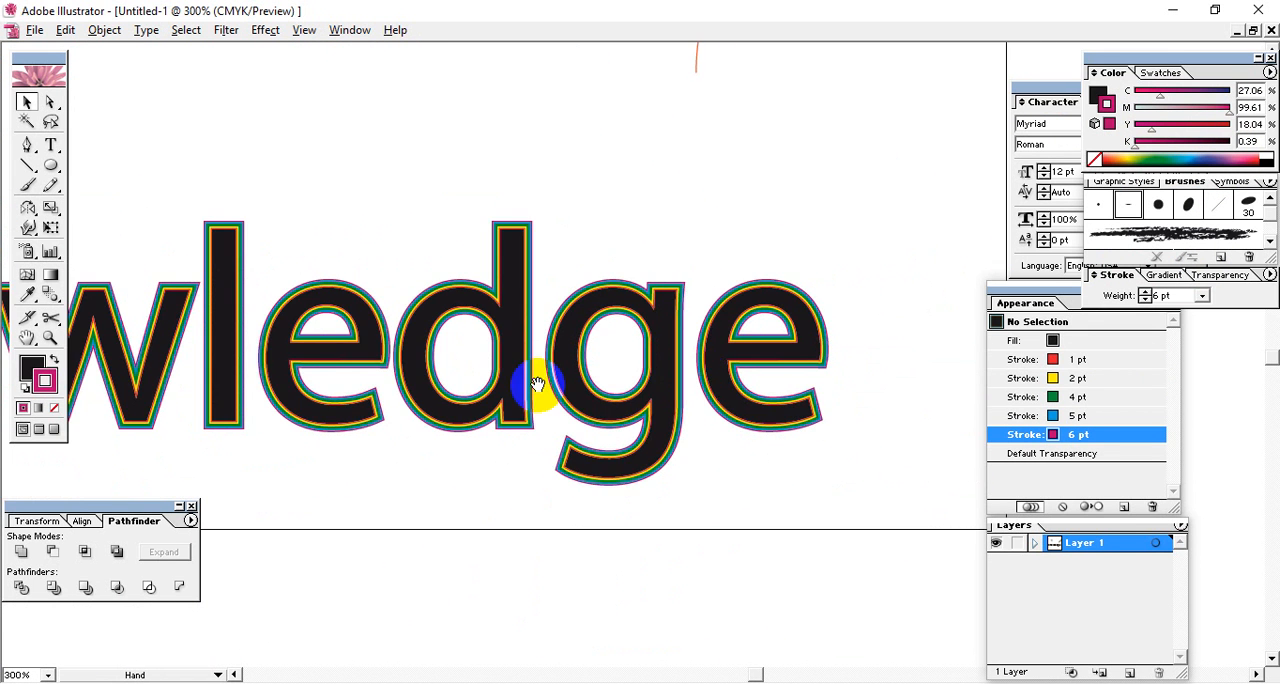
pyautogui.moveTo(531, 386); pyautogui.dragTo(770, 302)
pyautogui.moveTo(657, 354); pyautogui.dragTo(697, 416)
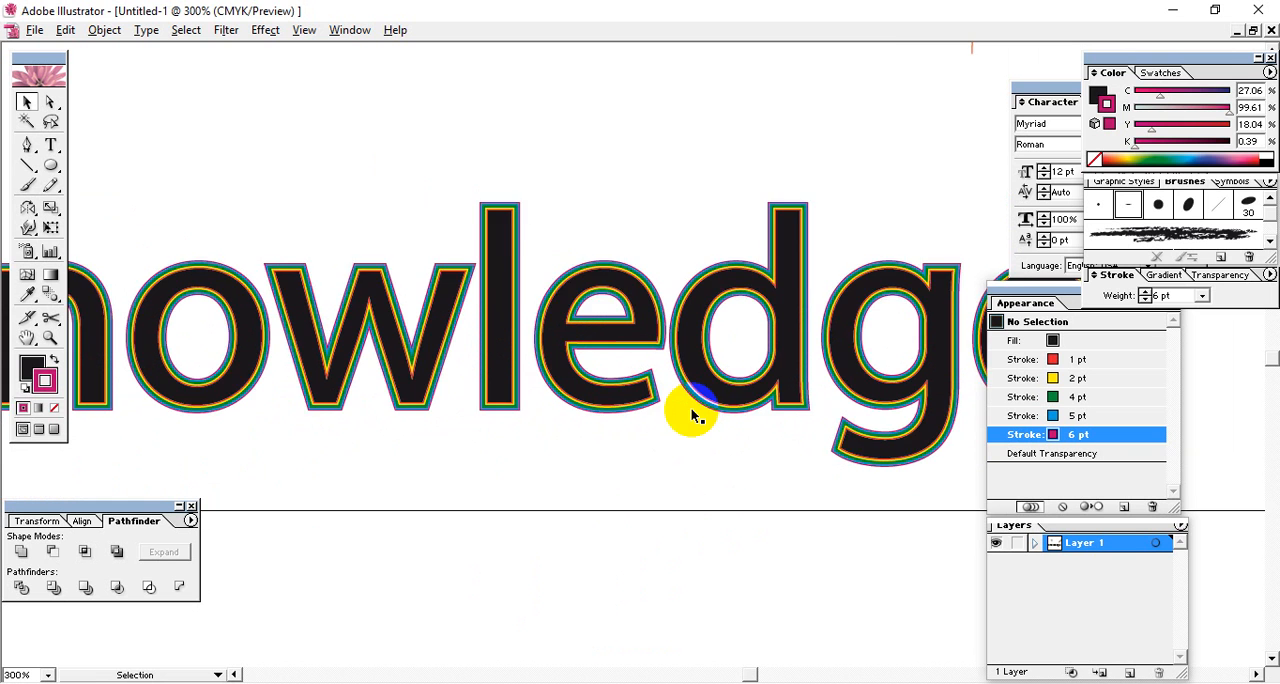
pyautogui.hotkey('ctrl', '-')
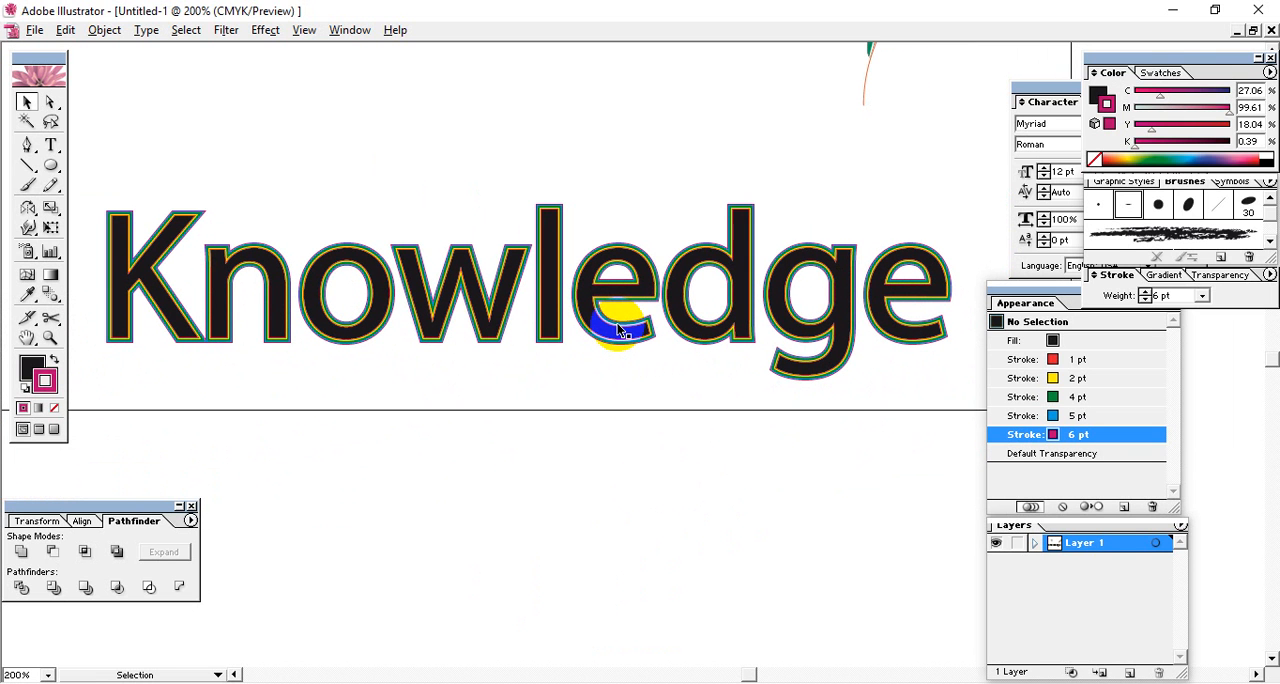
# Select the Knowledge text and inspect its stacked strokes up close around the top of the letter d.
pyautogui.click(744, 325)
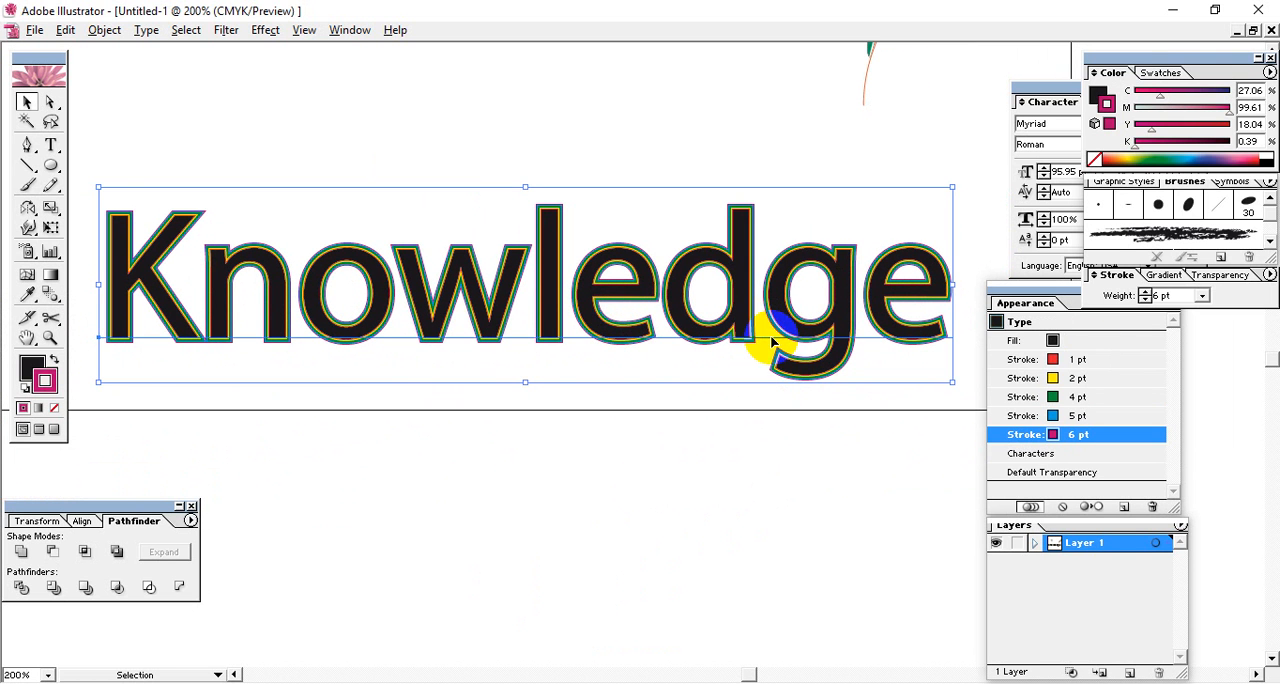
pyautogui.hotkey('ctrl', '+')
pyautogui.hotkey('ctrl', '+')
pyautogui.hotkey('ctrl', '+')
pyautogui.hotkey('ctrl', '+')
pyautogui.hotkey('ctrl', '+')
pyautogui.hotkey('ctrl', '+')
pyautogui.press('space')
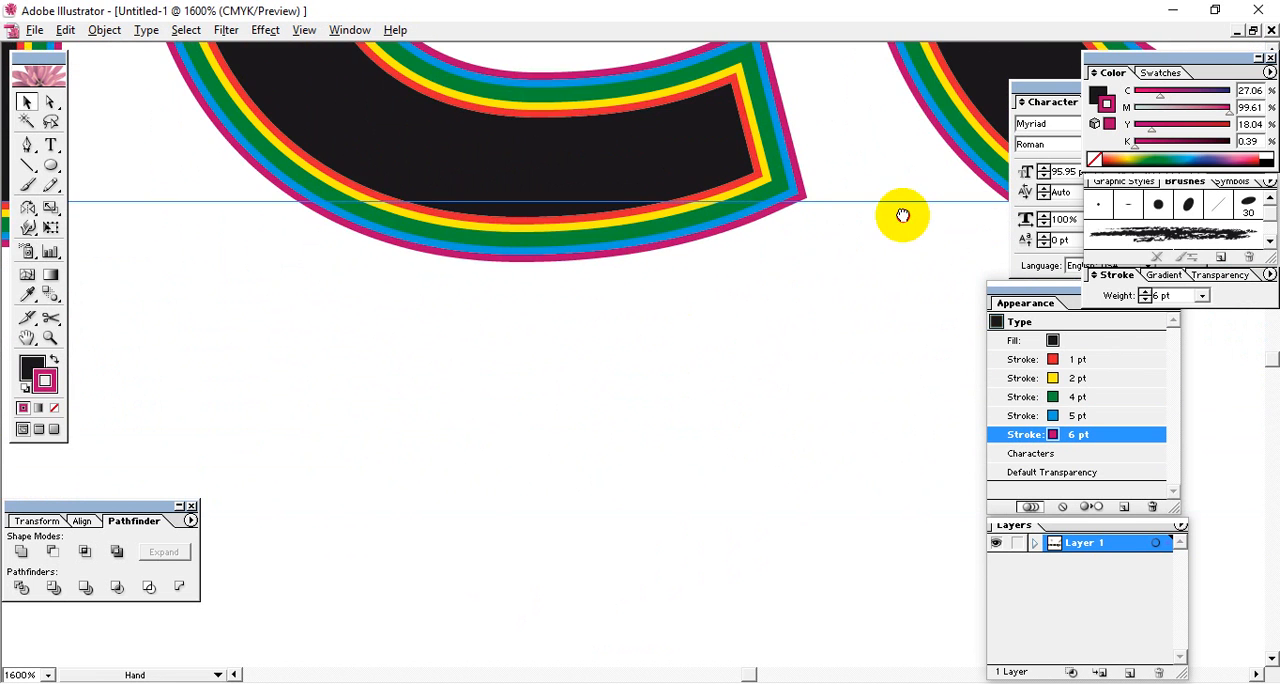
pyautogui.moveTo(903, 216); pyautogui.dragTo(551, 240)
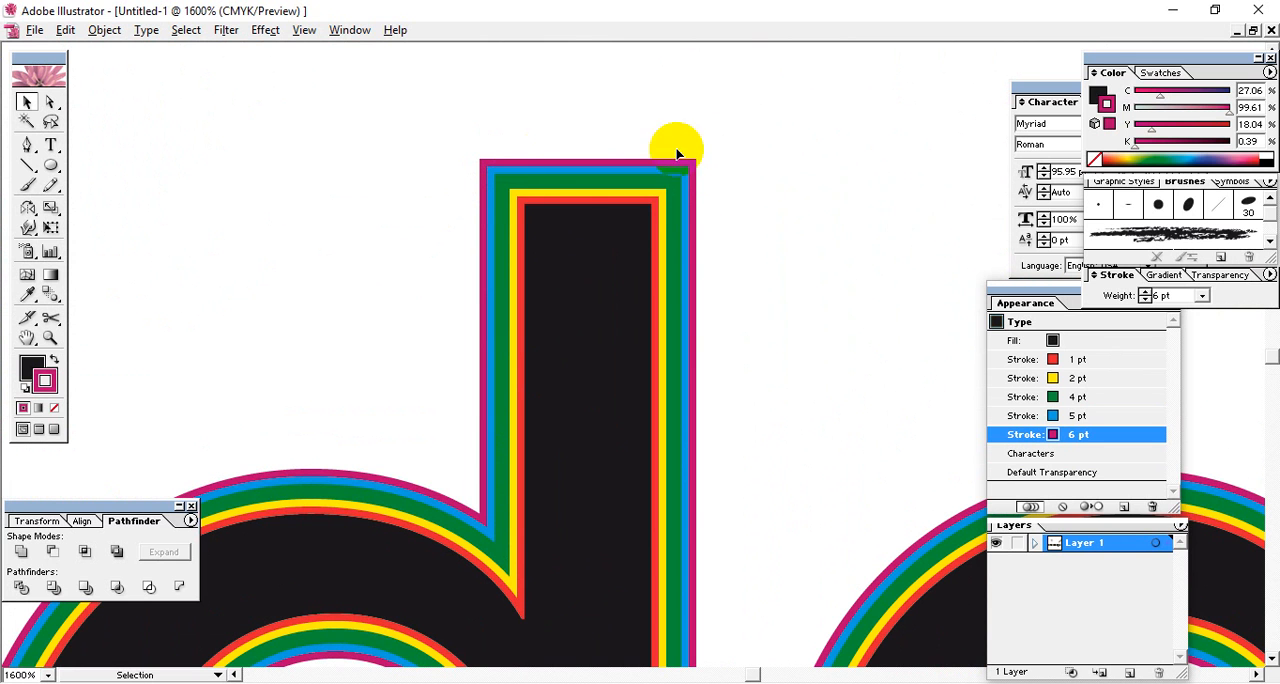
# Reveal the full stroke options and give the magenta 6 pt stroke of the Knowledge text a round join.
pyautogui.click(1122, 283)
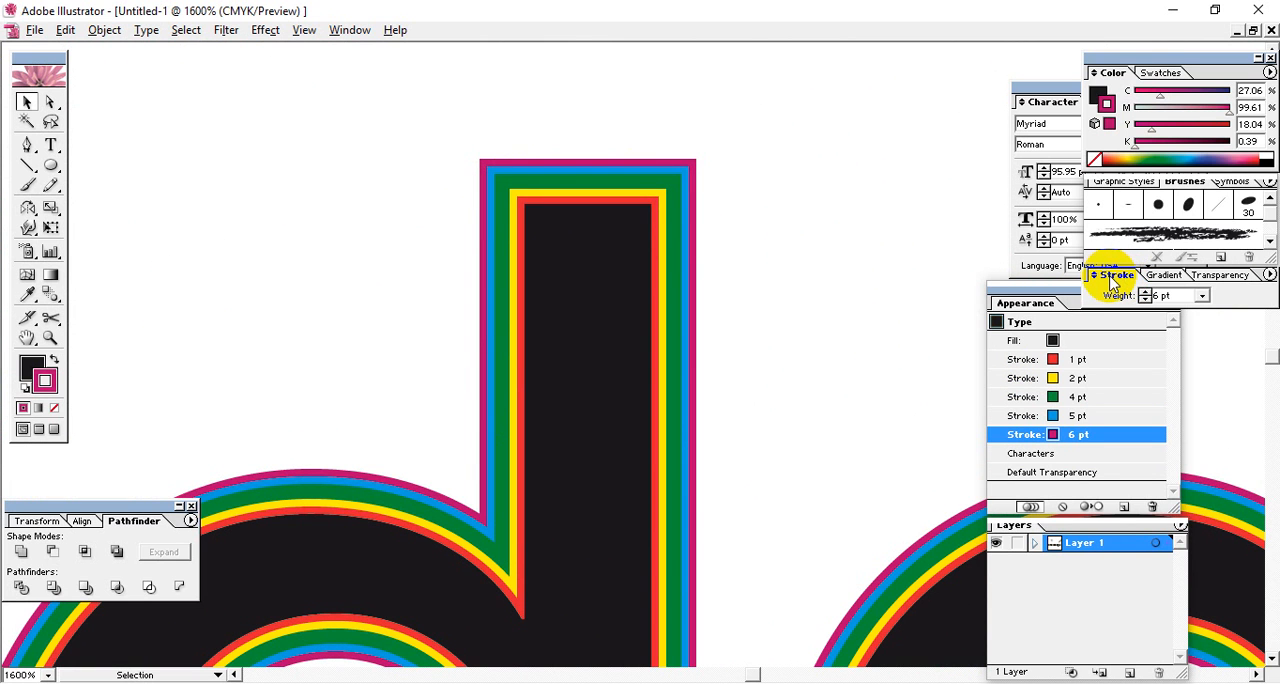
pyautogui.click(1268, 275)
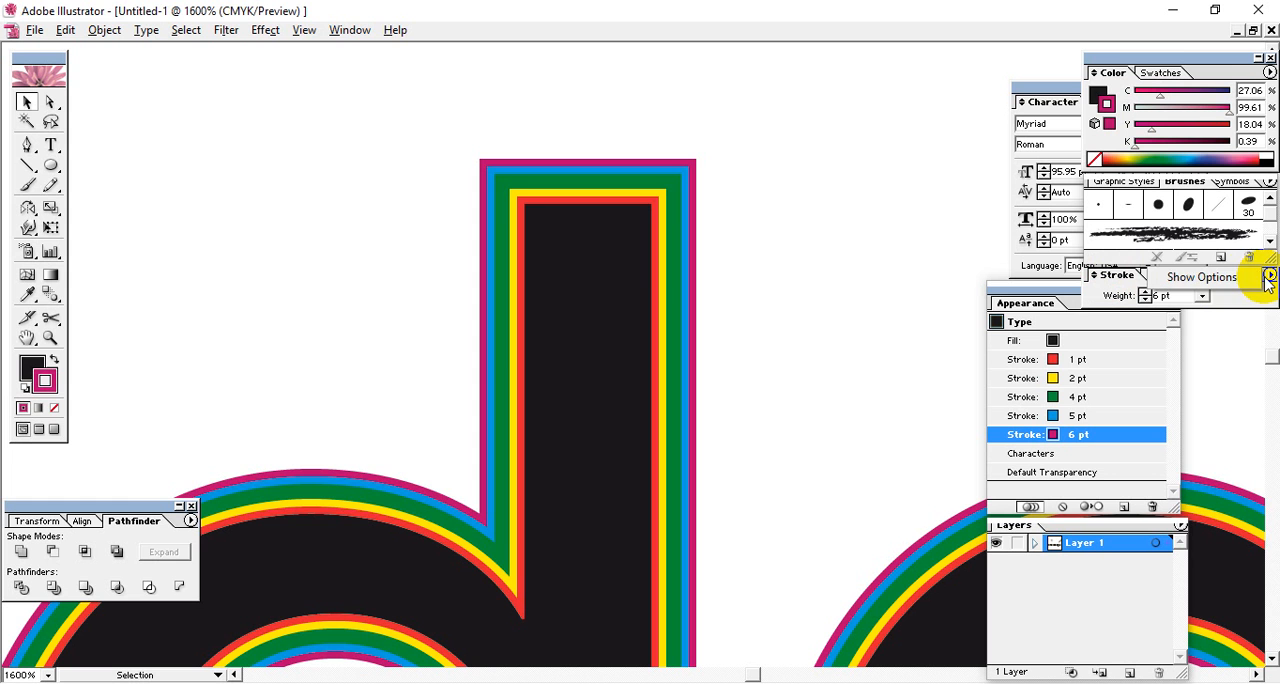
pyautogui.click(1190, 280)
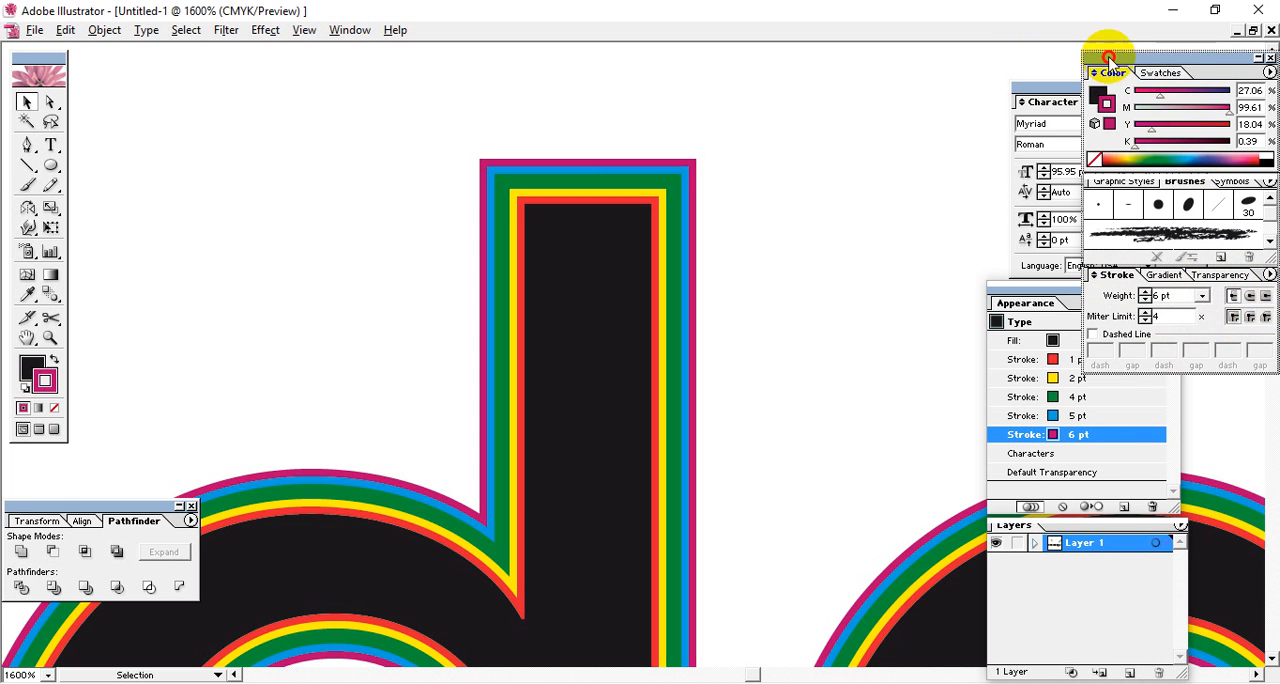
pyautogui.moveTo(1106, 57); pyautogui.dragTo(924, 69)
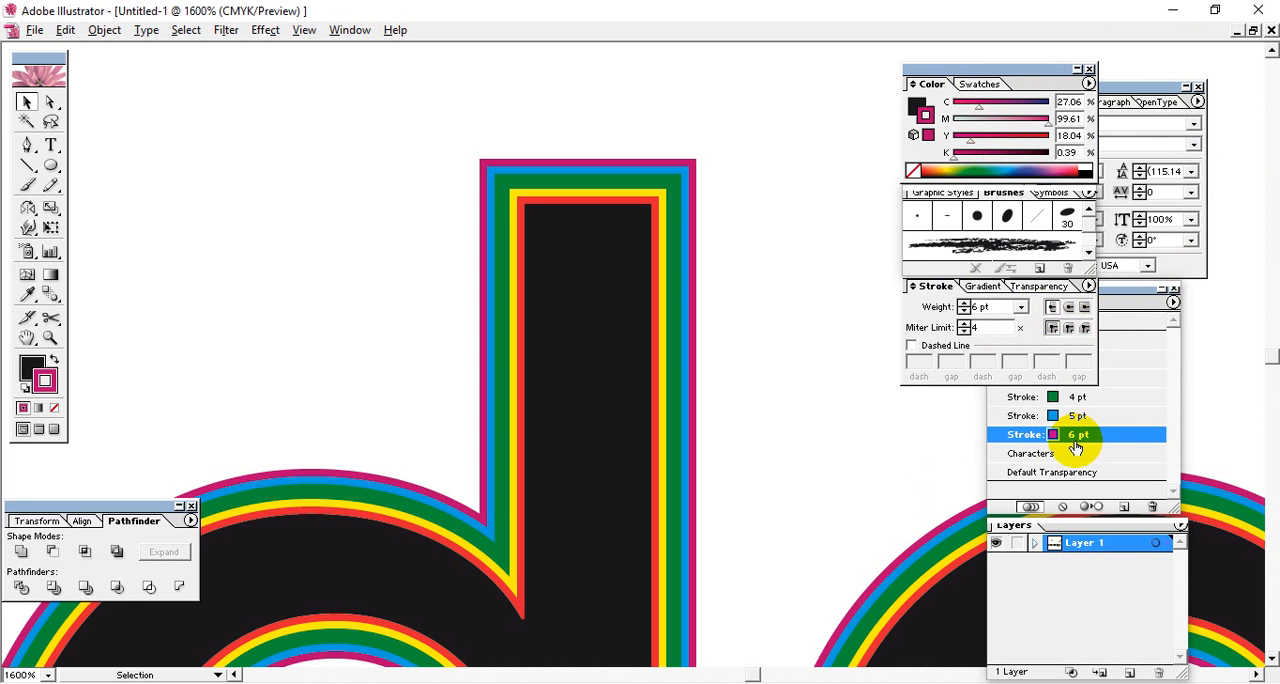
pyautogui.click(1068, 330)
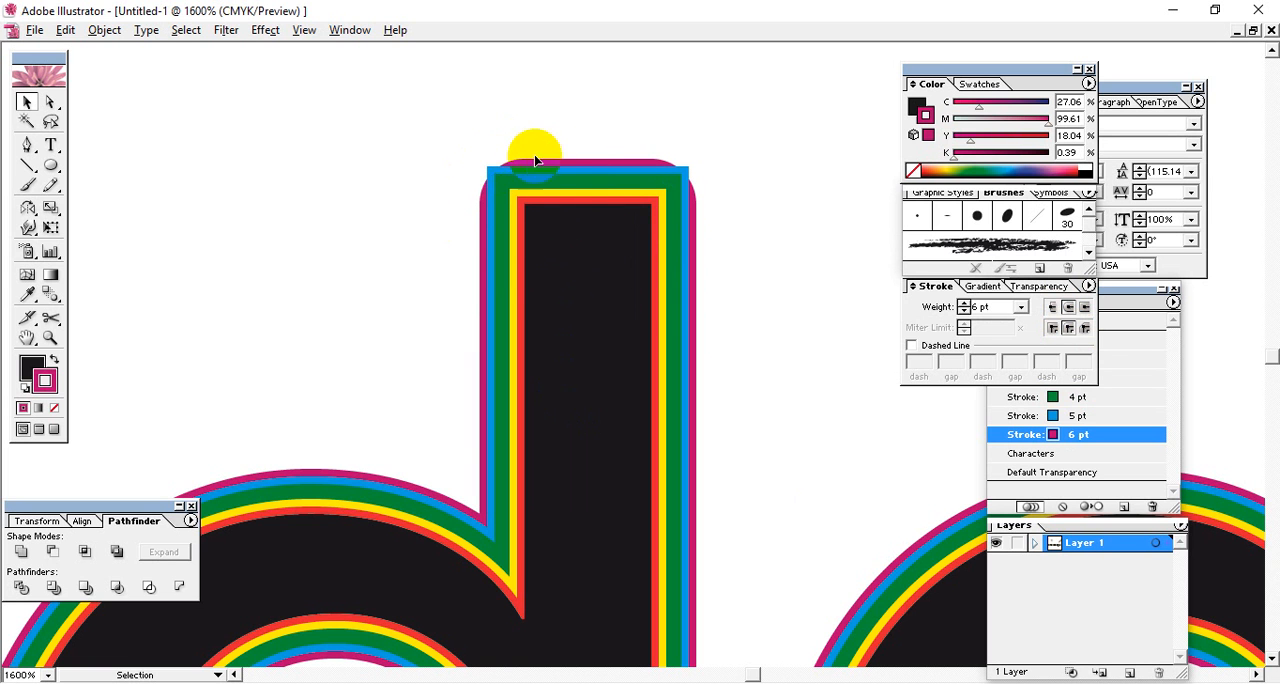
# Apply a round join to the blue 5 pt stroke and the green 4 pt stroke of the text.
pyautogui.click(1077, 415)
pyautogui.click(955, 286)
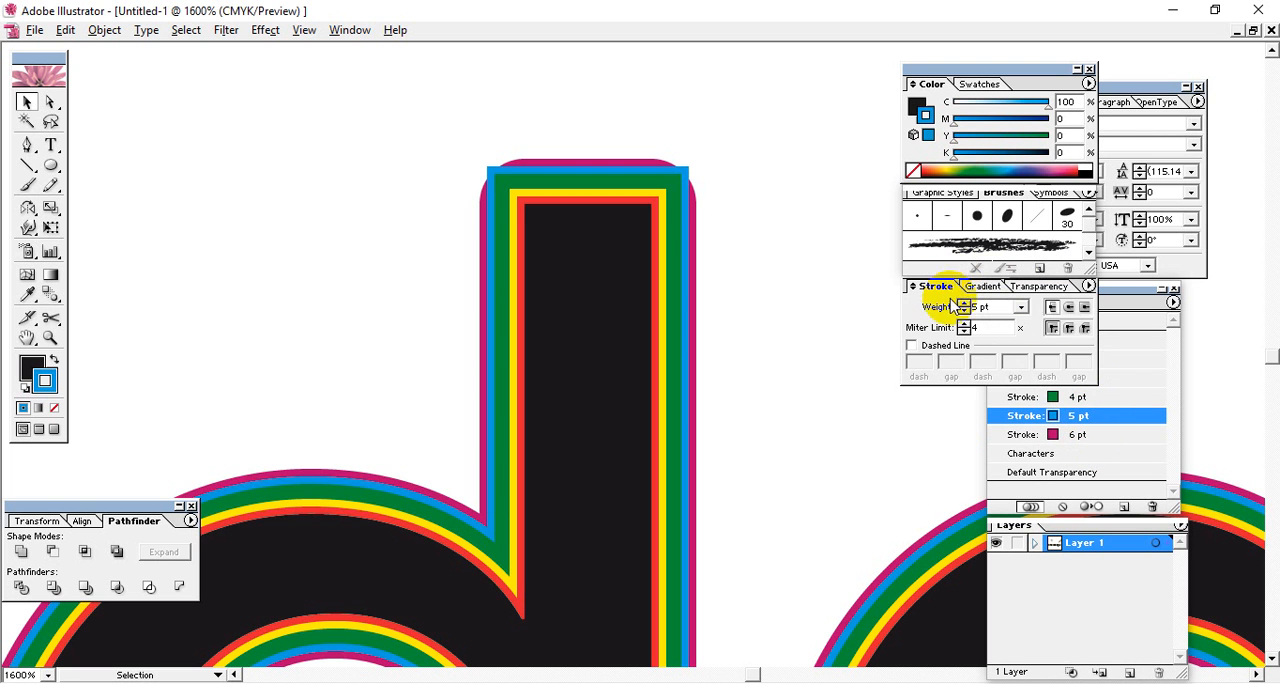
pyautogui.click(1068, 327)
pyautogui.click(1070, 397)
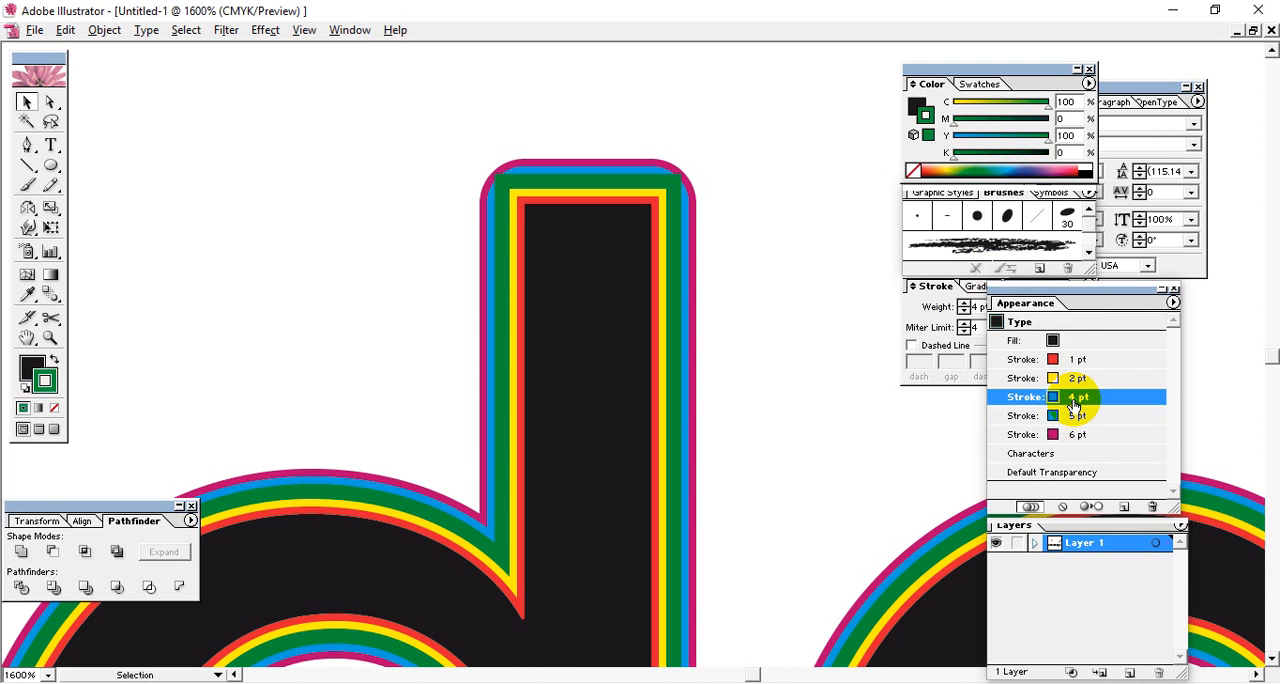
pyautogui.click(935, 286)
pyautogui.click(1068, 327)
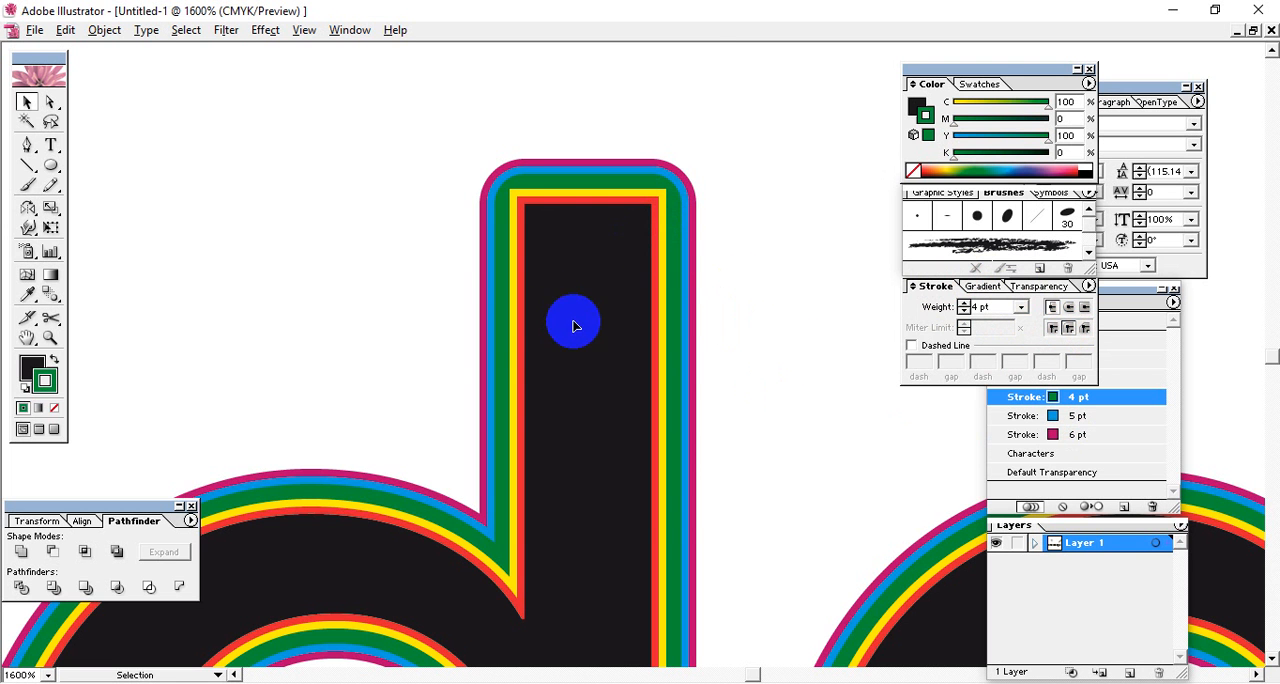
# Examine the stacked outlines and corner joins around the letters l, e and d of the Knowledge text.
pyautogui.press('space')
pyautogui.moveTo(580, 340); pyautogui.dragTo(701, 288)
pyautogui.moveTo(440, 338); pyautogui.dragTo(826, 427)
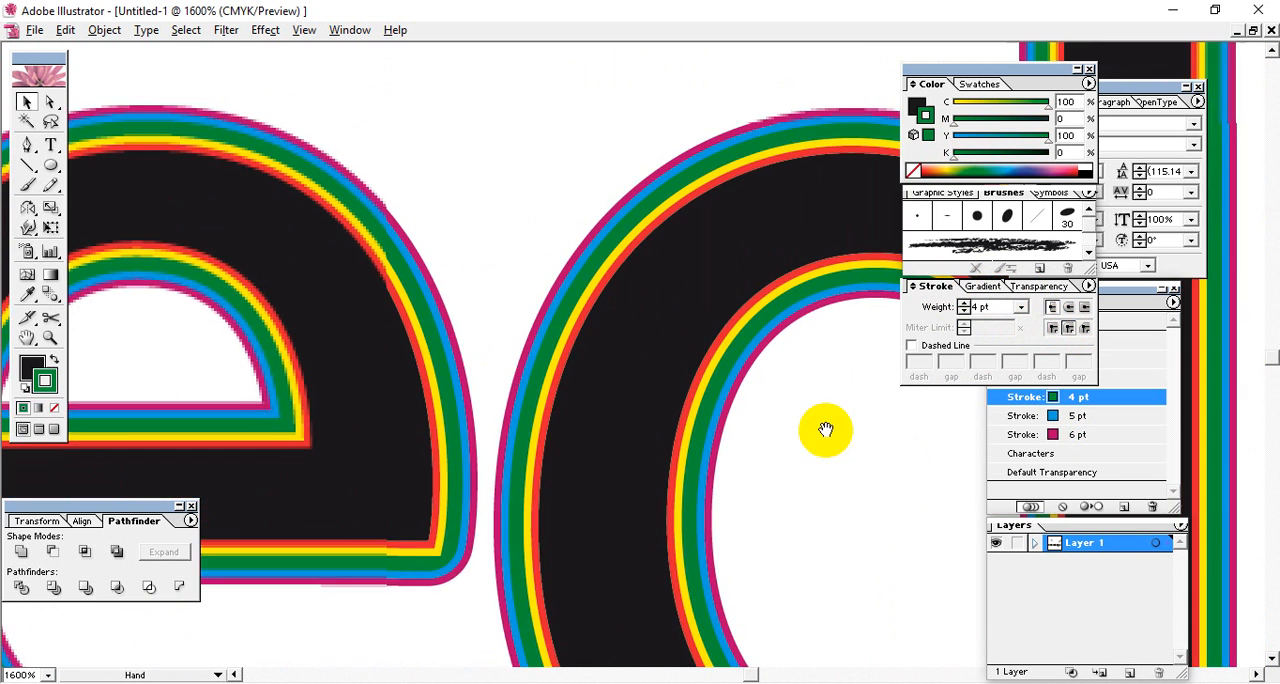
pyautogui.moveTo(315, 385); pyautogui.dragTo(586, 280)
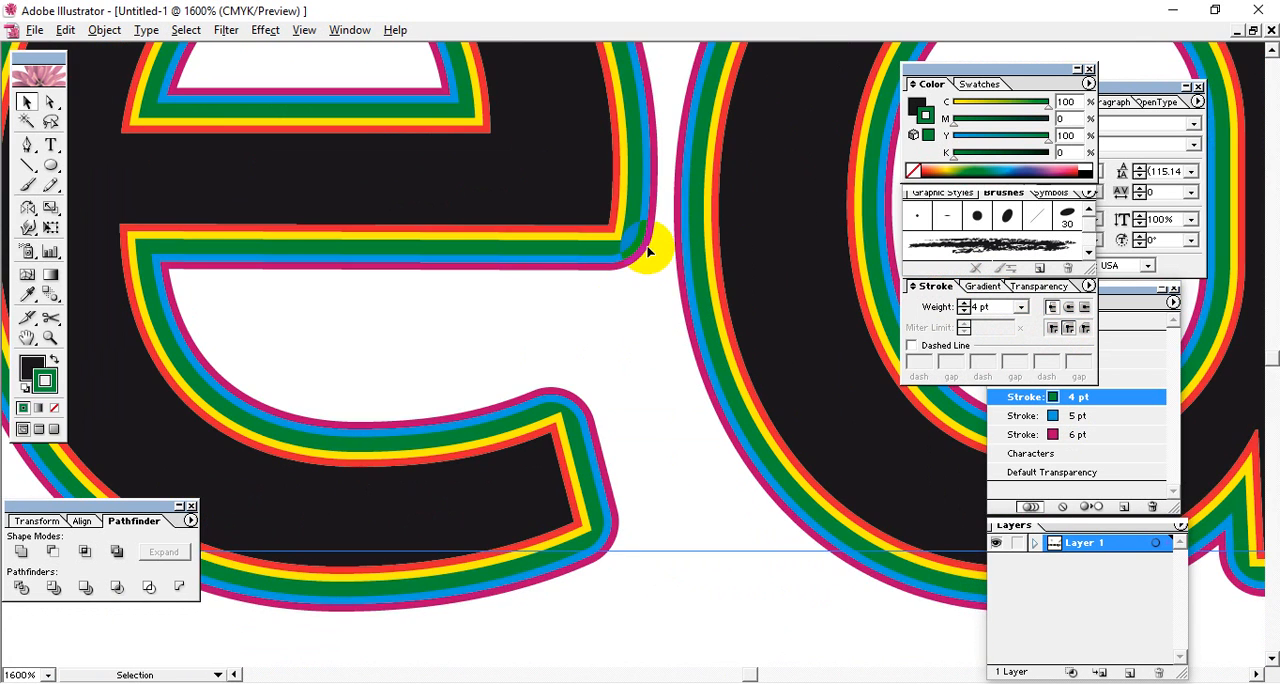
pyautogui.moveTo(609, 394); pyautogui.dragTo(666, 240)
pyautogui.moveTo(185, 123); pyautogui.dragTo(480, 348)
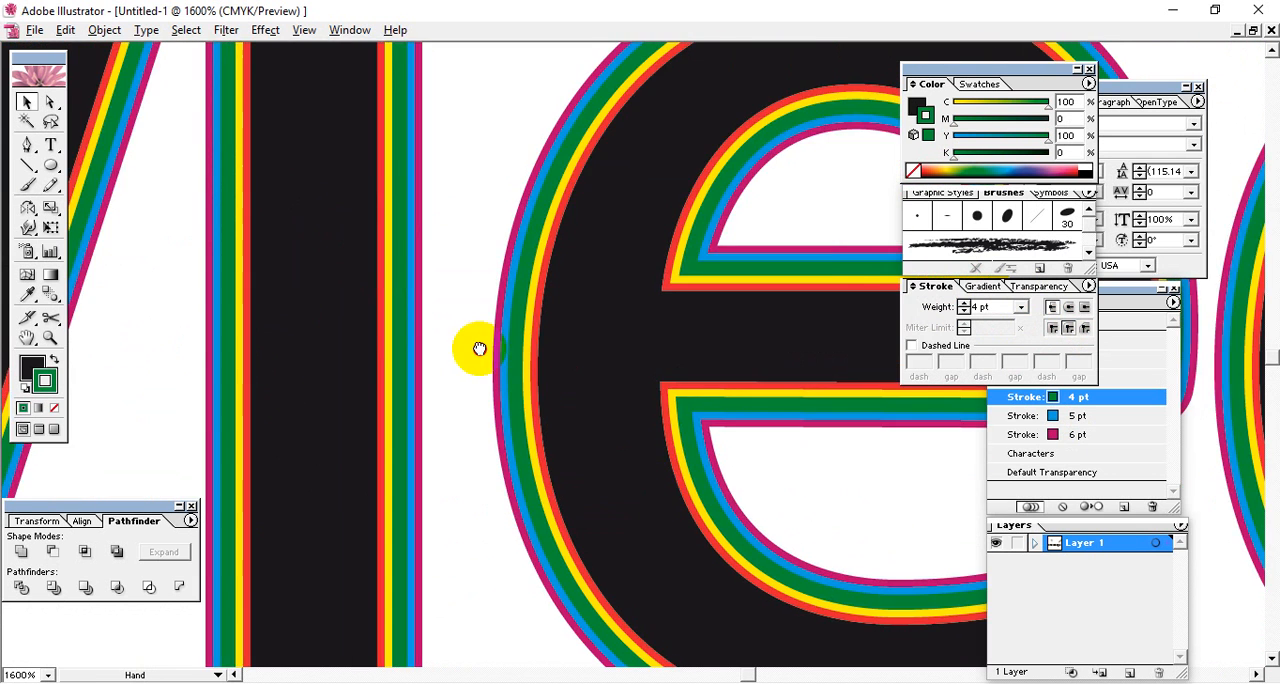
pyautogui.moveTo(417, 166); pyautogui.dragTo(540, 386)
pyautogui.moveTo(542, 132); pyautogui.dragTo(555, 426)
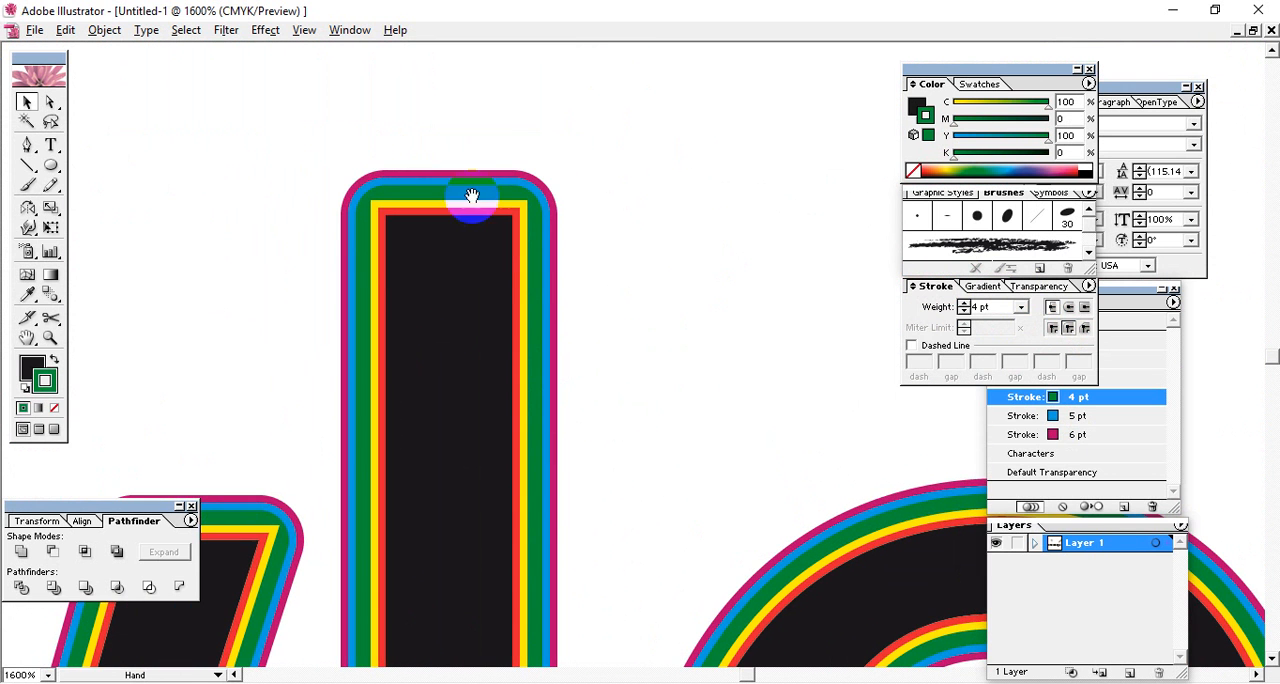
pyautogui.moveTo(545, 302); pyautogui.dragTo(491, 220)
pyautogui.moveTo(452, 373); pyautogui.dragTo(412, 243)
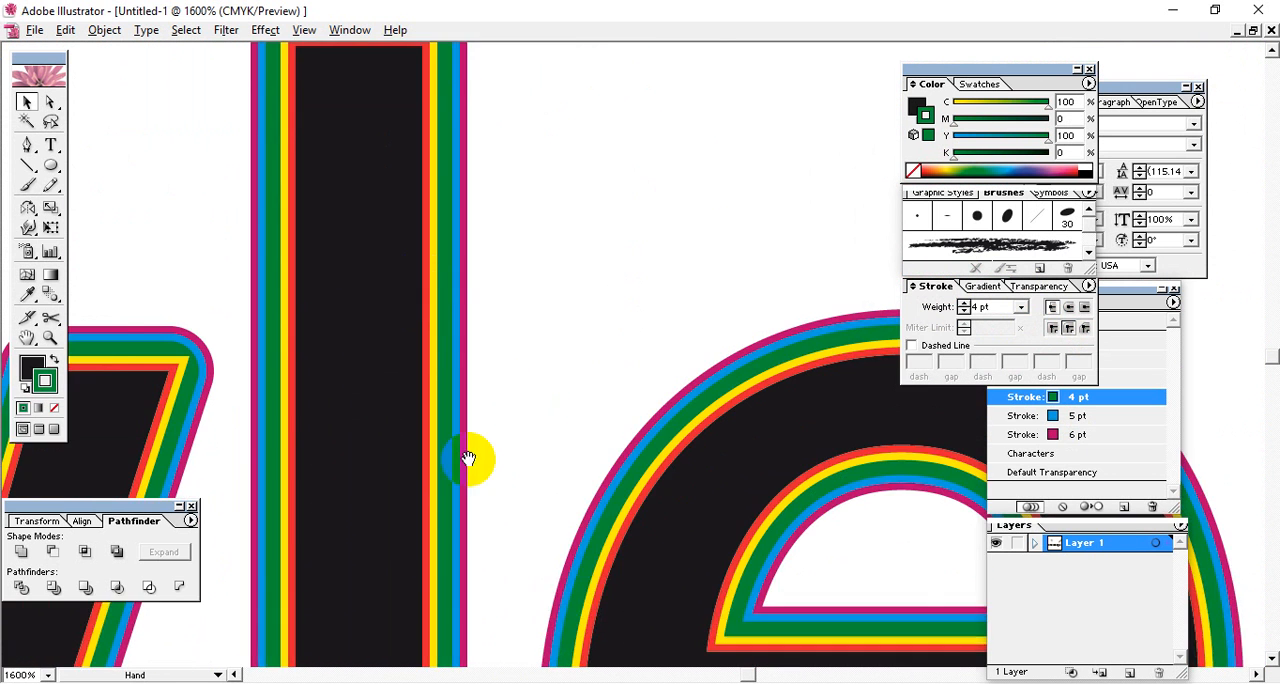
pyautogui.moveTo(445, 540); pyautogui.dragTo(371, 286)
pyautogui.moveTo(477, 355); pyautogui.dragTo(598, 412)
pyautogui.moveTo(668, 313); pyautogui.dragTo(566, 302)
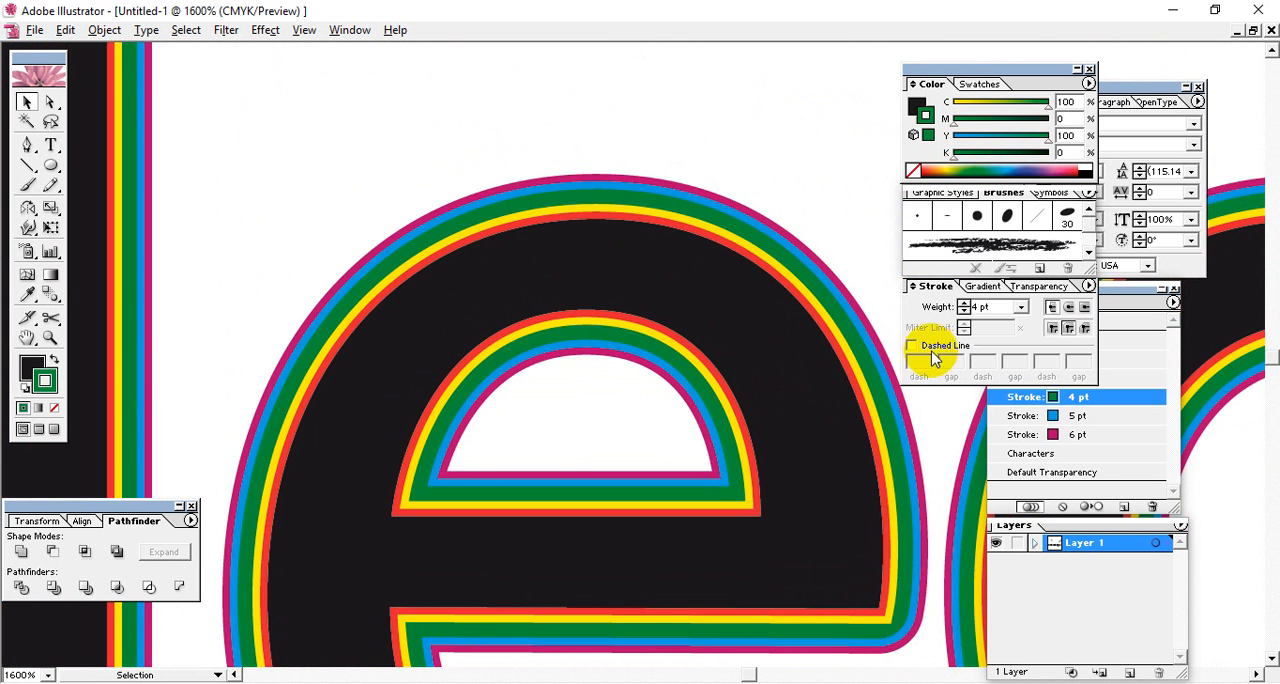
# Draw a straight horizontal line with a 4 pt green stroke and no fill in the empty space above the letters.
pyautogui.moveTo(754, 185); pyautogui.dragTo(527, 388)
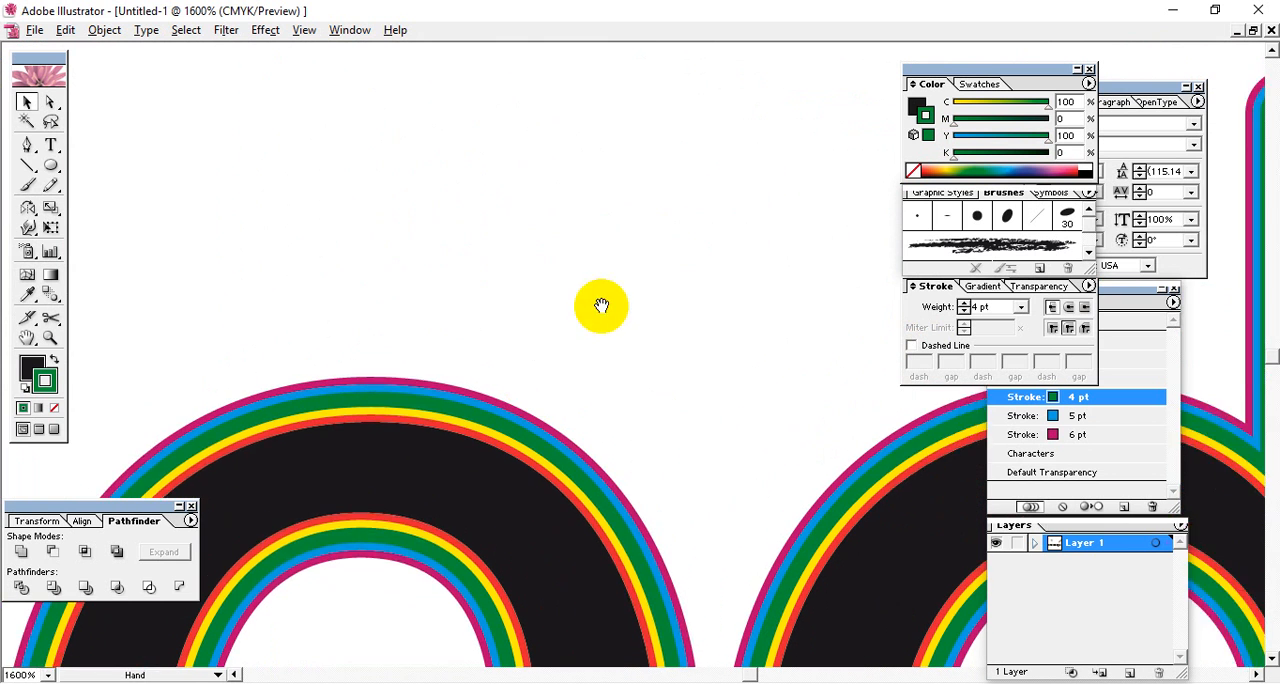
pyautogui.moveTo(601, 305); pyautogui.dragTo(534, 366)
pyautogui.click(27, 165)
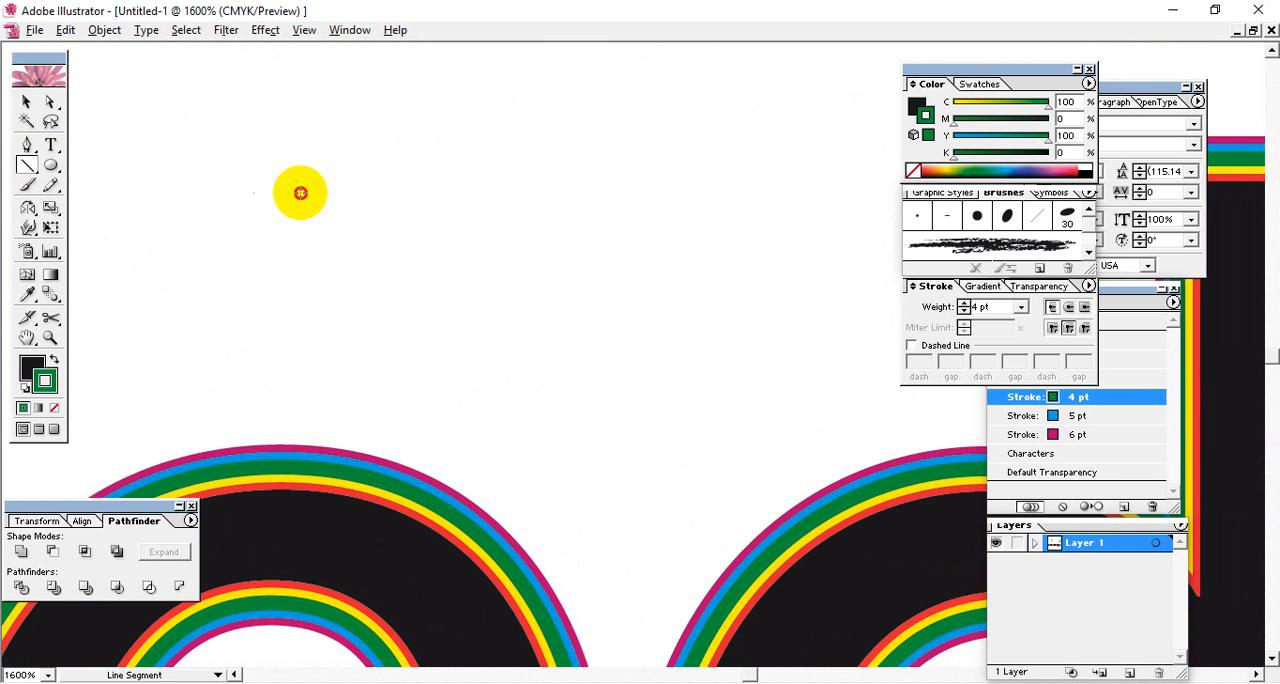
pyautogui.moveTo(300, 193); pyautogui.dragTo(808, 131)
pyautogui.click(54, 408)
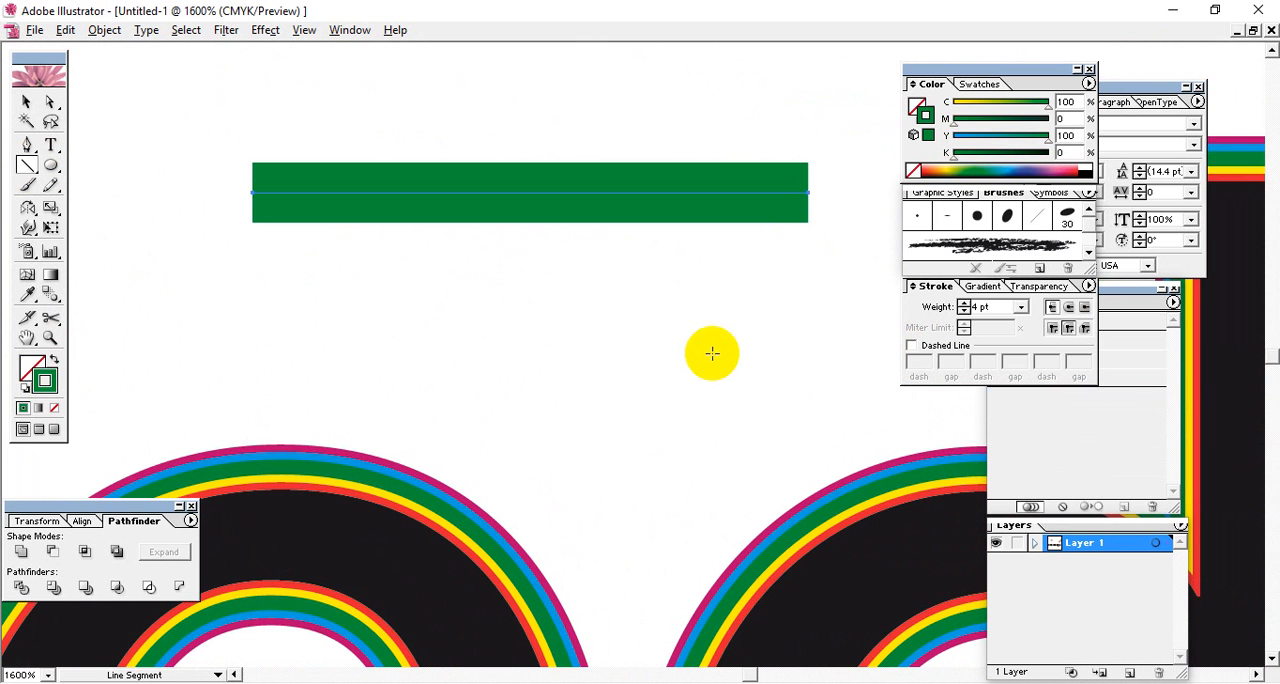
# Turn the green line into a dashed line with a 1 pt dash.
pyautogui.click(911, 347)
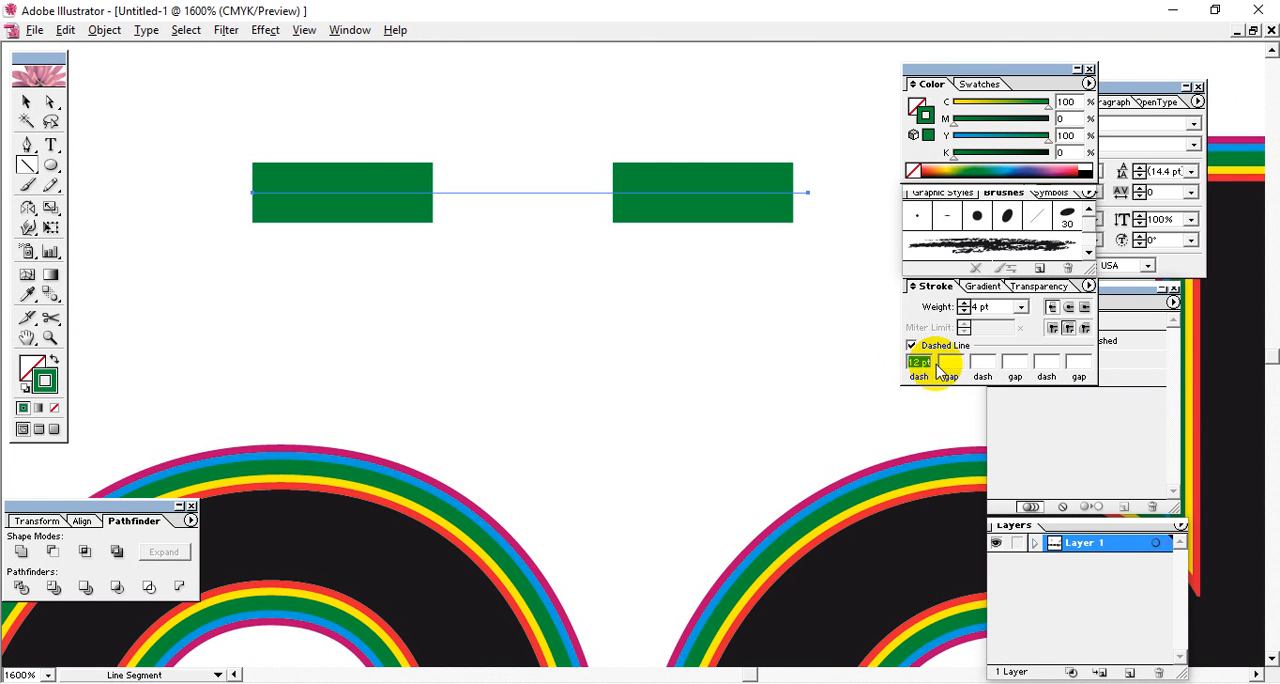
pyautogui.write('1')
pyautogui.click(955, 365)
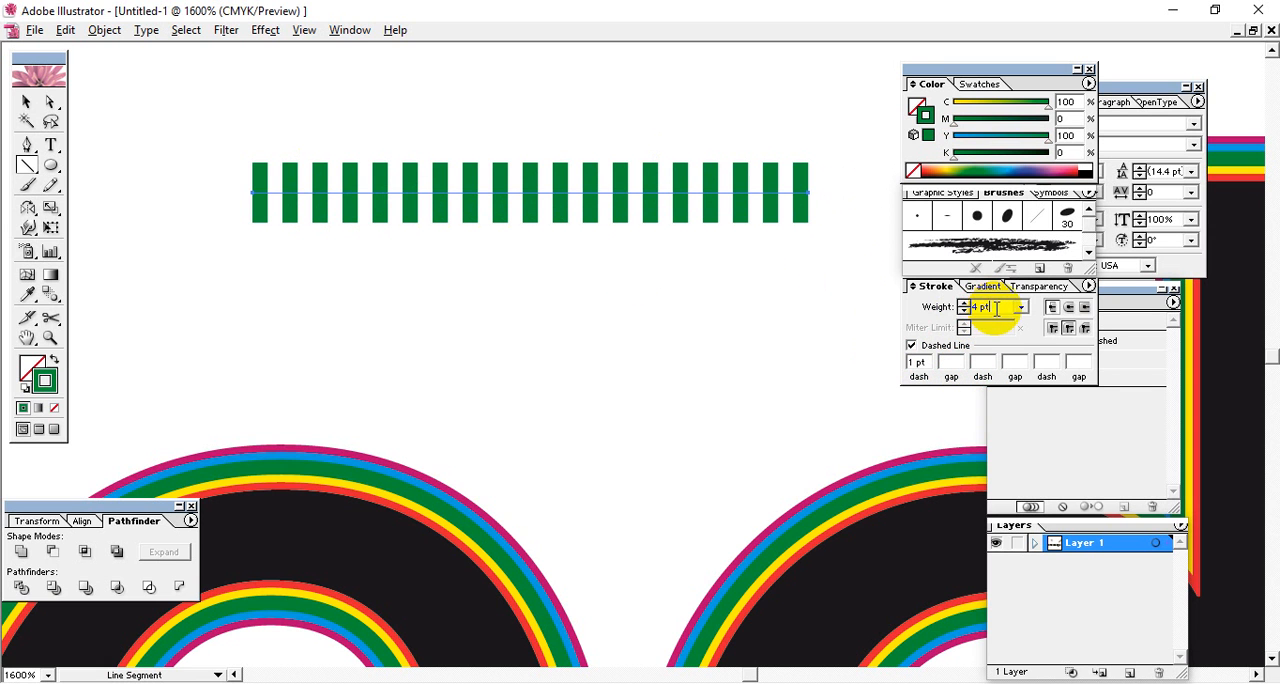
# Reduce the dashed line's stroke weight to 2 pt and then 1 pt, and set its gap to 1 pt.
pyautogui.moveTo(996, 309); pyautogui.dragTo(971, 307)
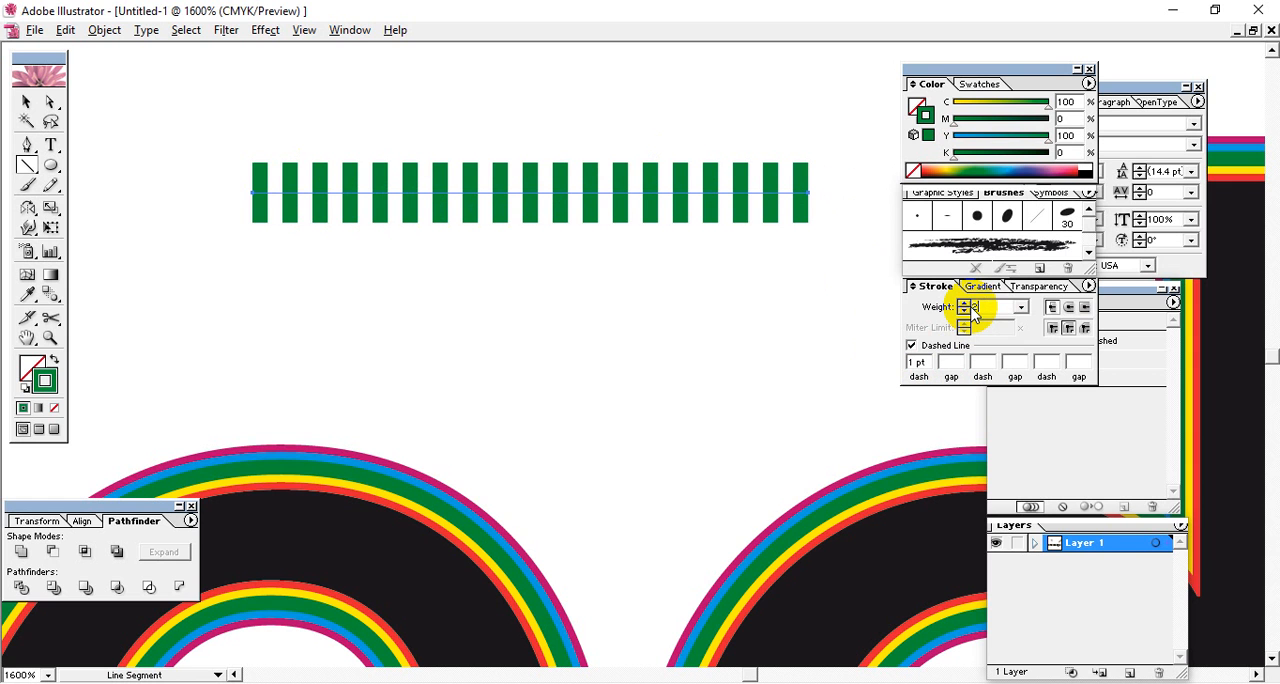
pyautogui.write('2')
pyautogui.press('Return')
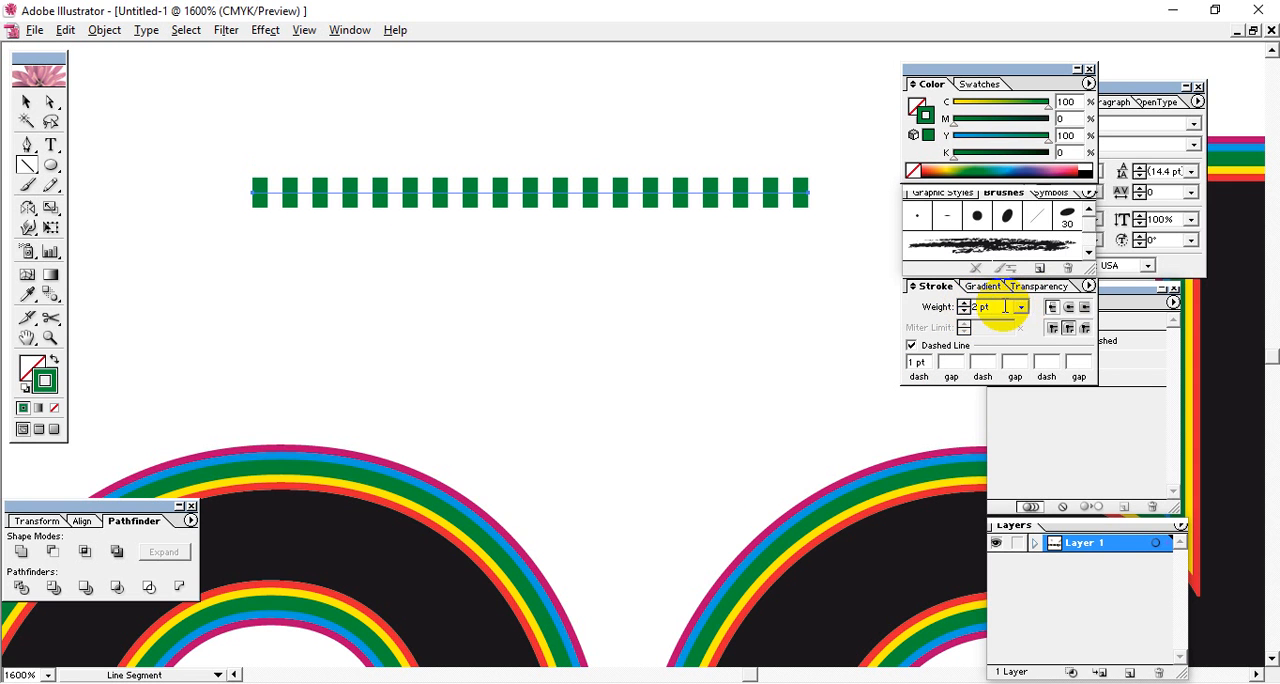
pyautogui.moveTo(1005, 307); pyautogui.dragTo(817, 302)
pyautogui.press('Return')
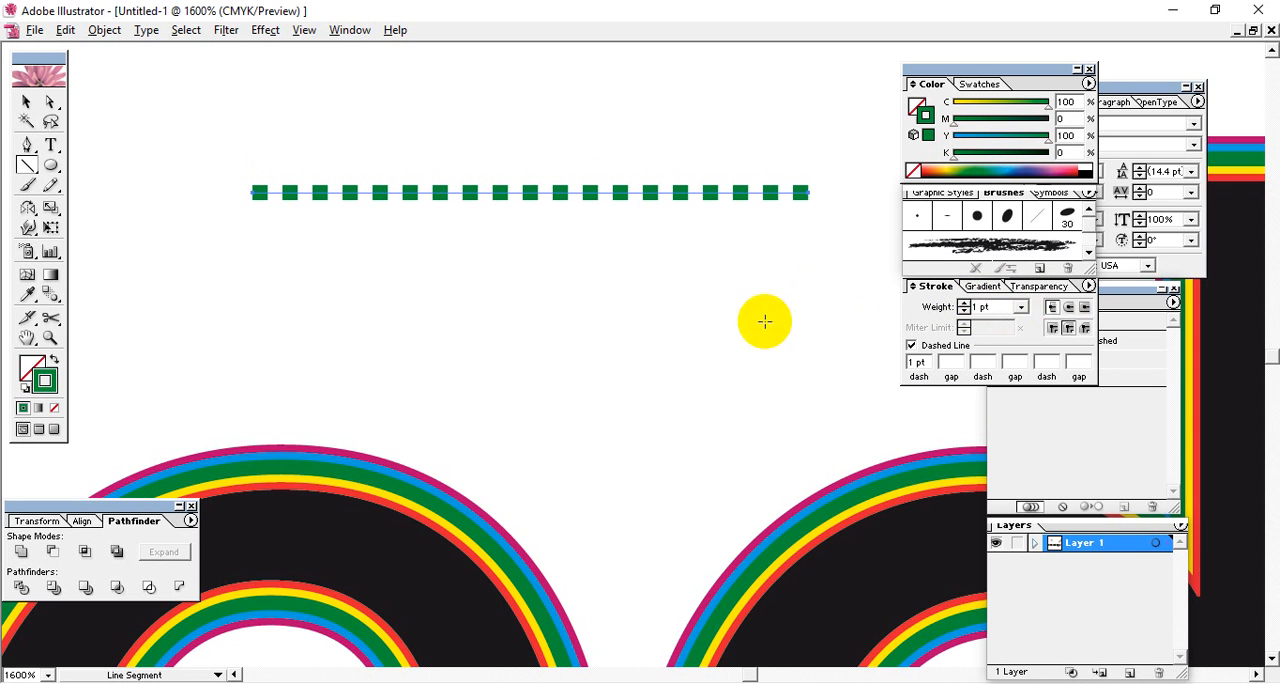
pyautogui.click(956, 362)
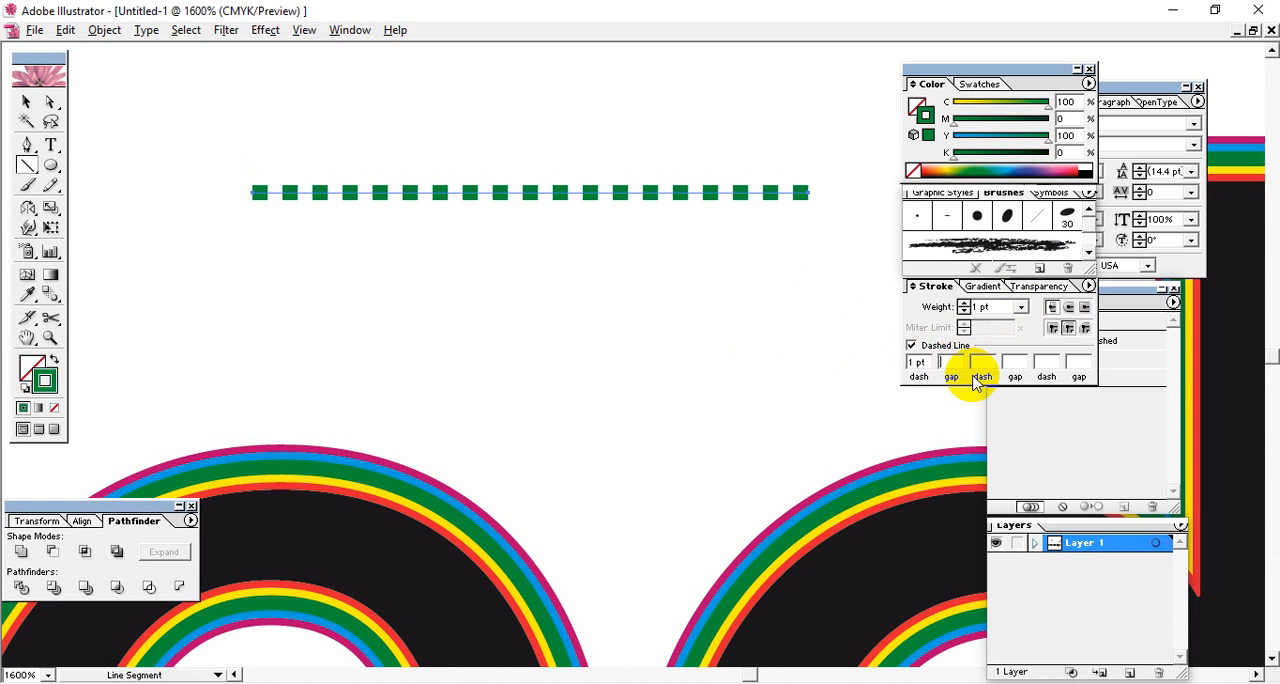
pyautogui.write('1')
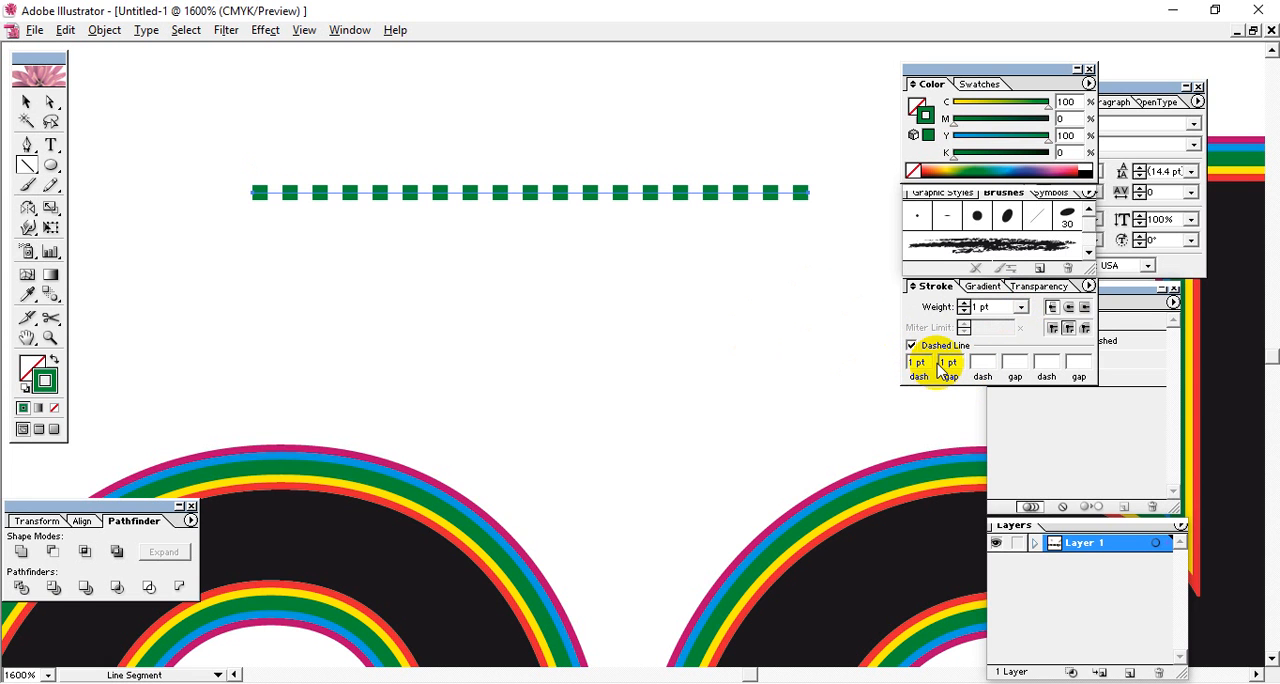
# Try a 3 pt dash with a 3 pt gap on the green line.
pyautogui.moveTo(930, 362); pyautogui.dragTo(810, 370)
pyautogui.write('3')
pyautogui.press('Tab')
pyautogui.write('3')
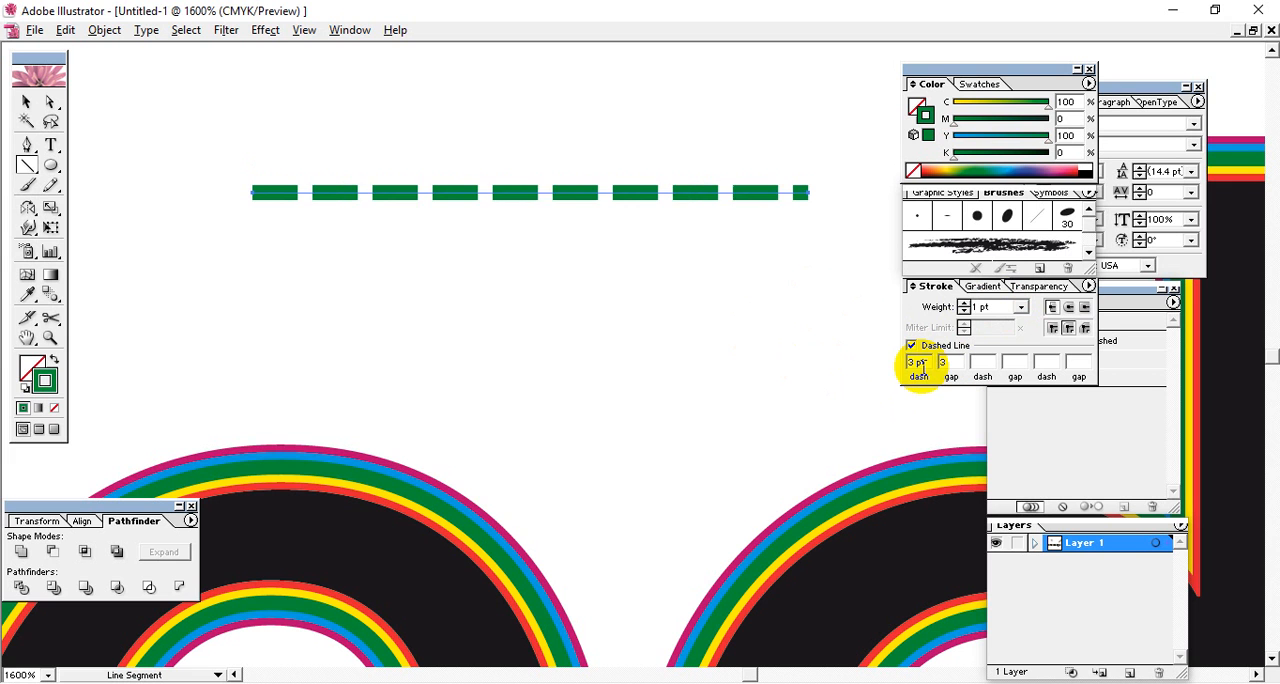
pyautogui.click(912, 362)
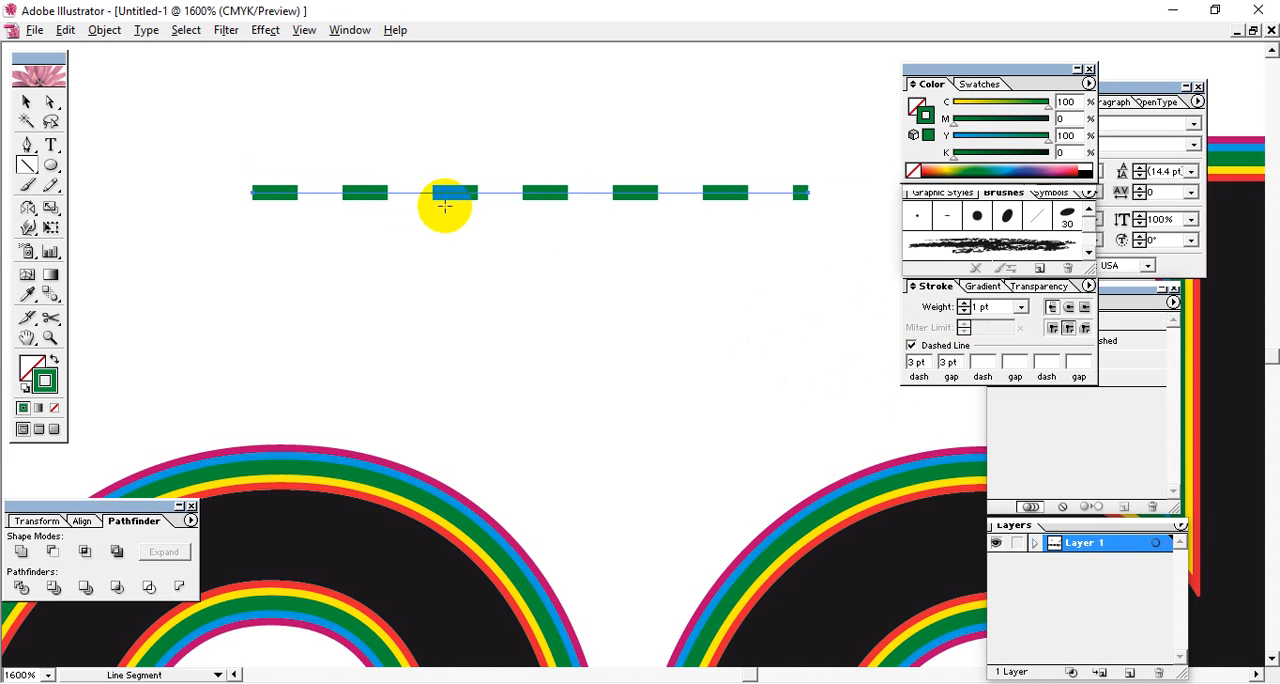
# Try a 4 pt dash with a 2 pt gap on the green line.
pyautogui.moveTo(926, 362); pyautogui.dragTo(808, 361)
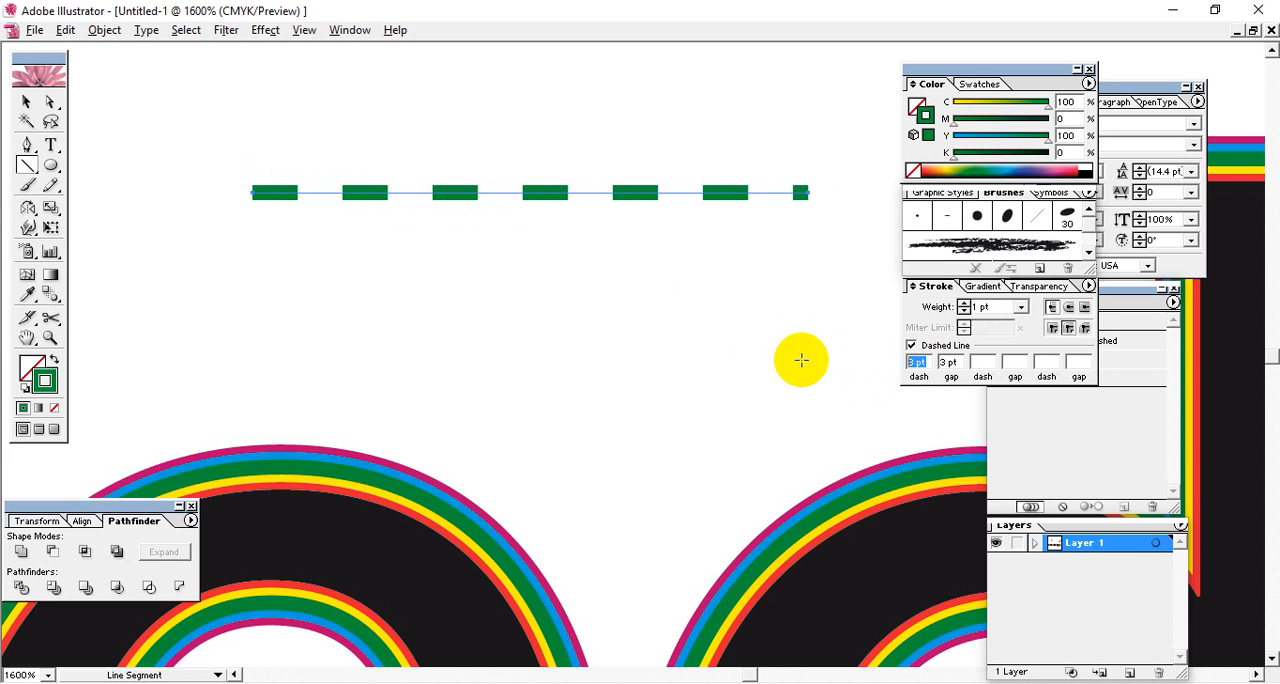
pyautogui.write('4')
pyautogui.press('Tab')
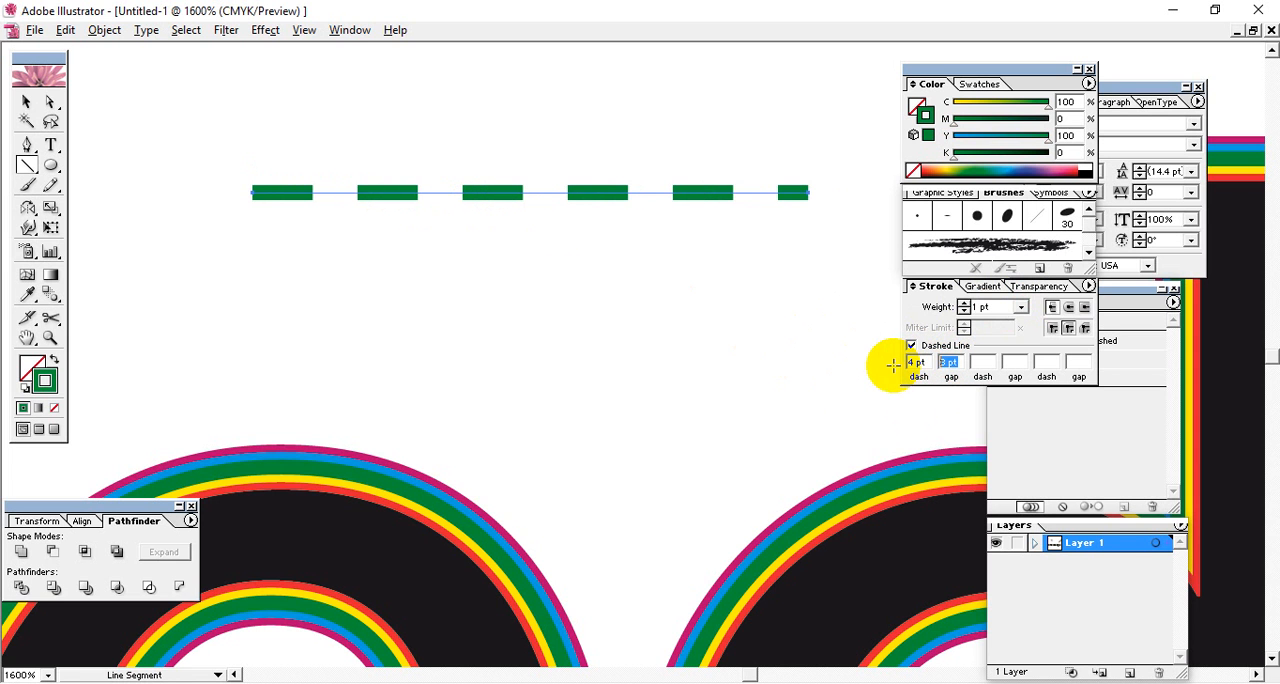
pyautogui.write('2')
pyautogui.click(928, 364)
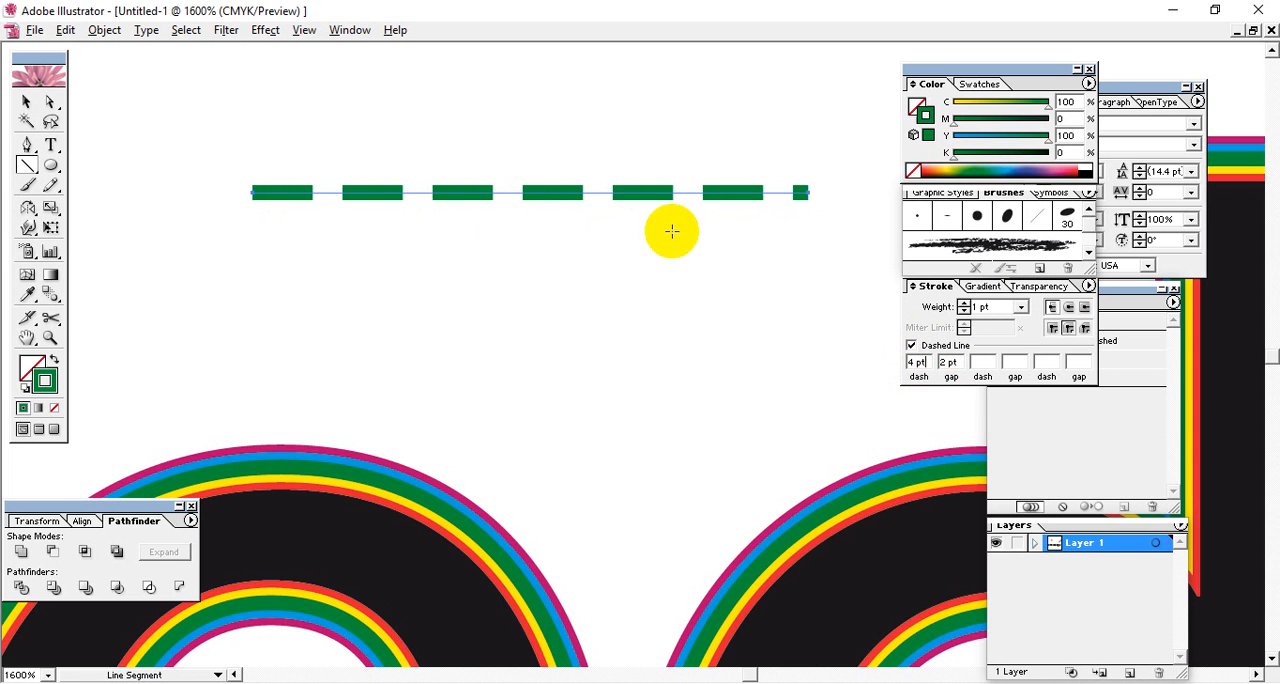
# Set the green line's gap to 1 pt and its dash back to 1 pt.
pyautogui.moveTo(956, 363); pyautogui.dragTo(886, 370)
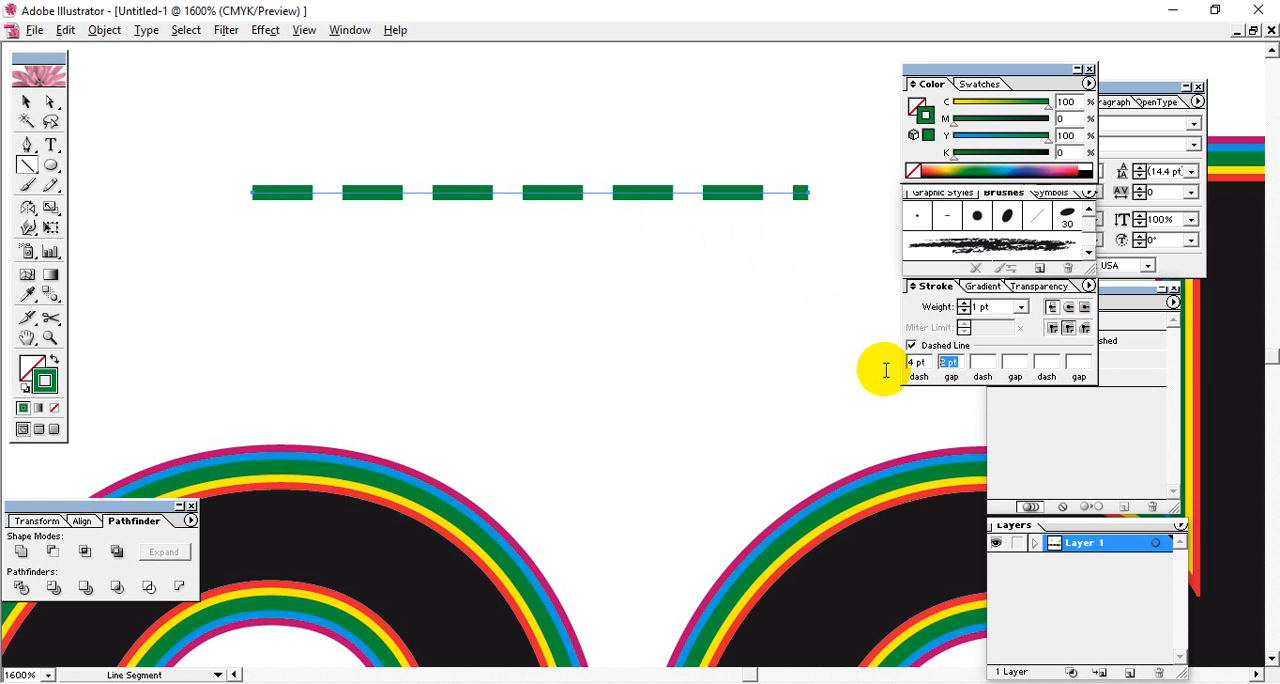
pyautogui.write('1')
pyautogui.write('1')
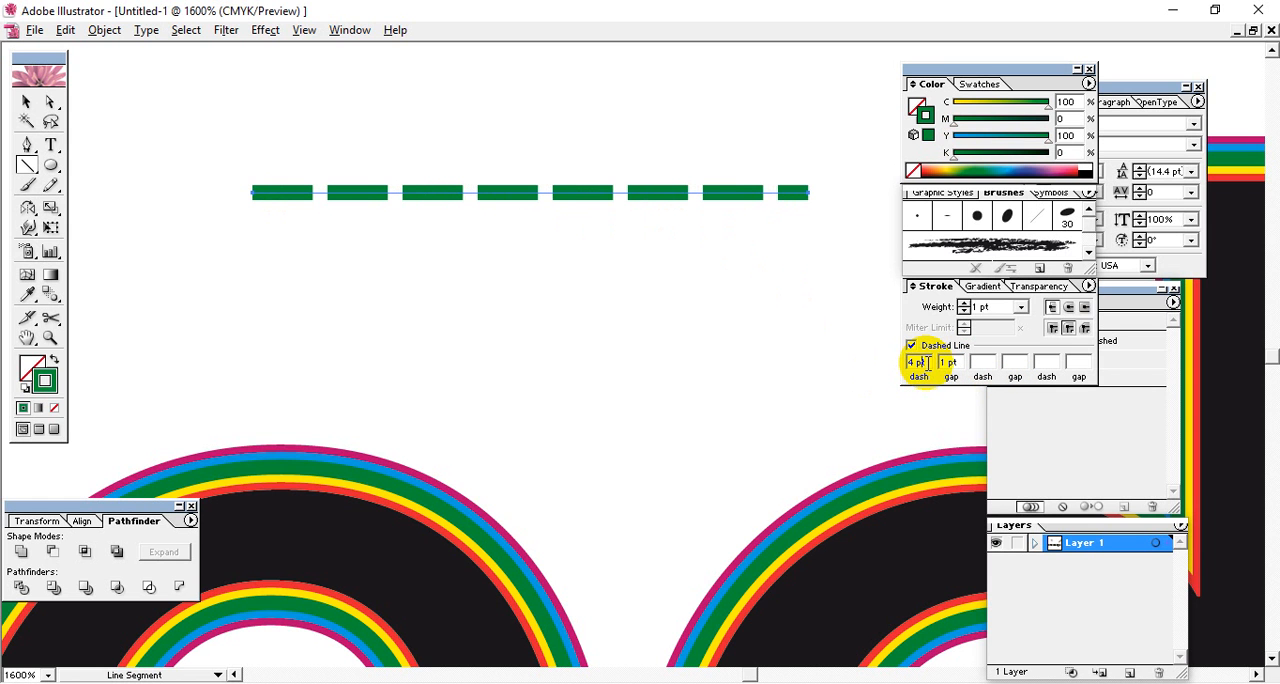
pyautogui.moveTo(970, 365); pyautogui.dragTo(960, 365)
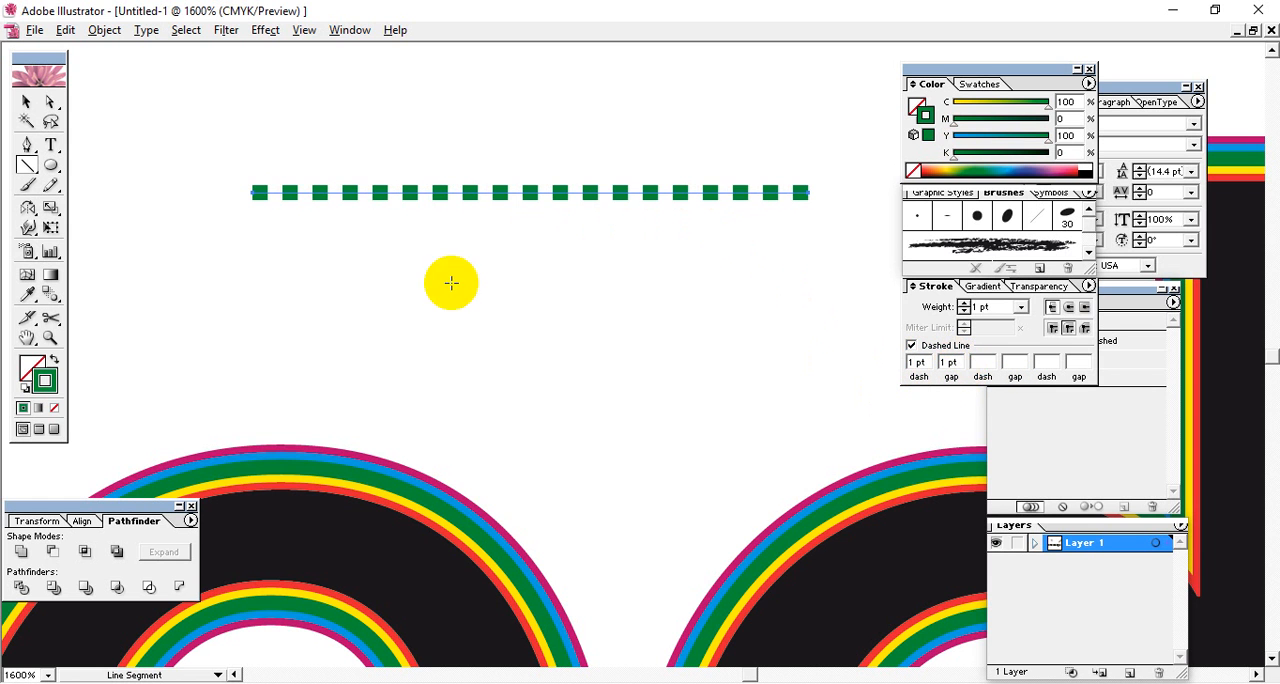
# Expand the dashed green line with both Fill and Stroke included.
pyautogui.click(26, 101)
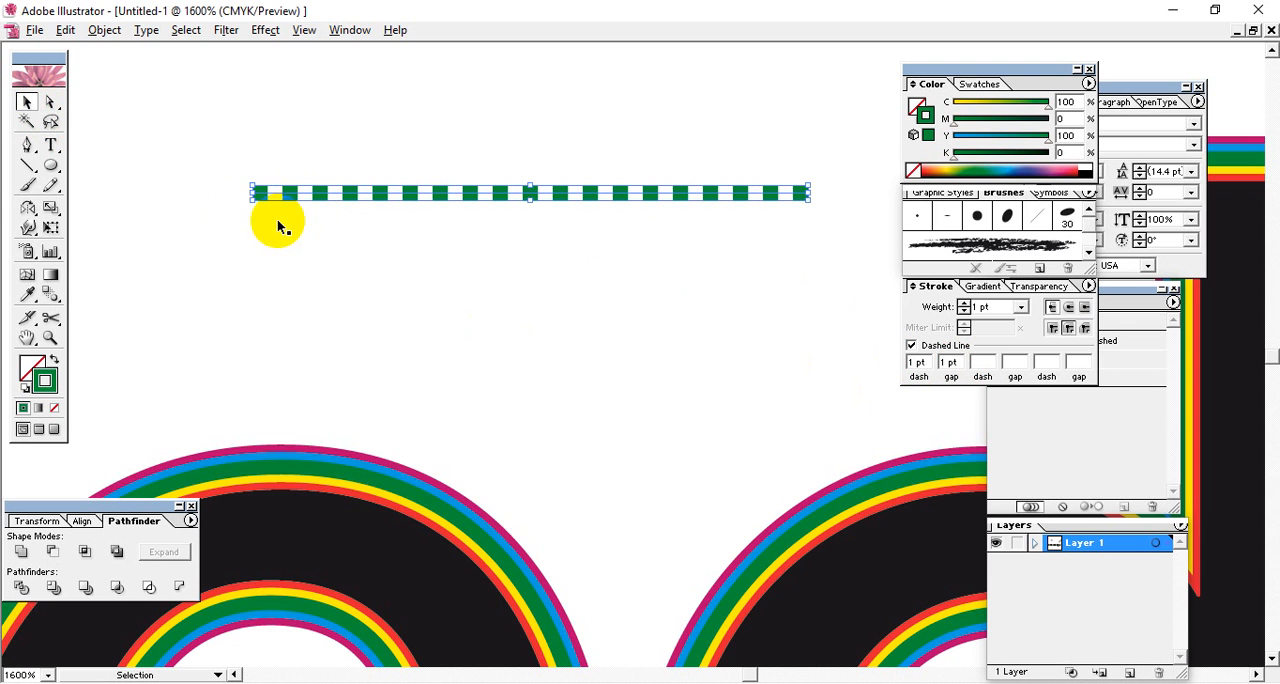
pyautogui.click(104, 30)
pyautogui.click(149, 126)
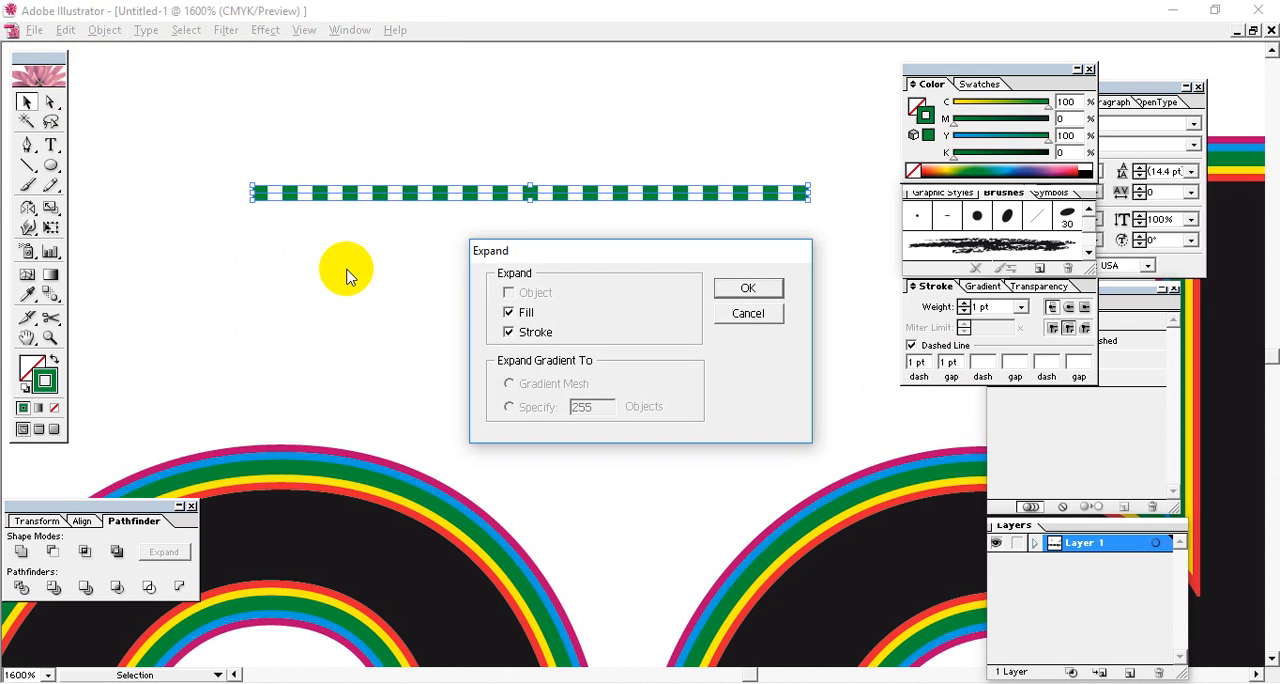
pyautogui.click(745, 288)
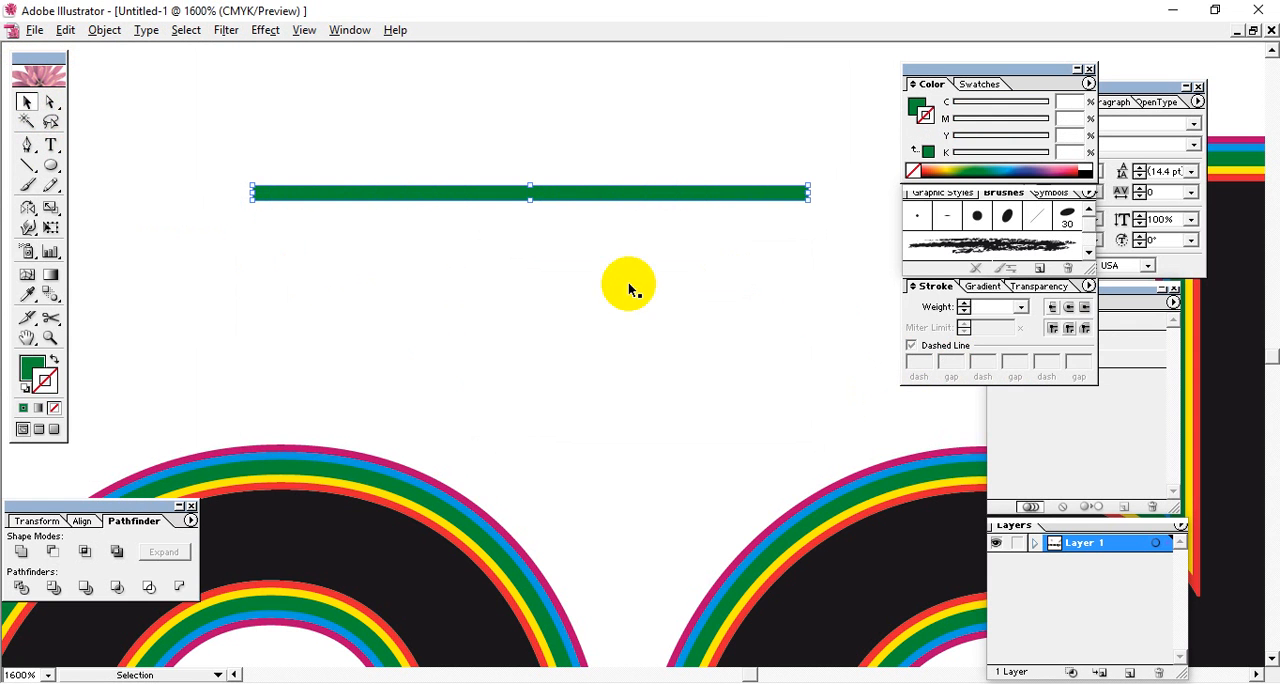
# Undo the expansion of the dashed green line and deselect it.
pyautogui.hotkey('ctrl', 'z')
pyautogui.click(668, 278)
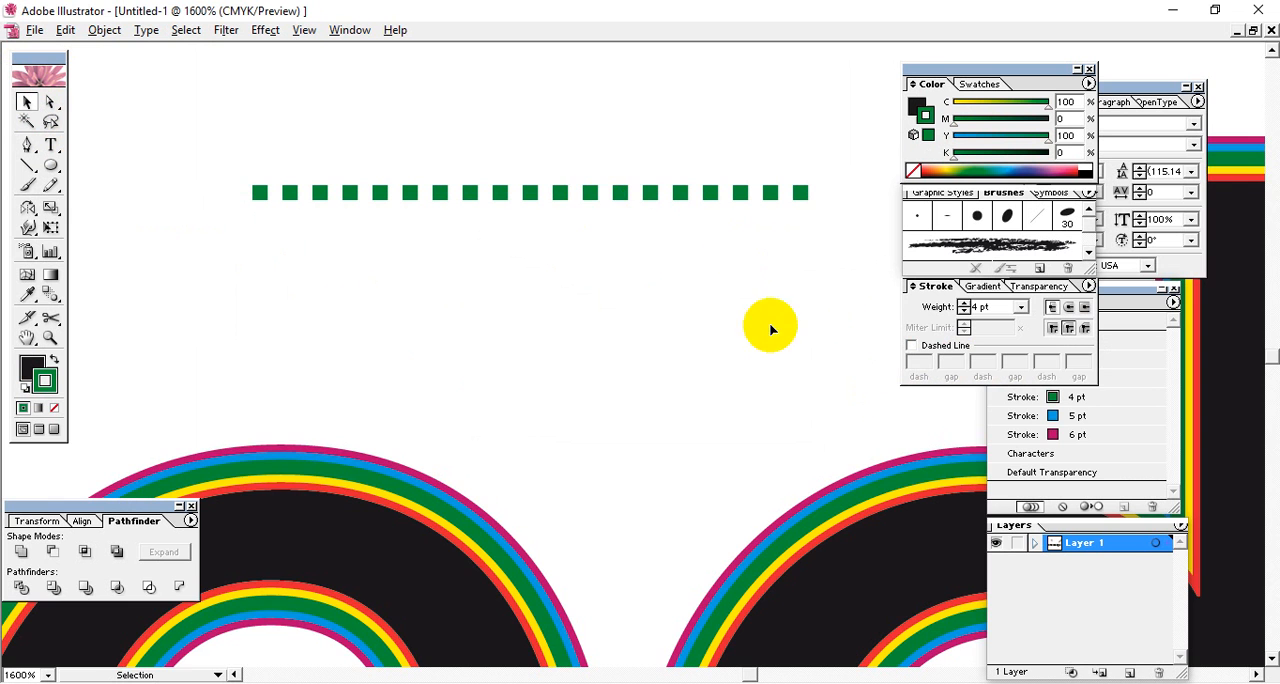
pyautogui.moveTo(715, 291); pyautogui.dragTo(534, 130)
pyautogui.hotkey('ctrl', 'z')
pyautogui.click(594, 199)
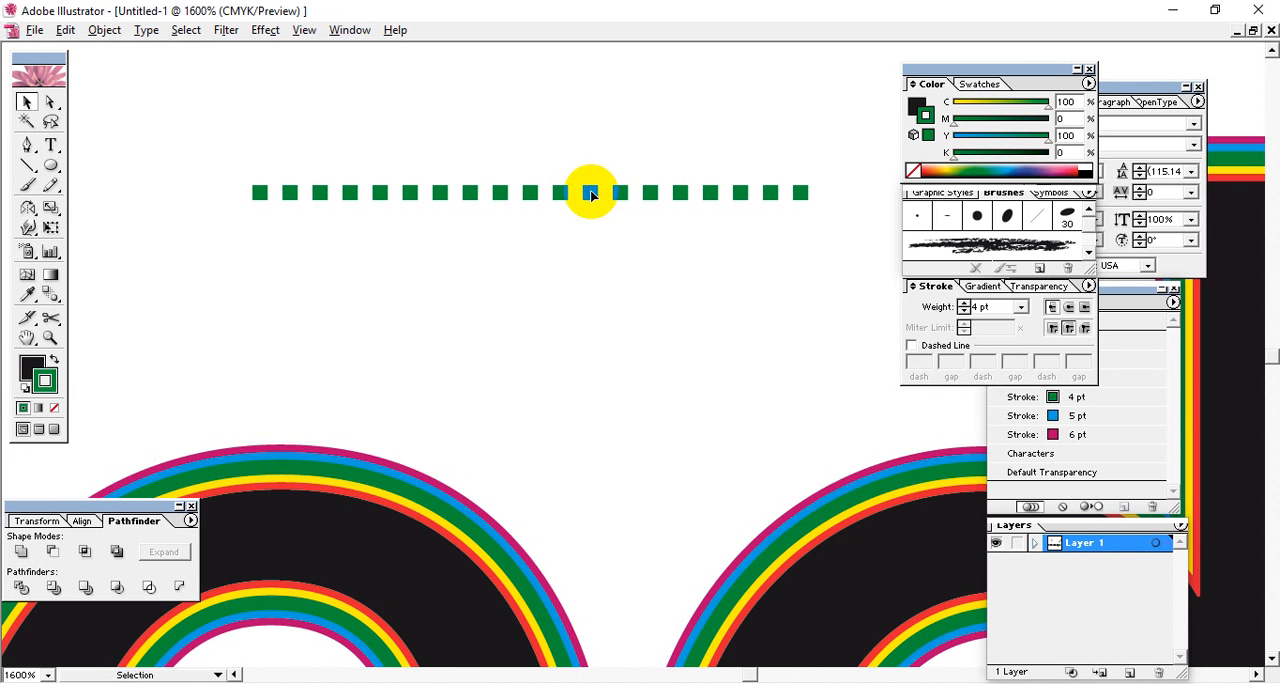
# Inspect the dashed green line's underlying path in Outline view, select it, and return to Preview.
pyautogui.moveTo(700, 204); pyautogui.dragTo(521, 407)
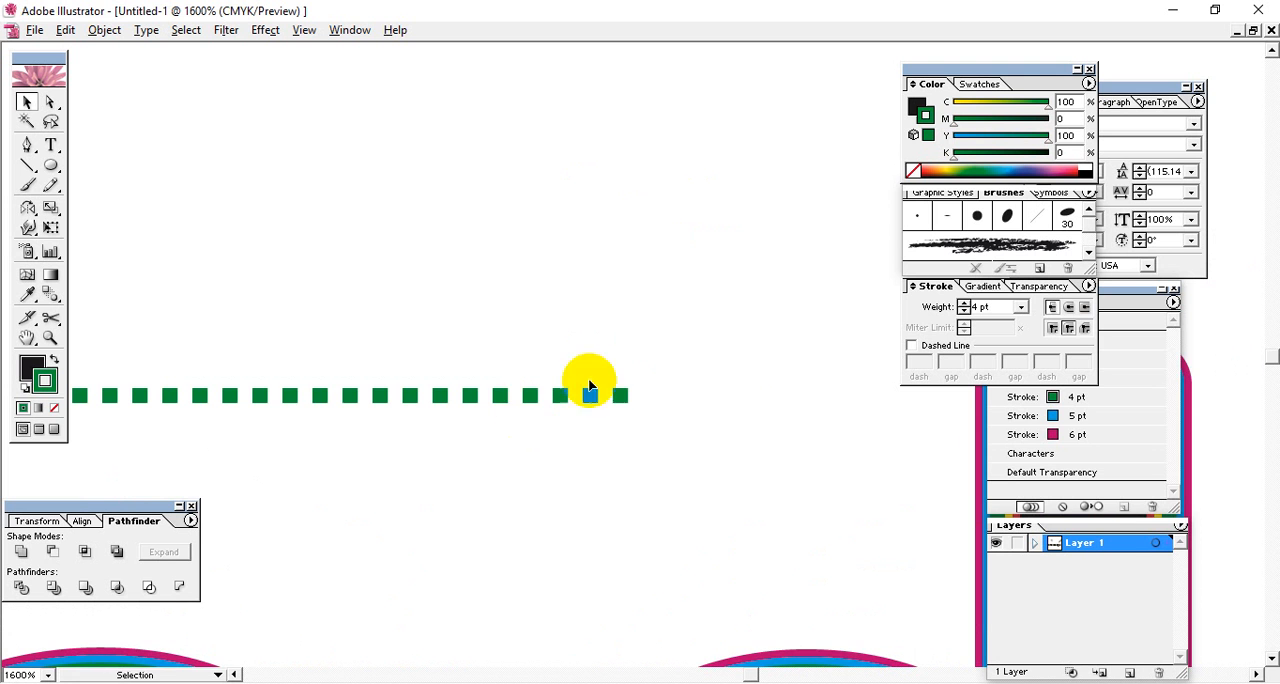
pyautogui.scroll(-5, 671, 386)
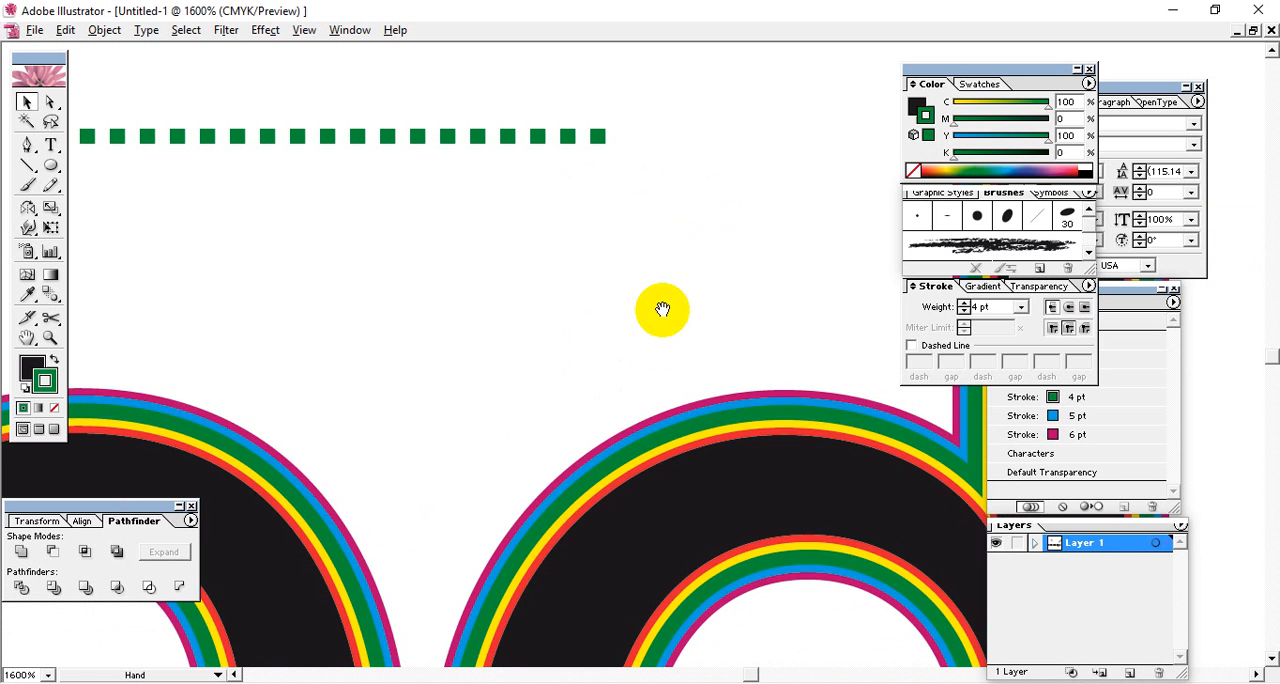
pyautogui.hotkey('ctrl', 'y')
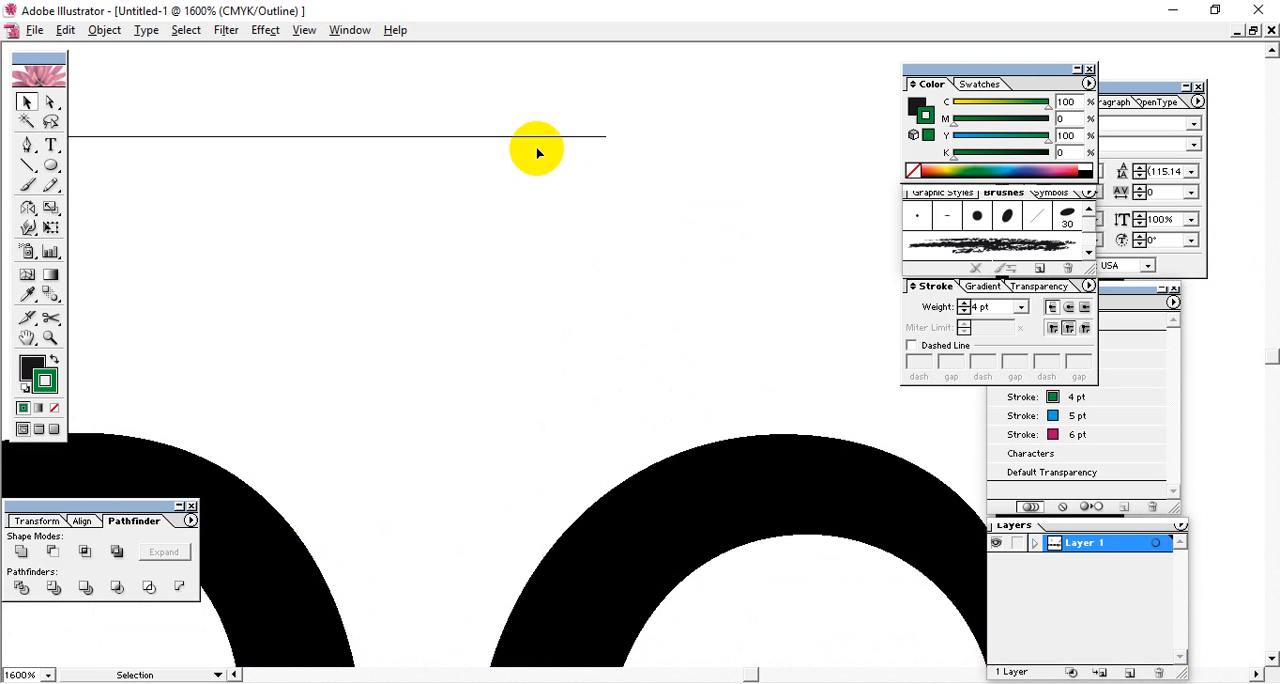
pyautogui.click(542, 140)
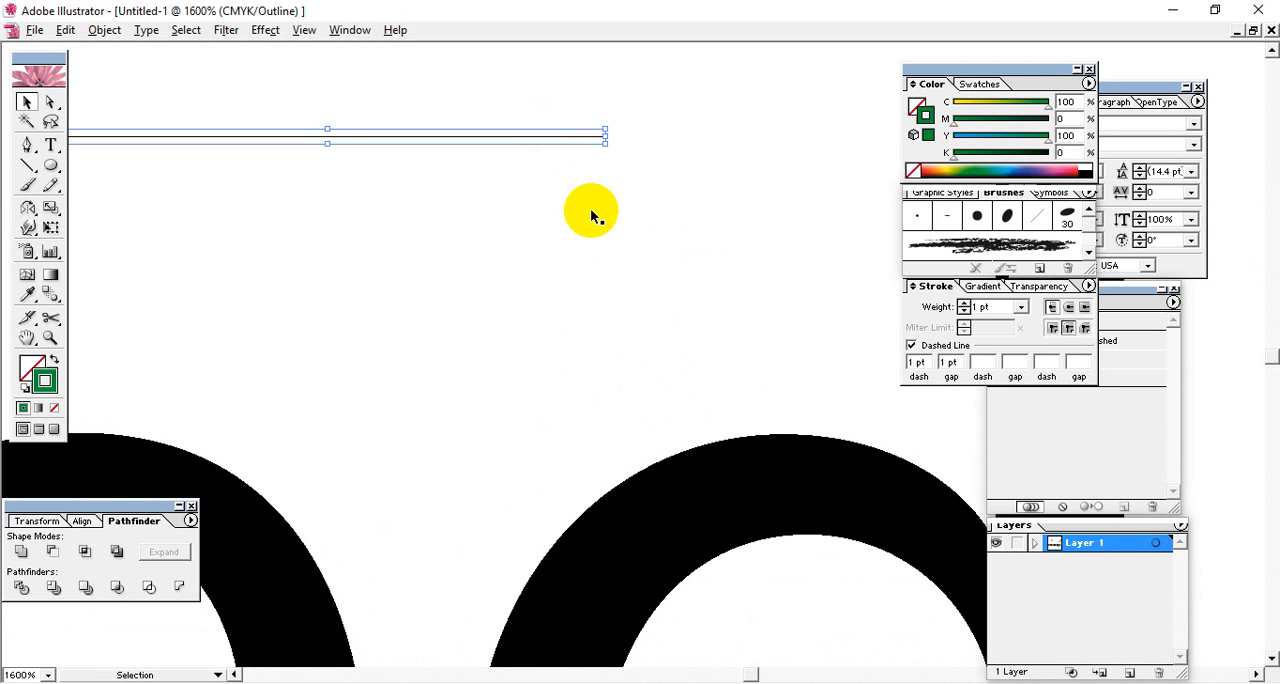
pyautogui.hotkey('ctrl', 'y')
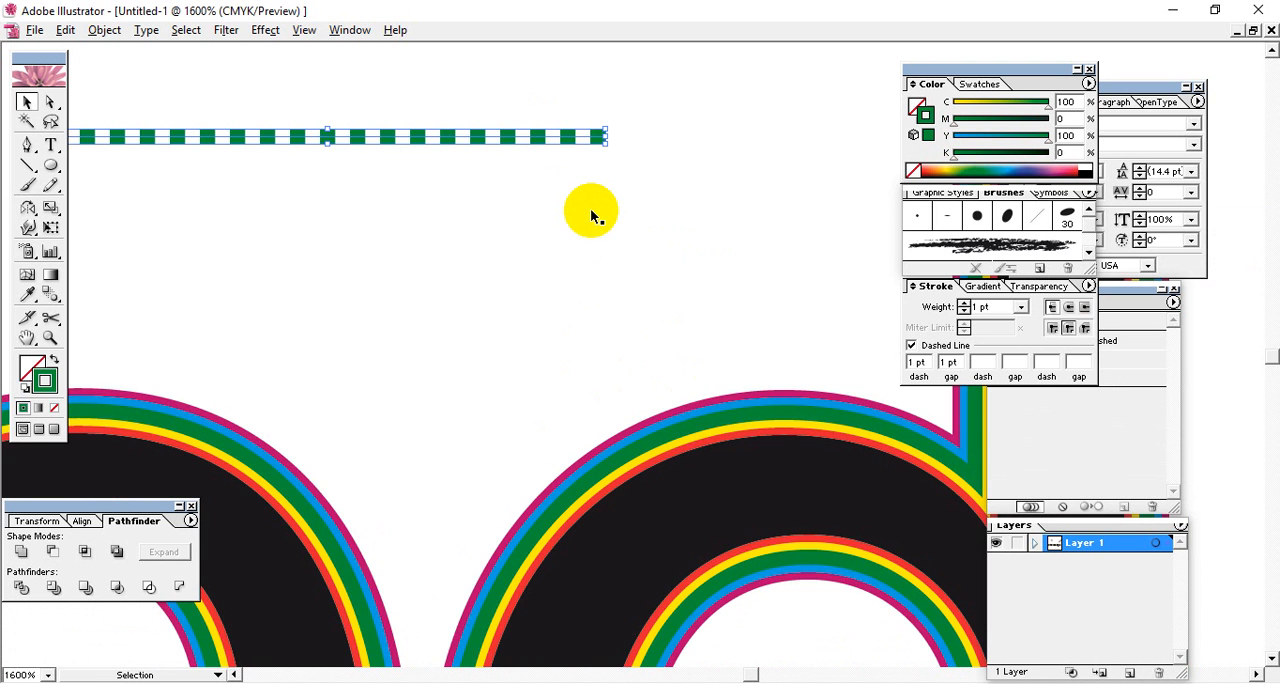
# Delete the dashed green line and turn off the Dashed Line option for strokes.
pyautogui.press('Delete')
pyautogui.press('space')
pyautogui.moveTo(552, 237); pyautogui.dragTo(509, 237)
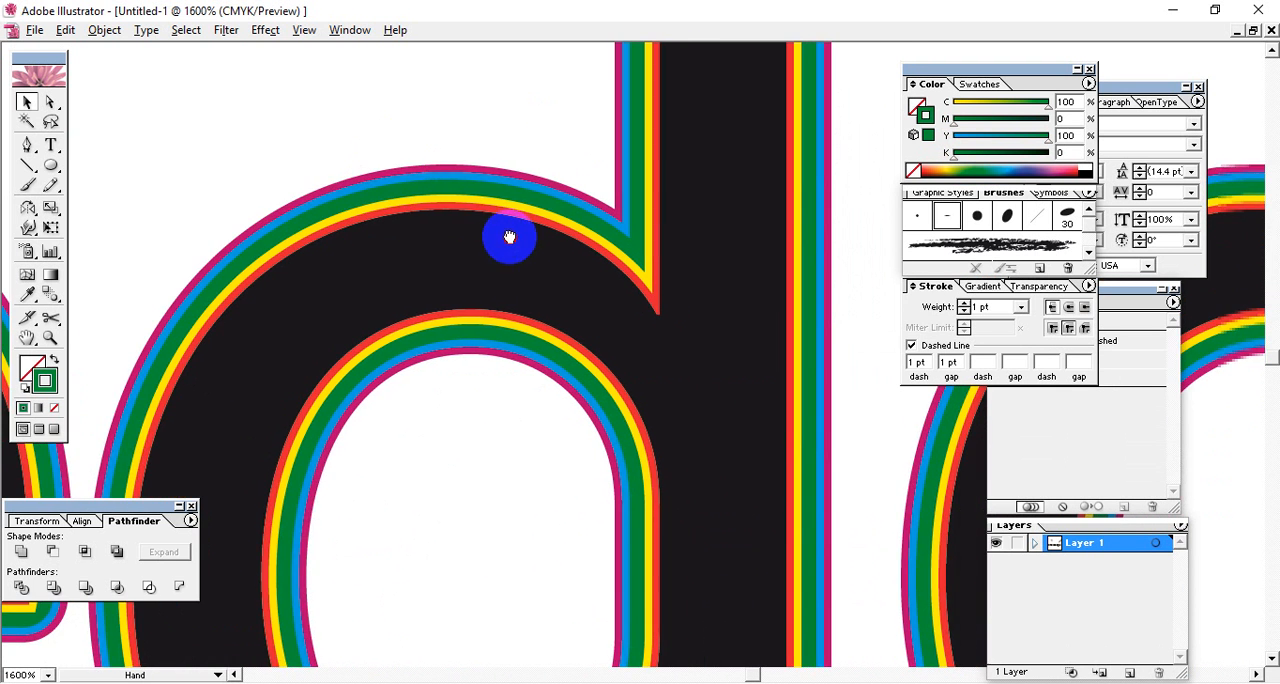
pyautogui.hotkey('ctrl', '-')
pyautogui.hotkey('ctrl', '-')
pyautogui.hotkey('ctrl', '-')
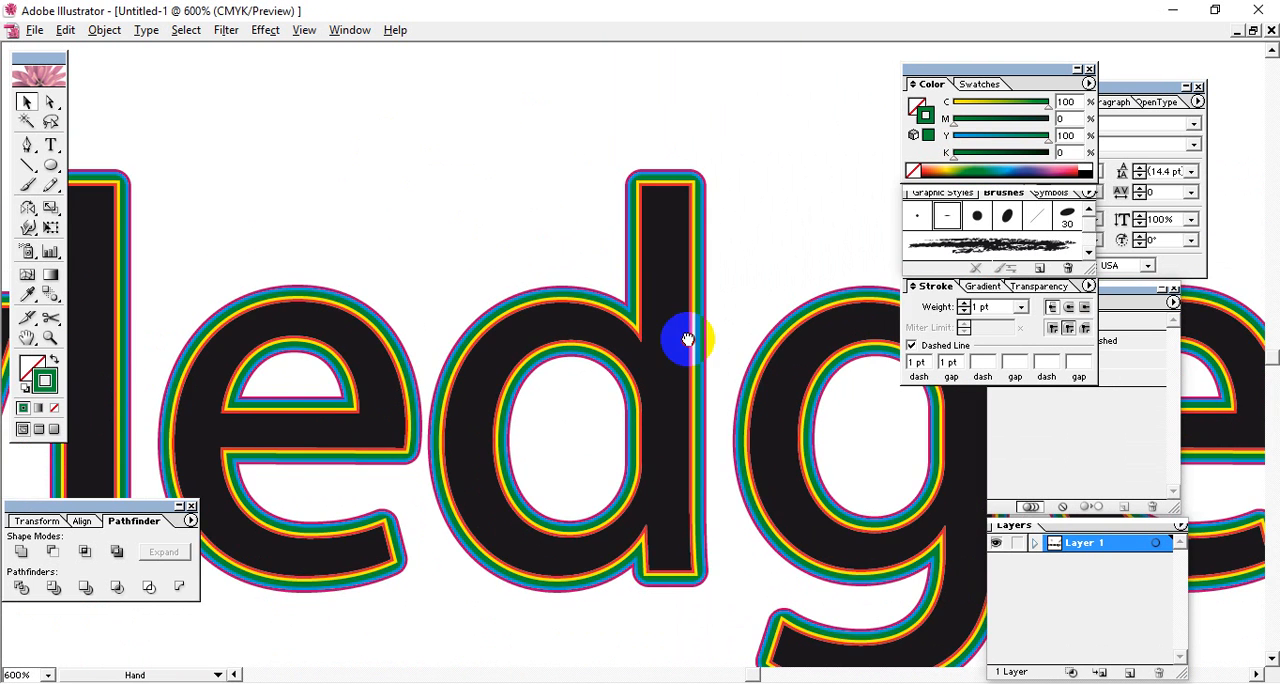
pyautogui.moveTo(688, 339); pyautogui.dragTo(517, 256)
pyautogui.moveTo(813, 450); pyautogui.dragTo(762, 384)
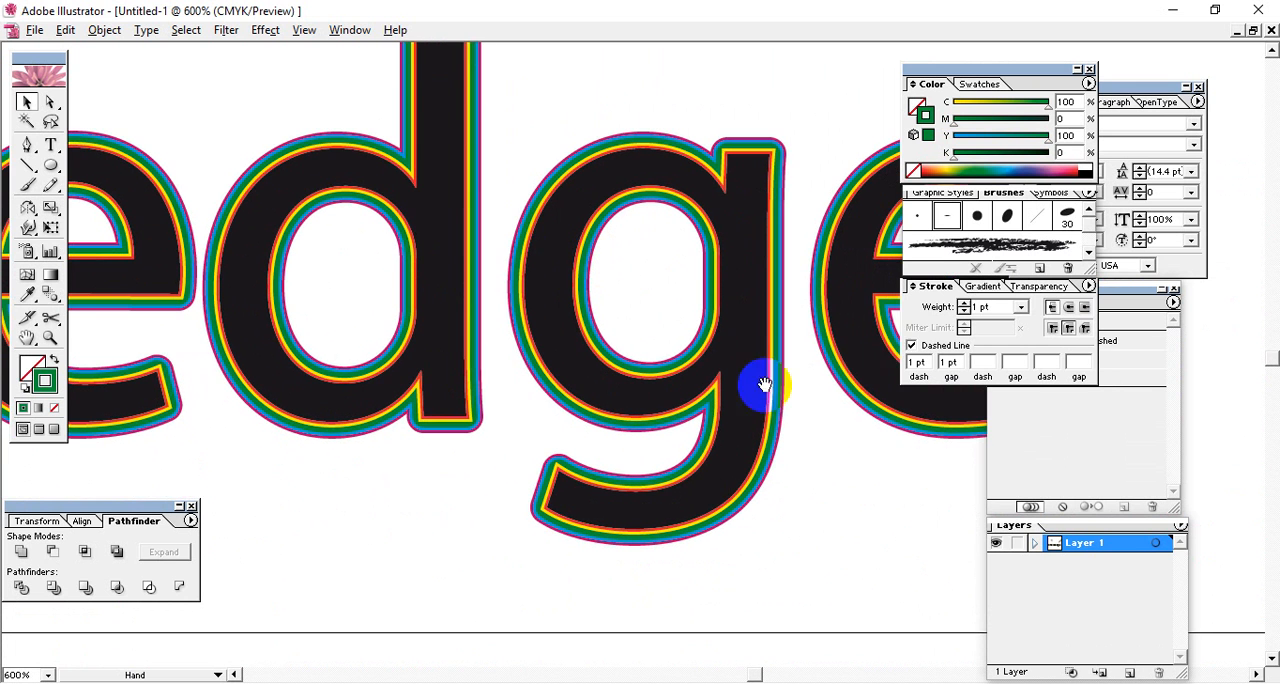
pyautogui.click(910, 346)
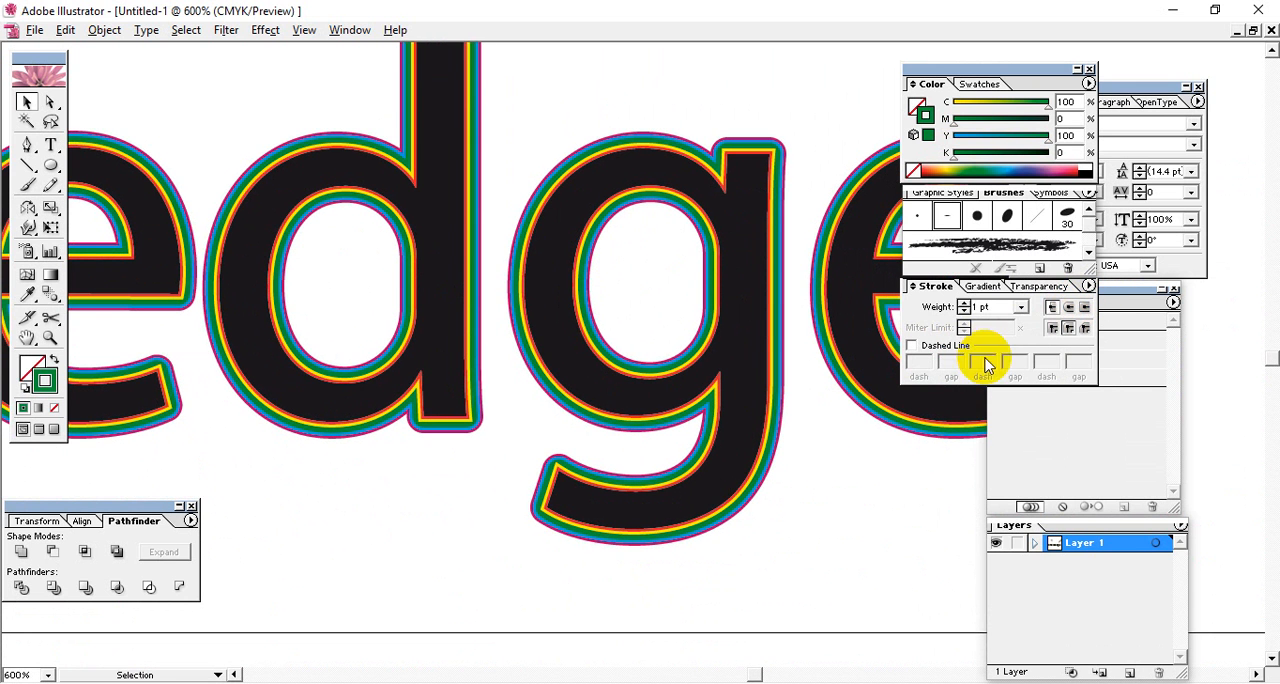
# Select the Knowledge text and examine its stacked multicolored strokes and rounded corners letter by letter.
pyautogui.click(745, 438)
pyautogui.moveTo(743, 437)
pyautogui.mouseDown()
pyautogui.moveTo(638, 407)
pyautogui.moveTo(592, 483)
pyautogui.mouseUp()
pyautogui.hotkey('ctrl', '-')
pyautogui.hotkey('ctrl', '-')
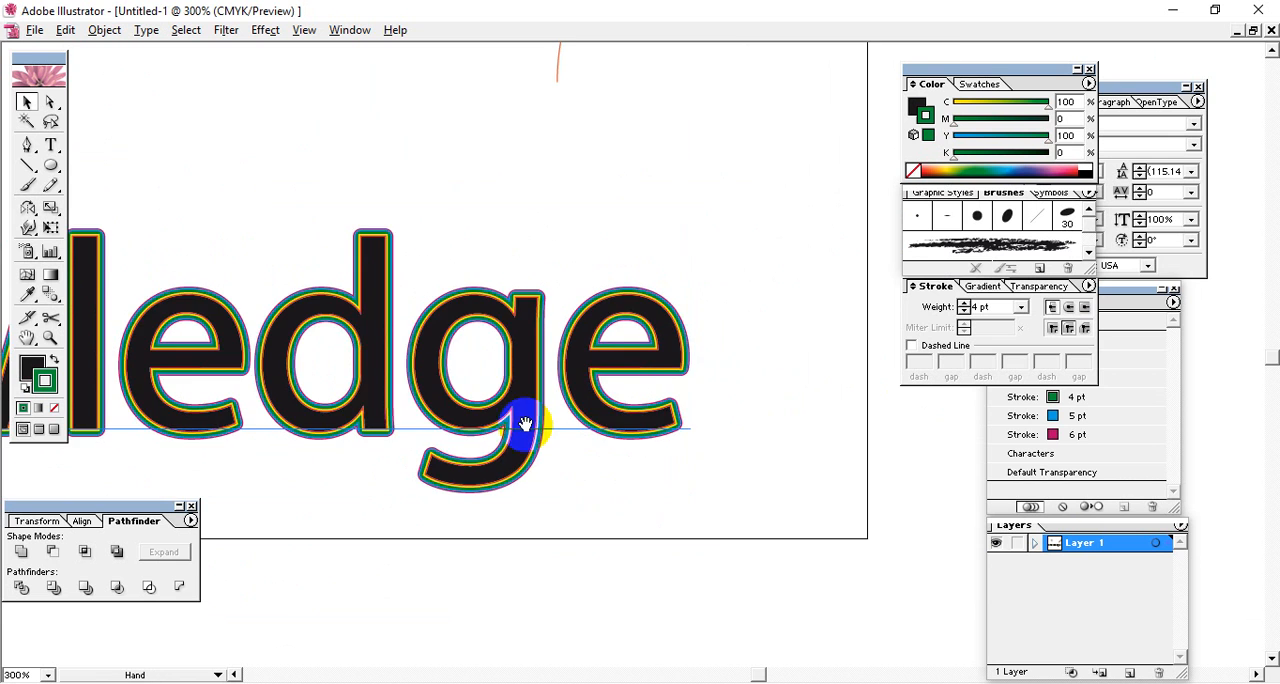
pyautogui.moveTo(526, 422); pyautogui.dragTo(803, 355)
pyautogui.moveTo(499, 404); pyautogui.dragTo(725, 386)
pyautogui.moveTo(549, 394); pyautogui.dragTo(771, 481)
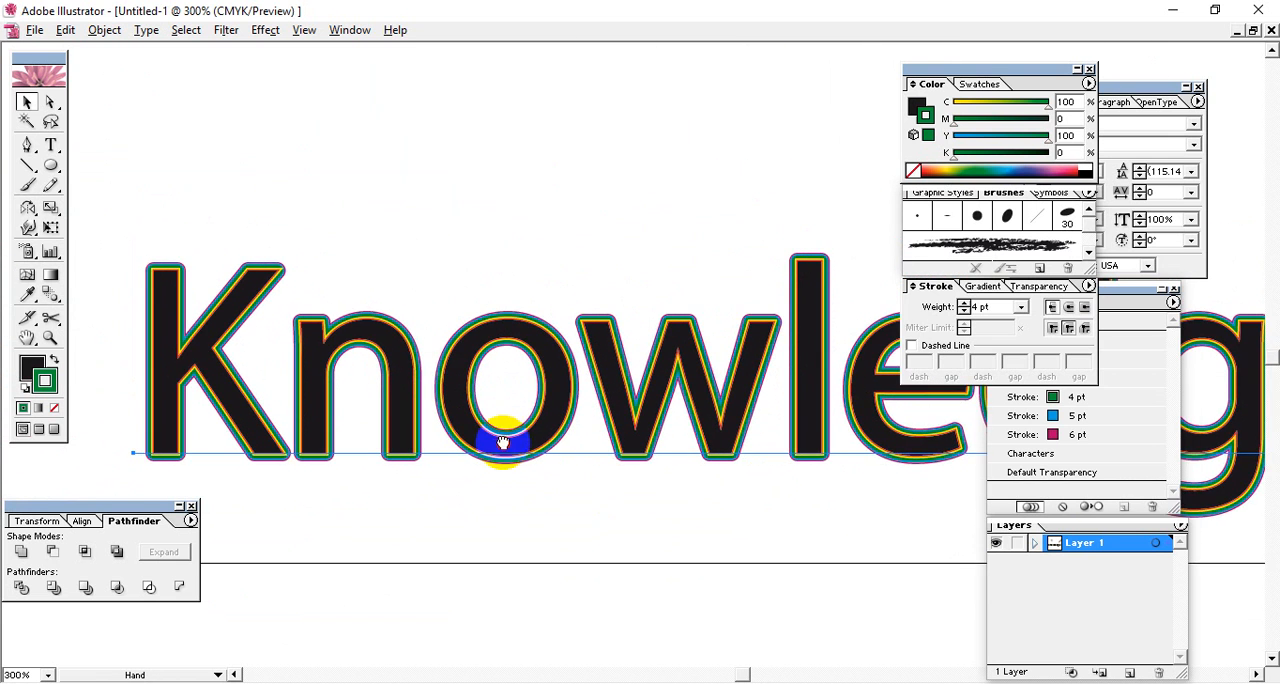
pyautogui.moveTo(503, 441); pyautogui.dragTo(480, 433)
pyautogui.hotkey('ctrl', '+')
pyautogui.hotkey('ctrl', '+')
pyautogui.hotkey('ctrl', '+')
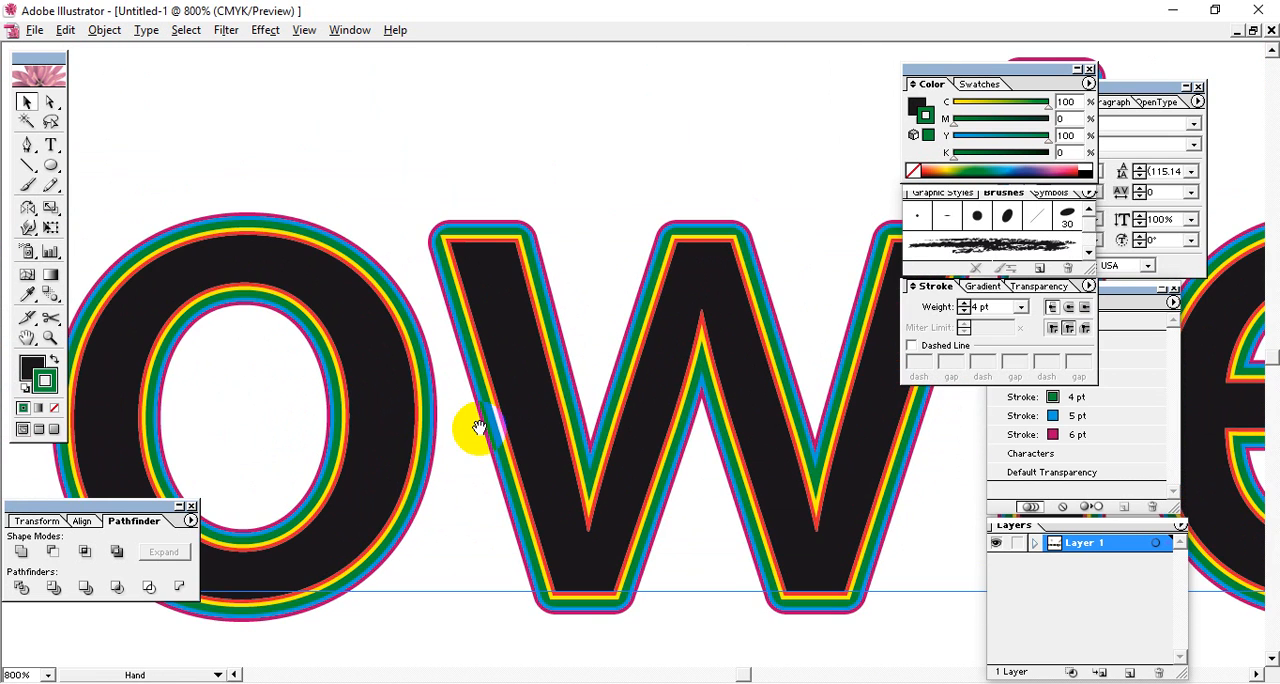
pyautogui.moveTo(648, 412); pyautogui.dragTo(291, 311)
pyautogui.moveTo(608, 322); pyautogui.dragTo(221, 401)
pyautogui.moveTo(329, 377); pyautogui.dragTo(104, 406)
pyautogui.moveTo(535, 428); pyautogui.dragTo(336, 430)
pyautogui.moveTo(800, 421); pyautogui.dragTo(240, 400)
pyautogui.moveTo(482, 423); pyautogui.dragTo(261, 351)
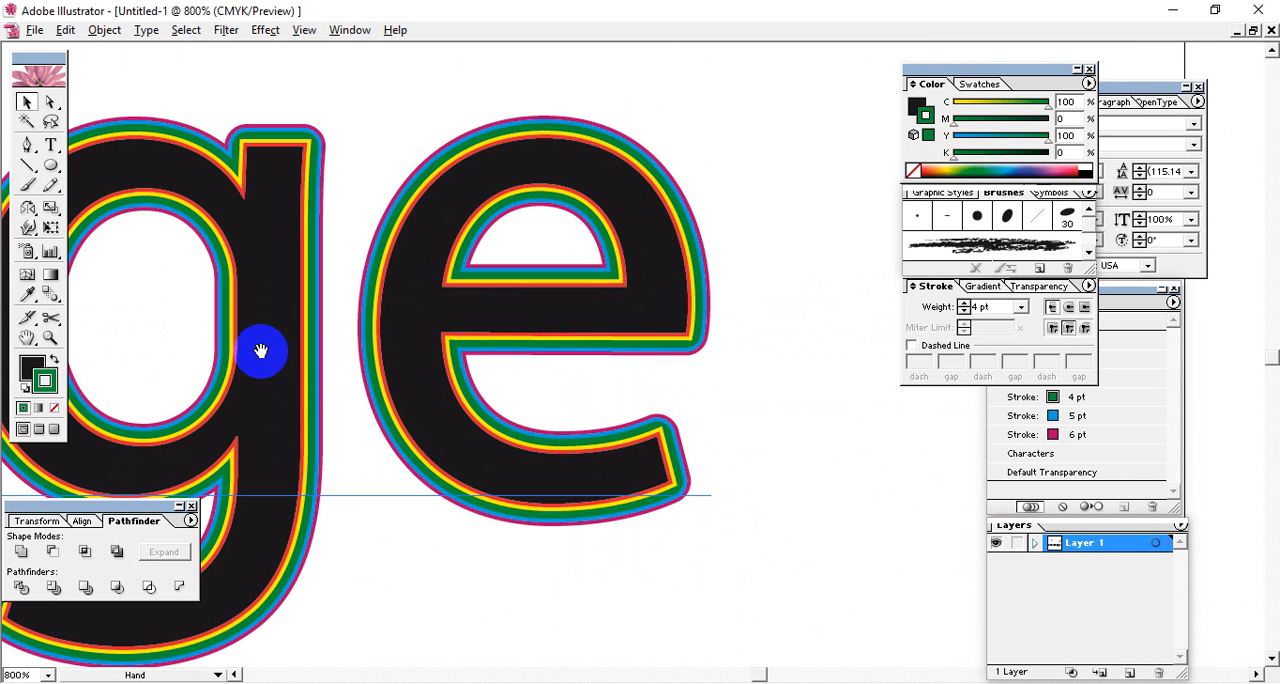
pyautogui.hotkey('ctrl', '=')
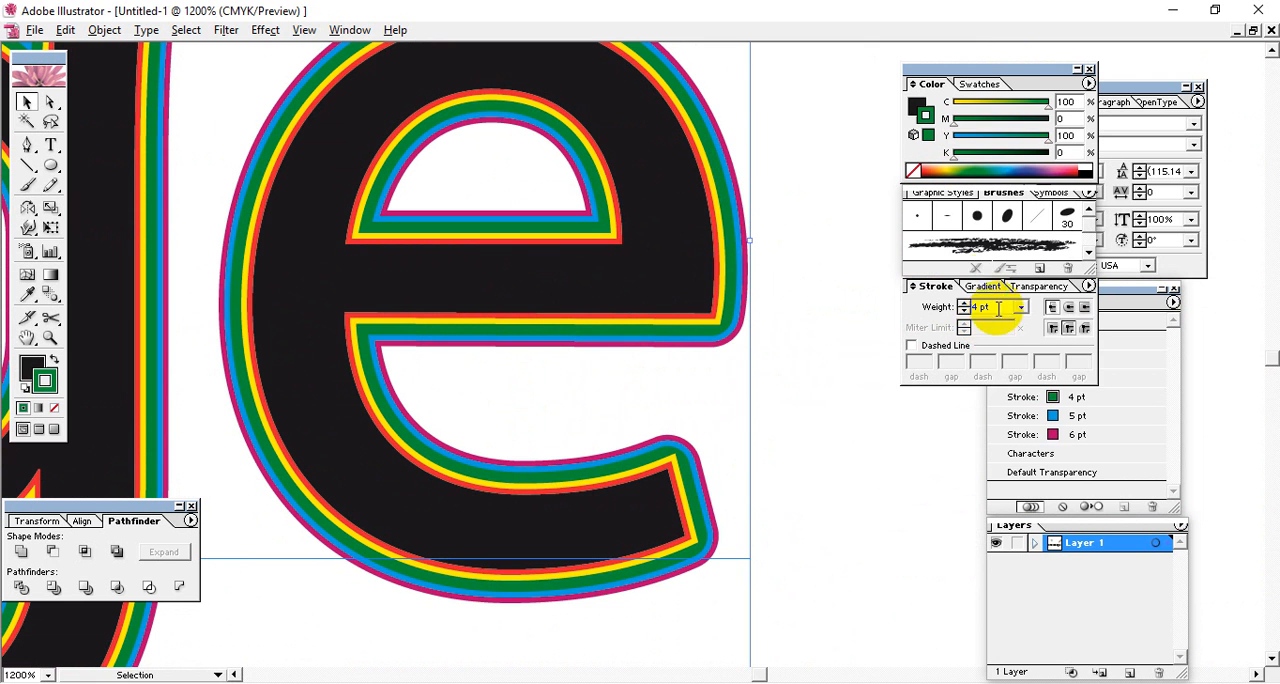
# Remove the blue 5 pt, yellow 2 pt and red 1 pt strokes from the Knowledge text.
pyautogui.click(1088, 440)
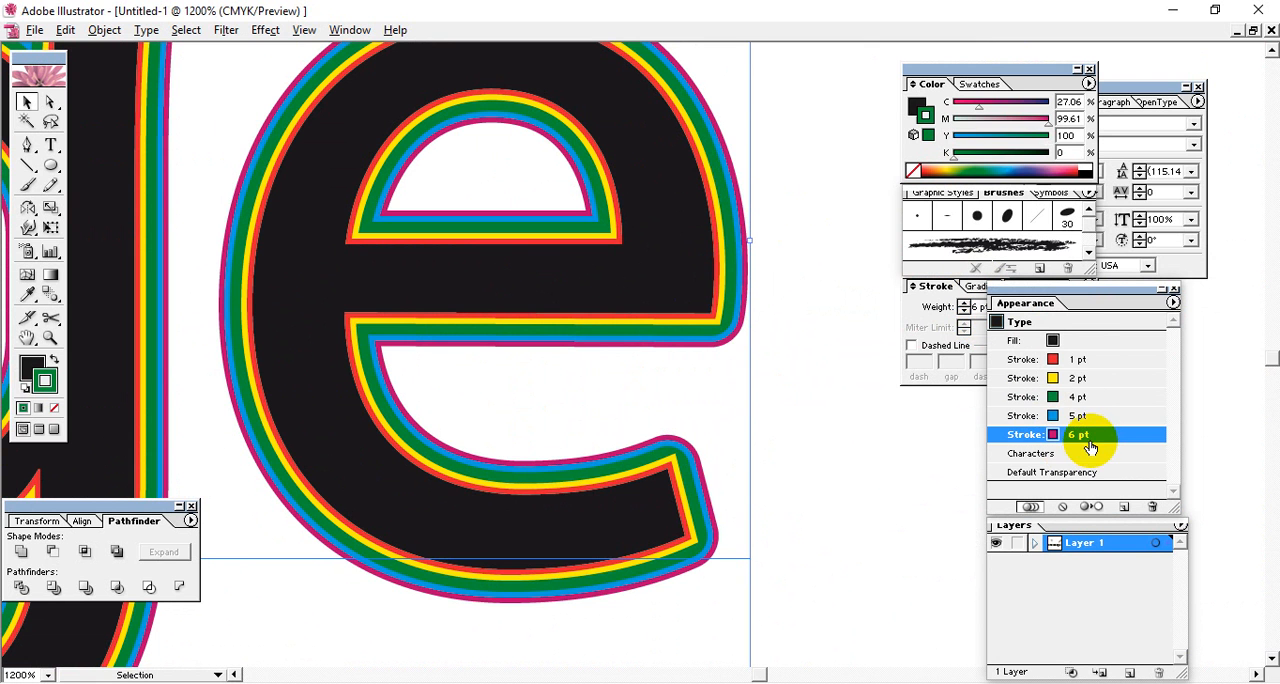
pyautogui.click(1084, 417)
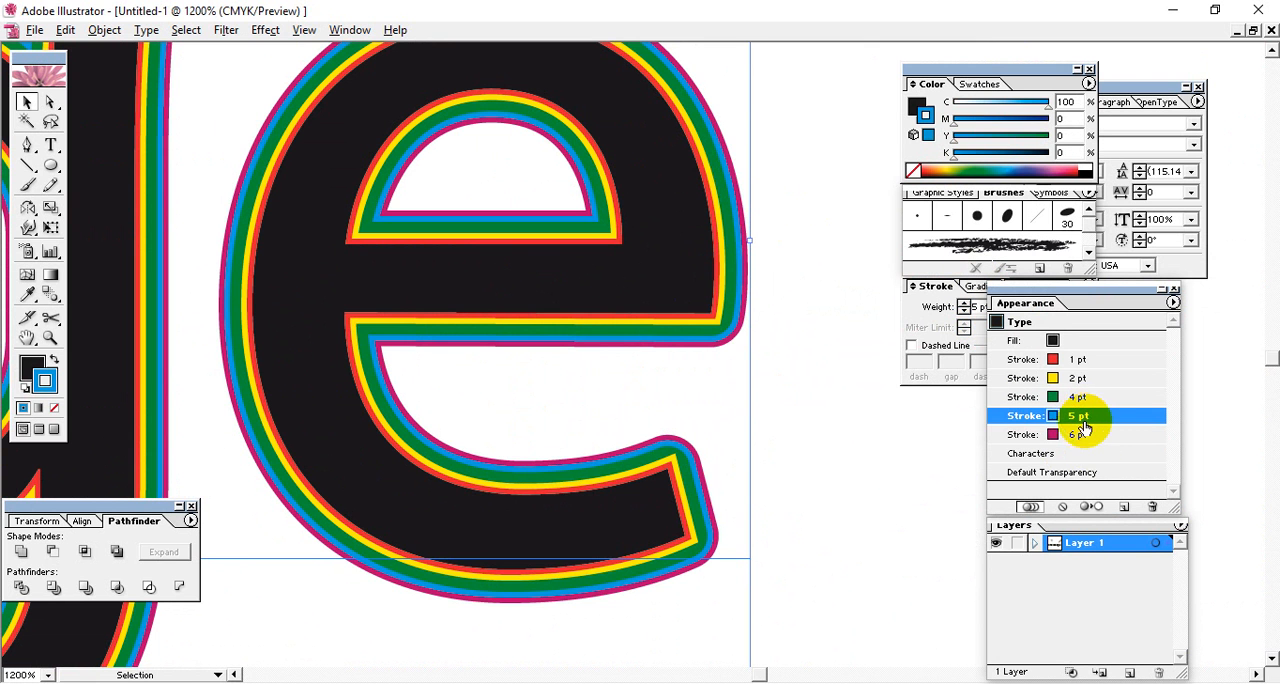
pyautogui.click(1152, 507)
pyautogui.click(1068, 380)
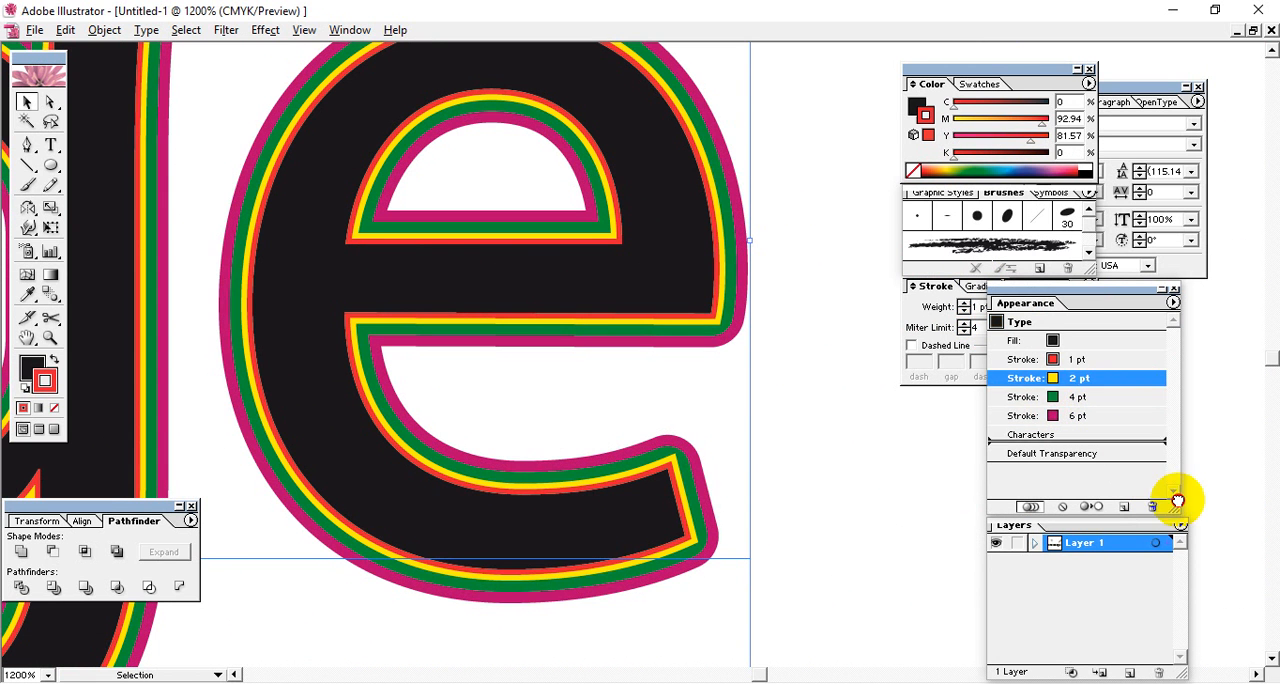
pyautogui.click(1152, 507)
pyautogui.click(1108, 362)
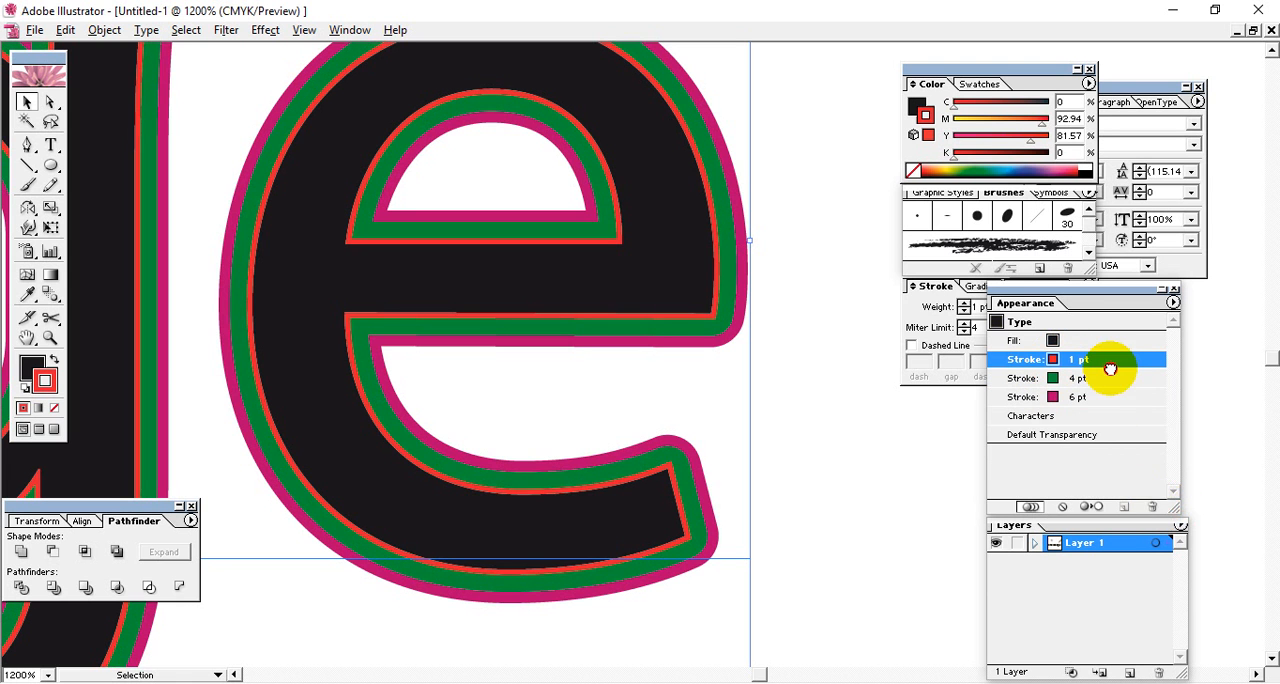
pyautogui.click(1149, 504)
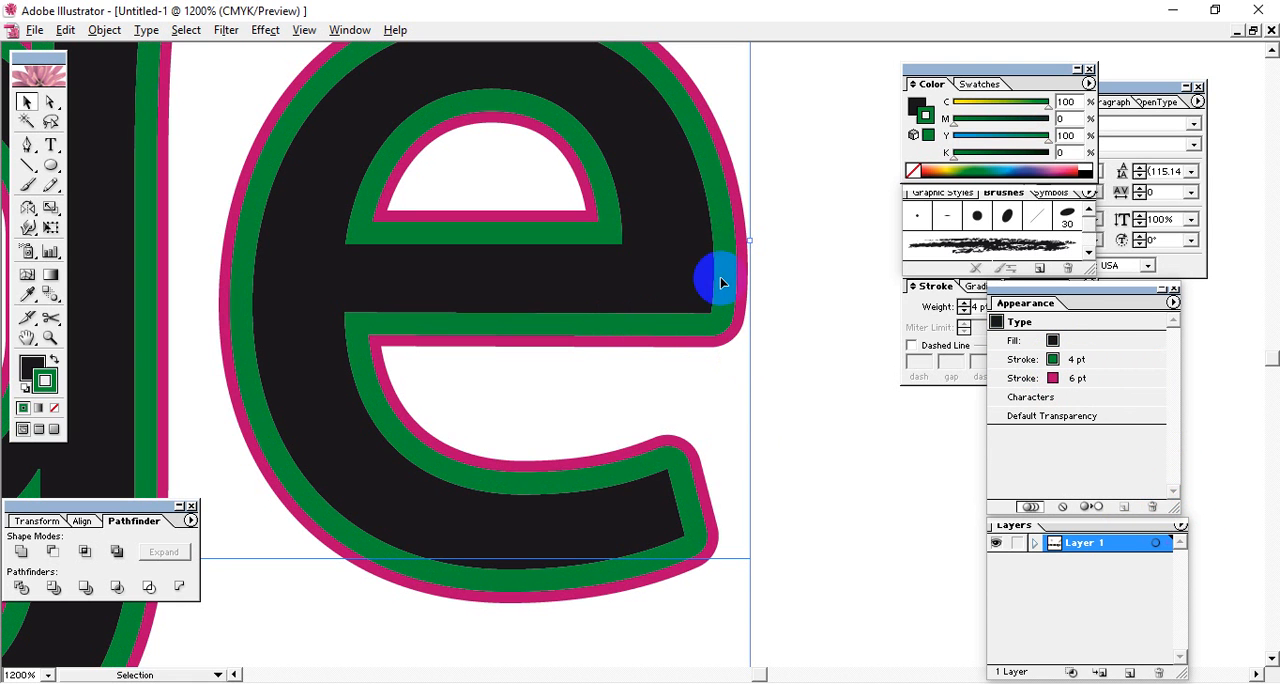
# Reselect the Knowledge text and apply a white-to-black linear gradient to its fill.
pyautogui.click(778, 408)
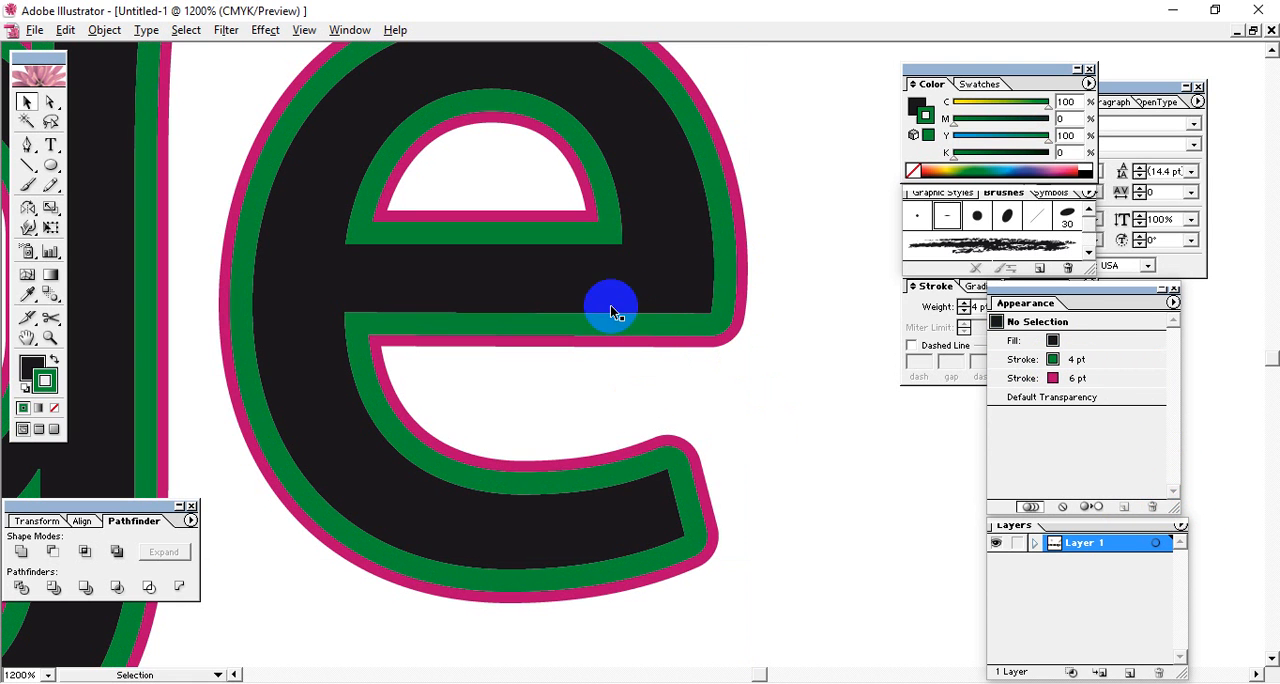
pyautogui.click(705, 309)
pyautogui.press('space')
pyautogui.moveTo(485, 299); pyautogui.dragTo(549, 435)
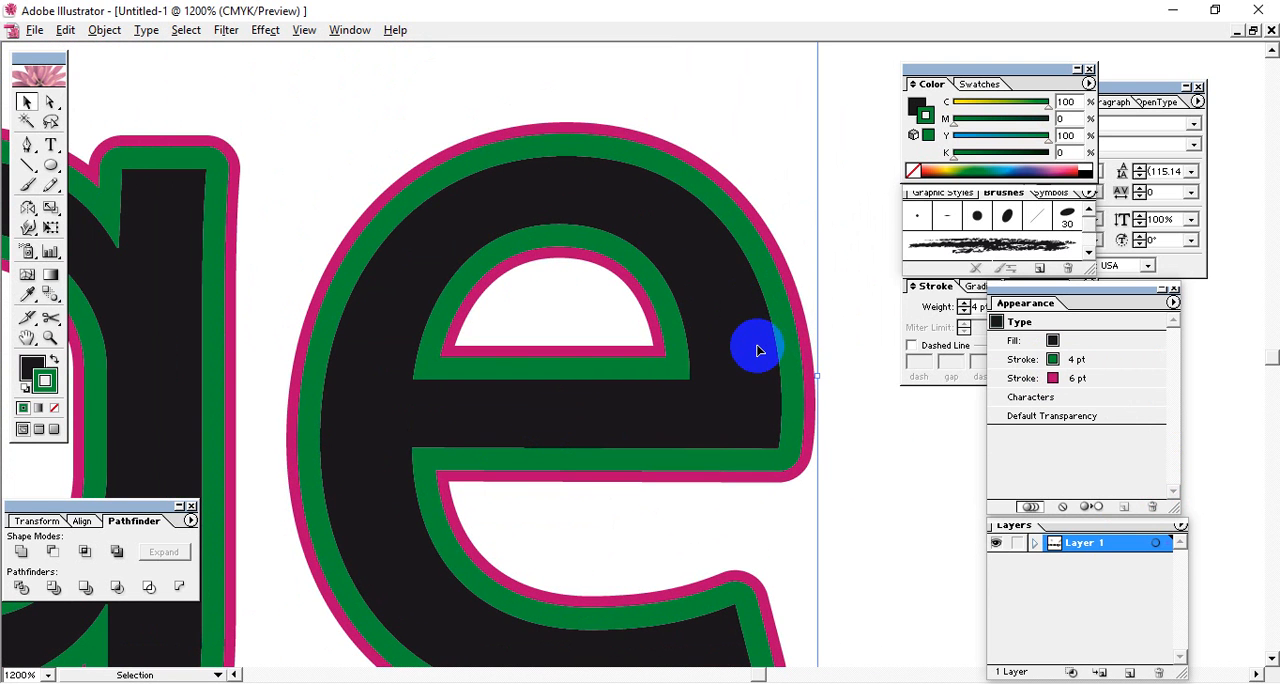
pyautogui.click(652, 349)
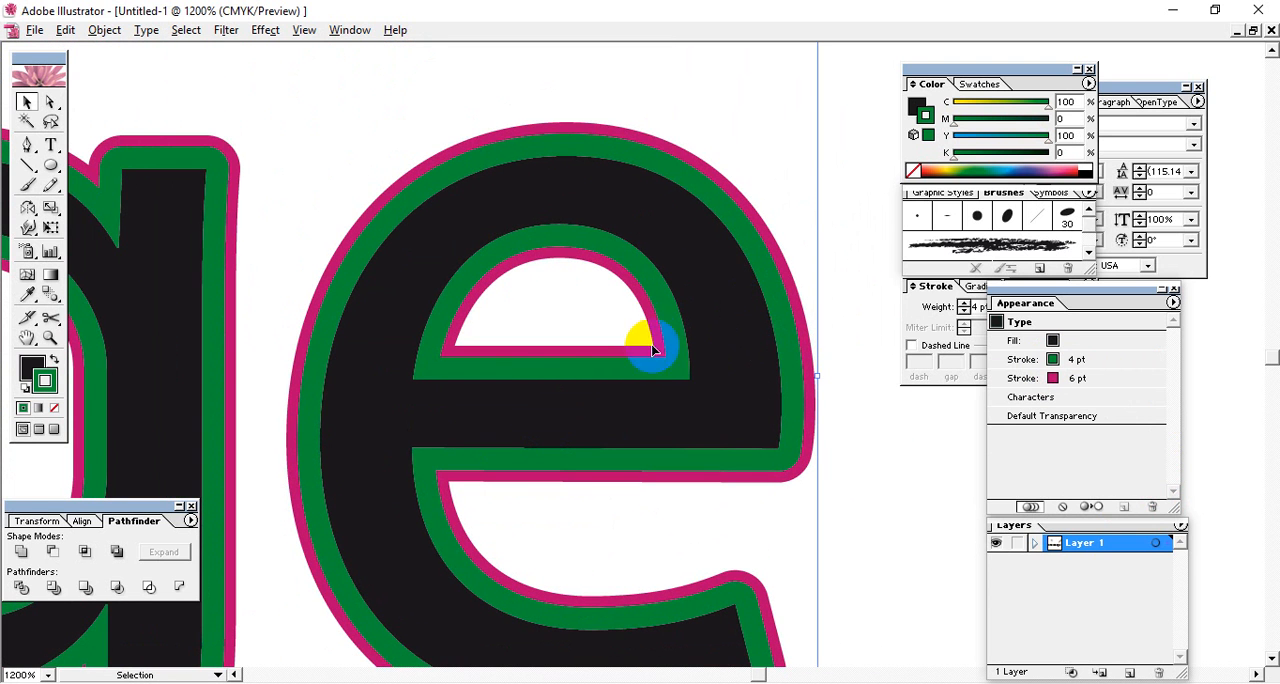
pyautogui.click(866, 470)
pyautogui.click(705, 437)
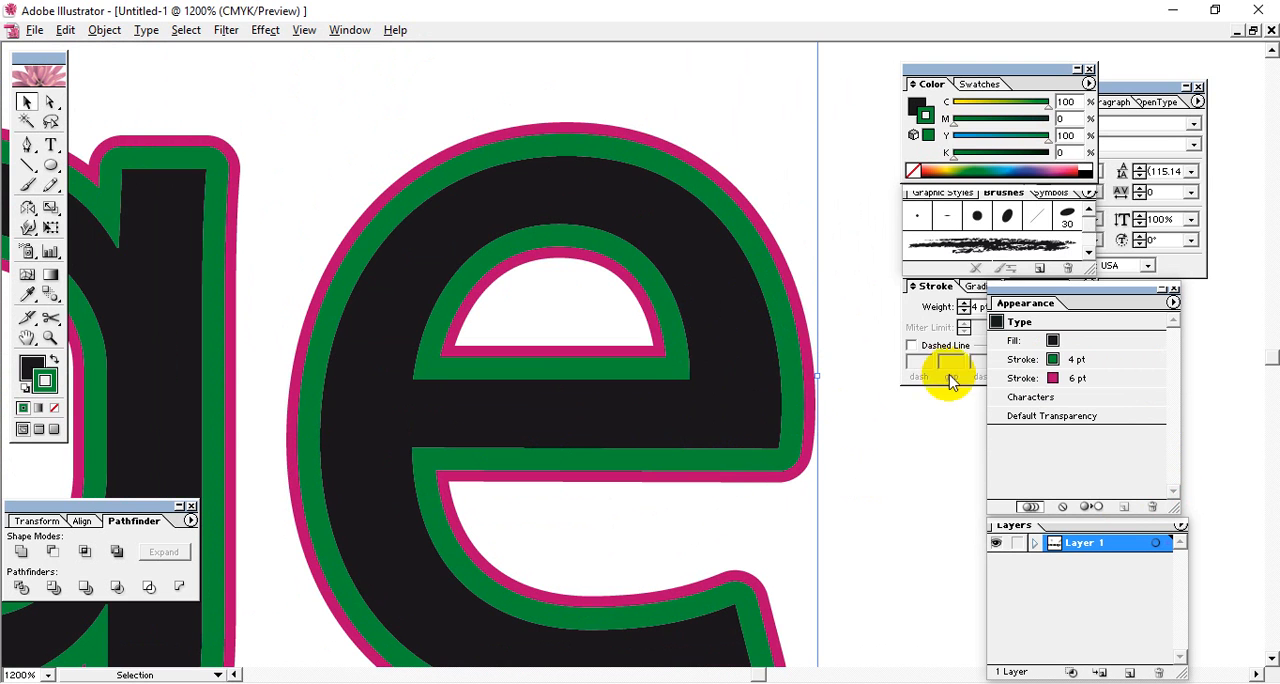
pyautogui.click(975, 287)
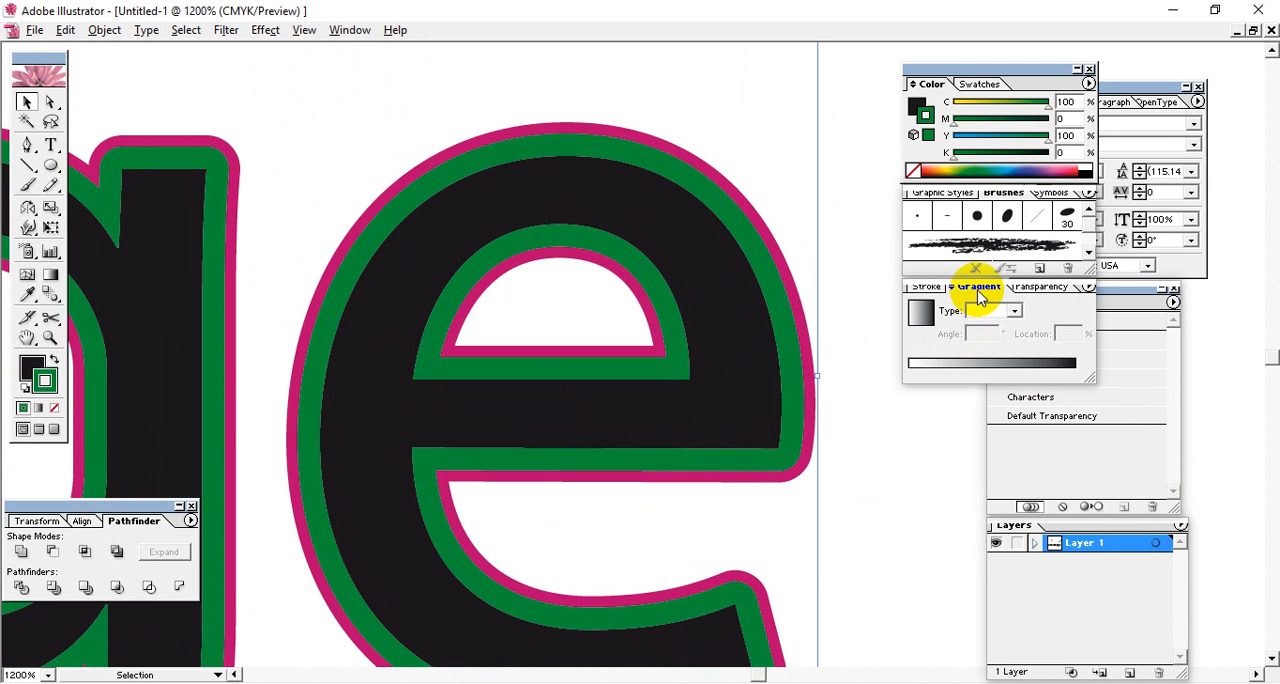
pyautogui.click(1010, 363)
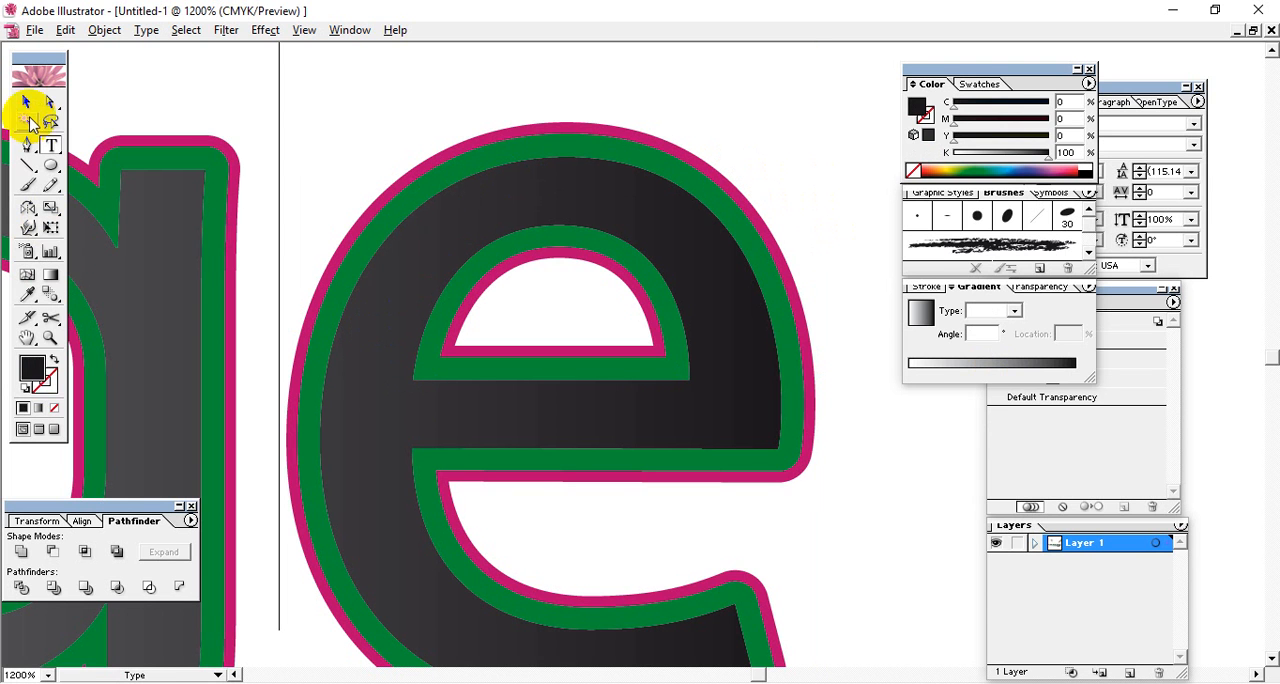
# Try the midpoint of the Knowledge text's gradient fill at the 87% location.
pyautogui.click(826, 230)
pyautogui.press('space')
pyautogui.moveTo(406, 346); pyautogui.dragTo(827, 256)
pyautogui.moveTo(393, 390); pyautogui.dragTo(683, 249)
pyautogui.moveTo(393, 390); pyautogui.dragTo(626, 303)
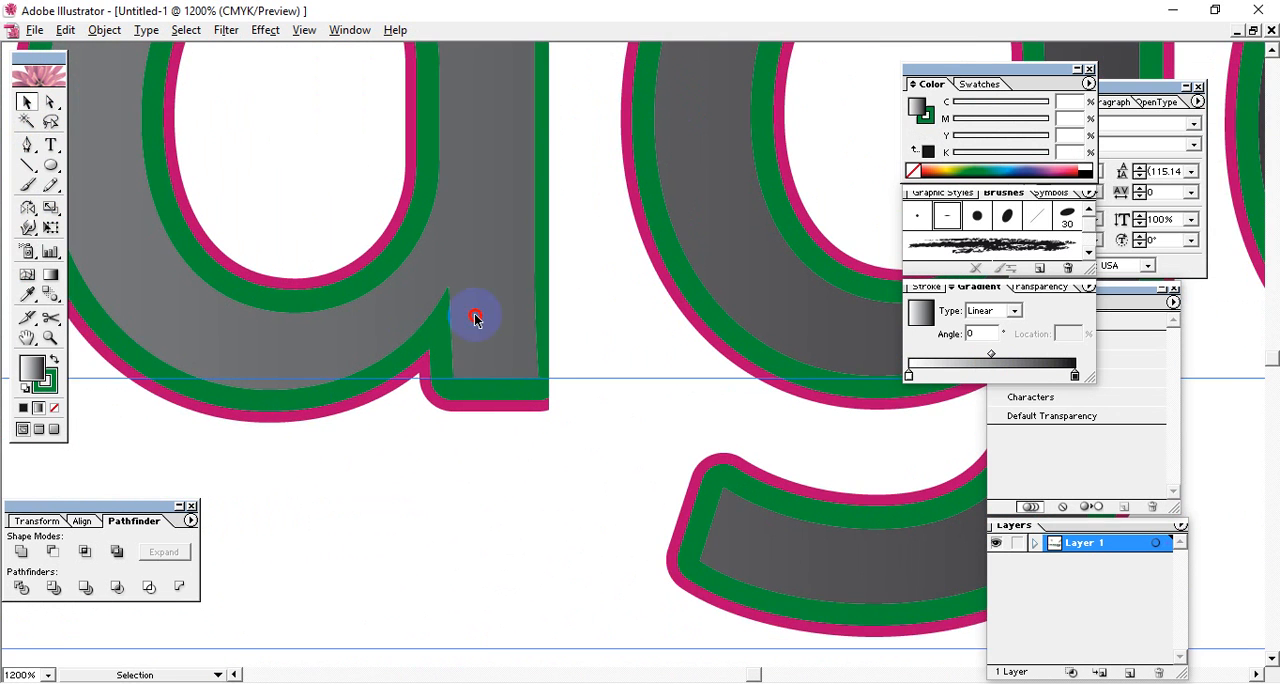
pyautogui.press('space')
pyautogui.moveTo(477, 320); pyautogui.dragTo(1030, 608)
pyautogui.moveTo(405, 489); pyautogui.dragTo(963, 423)
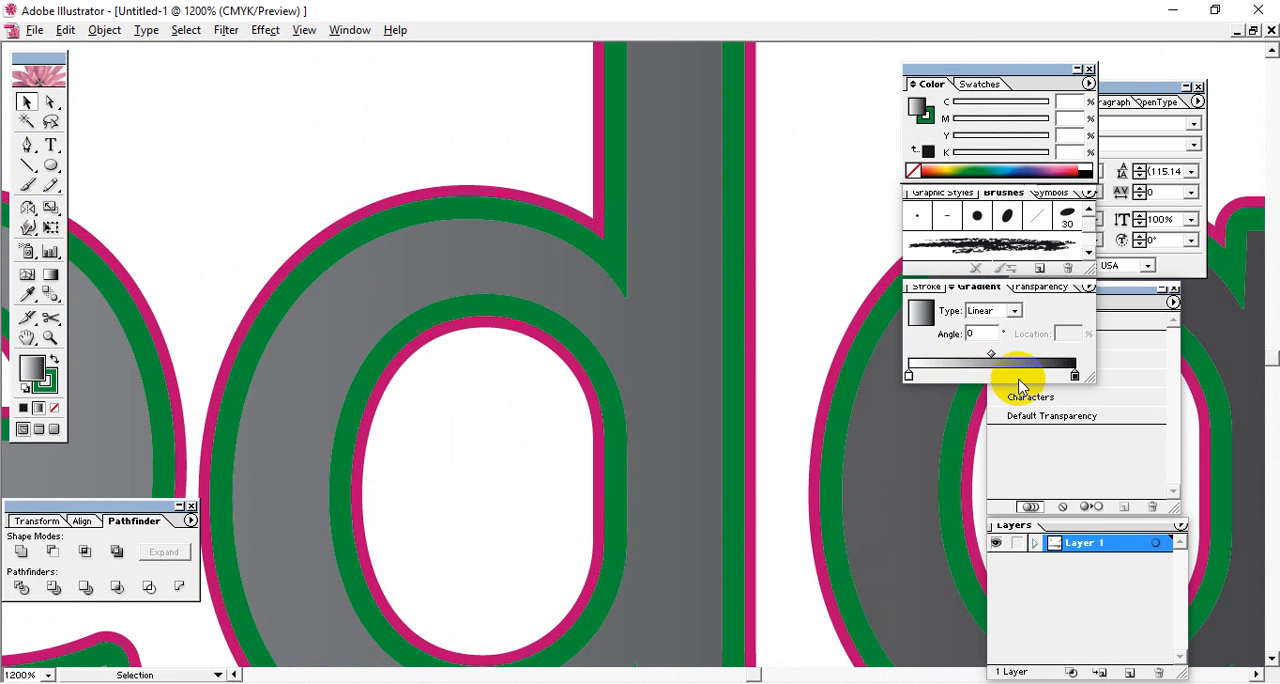
pyautogui.moveTo(993, 358); pyautogui.dragTo(1052, 355)
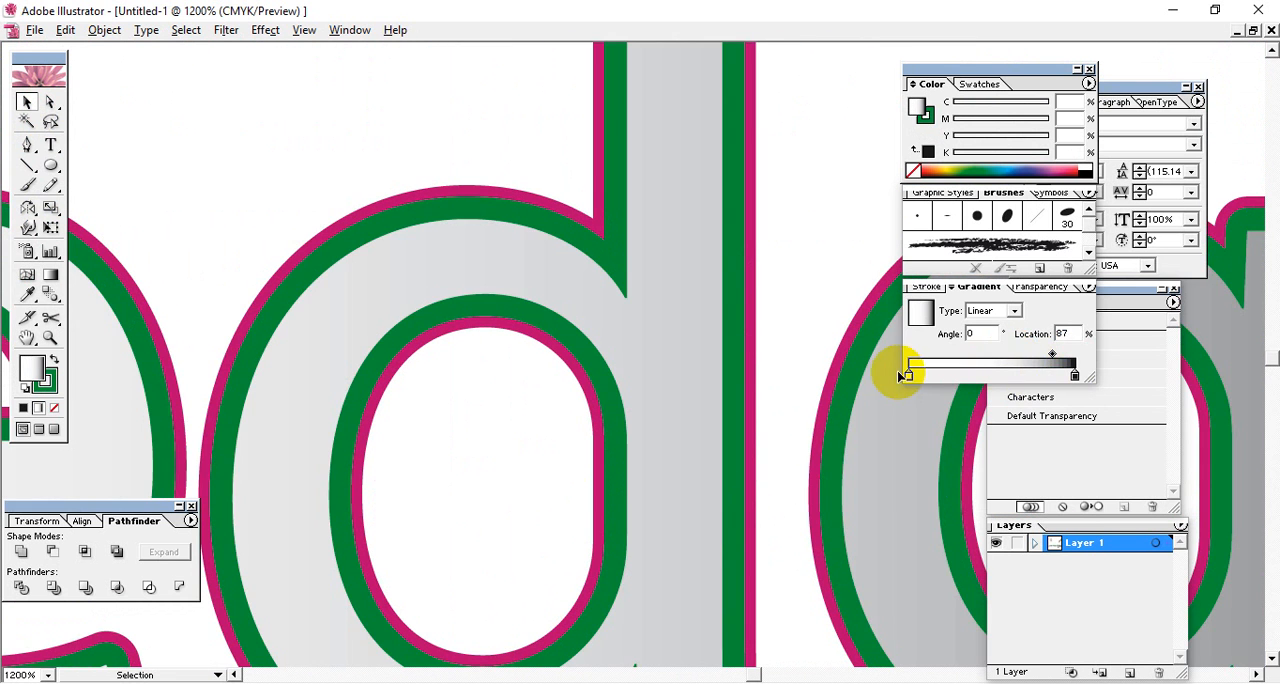
# Try to apply the gradient to the Knowledge text's stroke, and set the fill gradient's midpoint location to 33.9%.
pyautogui.hotkey('ctrl', '-')
pyautogui.hotkey('ctrl', '-')
pyautogui.hotkey('ctrl', '-')
pyautogui.hotkey('ctrl', '-')
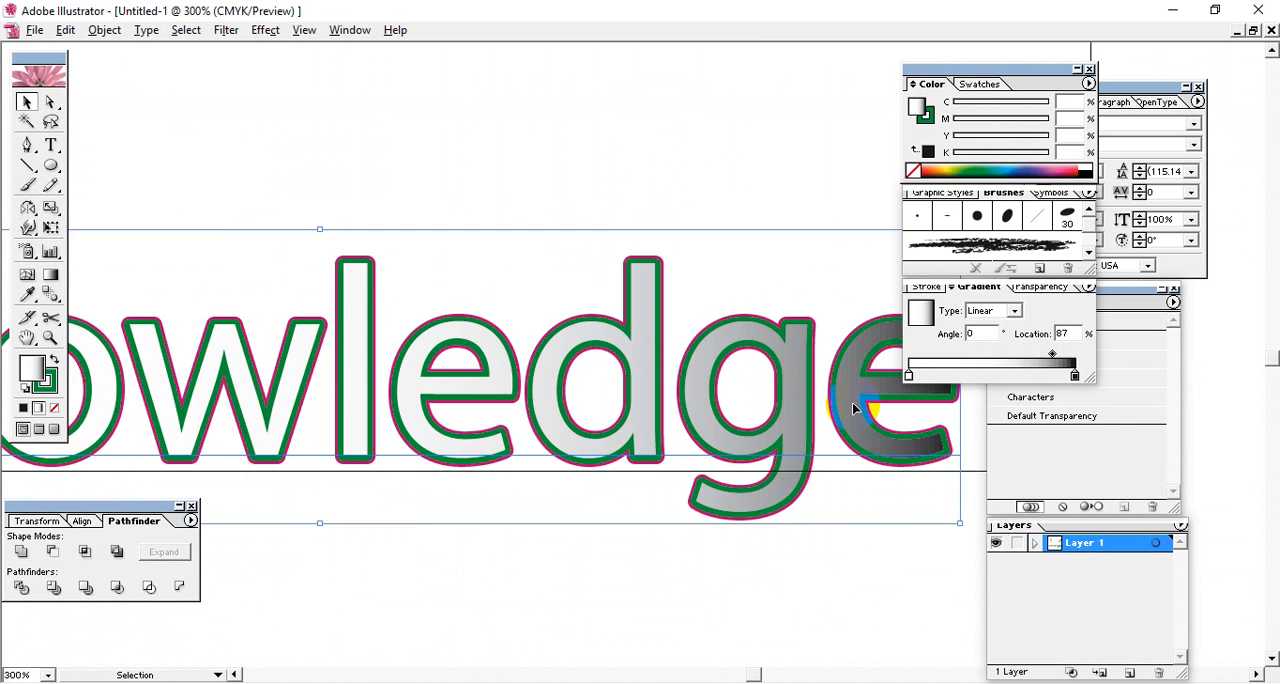
pyautogui.moveTo(592, 411); pyautogui.dragTo(780, 410)
pyautogui.moveTo(429, 398); pyautogui.dragTo(609, 372)
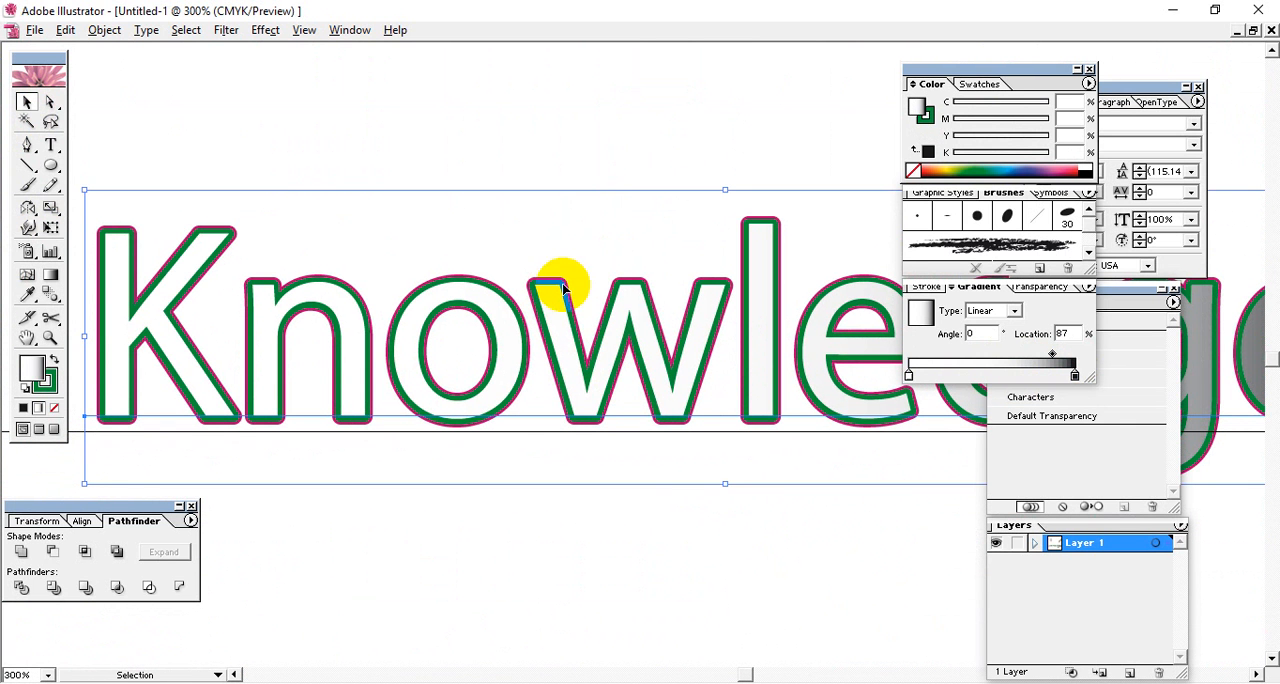
pyautogui.click(48, 386)
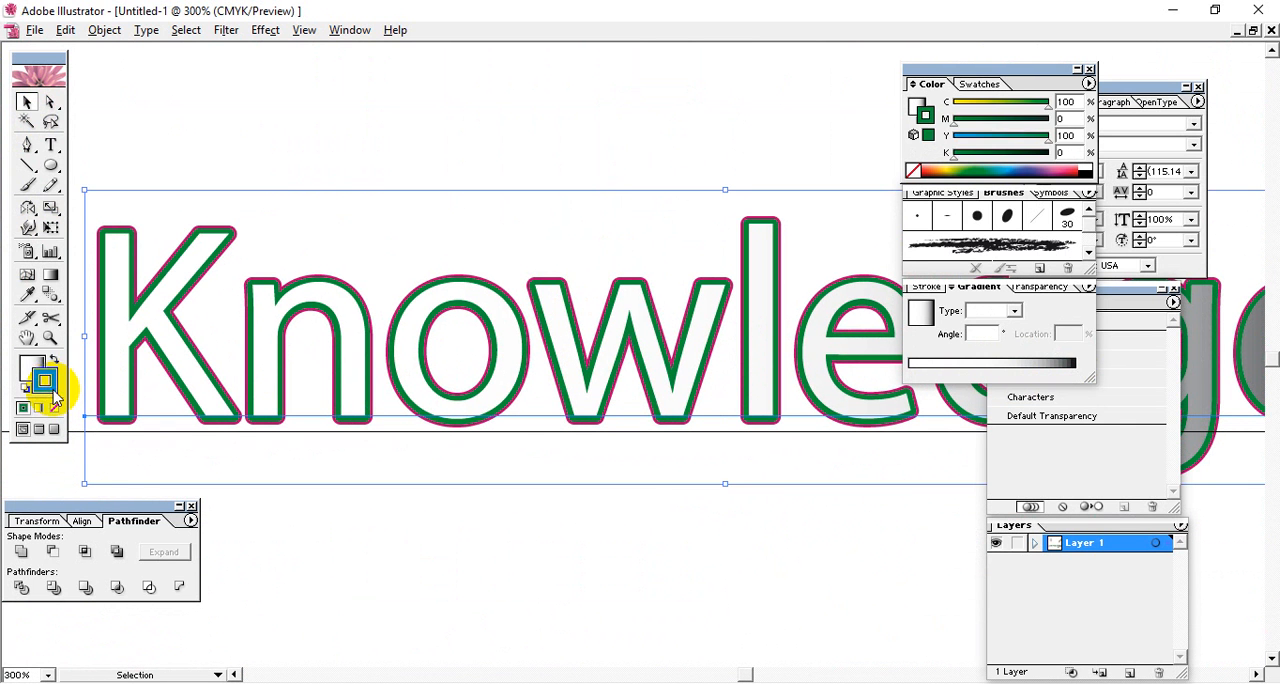
pyautogui.click(1014, 366)
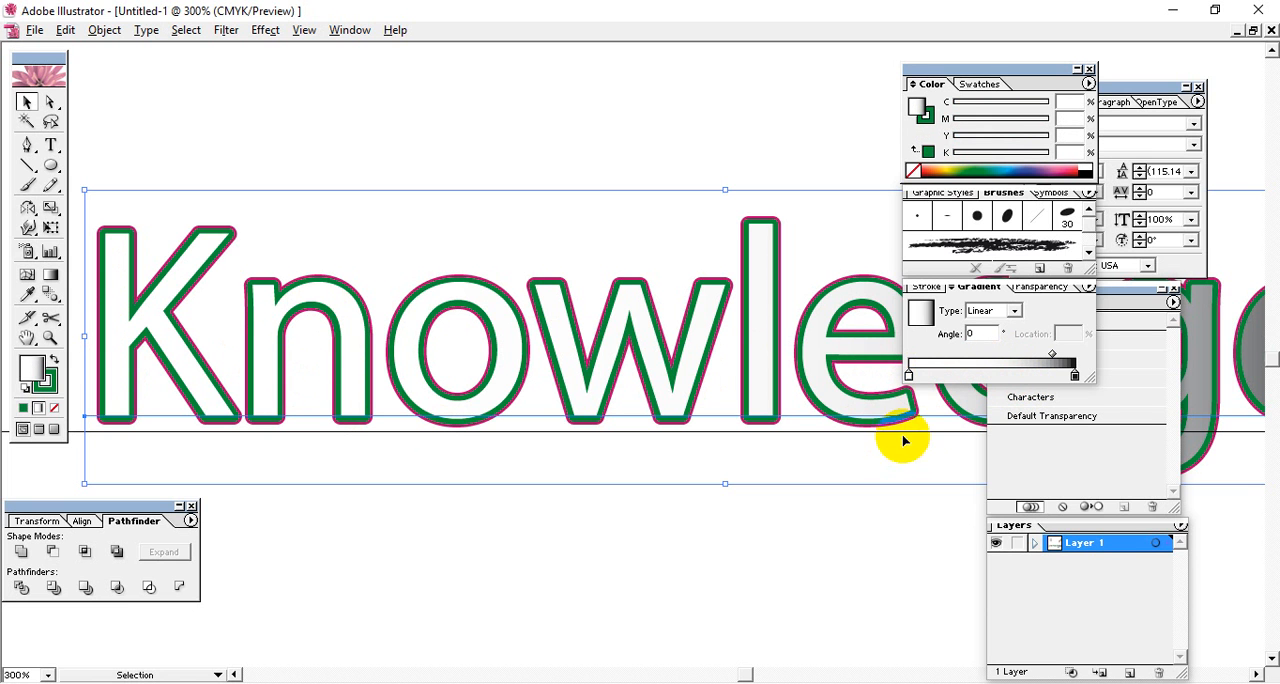
pyautogui.moveTo(1052, 360); pyautogui.dragTo(963, 375)
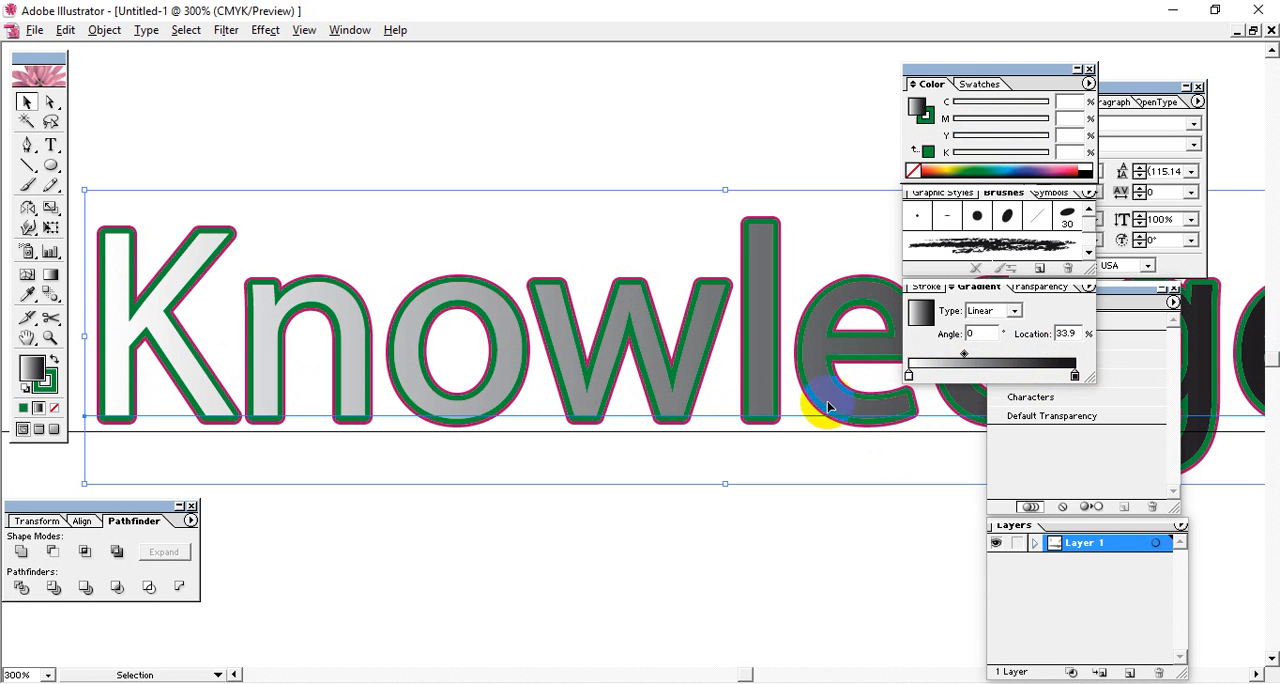
# Set the midpoint location of the Knowledge text's gradient fill to 54.8% and deselect the text.
pyautogui.moveTo(965, 360); pyautogui.dragTo(1001, 356)
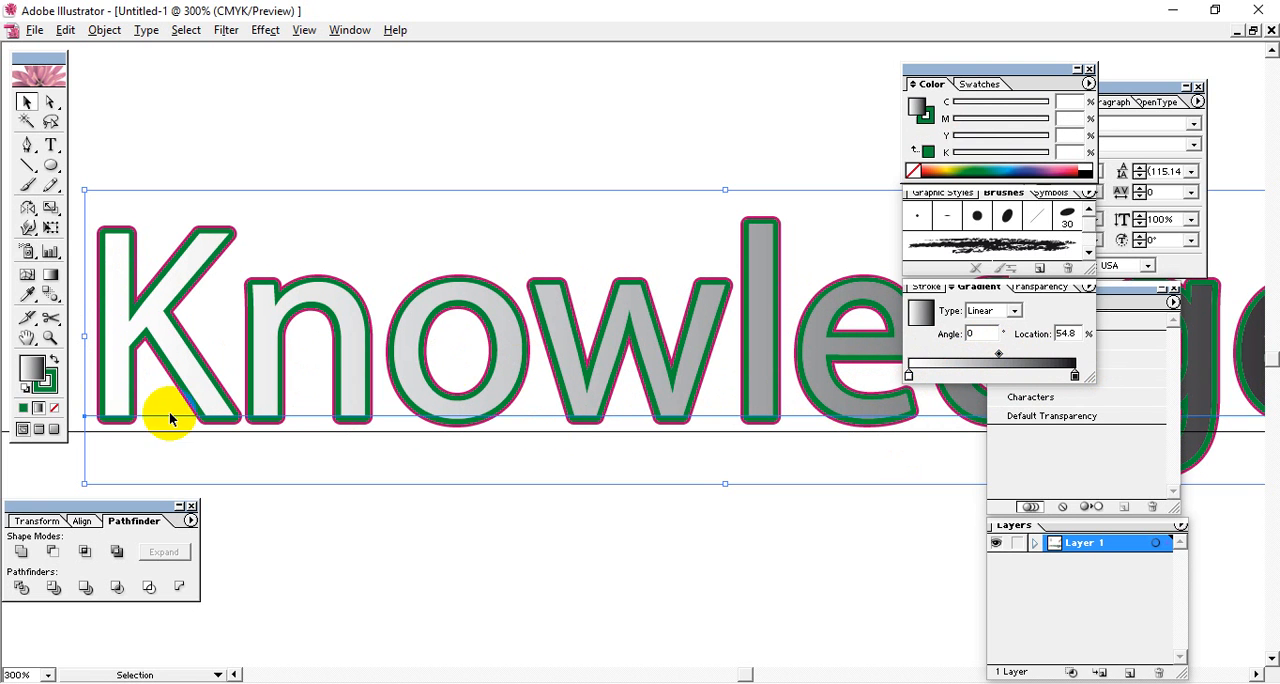
pyautogui.click(46, 384)
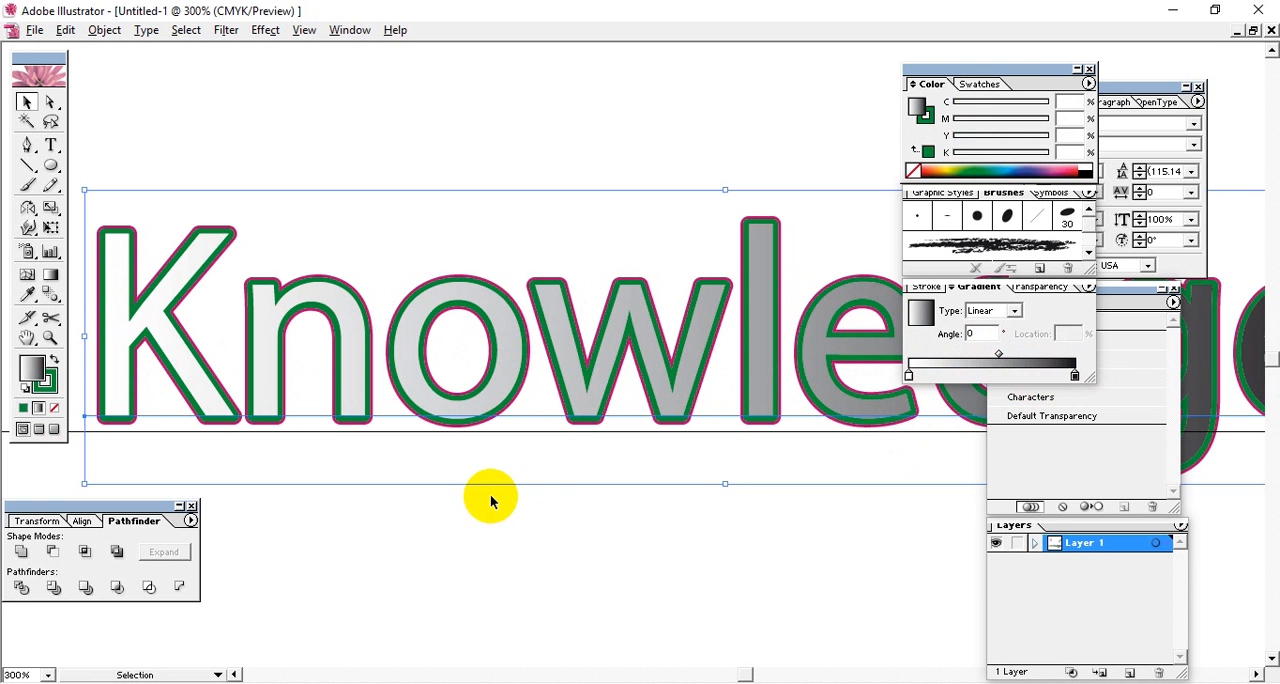
pyautogui.click(536, 536)
# Select the Knowledge text at its final letter e and expand its appearance.
pyautogui.hotkey('ctrl', '=')
pyautogui.hotkey('ctrl', '=')
pyautogui.hotkey('ctrl', '=')
pyautogui.hotkey('ctrl', '=')
pyautogui.hotkey('ctrl', '=')
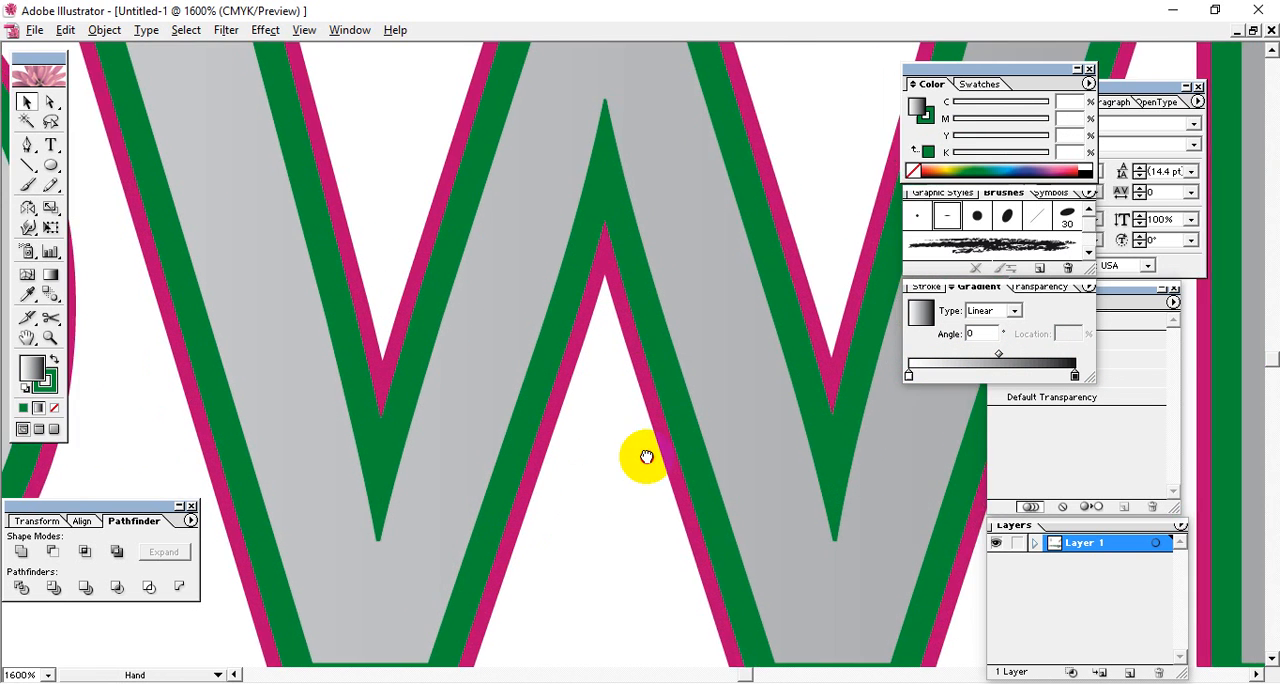
pyautogui.moveTo(950, 455); pyautogui.dragTo(350, 430)
pyautogui.moveTo(945, 450); pyautogui.dragTo(420, 458)
pyautogui.moveTo(948, 452); pyautogui.dragTo(43, 504)
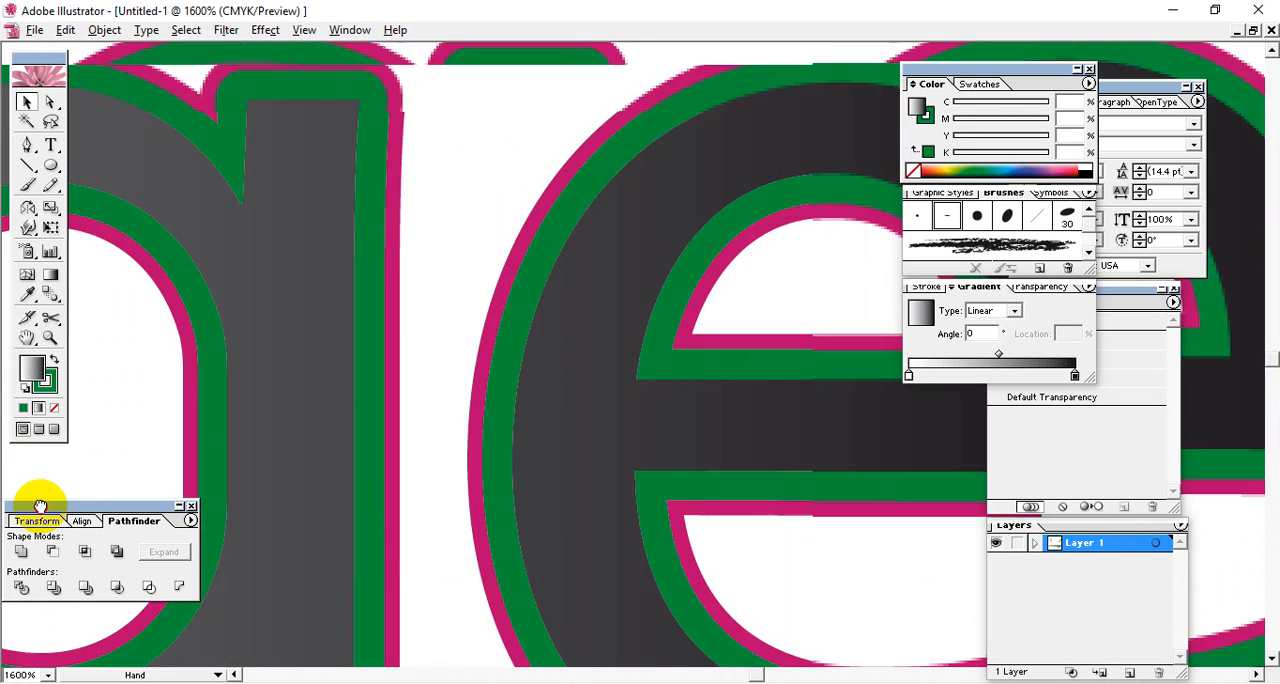
pyautogui.moveTo(620, 480); pyautogui.dragTo(66, 492)
pyautogui.moveTo(420, 285); pyautogui.dragTo(505, 430)
pyautogui.click(505, 430)
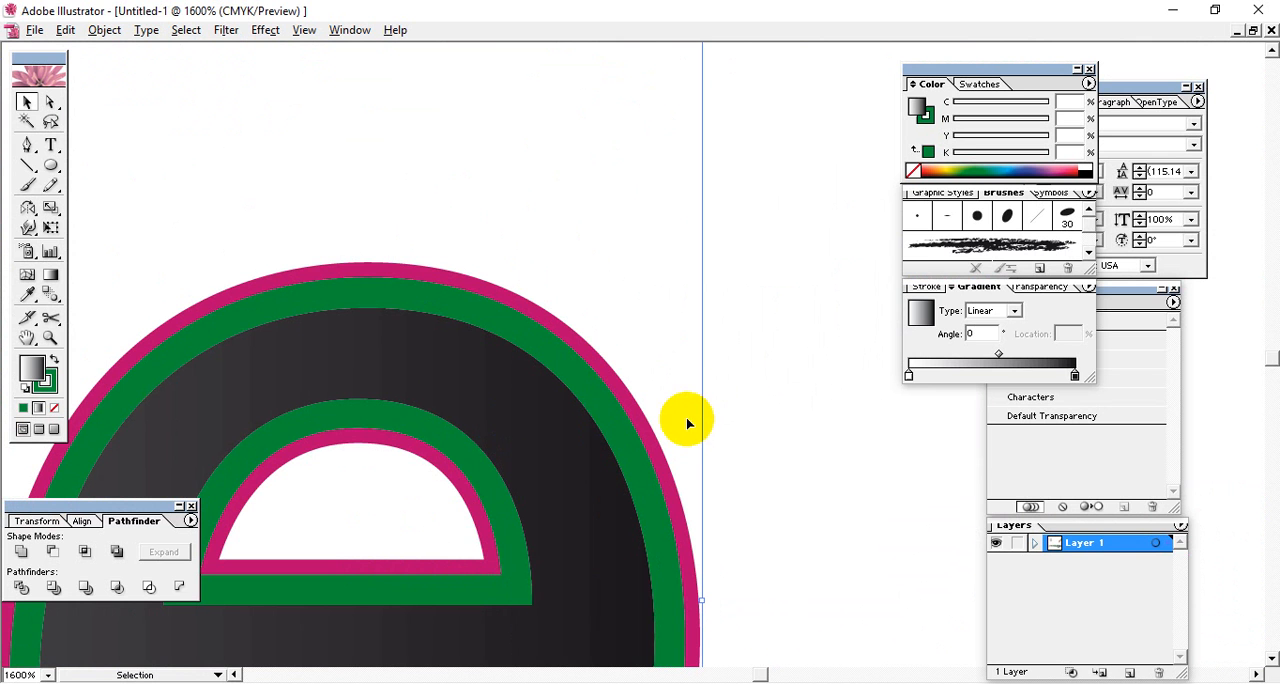
pyautogui.click(105, 30)
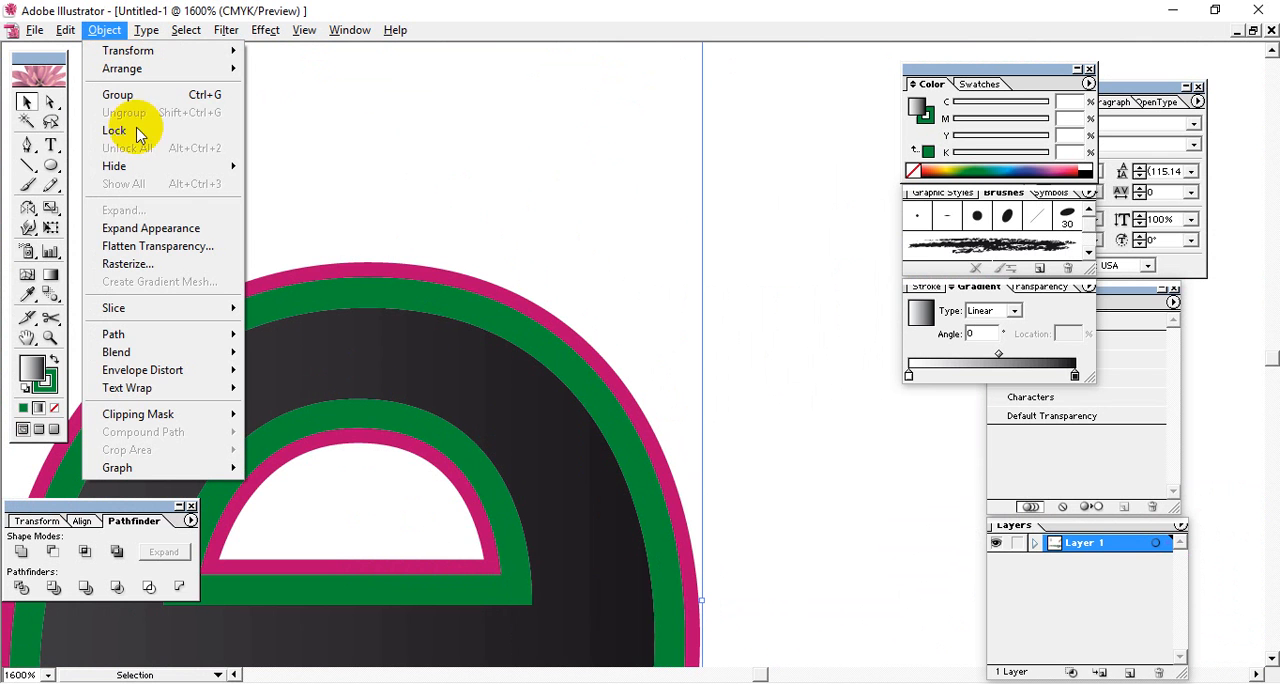
pyautogui.click(154, 236)
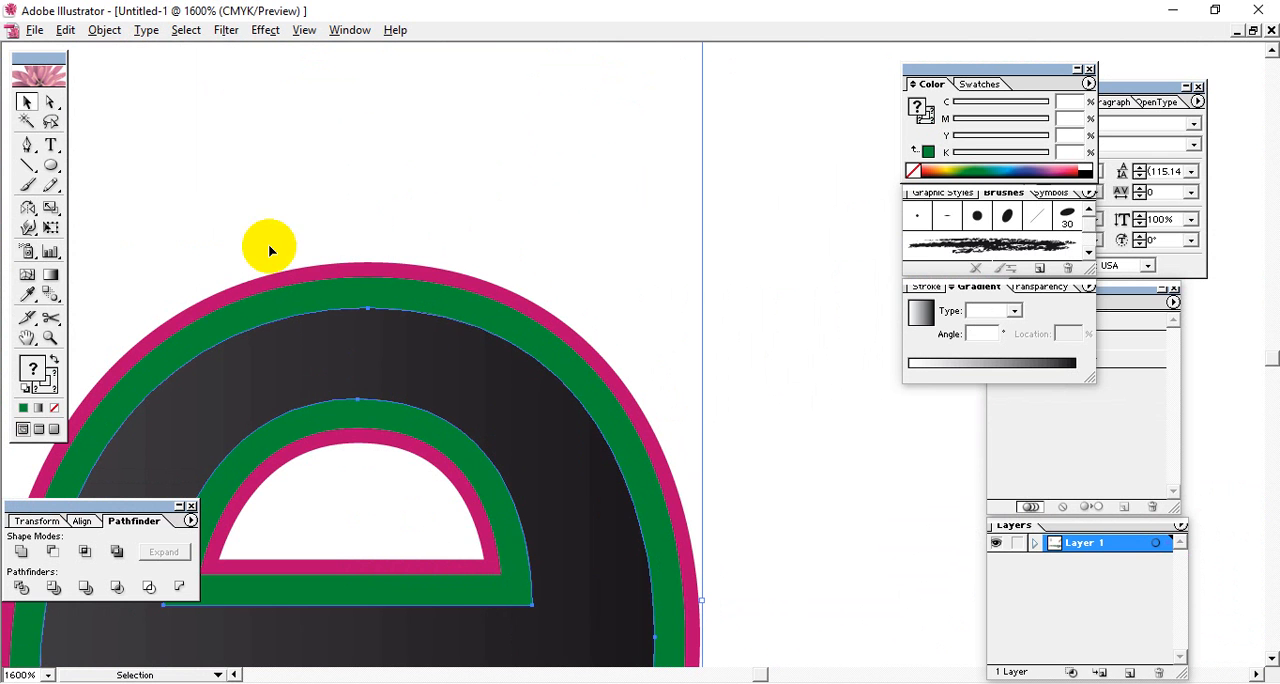
# Ungroup the expanded Knowledge artwork and select only its gradient-filled lettering.
pyautogui.click(764, 349)
pyautogui.click(483, 359)
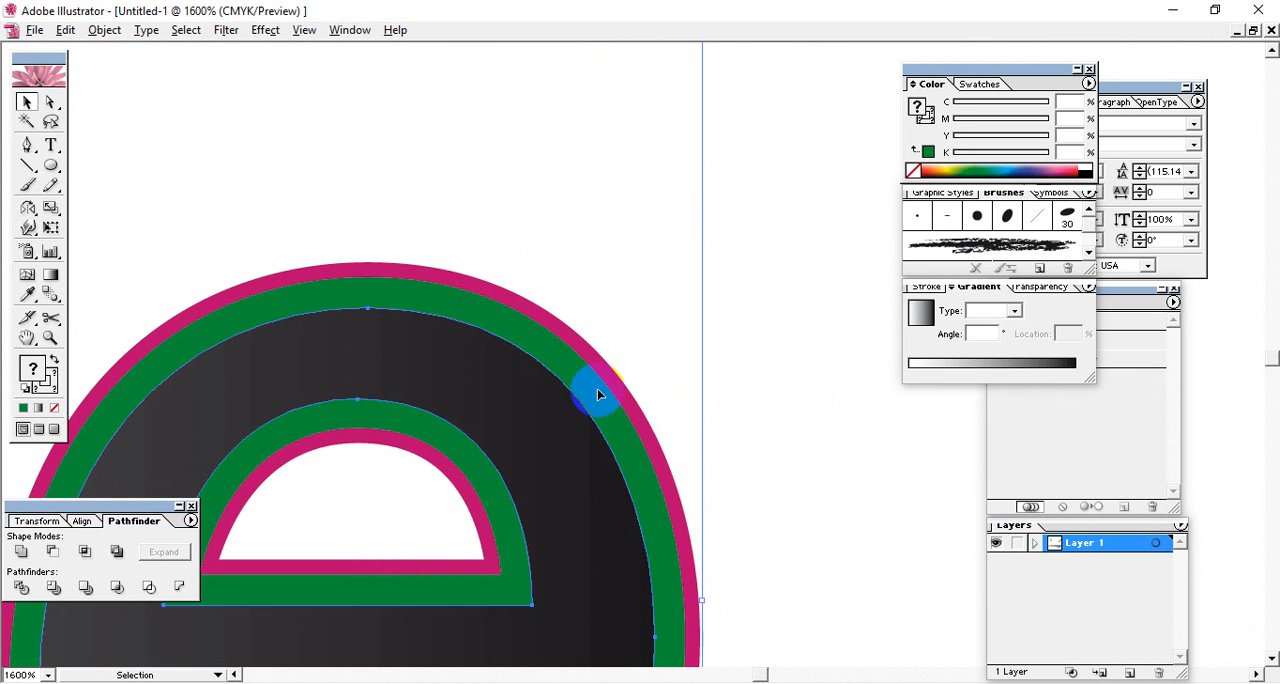
pyautogui.moveTo(634, 435); pyautogui.dragTo(651, 137)
pyautogui.moveTo(679, 376); pyautogui.dragTo(714, 430)
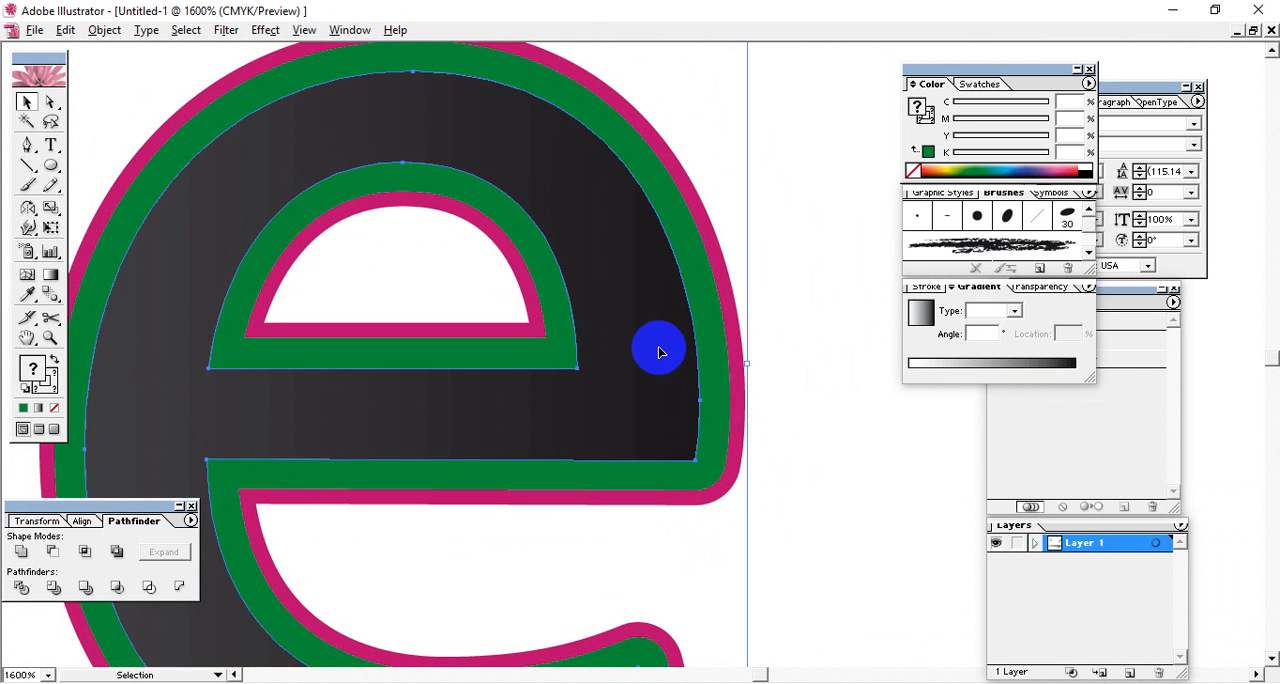
pyautogui.moveTo(658, 359)
pyautogui.mouseDown()
pyautogui.moveTo(538, 366)
pyautogui.moveTo(654, 374)
pyautogui.mouseUp()
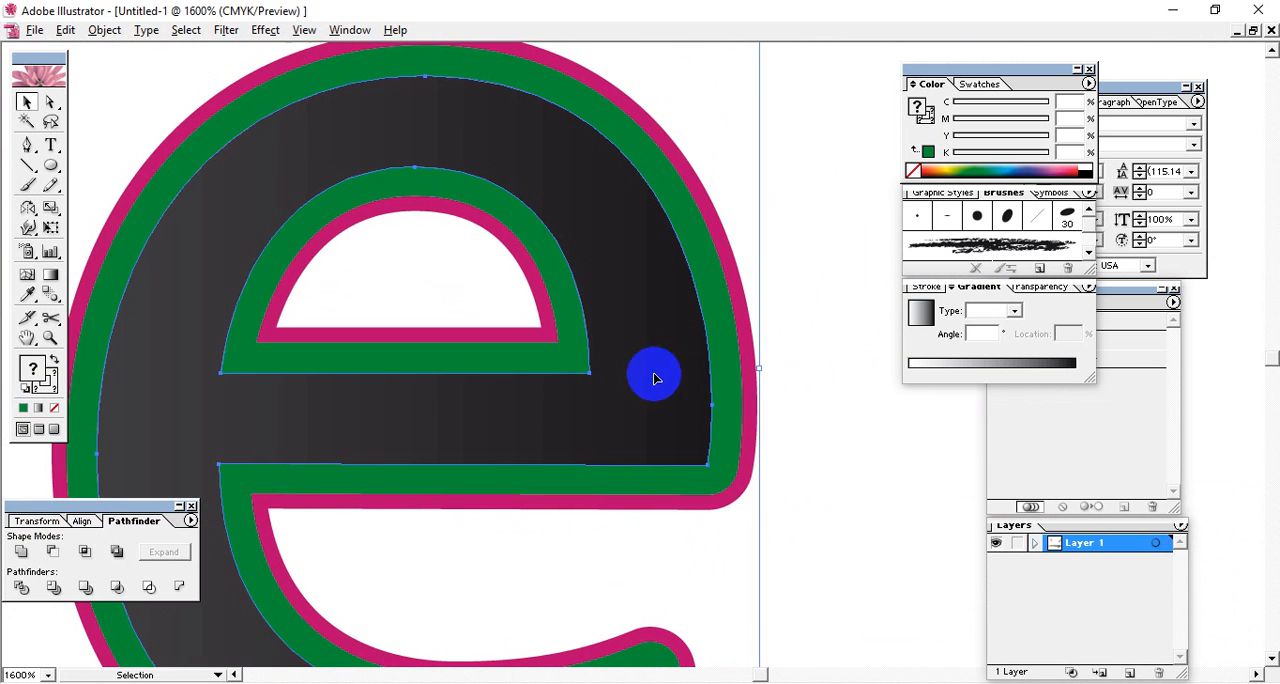
pyautogui.rightClick(628, 343)
pyautogui.click(651, 397)
pyautogui.click(663, 387)
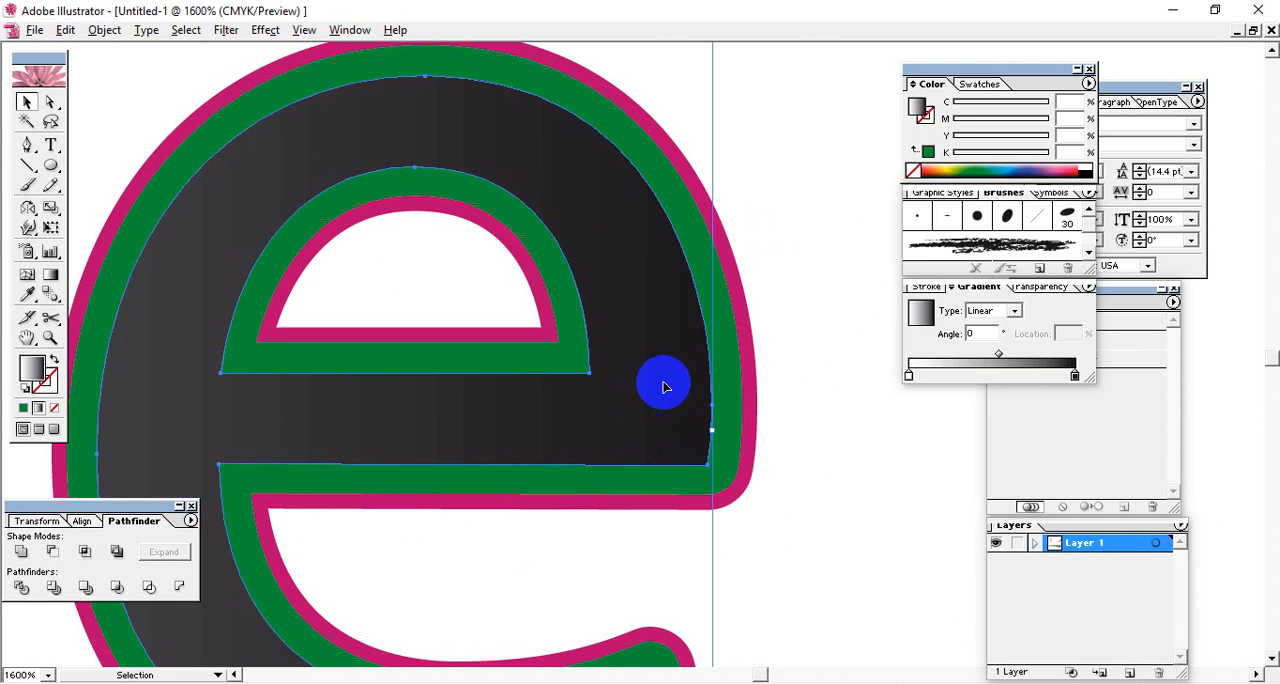
# Try deleting the gradient-filled lettering and moving the green outline lettering away from the magenta one.
pyautogui.press('Delete')
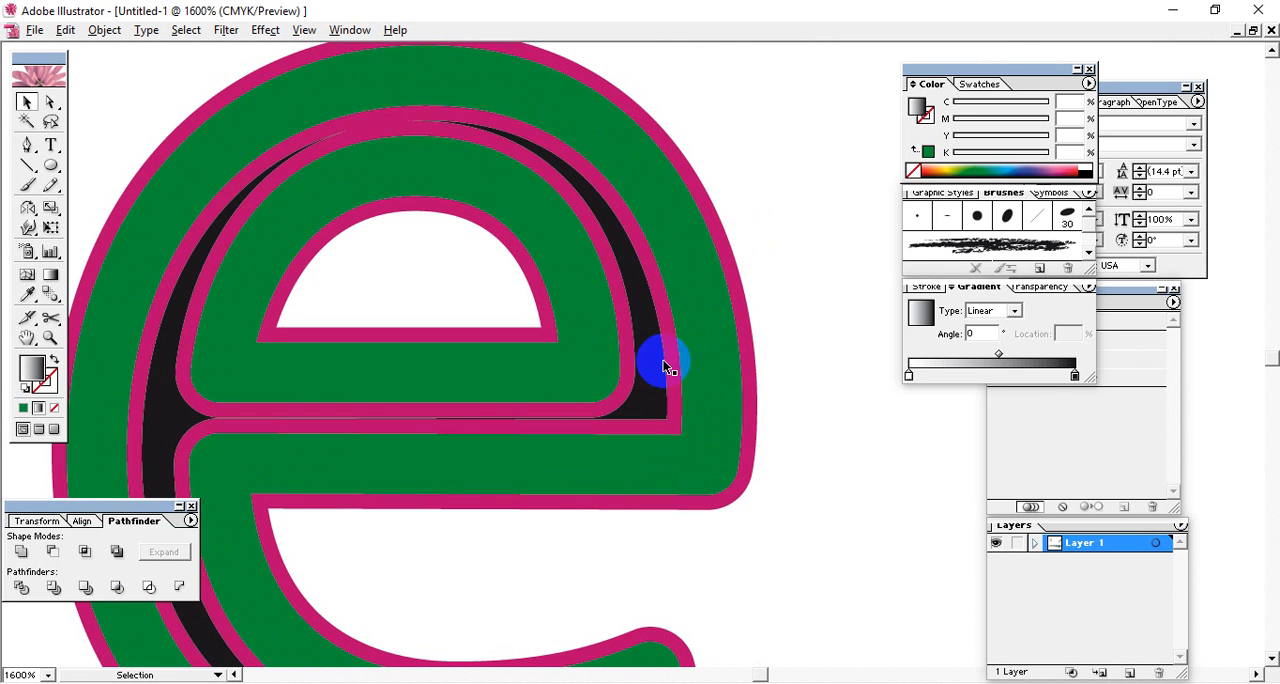
pyautogui.click(659, 330)
pyautogui.moveTo(675, 306); pyautogui.dragTo(757, 300)
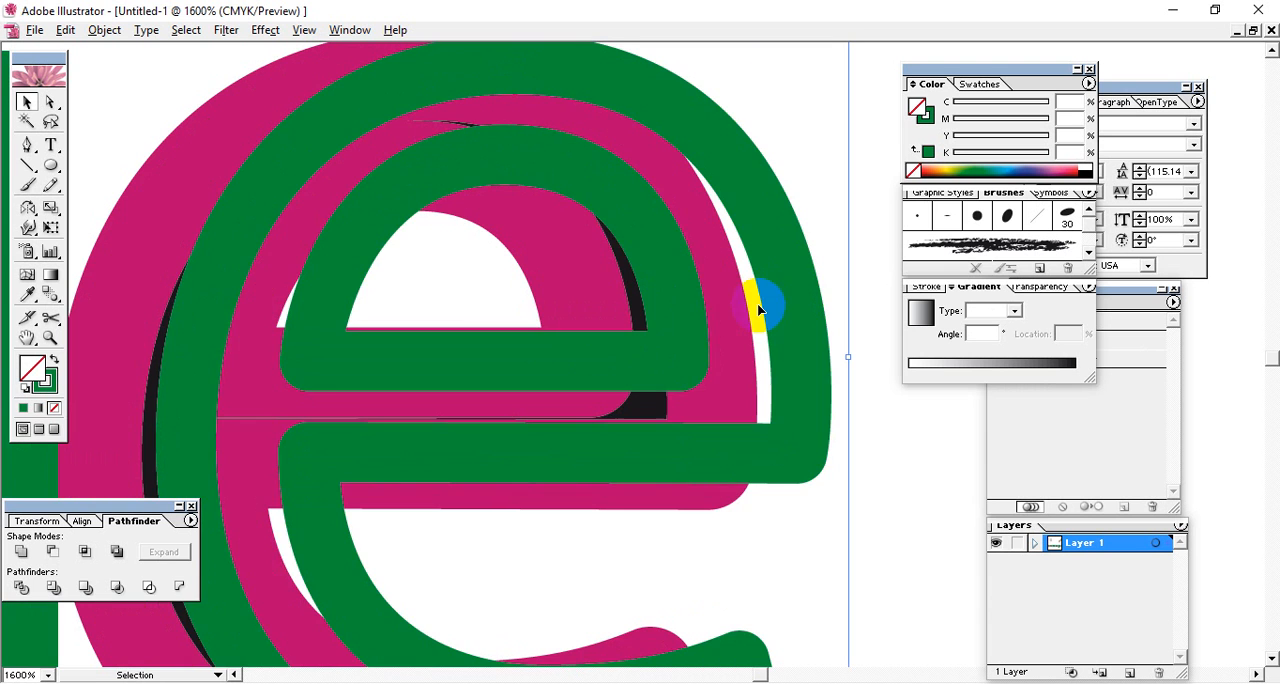
pyautogui.moveTo(321, 148); pyautogui.dragTo(605, 185)
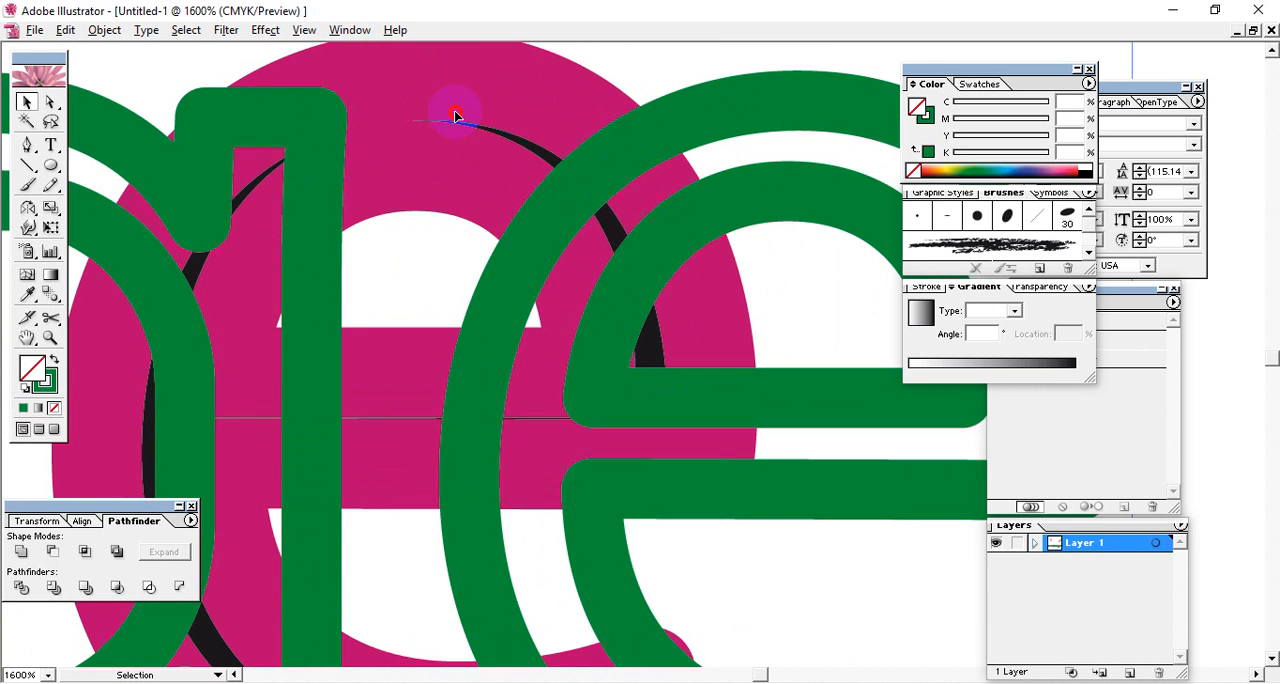
pyautogui.moveTo(445, 134); pyautogui.dragTo(580, 156)
# Undo the moves of the green outline lettering and the deletion of the gradient-filled lettering.
pyautogui.hotkey('ctrl', 'z')
pyautogui.hotkey('ctrl', 'z')
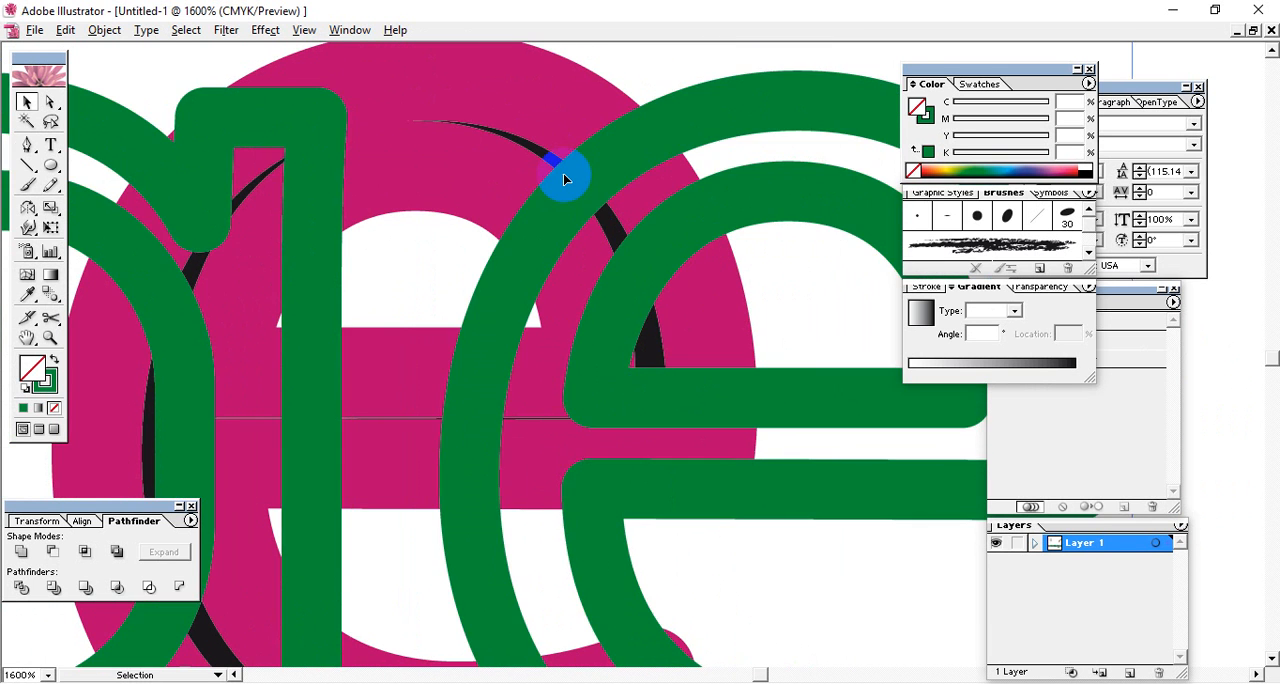
pyautogui.hotkey('ctrl', 'z')
pyautogui.hotkey('ctrl', 'z')
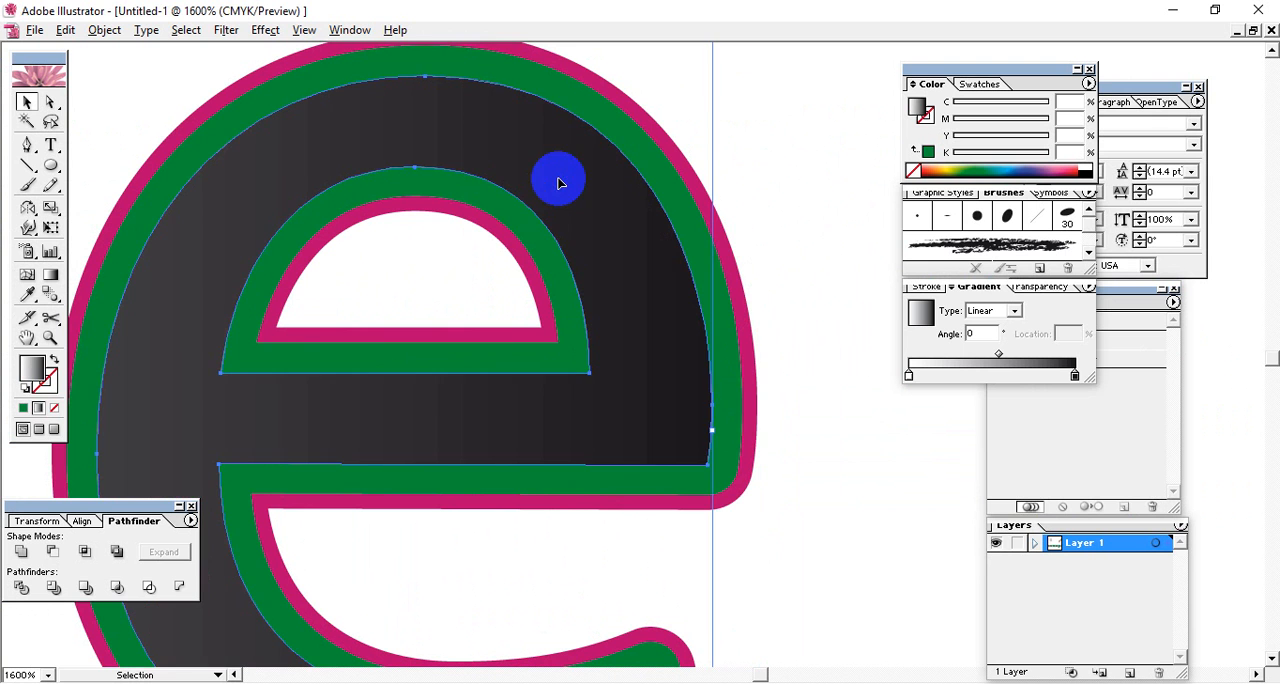
# Select the green outline lettering, make its stroke active and try applying the linear gradient to it.
pyautogui.click(772, 362)
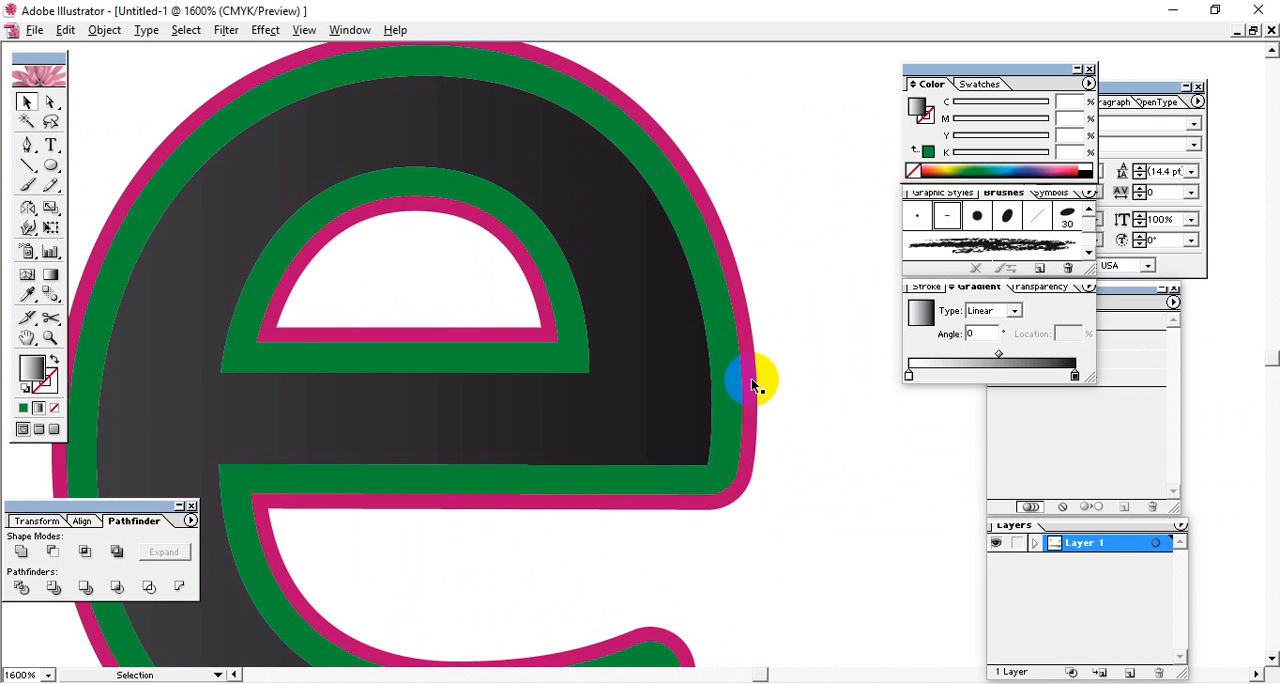
pyautogui.click(750, 378)
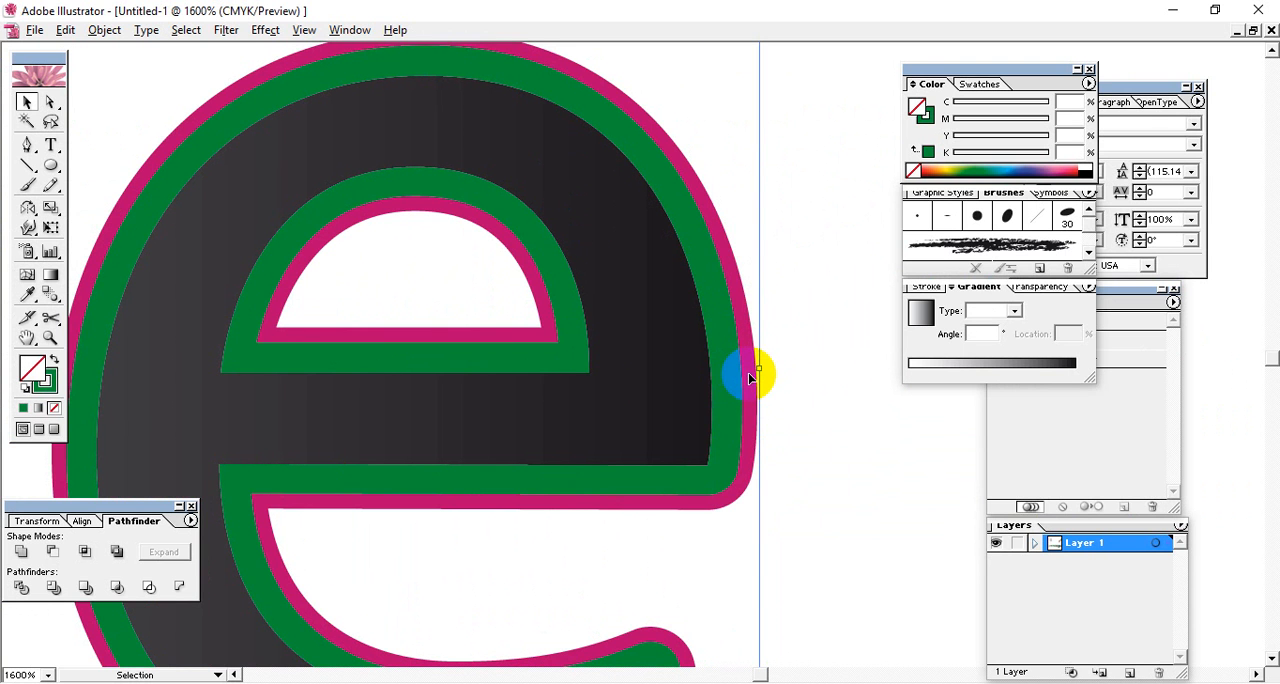
pyautogui.click(52, 389)
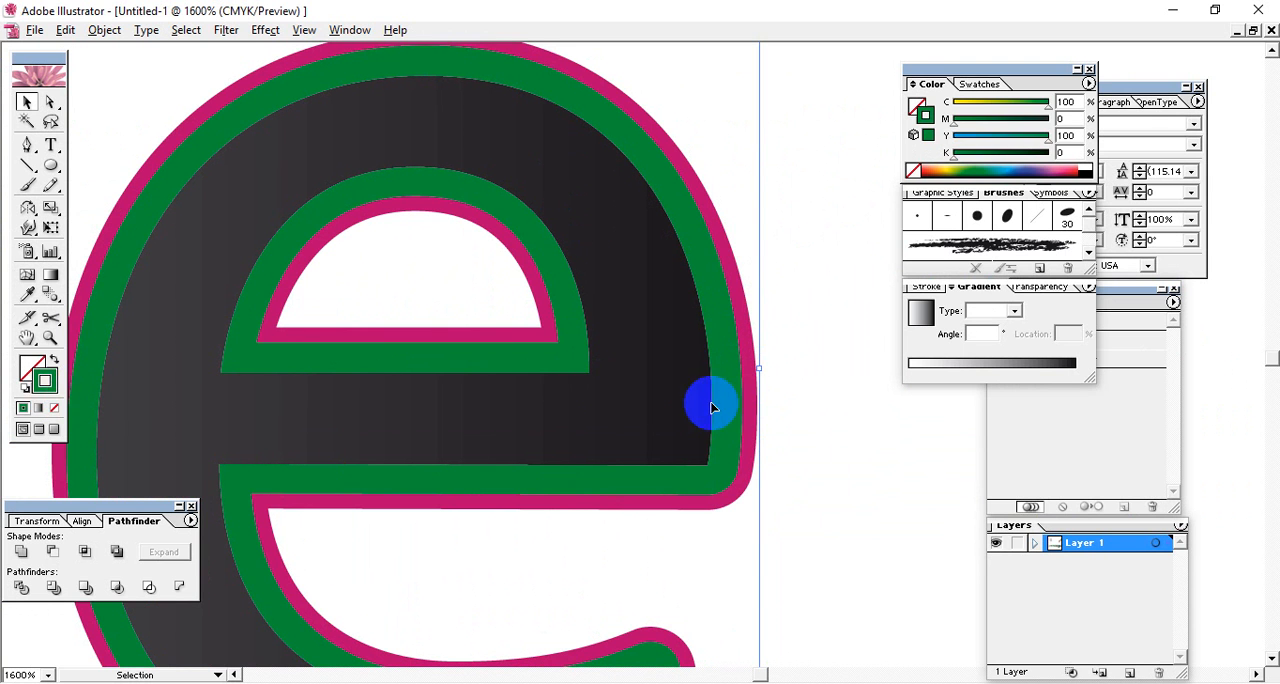
pyautogui.click(838, 381)
pyautogui.click(999, 370)
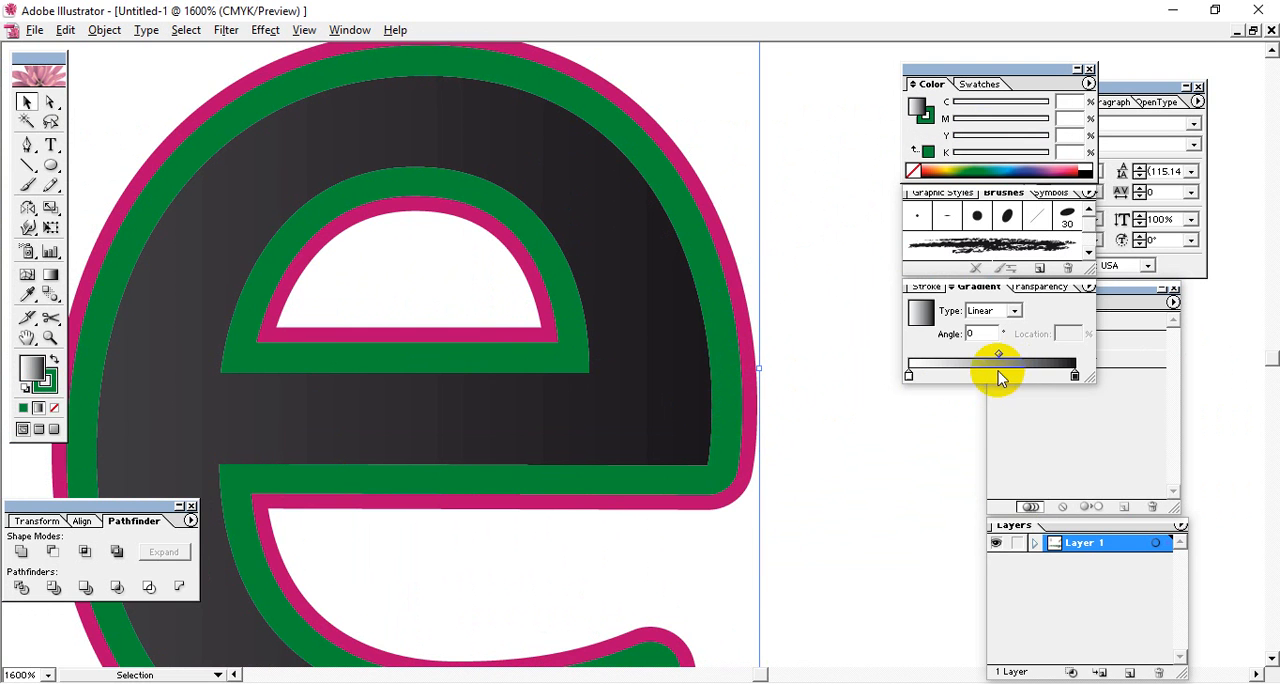
pyautogui.click(780, 426)
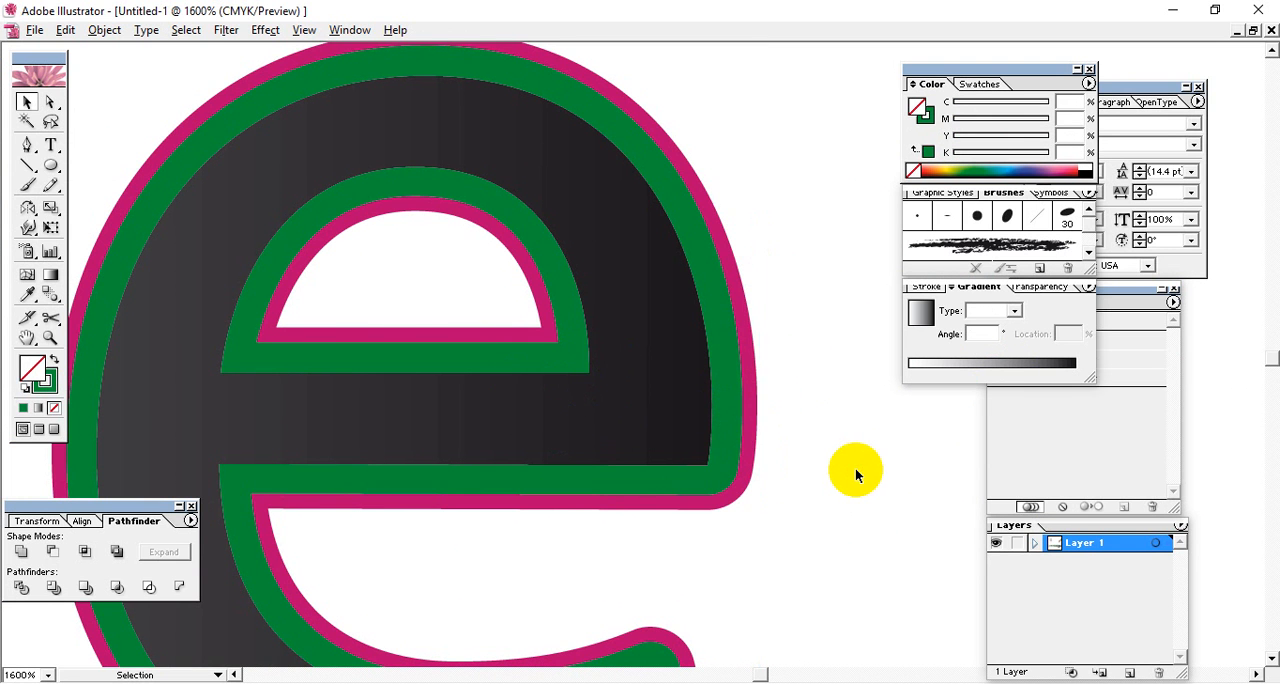
# Select the gradient-filled lettering at the final e and delete it.
pyautogui.hotkey('ctrl', '-')
pyautogui.hotkey('ctrl', '-')
pyautogui.hotkey('ctrl', '-')
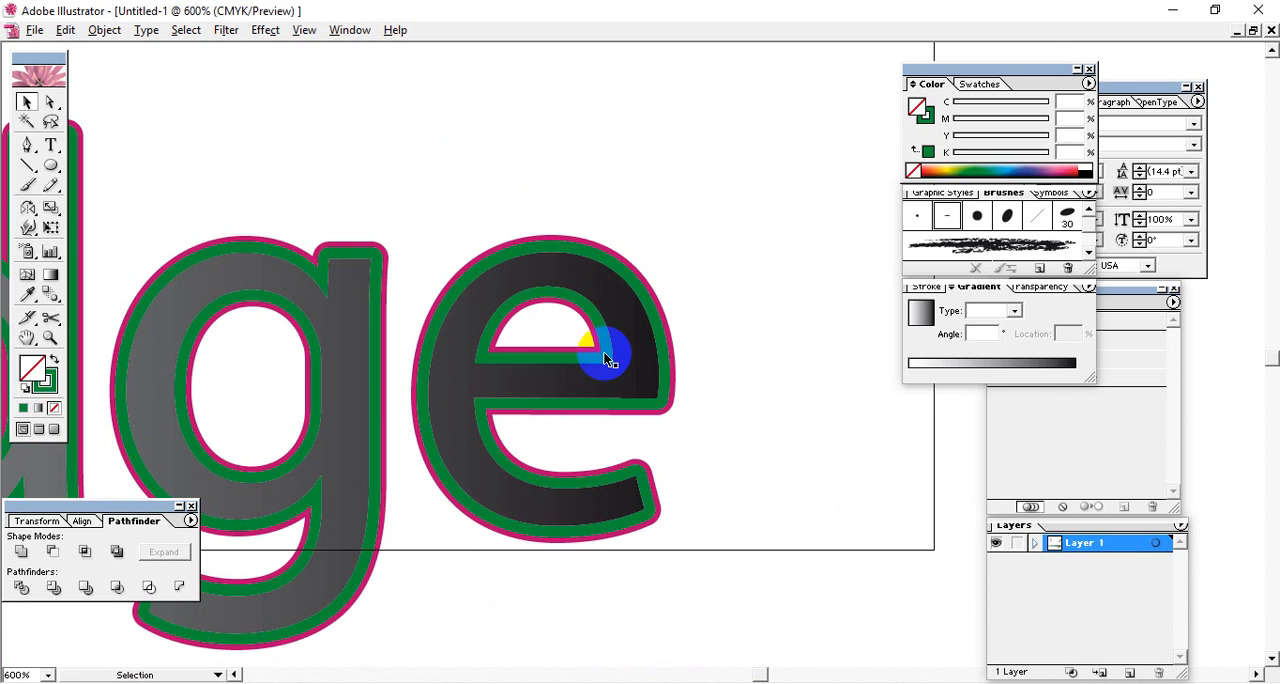
pyautogui.click(630, 383)
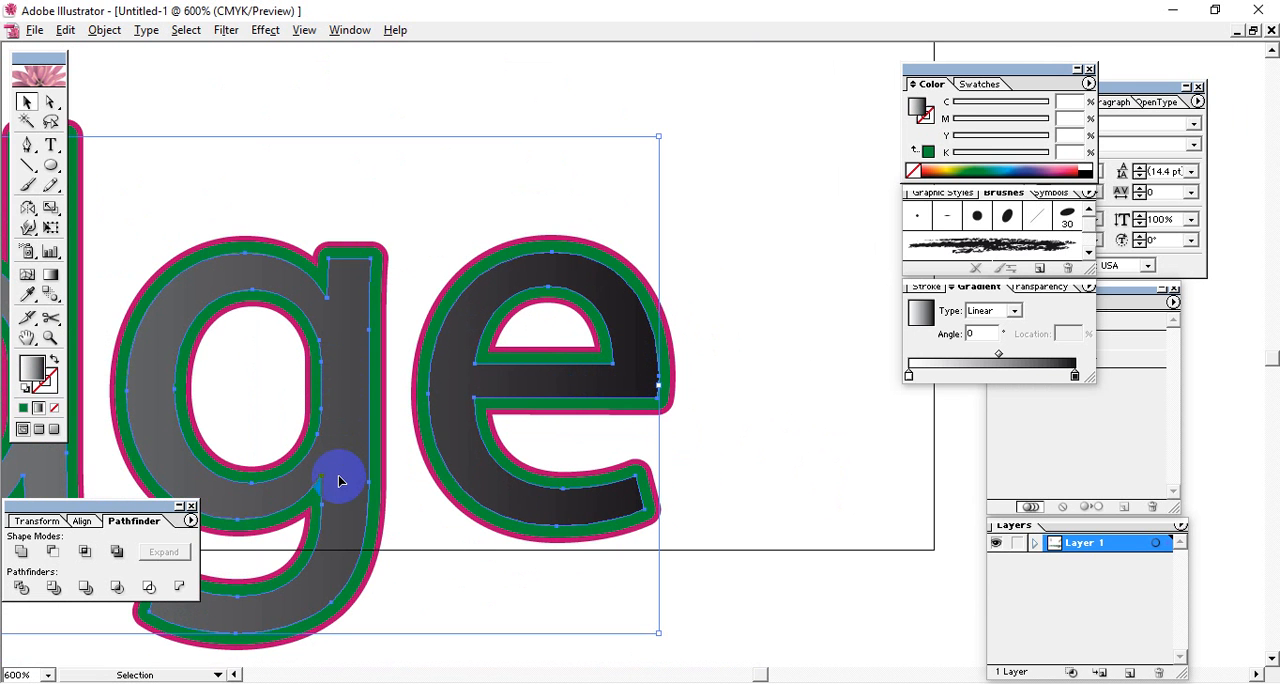
pyautogui.press('Delete')
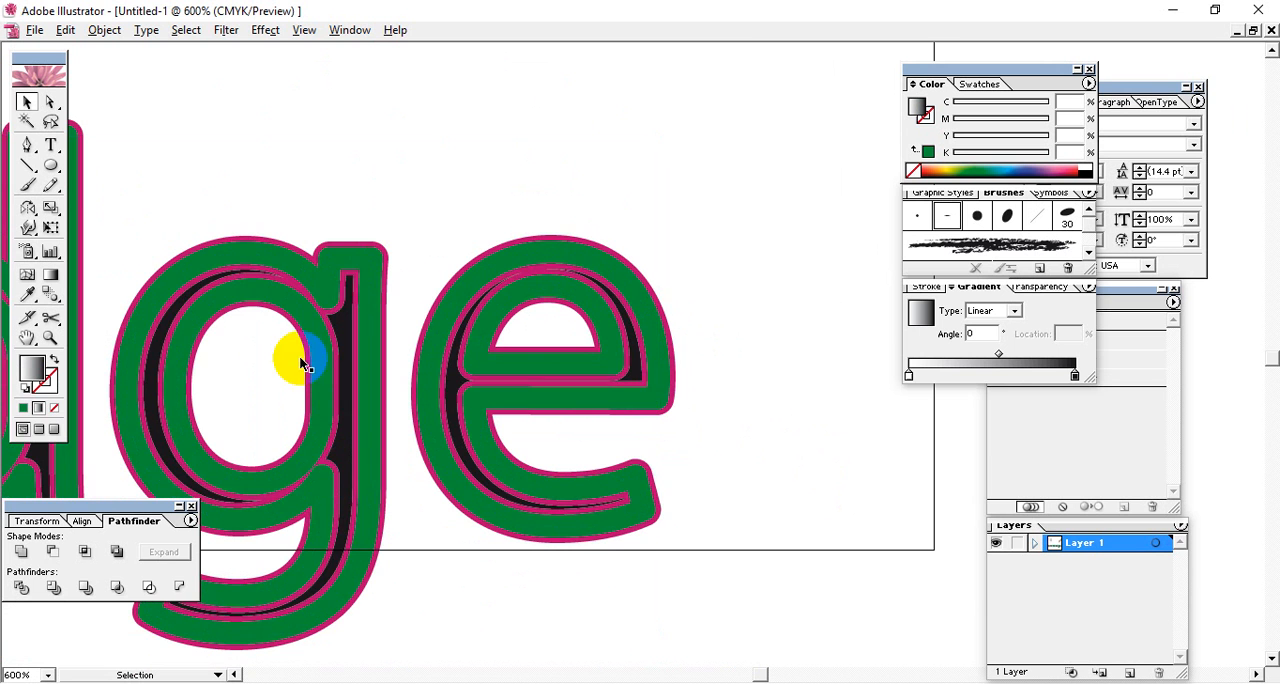
# Select the green outline lettering at the start of the word and expand it with Object and Fill enabled.
pyautogui.press('space')
pyautogui.moveTo(400, 404)
pyautogui.mouseDown()
pyautogui.moveTo(663, 250)
pyautogui.moveTo(812, 321)
pyautogui.mouseUp()
pyautogui.moveTo(334, 314); pyautogui.dragTo(636, 342)
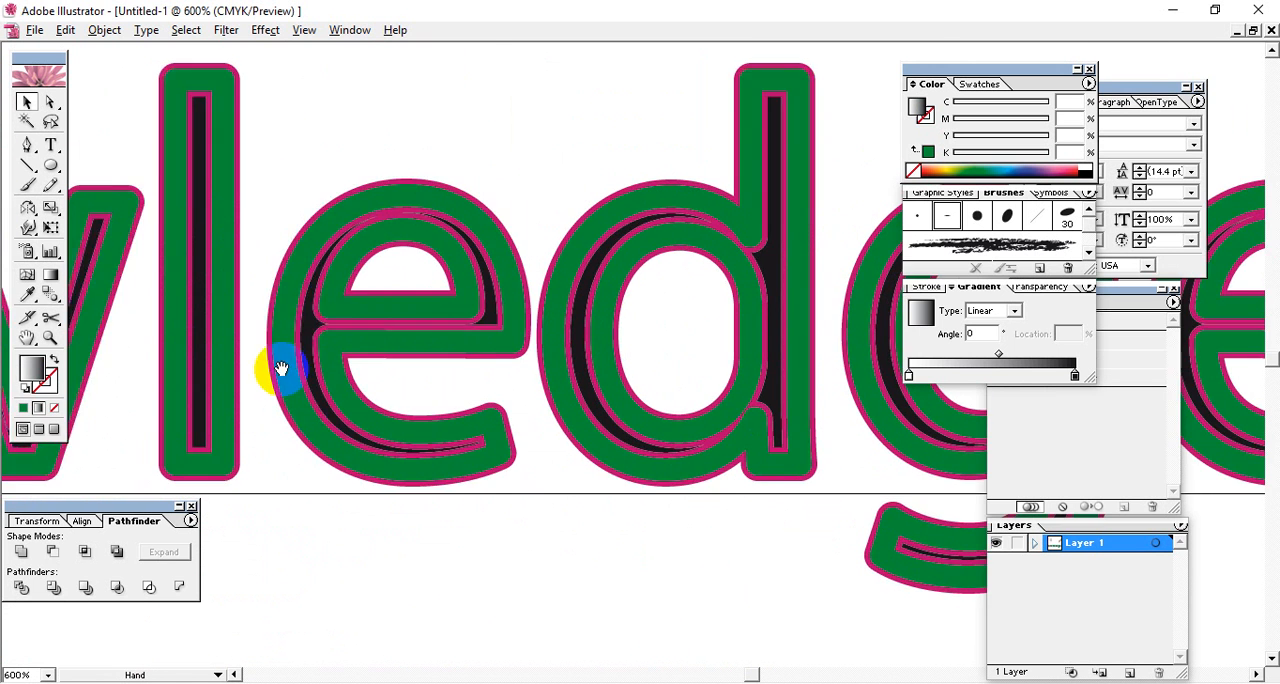
pyautogui.moveTo(280, 369)
pyautogui.mouseDown()
pyautogui.moveTo(574, 369)
pyautogui.moveTo(623, 385)
pyautogui.moveTo(826, 391)
pyautogui.mouseUp()
pyautogui.moveTo(309, 400); pyautogui.dragTo(700, 361)
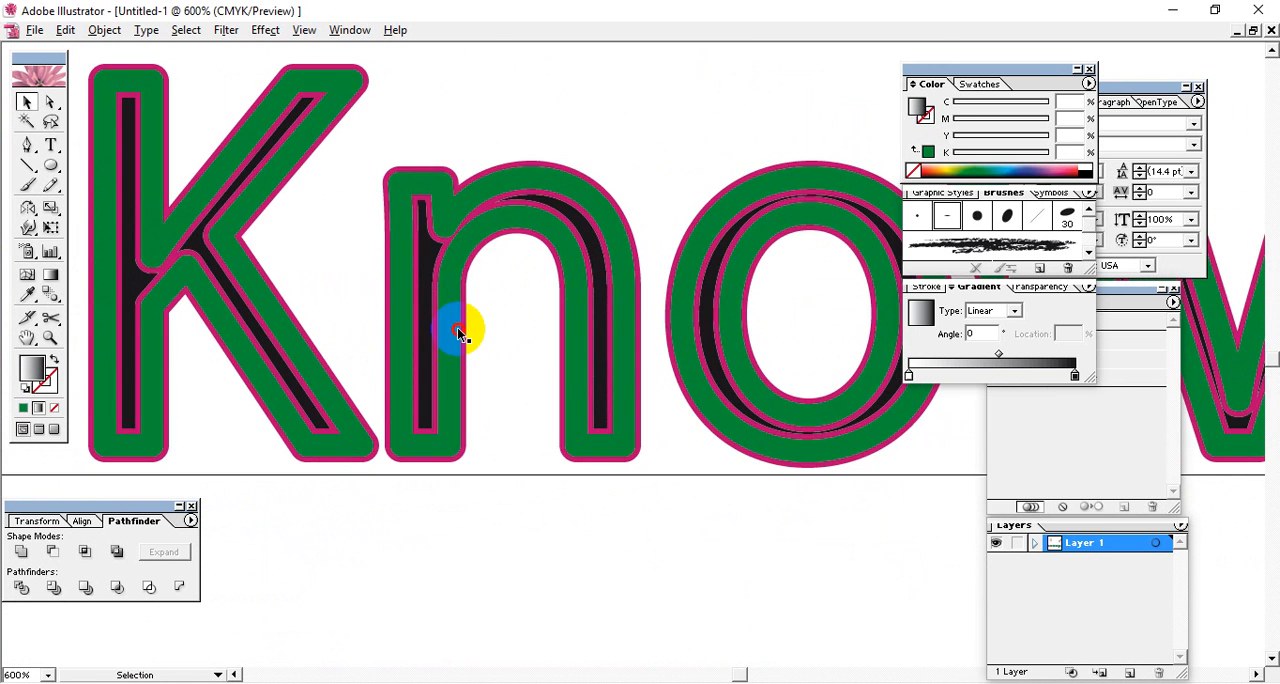
pyautogui.doubleClick(457, 327)
pyautogui.moveTo(361, 334); pyautogui.dragTo(818, 360)
pyautogui.click(27, 102)
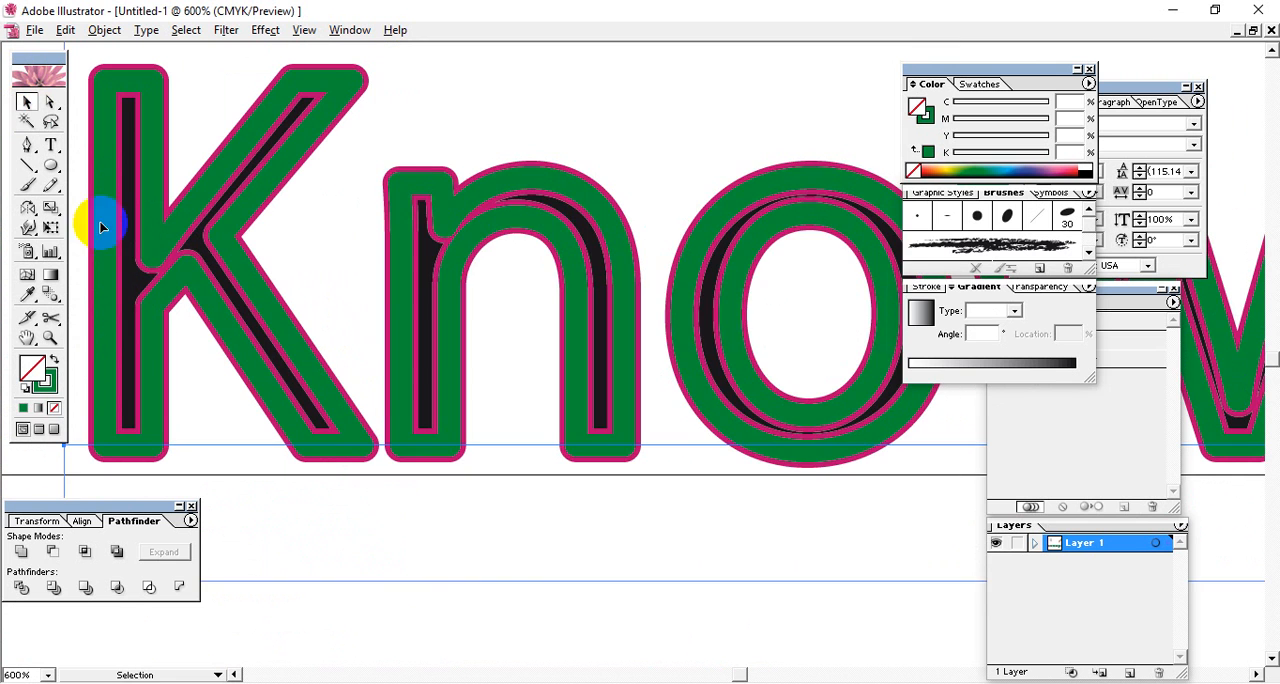
pyautogui.moveTo(186, 330); pyautogui.dragTo(537, 463)
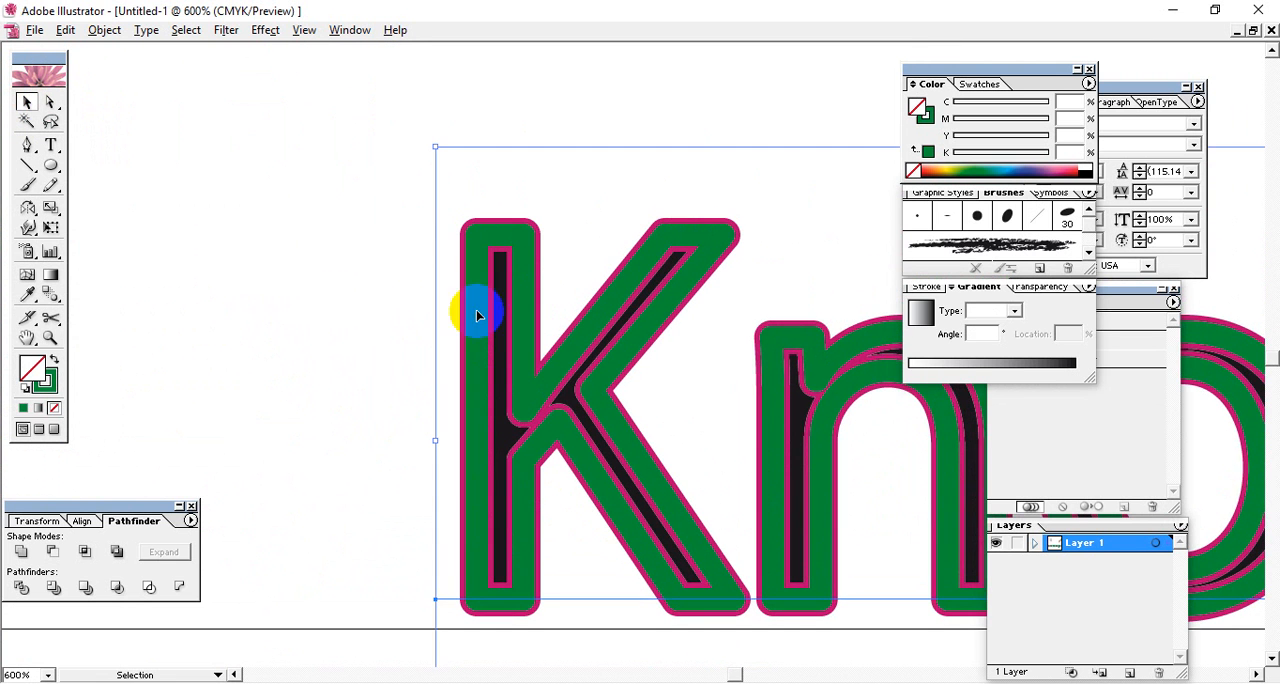
pyautogui.click(222, 253)
pyautogui.click(540, 257)
pyautogui.moveTo(591, 400); pyautogui.dragTo(206, 286)
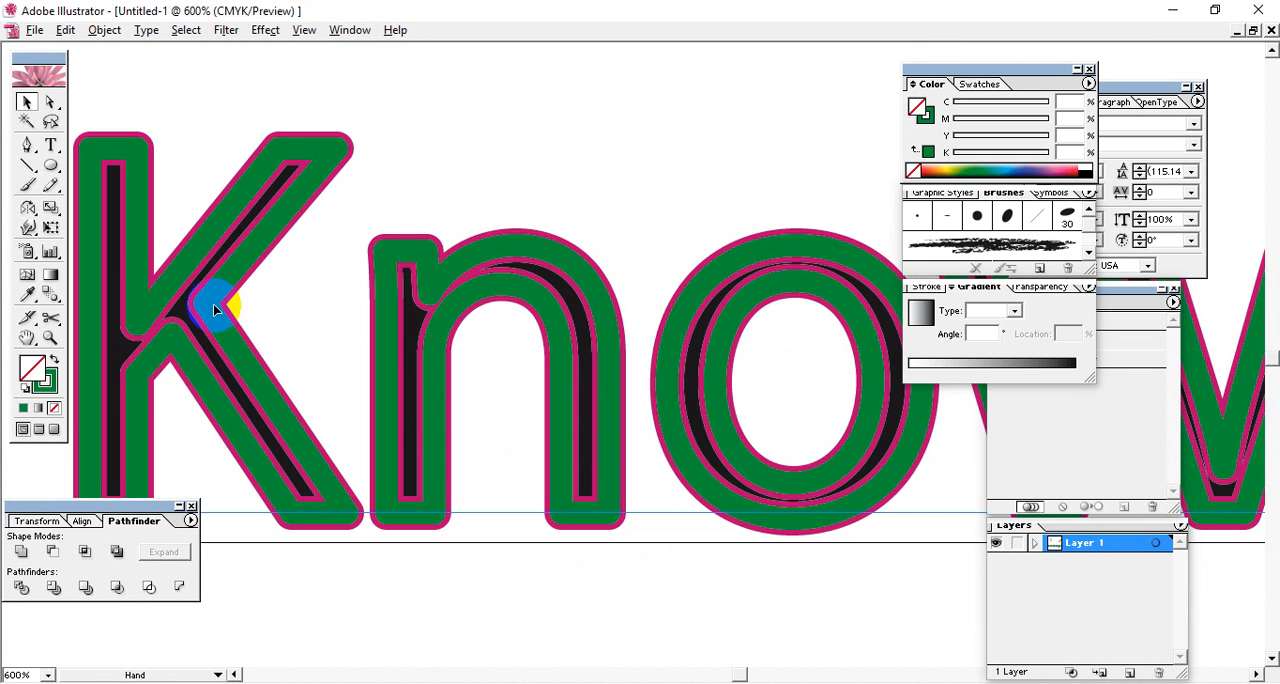
pyautogui.click(105, 30)
pyautogui.click(160, 210)
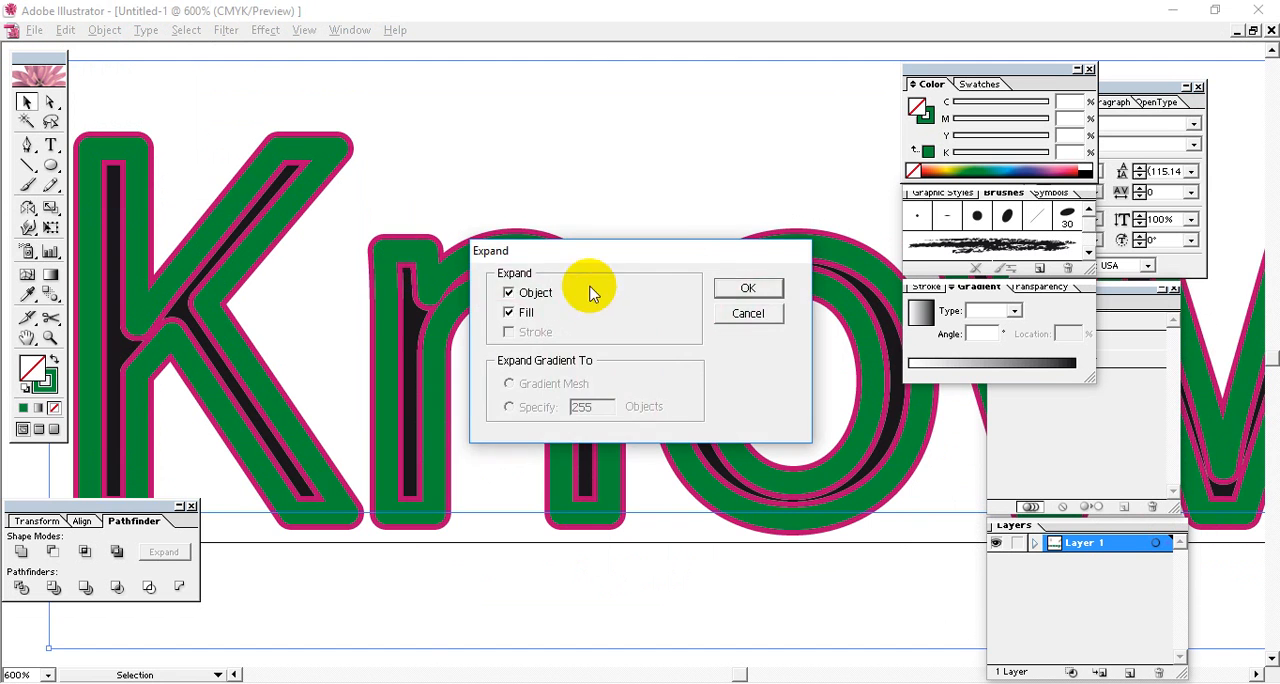
pyautogui.click(749, 292)
# Select the magenta outline lettering and expand it with Object and Fill enabled.
pyautogui.click(510, 252)
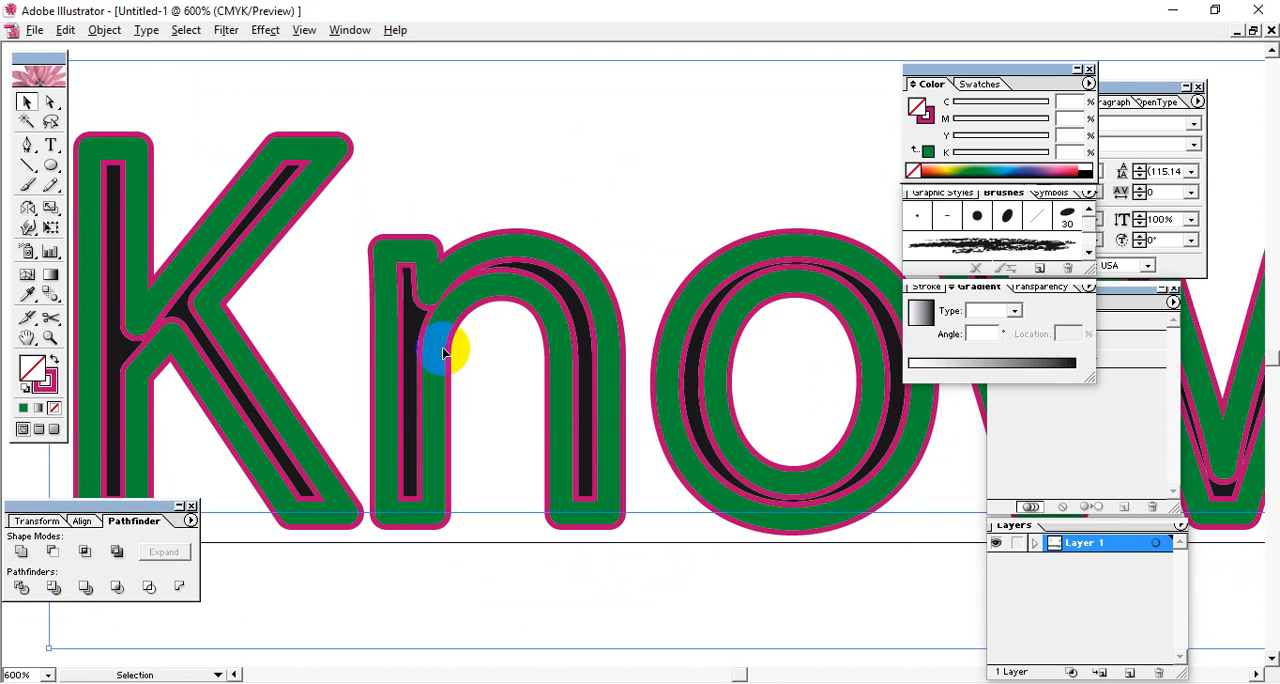
pyautogui.click(104, 30)
pyautogui.click(170, 210)
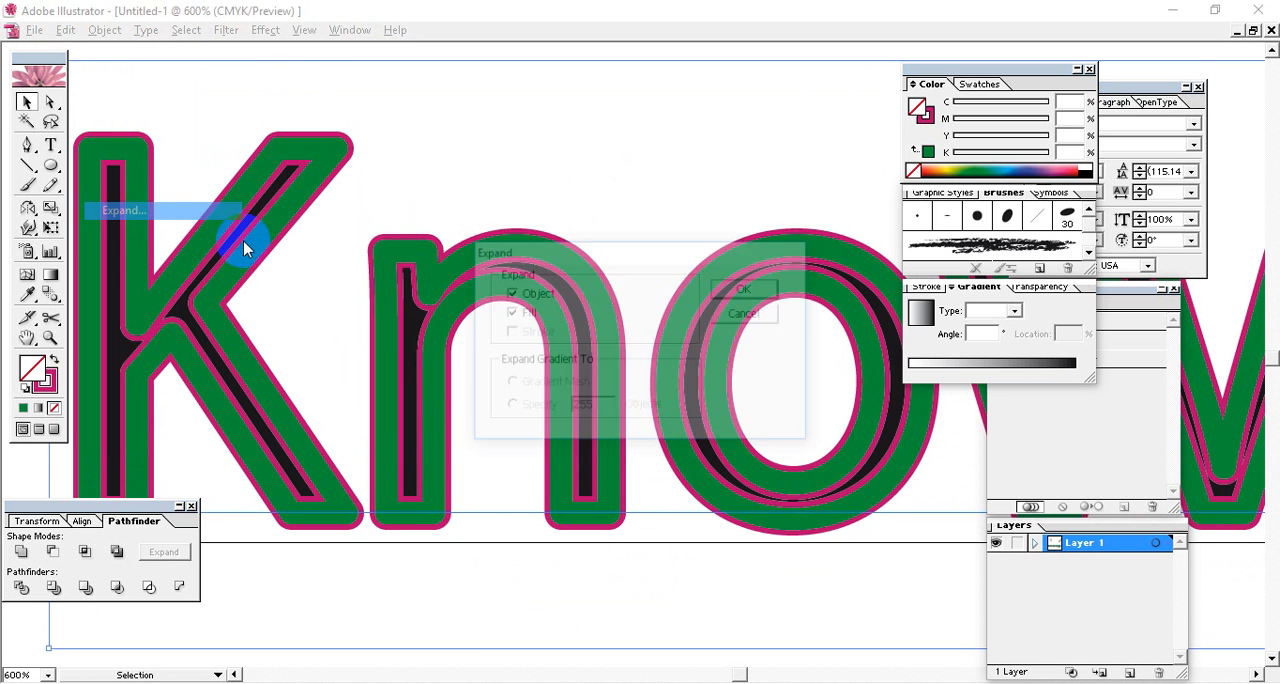
pyautogui.click(741, 291)
# Select the black lettering, expand it as well and deselect everything.
pyautogui.click(540, 528)
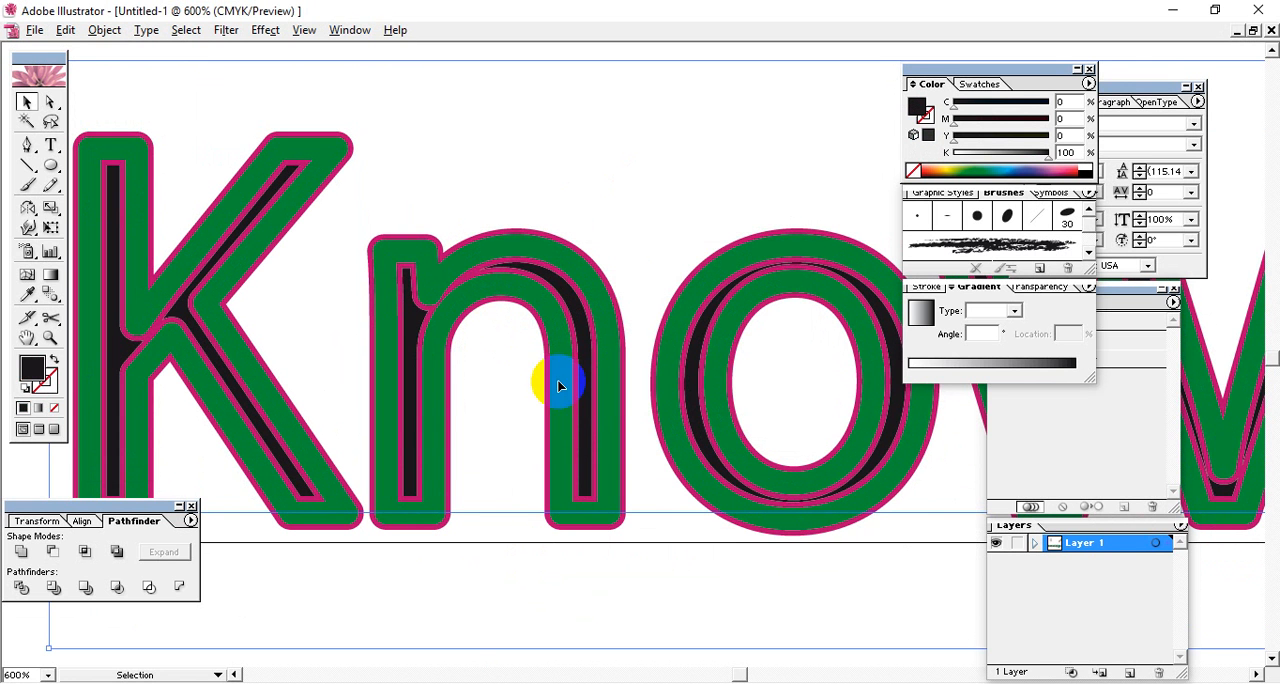
pyautogui.click(100, 32)
pyautogui.click(130, 208)
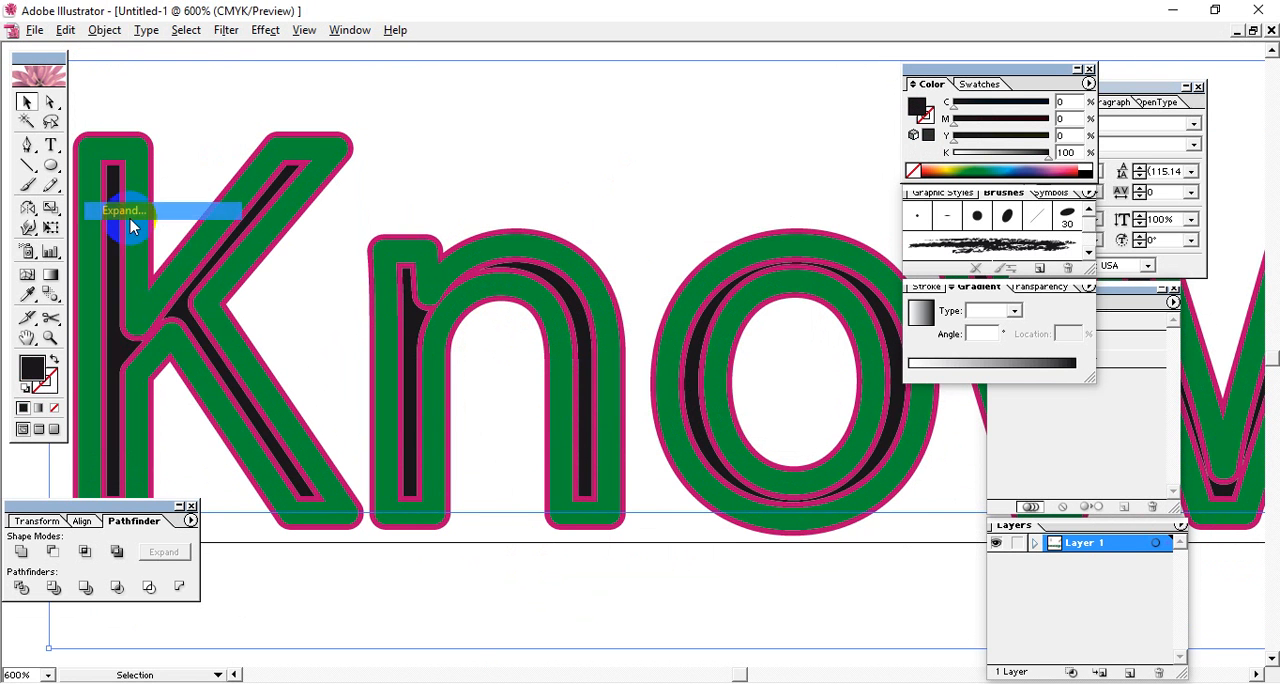
pyautogui.click(742, 294)
pyautogui.click(559, 621)
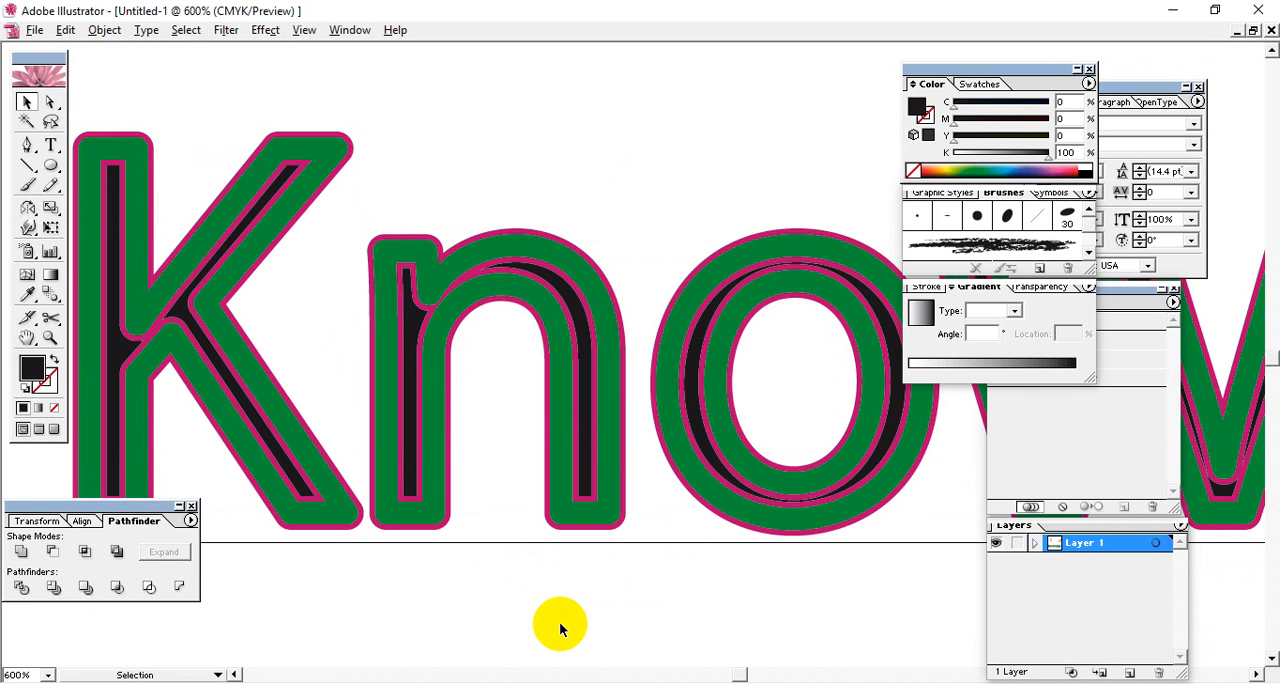
# Try moving the black lettering down off the green and magenta outlines, and undo the move.
pyautogui.click(605, 435)
pyautogui.moveTo(604, 412); pyautogui.dragTo(541, 482)
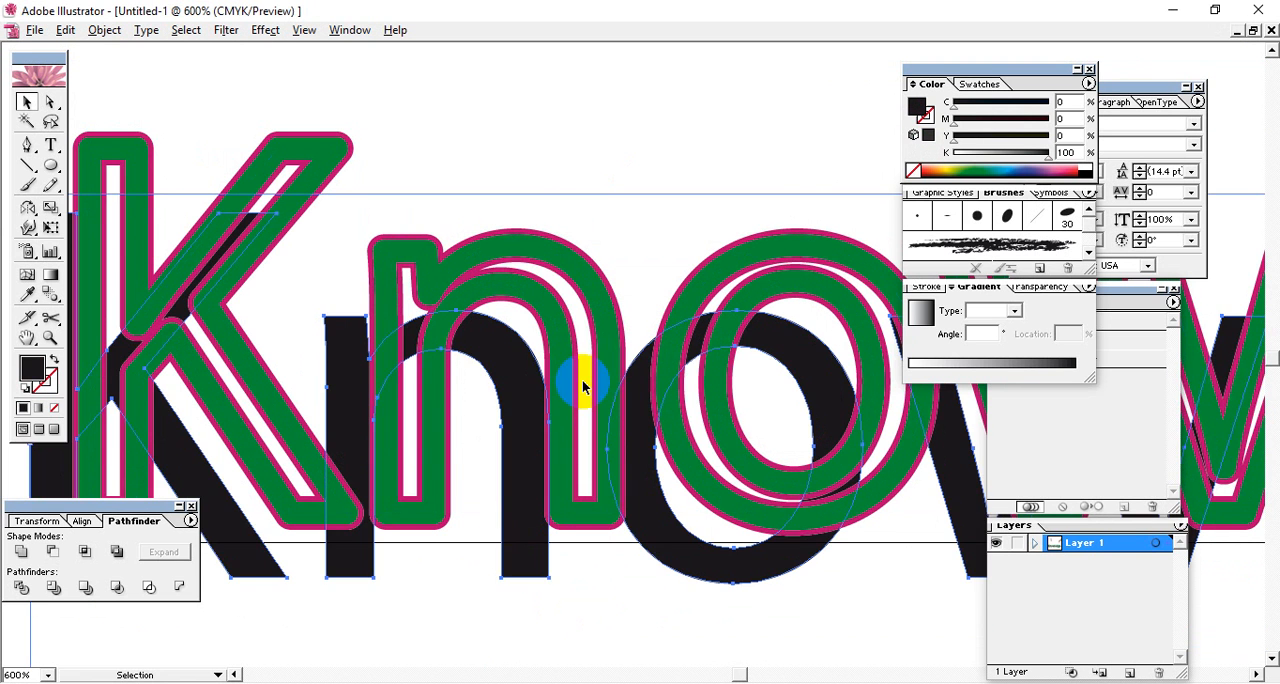
pyautogui.hotkey('ctrl', 'z')
pyautogui.hotkey('ctrl', 'z')
# Move the black fill lettering up out of the green and magenta outlines and delete it.
pyautogui.click(557, 309)
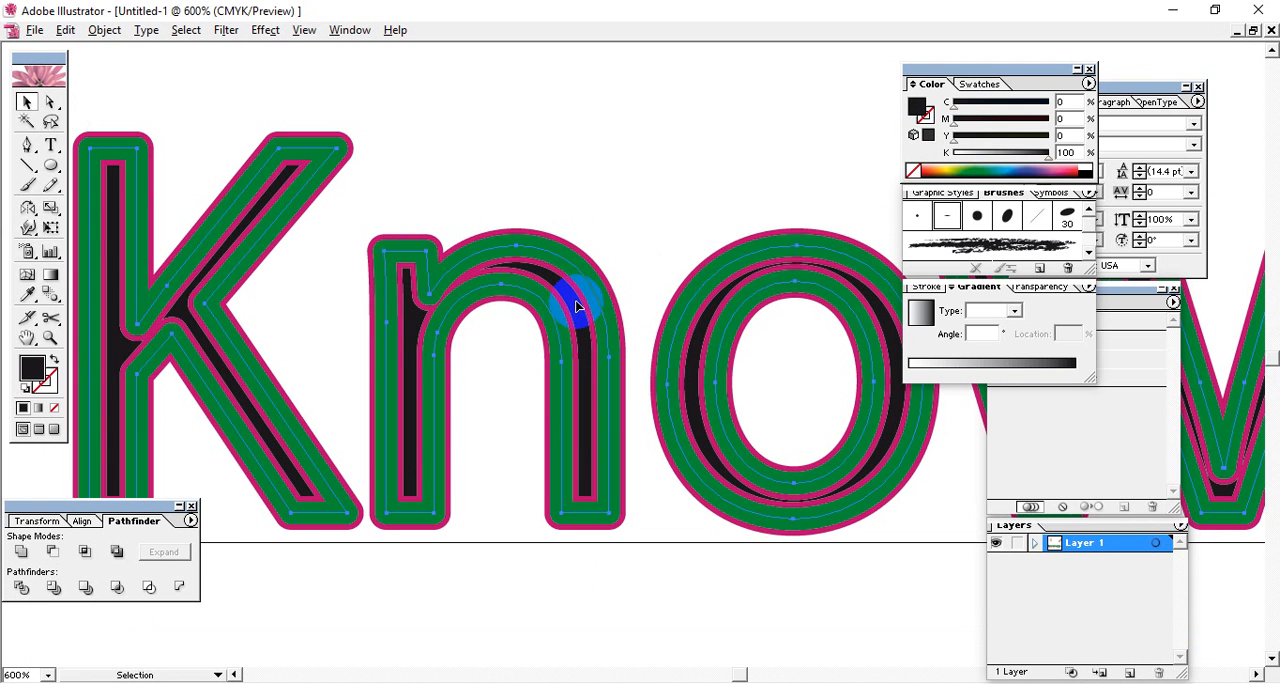
pyautogui.moveTo(566, 309); pyautogui.dragTo(612, 121)
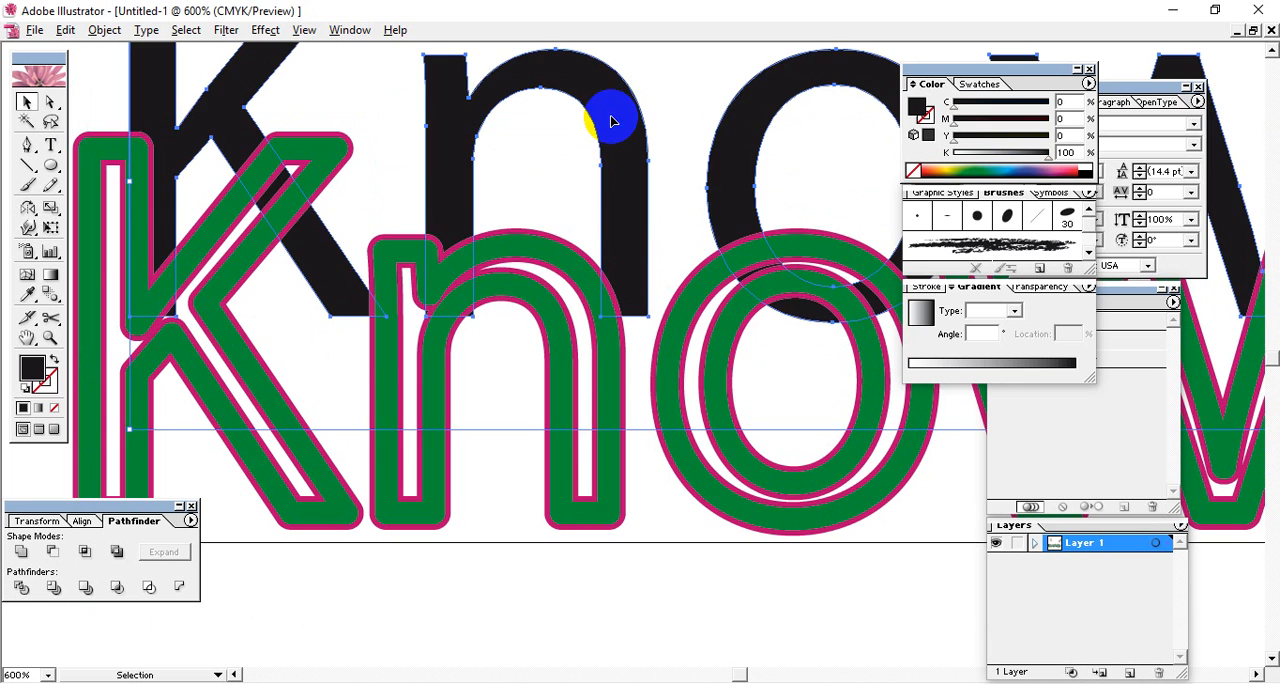
pyautogui.press('Delete')
# Try moving the green outline lettering up off the magenta outline, and undo the move.
pyautogui.click(529, 284)
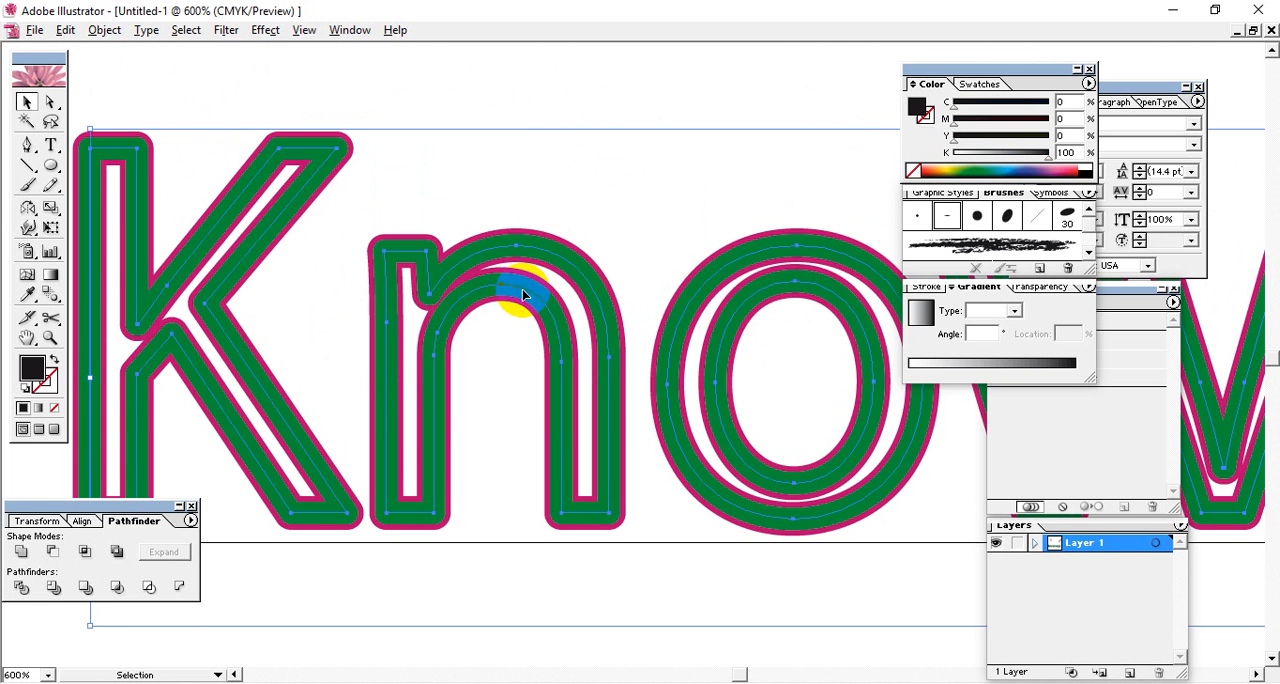
pyautogui.moveTo(533, 291); pyautogui.dragTo(573, 183)
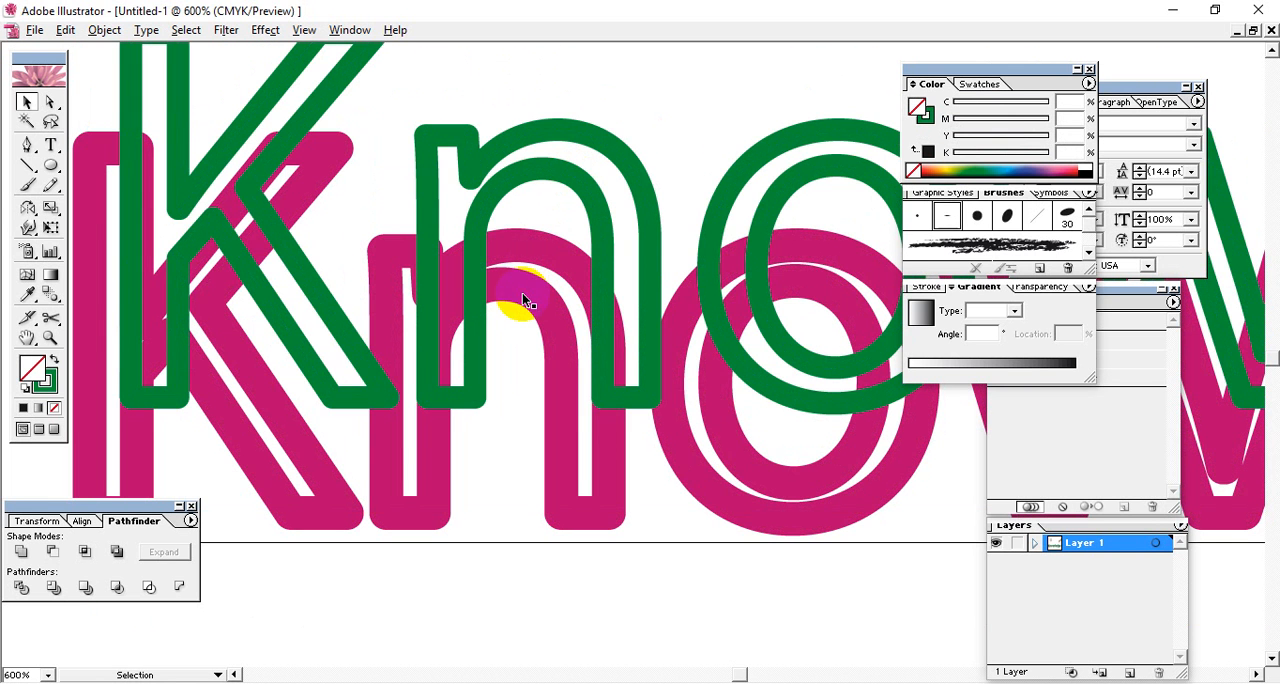
pyautogui.hotkey('ctrl', 'z')
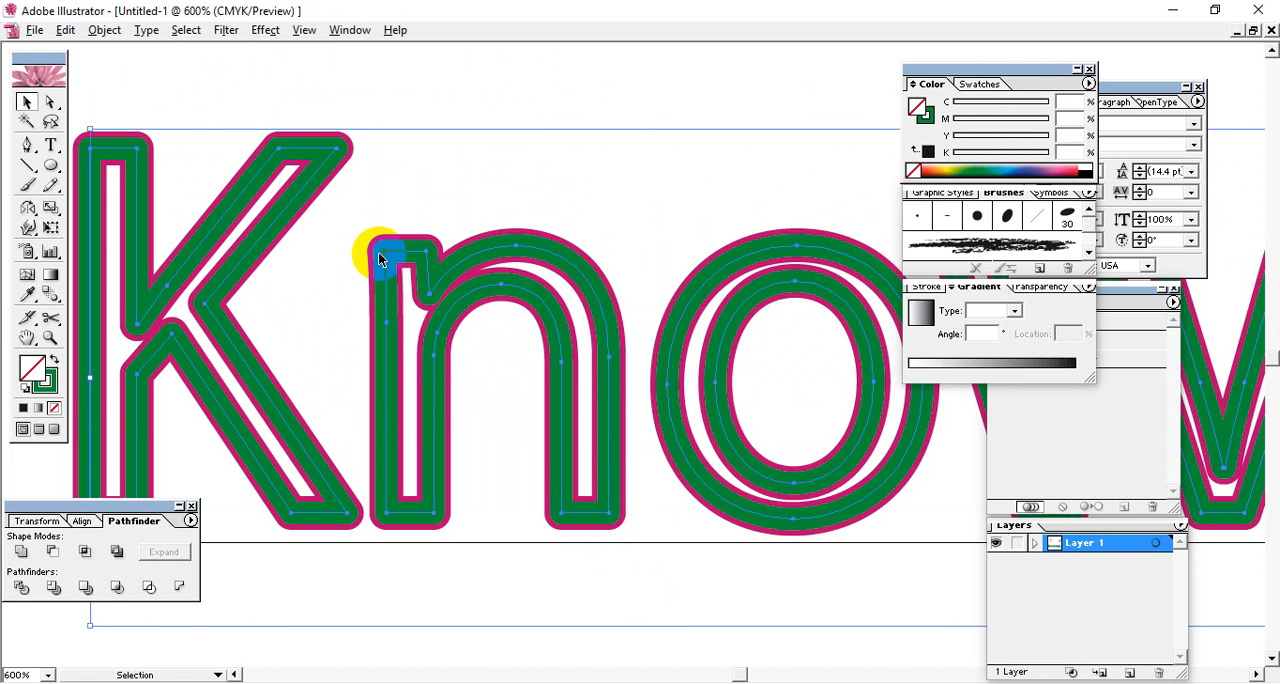
# Apply a linear gradient to the unexpanded green outline lettering and shift it off the magenta outline.
pyautogui.click(1005, 362)
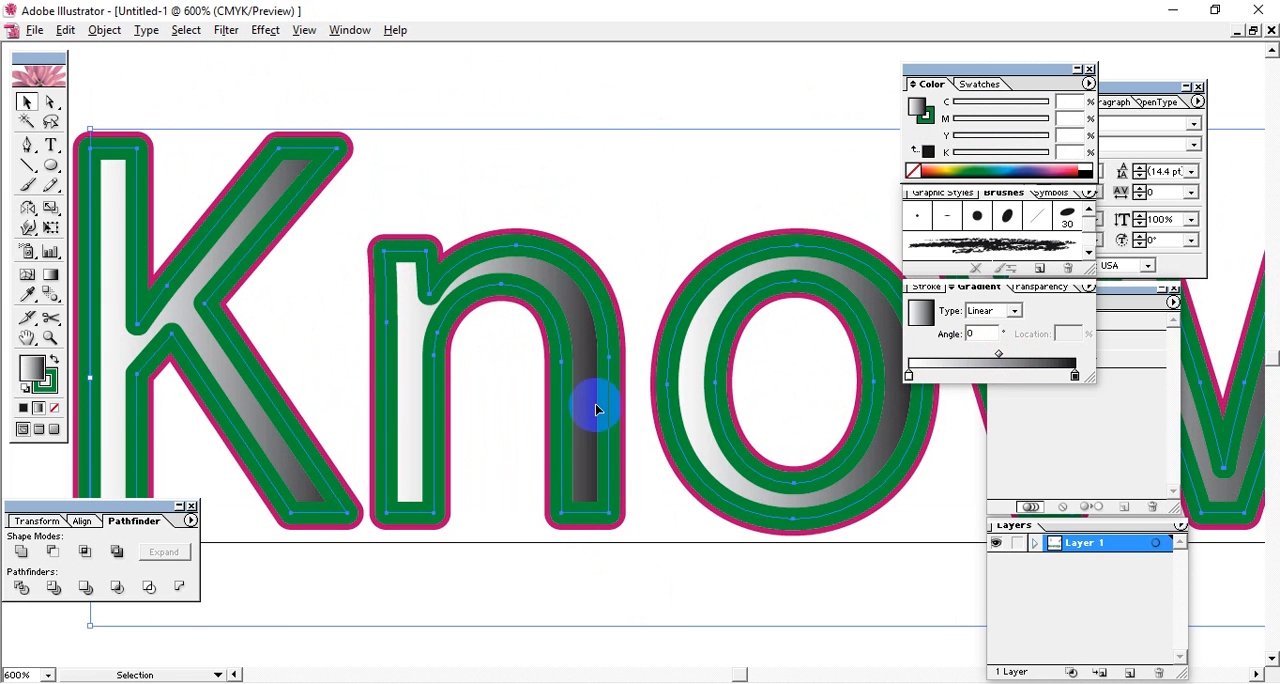
pyautogui.click(337, 137)
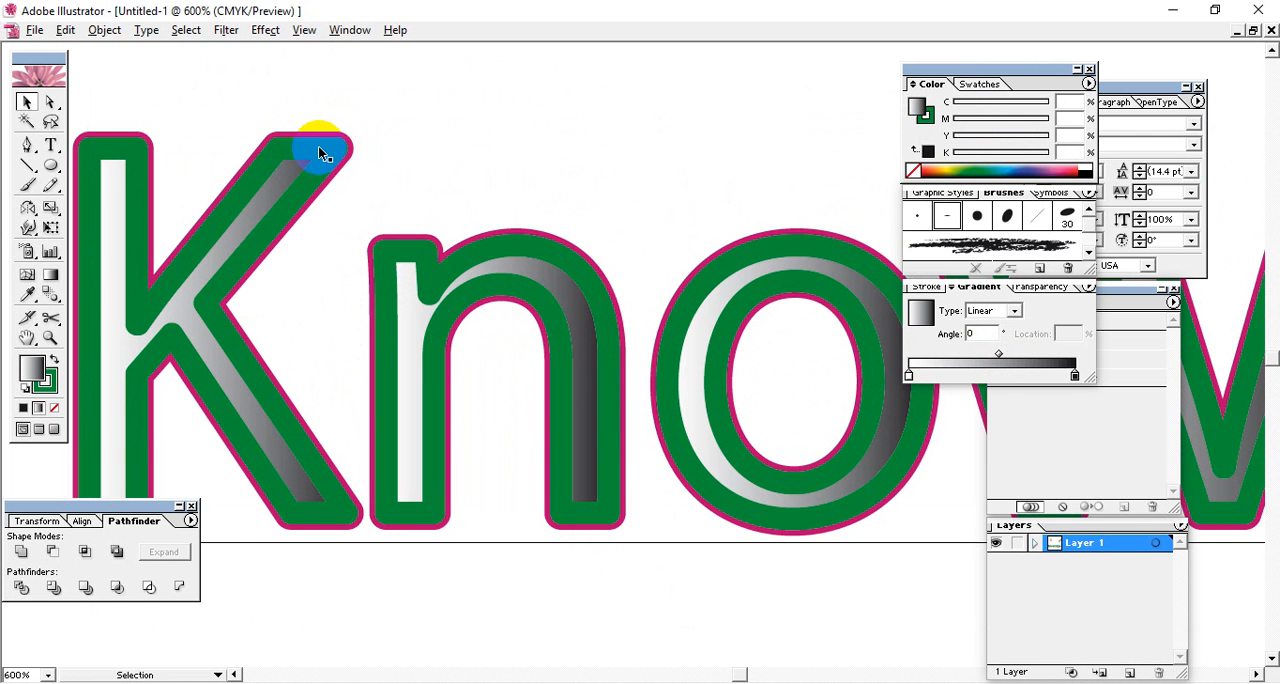
pyautogui.click(318, 150)
pyautogui.moveTo(286, 166); pyautogui.dragTo(372, 214)
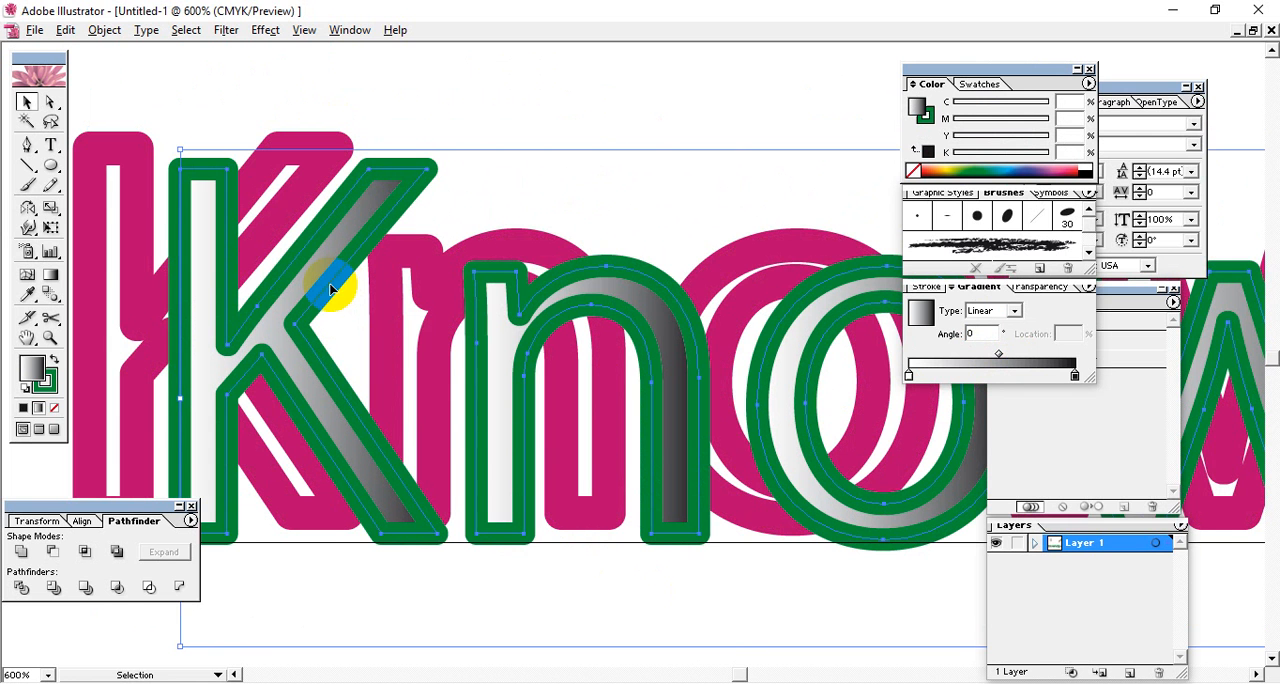
# Try expanding the gradient-filled green lettering, and undo back to the unfilled green outline in its original position.
pyautogui.click(104, 30)
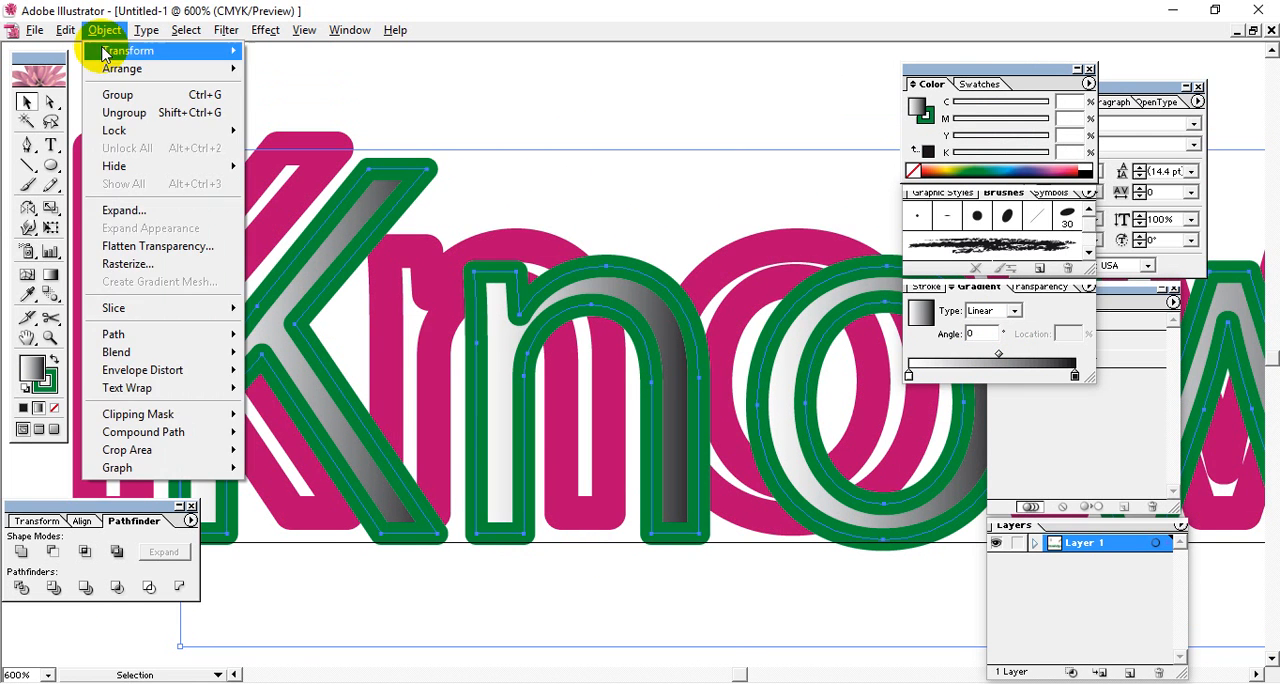
pyautogui.click(97, 214)
pyautogui.click(757, 288)
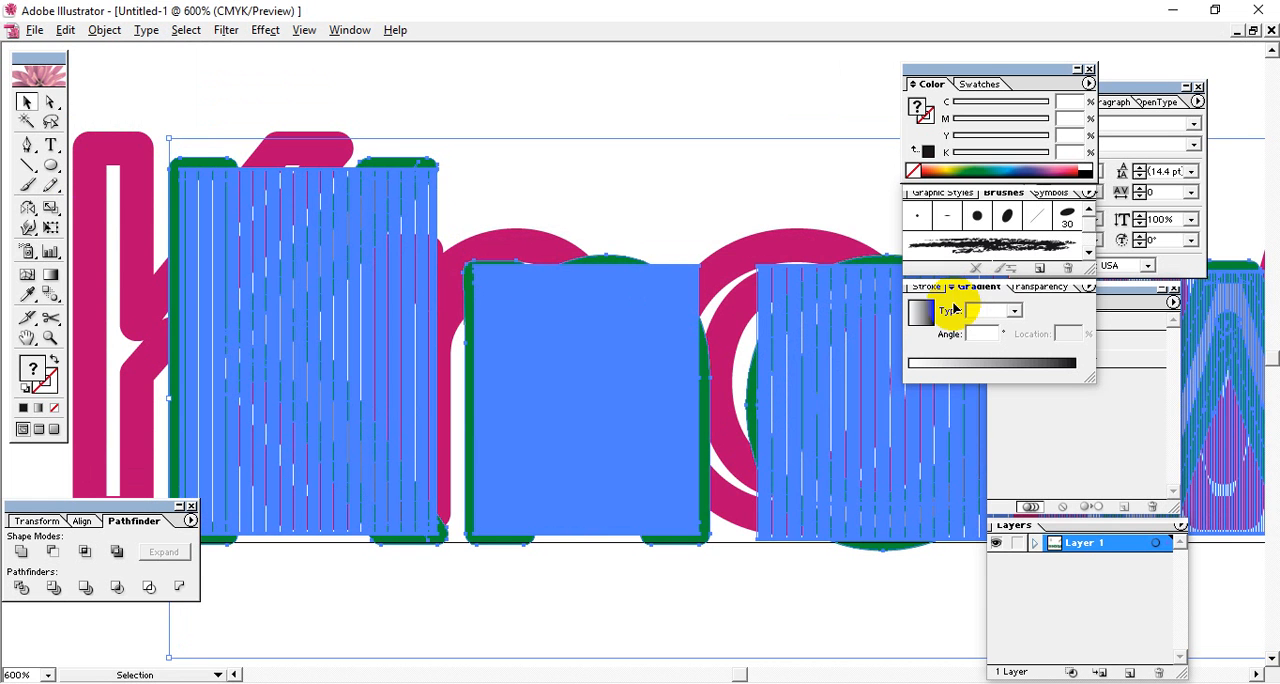
pyautogui.hotkey('ctrl', 'z')
pyautogui.hotkey('ctrl', 'shift', 'z')
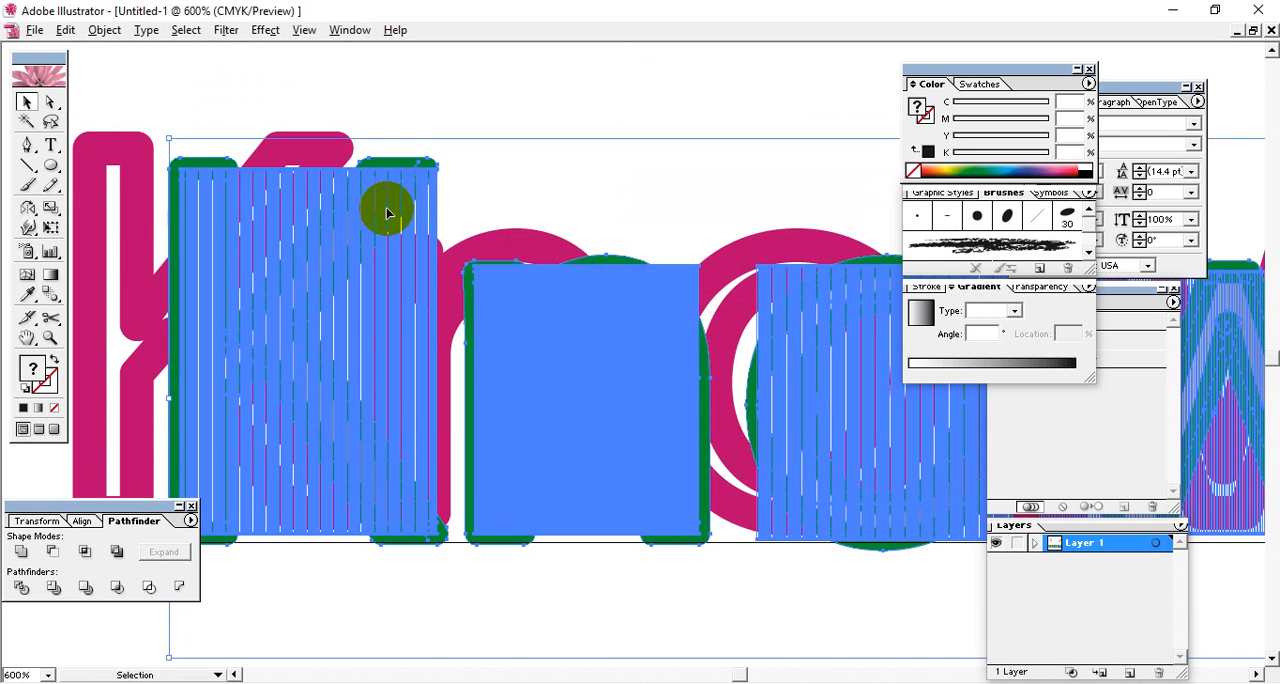
pyautogui.hotkey('ctrl', 'z')
pyautogui.hotkey('ctrl', 'z')
pyautogui.hotkey('ctrl', 'z')
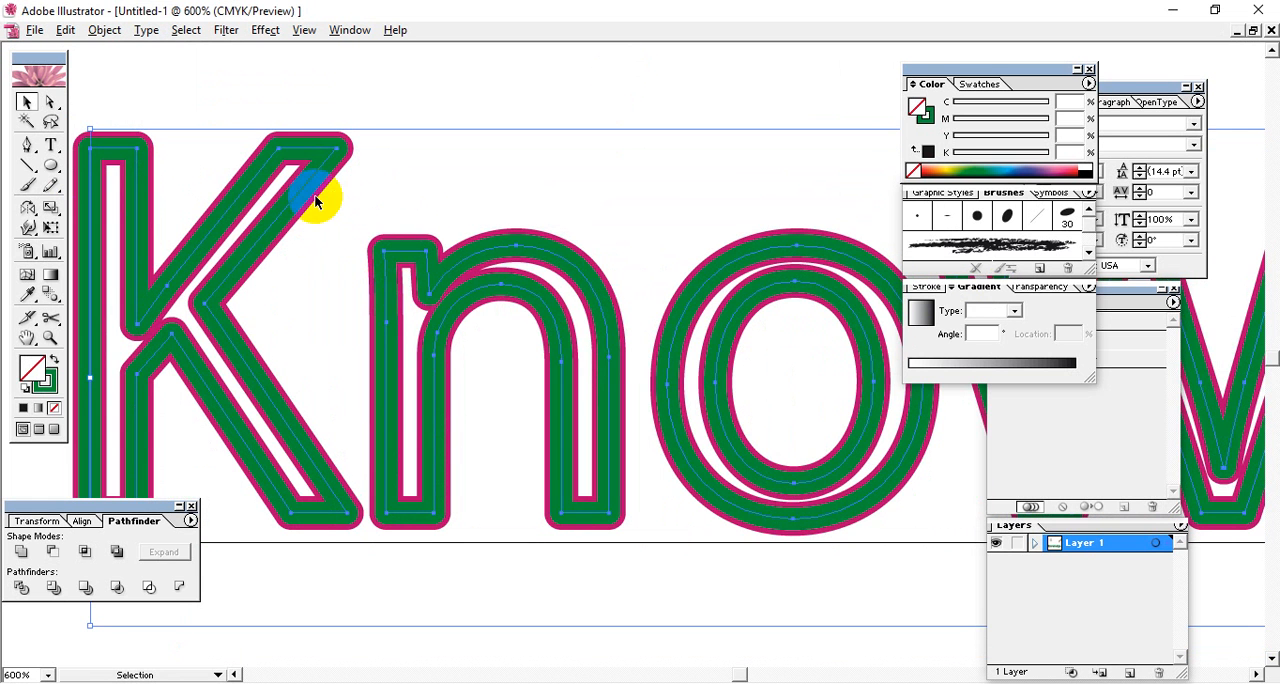
# Expand the green outline lettering, fill it with a white-to-black linear gradient and deselect it.
pyautogui.click(65, 30)
pyautogui.moveTo(104, 30)
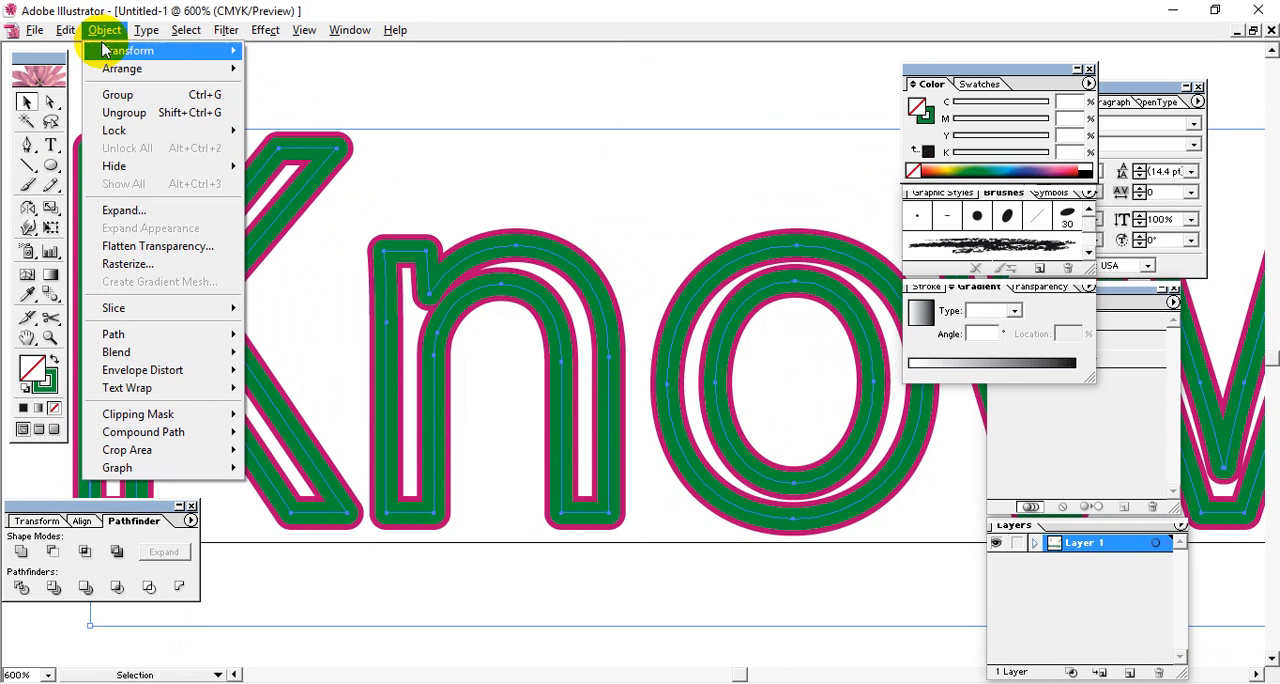
pyautogui.click(118, 211)
pyautogui.click(736, 287)
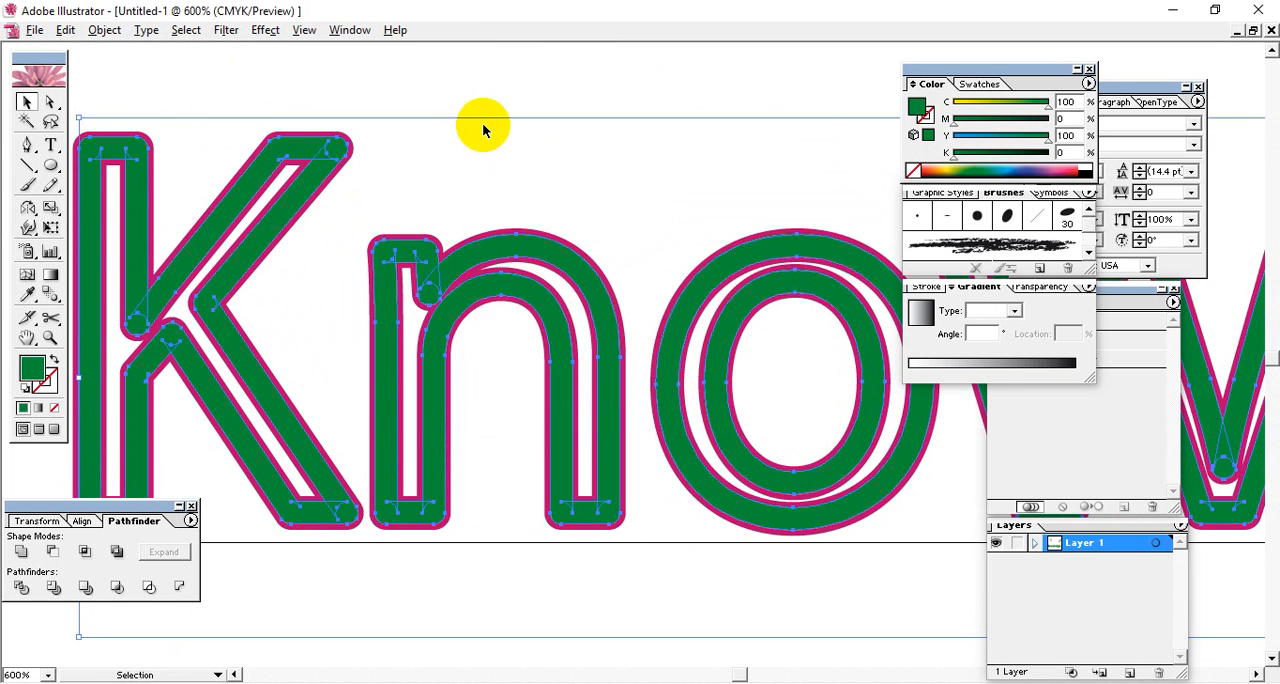
pyautogui.click(1005, 365)
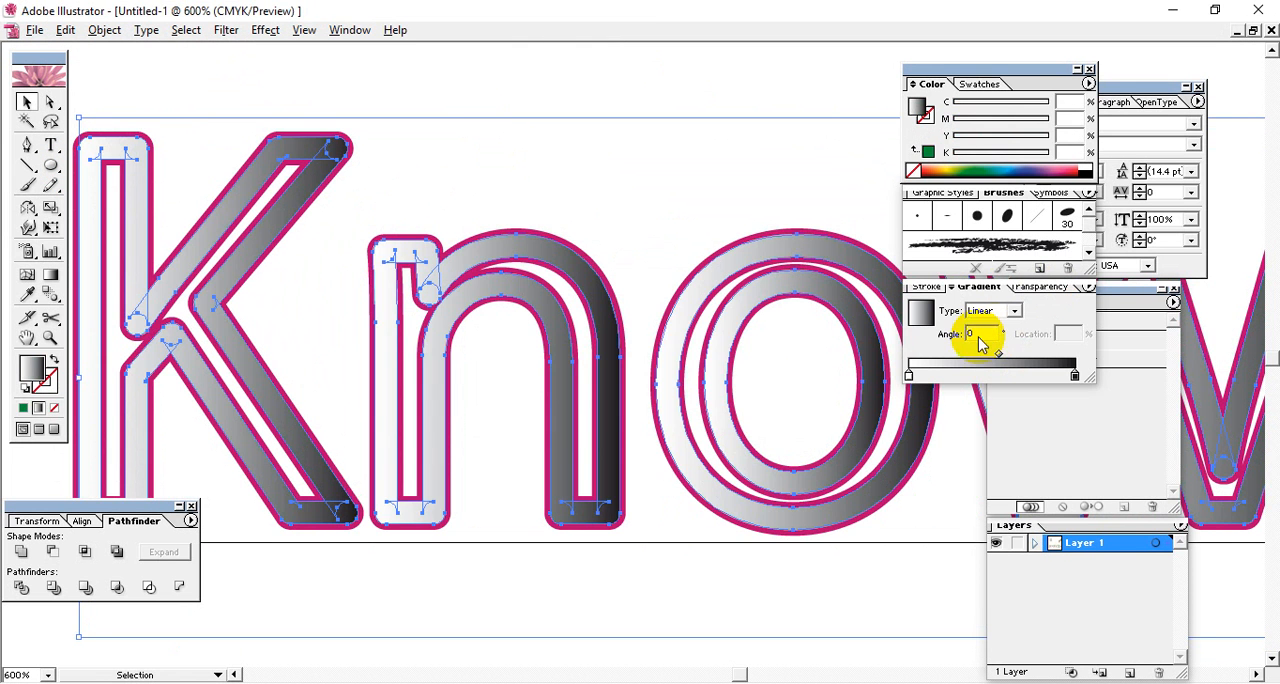
pyautogui.click(517, 80)
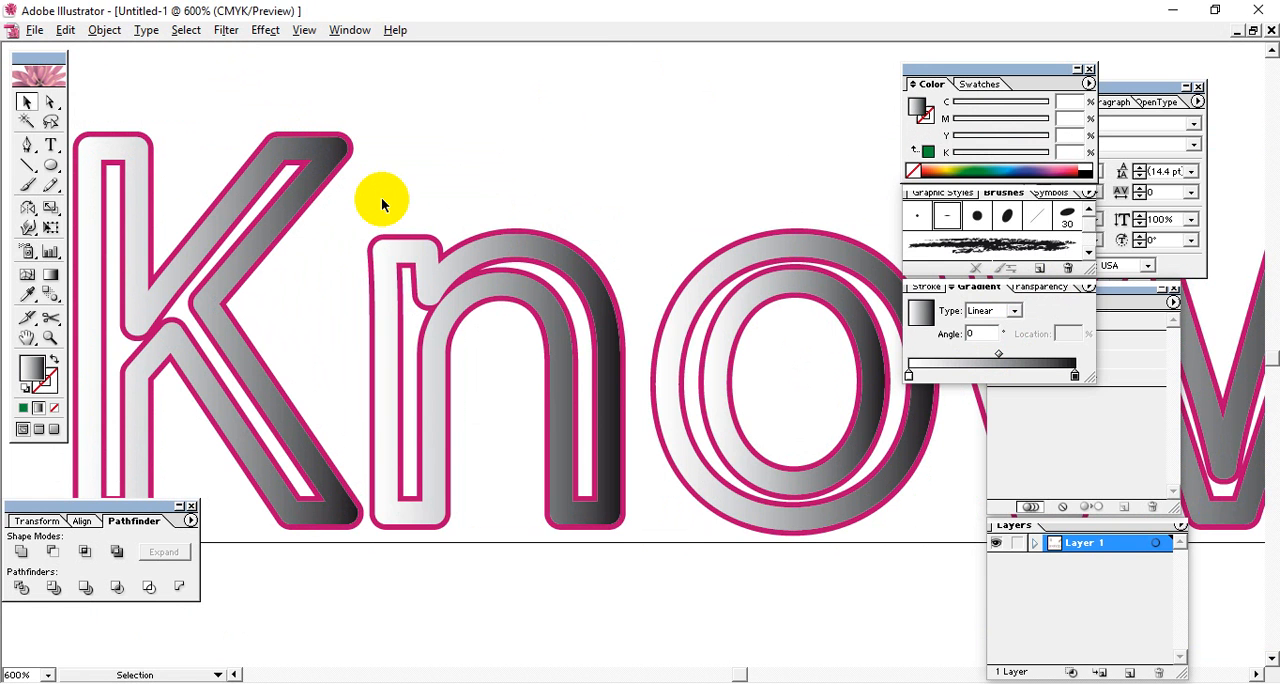
# Bring back the word's fill lettering over the outlines and reverse its linear gradient to run from black at 0% to white at 100%.
pyautogui.hotkey('ctrl', 'z')
pyautogui.click(515, 80)
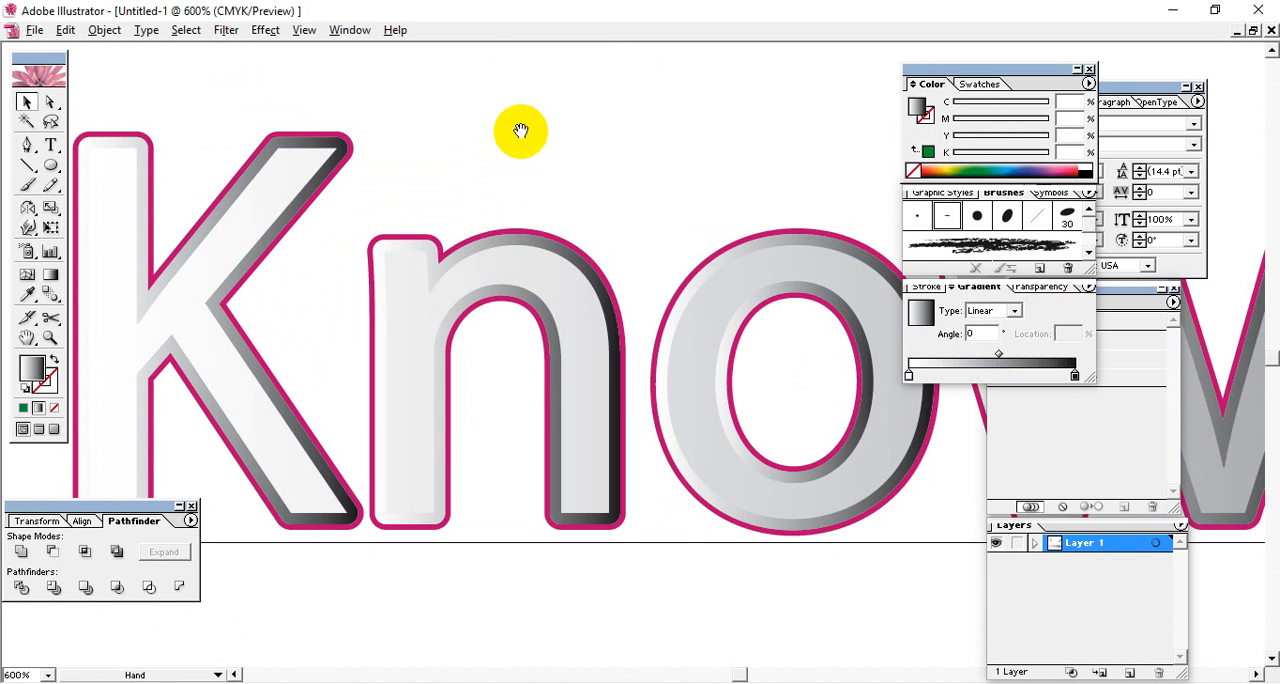
pyautogui.click(777, 226)
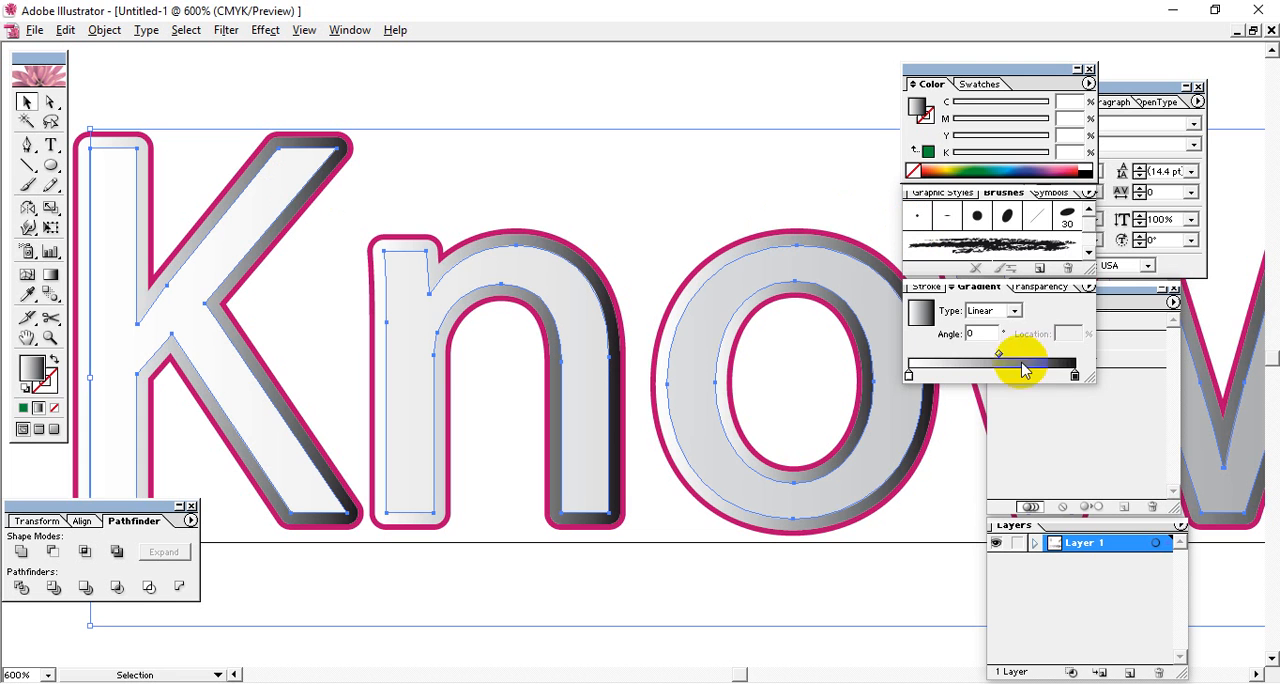
pyautogui.moveTo(1075, 377); pyautogui.dragTo(993, 377)
pyautogui.moveTo(909, 376); pyautogui.dragTo(1132, 376)
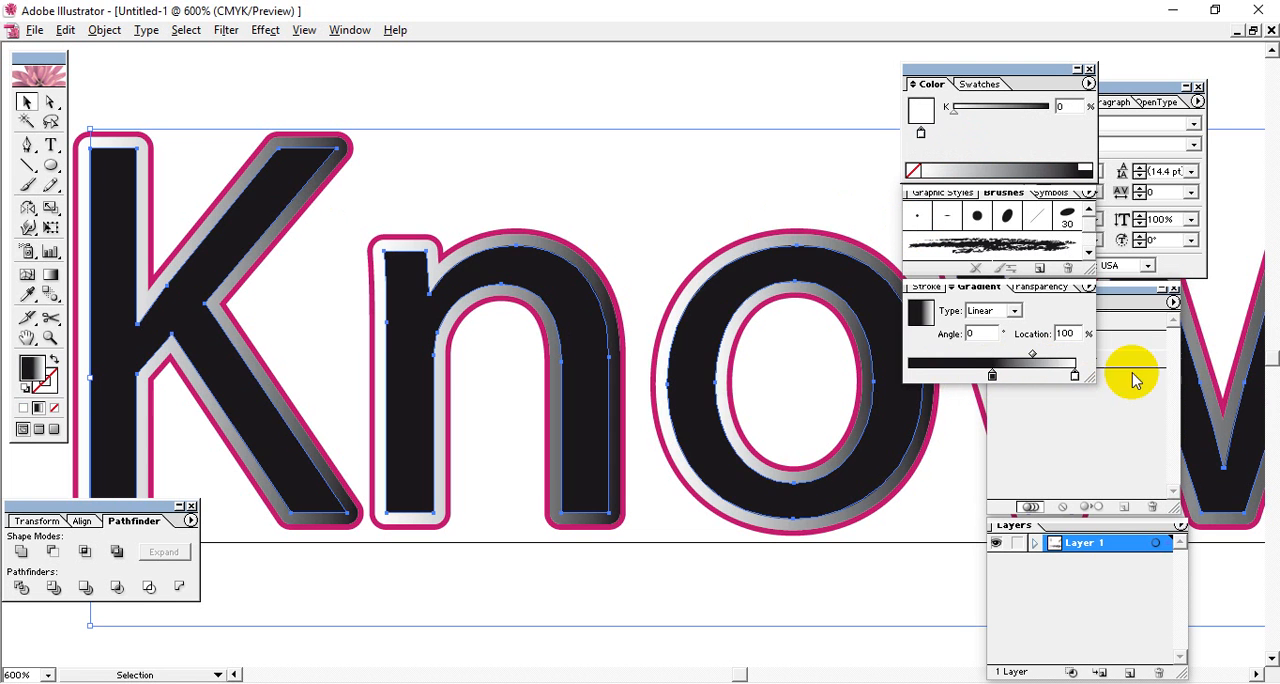
pyautogui.moveTo(991, 377); pyautogui.dragTo(849, 357)
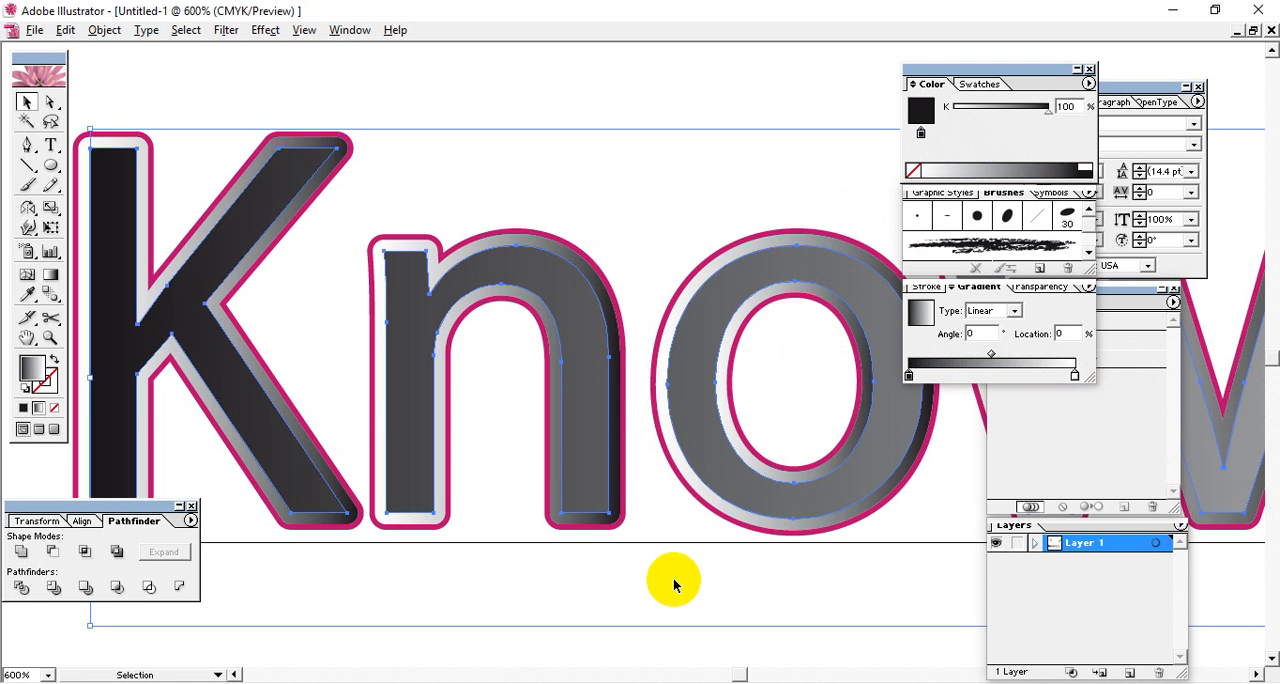
# Examine the gradient fill and outline along the letters from K to the final e, and view the whole word at 150%.
pyautogui.press('space')
pyautogui.moveTo(766, 357); pyautogui.dragTo(494, 357)
pyautogui.moveTo(834, 389); pyautogui.dragTo(403, 389)
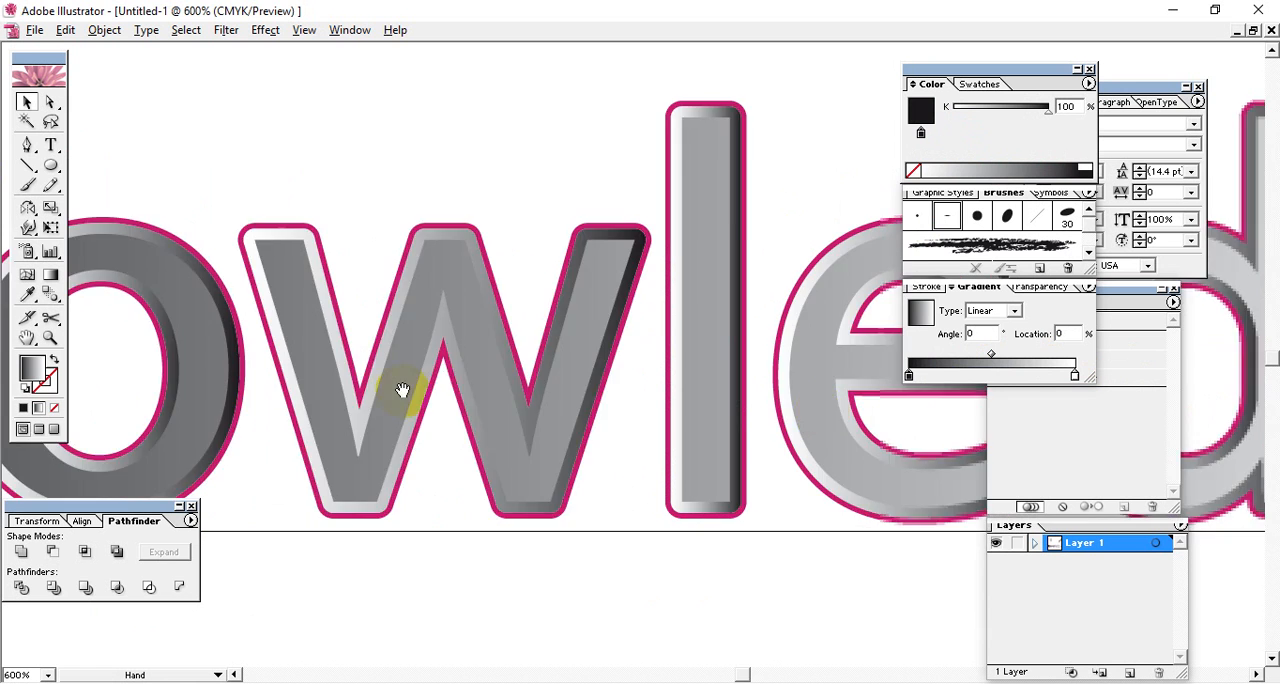
pyautogui.moveTo(834, 412); pyautogui.dragTo(431, 356)
pyautogui.moveTo(780, 385); pyautogui.dragTo(472, 385)
pyautogui.moveTo(907, 401); pyautogui.dragTo(576, 430)
pyautogui.moveTo(774, 444); pyautogui.dragTo(850, 412)
pyautogui.hotkey('ctrl', '-')
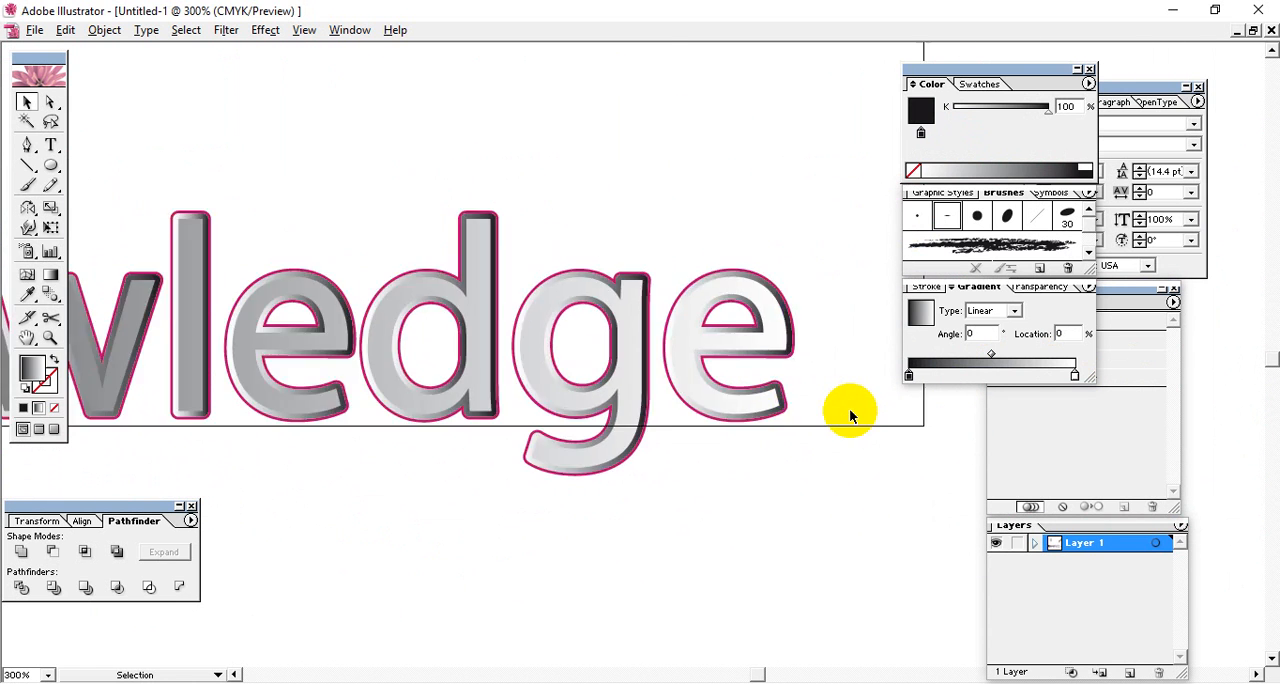
pyautogui.hotkey('ctrl', '-')
pyautogui.press('space')
pyautogui.moveTo(643, 500); pyautogui.dragTo(665, 400)
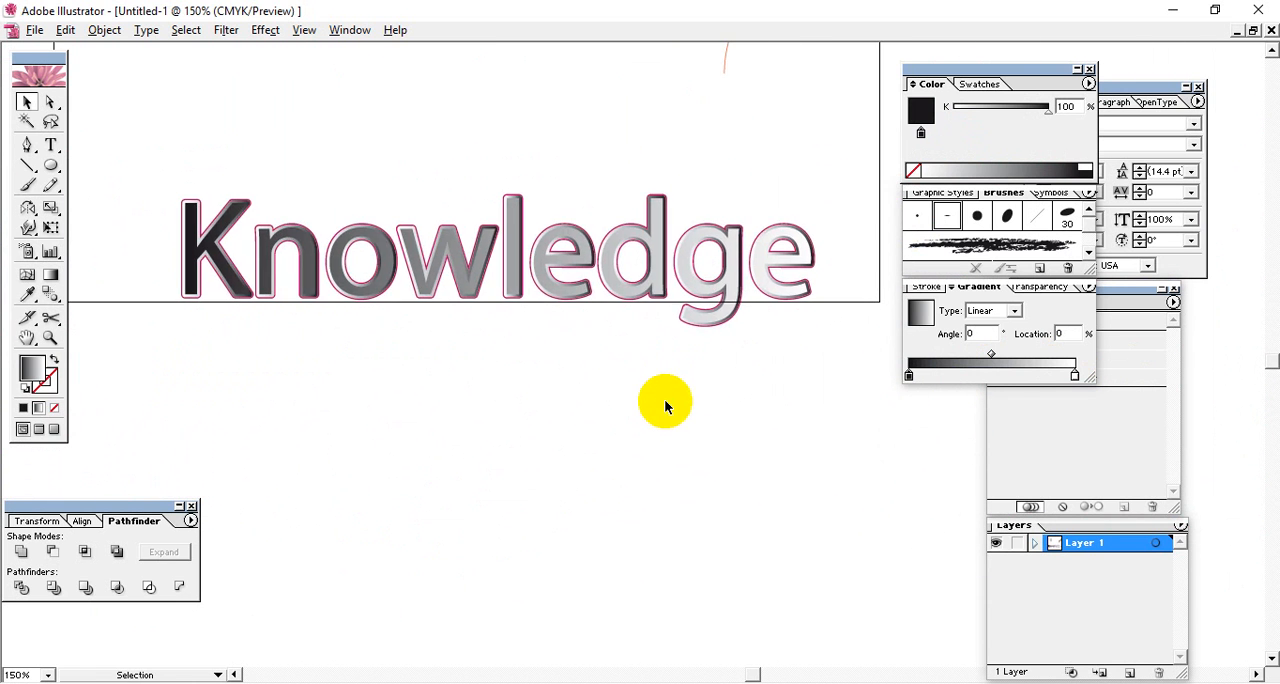
# Select the black-to-white gradient fill lettering inside the outlines and delete it.
pyautogui.click(534, 254)
pyautogui.click(786, 392)
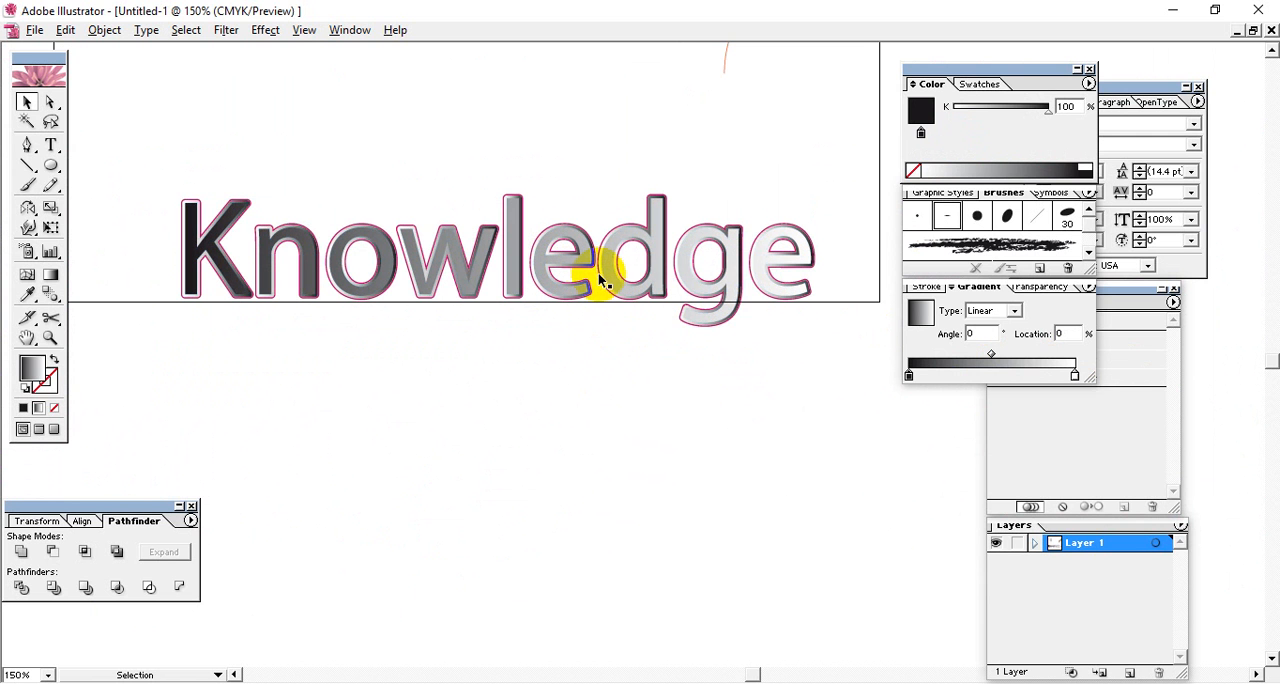
pyautogui.click(601, 280)
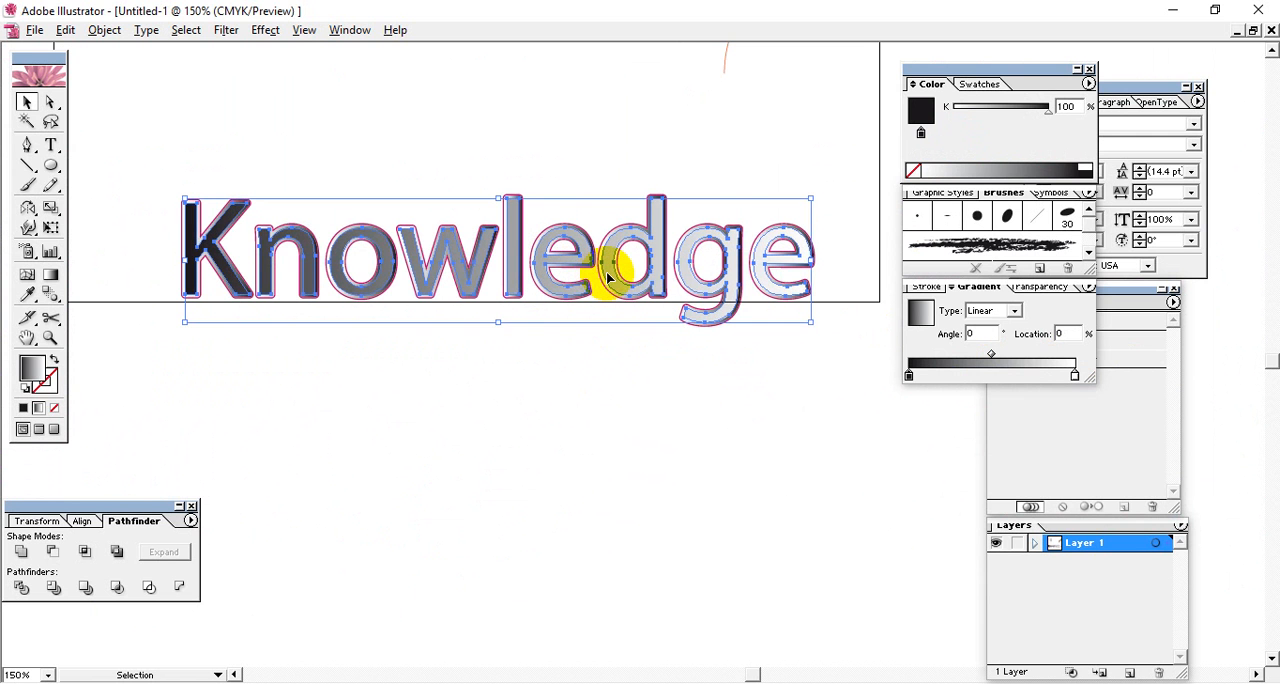
pyautogui.press('Delete')
# Select the gradient outline lettering and switch its color mode to CMYK, briefly trying RGB.
pyautogui.click(560, 231)
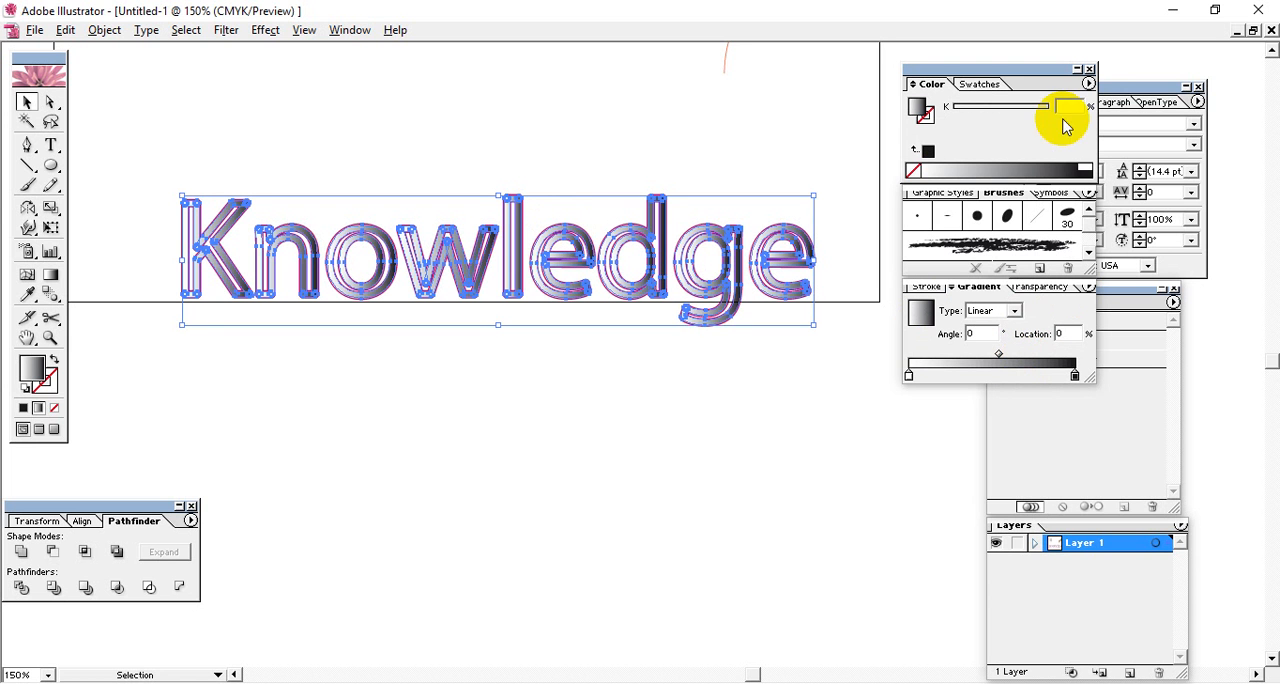
pyautogui.click(1088, 83)
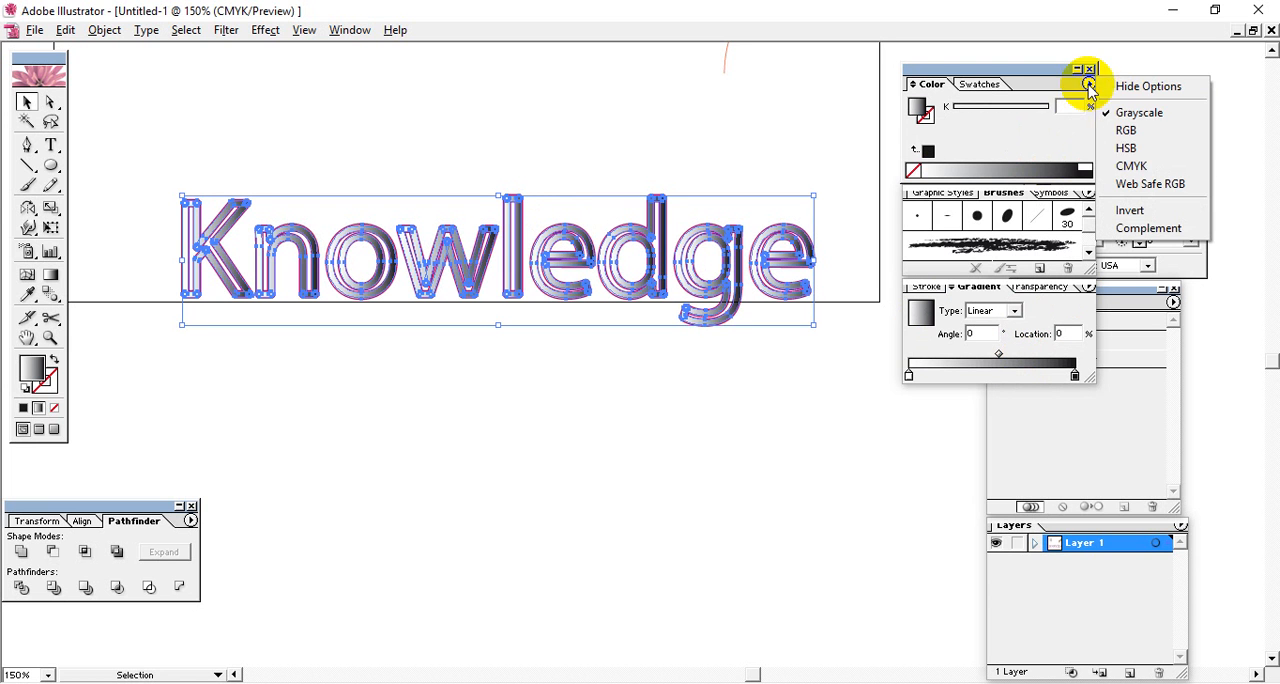
pyautogui.click(1118, 166)
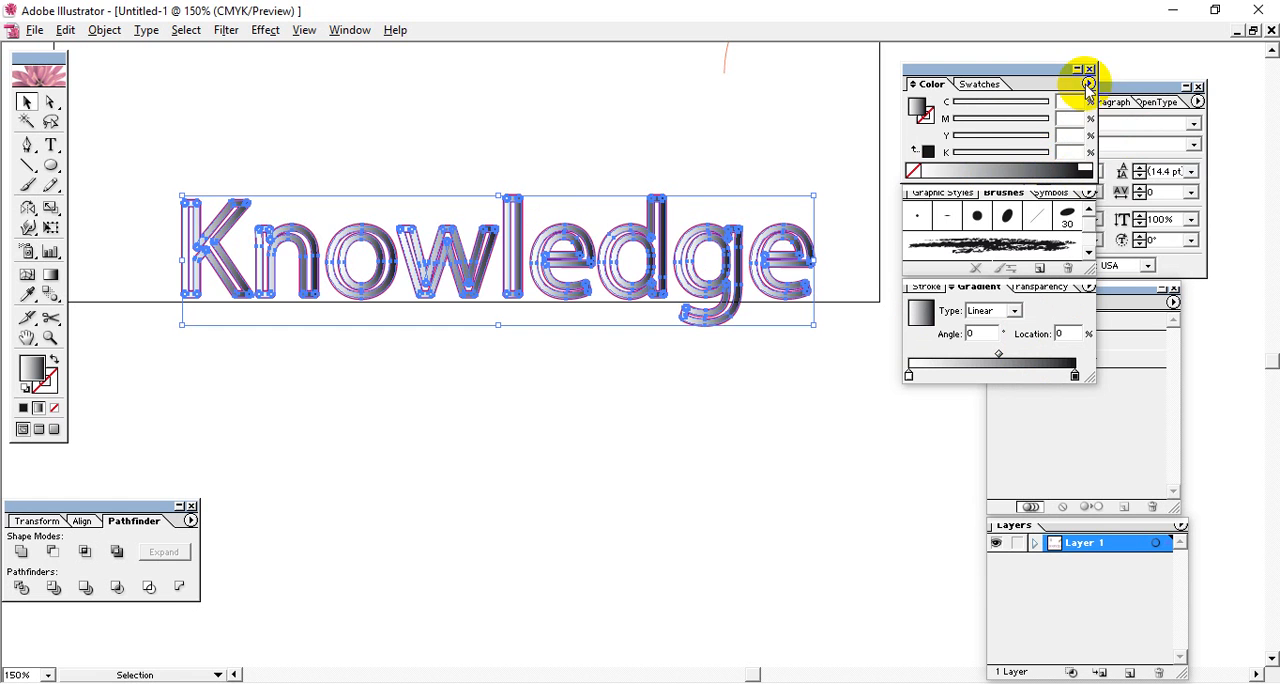
pyautogui.click(1088, 83)
pyautogui.click(1120, 130)
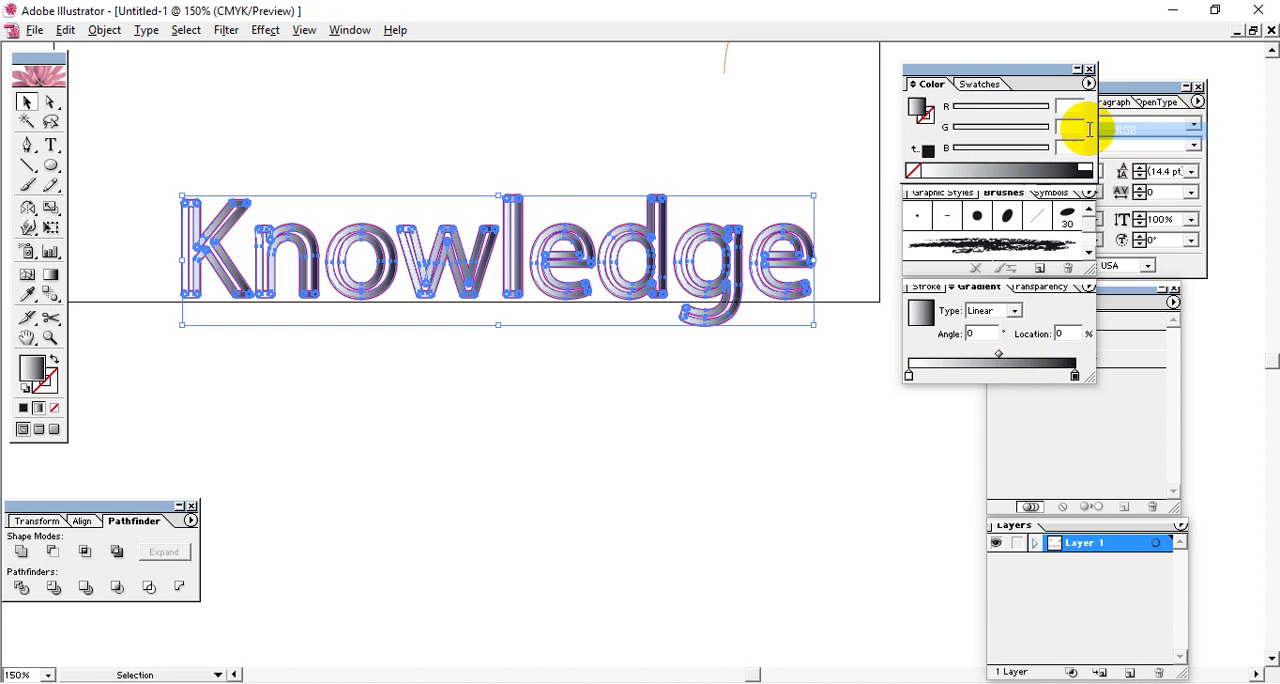
pyautogui.click(1088, 83)
pyautogui.click(1122, 166)
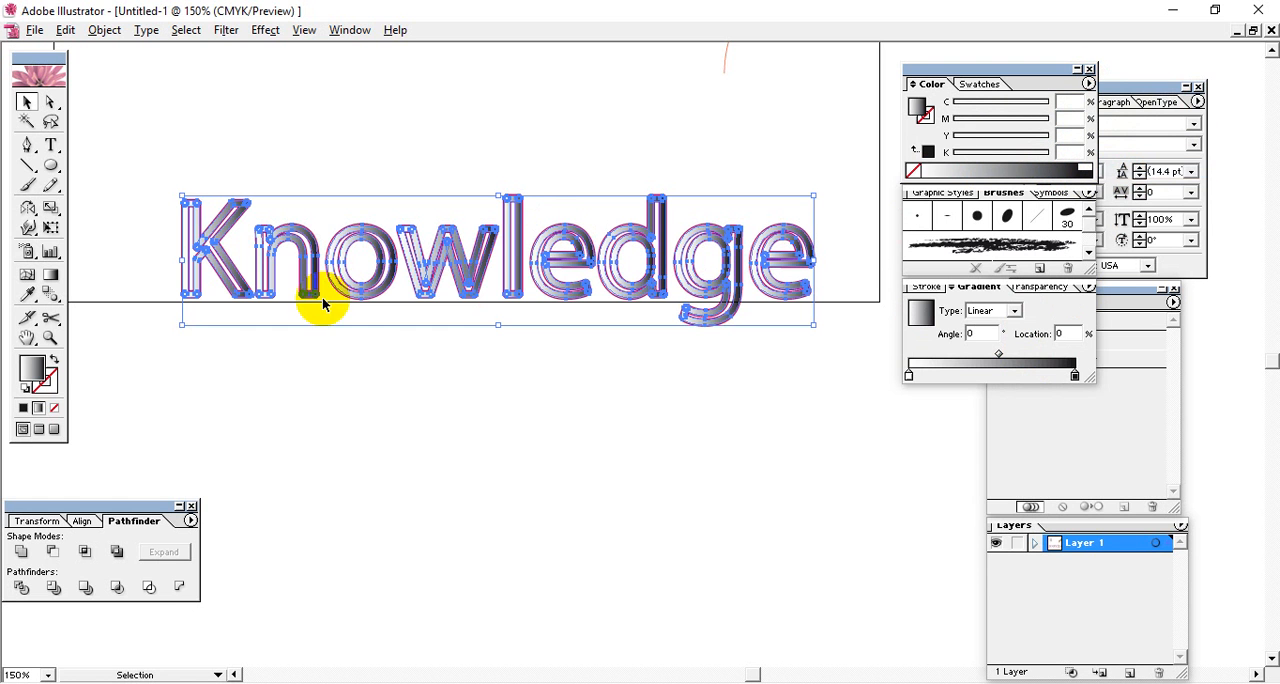
# Recolor the gradient's black end stop to FF0055 with the color picker and adjust it to magenta 0% and yellow 100%.
pyautogui.click(1074, 377)
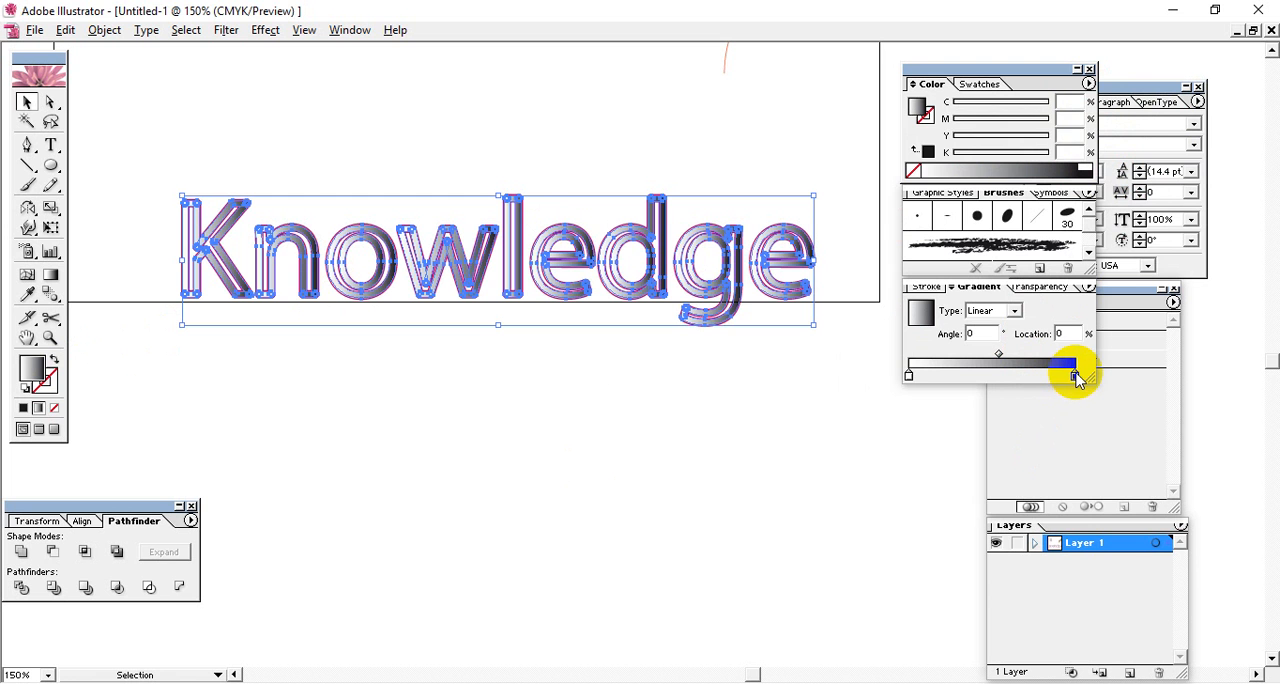
pyautogui.doubleClick(36, 368)
pyautogui.moveTo(640, 250); pyautogui.dragTo(651, 220)
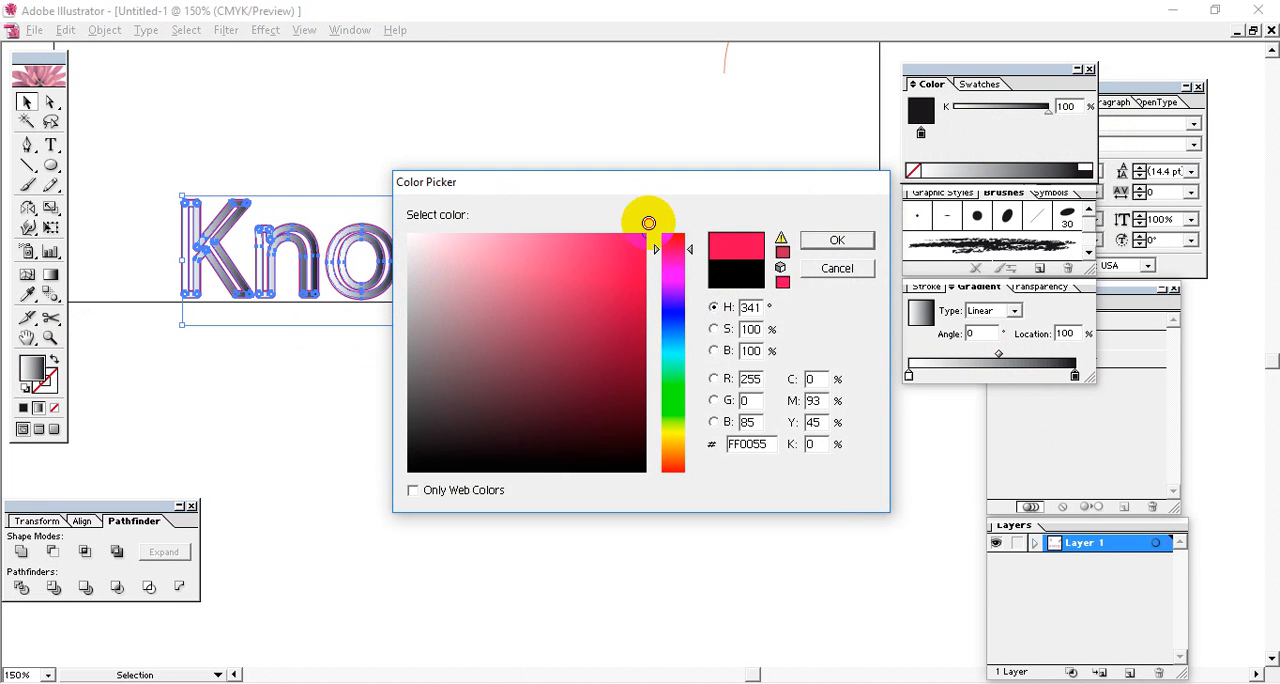
pyautogui.click(837, 242)
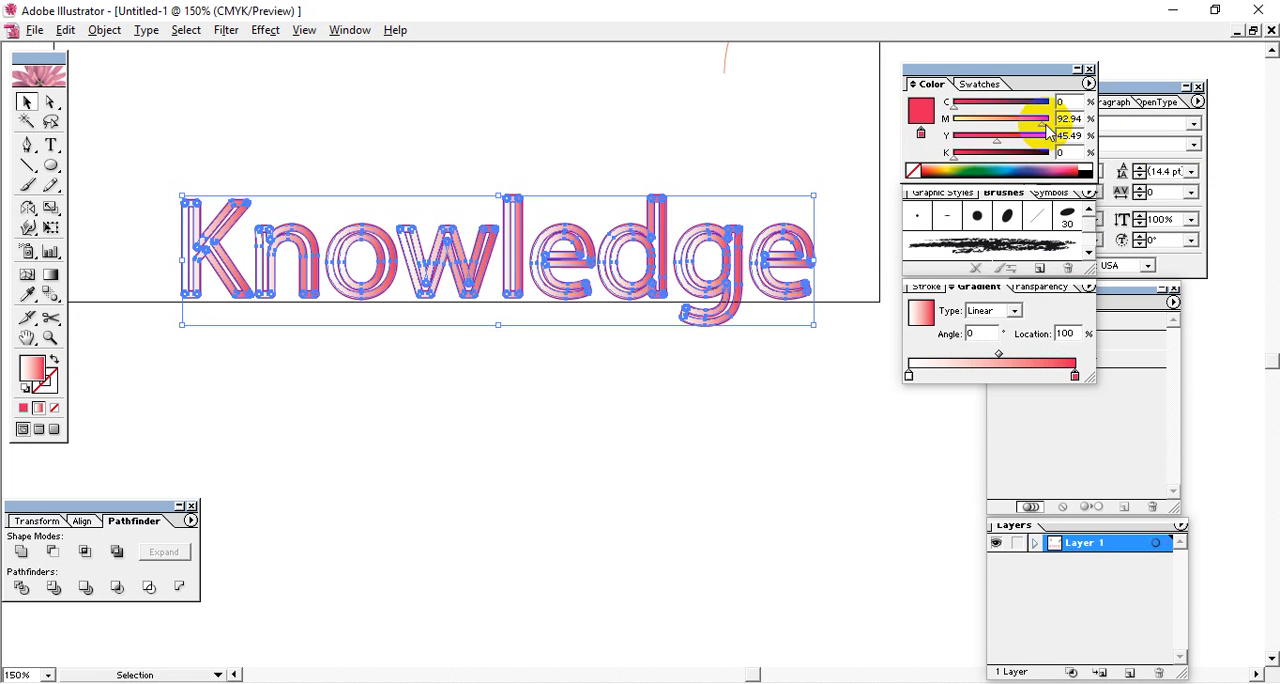
pyautogui.moveTo(1044, 127)
pyautogui.mouseDown()
pyautogui.moveTo(943, 121)
pyautogui.moveTo(1063, 136)
pyautogui.mouseUp()
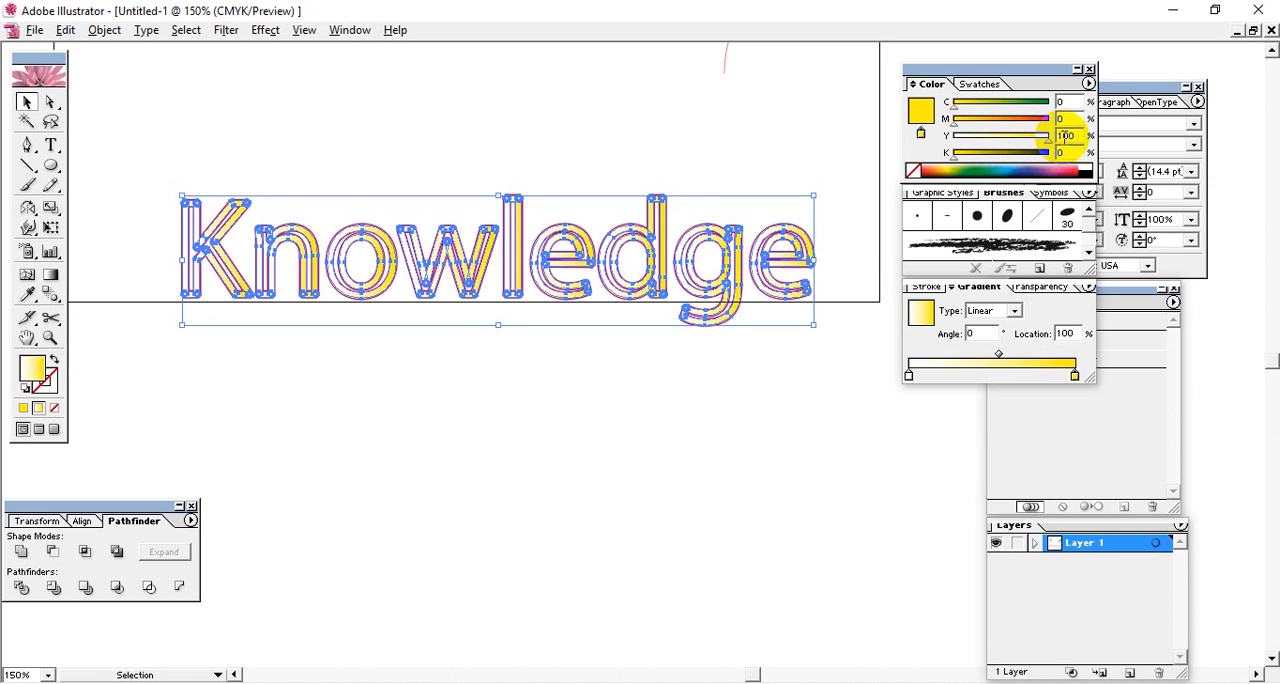
# Switch the gradient's white start stop to CMYK and set it to magenta 100% and black 47%.
pyautogui.click(908, 376)
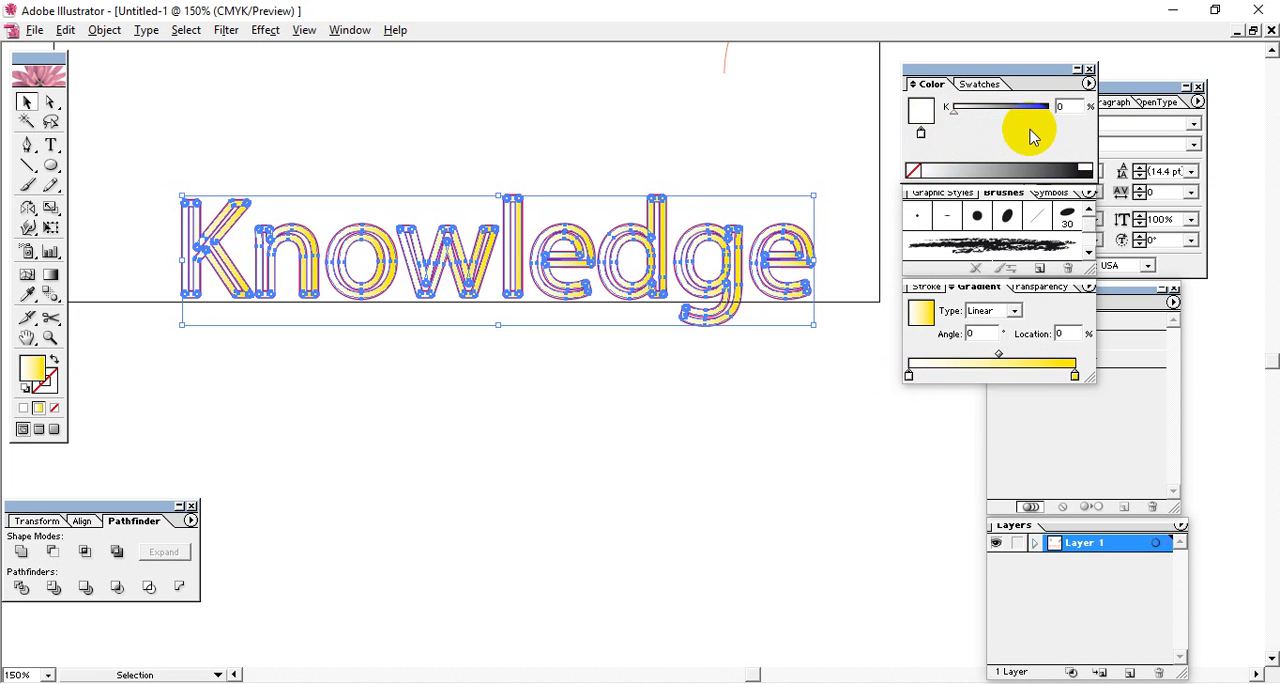
pyautogui.click(1088, 84)
pyautogui.click(1098, 164)
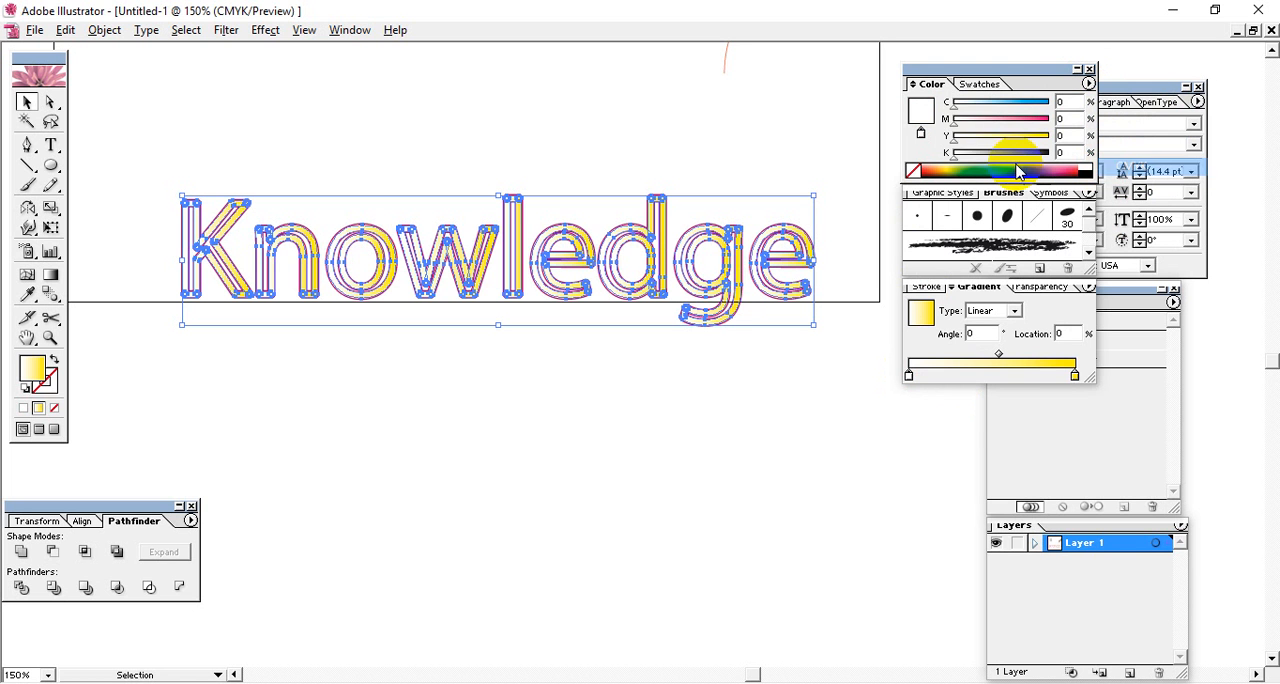
pyautogui.moveTo(971, 124); pyautogui.dragTo(1045, 121)
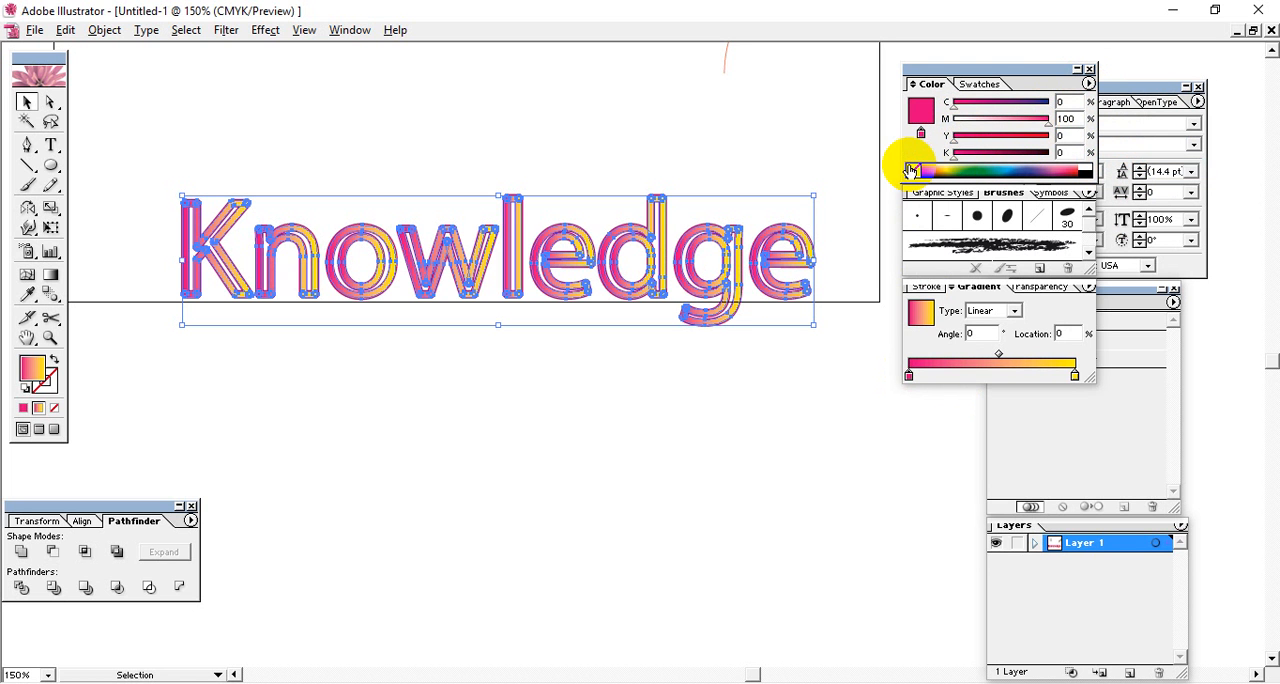
pyautogui.moveTo(957, 165); pyautogui.dragTo(999, 160)
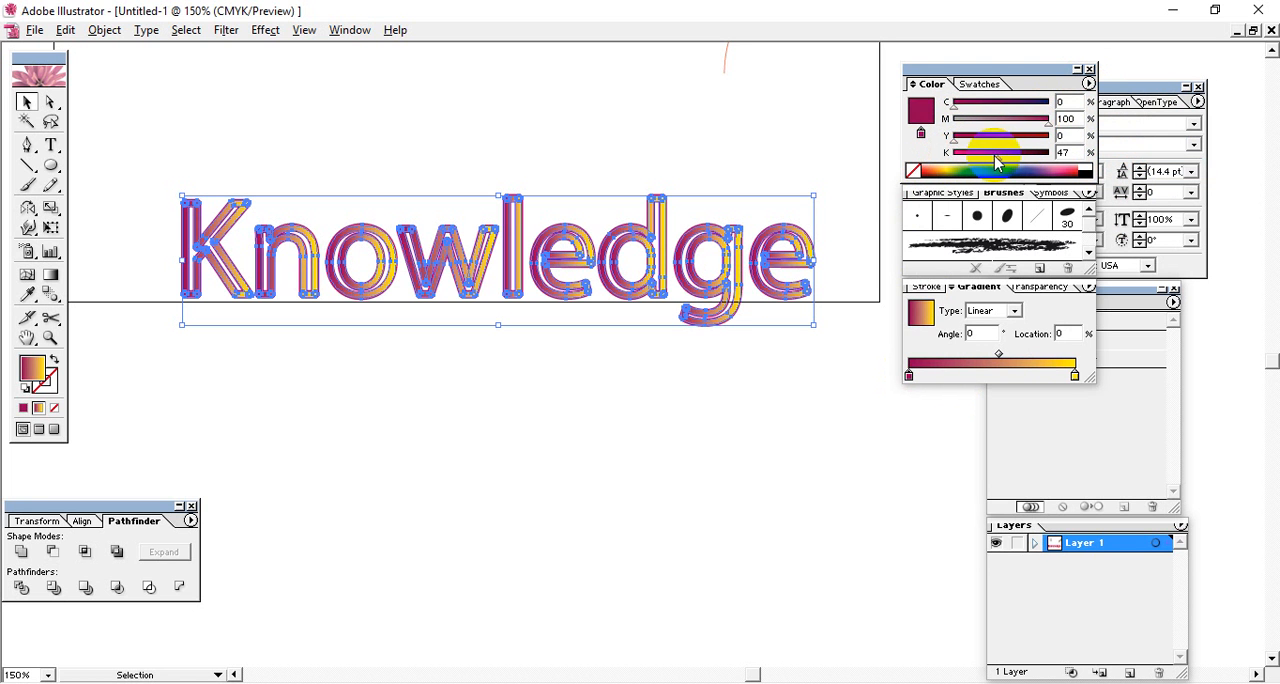
pyautogui.click(770, 368)
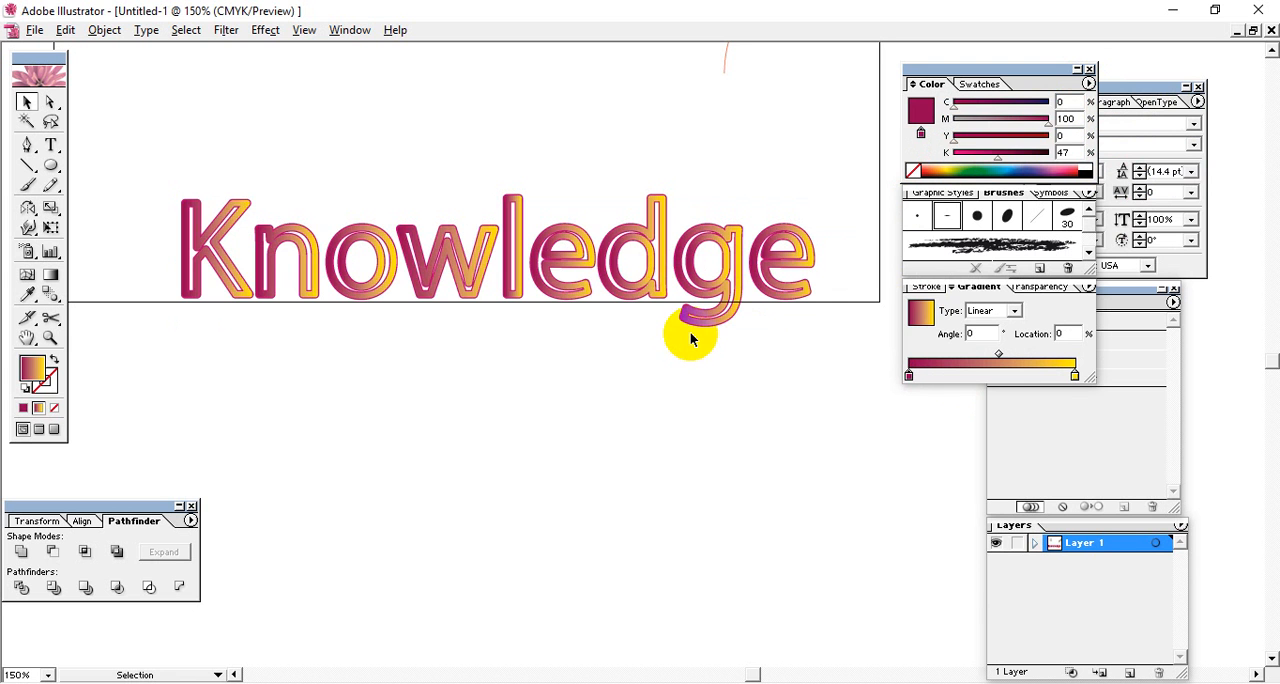
# Restore the black-to-white gradient lettering inside the outlines and fill it with solid blue at cyan 81.57% and yellow 9.41%.
pyautogui.click(690, 340)
pyautogui.click(585, 428)
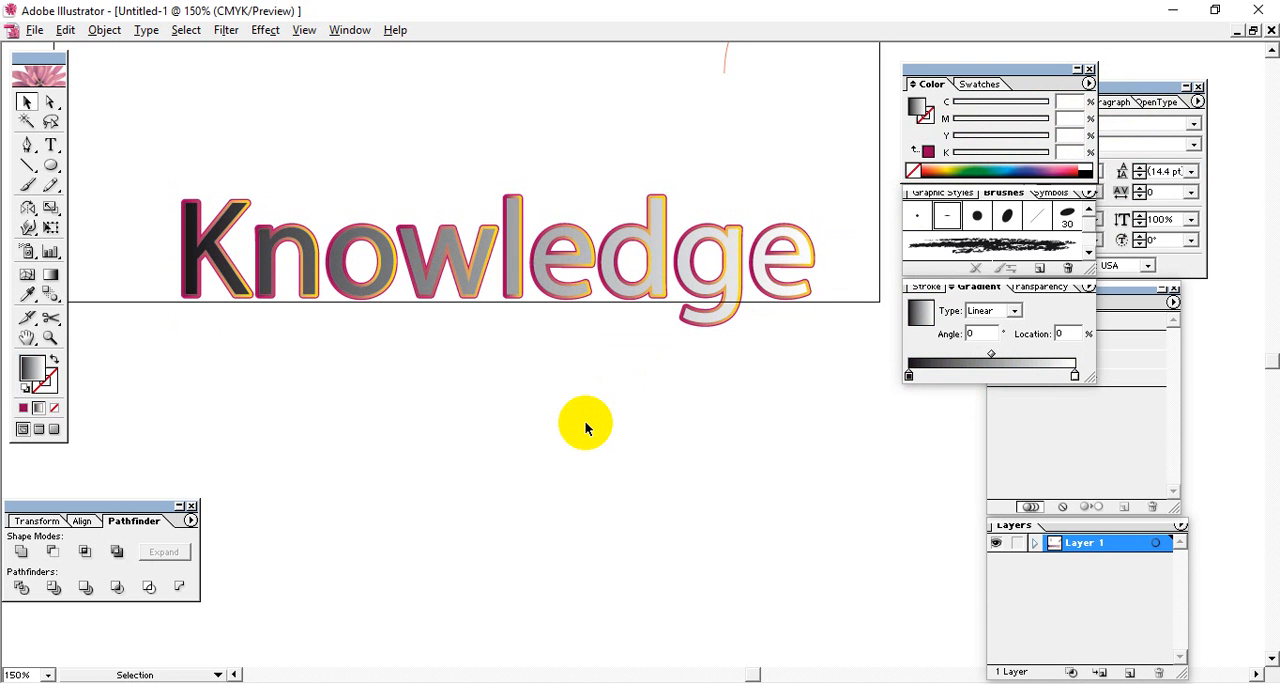
pyautogui.click(545, 264)
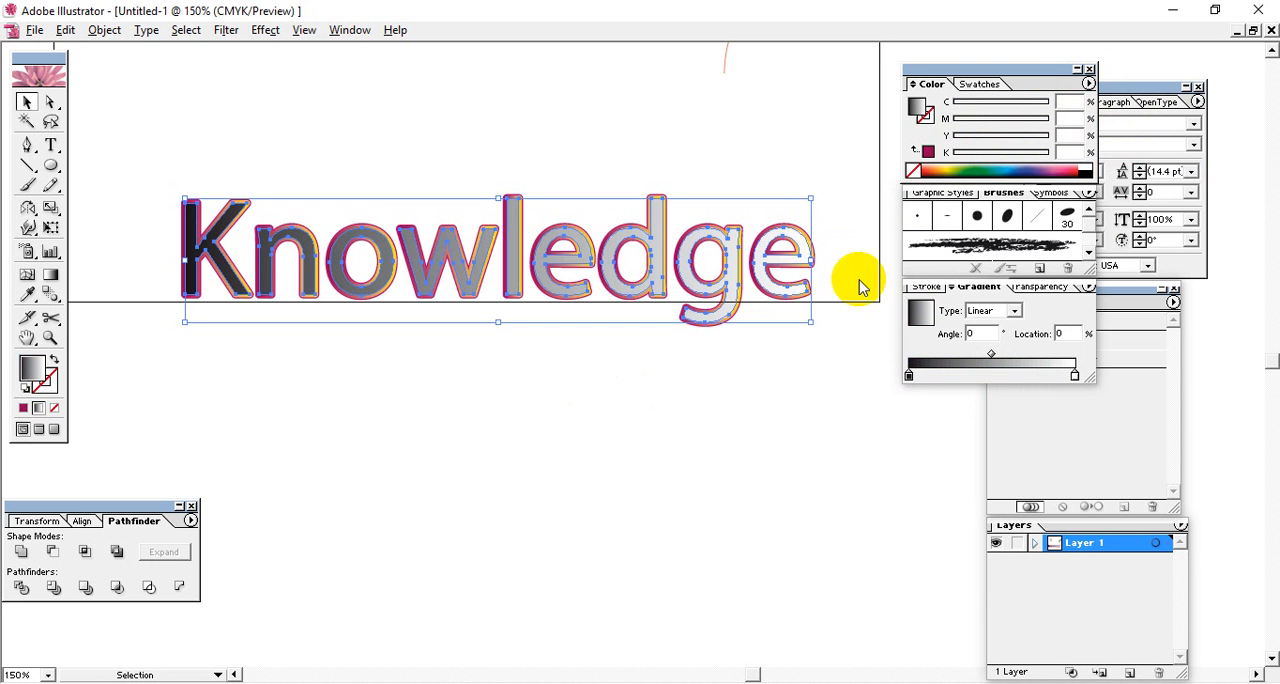
pyautogui.click(990, 166)
pyautogui.moveTo(1003, 160); pyautogui.dragTo(998, 165)
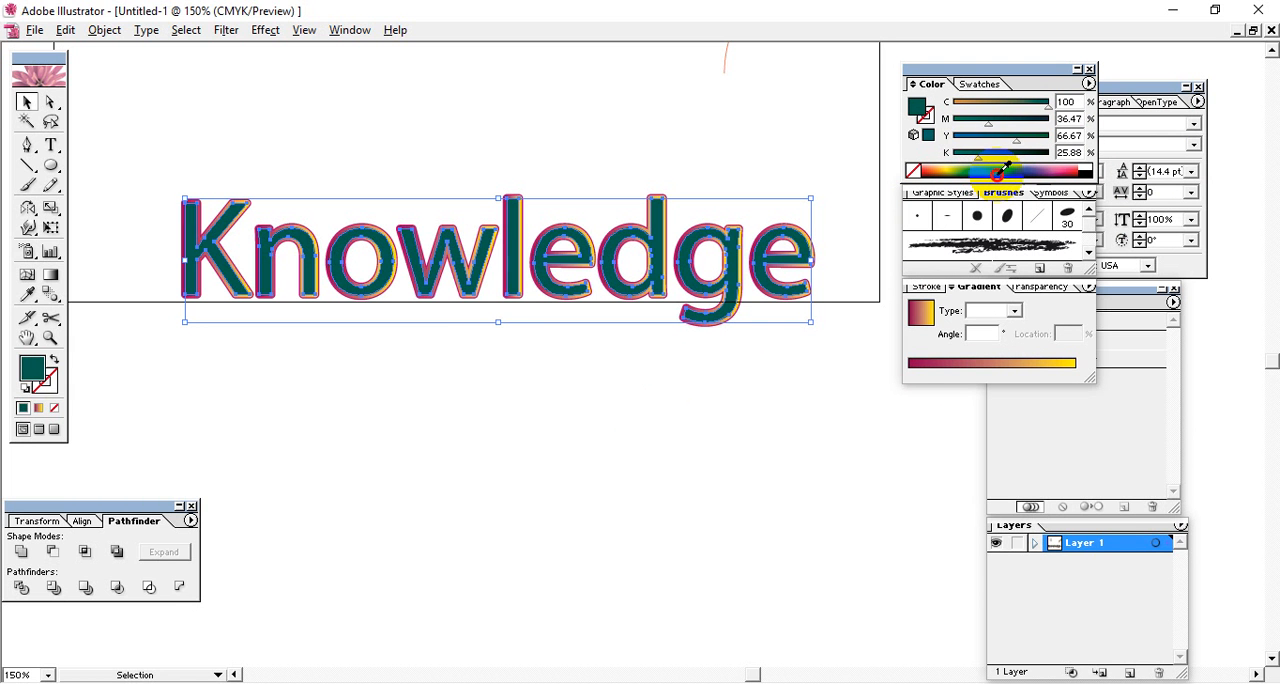
pyautogui.click(1008, 165)
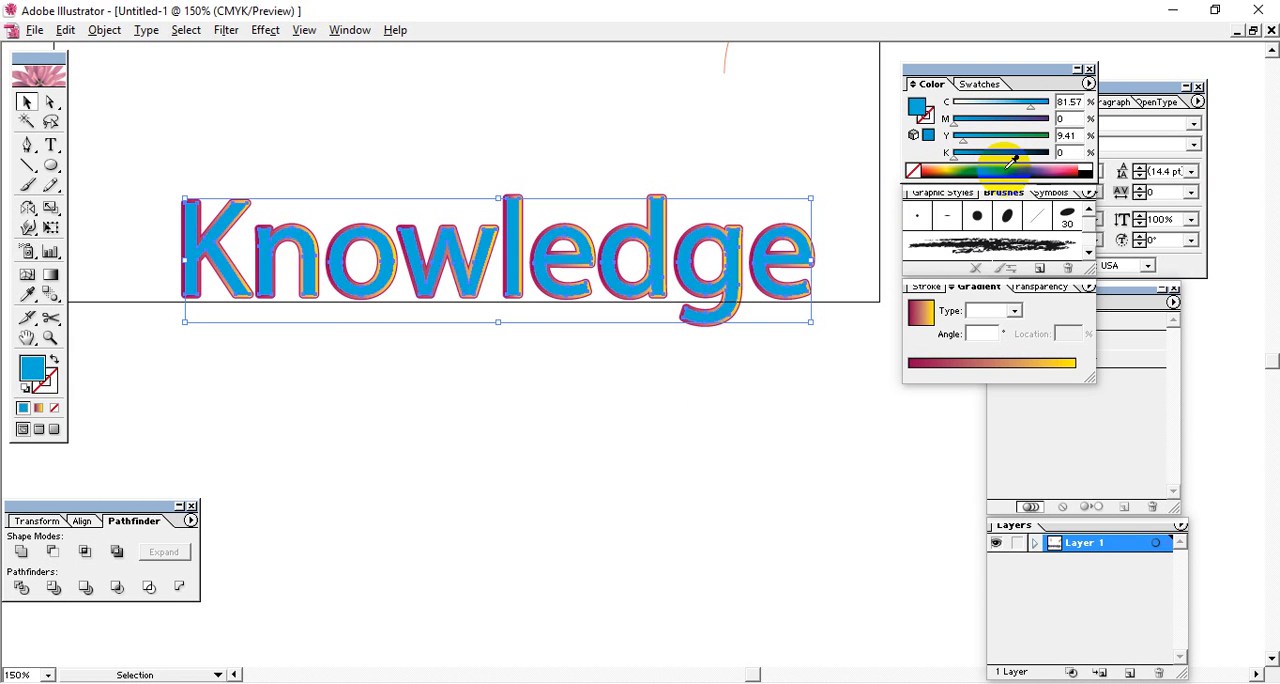
pyautogui.click(797, 456)
# Examine the blue fill, gradient outline and solid magenta outline around the final letters d, g and e at 600%.
pyautogui.moveTo(564, 423); pyautogui.dragTo(577, 521)
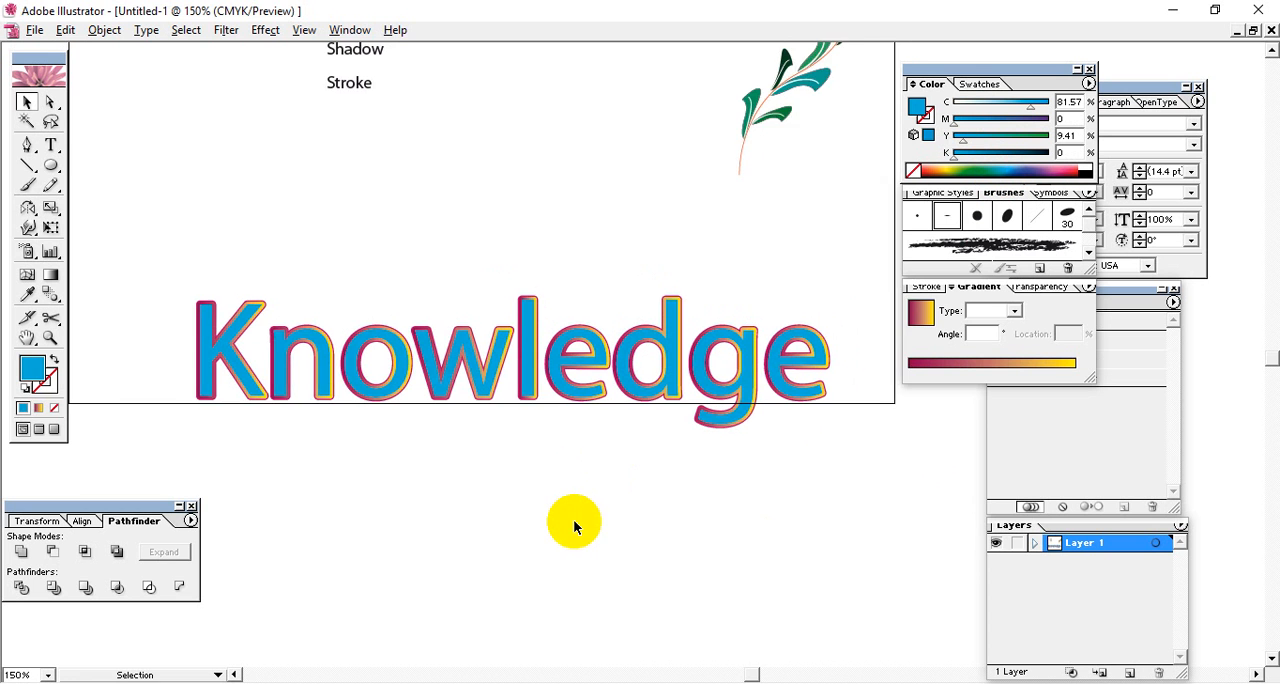
pyautogui.hotkey('ctrl', '+')
pyautogui.hotkey('ctrl', '+')
pyautogui.hotkey('ctrl', '+')
pyautogui.hotkey('ctrl', '+')
pyautogui.press('space')
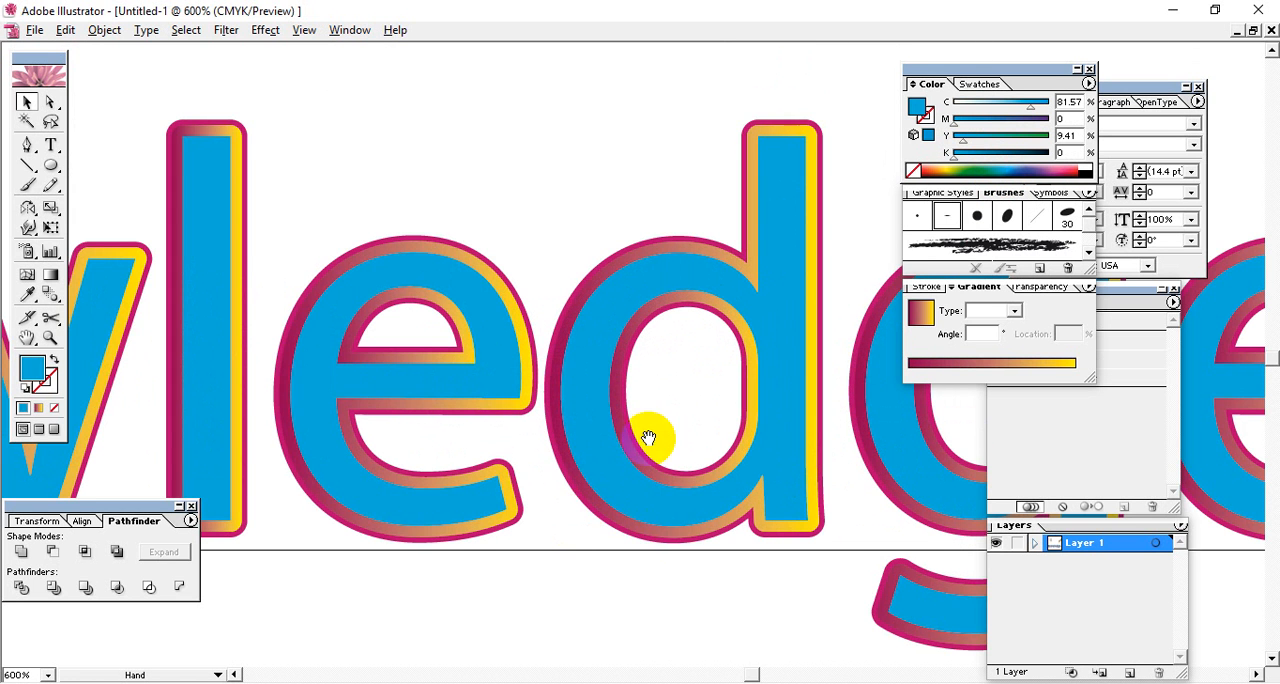
pyautogui.moveTo(716, 403); pyautogui.dragTo(508, 357)
pyautogui.moveTo(677, 414); pyautogui.dragTo(648, 383)
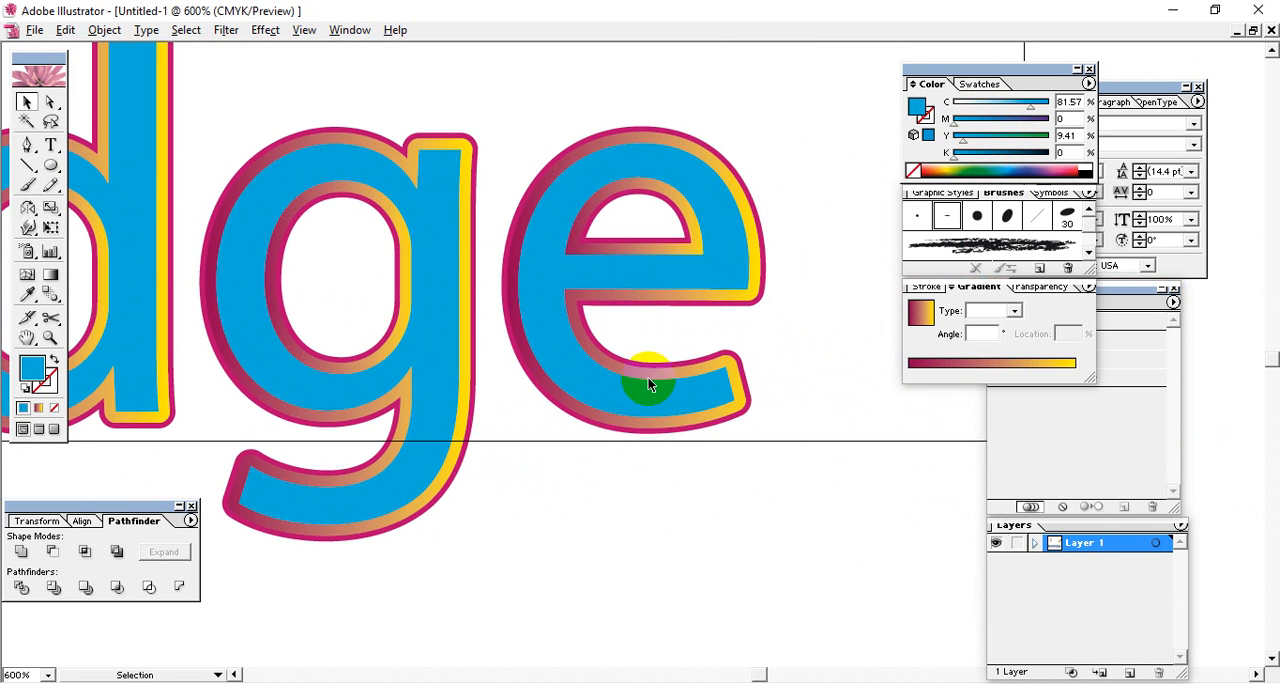
pyautogui.click(758, 270)
pyautogui.click(795, 358)
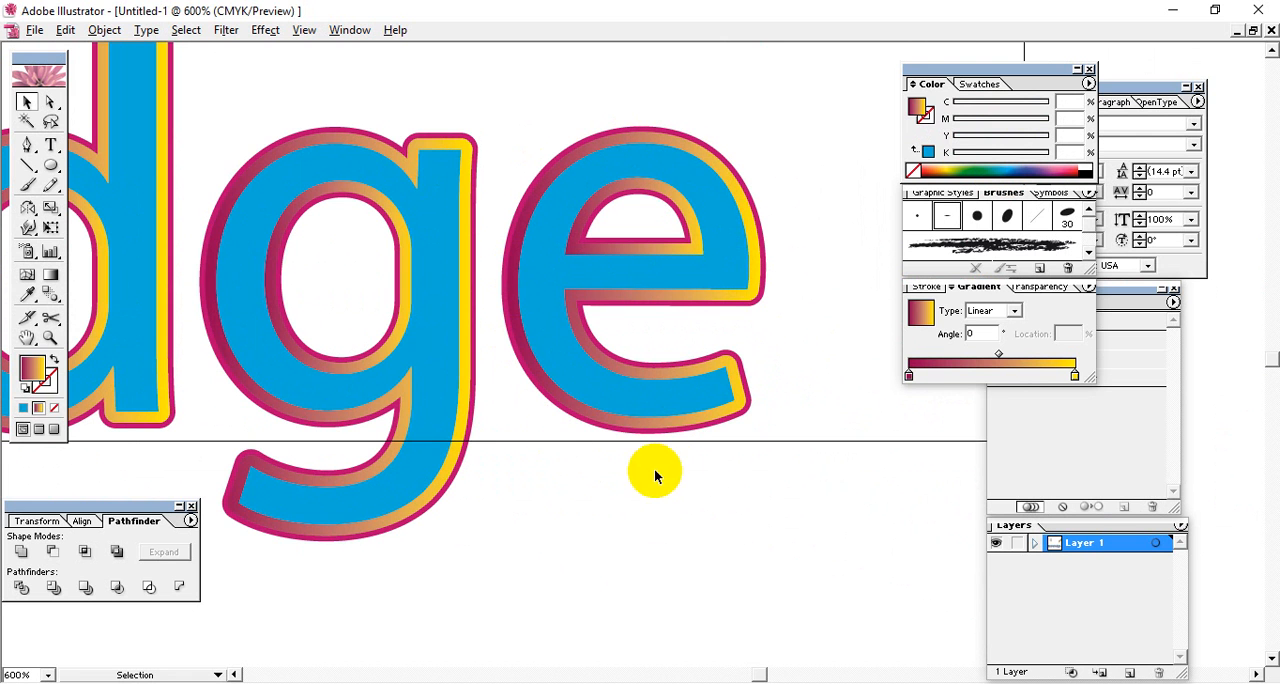
pyautogui.click(602, 415)
pyautogui.click(812, 490)
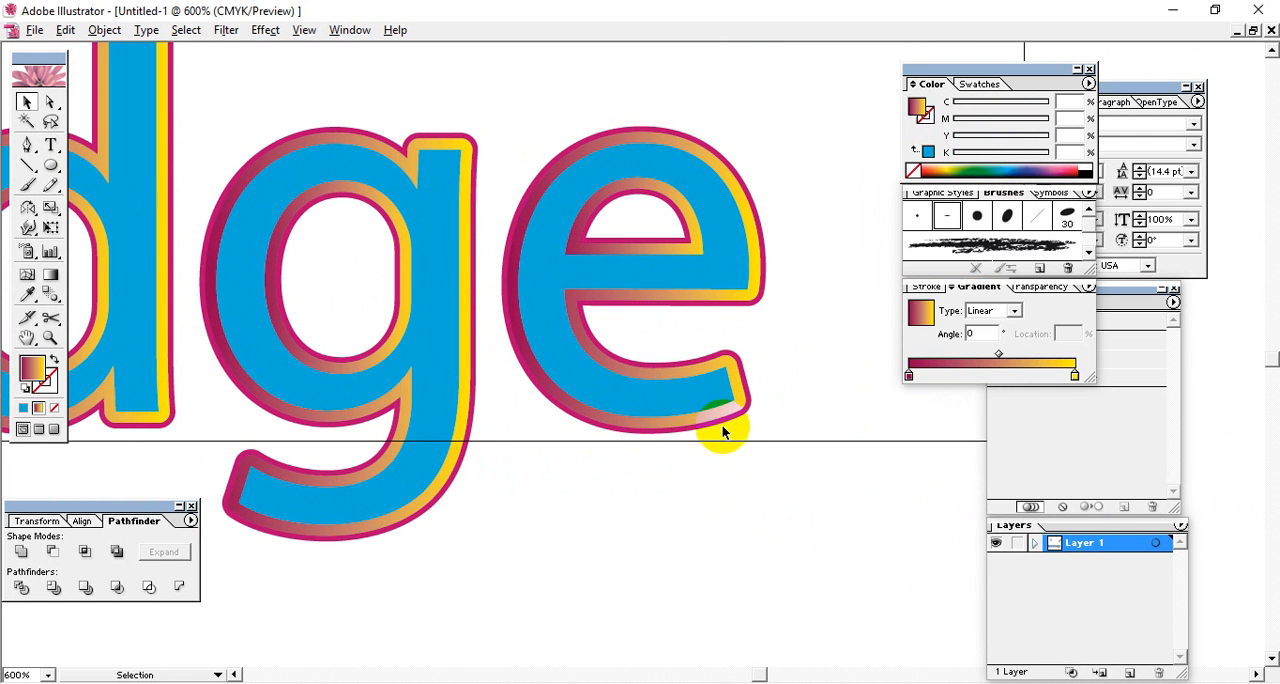
# Select the blue lettering together with the gradient outline lettering and hide both.
pyautogui.click(689, 416)
pyautogui.keyDown('shift'); pyautogui.click(733, 414); pyautogui.keyUp('shift')
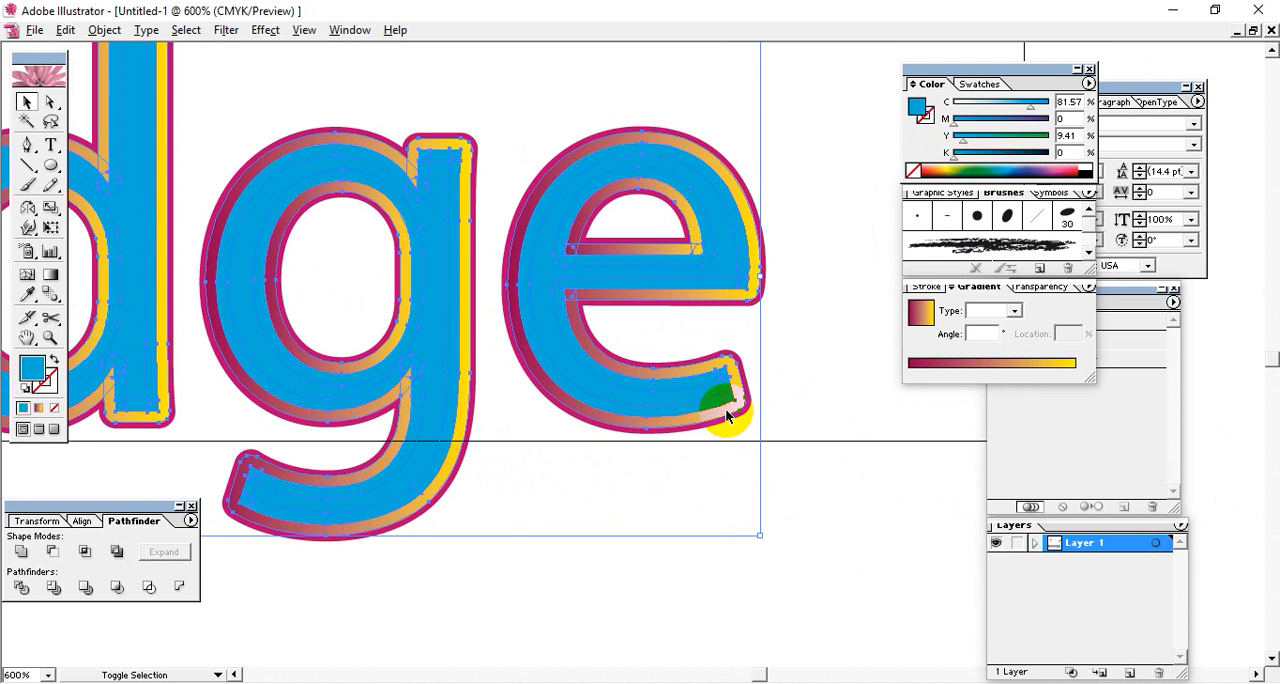
pyautogui.hotkey('ctrl', '3')
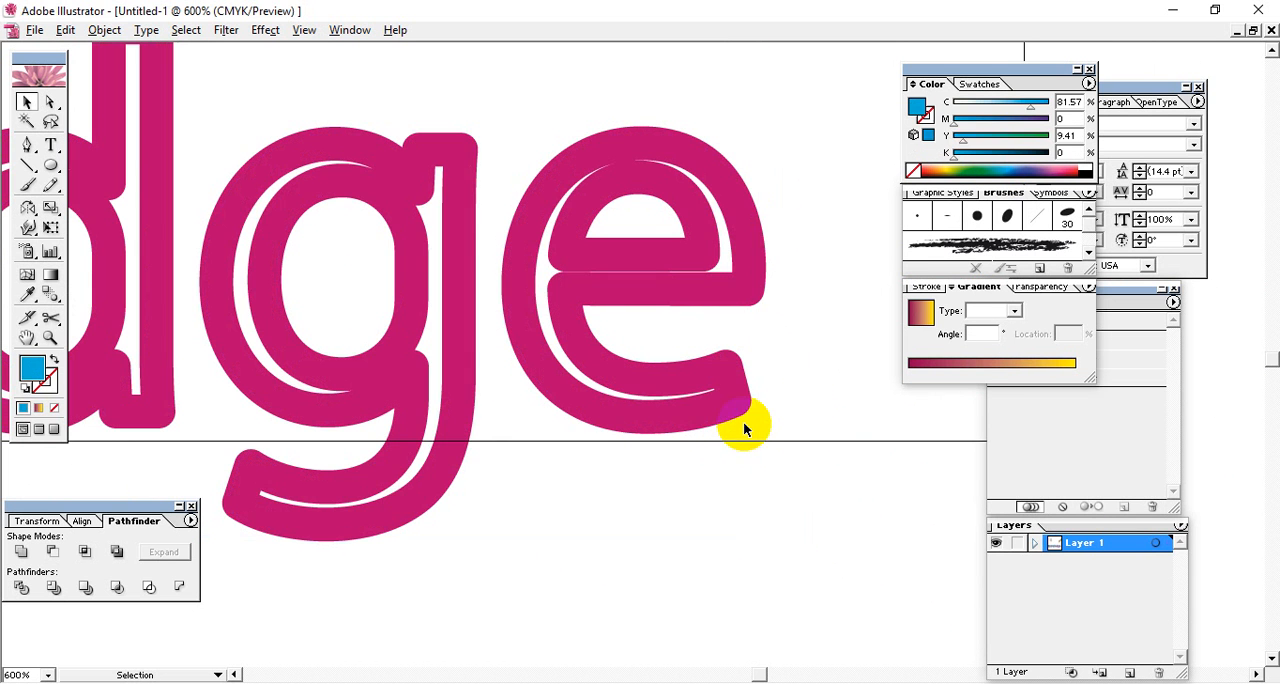
# Select the remaining magenta outline lettering and expand its fill and stroke.
pyautogui.hotkey('ctrl', 'a')
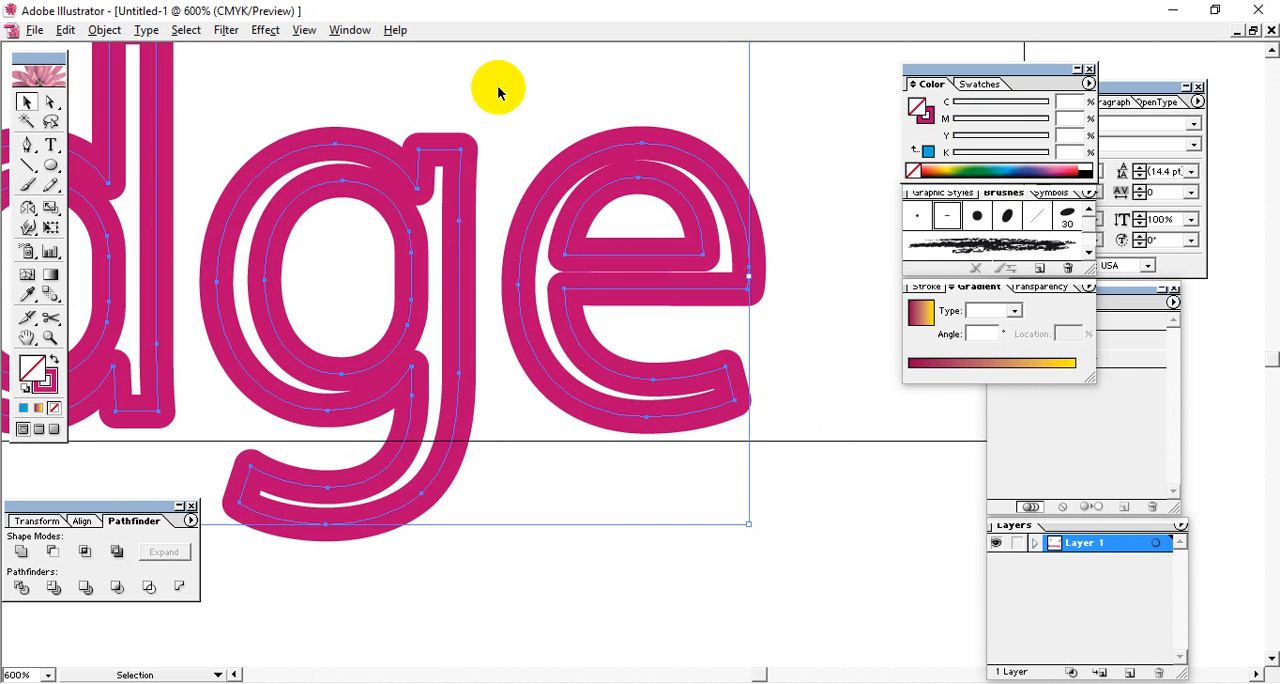
pyautogui.click(76, 34)
pyautogui.moveTo(105, 30)
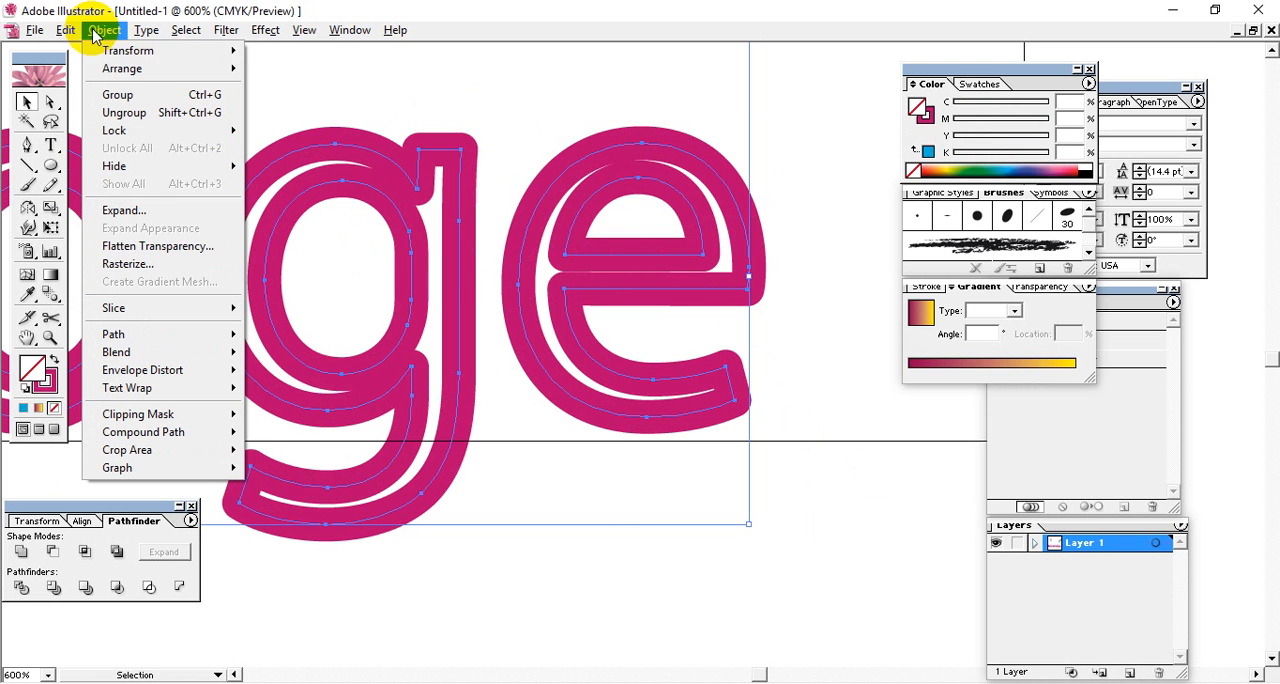
pyautogui.click(145, 212)
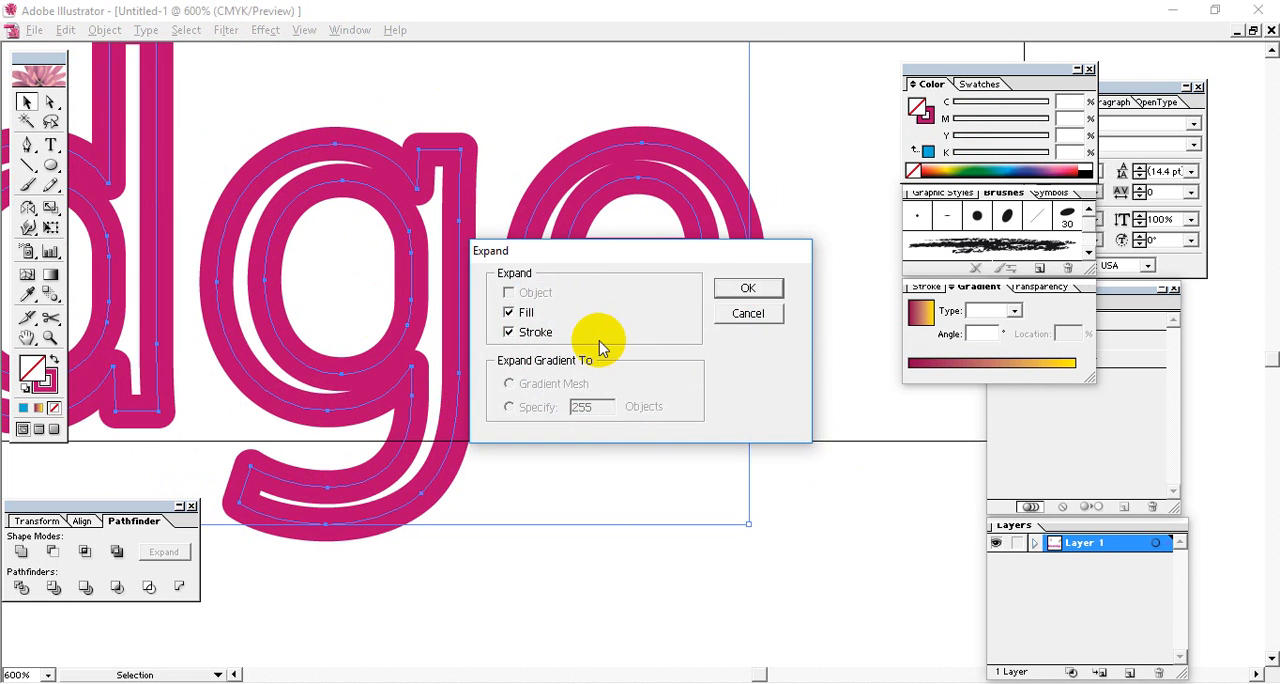
pyautogui.click(730, 286)
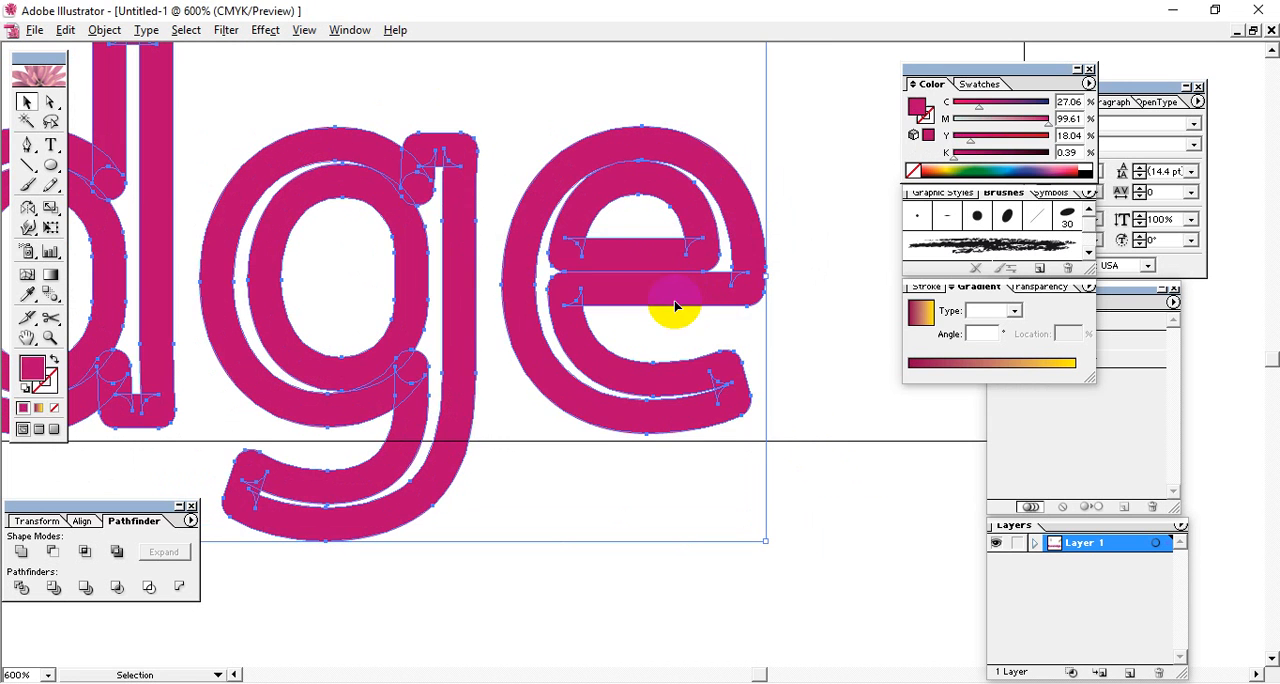
# Fill the expanded outline with a linear gradient reversed to run from yellow to dark magenta at 100%, and show the hidden lettering.
pyautogui.click(1048, 366)
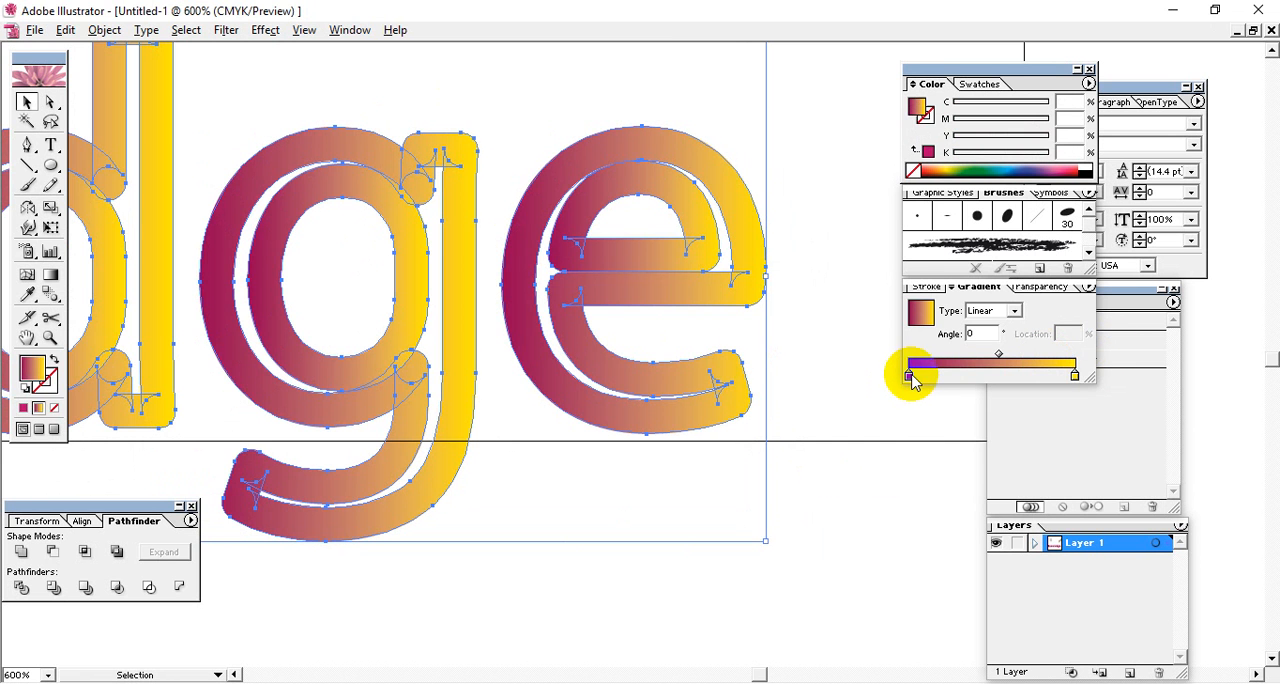
pyautogui.moveTo(910, 376); pyautogui.dragTo(814, 371)
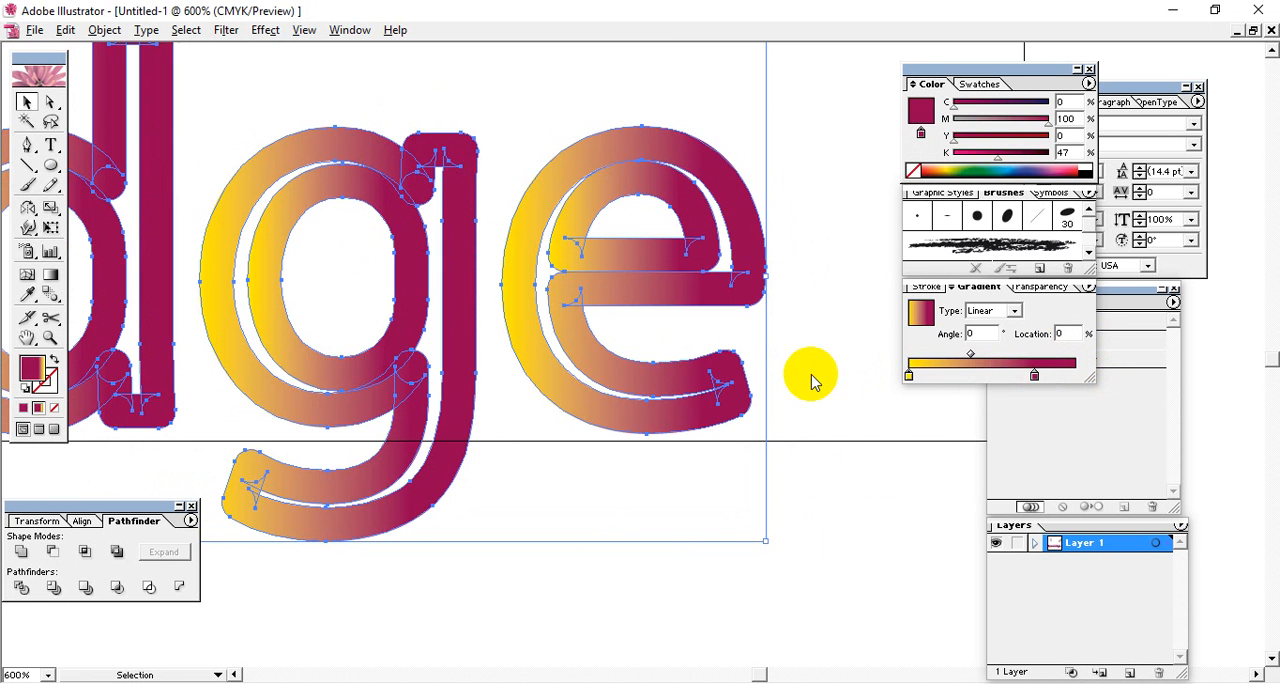
pyautogui.moveTo(1034, 377); pyautogui.dragTo(1080, 368)
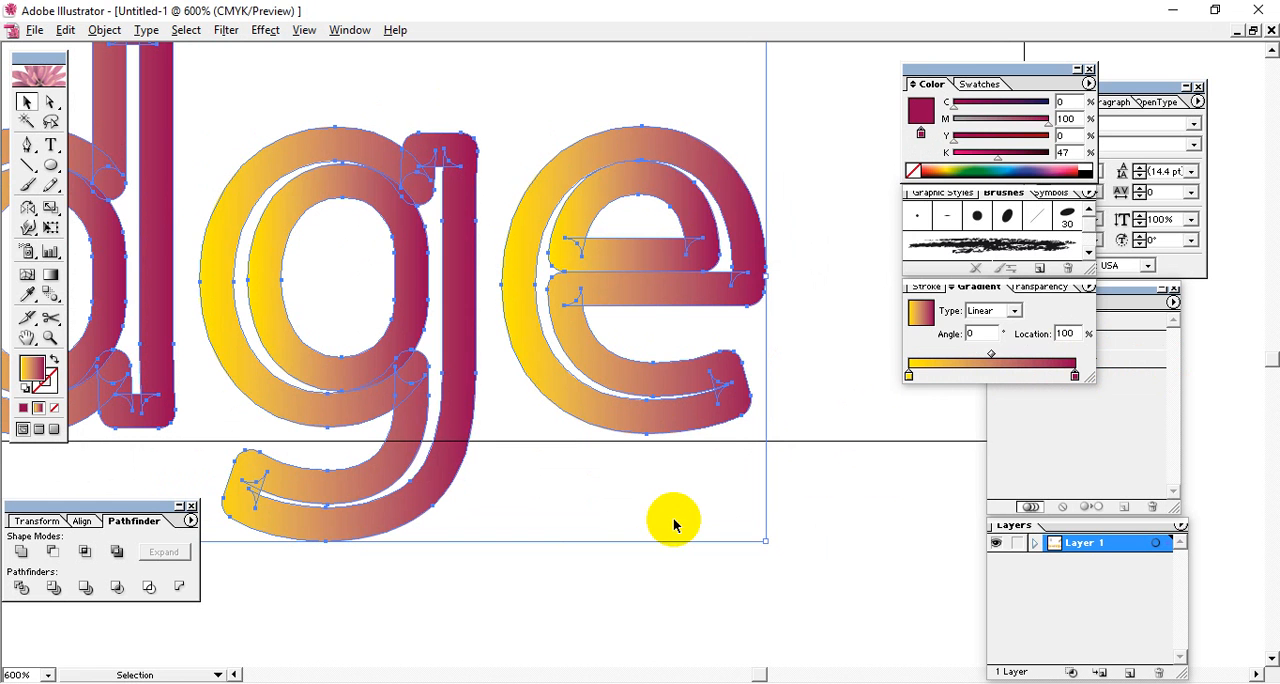
pyautogui.click(675, 519)
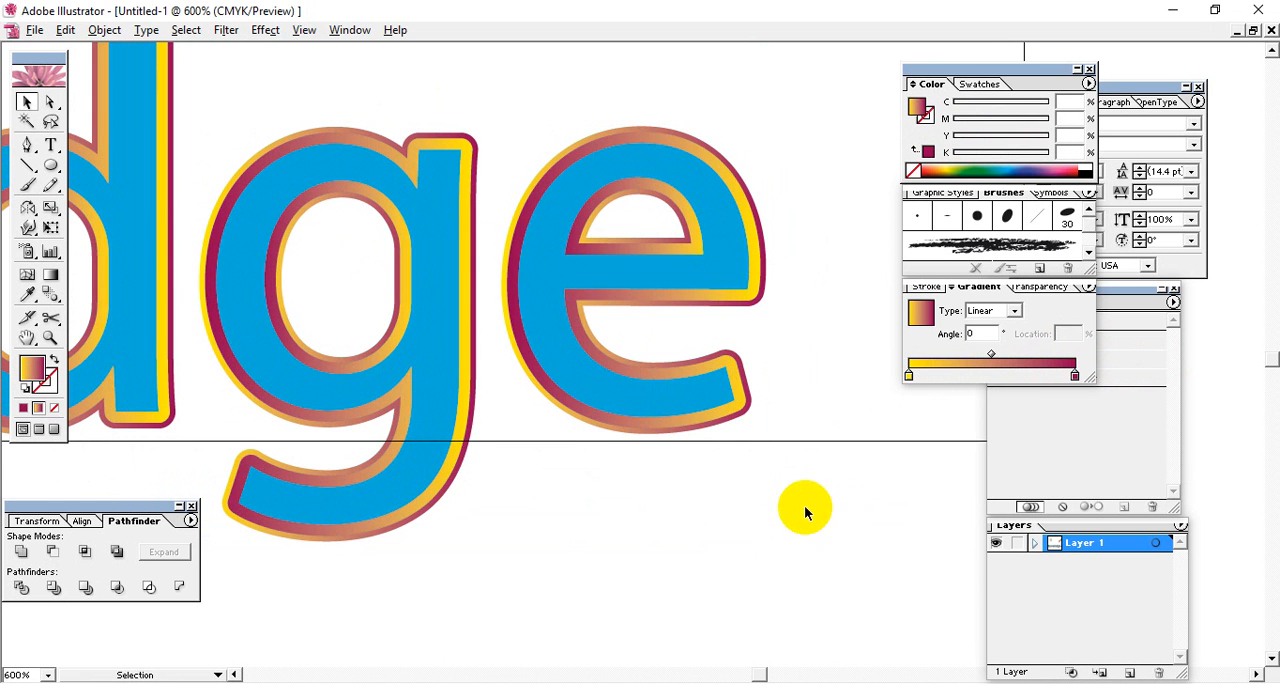
# Examine the opposing gradient outlines back along the letters from the final e, and view the whole word at 150%.
pyautogui.moveTo(420, 402); pyautogui.dragTo(765, 450)
pyautogui.moveTo(548, 420); pyautogui.dragTo(832, 456)
pyautogui.moveTo(612, 432); pyautogui.dragTo(880, 429)
pyautogui.moveTo(565, 447); pyautogui.dragTo(818, 444)
pyautogui.hotkey('ctrl', '-')
pyautogui.hotkey('ctrl', '-')
pyautogui.hotkey('ctrl', '-')
pyautogui.hotkey('ctrl', '-')
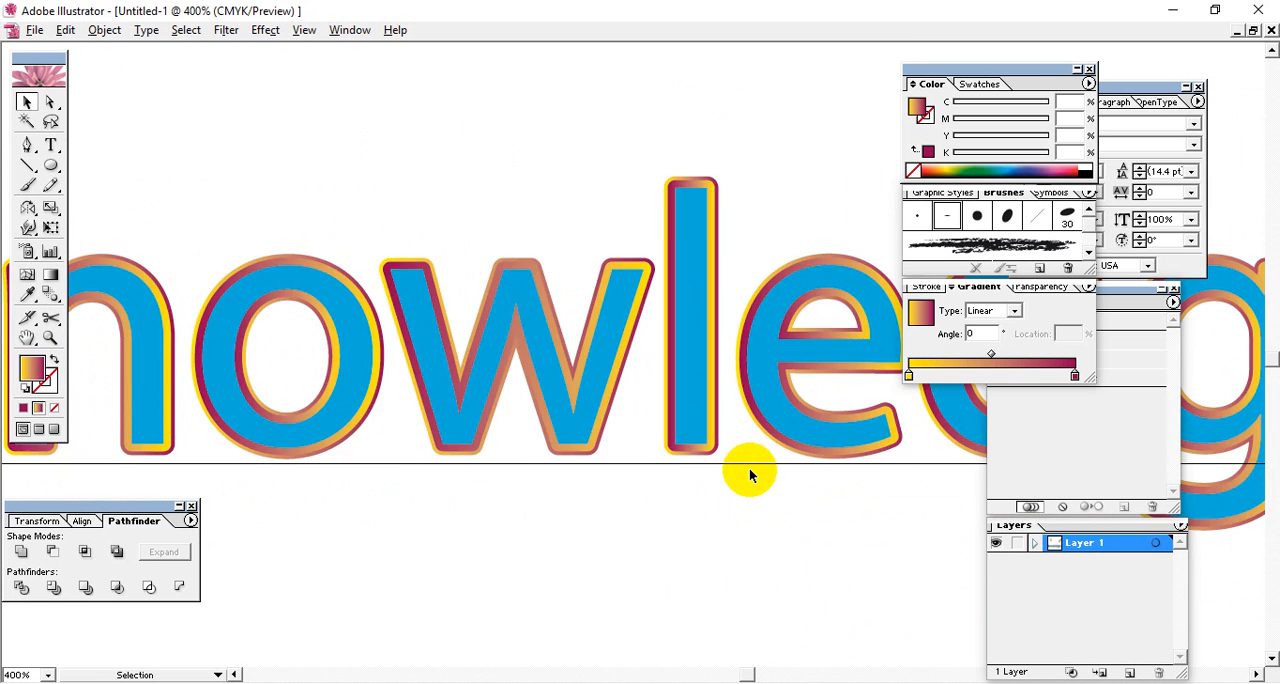
pyautogui.moveTo(817, 463); pyautogui.dragTo(659, 332)
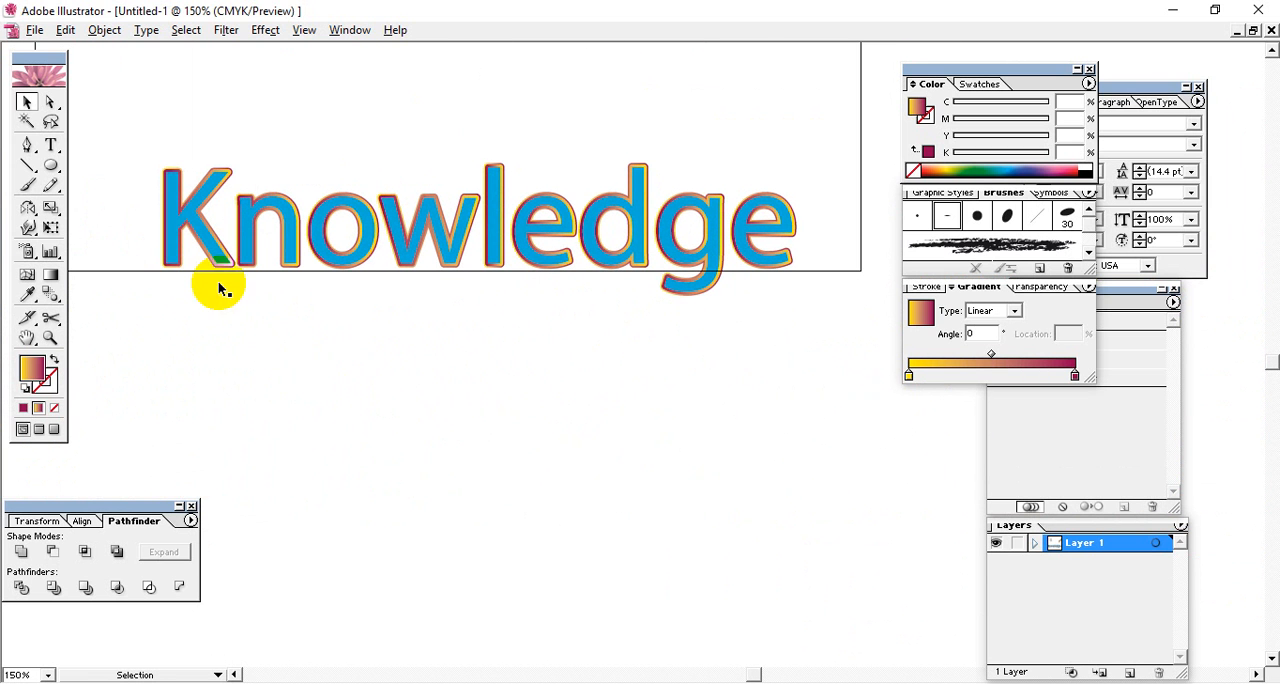
pyautogui.moveTo(135, 142); pyautogui.dragTo(790, 394)
pyautogui.click(580, 391)
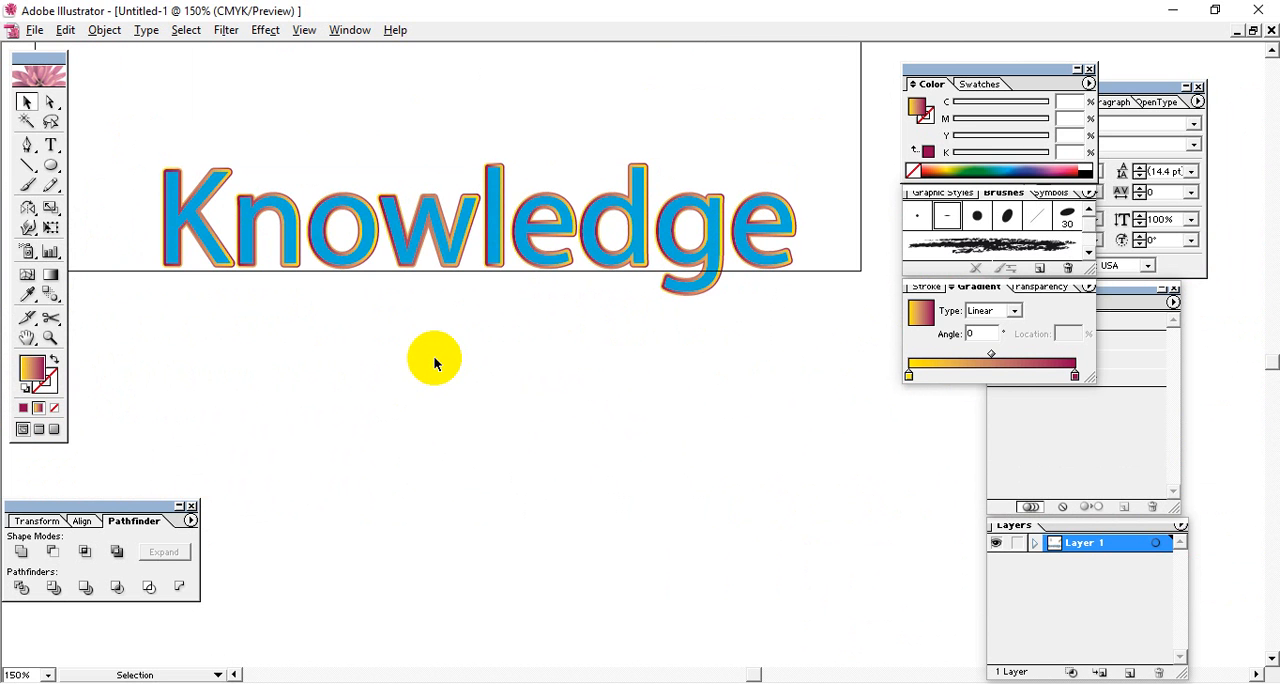
# Examine the layered gradient outlines around the last four letters, edge, at 400%.
pyautogui.hotkey('ctrl', '=')
pyautogui.hotkey('ctrl', '=')
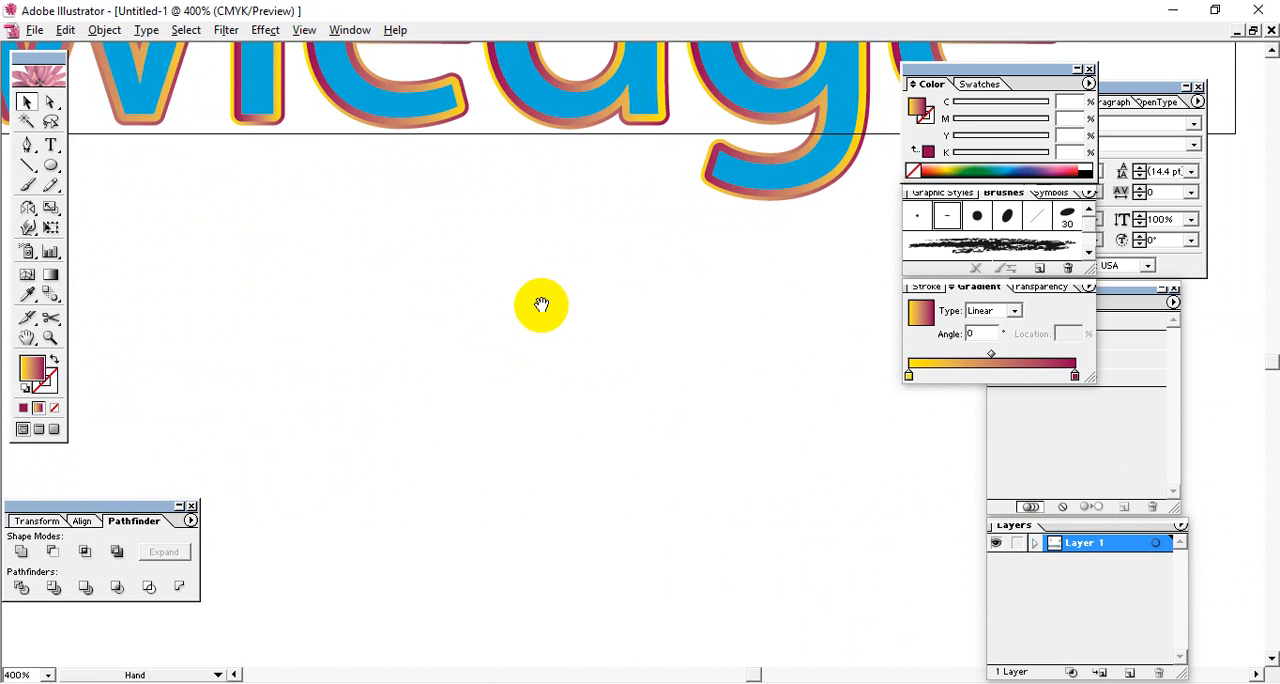
pyautogui.moveTo(543, 306); pyautogui.dragTo(266, 470)
pyautogui.moveTo(446, 423); pyautogui.dragTo(505, 470)
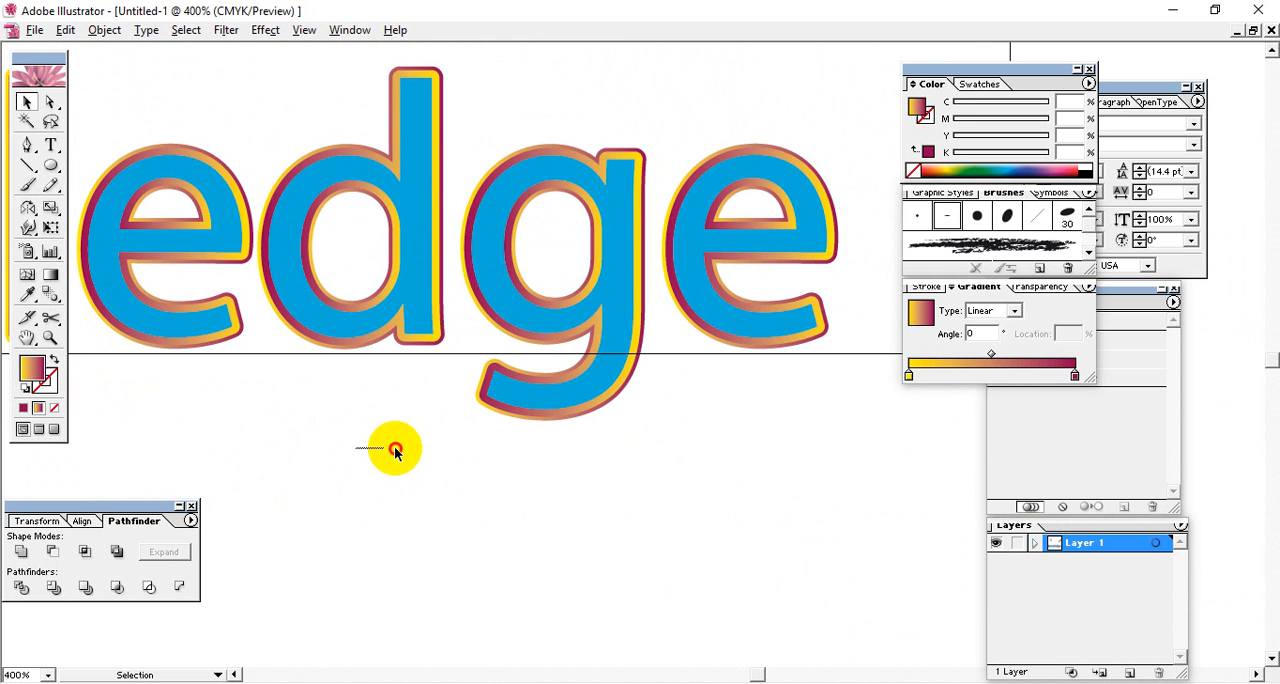
pyautogui.moveTo(395, 448); pyautogui.dragTo(503, 461)
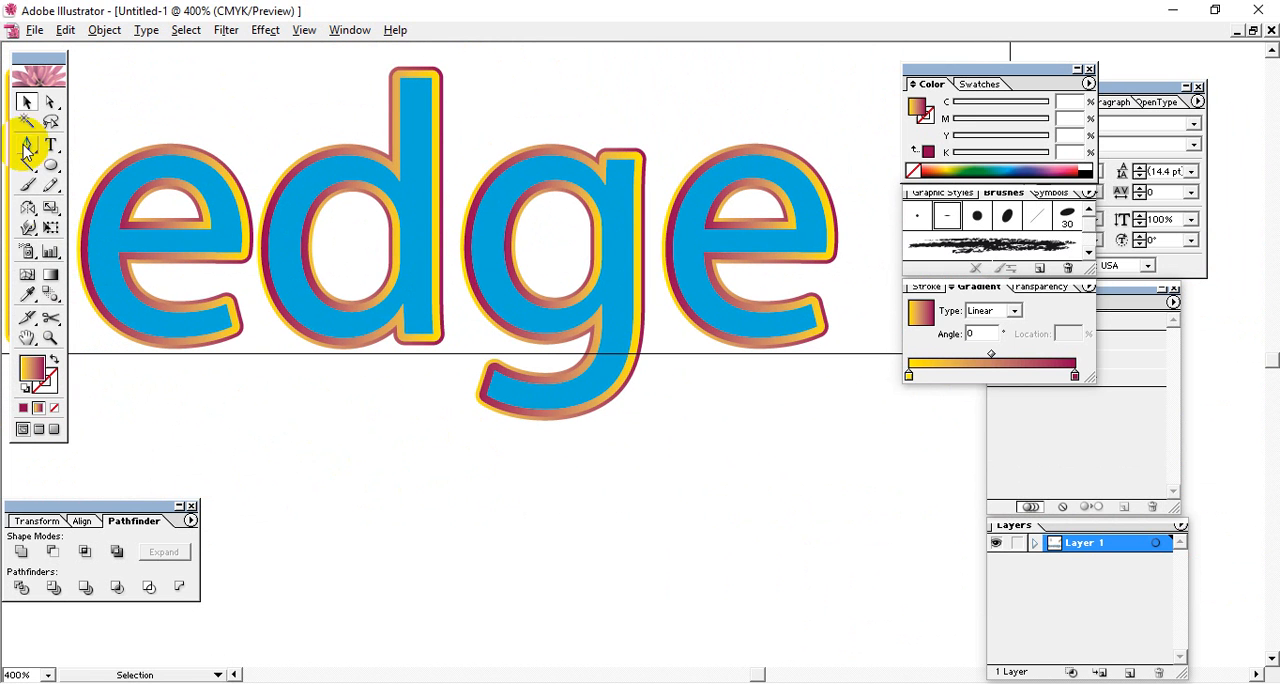
pyautogui.moveTo(373, 449); pyautogui.dragTo(700, 425)
pyautogui.moveTo(367, 378); pyautogui.dragTo(514, 406)
pyautogui.moveTo(250, 367); pyautogui.dragTo(418, 410)
pyautogui.moveTo(357, 349); pyautogui.dragTo(476, 411)
pyautogui.moveTo(800, 448); pyautogui.dragTo(310, 290)
pyautogui.moveTo(654, 354); pyautogui.dragTo(258, 265)
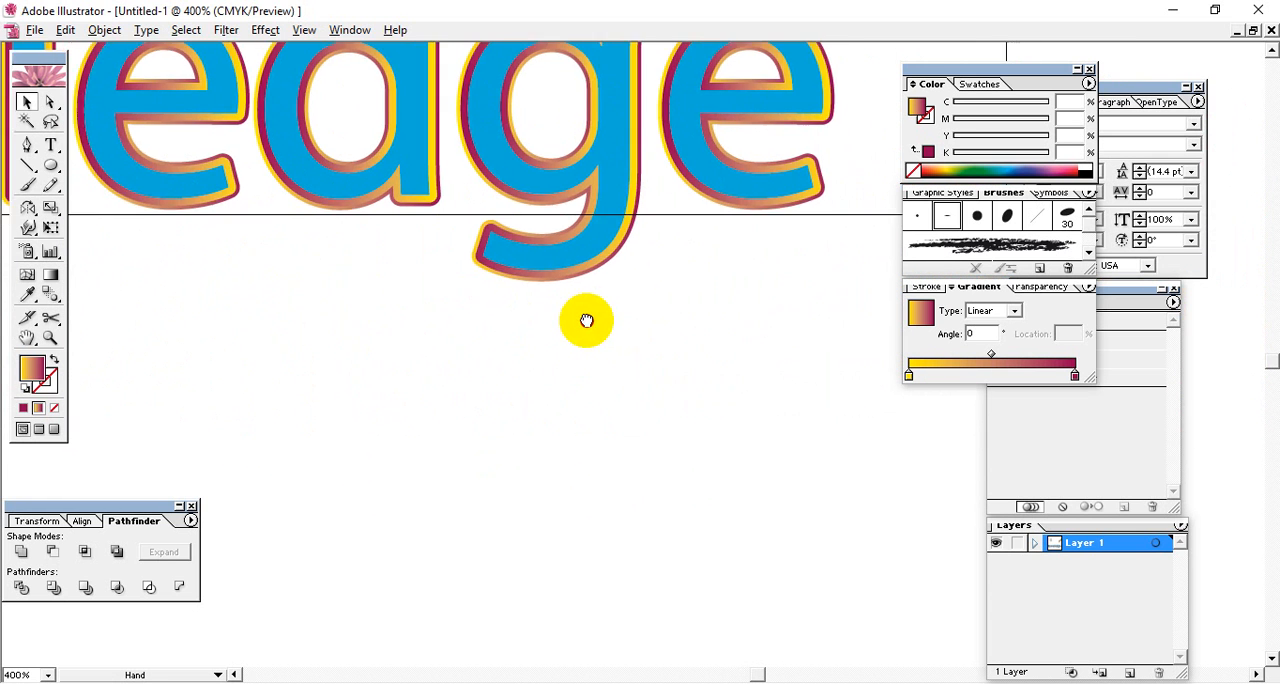
pyautogui.moveTo(586, 320); pyautogui.dragTo(623, 249)
pyautogui.click(526, 312)
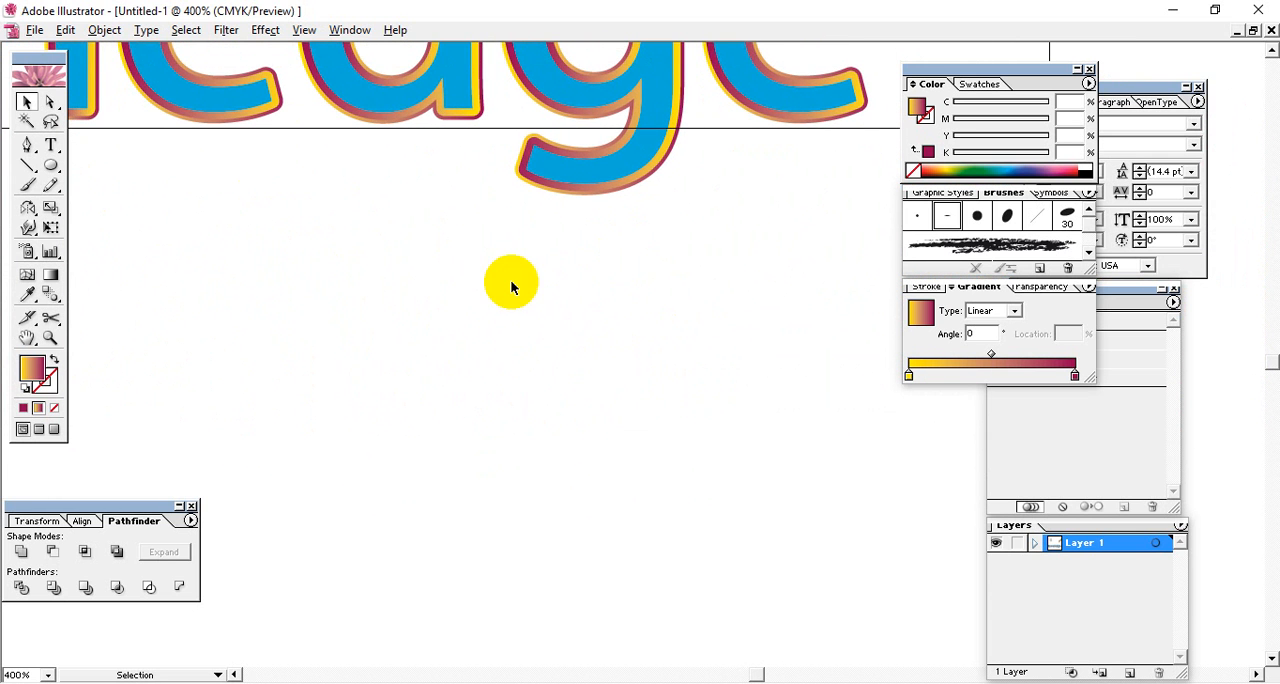
# Inspect the outlines across the rest of the word at 400%, and return to the full lettering at 150%.
pyautogui.moveTo(370, 226); pyautogui.dragTo(692, 604)
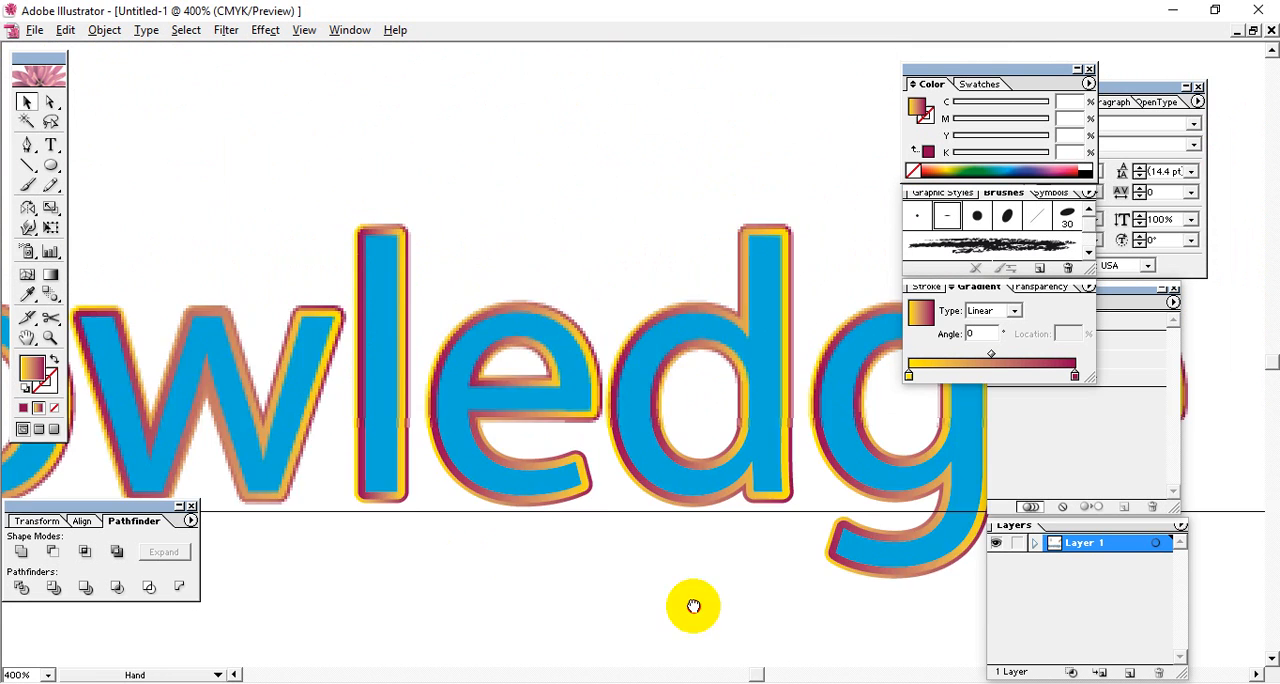
pyautogui.moveTo(275, 290); pyautogui.dragTo(530, 418)
pyautogui.moveTo(256, 168); pyautogui.dragTo(750, 462)
pyautogui.moveTo(374, 244); pyautogui.dragTo(668, 396)
pyautogui.moveTo(692, 388); pyautogui.dragTo(374, 409)
pyautogui.moveTo(727, 344)
pyautogui.mouseDown()
pyautogui.moveTo(418, 341)
pyautogui.moveTo(384, 320)
pyautogui.mouseUp()
pyautogui.moveTo(689, 439); pyautogui.dragTo(227, 174)
pyautogui.moveTo(709, 595); pyautogui.dragTo(437, 209)
pyautogui.moveTo(577, 303); pyautogui.dragTo(441, 339)
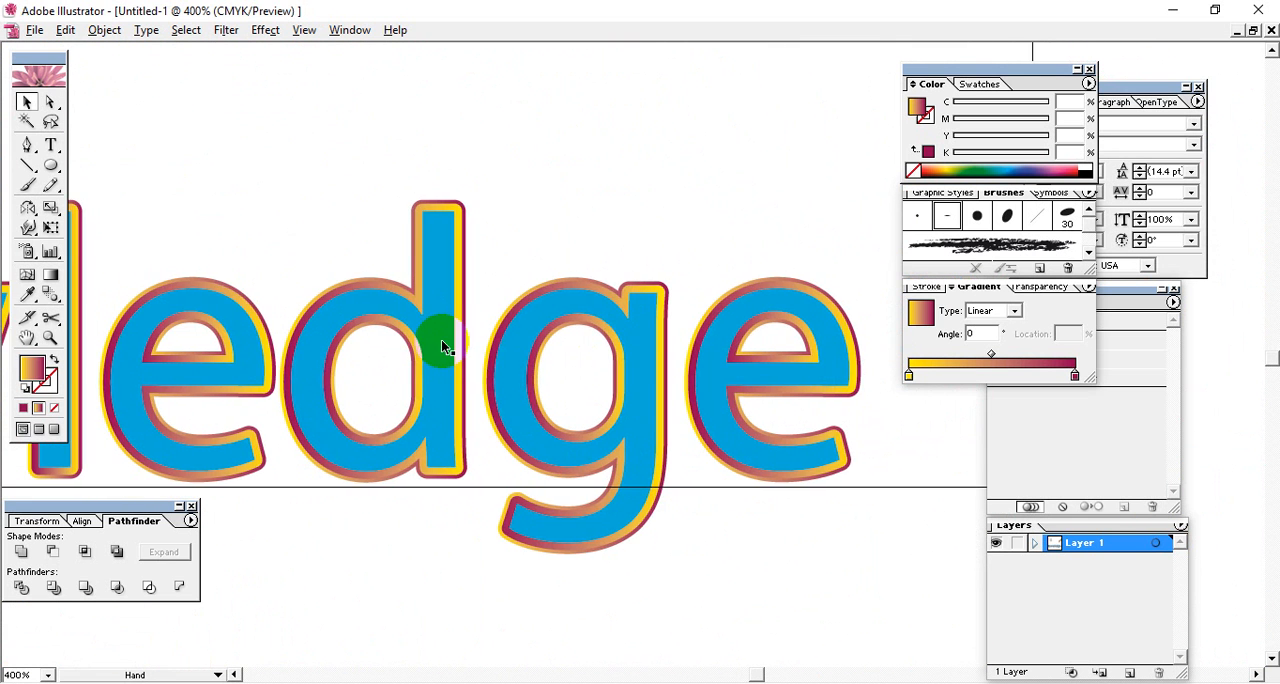
pyautogui.hotkey('ctrl', '-')
pyautogui.hotkey('ctrl', '-')
pyautogui.hotkey('ctrl', '-')
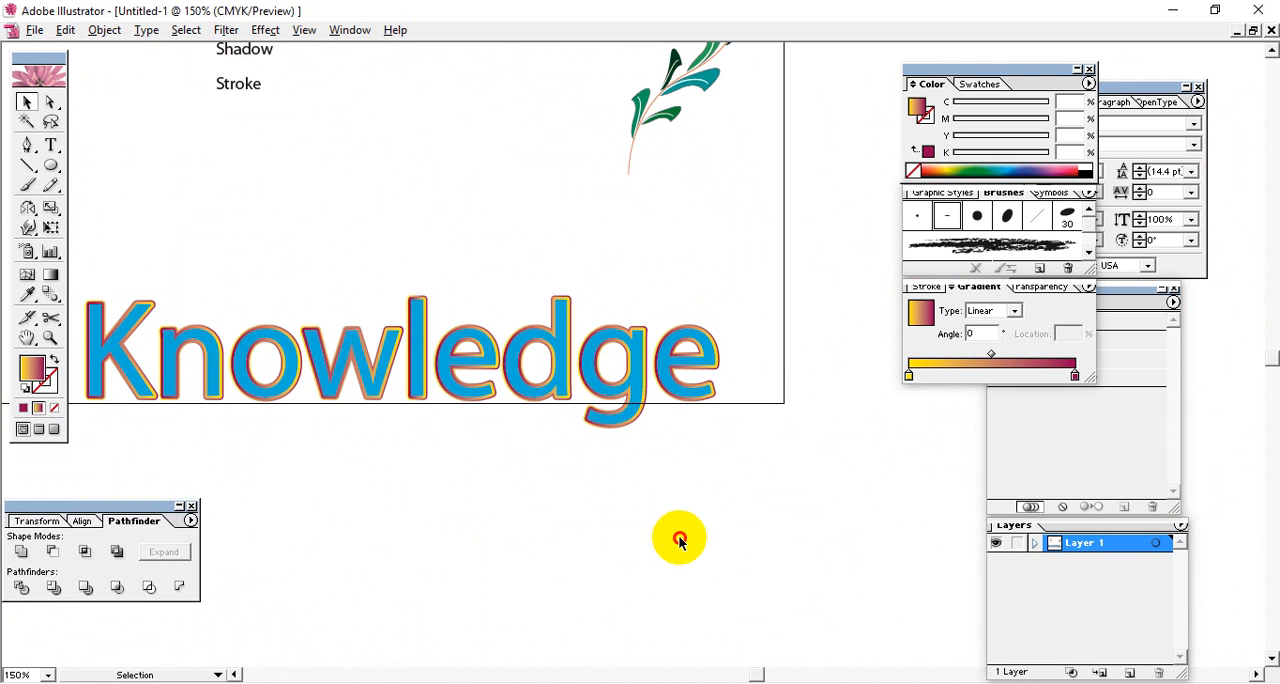
# Move the Brush label aside, and place the Shadow text above the leaf artwork, enlarged to about 112 pt.
pyautogui.moveTo(288, 163)
pyautogui.mouseDown()
pyautogui.moveTo(294, 243)
pyautogui.moveTo(254, 376)
pyautogui.mouseUp()
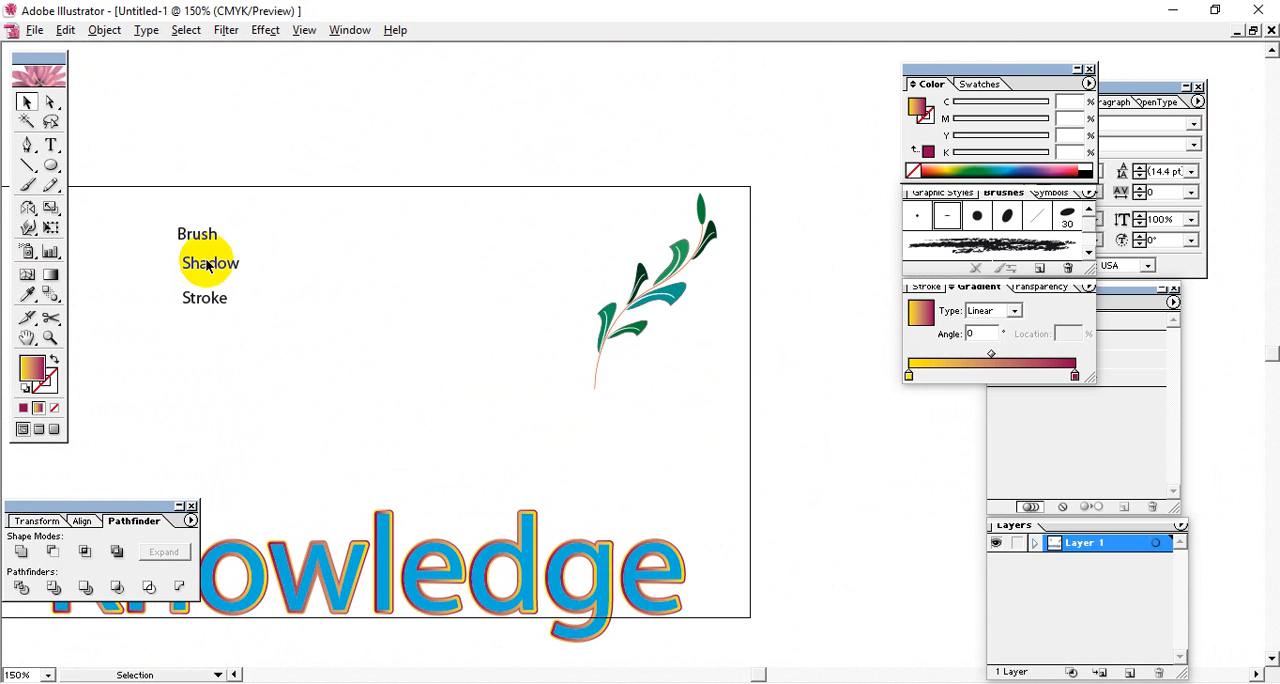
pyautogui.moveTo(201, 236); pyautogui.dragTo(272, 210)
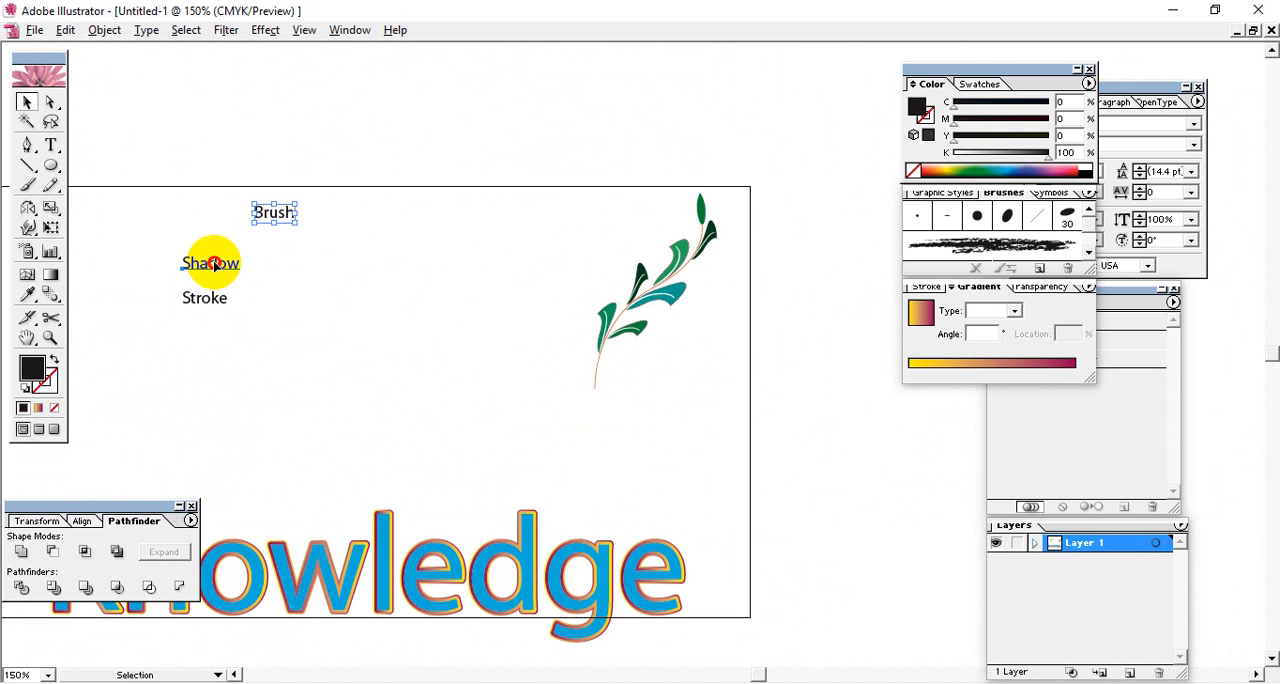
pyautogui.moveTo(211, 264)
pyautogui.mouseDown()
pyautogui.moveTo(381, 372)
pyautogui.moveTo(667, 224)
pyautogui.mouseUp()
pyautogui.moveTo(480, 330); pyautogui.dragTo(578, 160)
pyautogui.moveTo(586, 224); pyautogui.dragTo(352, 373)
pyautogui.moveTo(536, 248); pyautogui.dragTo(670, 207)
pyautogui.moveTo(500, 286); pyautogui.dragTo(572, 226)
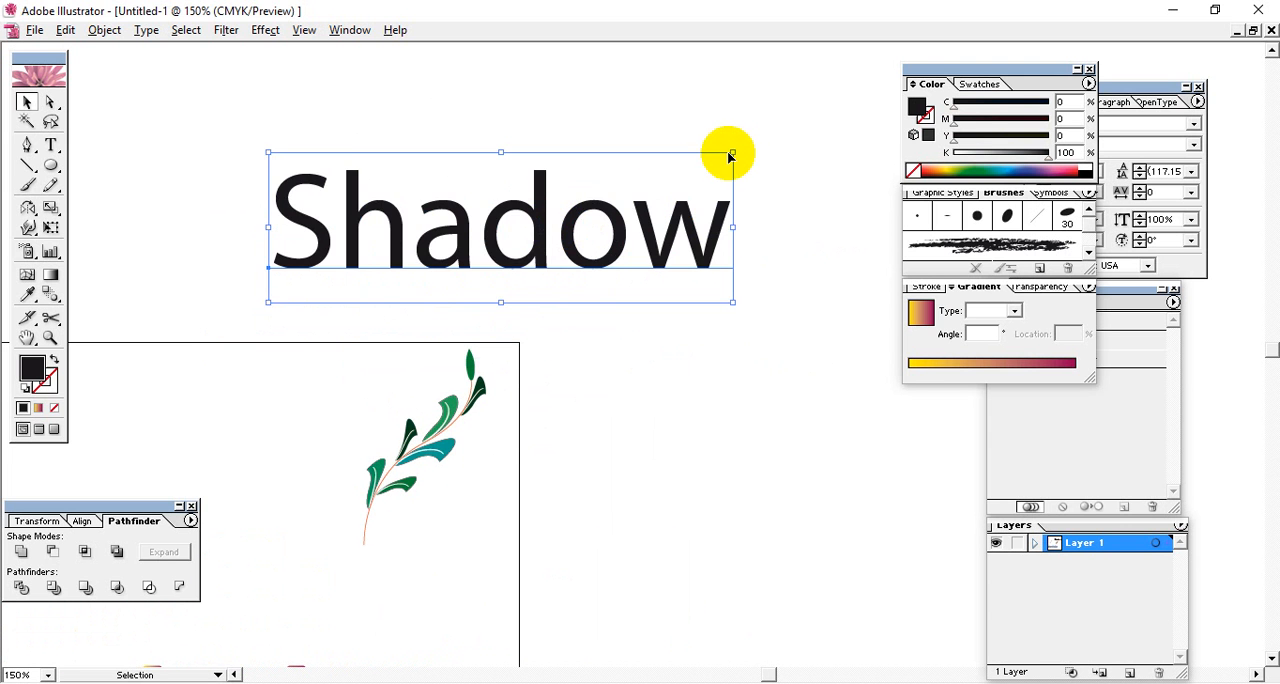
pyautogui.moveTo(733, 152); pyautogui.dragTo(792, 130)
# Fill the Shadow text with red (M 92.55%, Y 81.57%), convert it to uppercase, and reposition it on the blank canvas.
pyautogui.click(918, 171)
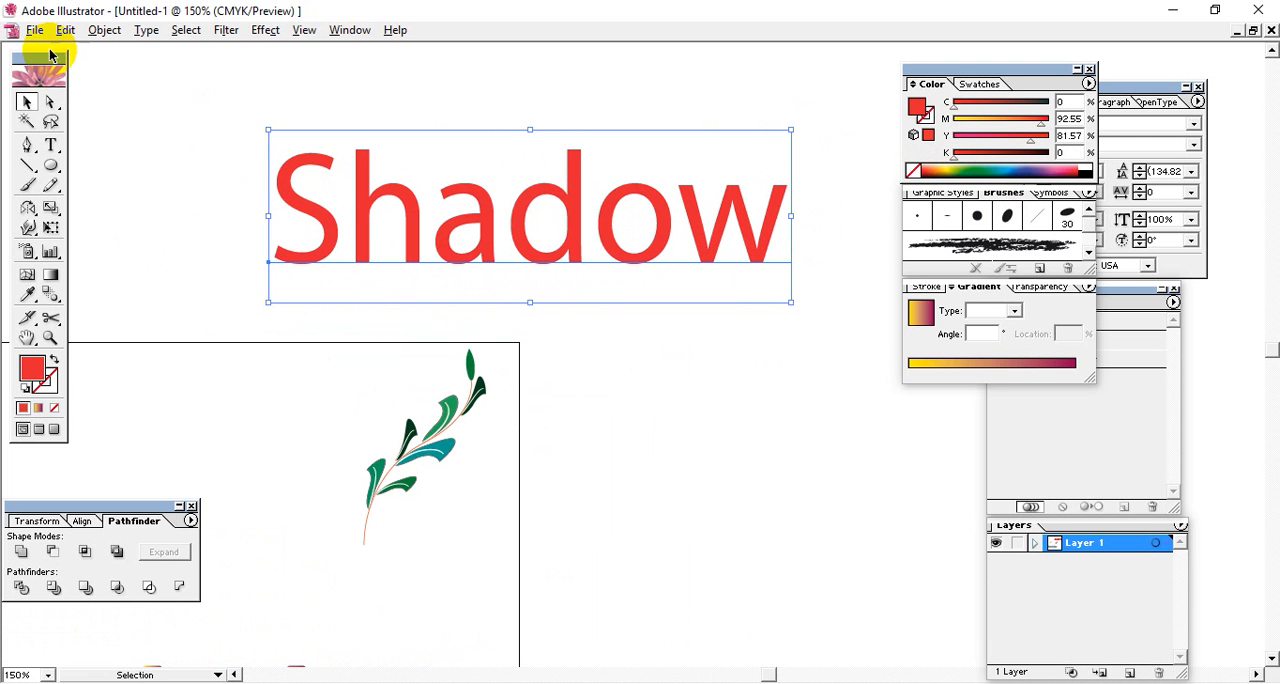
pyautogui.click(140, 30)
pyautogui.moveTo(190, 254)
pyautogui.click(400, 254)
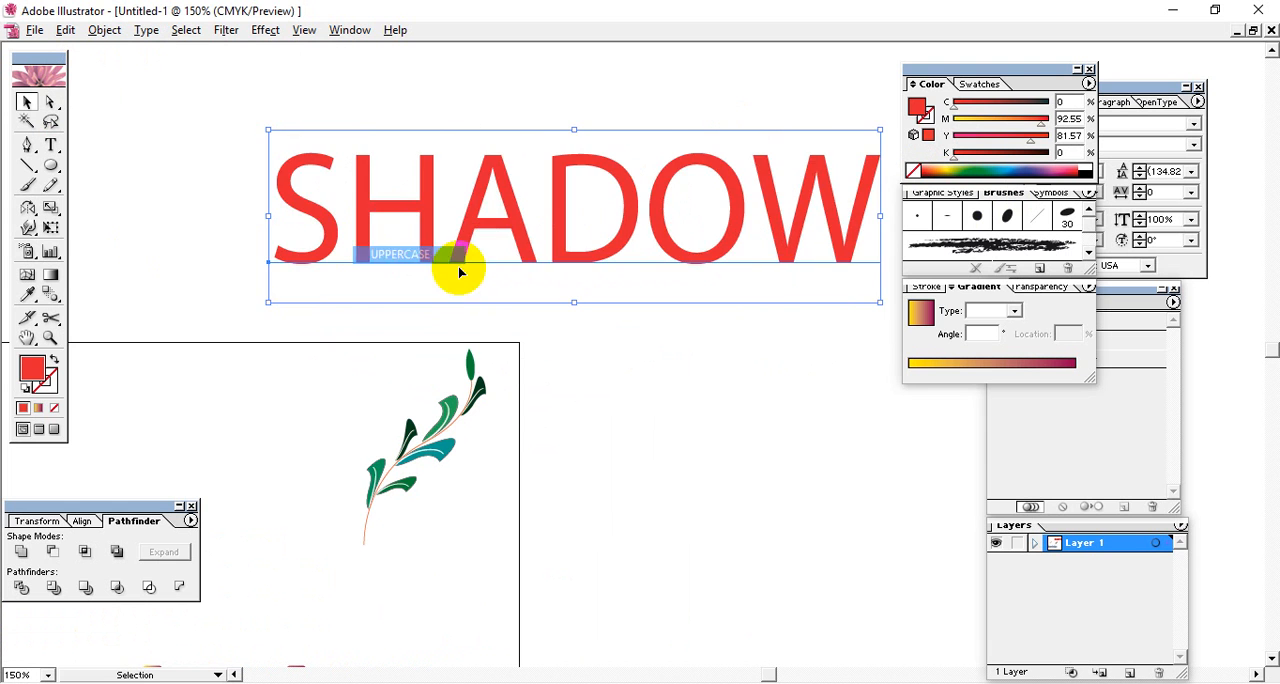
pyautogui.moveTo(643, 206); pyautogui.dragTo(578, 230)
# Set the SHADOW text to Myriad Bold, shift it slightly up and to the left, and keep it selected.
pyautogui.click(921, 316)
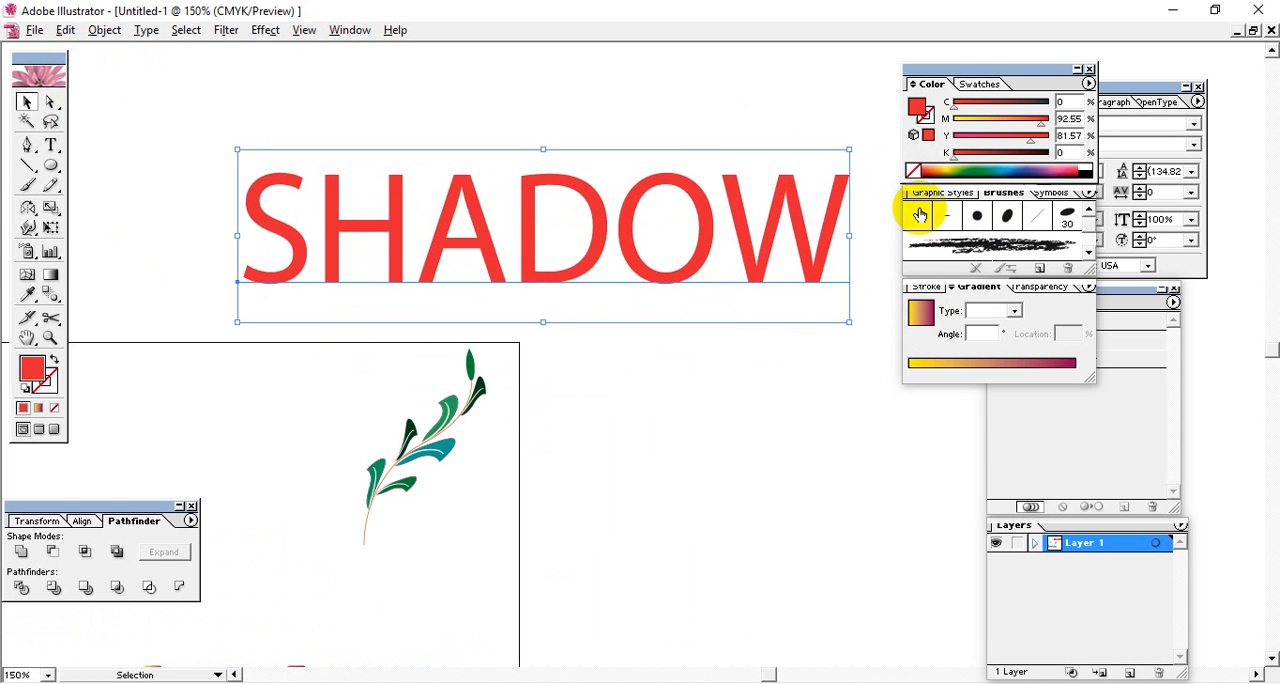
pyautogui.click(1201, 146)
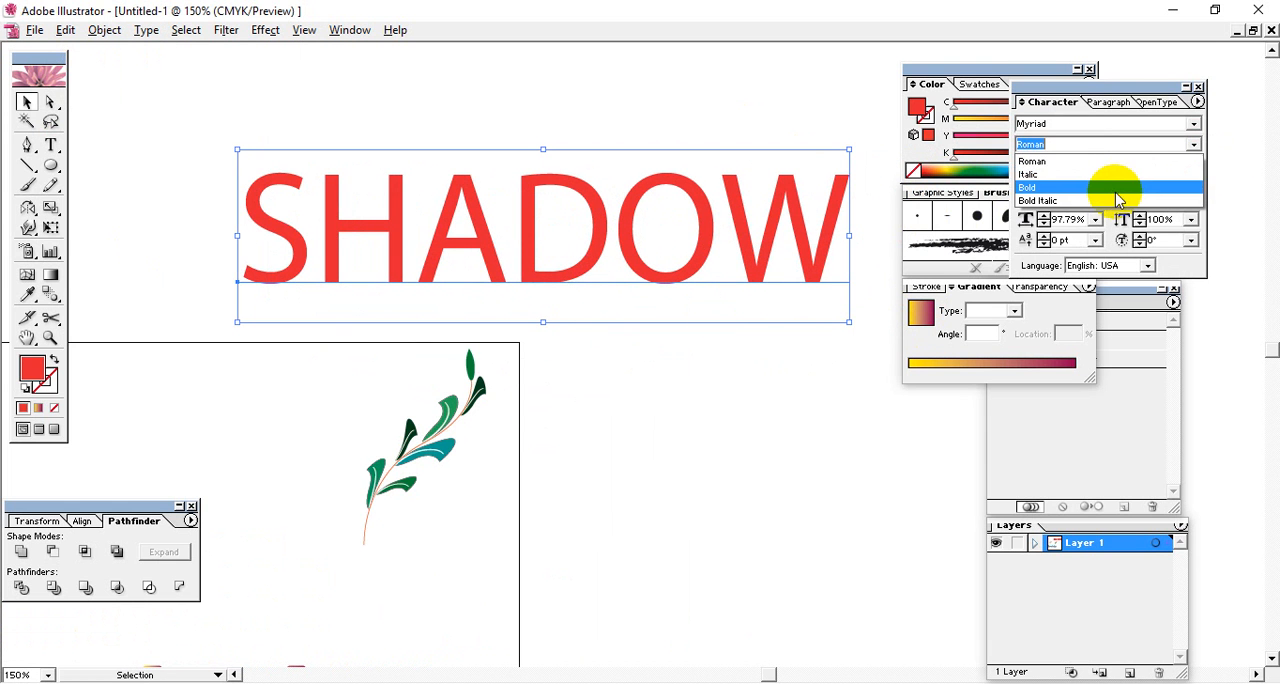
pyautogui.click(1109, 192)
pyautogui.moveTo(666, 243); pyautogui.dragTo(618, 203)
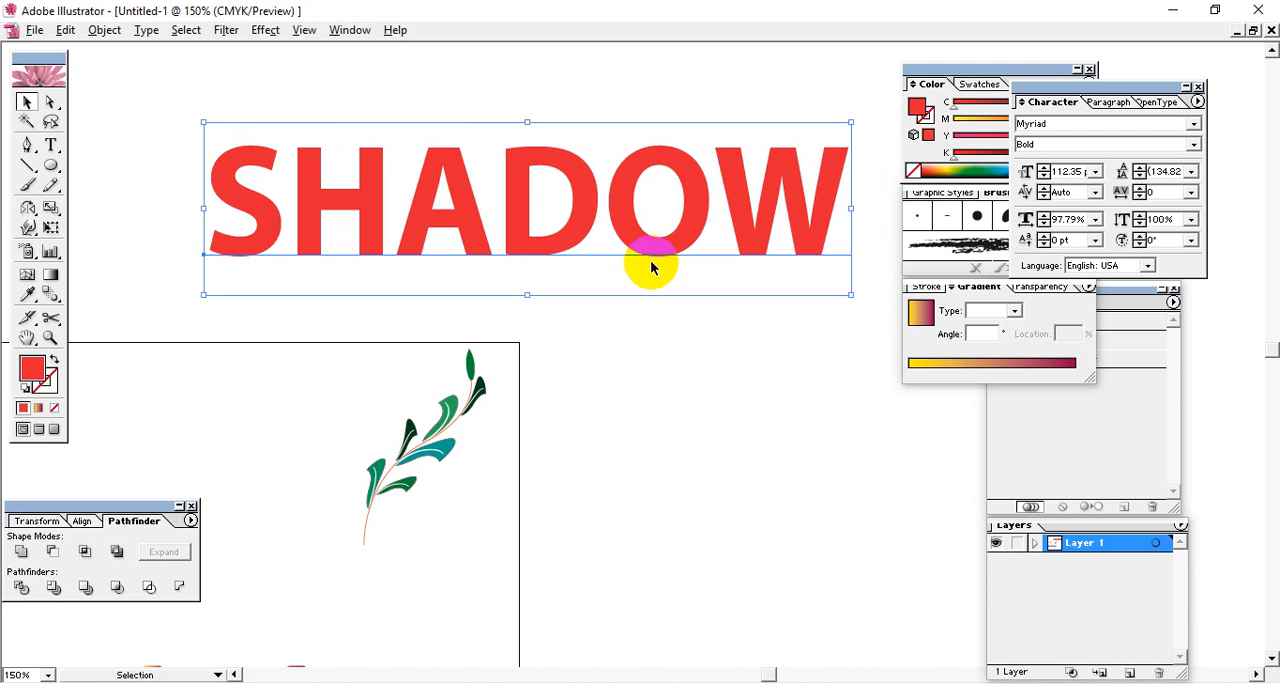
pyautogui.click(756, 424)
pyautogui.click(620, 194)
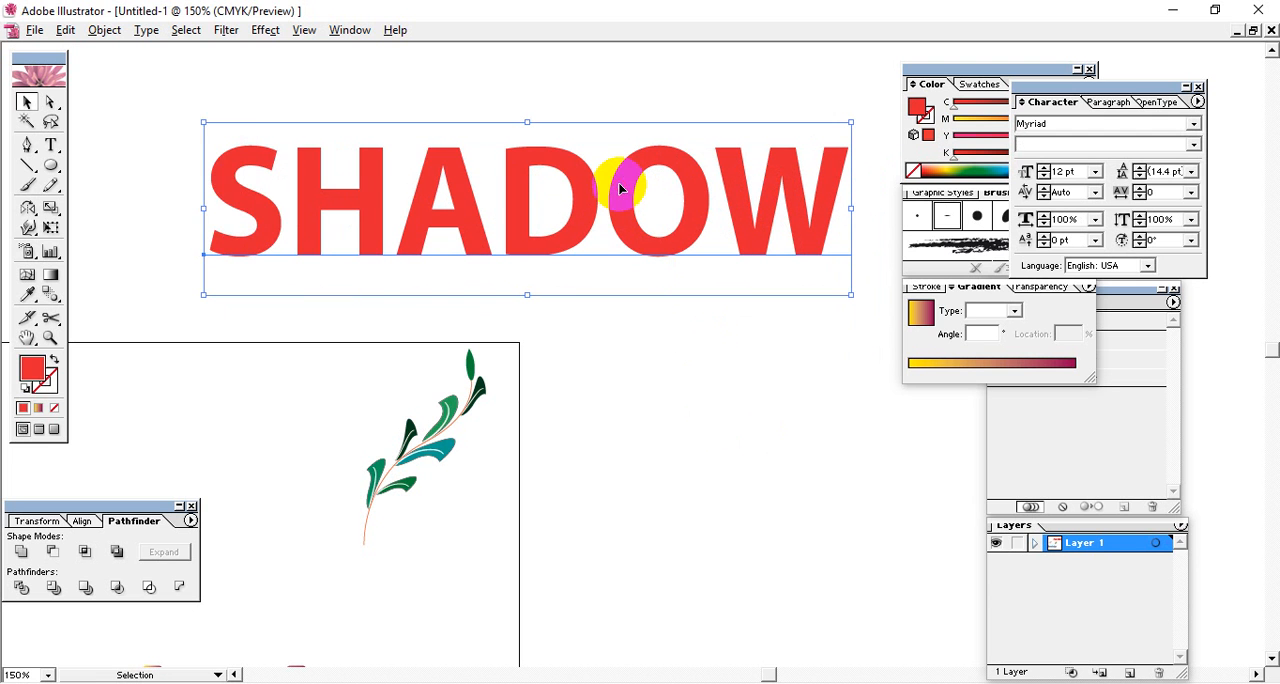
# Start a Drop Shadow effect on the SHADOW text with the preview on and the dialog clear of the lettering.
pyautogui.click(226, 30)
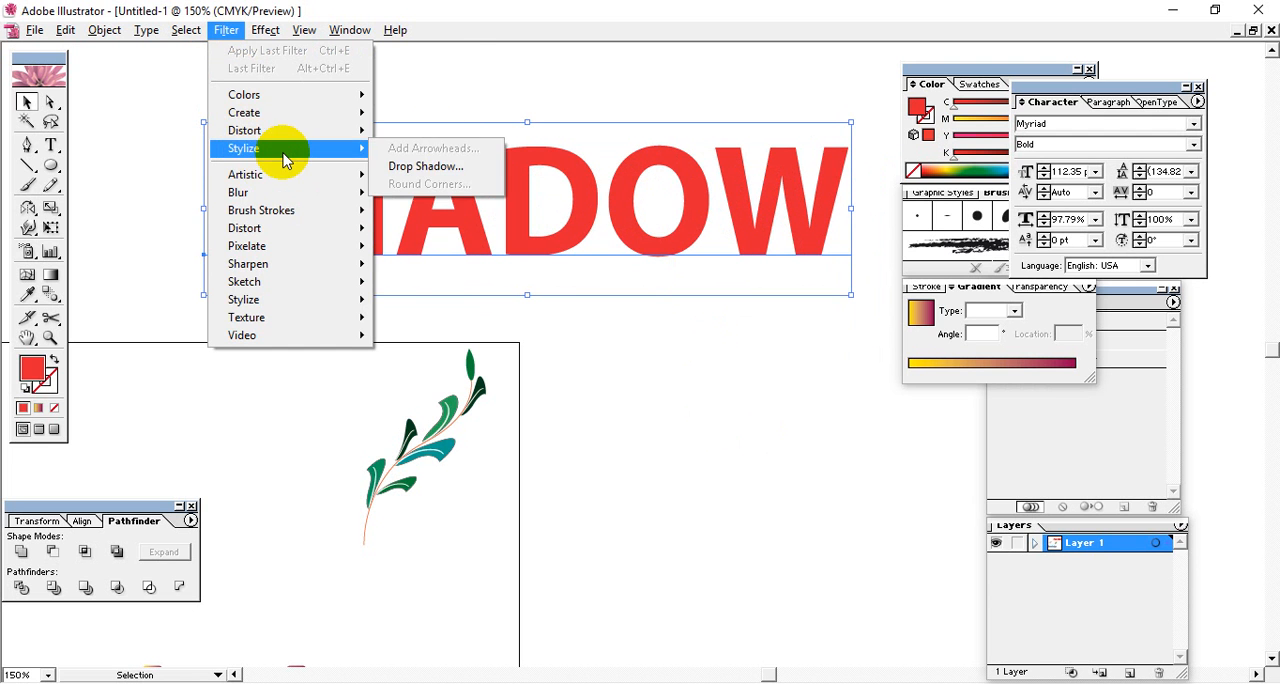
pyautogui.moveTo(266, 41)
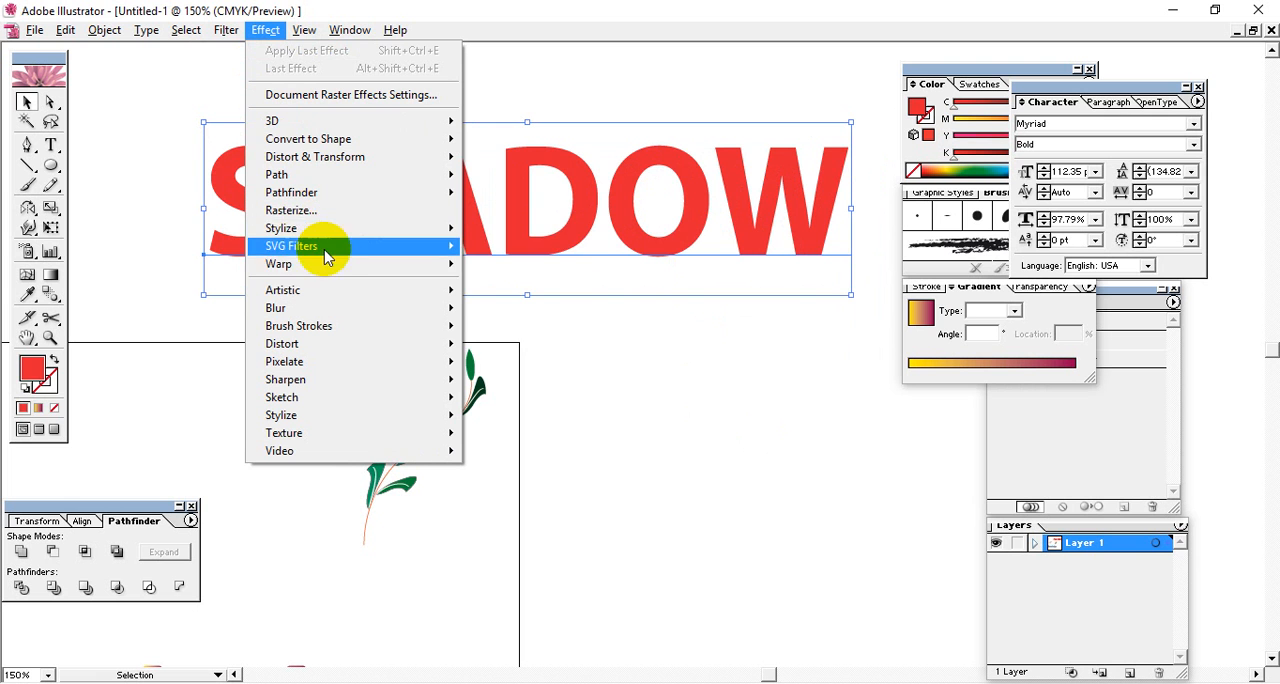
pyautogui.moveTo(346, 228)
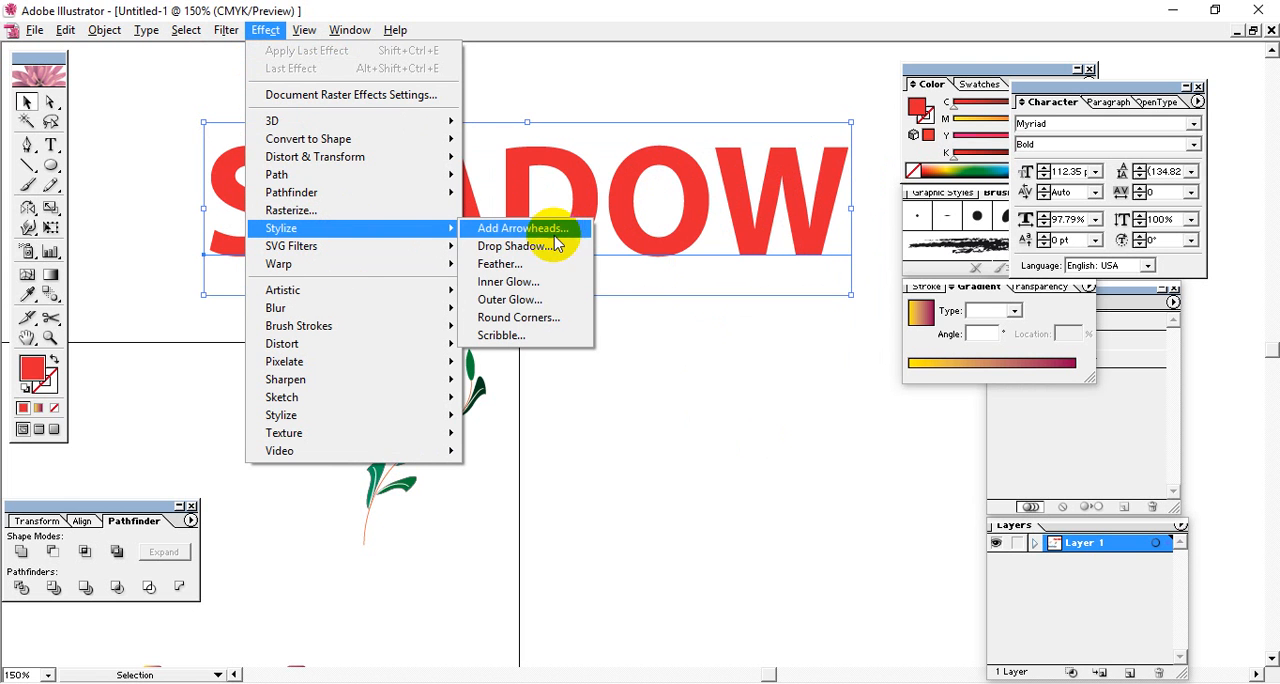
pyautogui.click(518, 246)
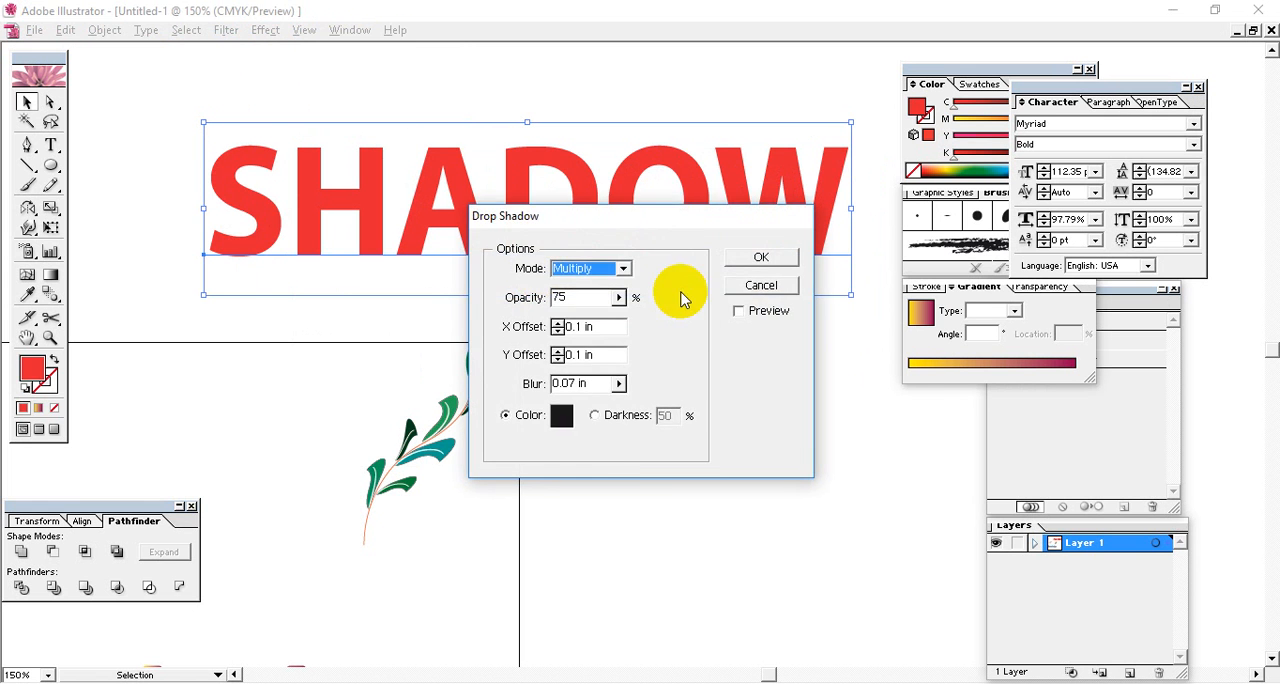
pyautogui.moveTo(680, 210); pyautogui.dragTo(768, 400)
pyautogui.click(831, 468)
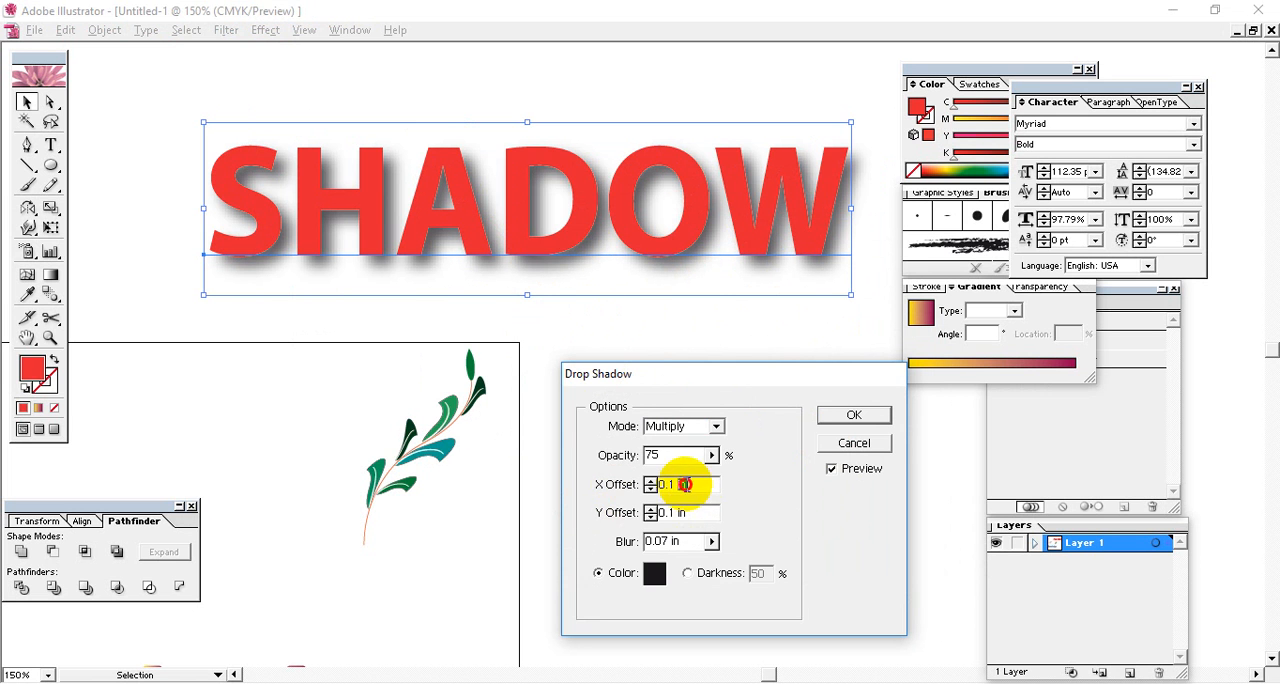
# Set the drop shadow's blending mode to Normal, keeping the preview on.
pyautogui.moveTo(685, 484); pyautogui.dragTo(645, 490)
pyautogui.click(699, 427)
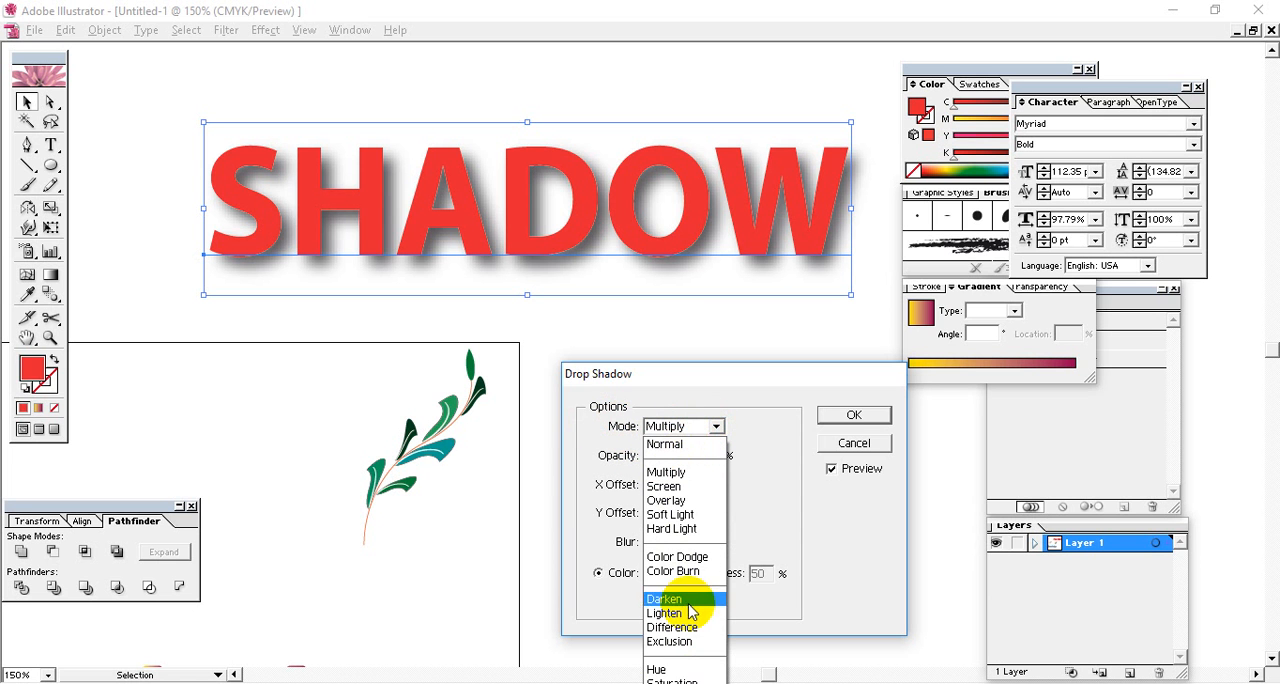
pyautogui.click(757, 334)
pyautogui.moveTo(753, 380); pyautogui.dragTo(756, 334)
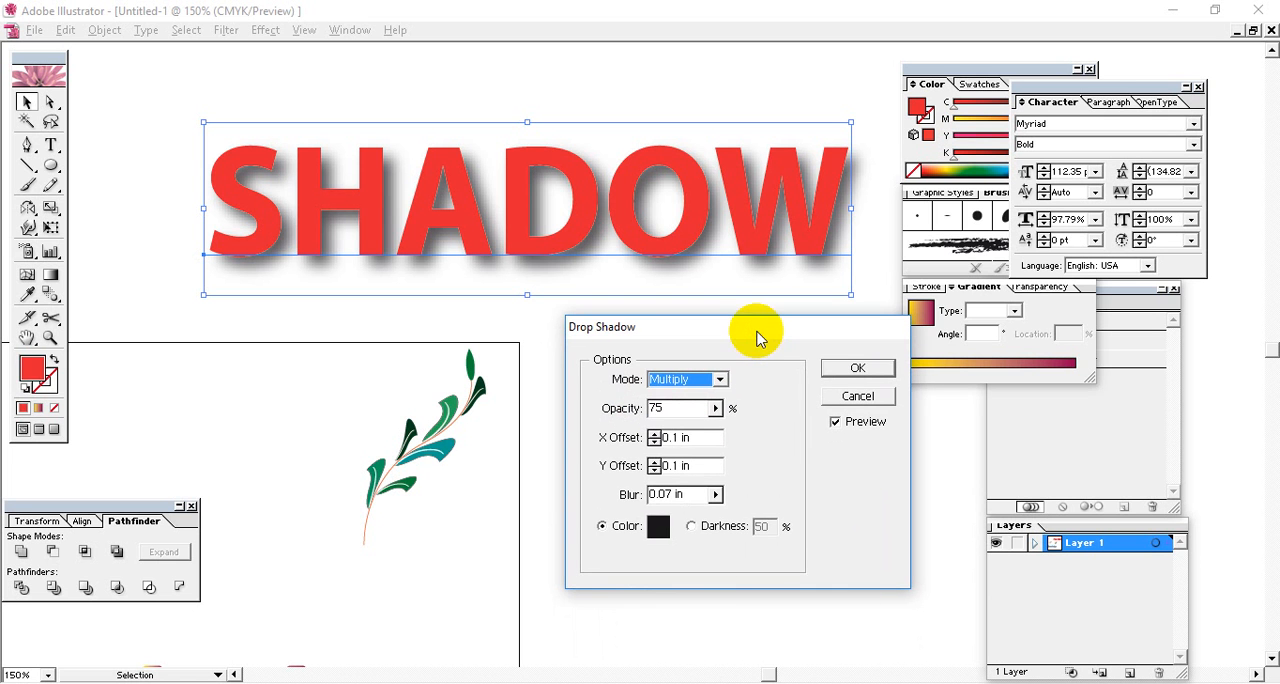
pyautogui.click(720, 379)
pyautogui.click(690, 399)
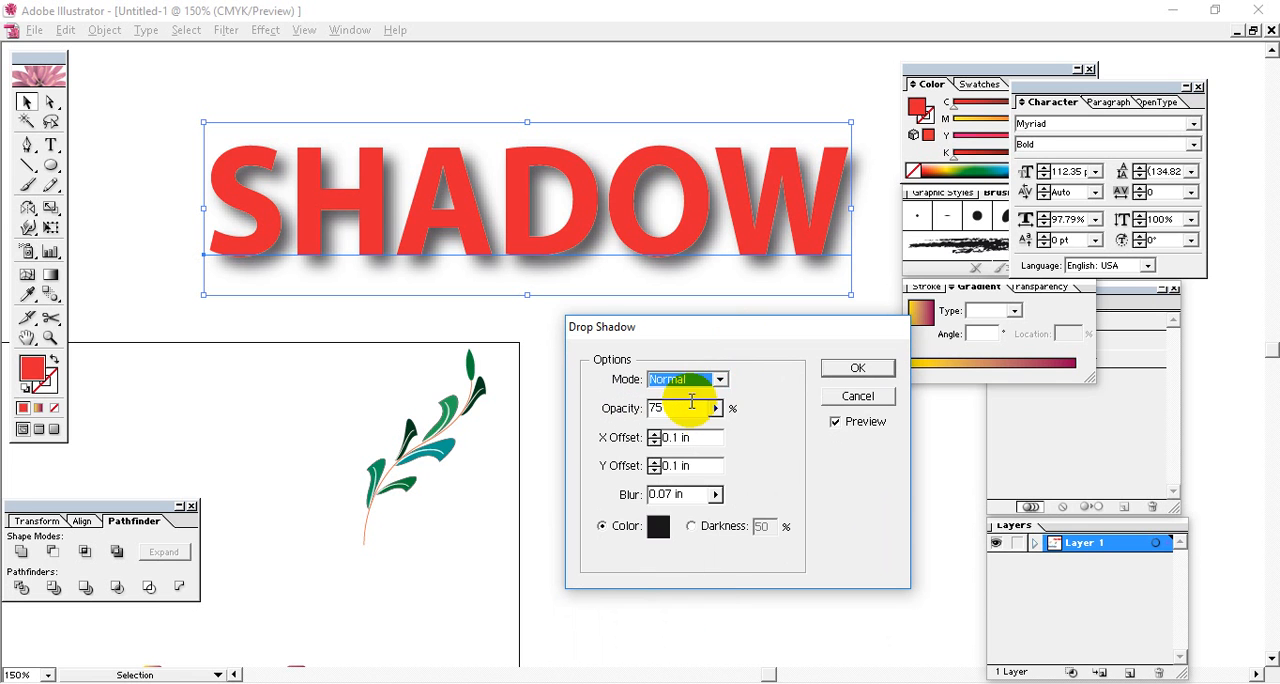
pyautogui.click(837, 422)
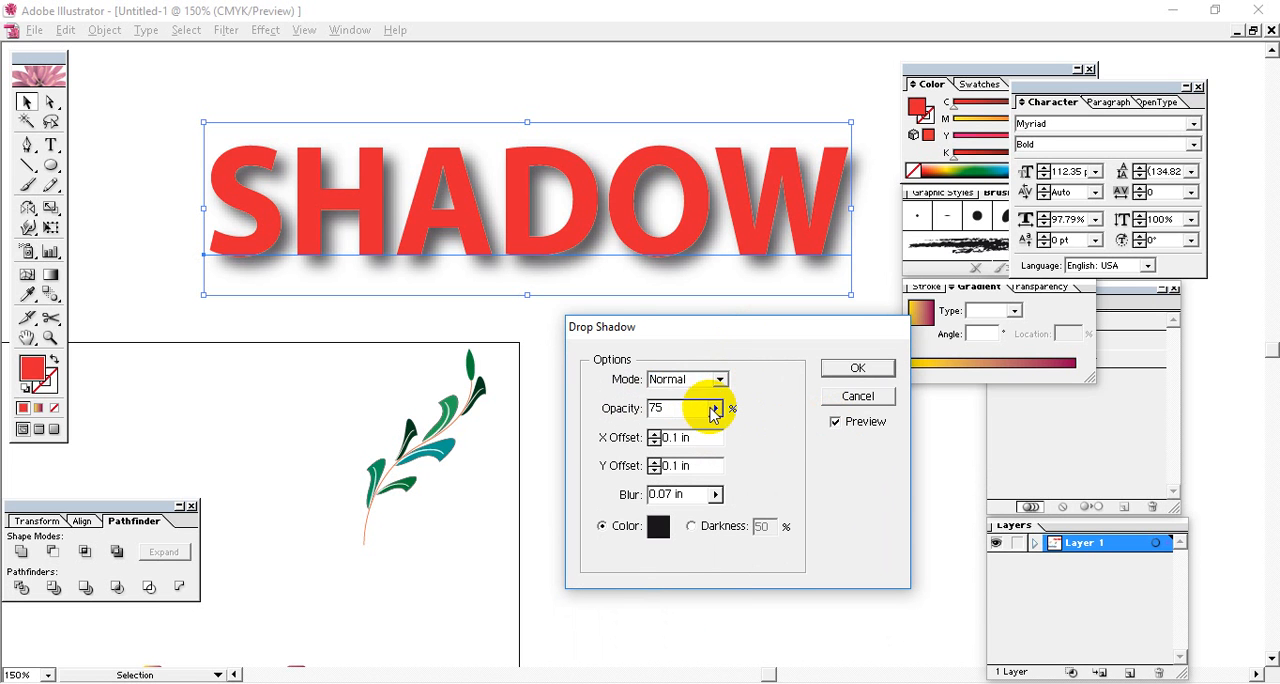
# Set the drop shadow's opacity to 100% and its blur to 0 in for a solid, hard-edged shadow.
pyautogui.moveTo(683, 436); pyautogui.dragTo(815, 440)
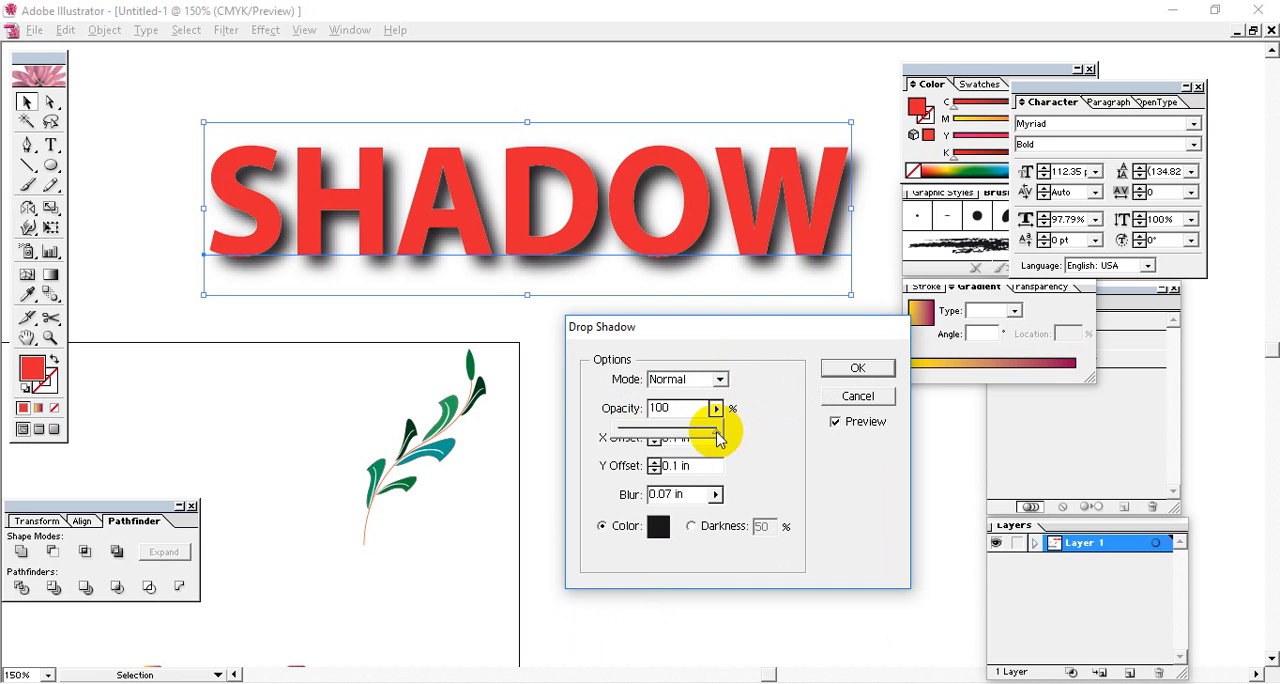
pyautogui.moveTo(720, 436); pyautogui.dragTo(748, 477)
pyautogui.press('Tab')
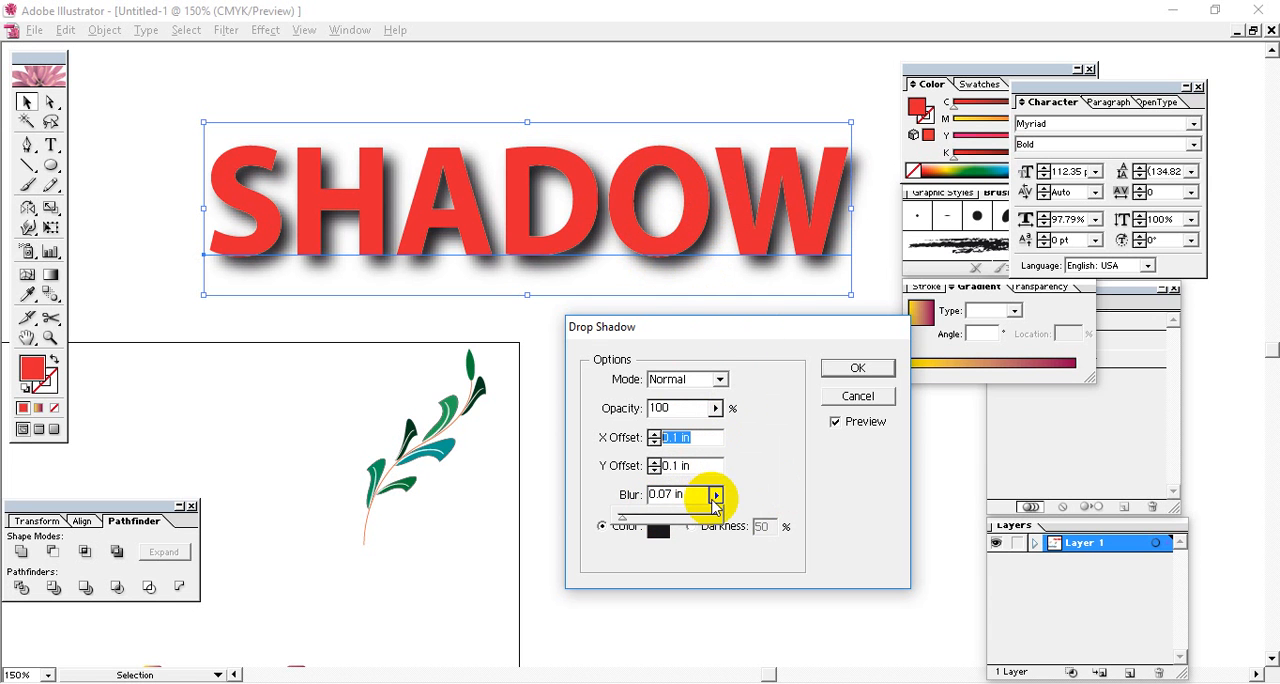
pyautogui.moveTo(715, 500); pyautogui.dragTo(580, 509)
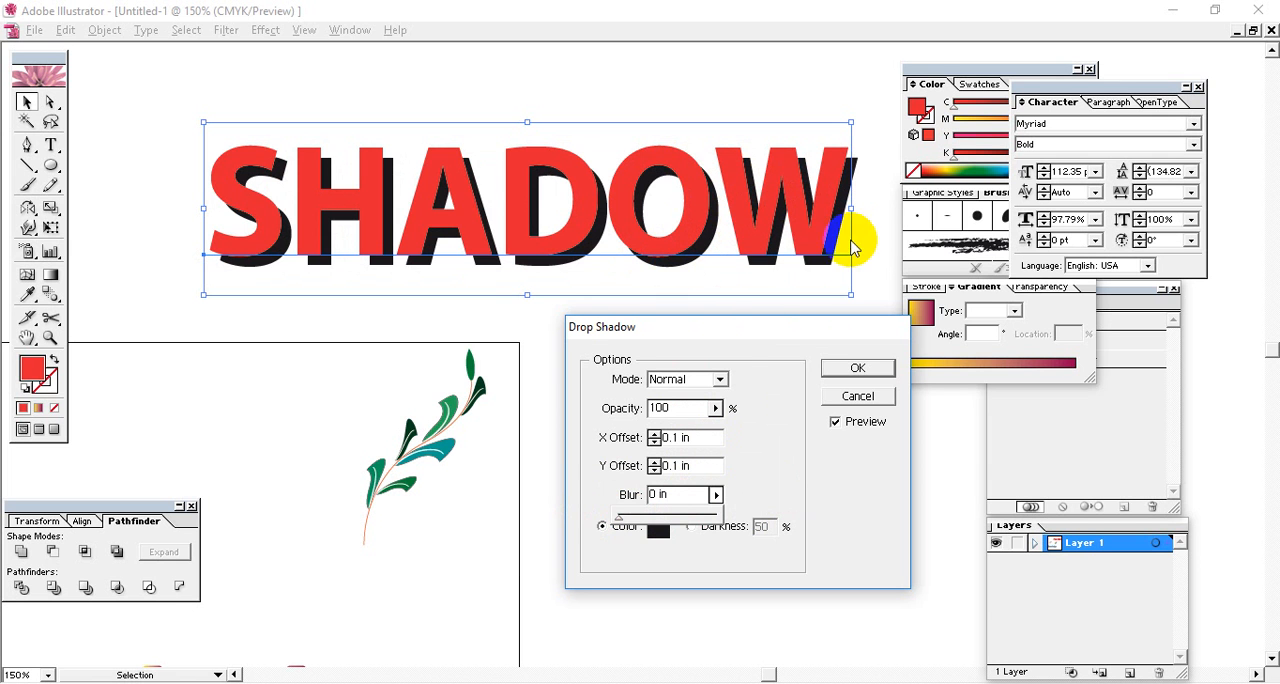
pyautogui.click(770, 425)
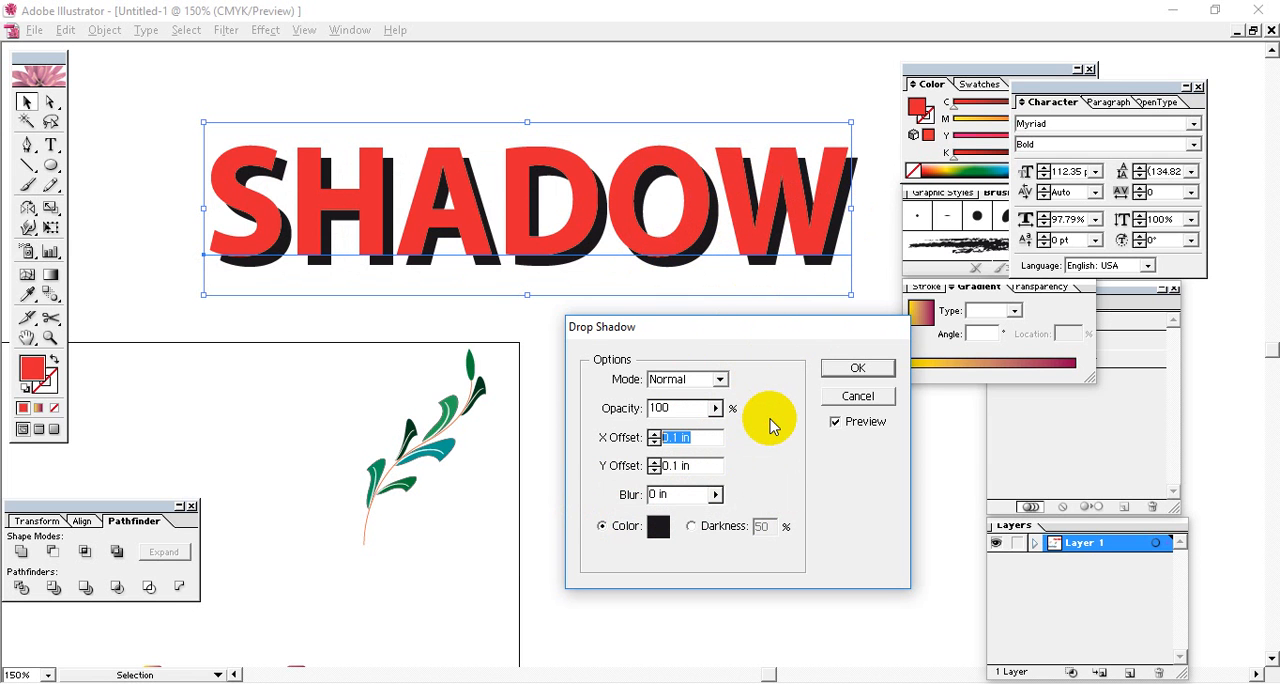
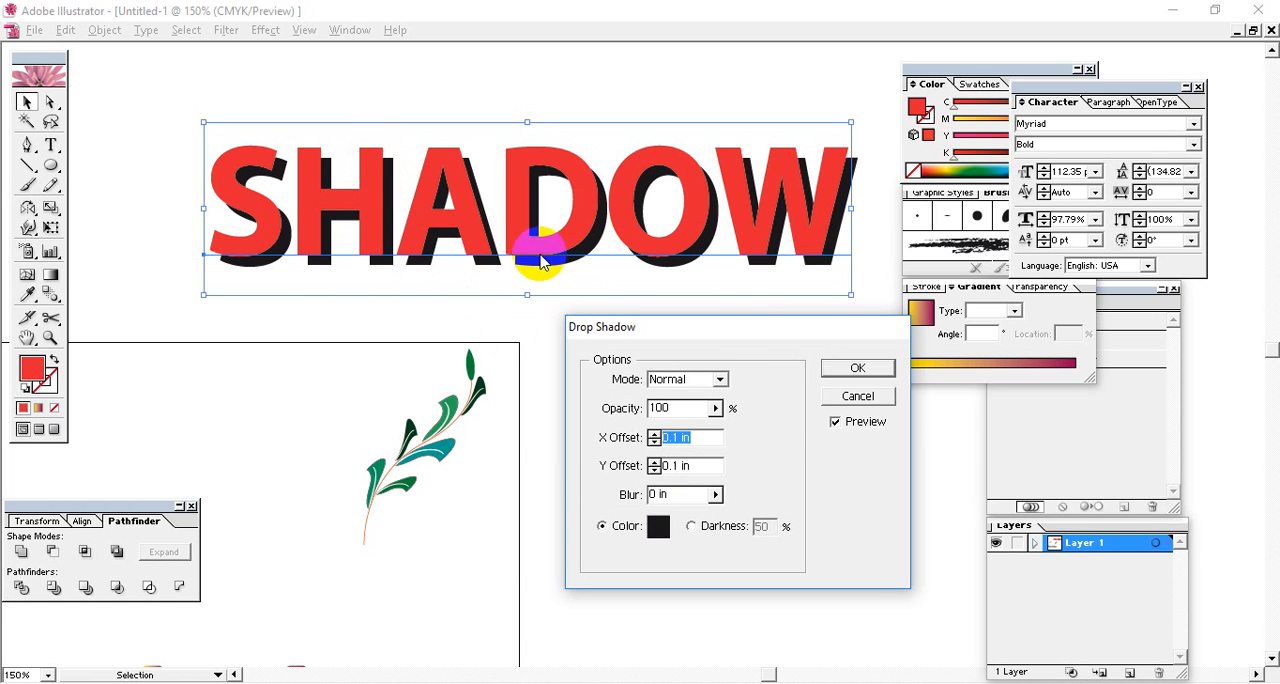
# Try a 0.04 in blur on the drop shadow, and return the blur to 0 in.
pyautogui.click(715, 494)
pyautogui.moveTo(620, 517); pyautogui.dragTo(622, 519)
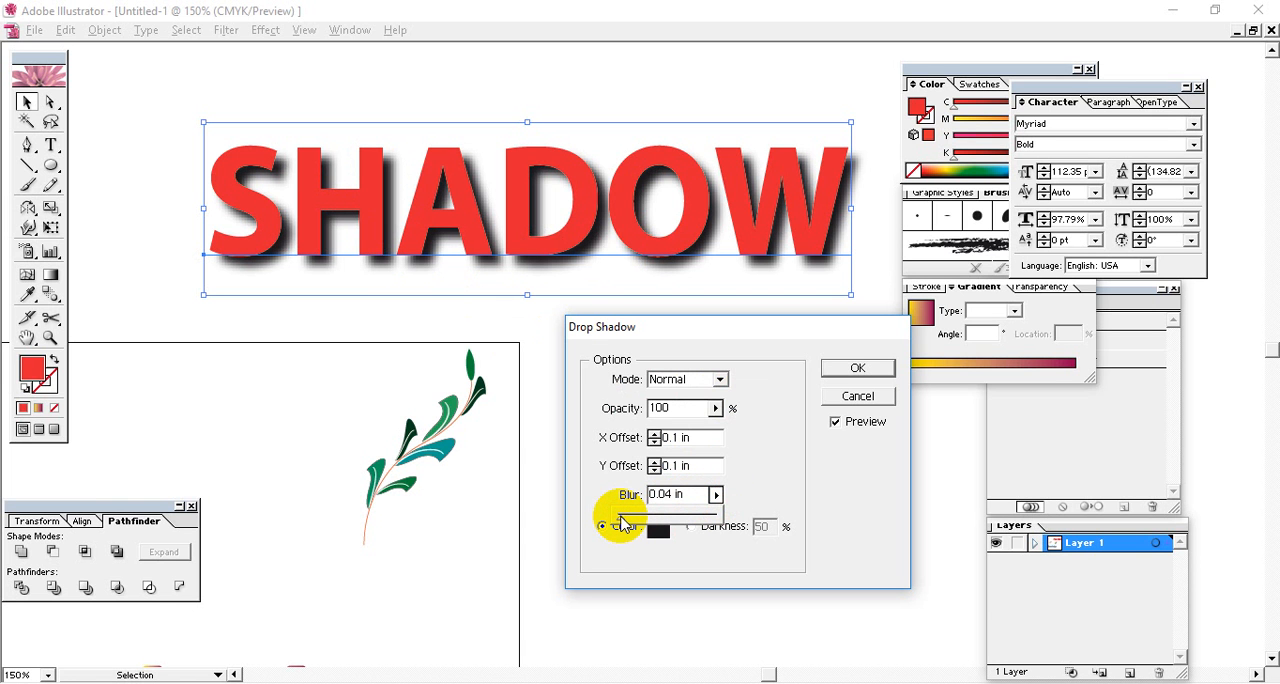
pyautogui.moveTo(621, 522); pyautogui.dragTo(592, 525)
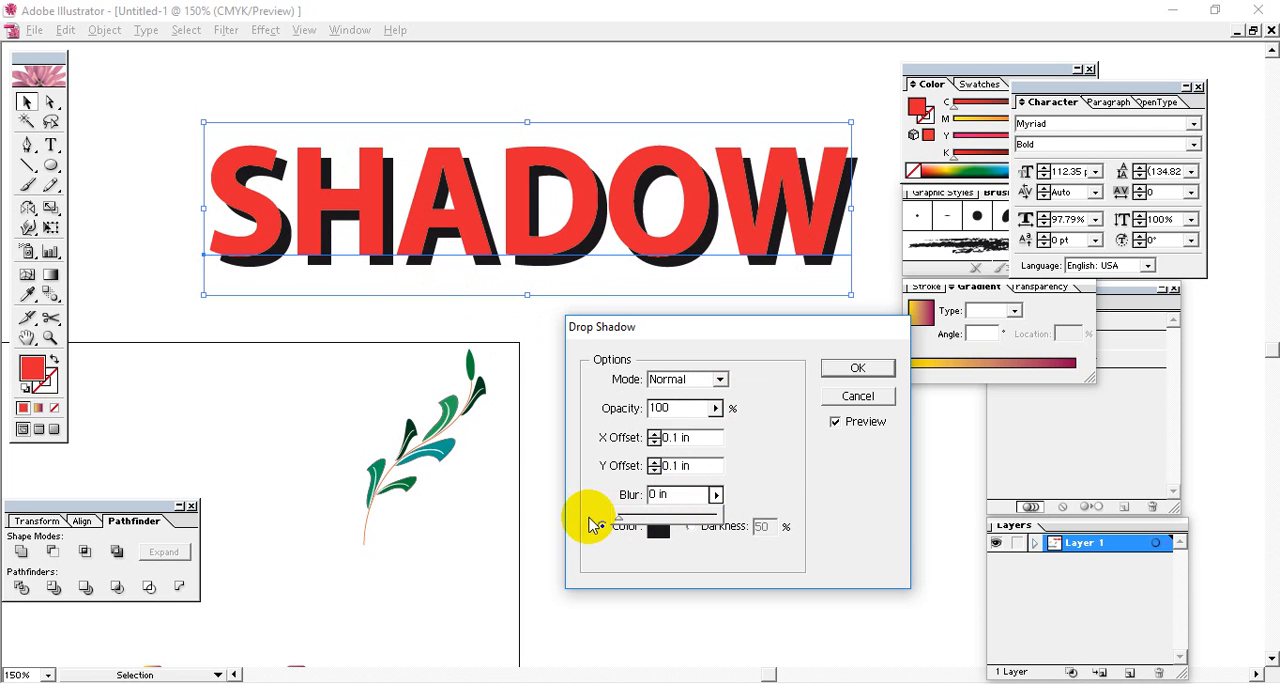
pyautogui.click(774, 479)
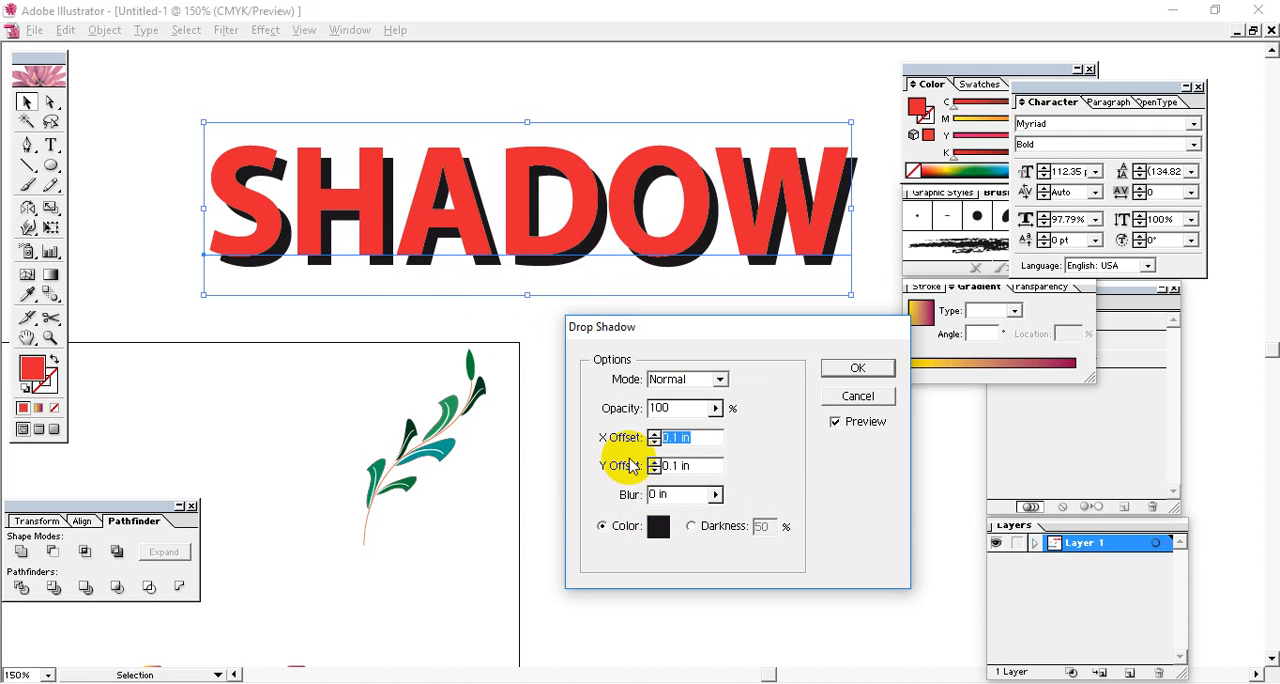
# Set both the X and Y offsets of the SHADOW text's drop shadow to 0.3 in.
pyautogui.click(703, 437)
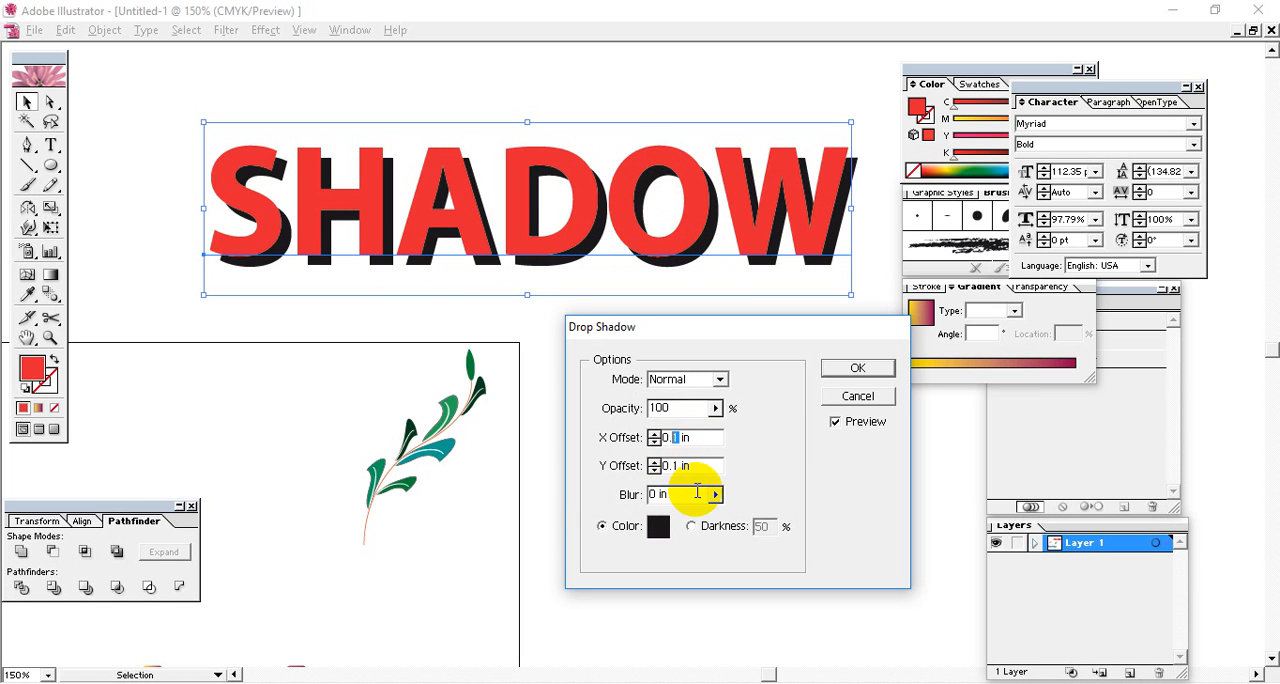
pyautogui.write('3')
pyautogui.click(695, 466)
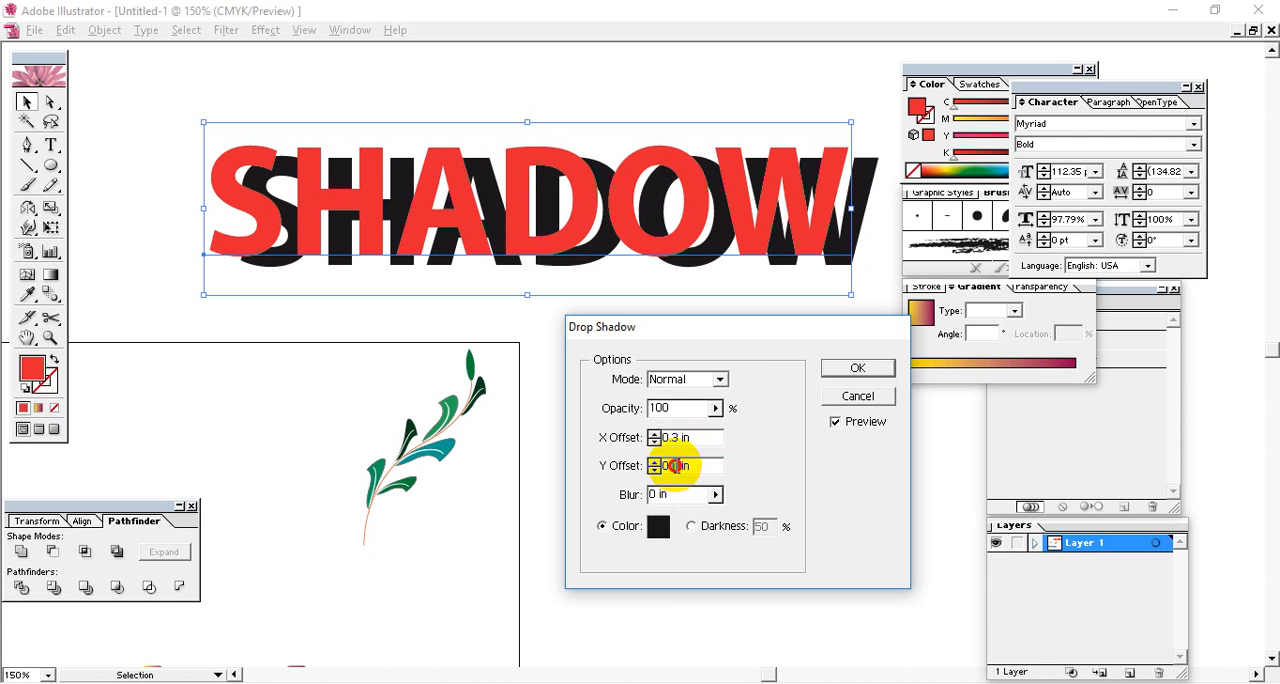
pyautogui.write('3')
pyautogui.click(705, 437)
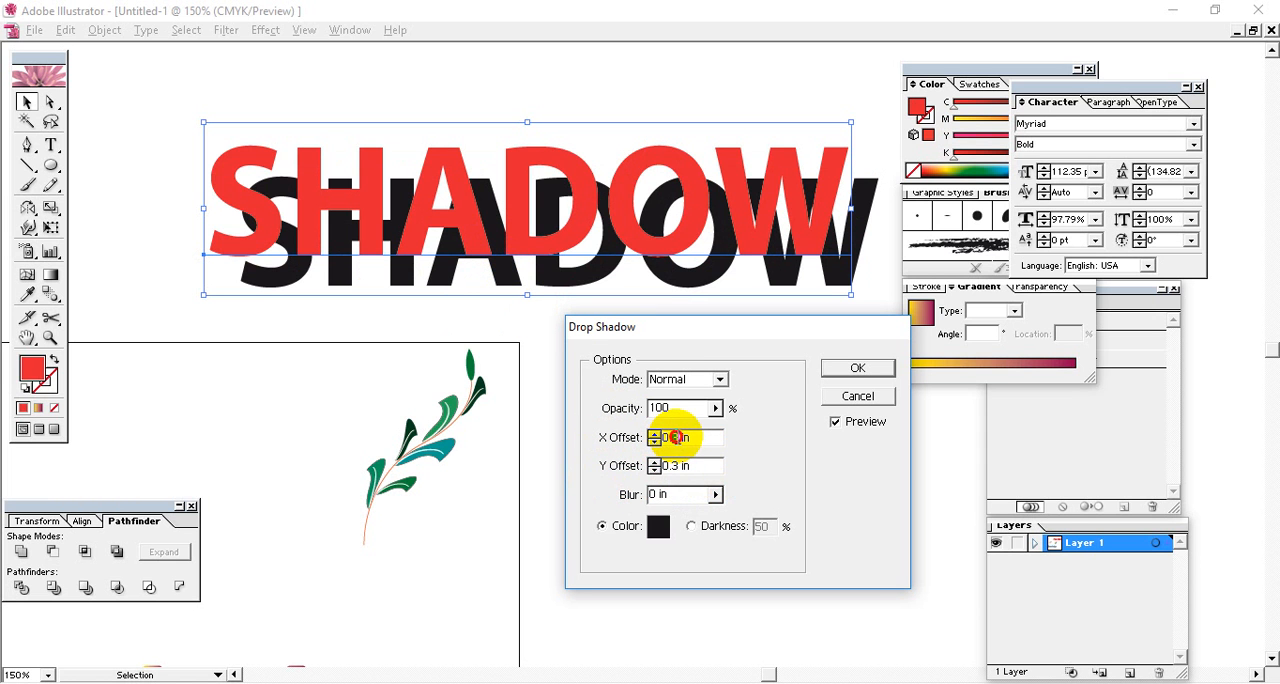
# Bring the drop shadow's X and Y offsets back to 0.1 in each.
pyautogui.doubleClick(676, 437)
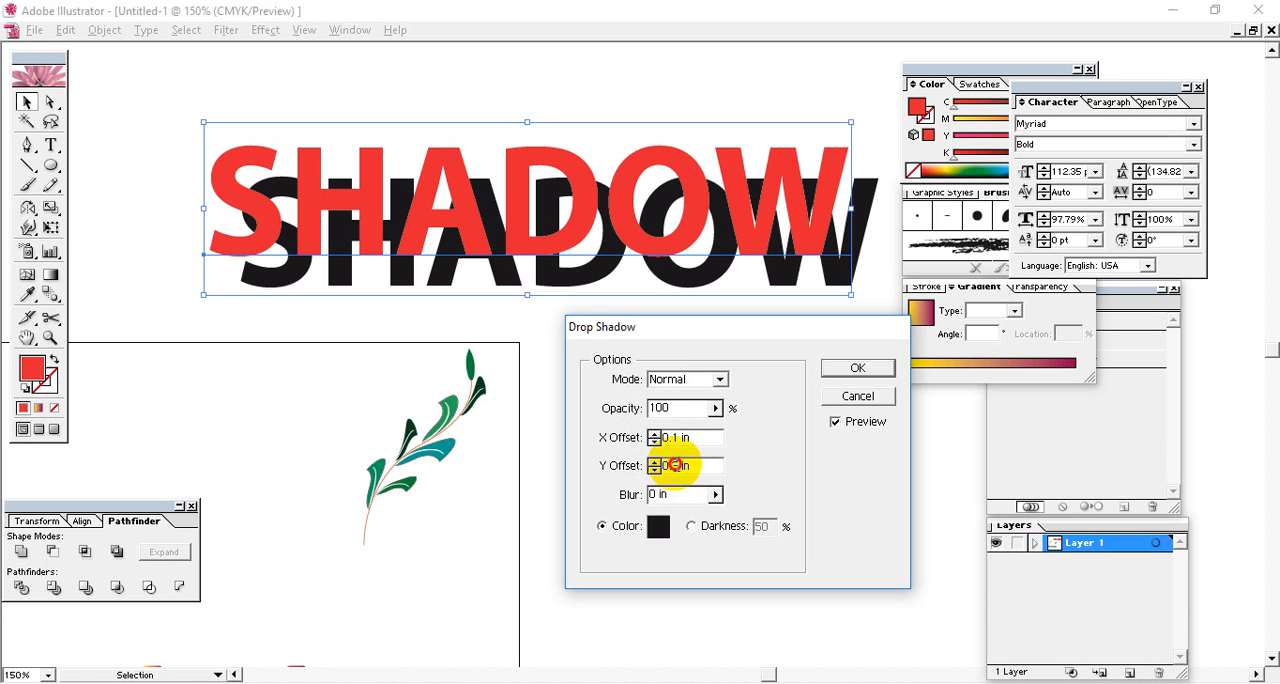
pyautogui.moveTo(675, 464); pyautogui.dragTo(682, 464)
pyautogui.write('1')
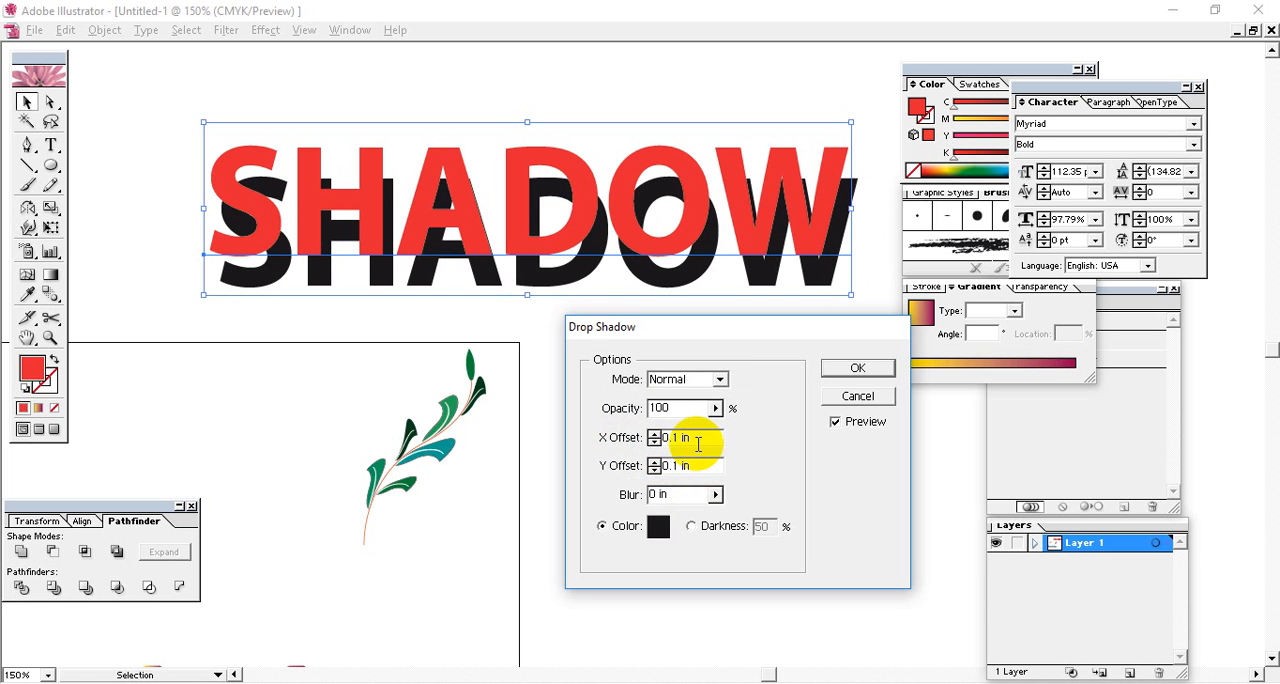
pyautogui.click(774, 484)
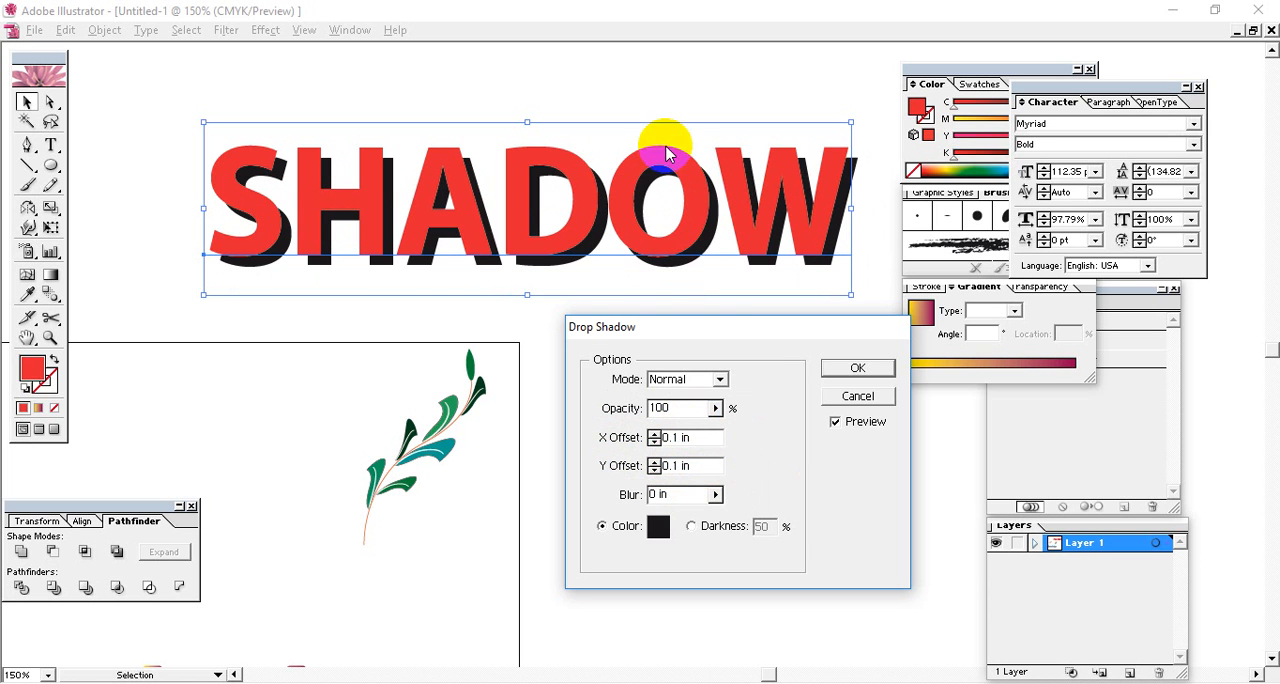
# Set the drop shadow's X and Y offsets to 0 in so it sits directly behind the SHADOW lettering.
pyautogui.moveTo(702, 440); pyautogui.dragTo(538, 447)
pyautogui.write('0')
pyautogui.click(712, 466)
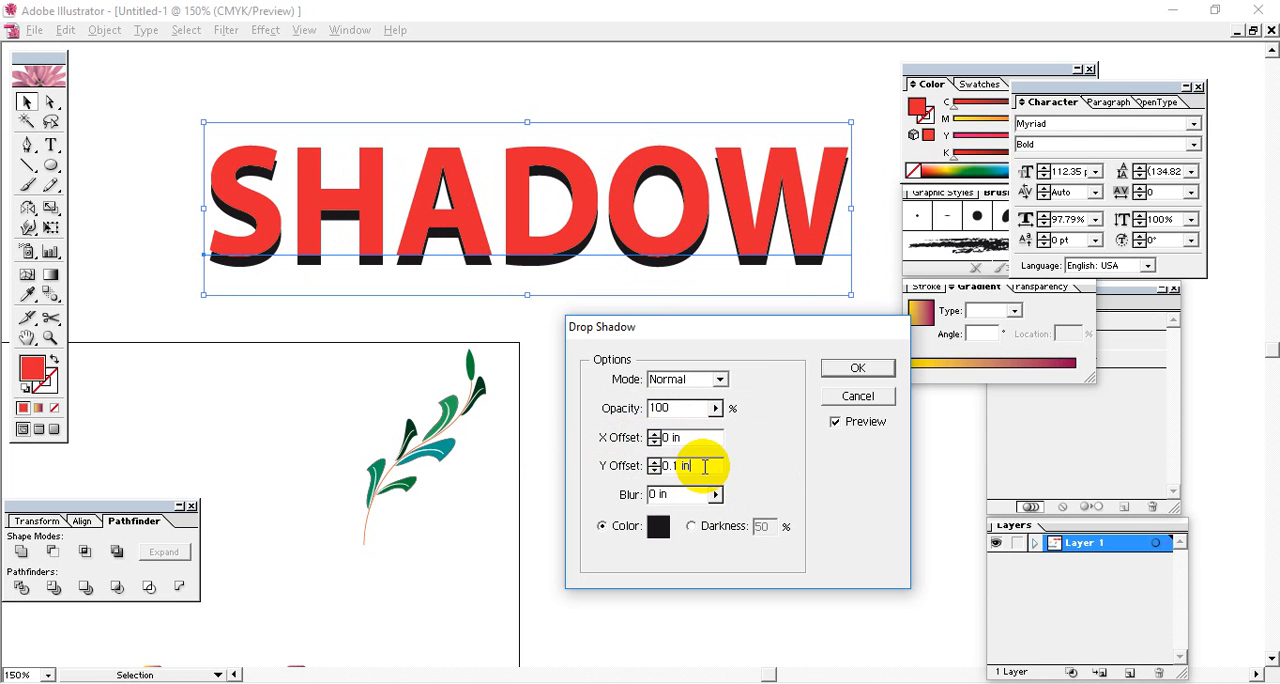
pyautogui.moveTo(714, 466); pyautogui.dragTo(677, 466)
pyautogui.write('0')
pyautogui.click(699, 450)
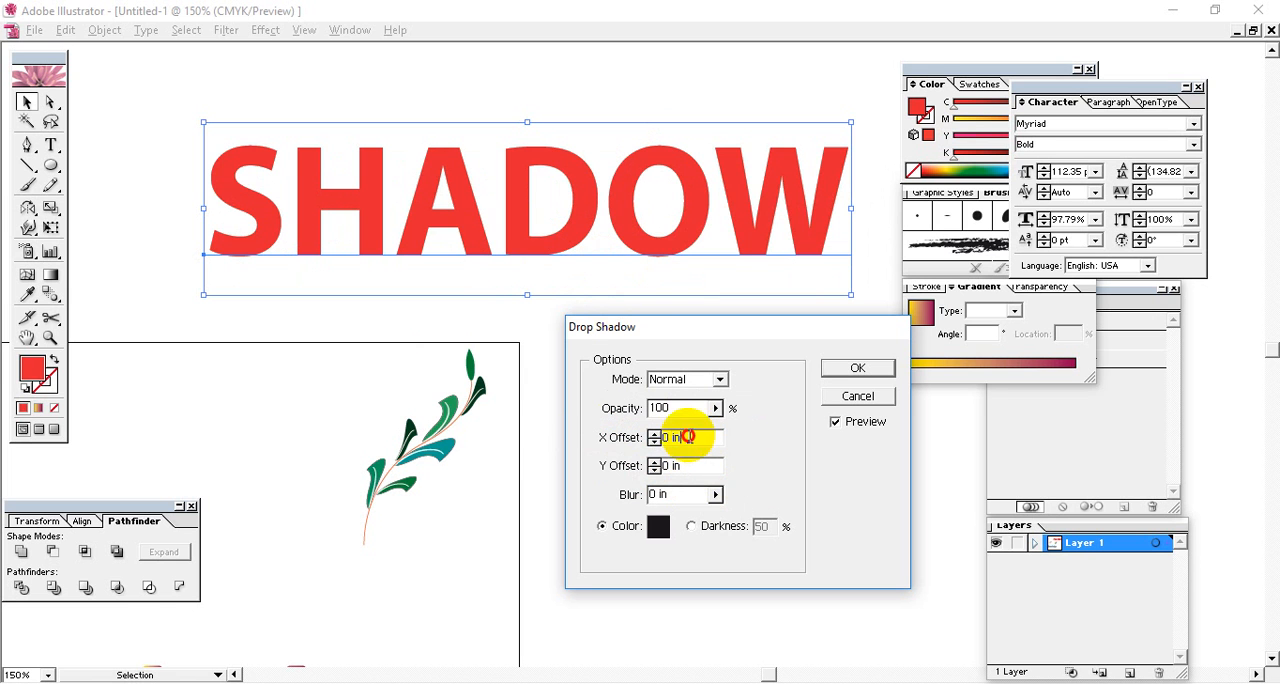
pyautogui.moveTo(688, 437); pyautogui.dragTo(545, 440)
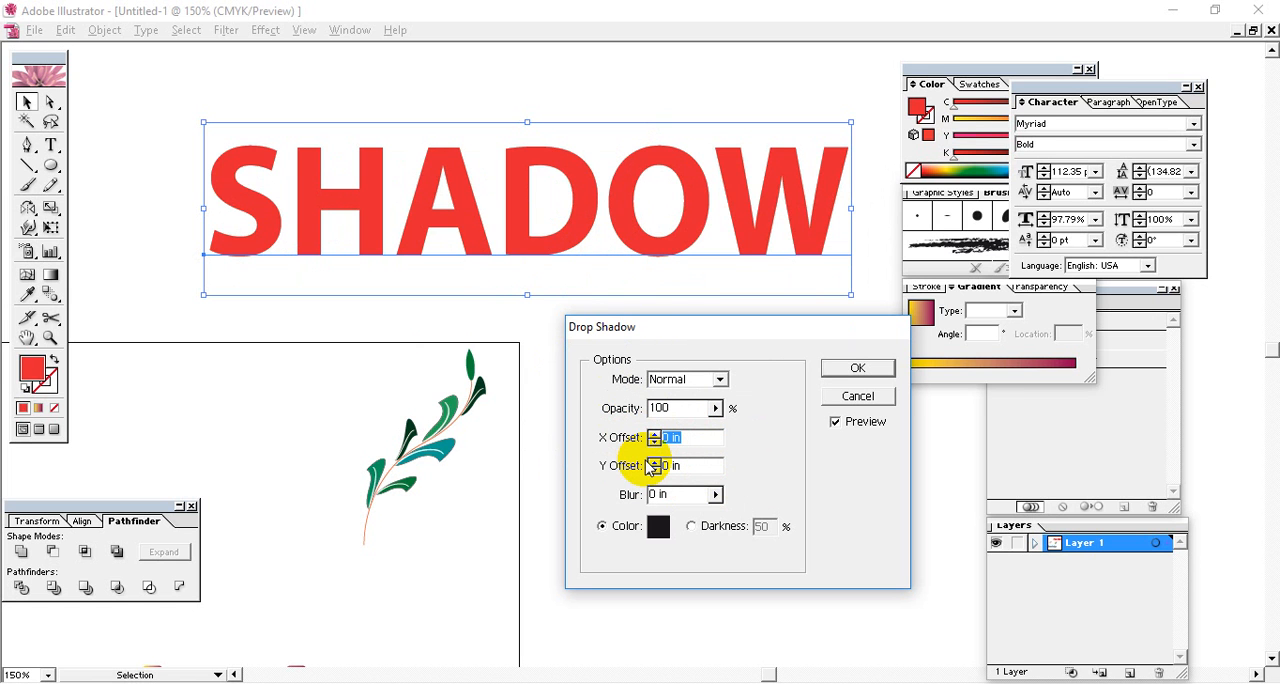
# Try blurs of 0.01 in and 0.08 in on the unoffset drop shadow, and reset the blur to 0 in.
pyautogui.click(715, 494)
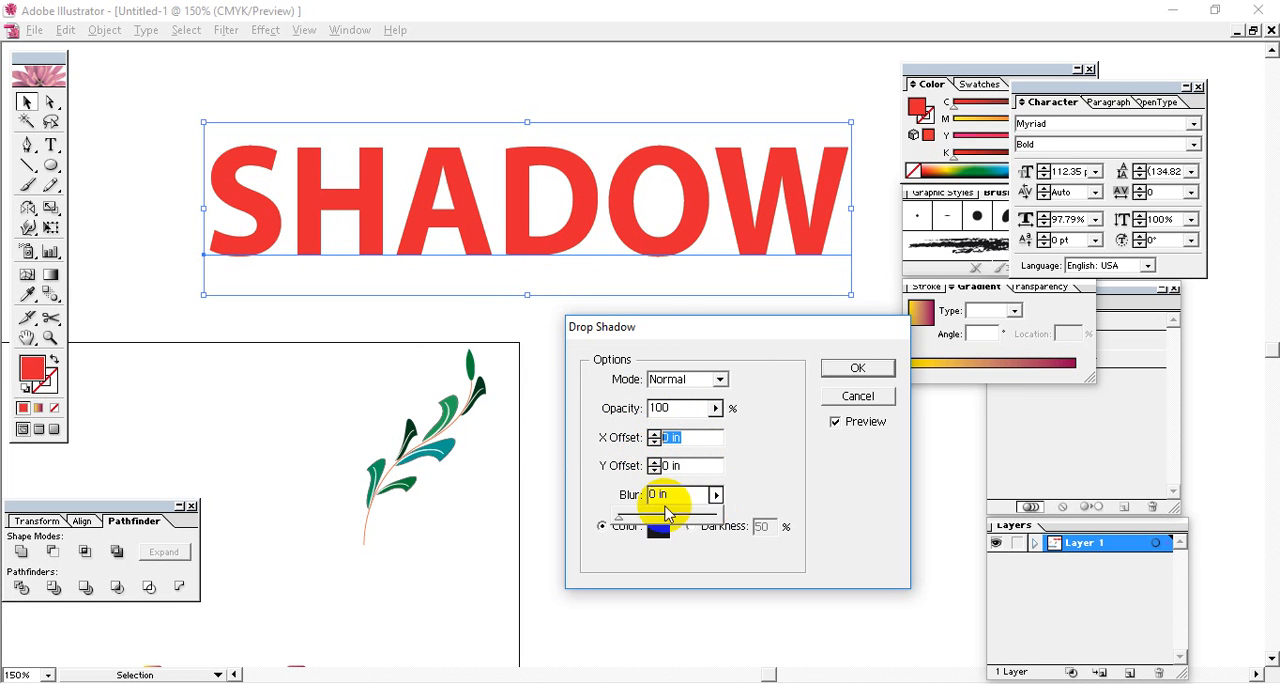
pyautogui.moveTo(614, 514)
pyautogui.mouseDown()
pyautogui.moveTo(630, 518)
pyautogui.moveTo(620, 525)
pyautogui.mouseUp()
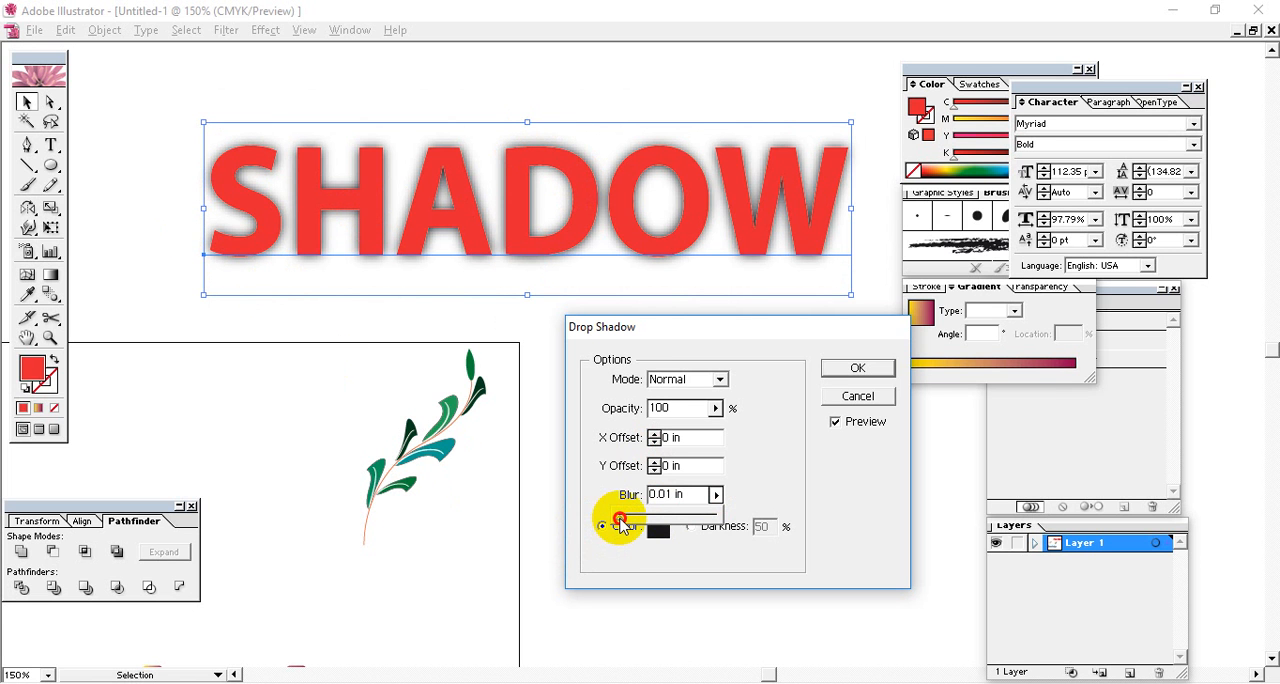
pyautogui.moveTo(620, 522)
pyautogui.mouseDown()
pyautogui.moveTo(652, 526)
pyautogui.moveTo(608, 522)
pyautogui.moveTo(622, 518)
pyautogui.mouseUp()
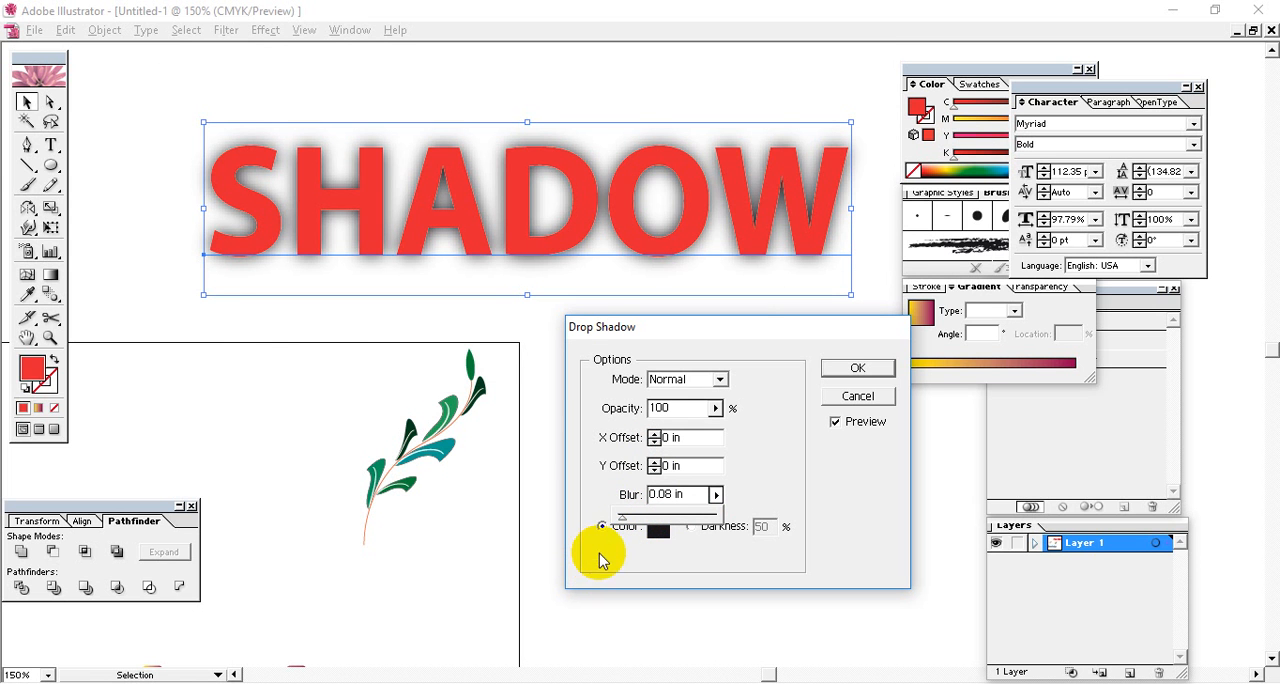
pyautogui.moveTo(620, 522); pyautogui.dragTo(620, 522)
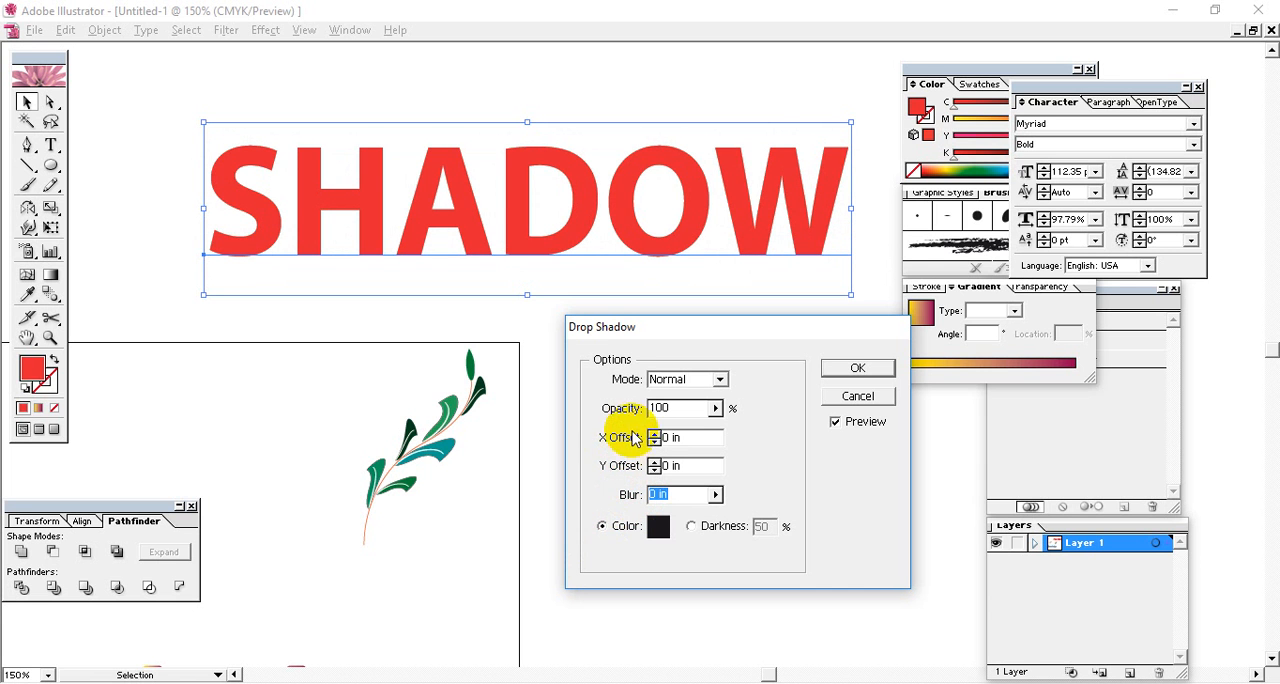
# Set the drop shadow's blur to 0.06 in for a soft glow around the SHADOW lettering.
pyautogui.click(620, 388)
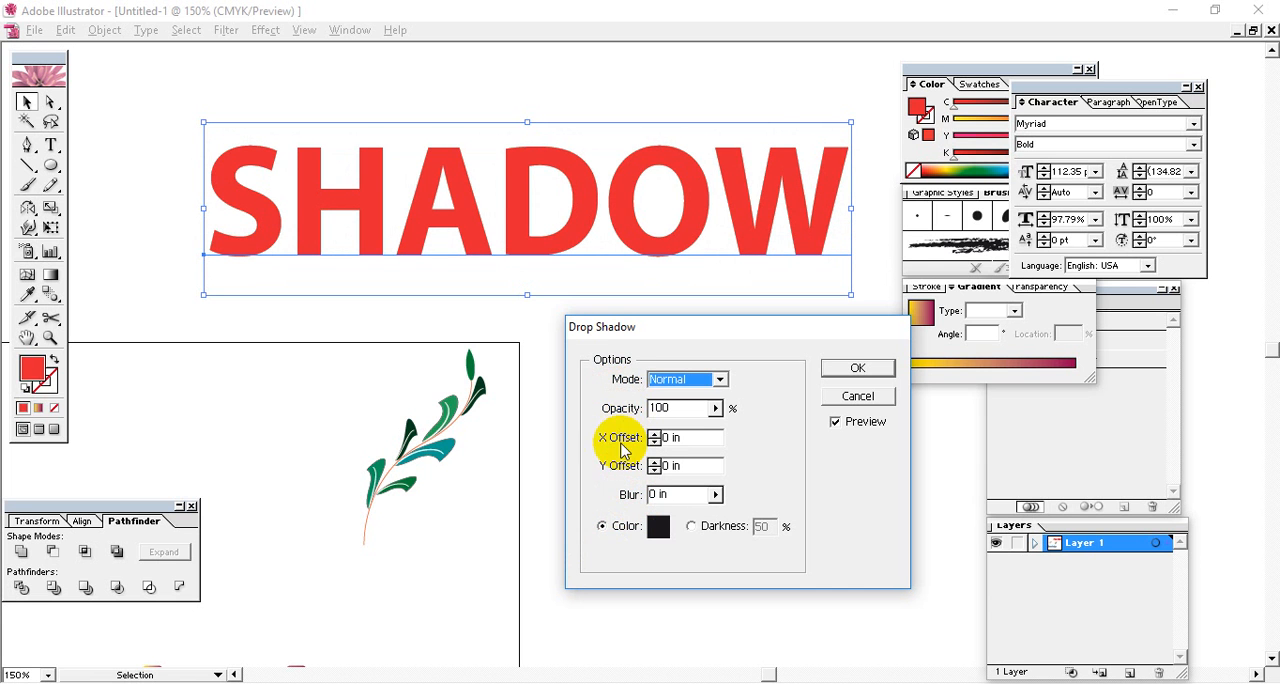
pyautogui.click(673, 496)
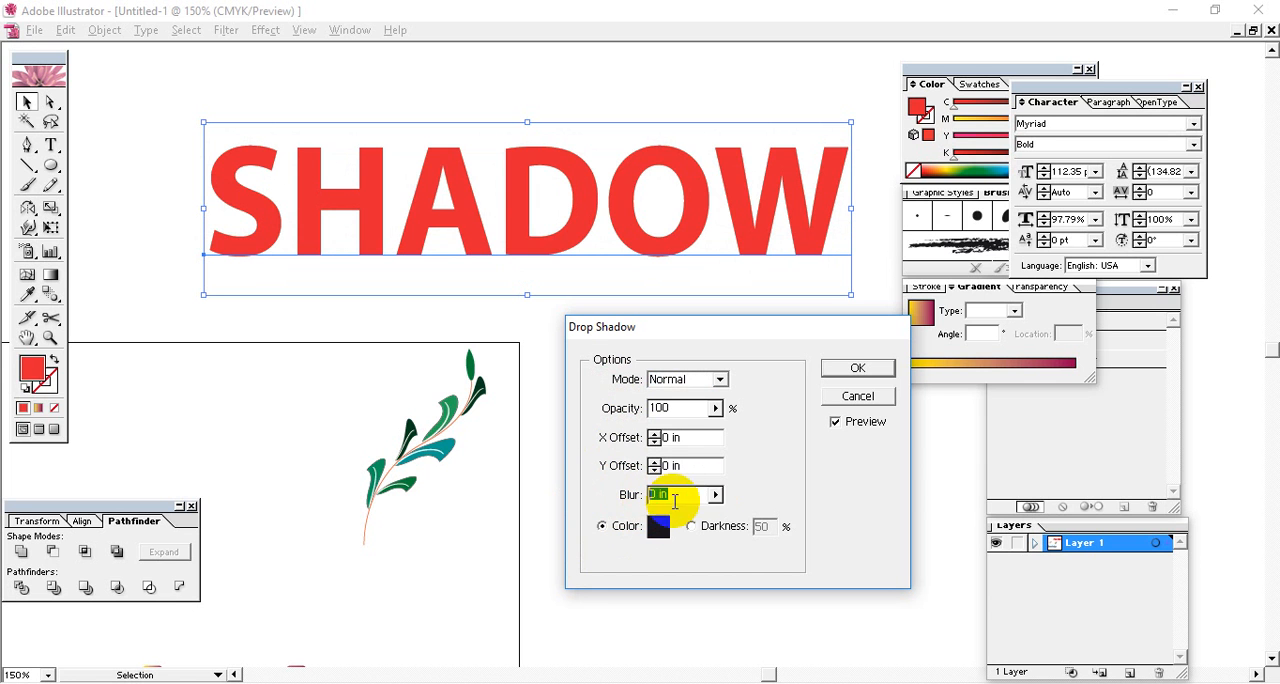
pyautogui.click(715, 494)
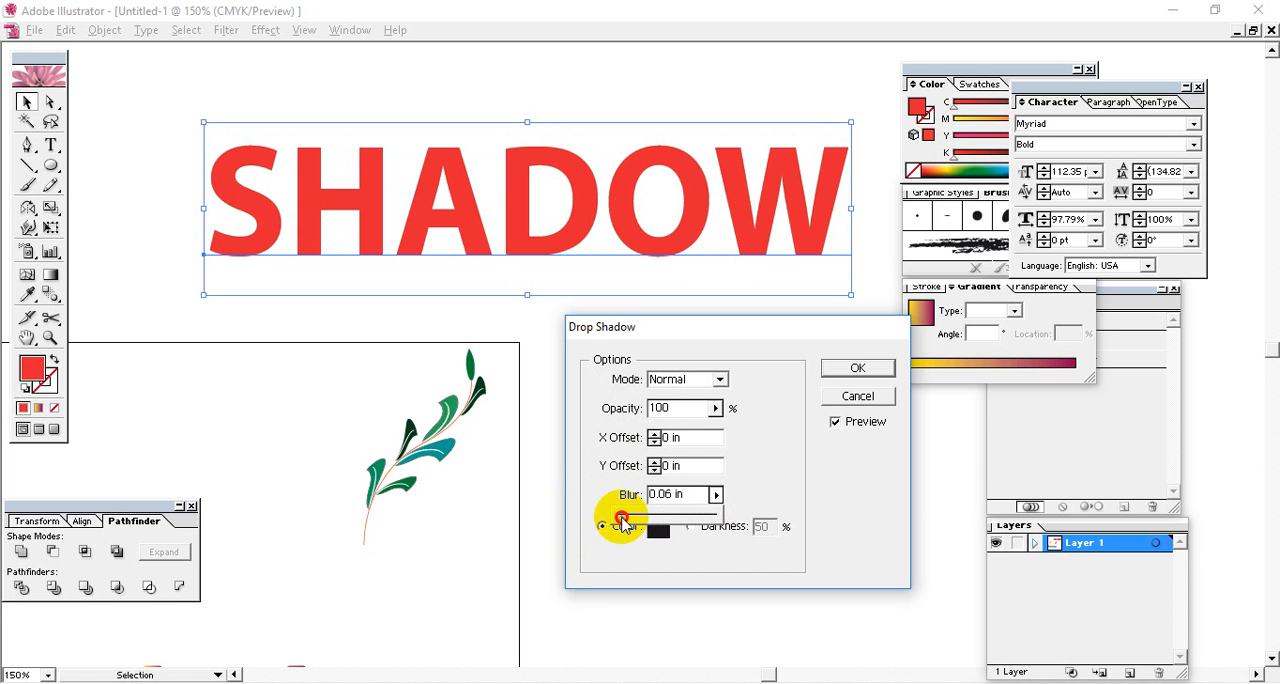
# Offset the blurred drop shadow by 0.2 in on both the X and Y axes.
pyautogui.moveTo(686, 435); pyautogui.dragTo(545, 437)
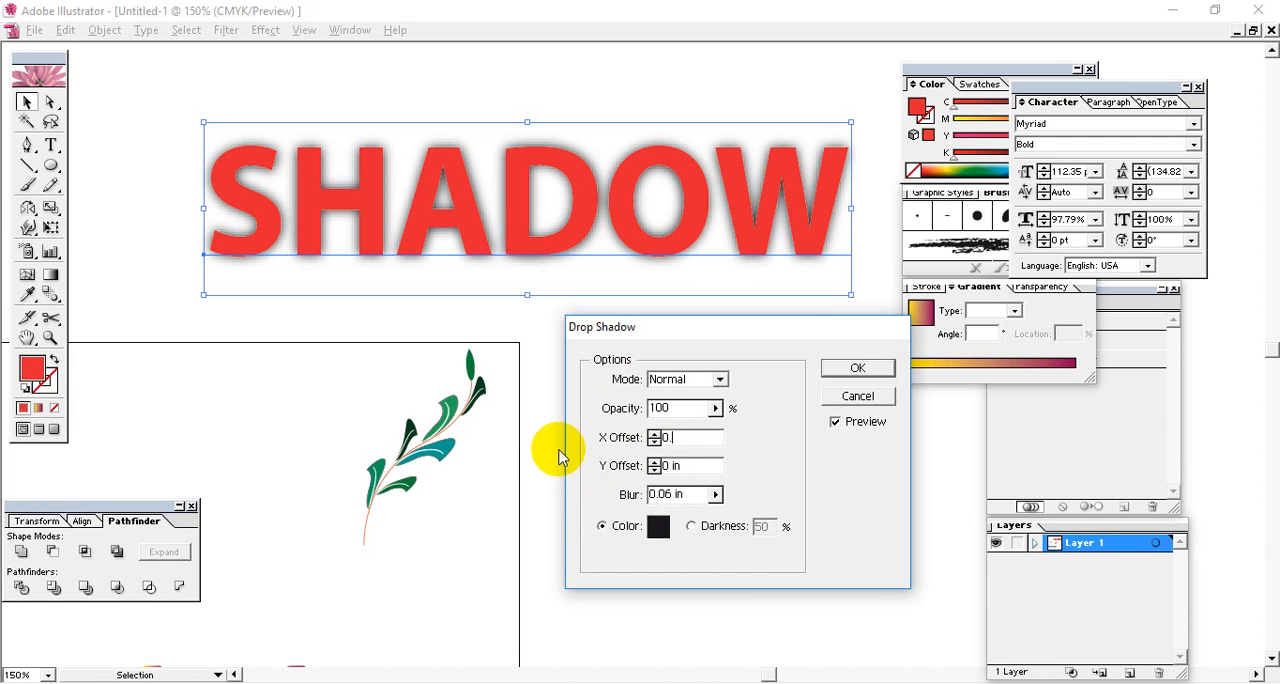
pyautogui.moveTo(695, 464); pyautogui.dragTo(607, 468)
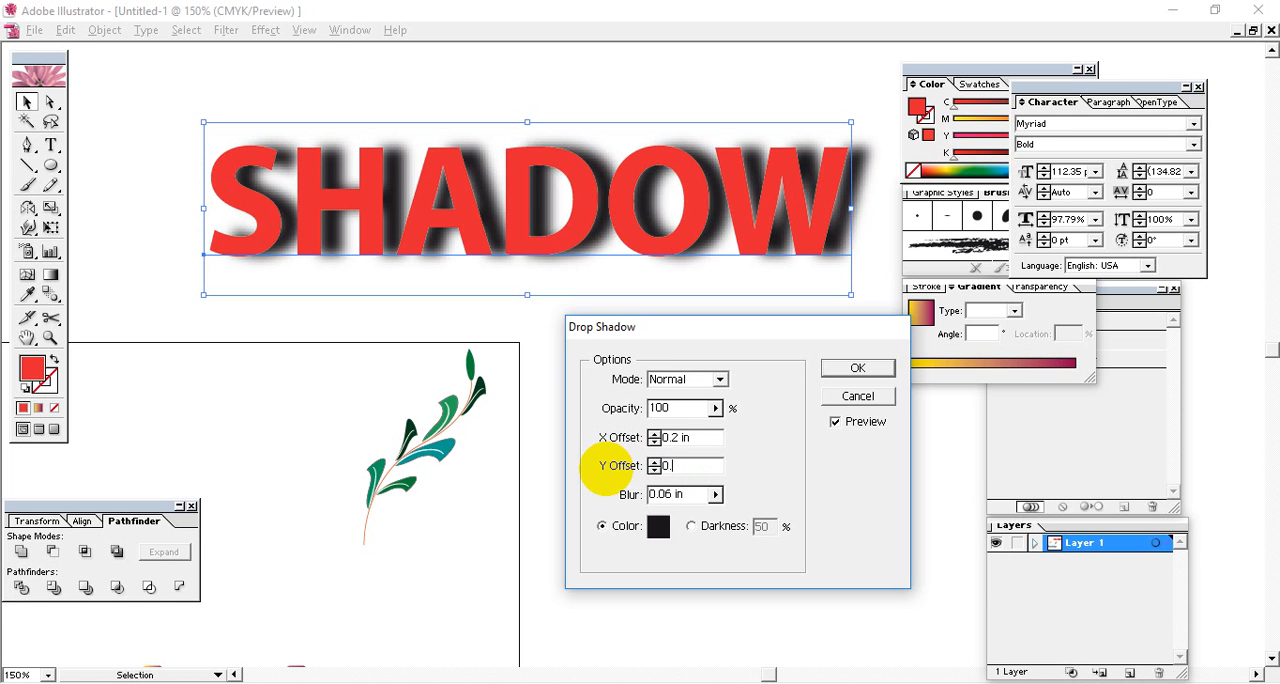
pyautogui.write('0.2')
pyautogui.click(681, 437)
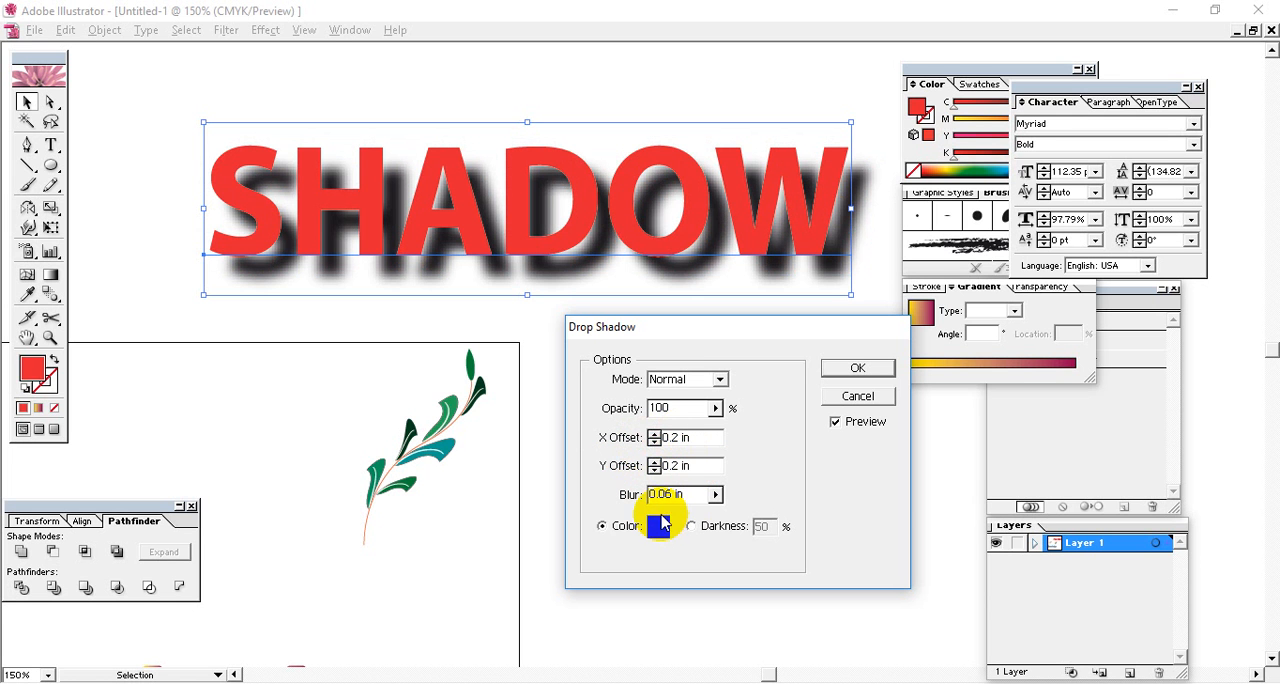
# Remove the drop shadow's blur by setting it to 0 in, and set both its X and Y offsets to 0.1 in.
pyautogui.click(715, 494)
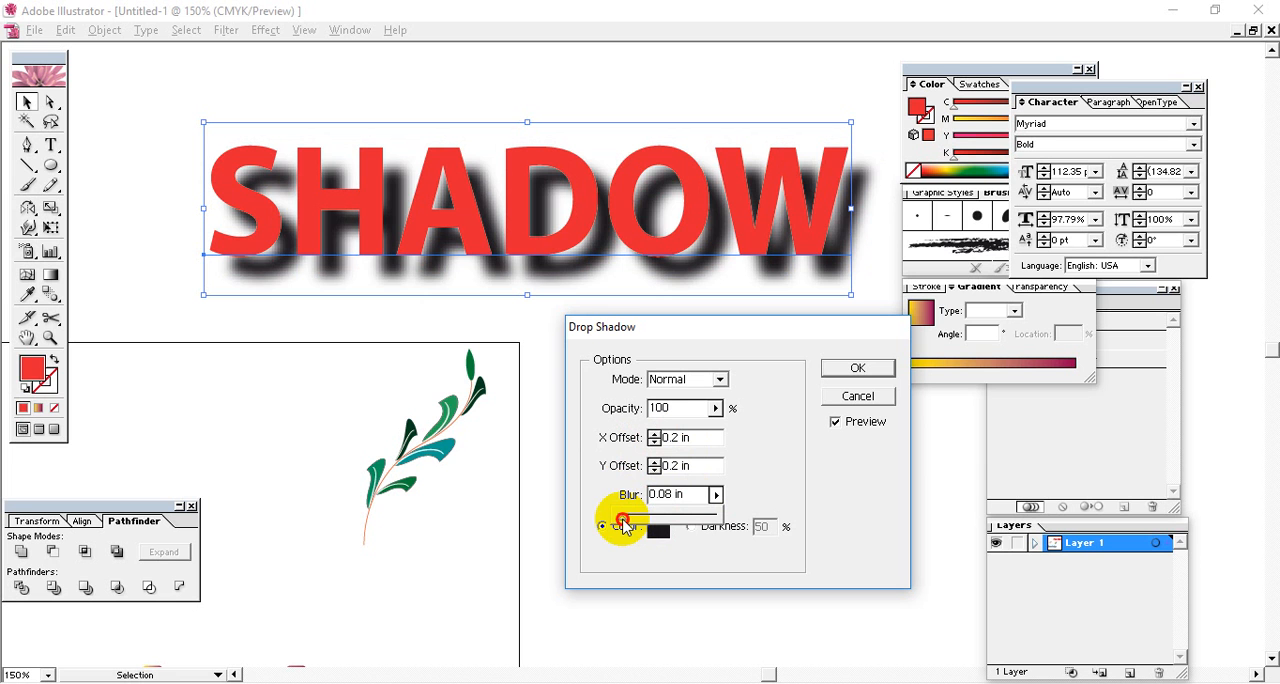
pyautogui.moveTo(622, 527); pyautogui.dragTo(608, 523)
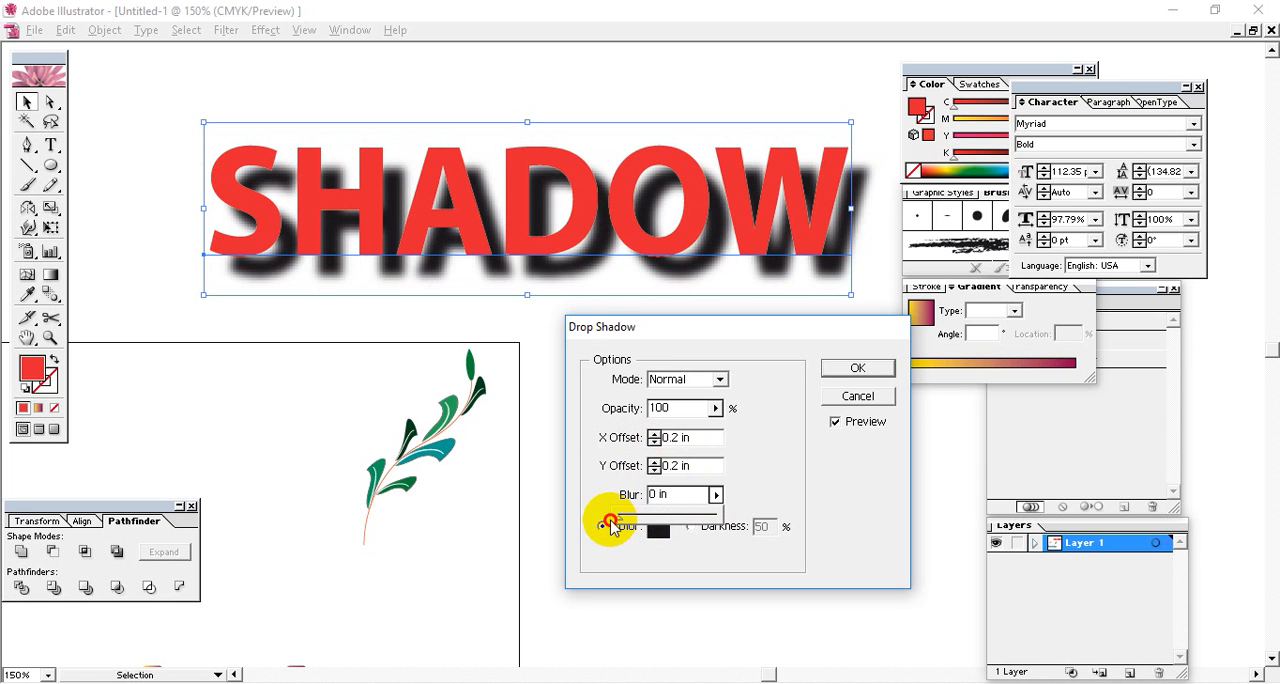
pyautogui.click(678, 466)
pyautogui.write('1')
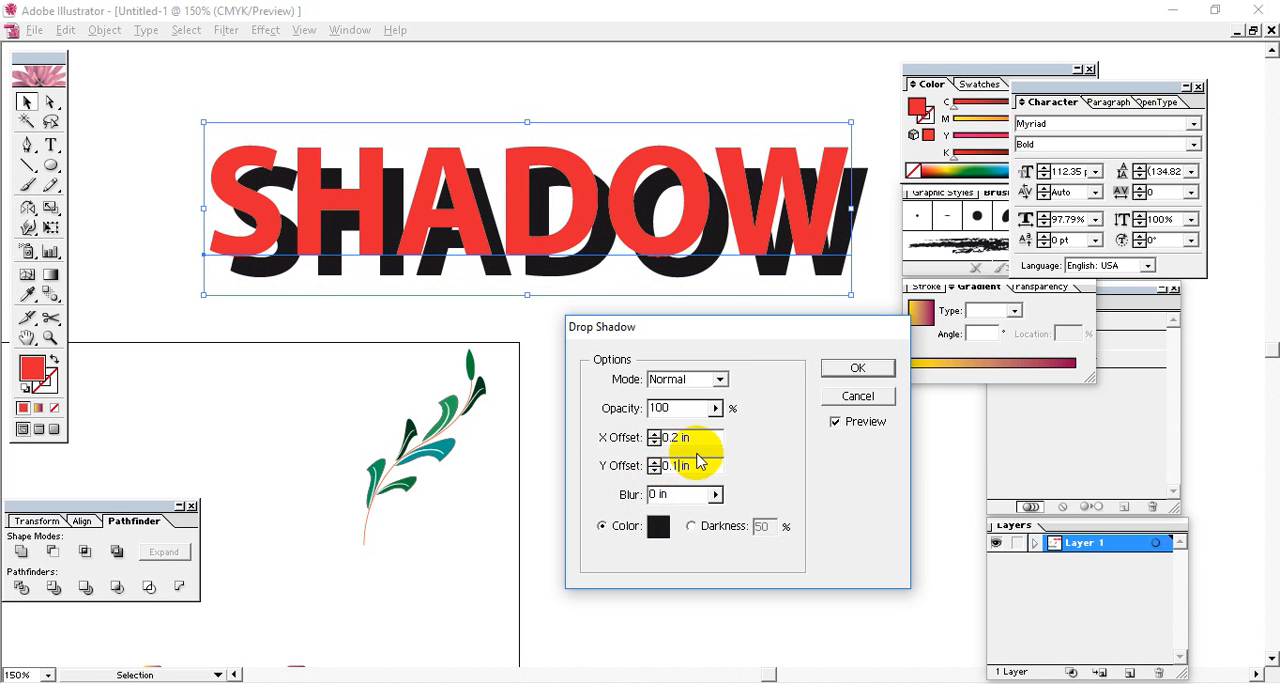
pyautogui.click(670, 437)
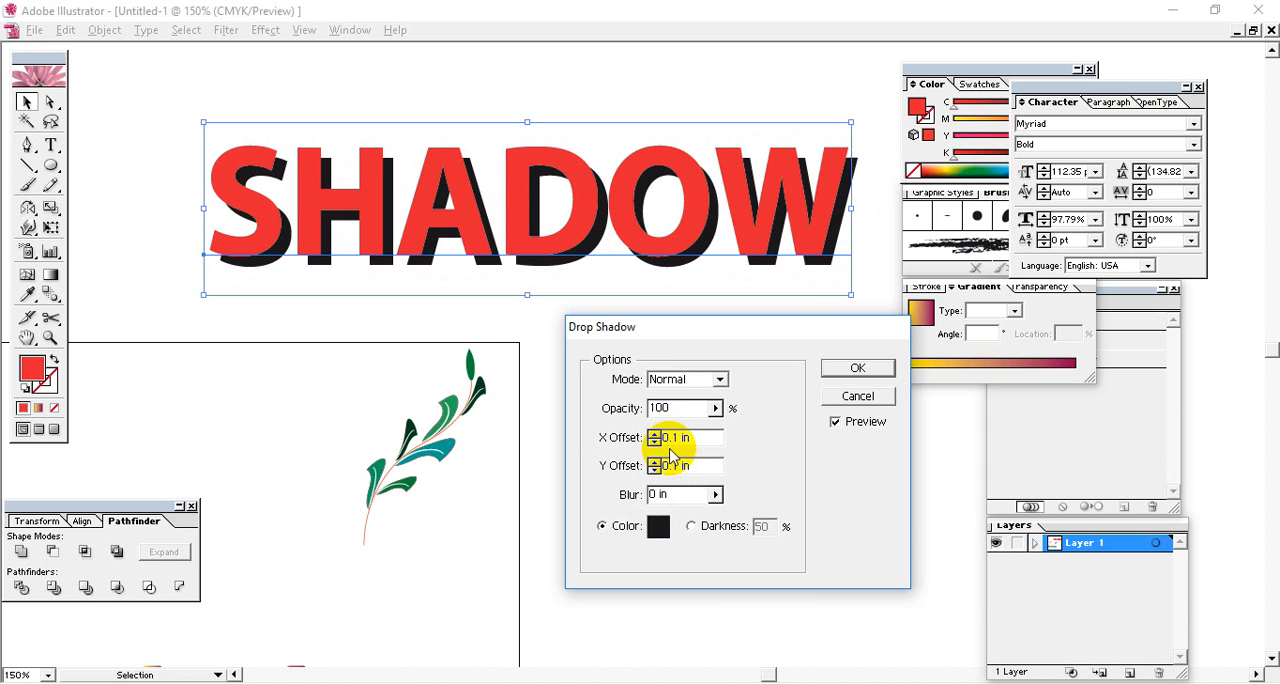
# Reduce the drop shadow's X and Y offsets to 0.01 in each for a thin edge along the lettering.
pyautogui.write('0')
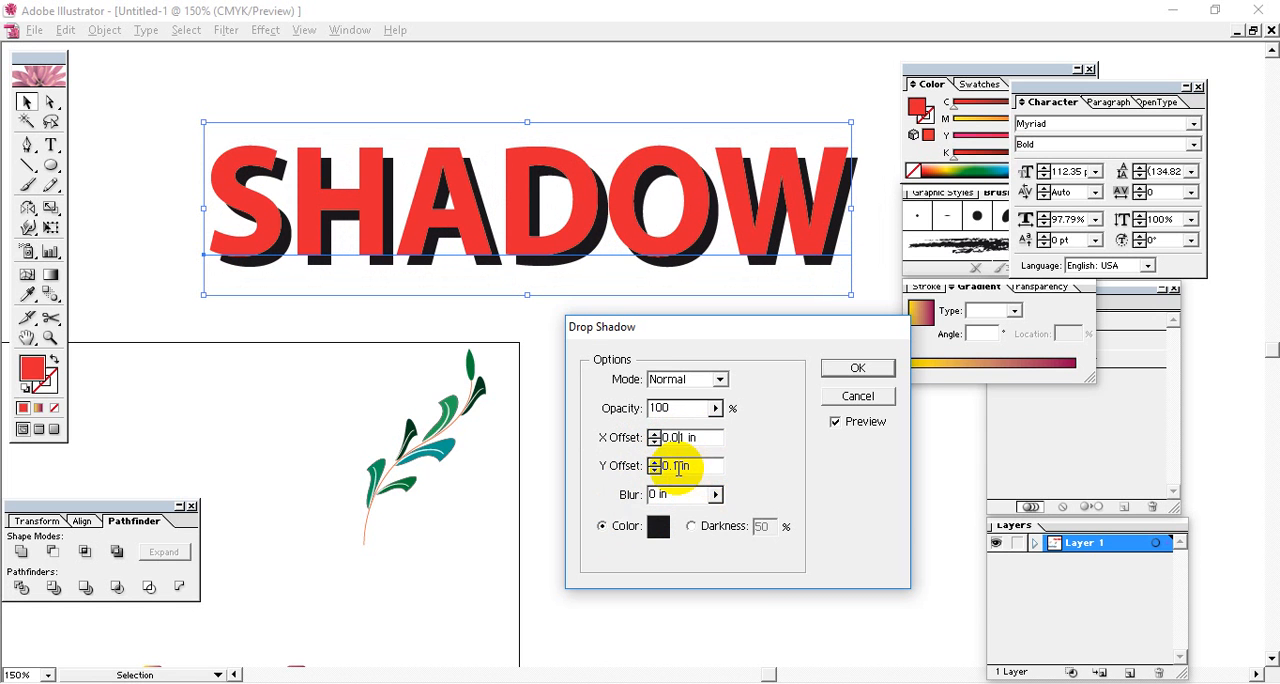
pyautogui.click(673, 468)
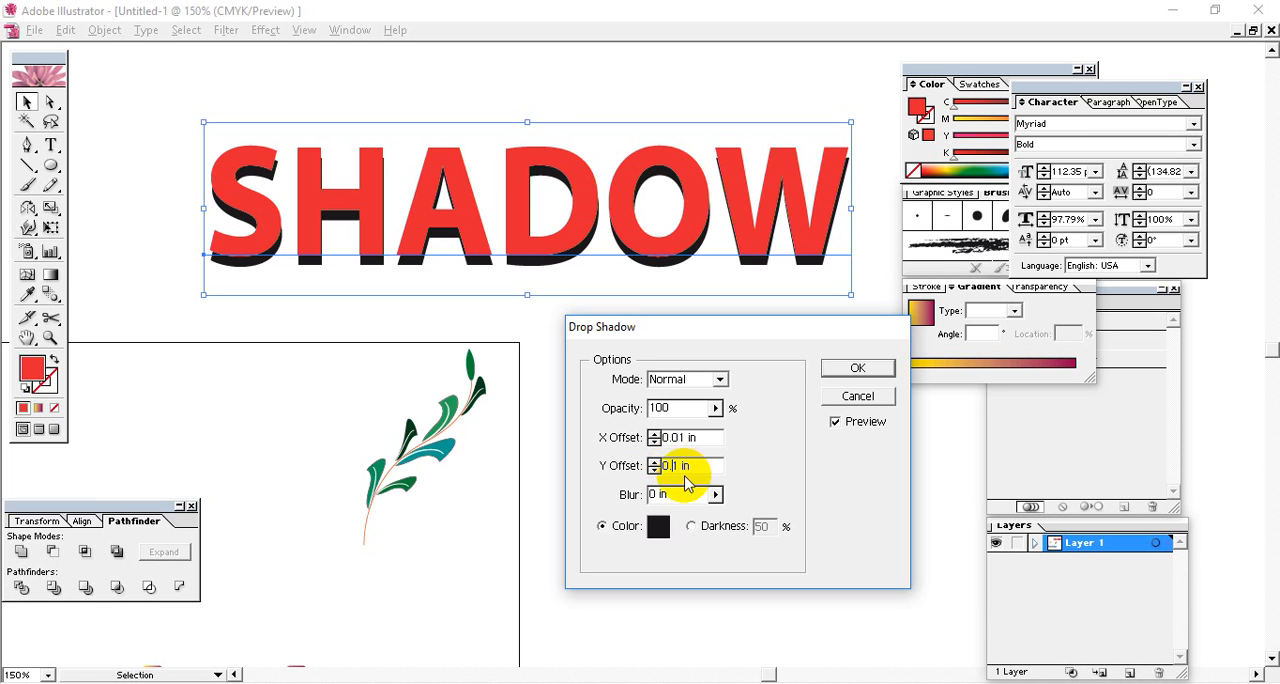
pyautogui.write('0')
pyautogui.click(697, 438)
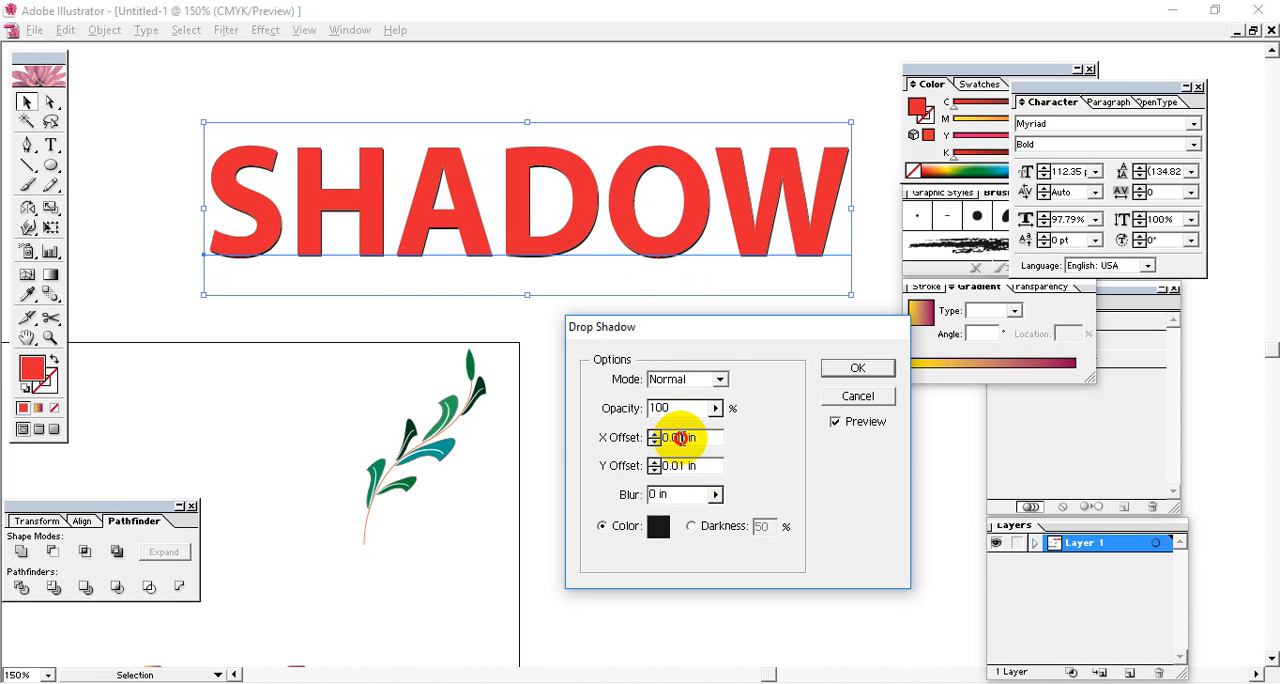
# Set the drop shadow's X and Y offsets to 0.05 in each.
pyautogui.moveTo(681, 438); pyautogui.dragTo(687, 438)
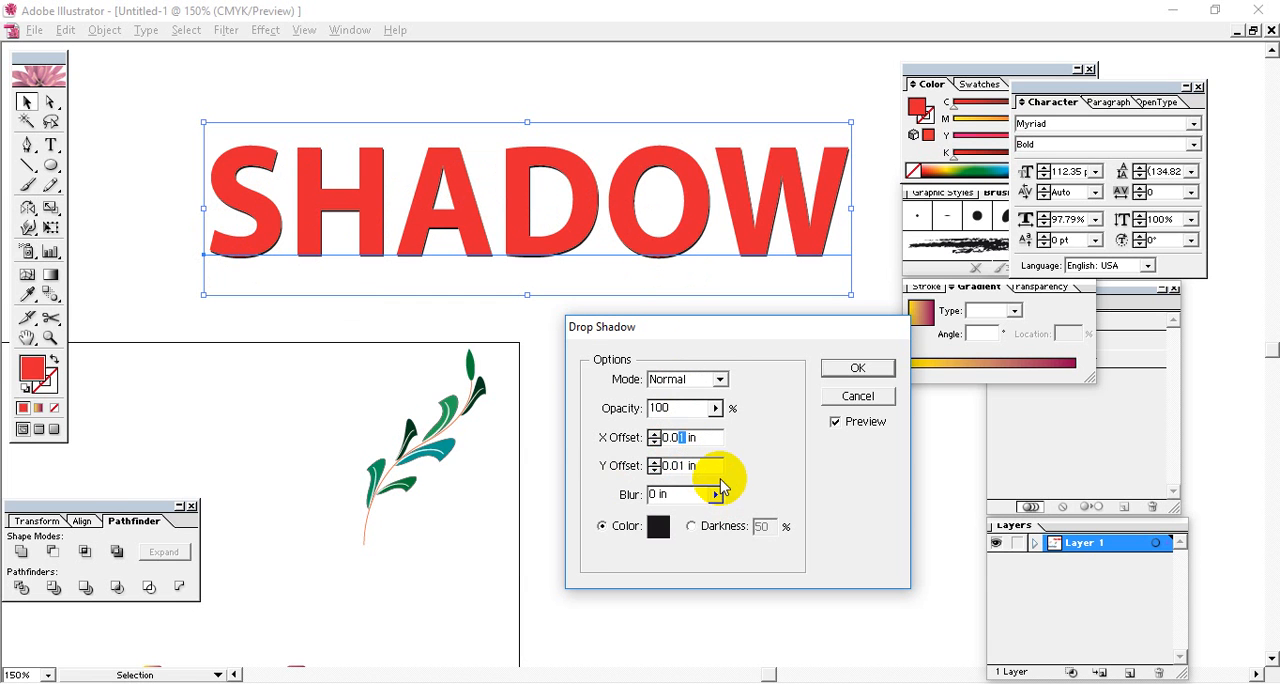
pyautogui.click(680, 466)
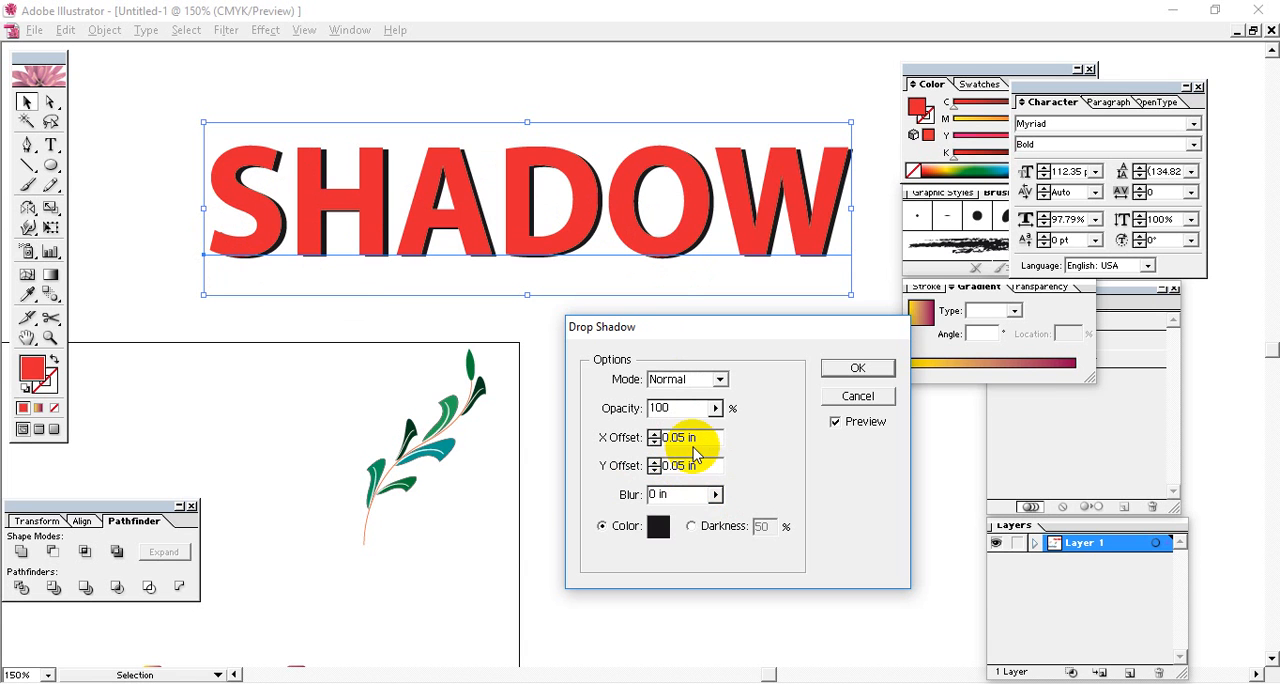
pyautogui.click(679, 435)
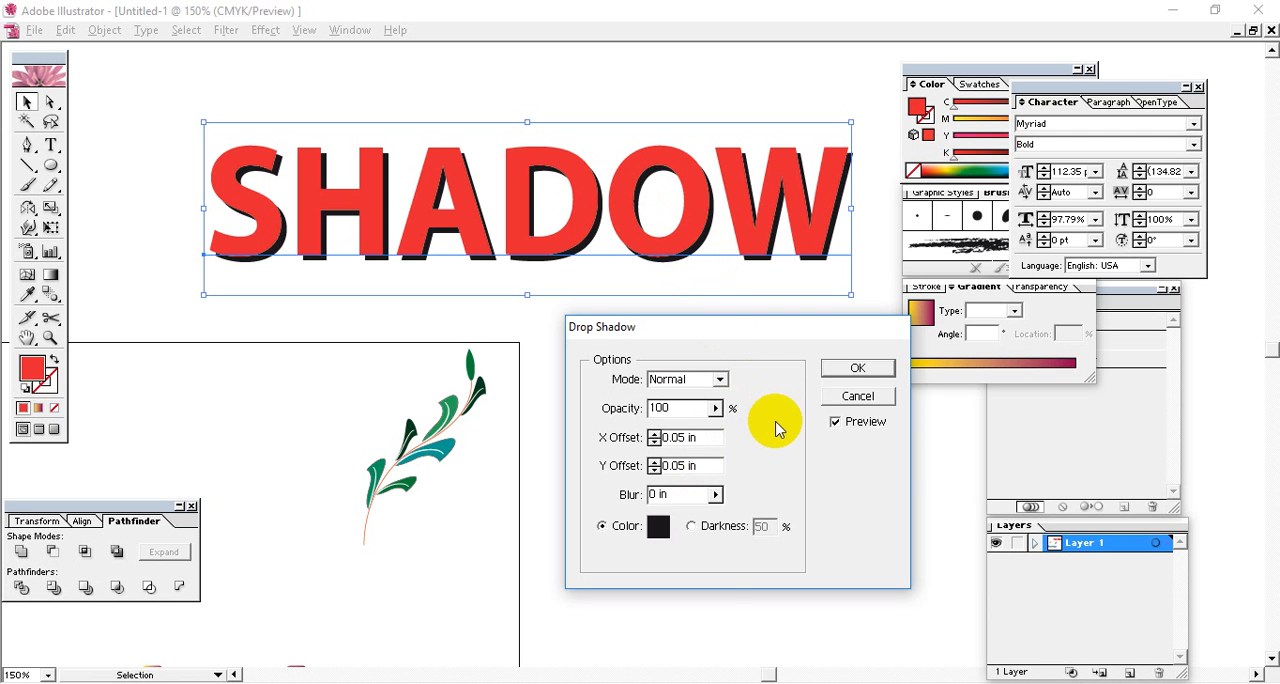
# Try the Color Dodge and Saturation blending modes on the SHADOW text's drop shadow.
pyautogui.click(720, 379)
pyautogui.click(695, 497)
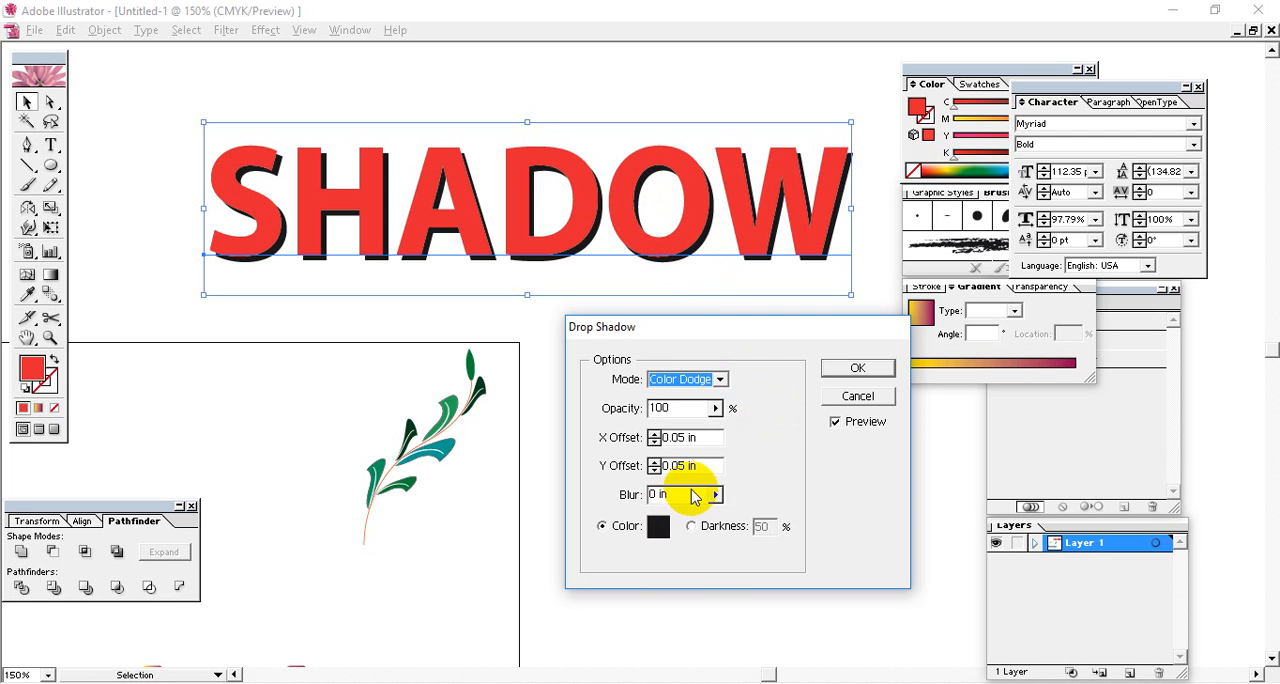
pyautogui.click(719, 379)
pyautogui.click(680, 630)
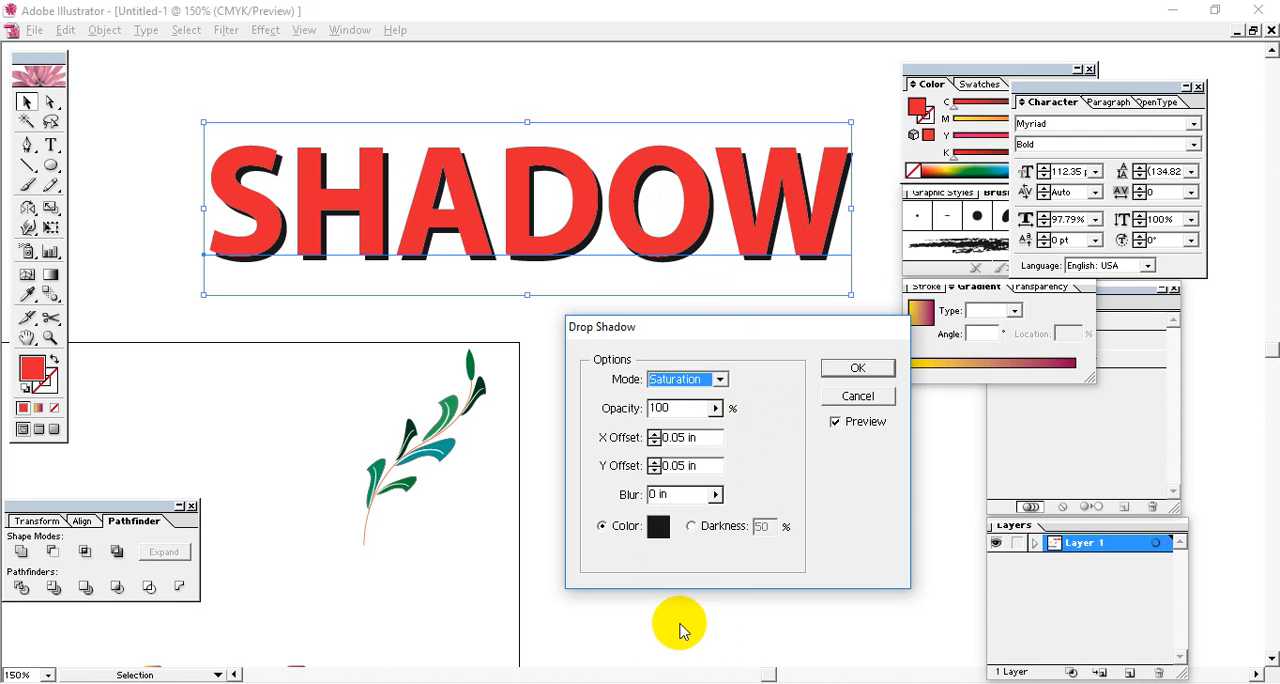
# Set the SHADOW text's drop shadow to Normal mode with reduced opacity, apply it and deselect the text.
pyautogui.moveTo(714, 408); pyautogui.dragTo(680, 432)
pyautogui.click(720, 380)
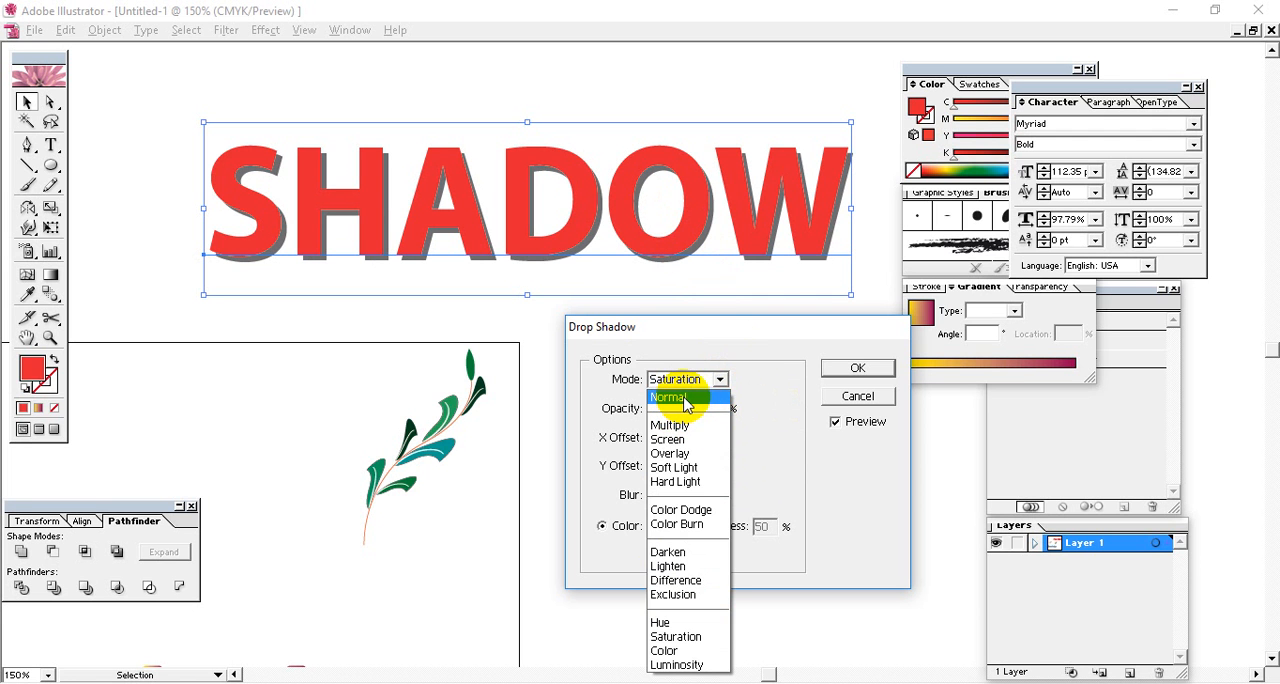
pyautogui.click(686, 398)
pyautogui.moveTo(715, 408); pyautogui.dragTo(700, 430)
pyautogui.click(716, 408)
pyautogui.click(857, 369)
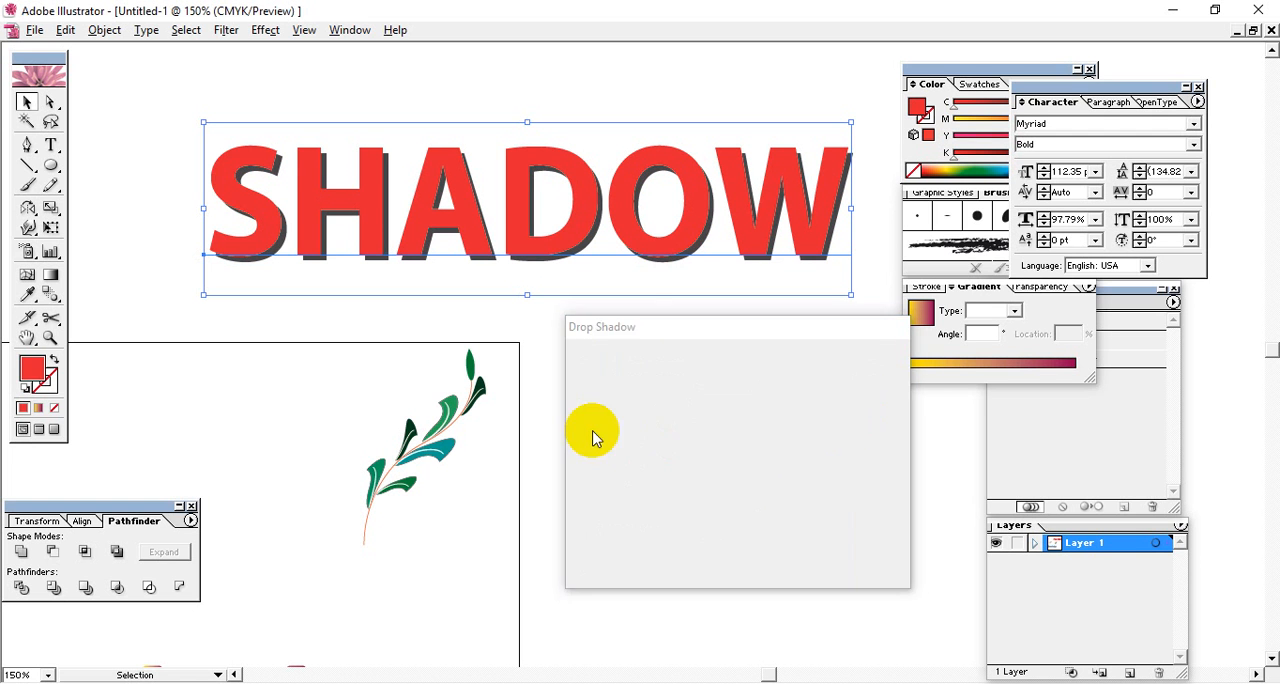
pyautogui.click(207, 177)
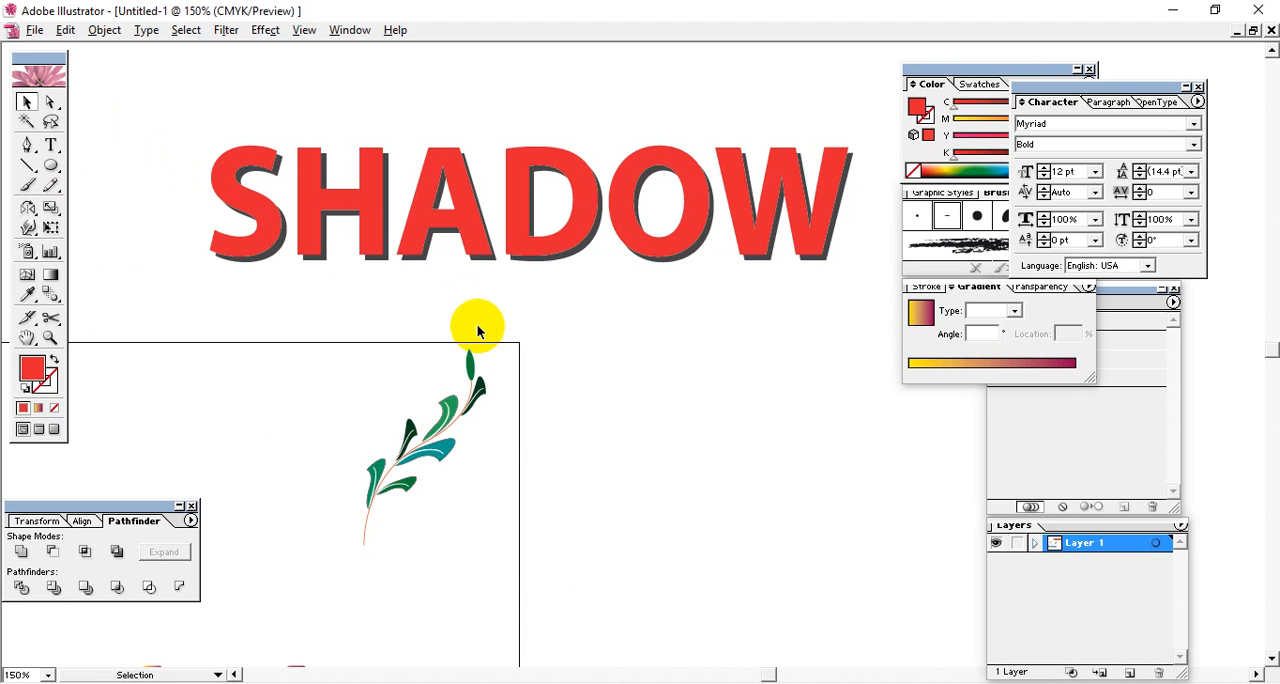
# Look over the SHADOW text, the leaf sprig, the Brush and Stroke labels and the Knowledge lettering around the artboard.
pyautogui.press('space')
pyautogui.moveTo(513, 316); pyautogui.dragTo(734, 421)
pyautogui.moveTo(602, 363); pyautogui.dragTo(684, 141)
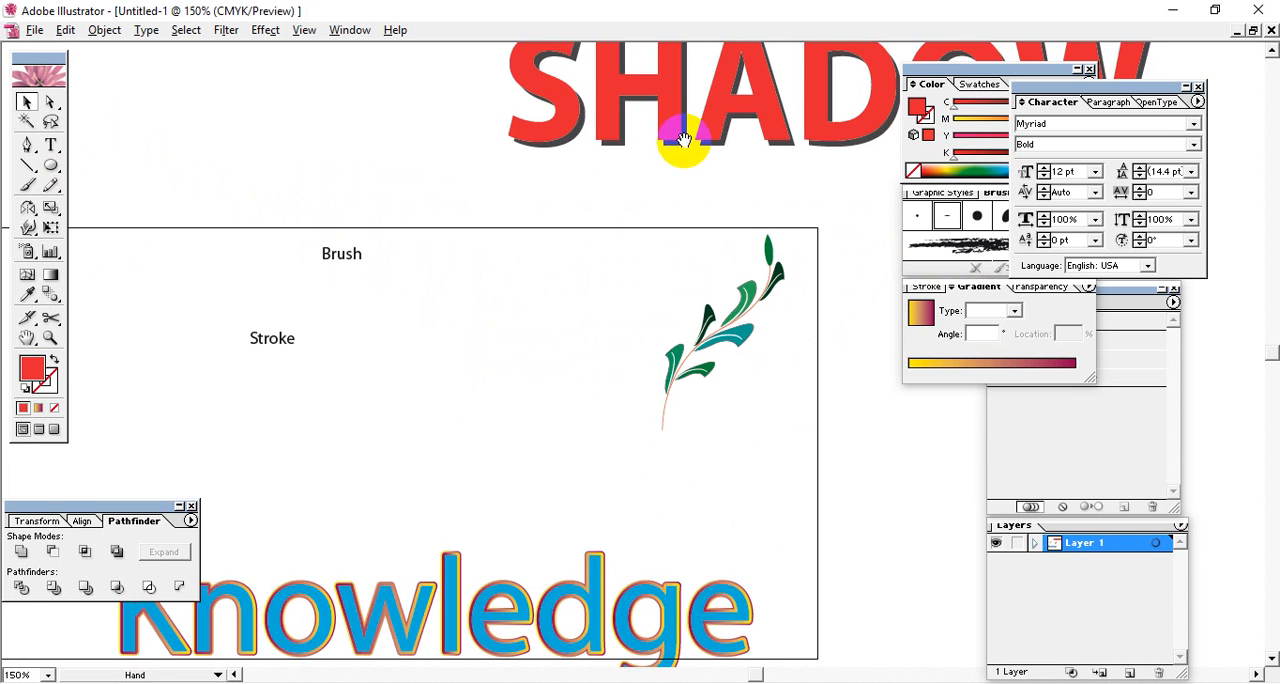
pyautogui.moveTo(450, 306); pyautogui.dragTo(477, 197)
pyautogui.moveTo(537, 399); pyautogui.dragTo(478, 408)
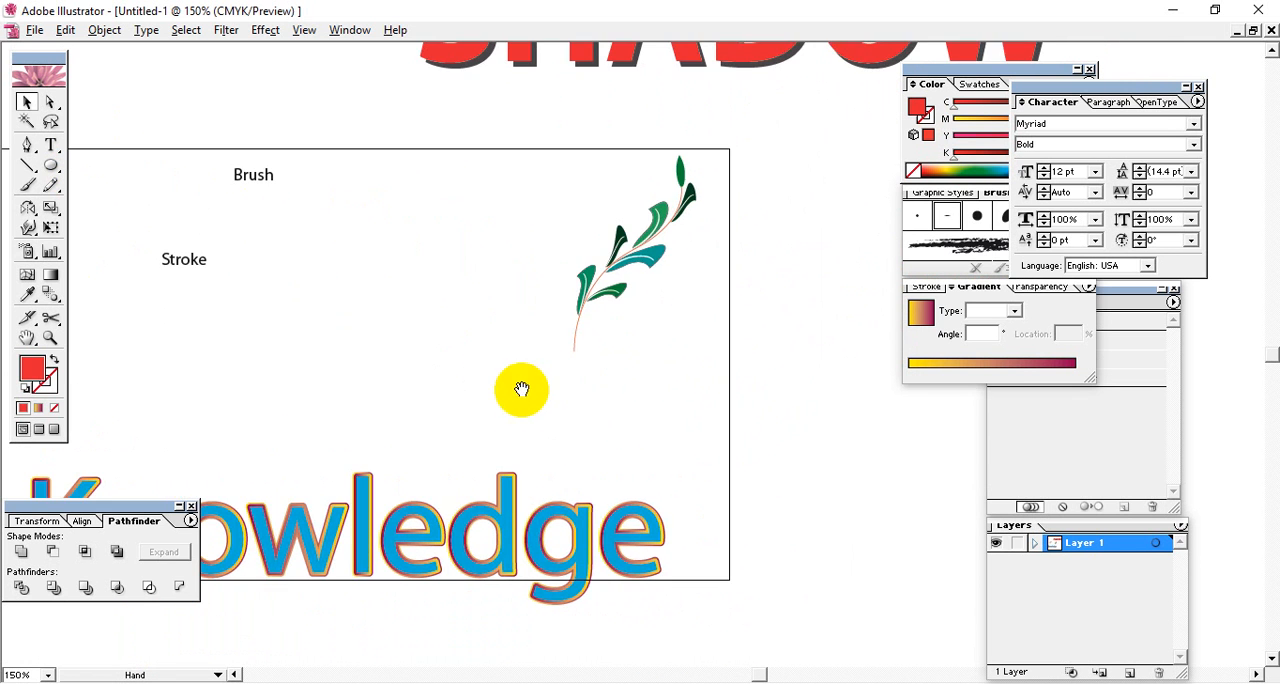
pyautogui.moveTo(670, 319); pyautogui.dragTo(606, 366)
pyautogui.moveTo(674, 282); pyautogui.dragTo(600, 374)
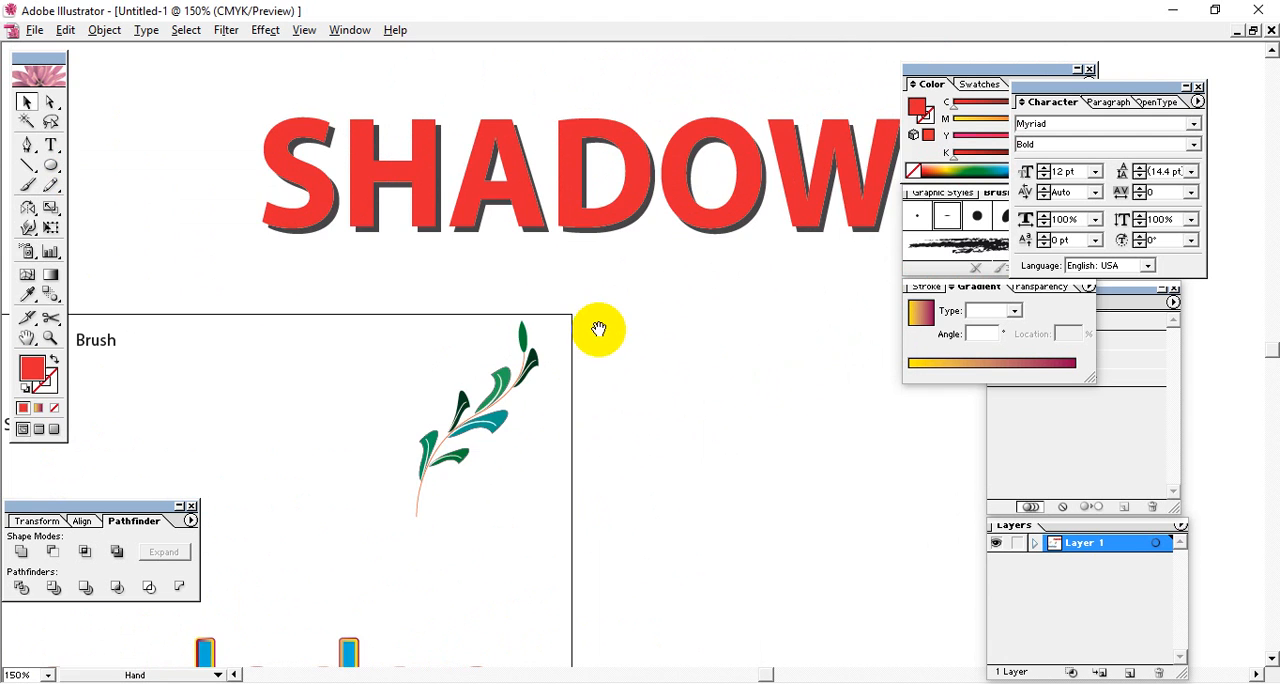
pyautogui.moveTo(597, 329); pyautogui.dragTo(644, 257)
pyautogui.moveTo(618, 366); pyautogui.dragTo(667, 321)
pyautogui.moveTo(648, 406); pyautogui.dragTo(680, 366)
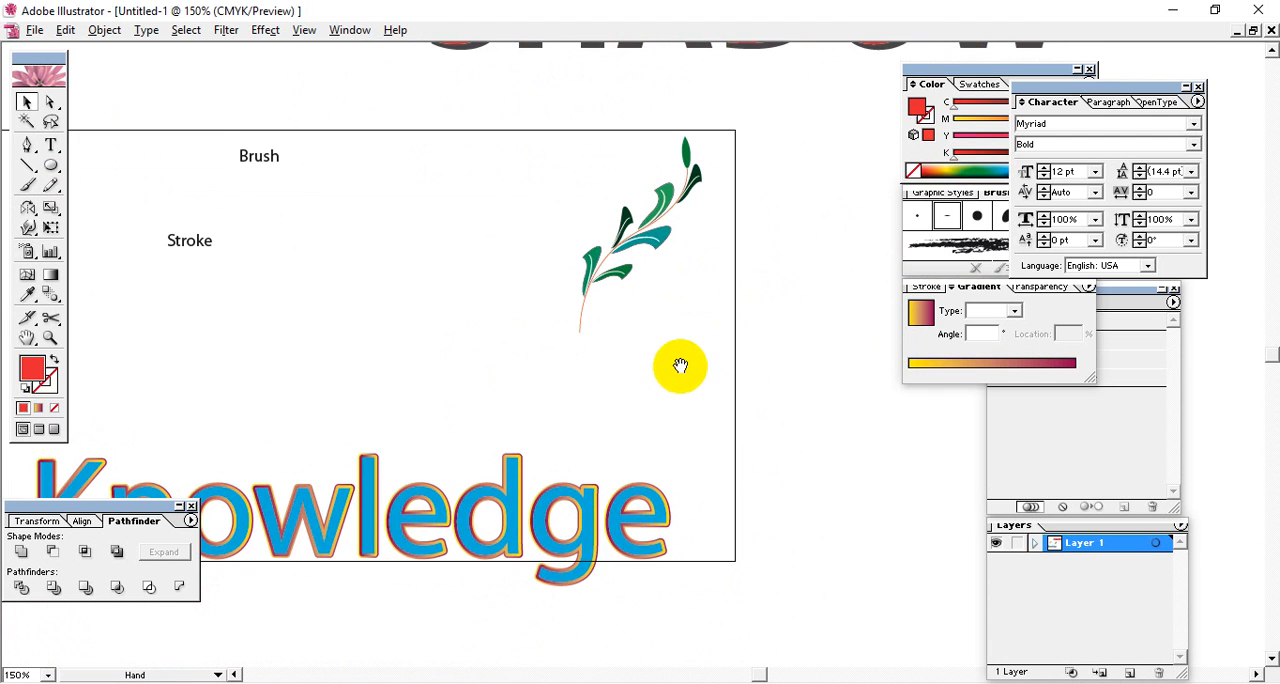
pyautogui.moveTo(680, 442); pyautogui.dragTo(709, 377)
pyautogui.moveTo(640, 410); pyautogui.dragTo(597, 456)
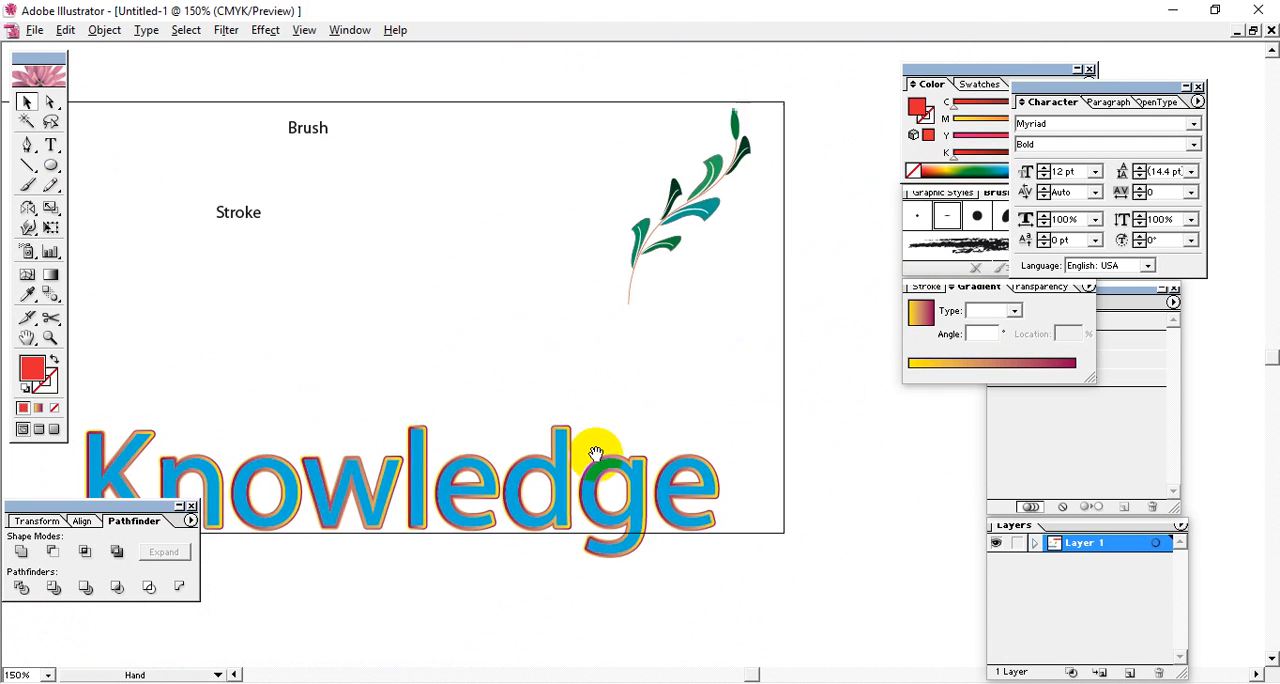
pyautogui.moveTo(518, 335); pyautogui.dragTo(554, 457)
pyautogui.moveTo(663, 322); pyautogui.dragTo(529, 400)
pyautogui.moveTo(631, 341); pyautogui.dragTo(581, 167)
pyautogui.moveTo(602, 407); pyautogui.dragTo(490, 118)
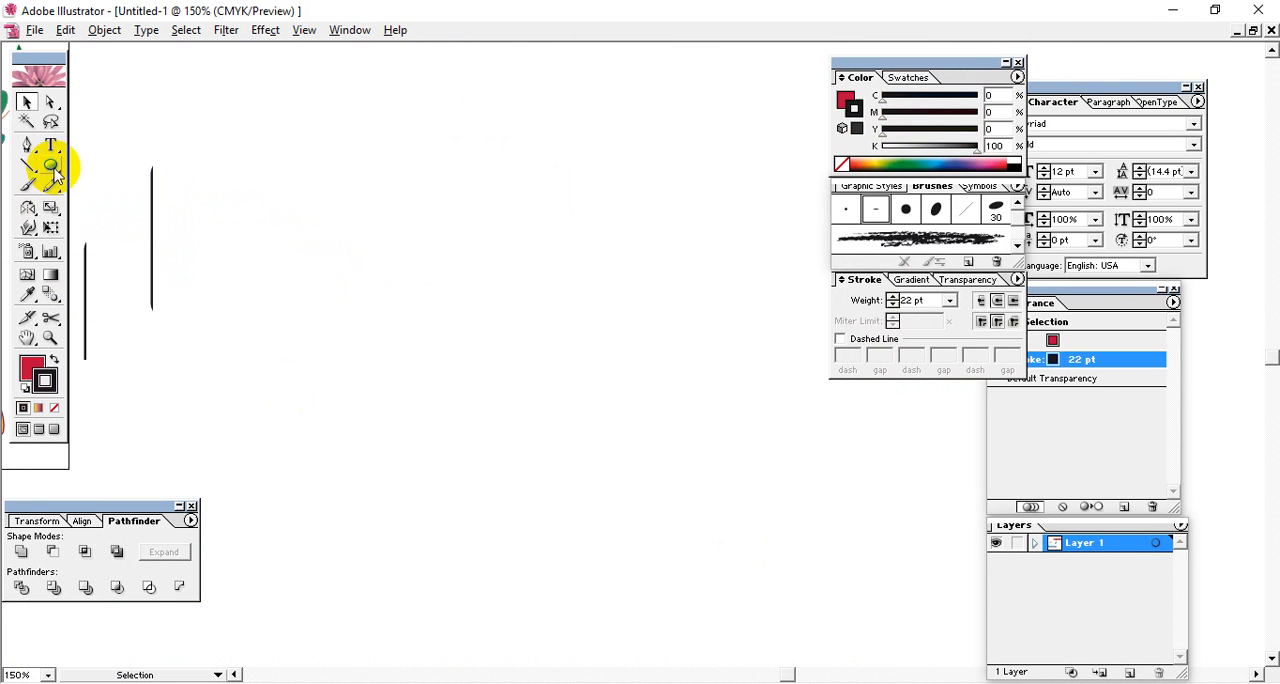
# Draw a red rectangle about 2.3 in wide and 3 in tall in the empty area beside the artboard and remove its stroke.
pyautogui.moveTo(50, 166); pyautogui.dragTo(79, 178)
pyautogui.moveTo(413, 194)
pyautogui.mouseDown()
pyautogui.moveTo(618, 443)
pyautogui.moveTo(601, 471)
pyautogui.moveTo(642, 505)
pyautogui.mouseUp()
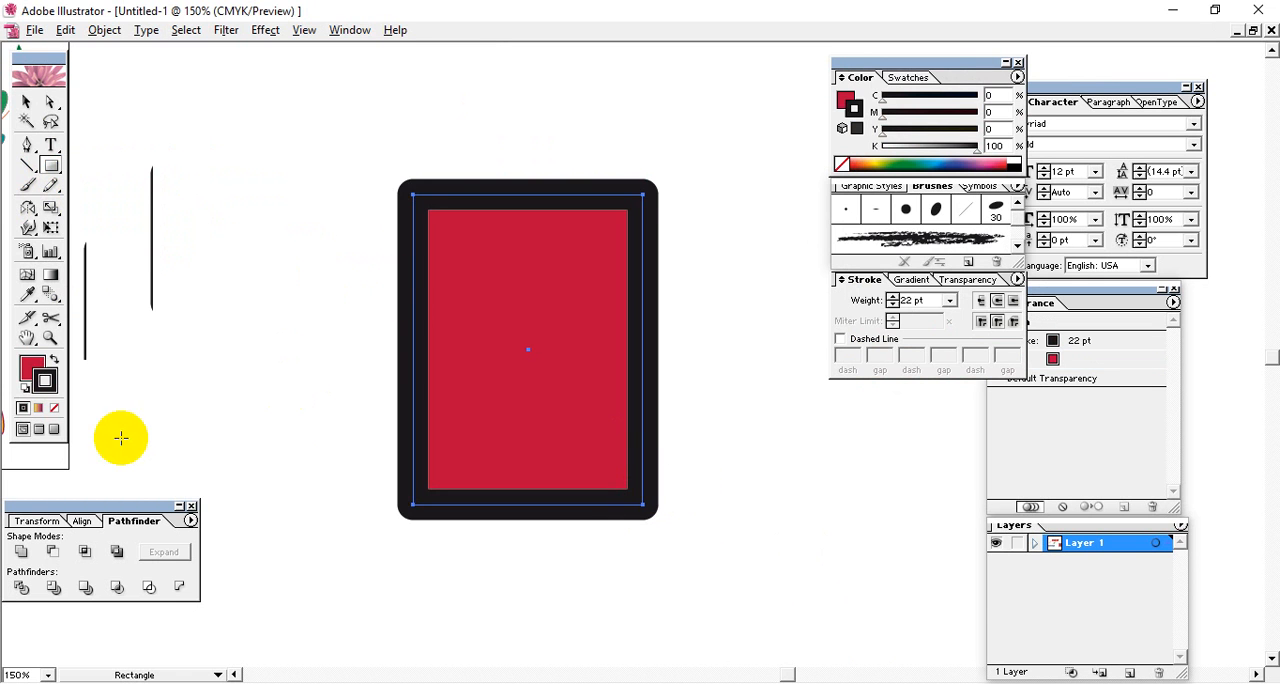
pyautogui.click(55, 407)
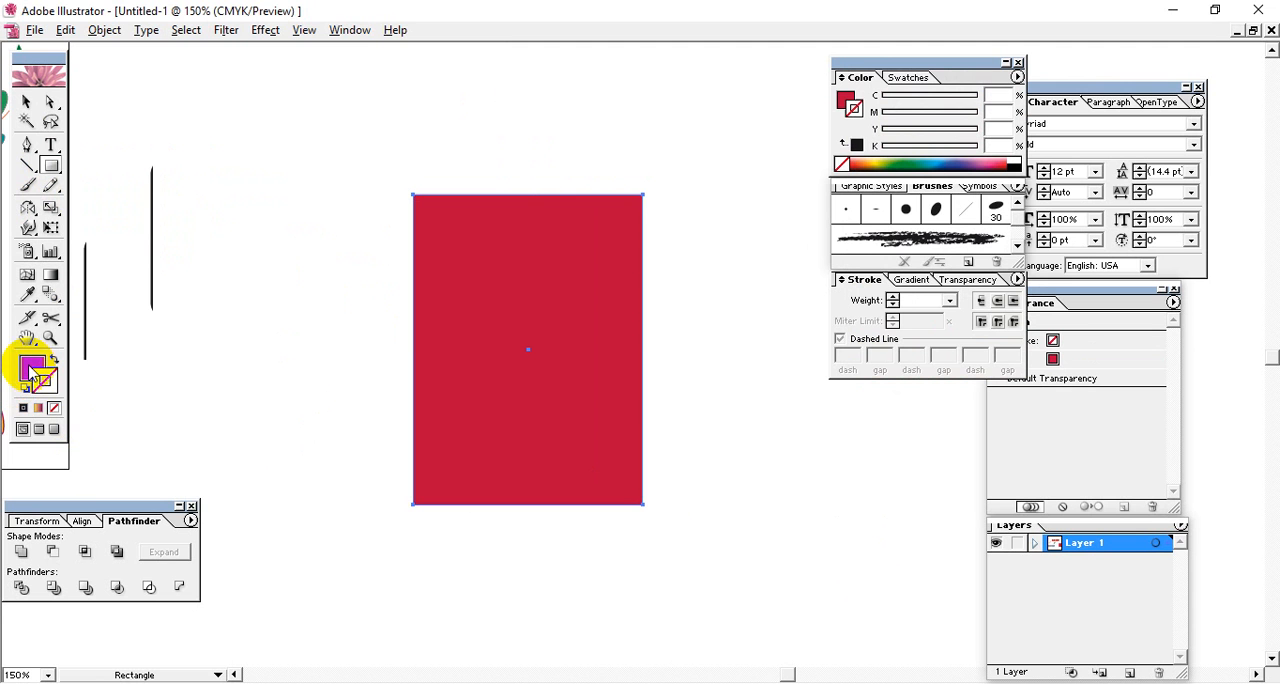
pyautogui.click(33, 372)
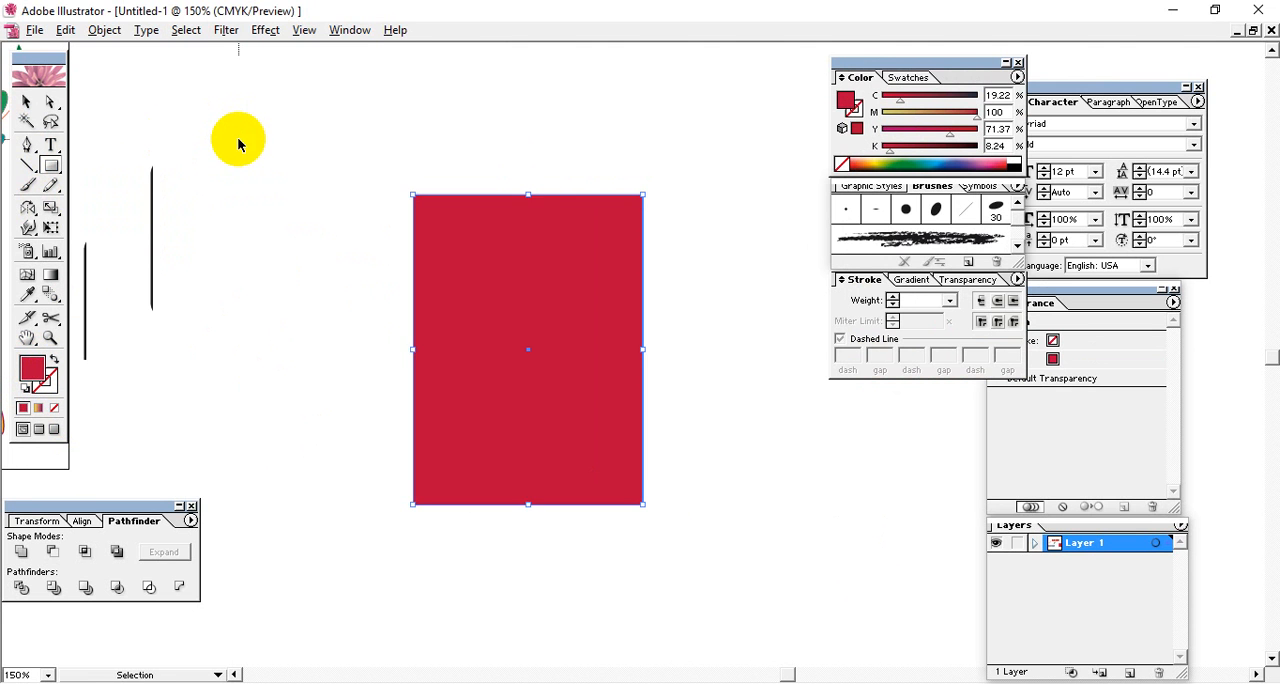
# Show the rulers and place a horizontal and a vertical guide through the red rectangle's centre.
pyautogui.hotkey('ctrl', 'r')
pyautogui.moveTo(328, 55); pyautogui.dragTo(354, 349)
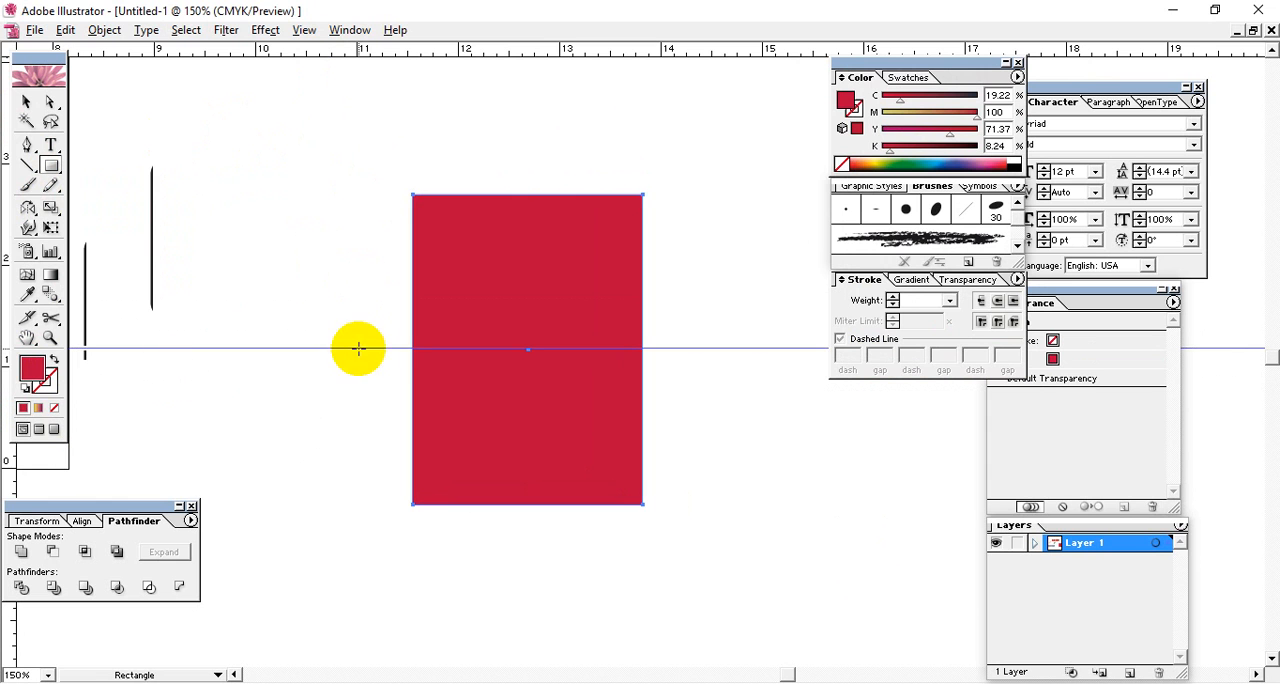
pyautogui.moveTo(15, 482); pyautogui.dragTo(528, 556)
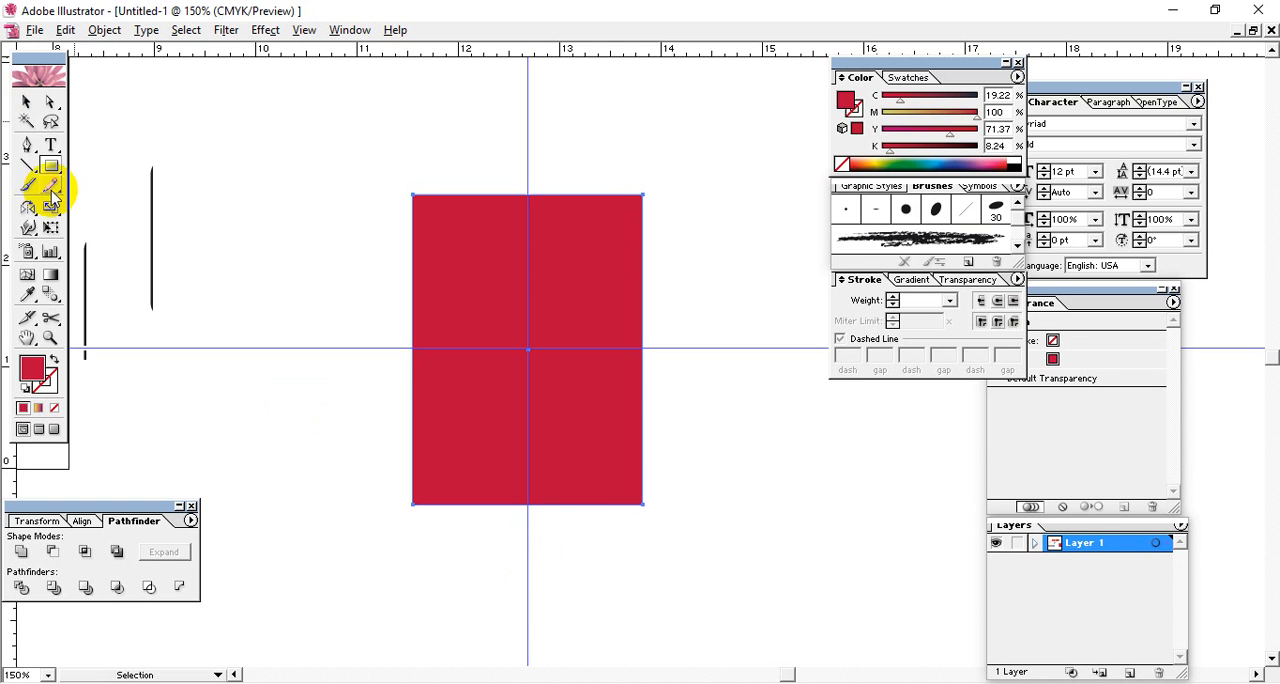
# Add anchor points to the rectangle's bottom, right and left edges where the guides cross them.
pyautogui.click(27, 148)
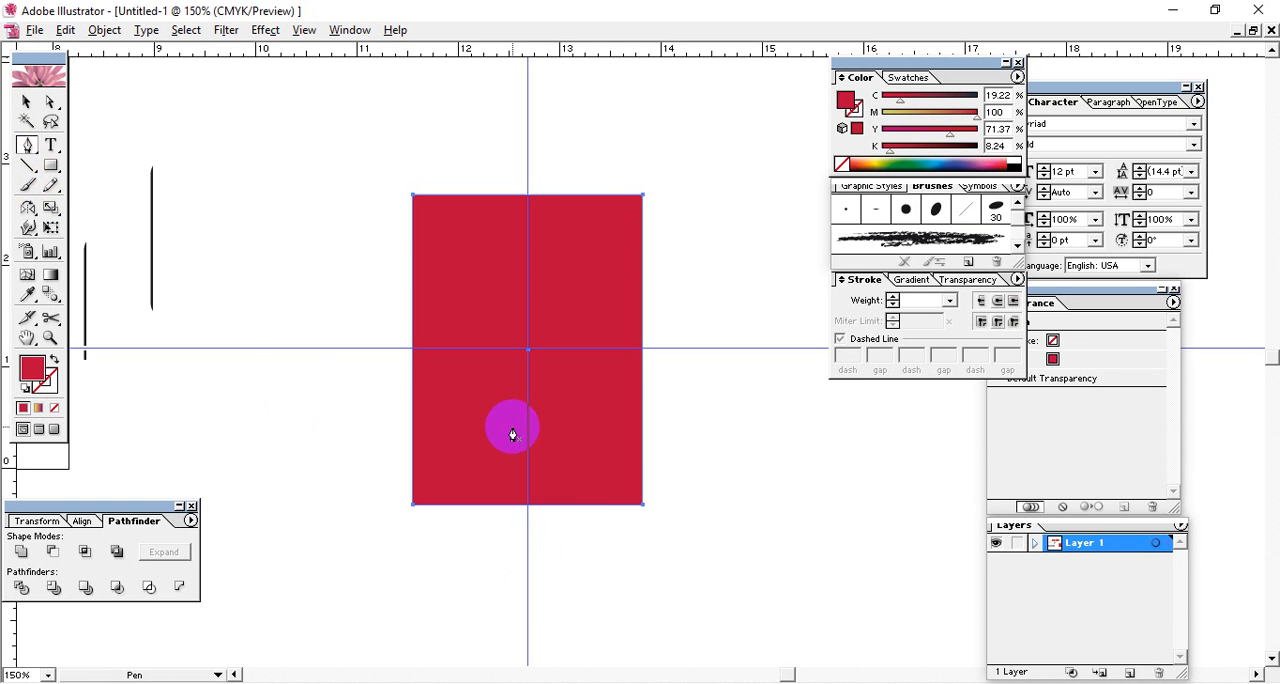
pyautogui.click(528, 505)
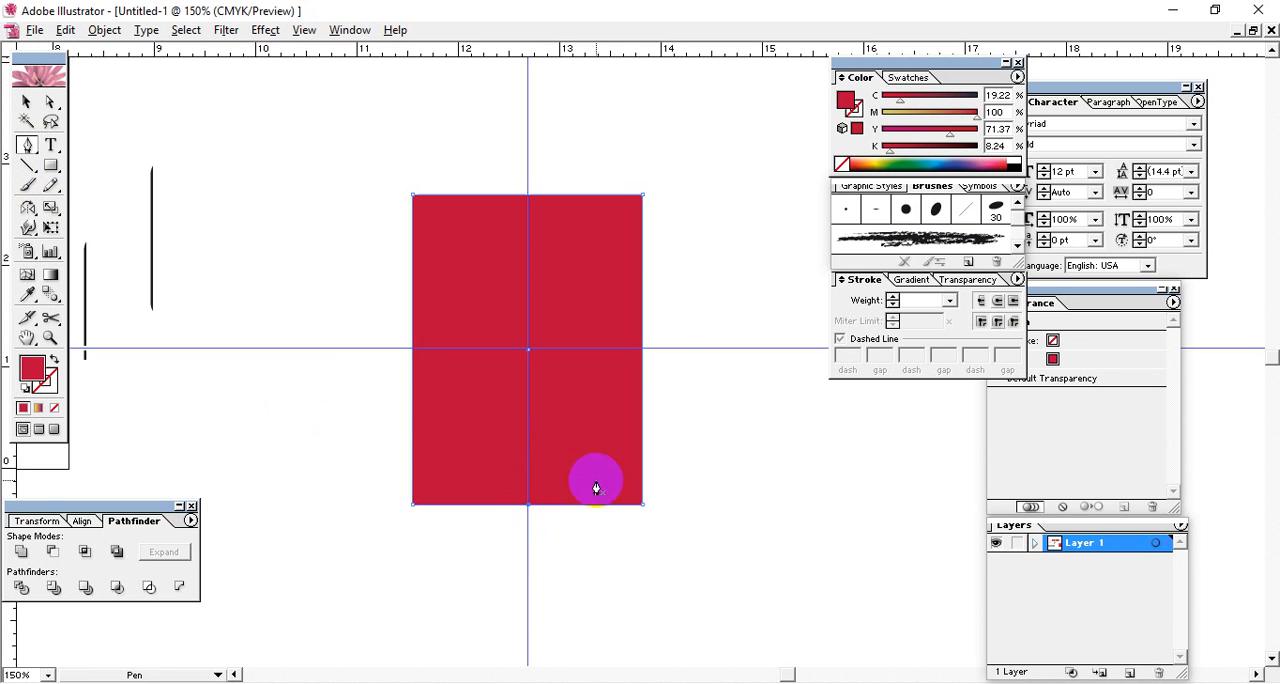
pyautogui.click(643, 350)
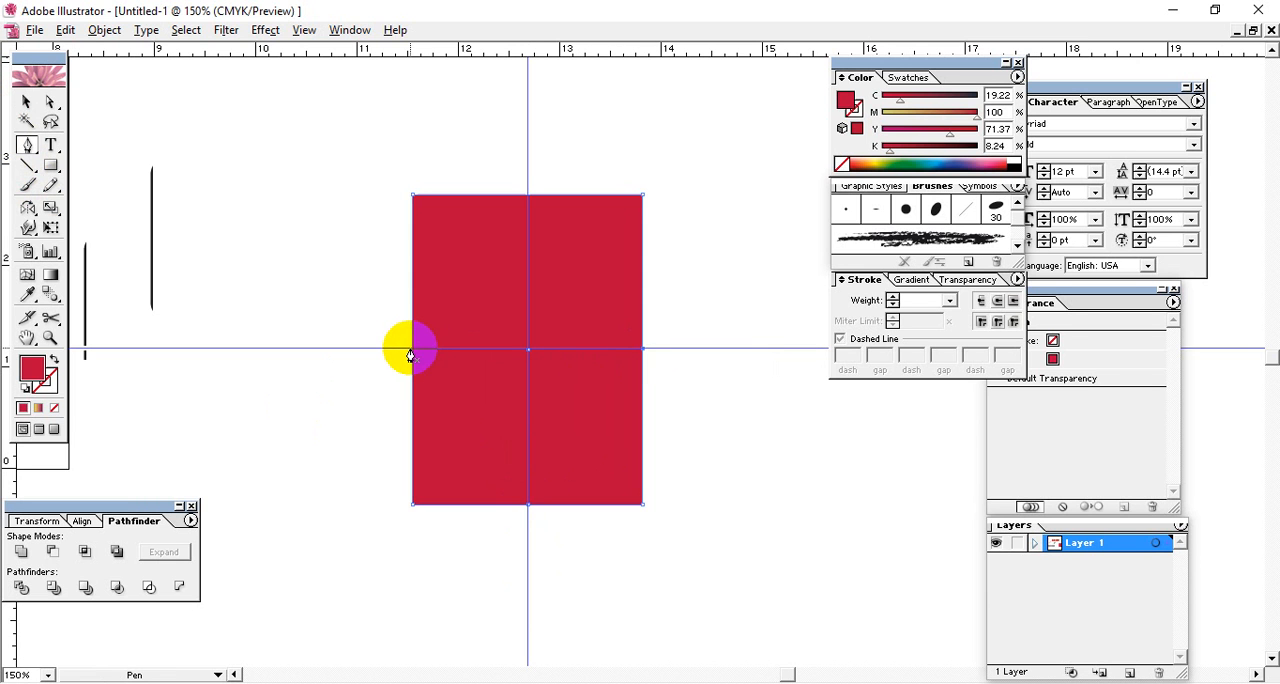
pyautogui.click(410, 350)
pyautogui.click(416, 360)
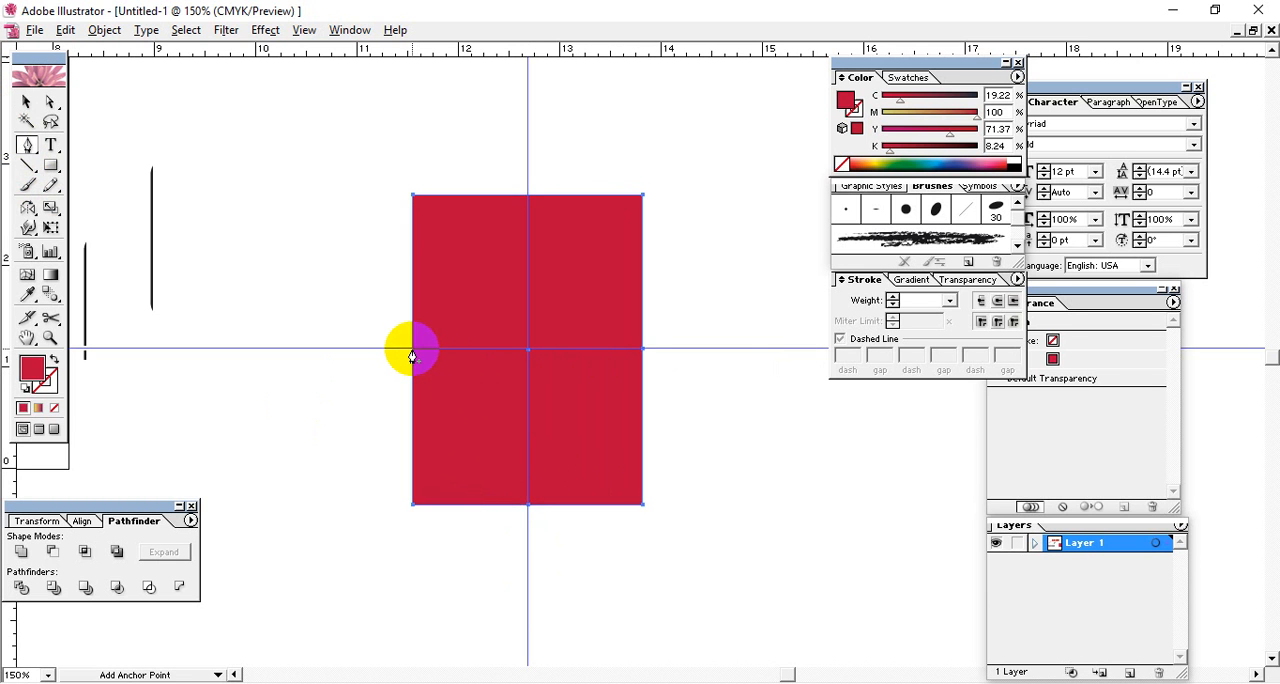
pyautogui.click(523, 380)
# Move the rectangle's bottom middle anchor point straight down about 0.9 in along the vertical guide to form a pointed base.
pyautogui.click(51, 104)
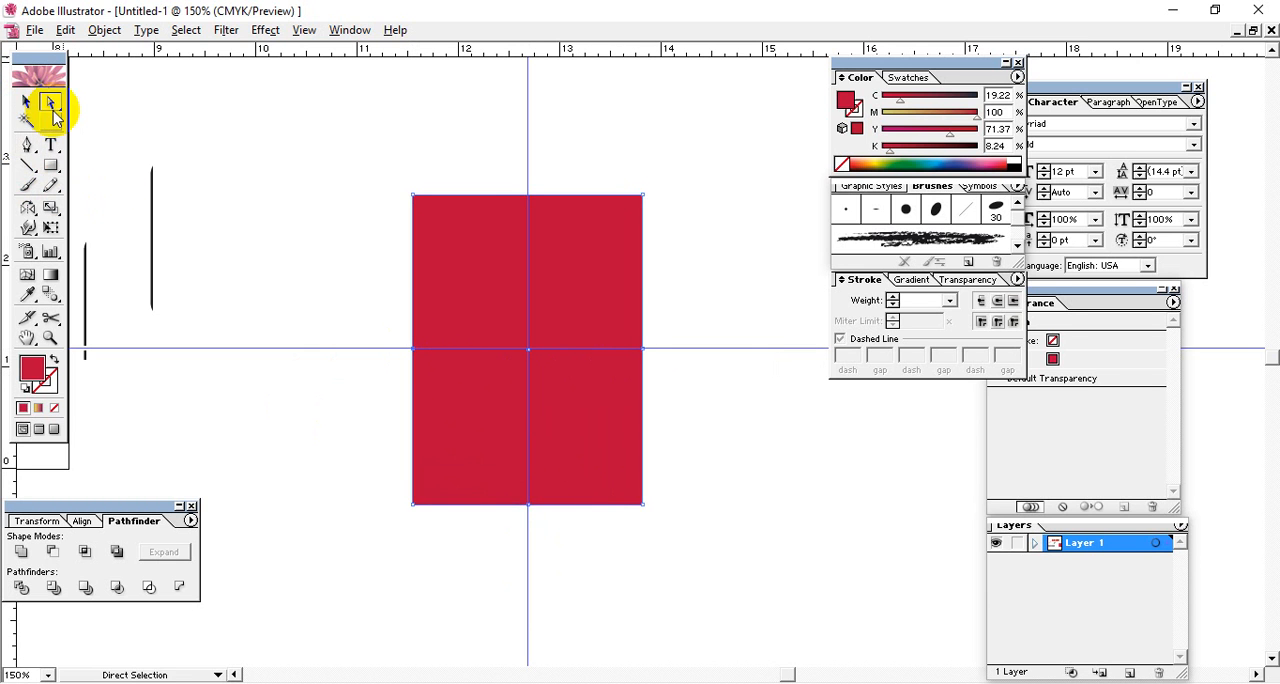
pyautogui.click(535, 520)
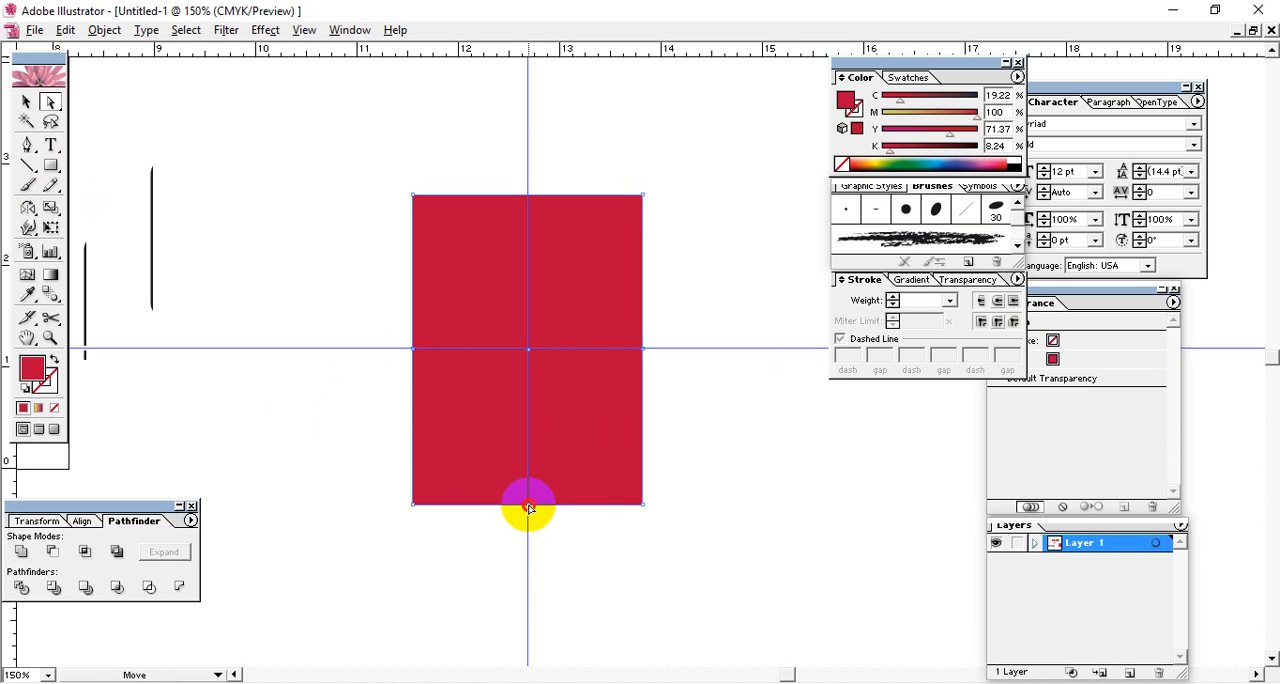
pyautogui.moveTo(529, 507); pyautogui.dragTo(533, 585)
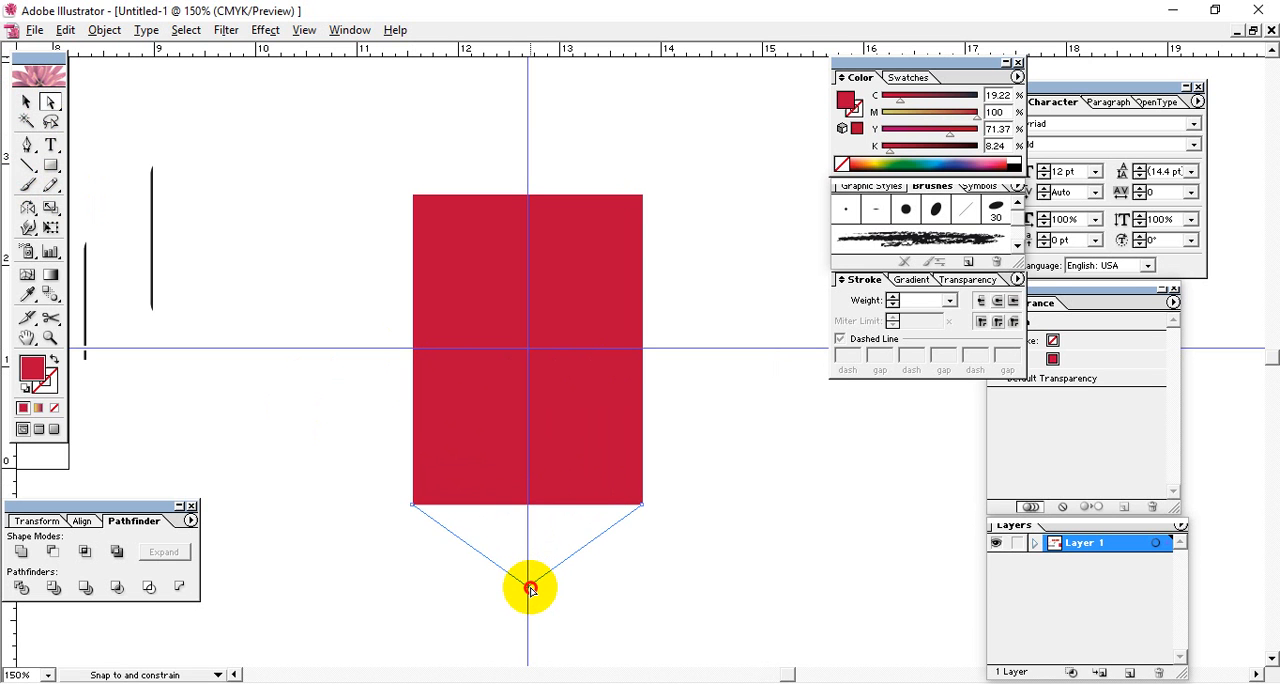
pyautogui.moveTo(530, 598); pyautogui.dragTo(528, 598)
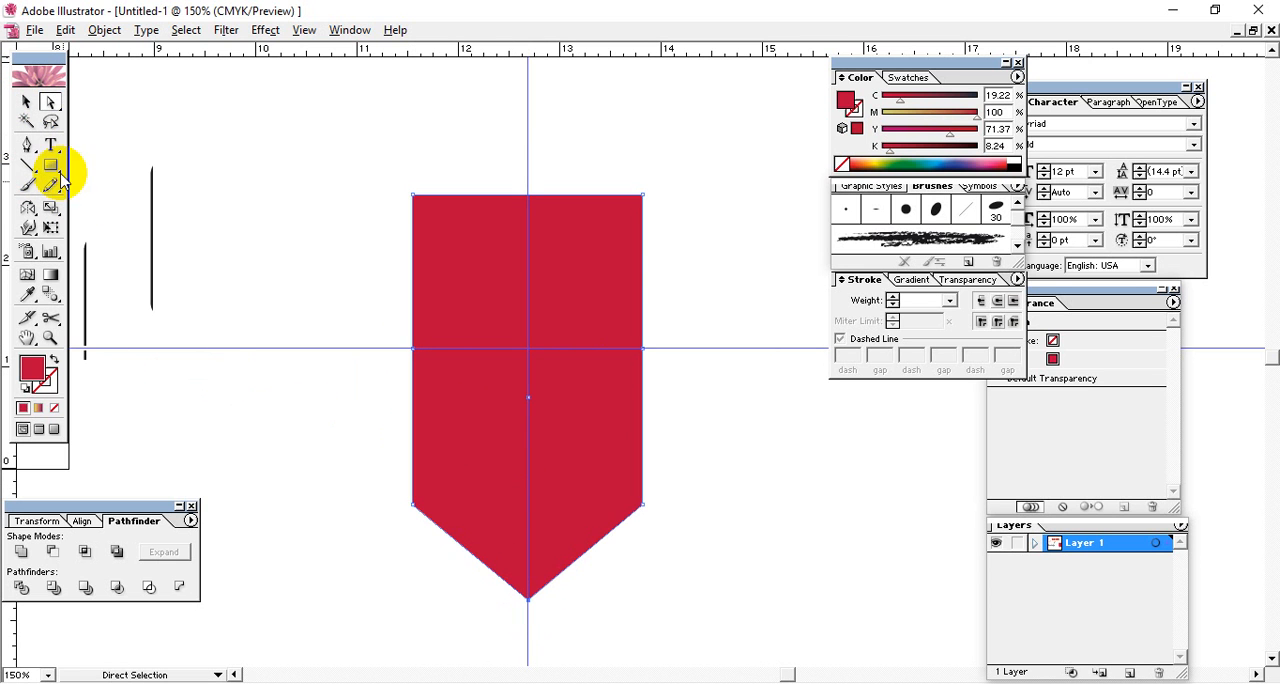
# Convert the shape's two lower side corners into smooth points with vertical handles to round the base, and deselect the shape.
pyautogui.moveTo(27, 145); pyautogui.dragTo(112, 158)
pyautogui.click(634, 535)
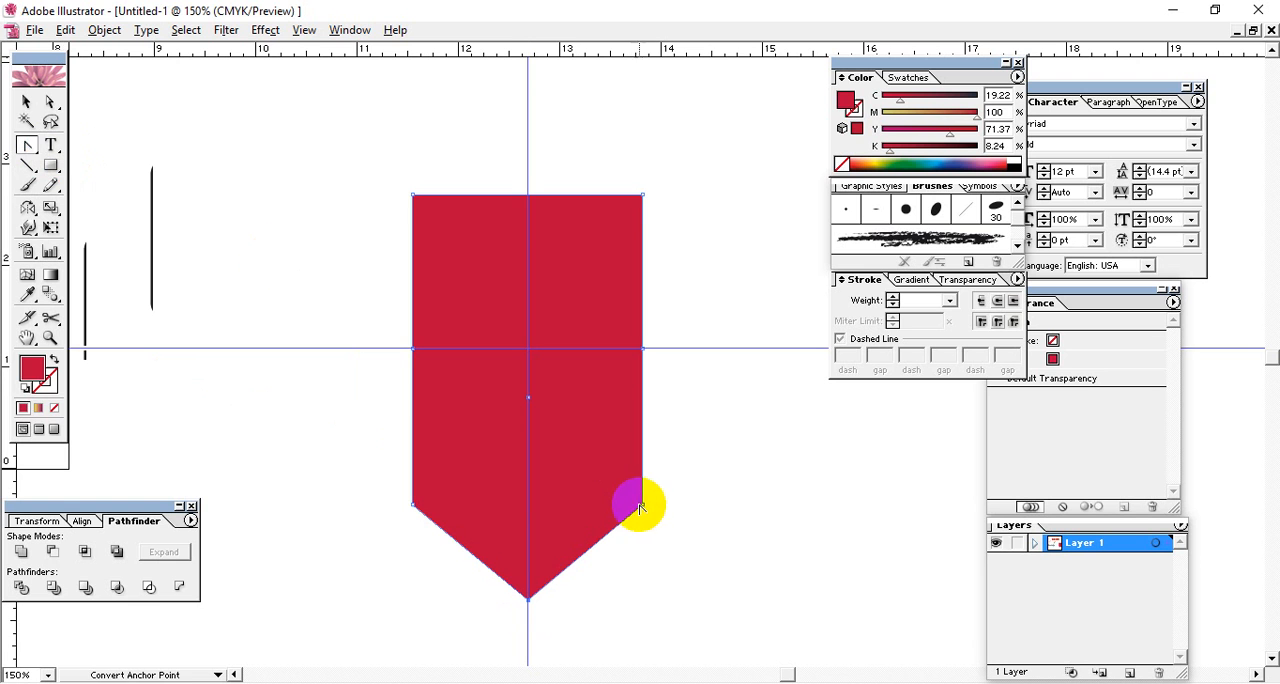
pyautogui.moveTo(643, 508); pyautogui.dragTo(642, 593)
pyautogui.click(414, 505)
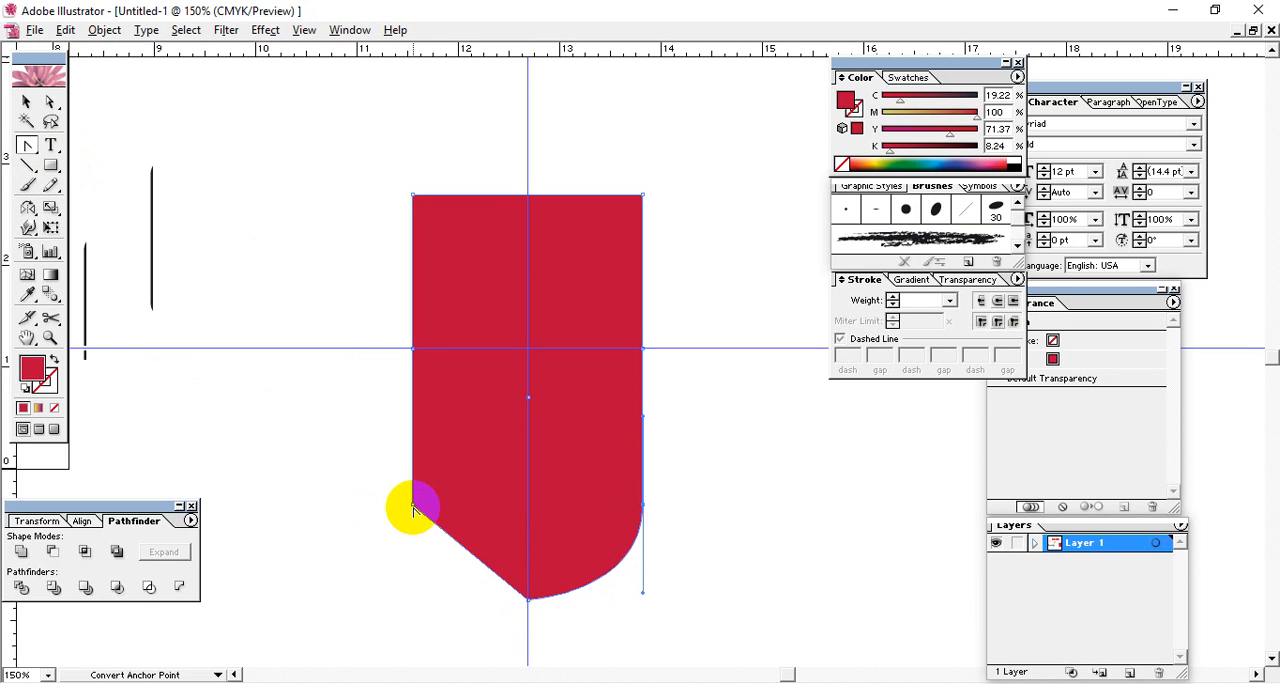
pyautogui.moveTo(414, 507); pyautogui.dragTo(397, 417)
pyautogui.click(26, 102)
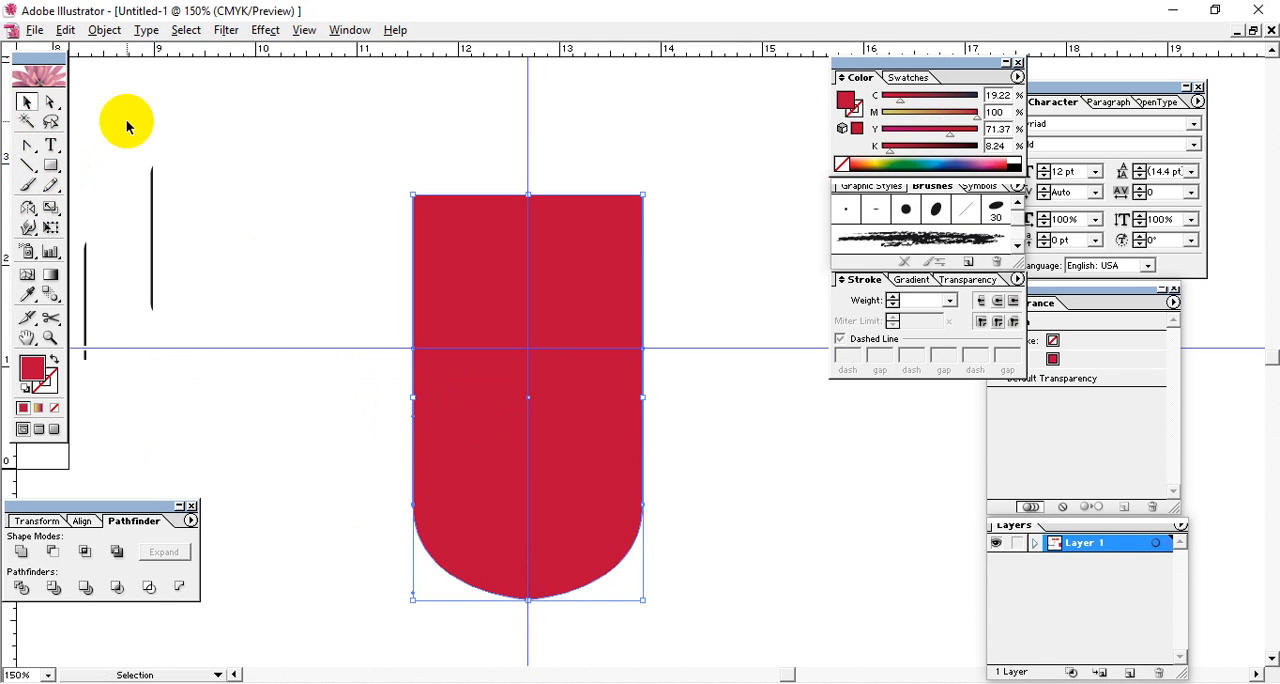
pyautogui.click(272, 139)
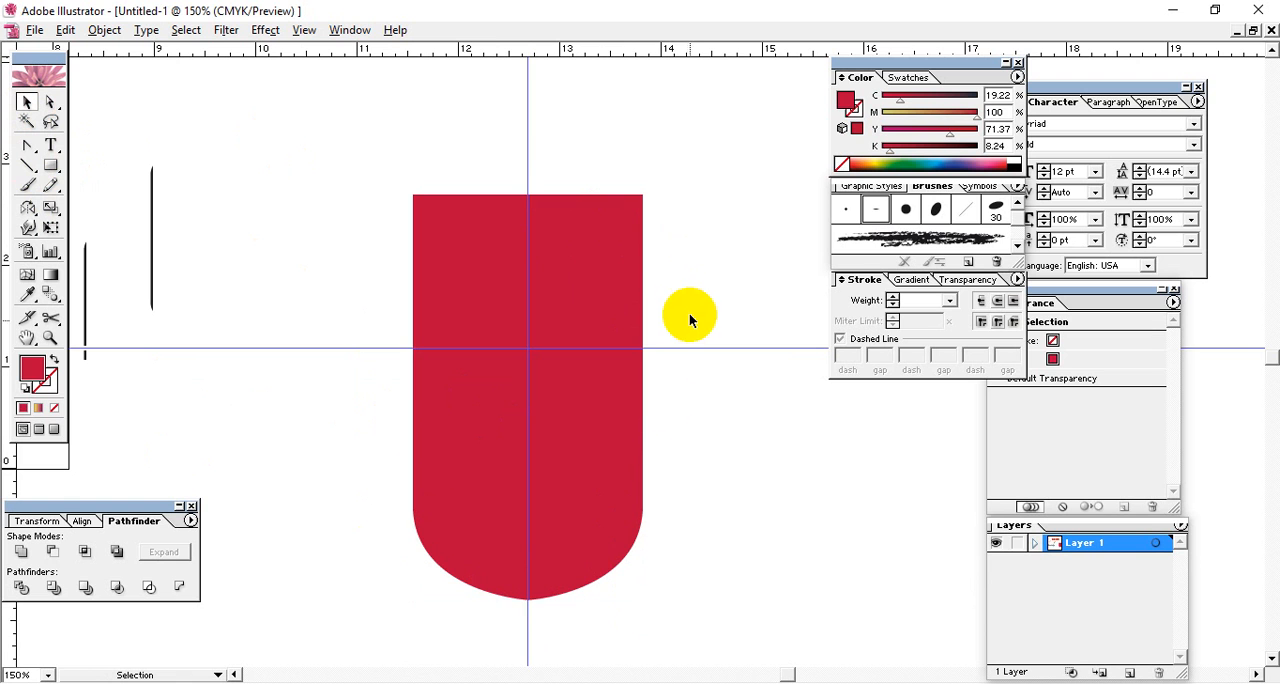
pyautogui.click(614, 459)
pyautogui.click(709, 528)
pyautogui.click(586, 508)
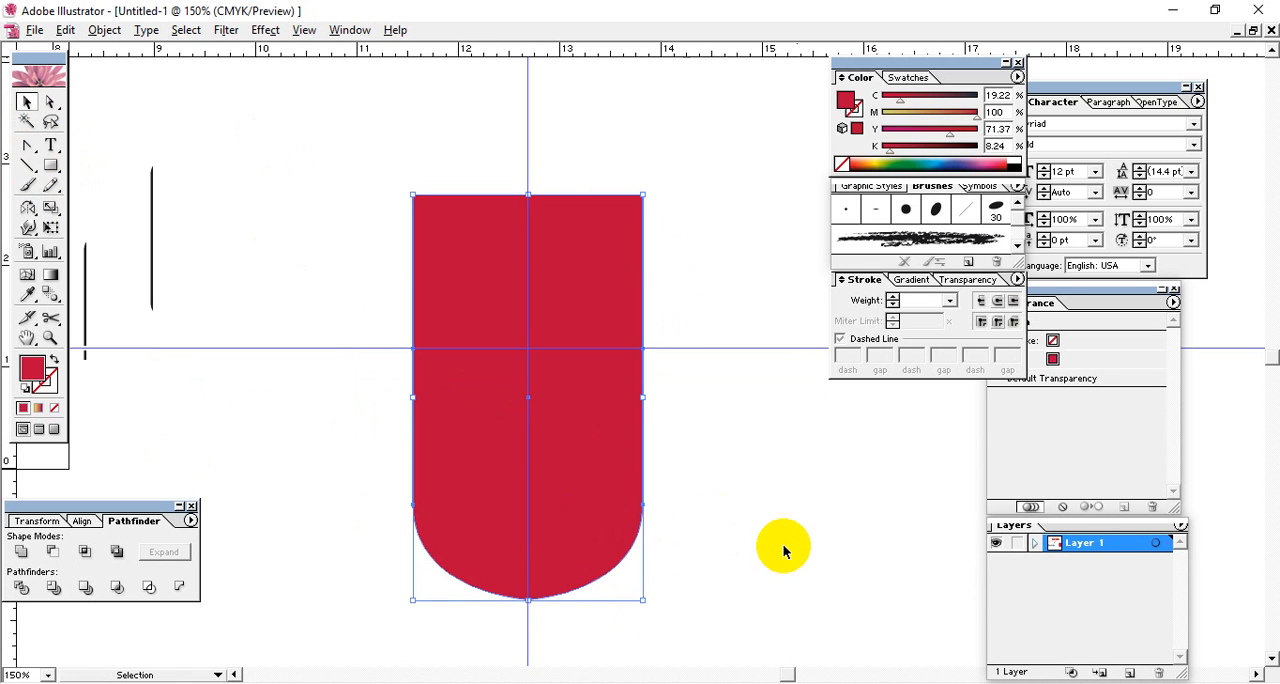
pyautogui.click(529, 394)
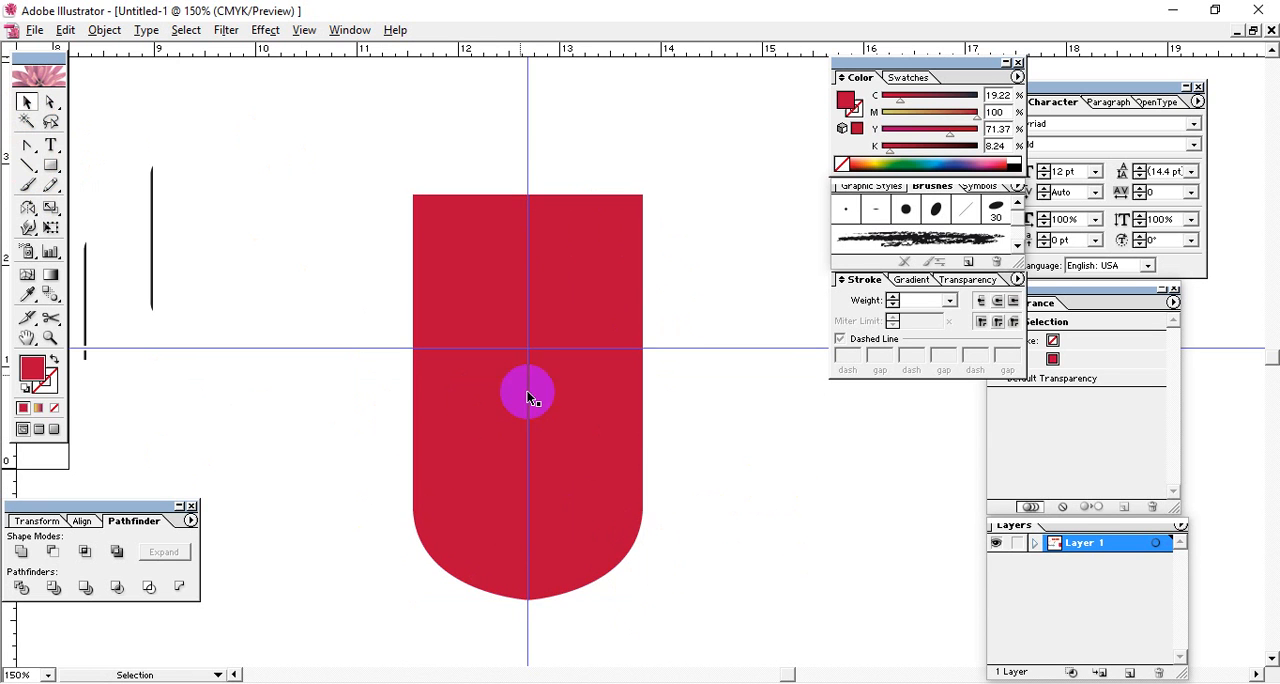
pyautogui.click(746, 528)
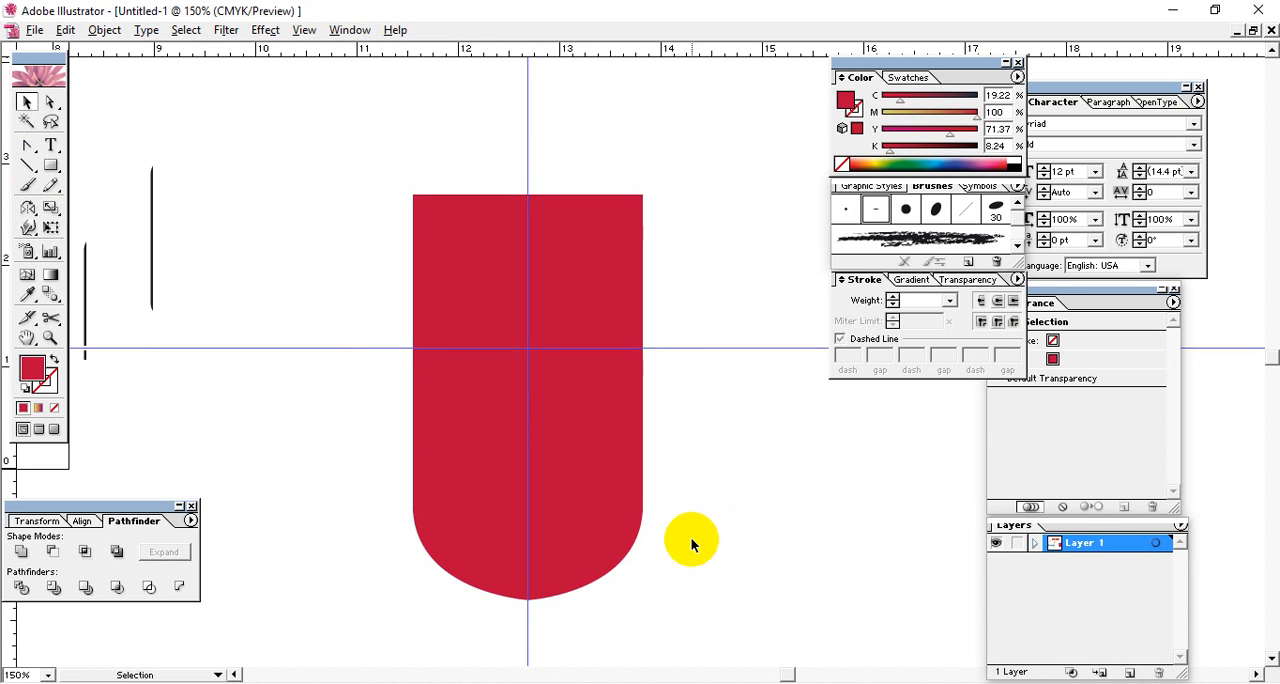
# Add a new stroke to the rounded red shape, place it below the fill and colour it blue.
pyautogui.click(617, 463)
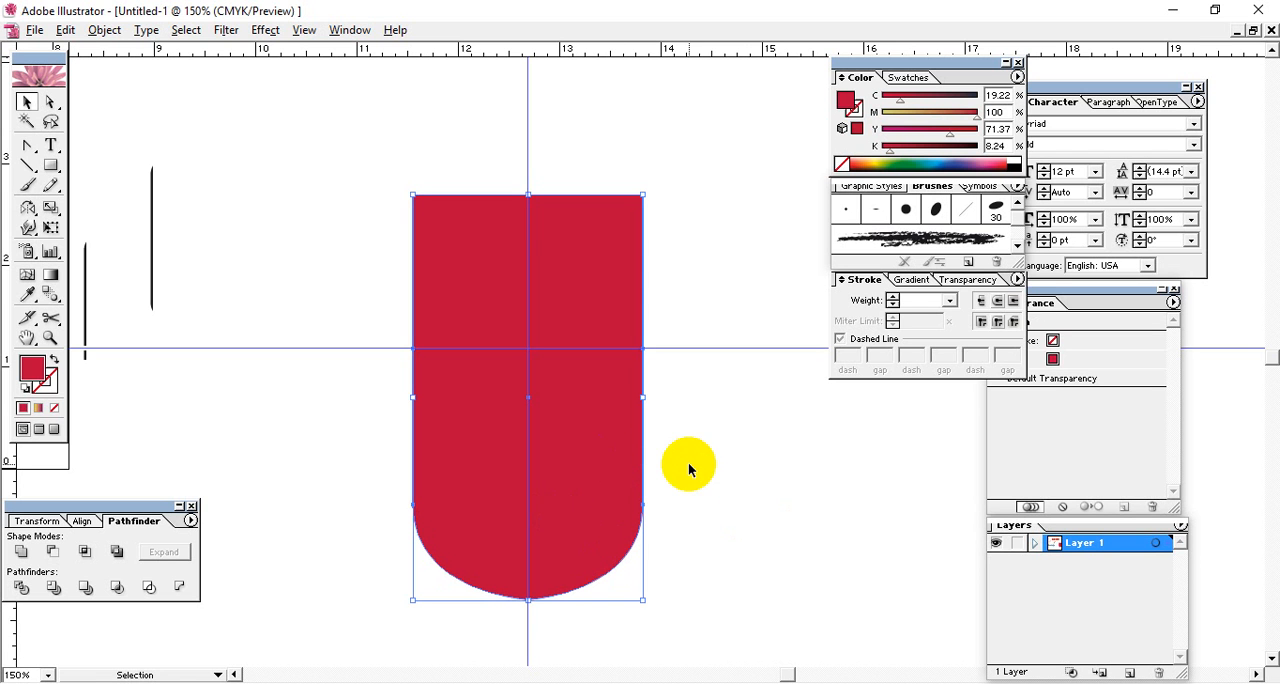
pyautogui.click(1094, 434)
pyautogui.click(1172, 303)
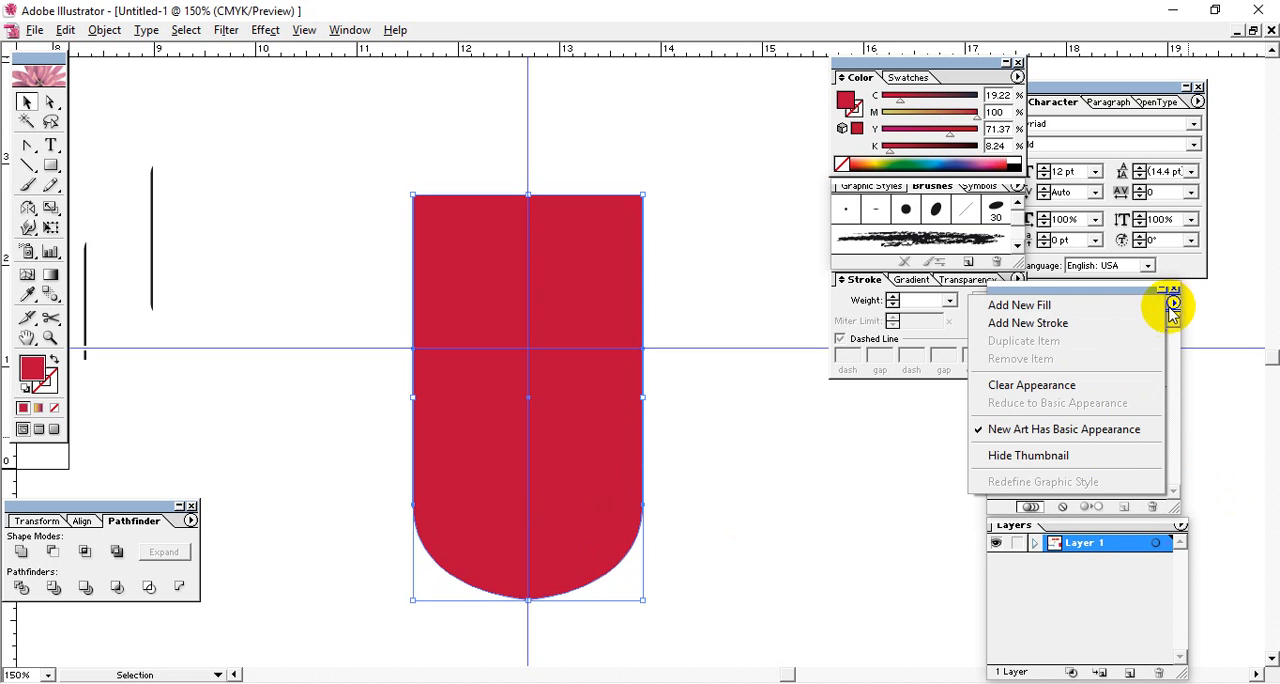
pyautogui.click(1103, 324)
pyautogui.moveTo(1090, 340); pyautogui.dragTo(1080, 375)
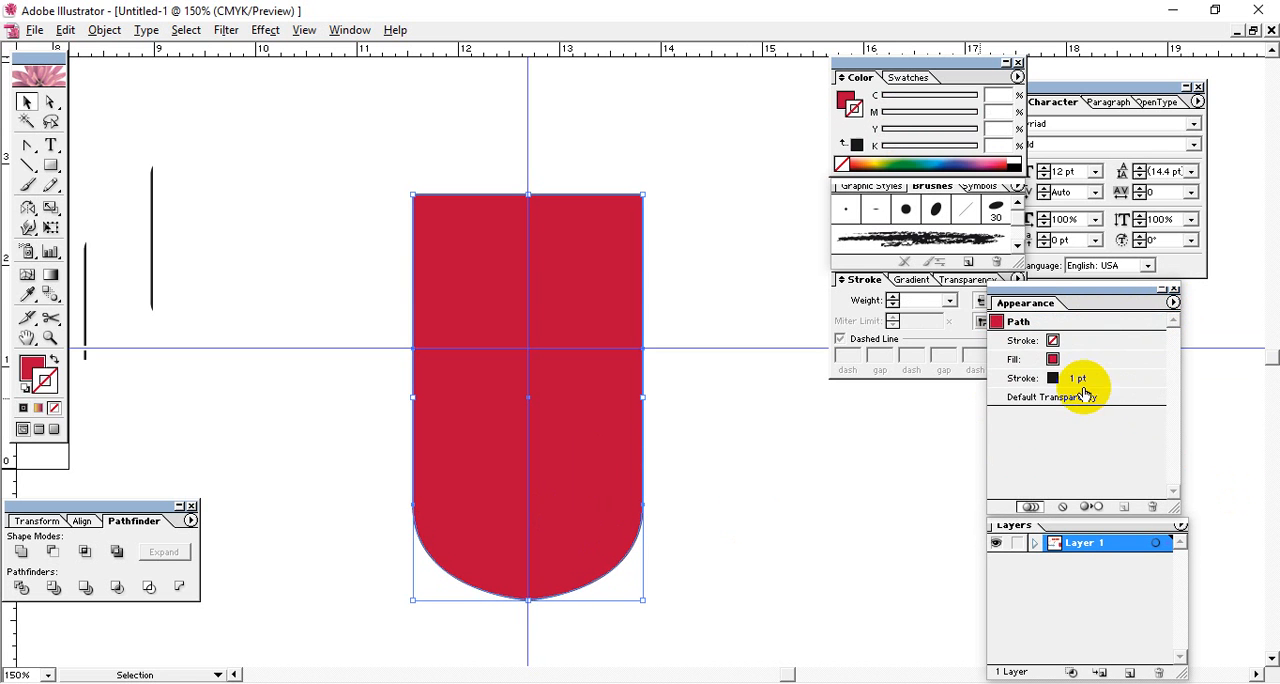
pyautogui.click(955, 160)
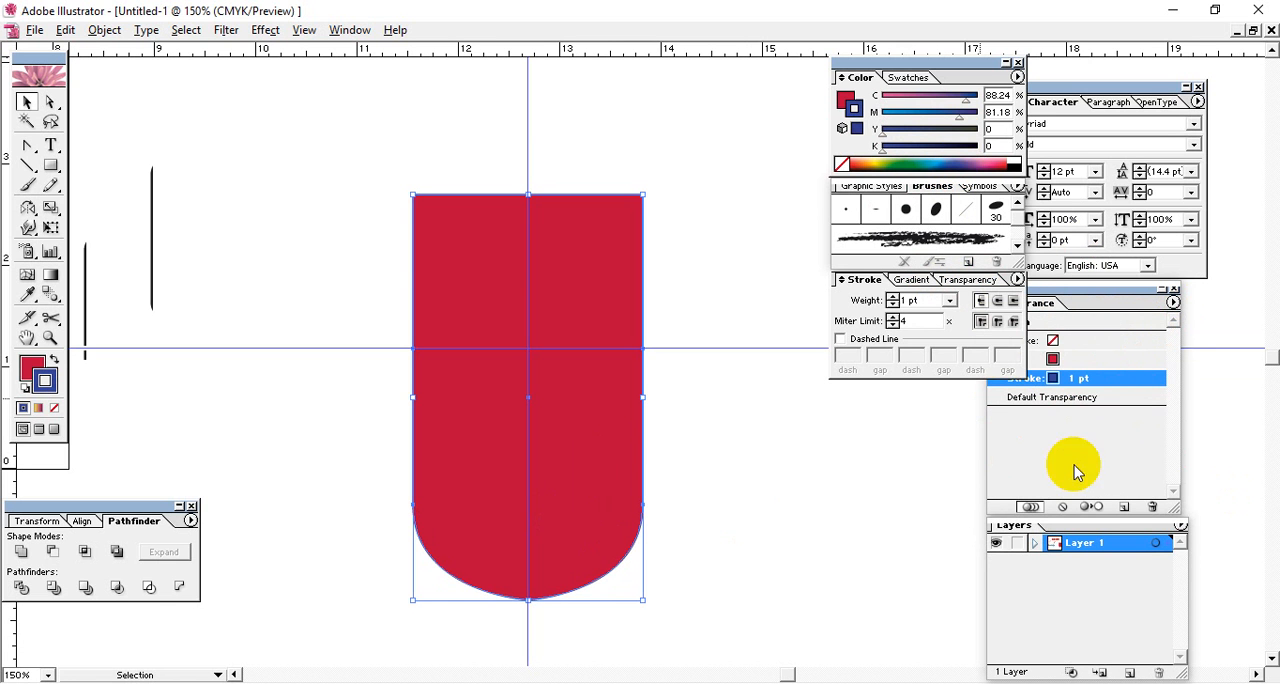
# Set the weight of the blue stroke around the red shield shape to 13 pt.
pyautogui.click(910, 300)
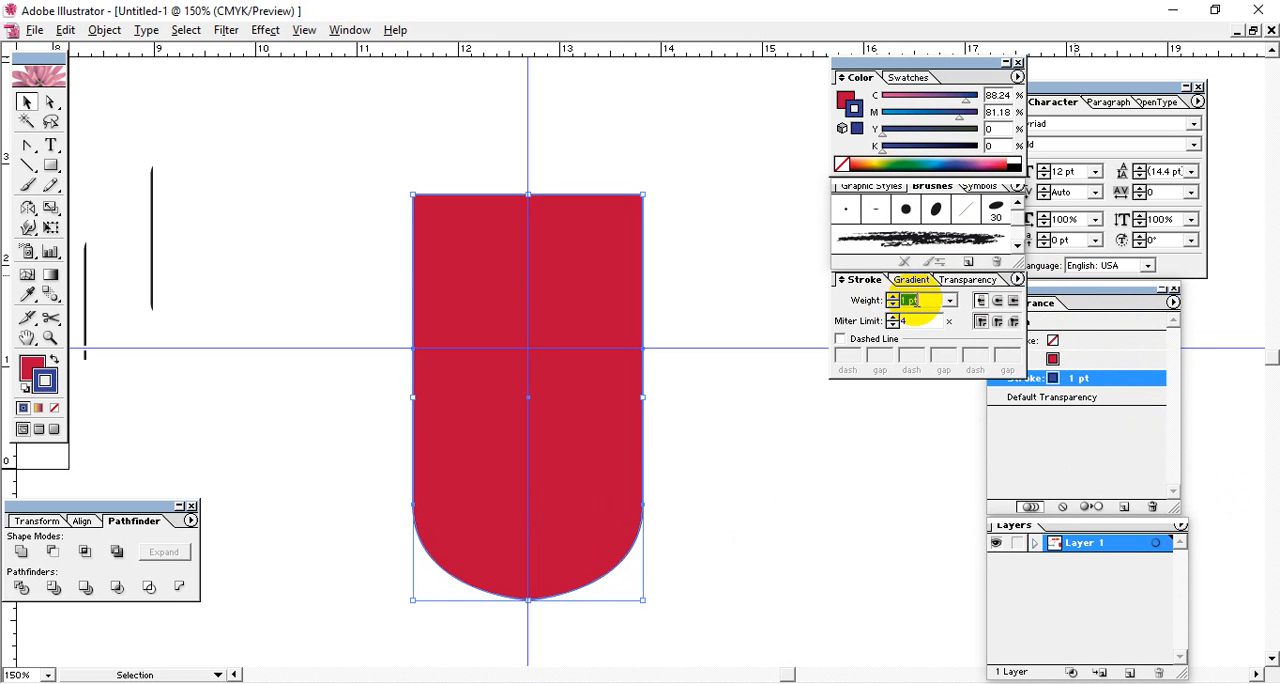
pyautogui.press('Up')
pyautogui.press('Up')
pyautogui.press('Up')
pyautogui.press('Up')
pyautogui.press('Up')
pyautogui.press('Up')
pyautogui.press('Up')
pyautogui.press('Up')
pyautogui.press('Up')
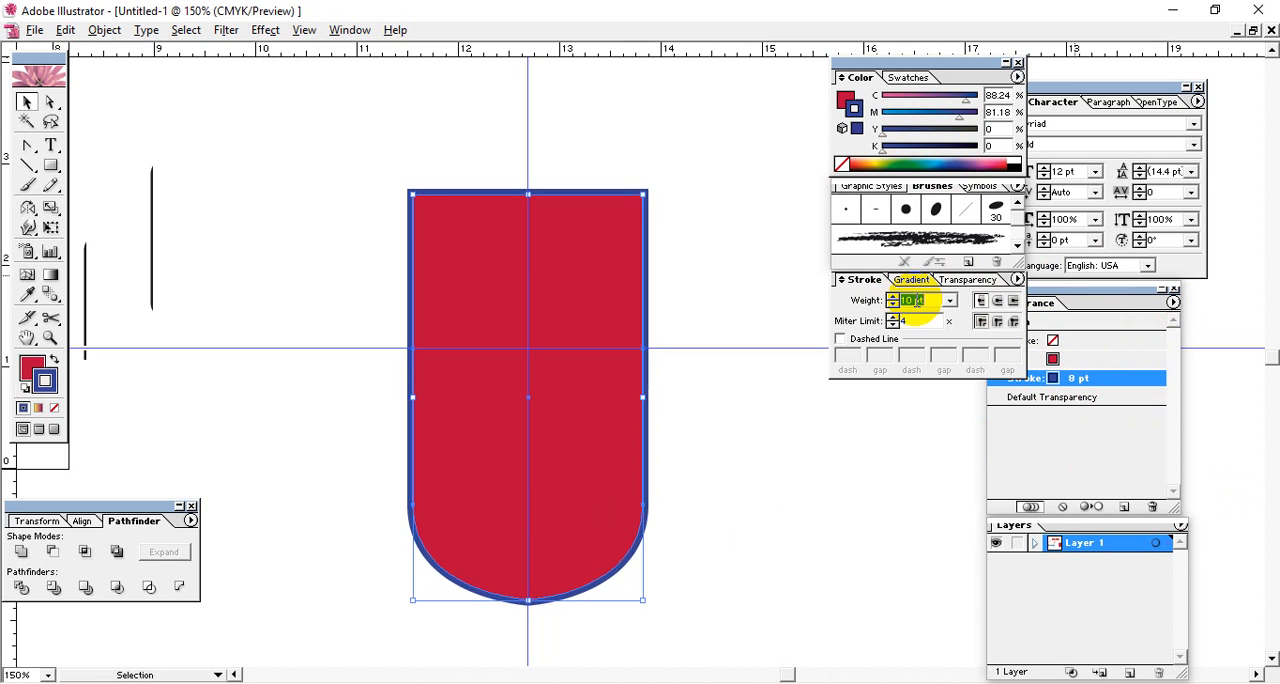
pyautogui.press('Up')
pyautogui.press('Up')
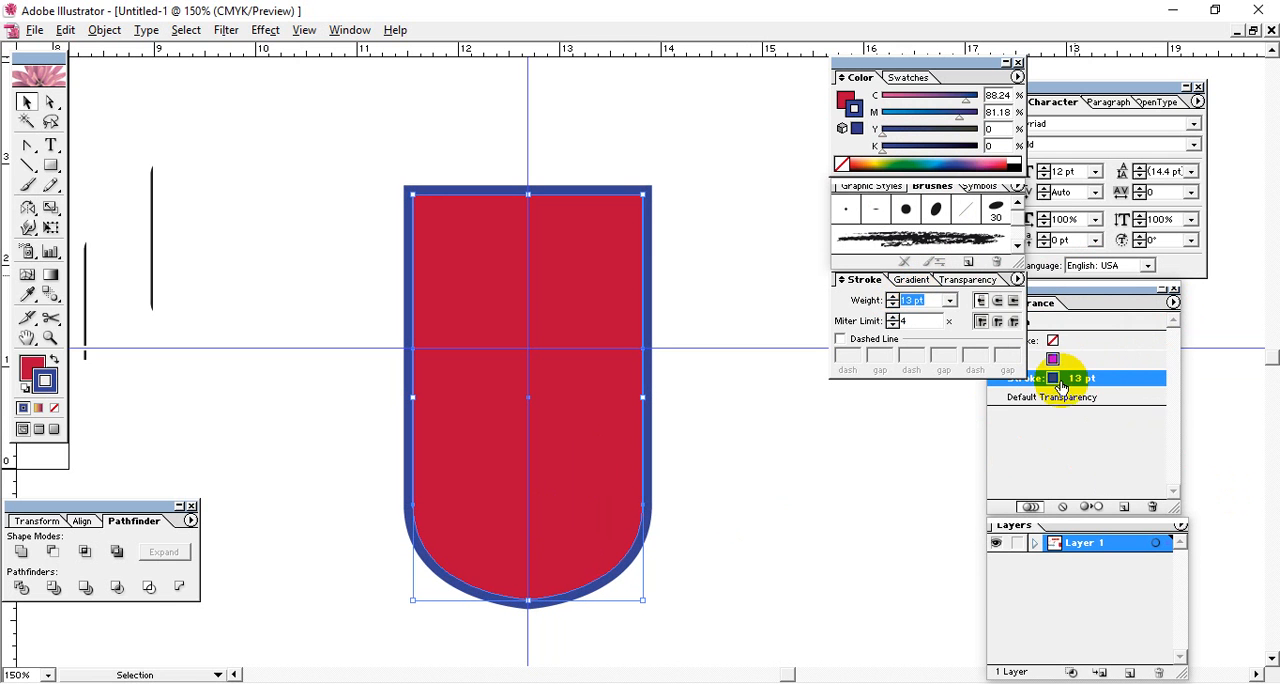
# Duplicate the blue 13 pt stroke, set the lower copy's weight to 28 pt, colour it green and deselect the shape.
pyautogui.click(1122, 380)
pyautogui.click(1124, 507)
pyautogui.click(1092, 398)
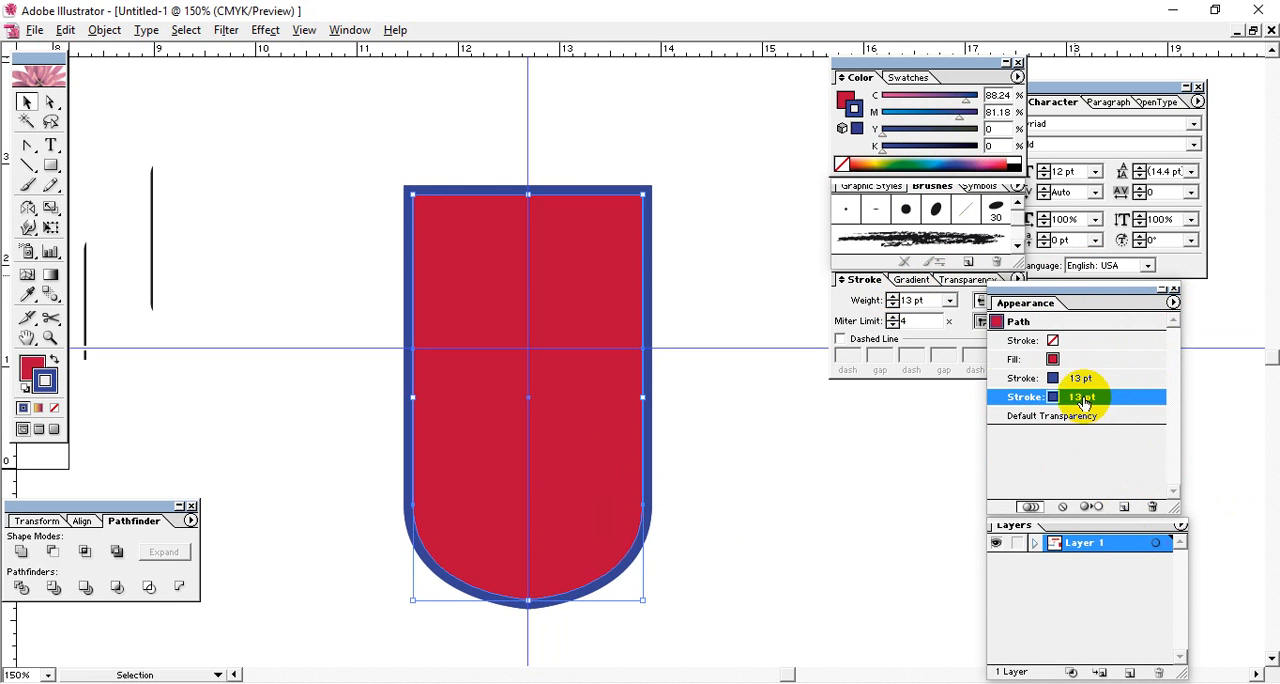
pyautogui.click(922, 301)
pyautogui.press('Up')
pyautogui.press('Up')
pyautogui.press('Up')
pyautogui.press('Up')
pyautogui.press('Up')
pyautogui.press('Up')
pyautogui.press('Up')
pyautogui.press('Up')
pyautogui.press('Up')
pyautogui.press('Up')
pyautogui.press('Up')
pyautogui.press('Up')
pyautogui.press('Up')
pyautogui.press('Up')
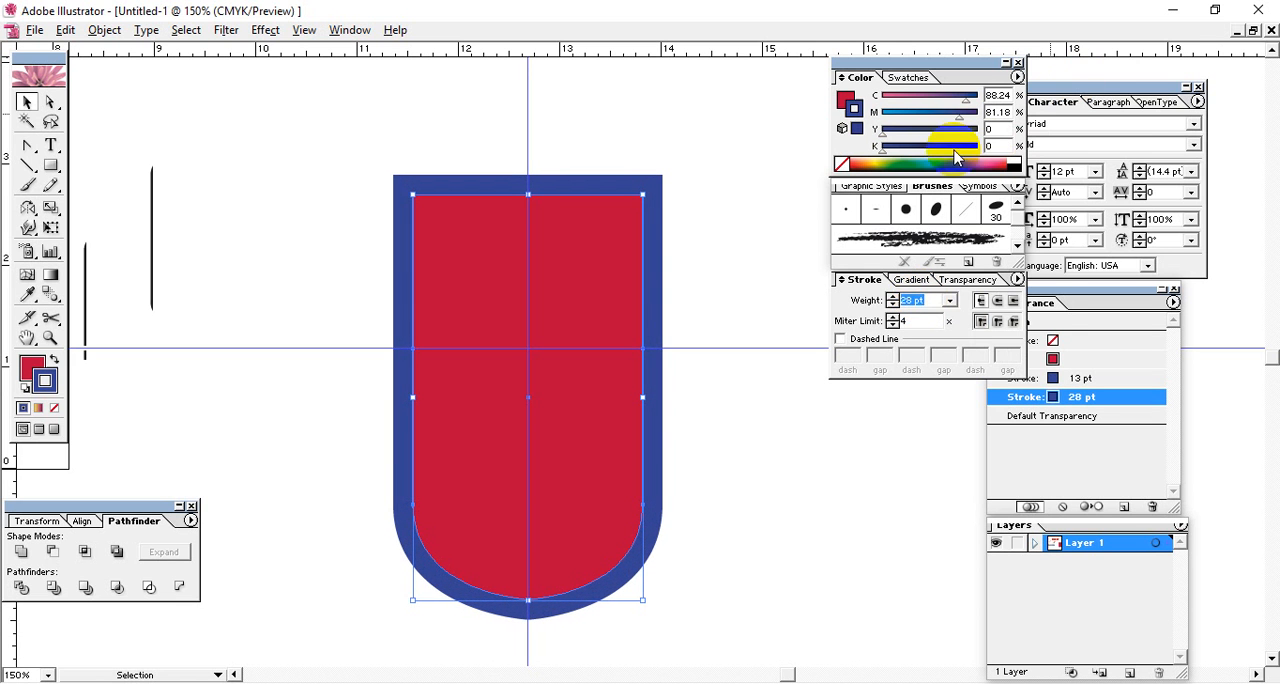
pyautogui.click(884, 164)
pyautogui.click(716, 222)
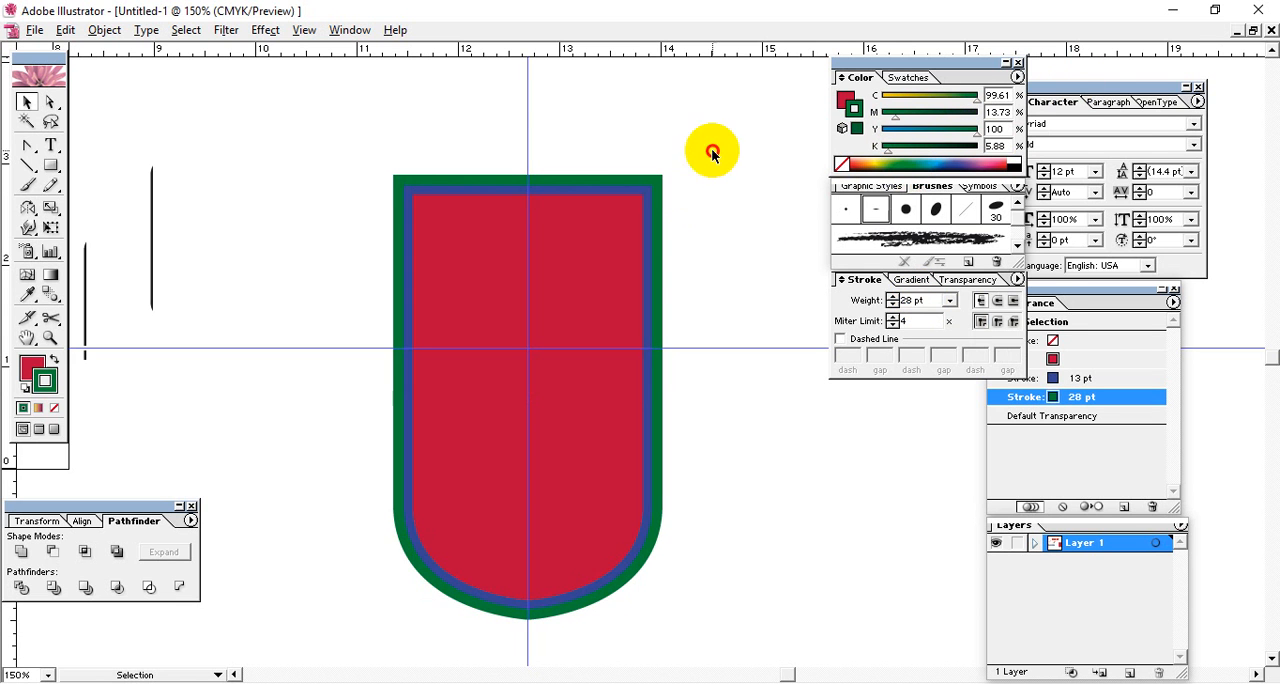
# Select the shield and expand its appearance into separate fill and stroke objects.
pyautogui.moveTo(713, 151); pyautogui.dragTo(501, 574)
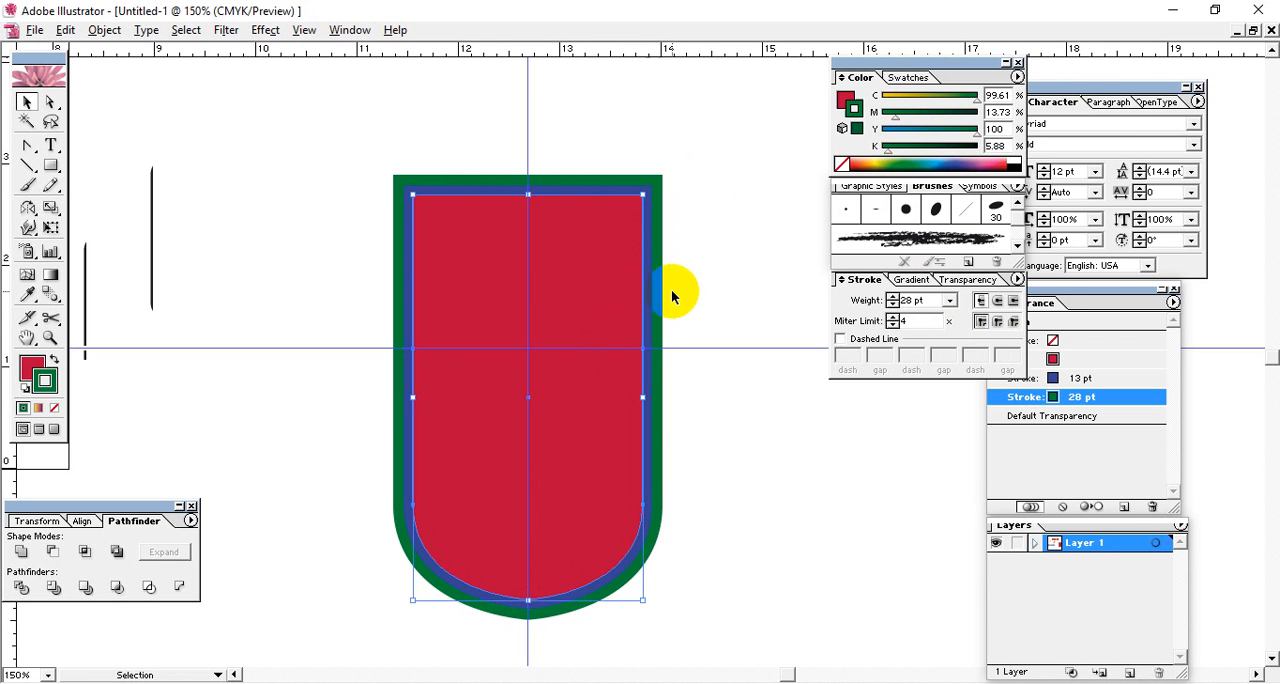
pyautogui.moveTo(706, 217); pyautogui.dragTo(455, 350)
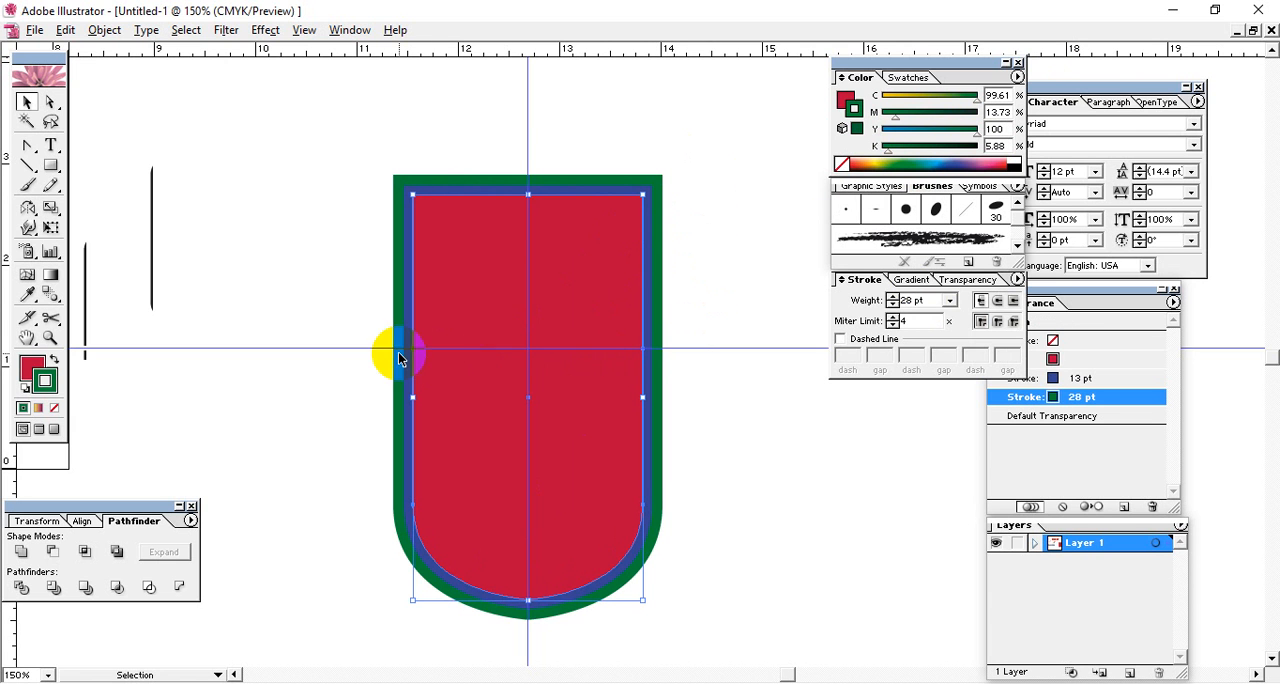
pyautogui.click(104, 30)
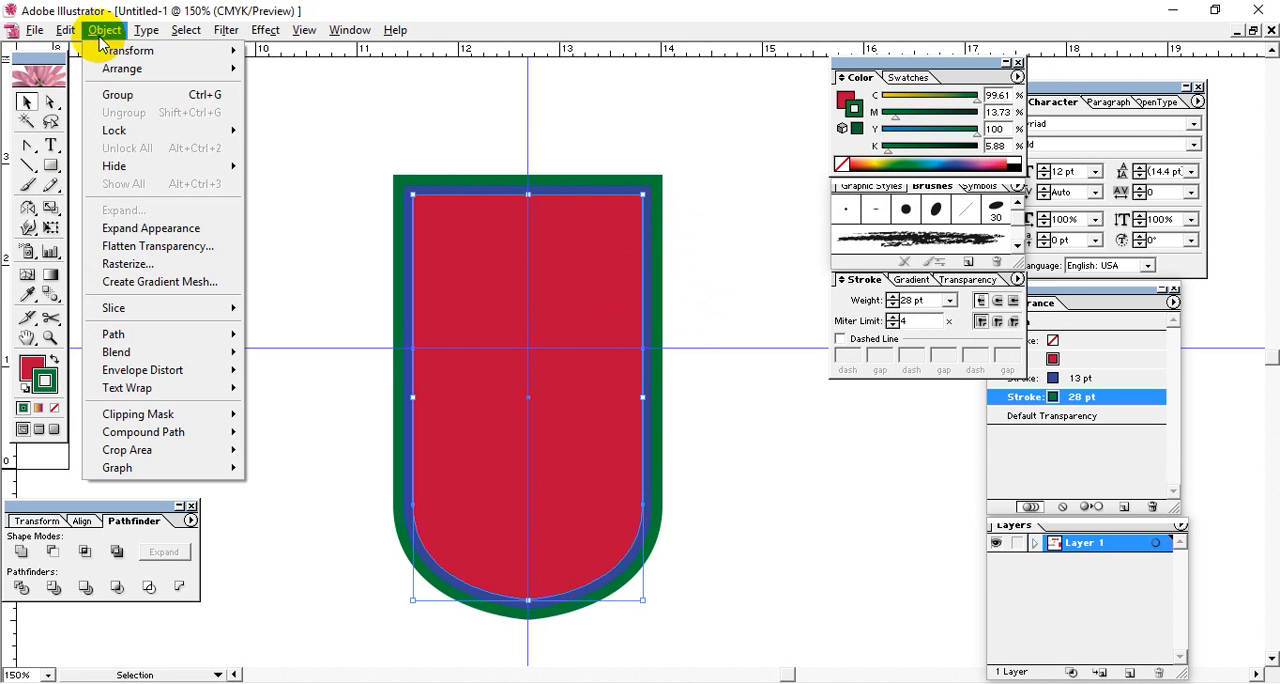
pyautogui.click(145, 229)
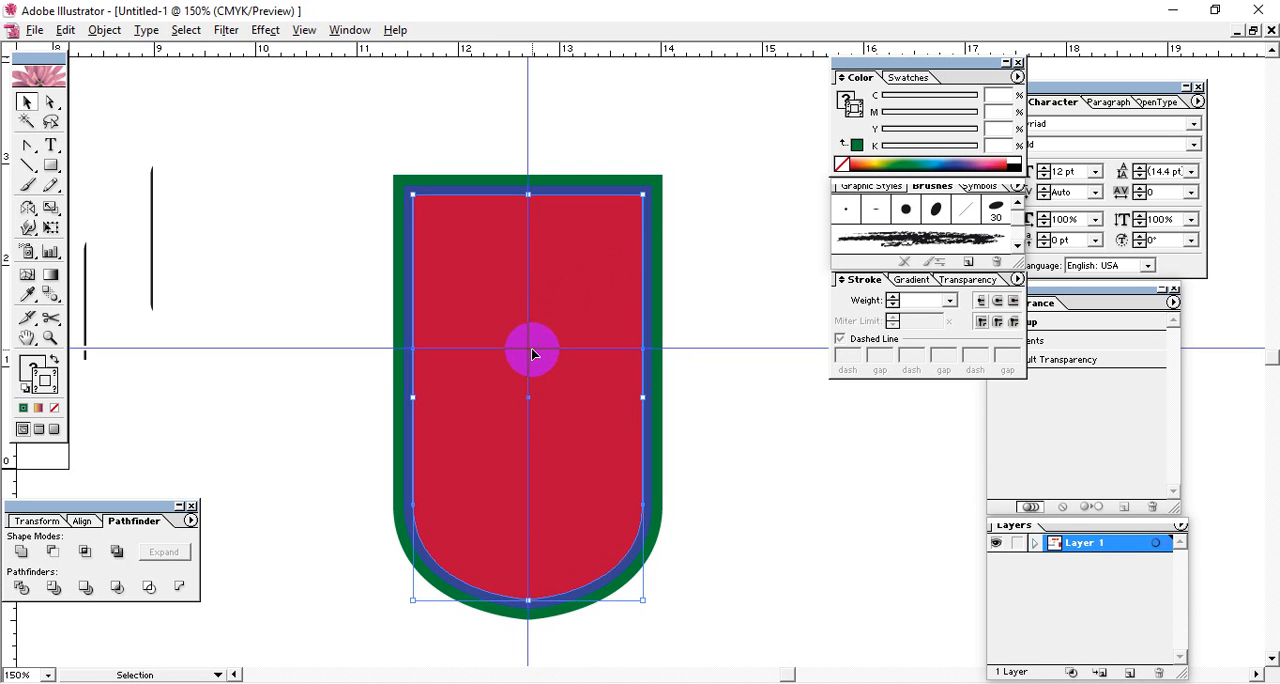
# Ungroup the expanded shield and cut its red inner shape.
pyautogui.click(661, 214)
pyautogui.click(594, 252)
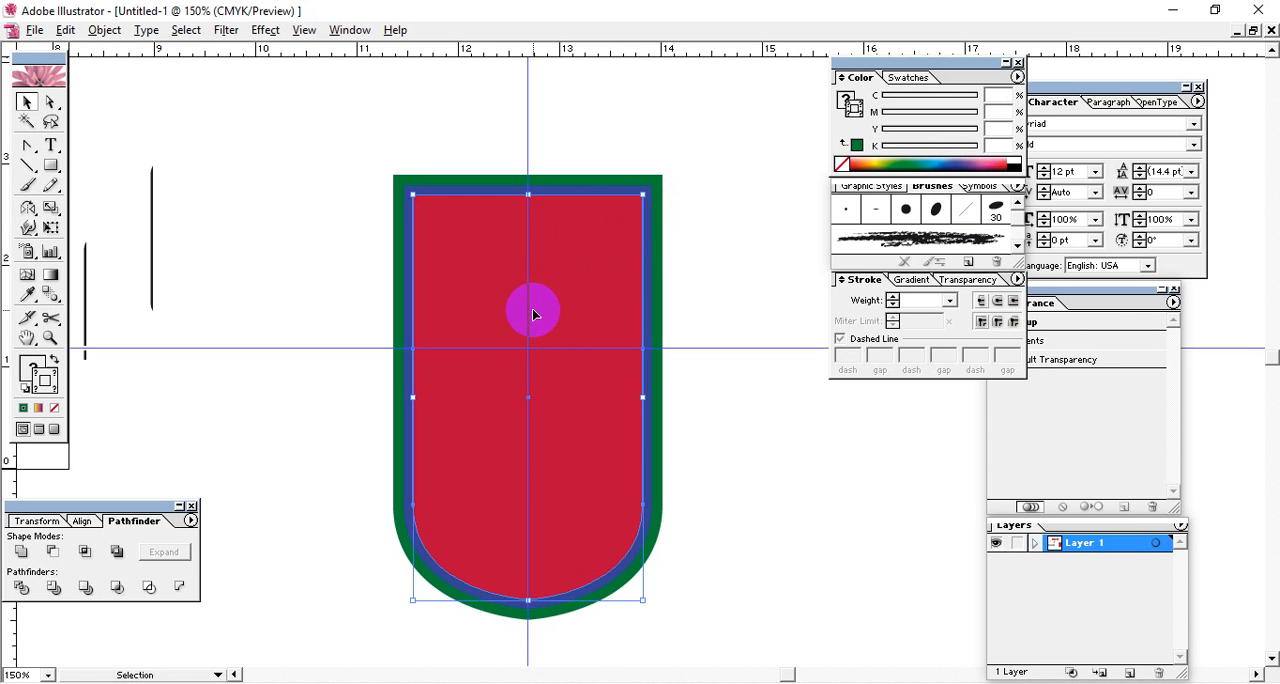
pyautogui.press('Delete')
pyautogui.hotkey('ctrl', 'z')
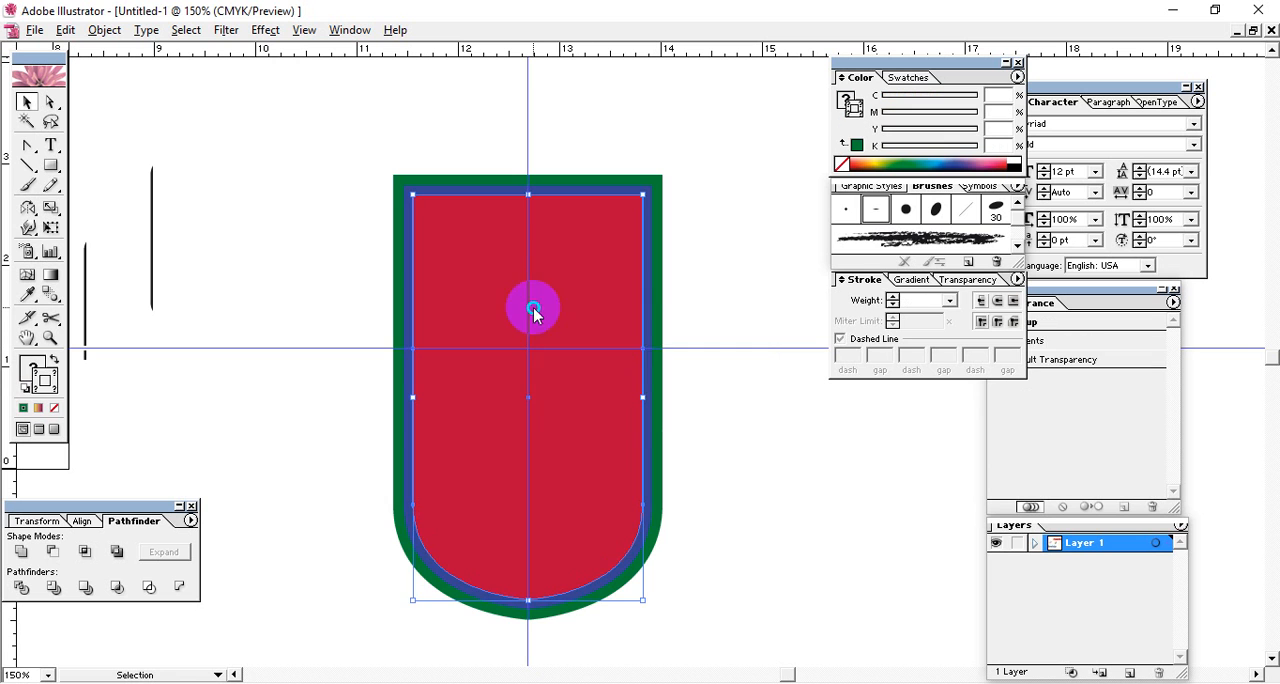
pyautogui.rightClick(533, 310)
pyautogui.click(571, 360)
pyautogui.click(573, 393)
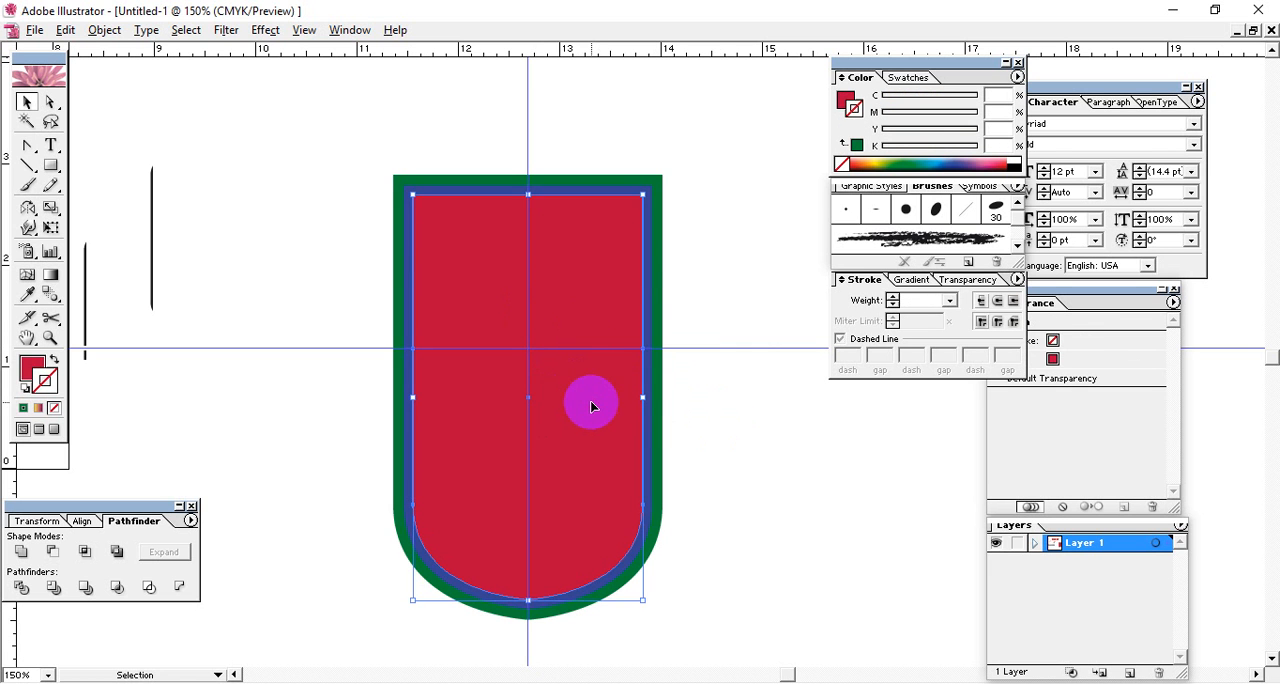
pyautogui.press('Delete')
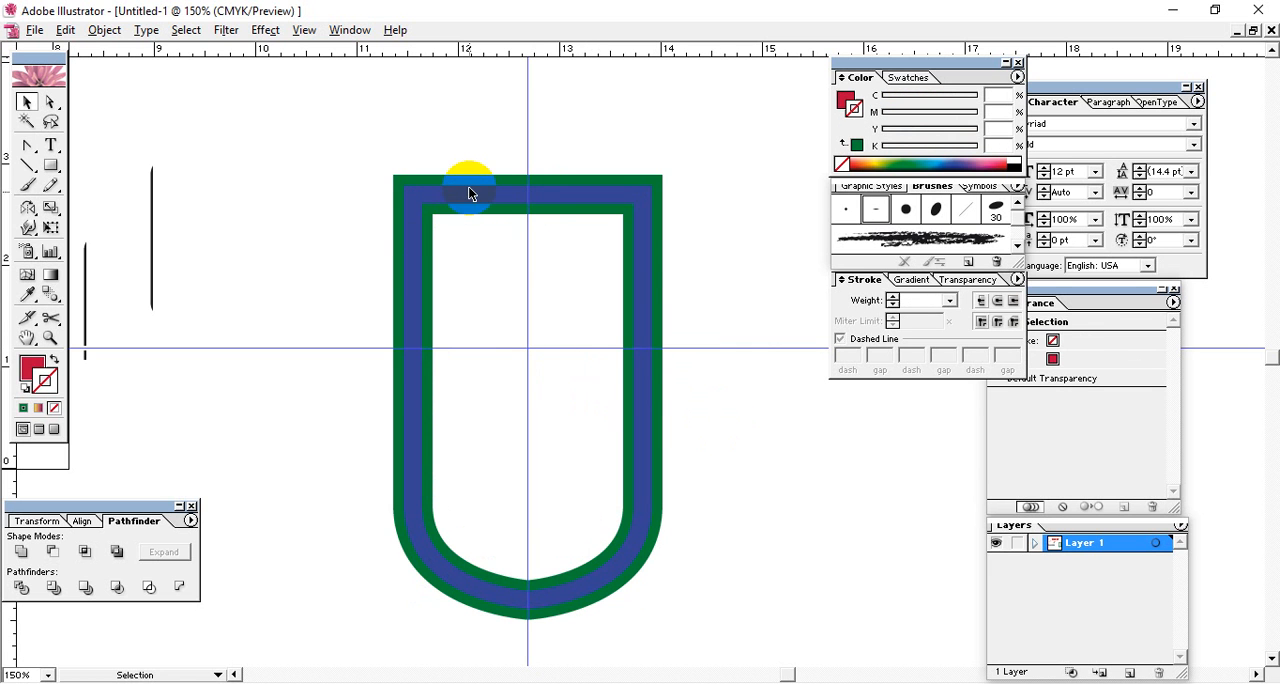
# Expand the fill and stroke of the remaining blue and green outlines into filled shapes.
pyautogui.moveTo(417, 143); pyautogui.dragTo(582, 308)
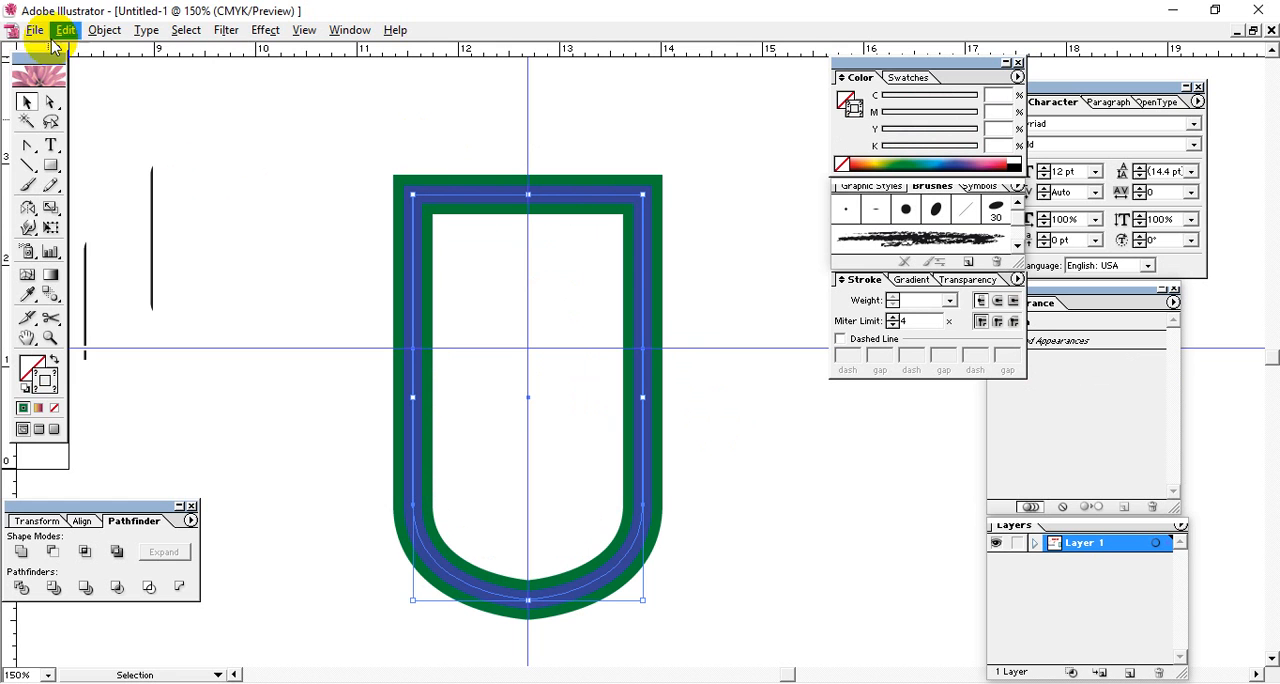
pyautogui.click(104, 30)
pyautogui.click(117, 212)
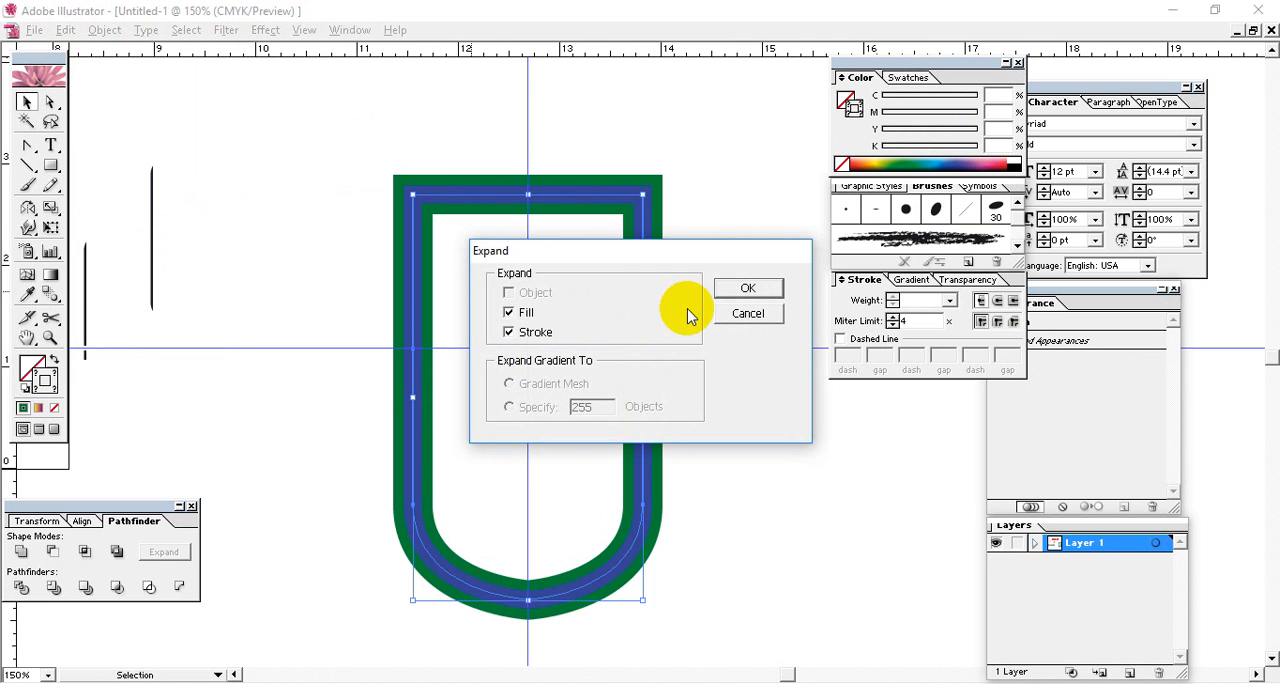
pyautogui.click(752, 287)
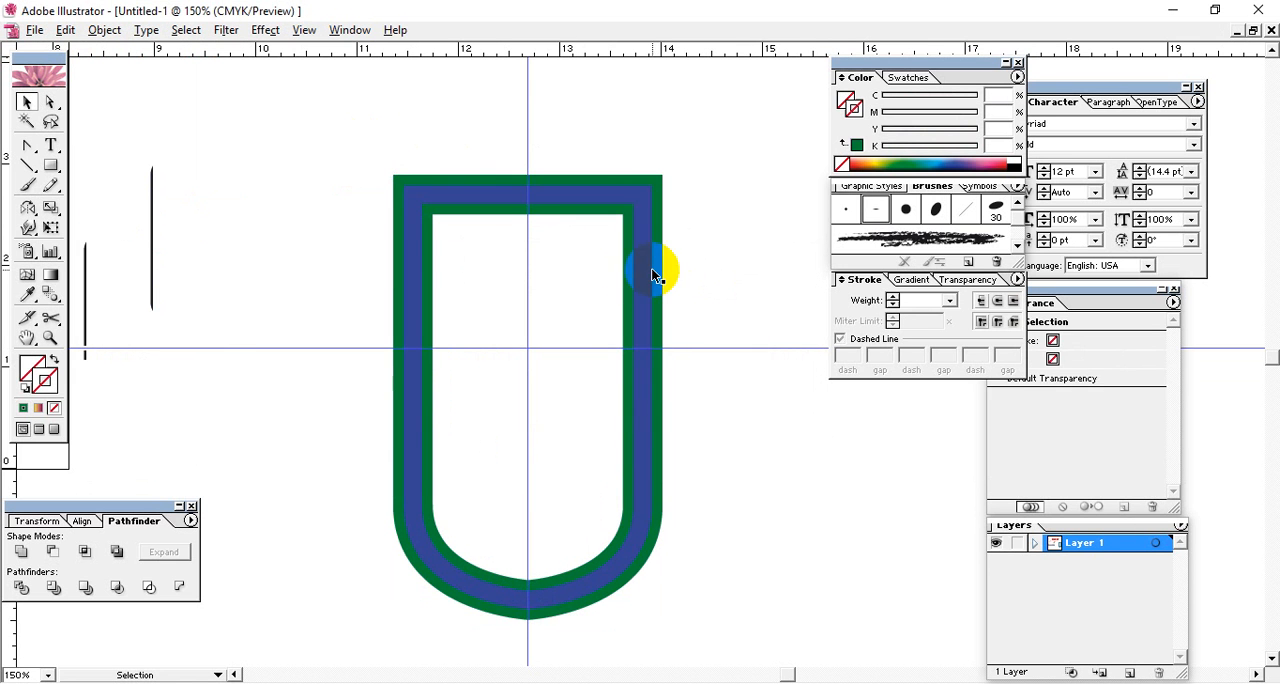
# Paste the red shape back in front and hide it together with the blue outline.
pyautogui.click(641, 282)
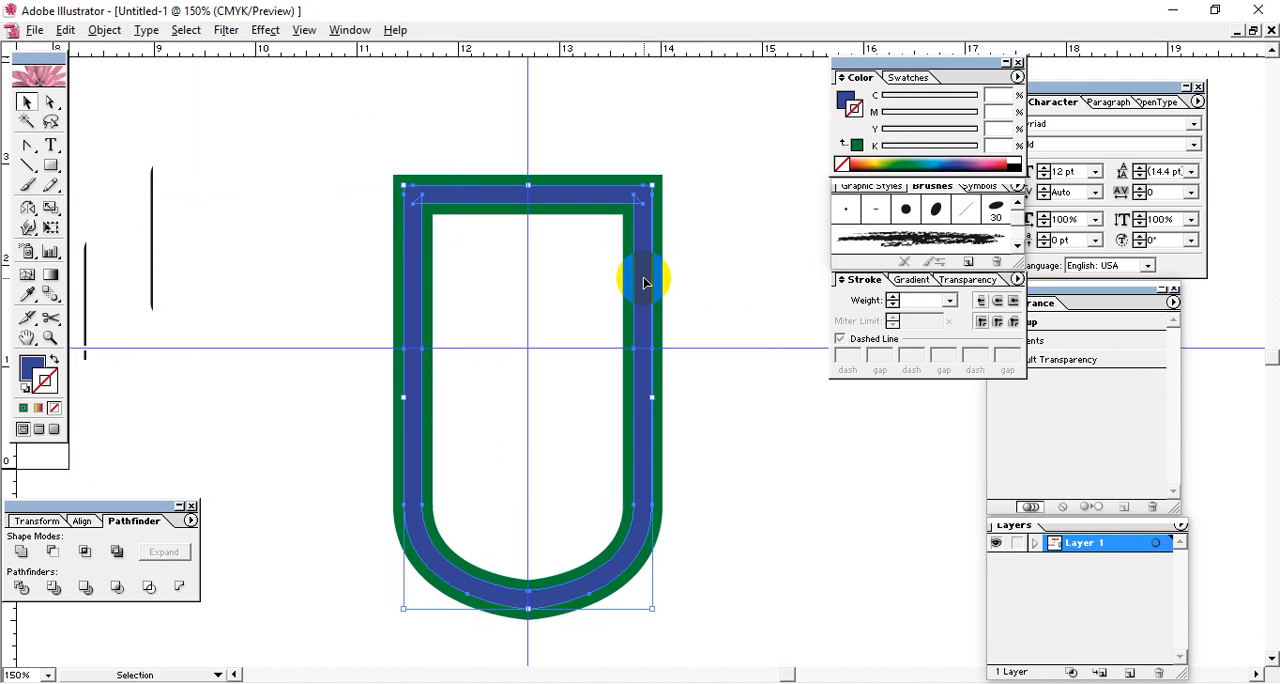
pyautogui.hotkey('ctrl', 'f')
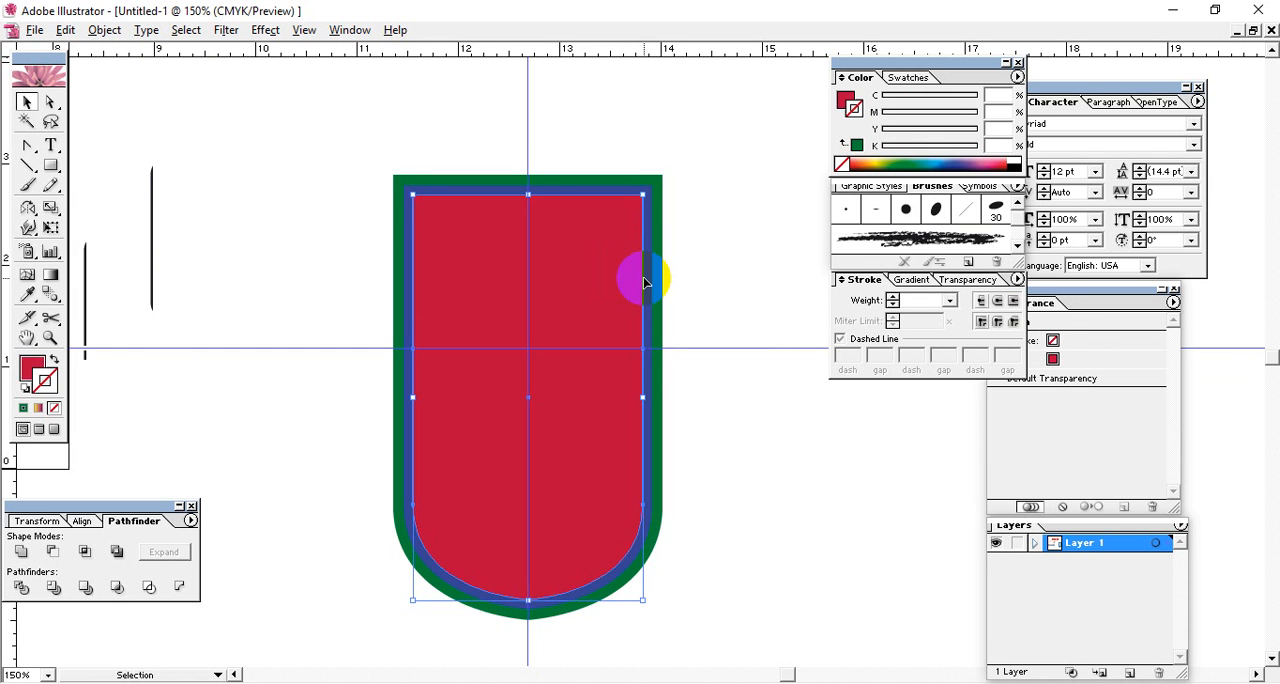
pyautogui.keyDown('shift'); pyautogui.click(607, 193); pyautogui.keyUp('shift')
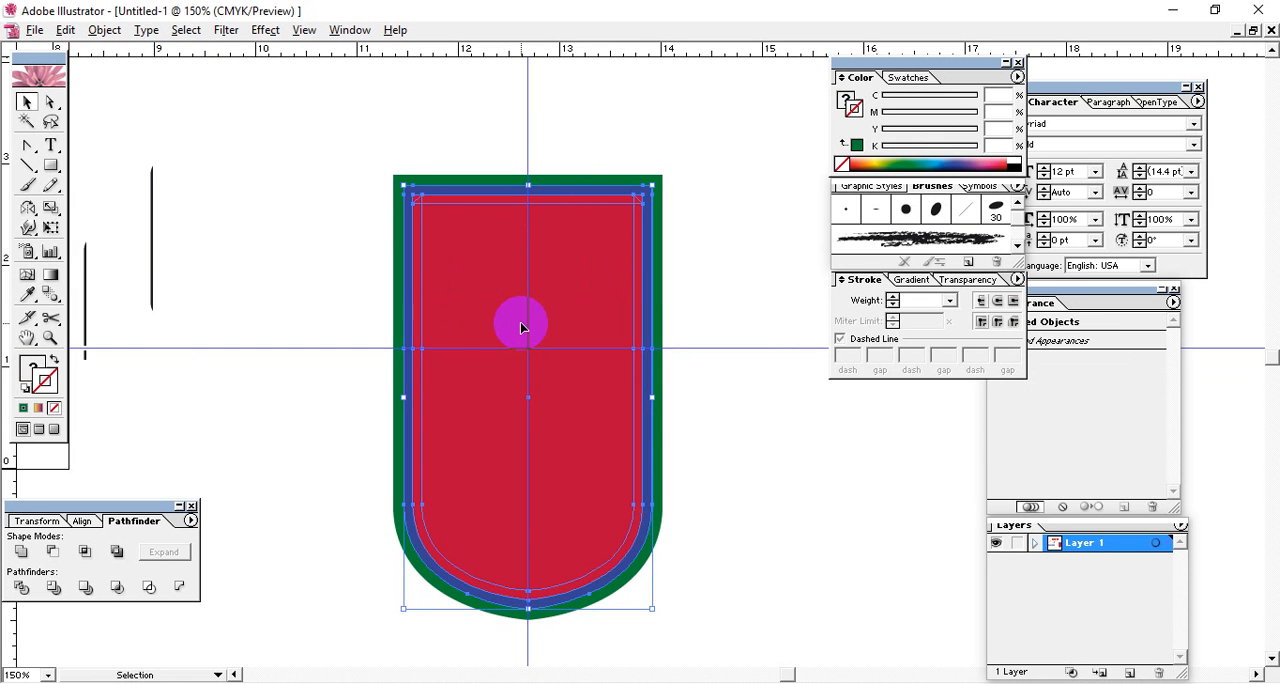
pyautogui.press('Delete')
# Fill the green outline shape with the yellow-to-purple linear gradient.
pyautogui.click(566, 198)
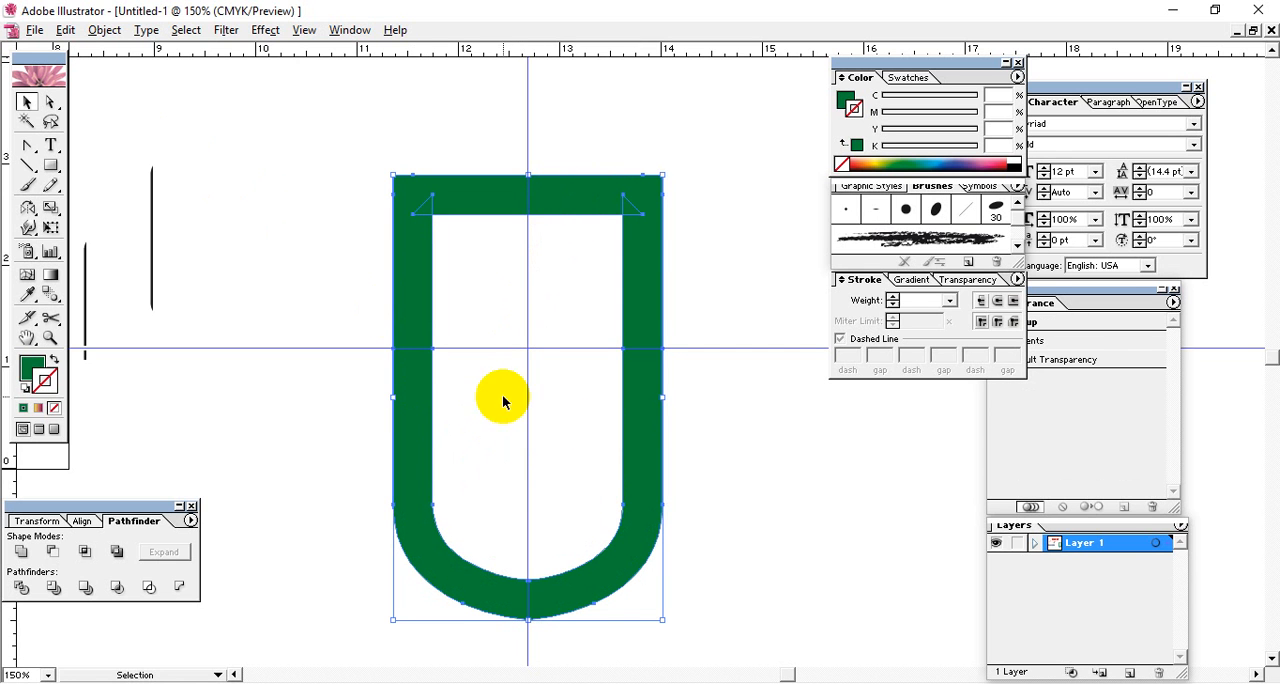
pyautogui.moveTo(710, 256); pyautogui.dragTo(580, 430)
pyautogui.click(912, 280)
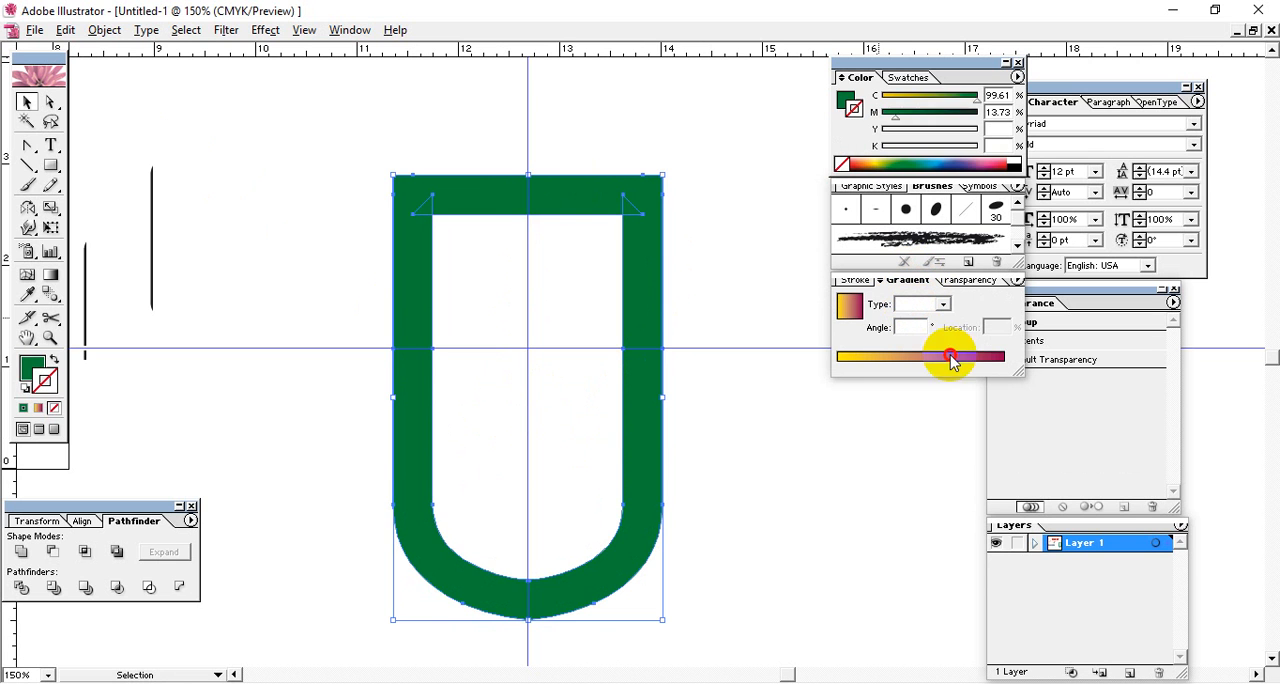
pyautogui.click(943, 356)
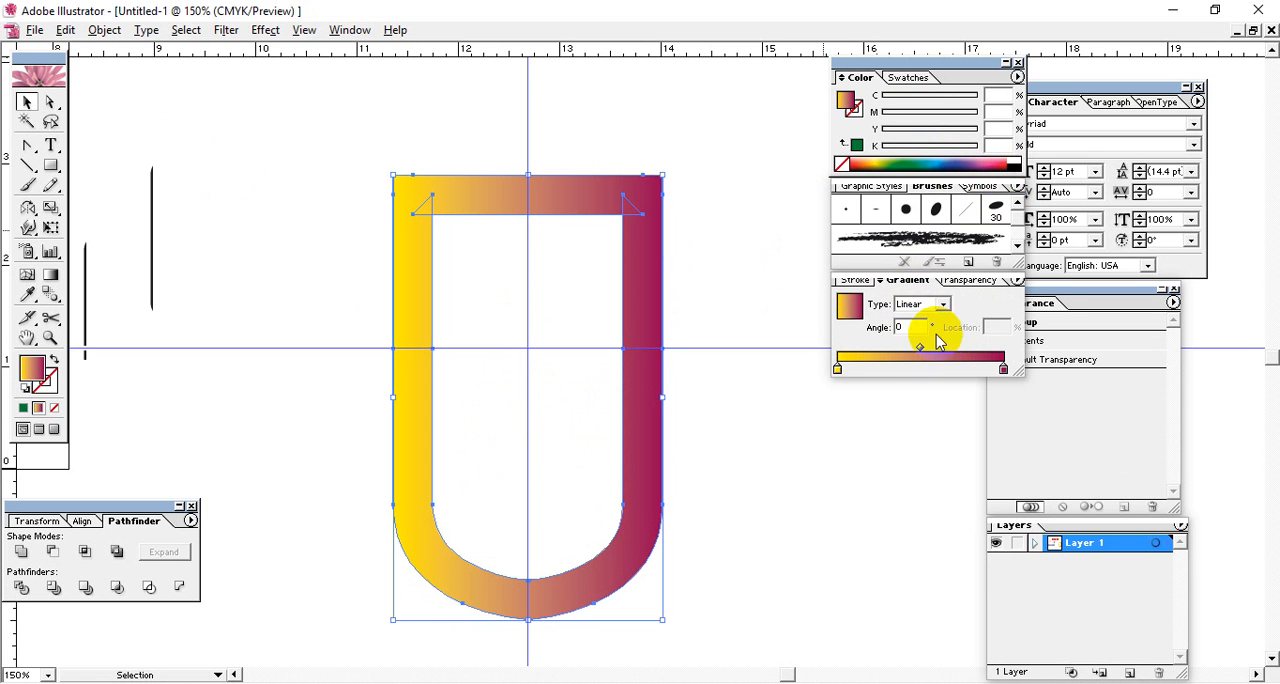
# Recolour the outline's gradient to run from white to black, setting the dark end's C, M, Y and K to 100%.
pyautogui.click(1006, 370)
pyautogui.moveTo(921, 150); pyautogui.dragTo(1051, 138)
pyautogui.click(837, 367)
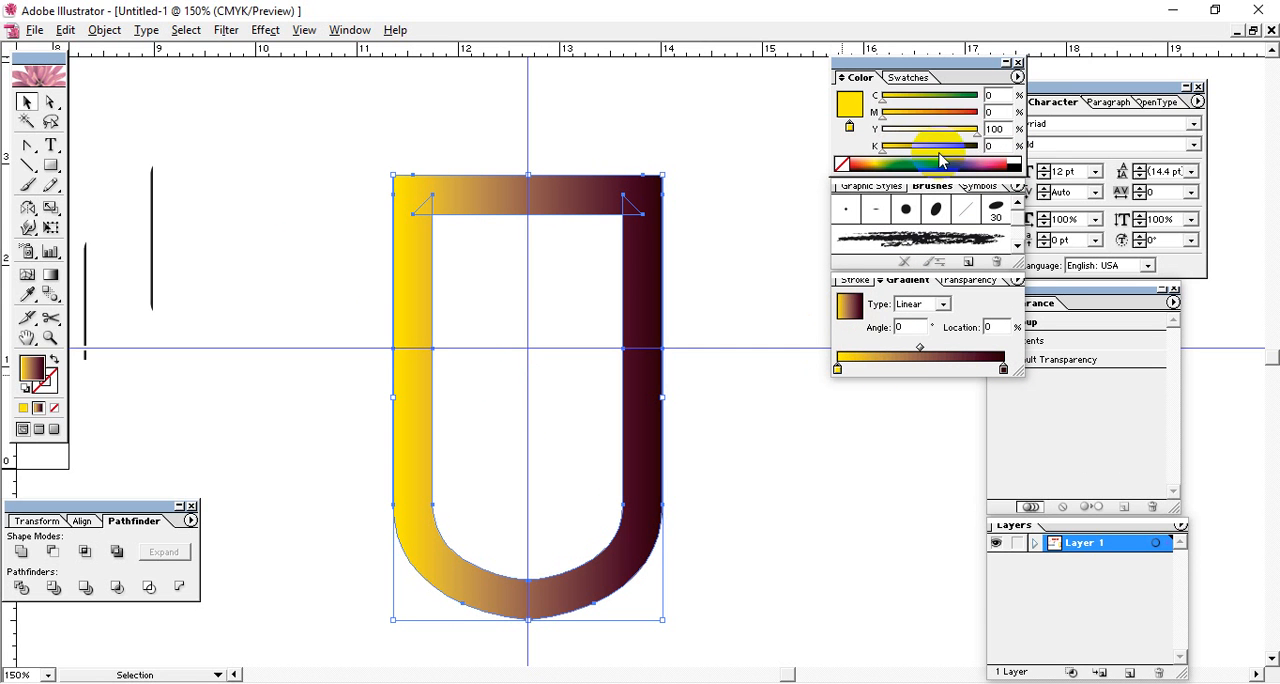
pyautogui.moveTo(972, 140); pyautogui.dragTo(731, 126)
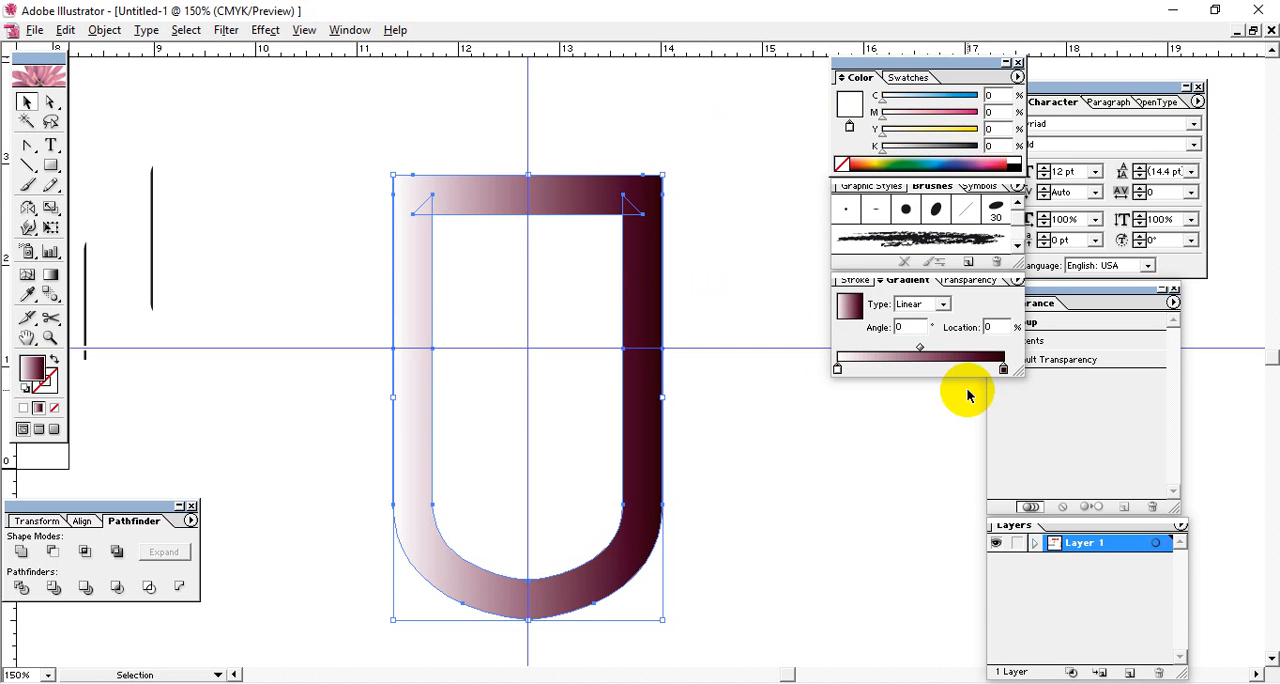
pyautogui.click(1003, 370)
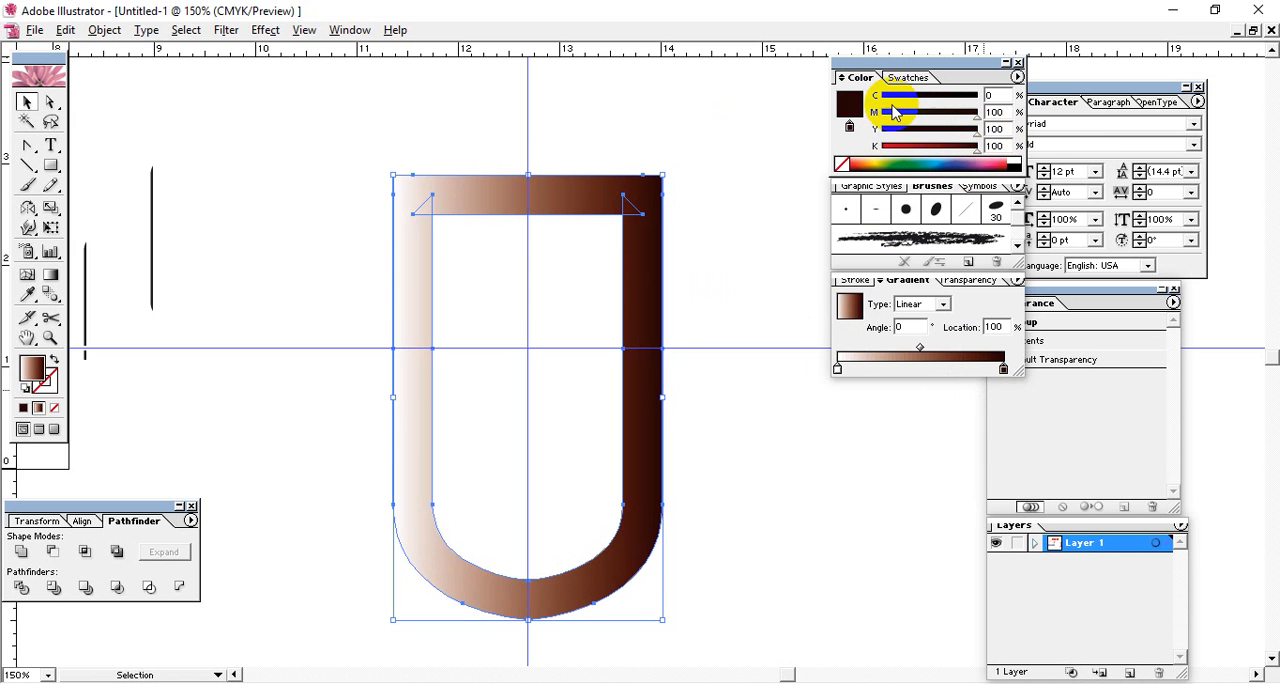
pyautogui.moveTo(886, 100); pyautogui.dragTo(1057, 100)
pyautogui.click(768, 380)
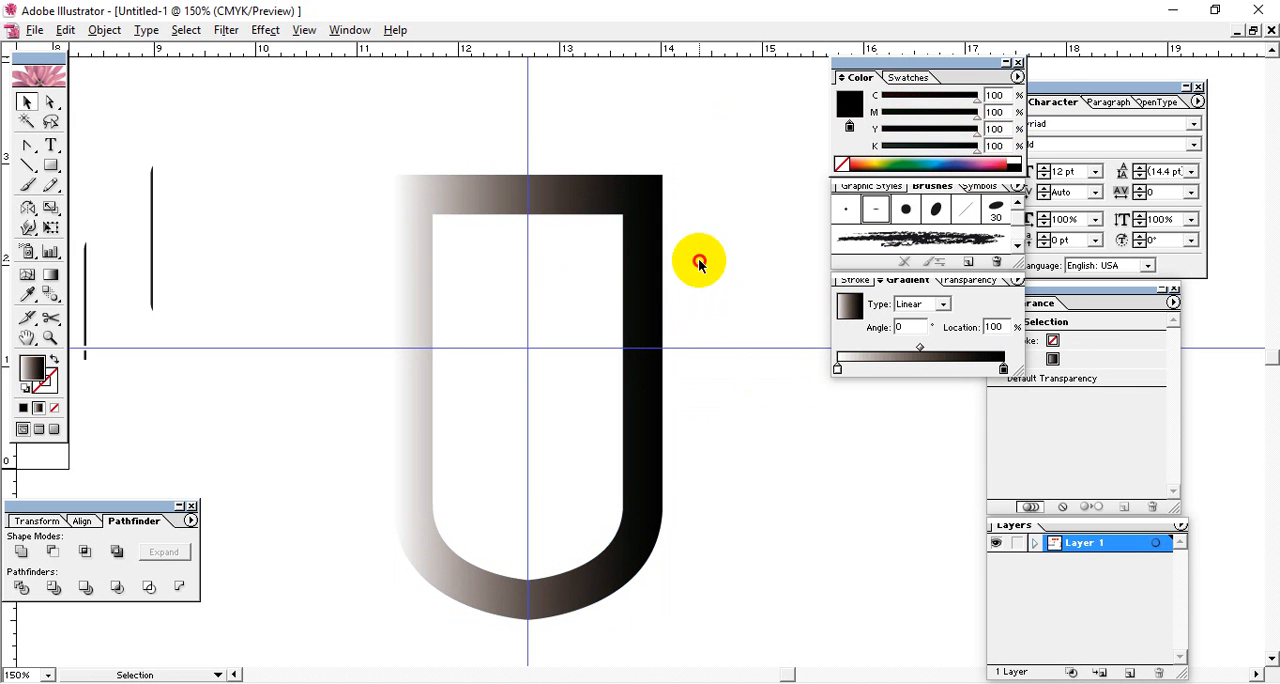
# Show the hidden shapes and fill the blue outline with the linear gradient, reversed to run from black at 0% to white at 100%.
pyautogui.click(651, 278)
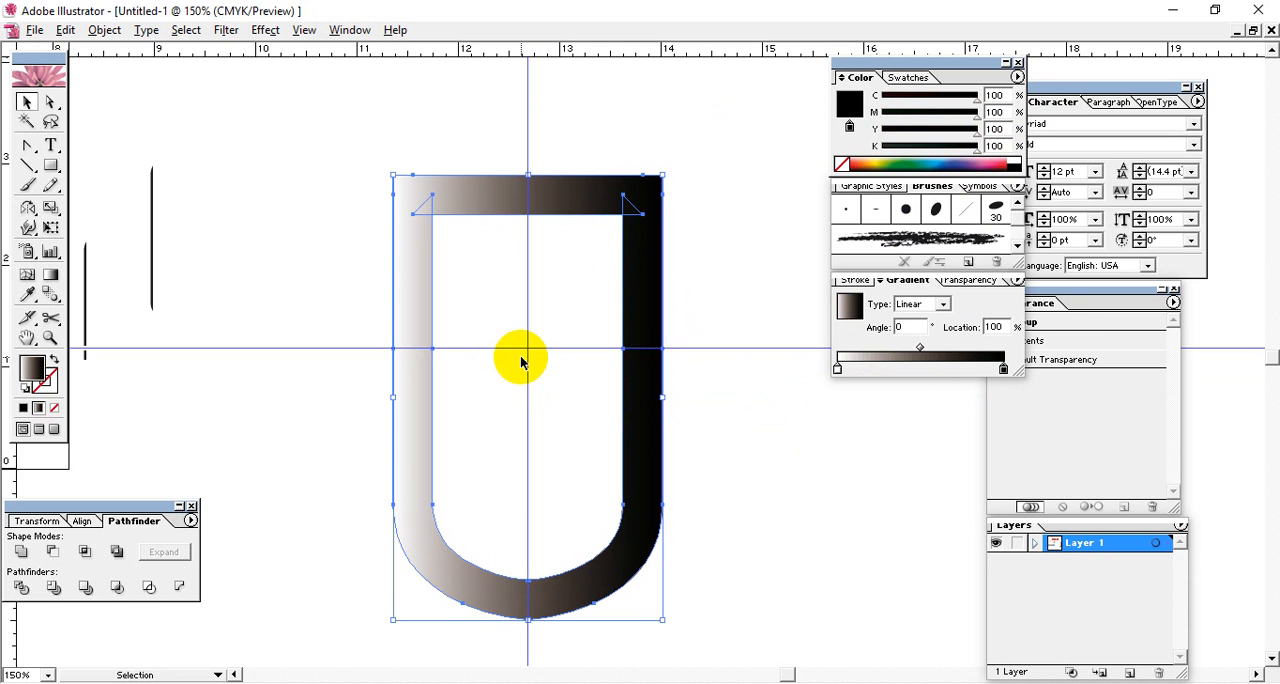
pyautogui.hotkey('ctrl', 'alt', '3')
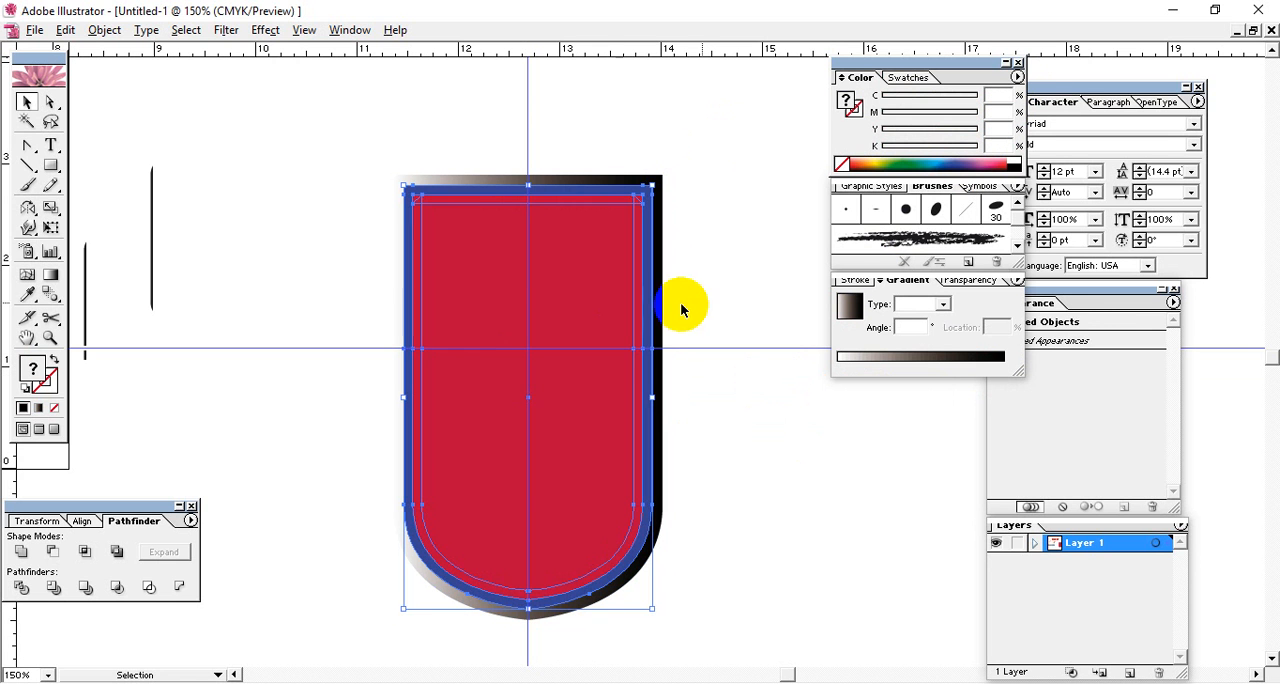
pyautogui.click(743, 307)
pyautogui.click(652, 254)
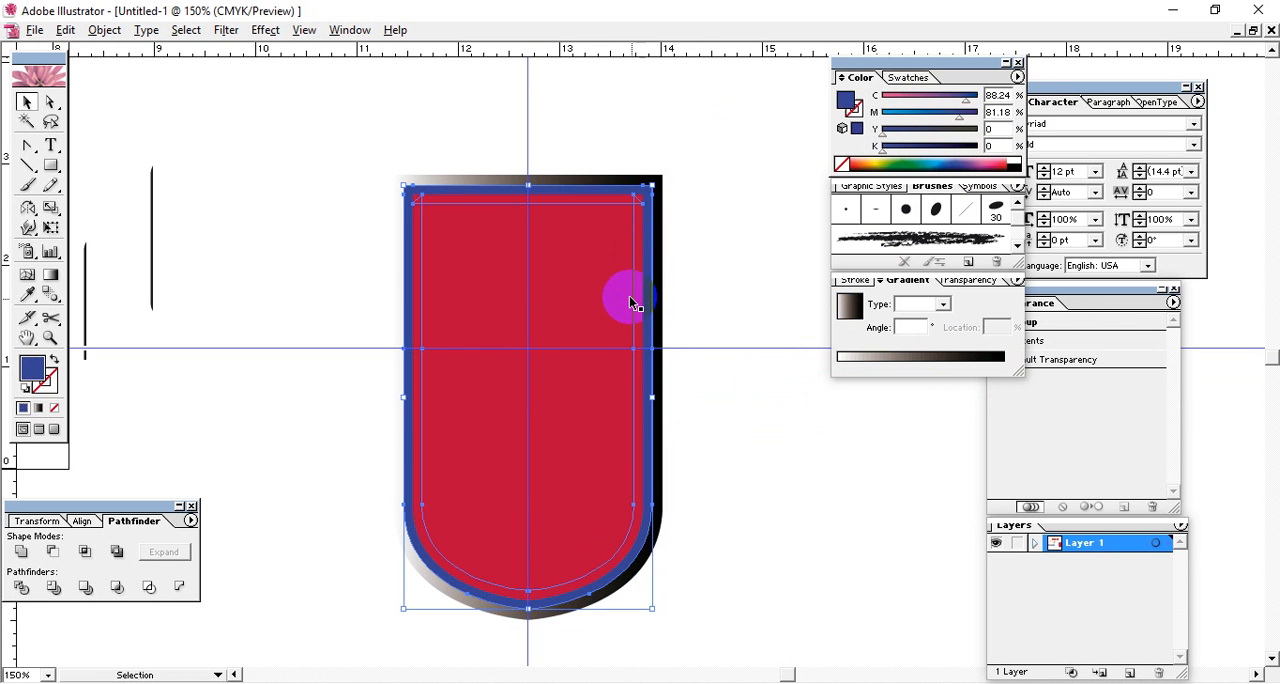
pyautogui.click(935, 358)
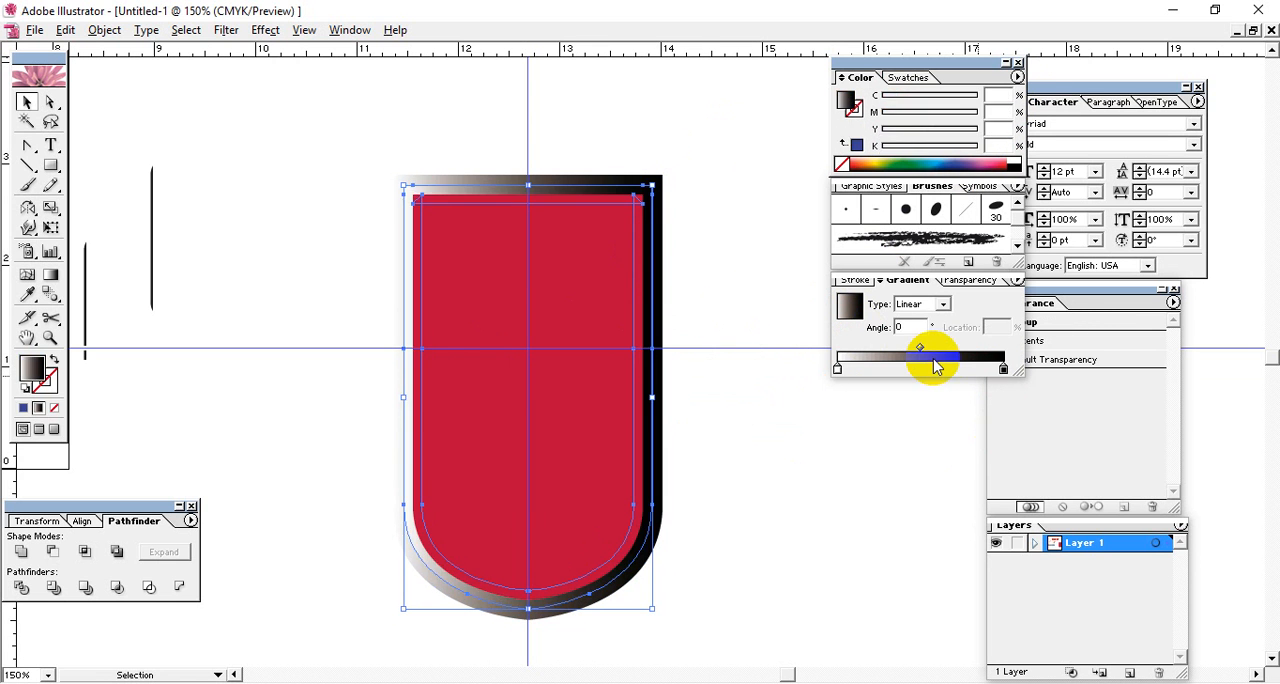
pyautogui.moveTo(837, 368)
pyautogui.mouseDown()
pyautogui.moveTo(935, 368)
pyautogui.moveTo(780, 374)
pyautogui.mouseUp()
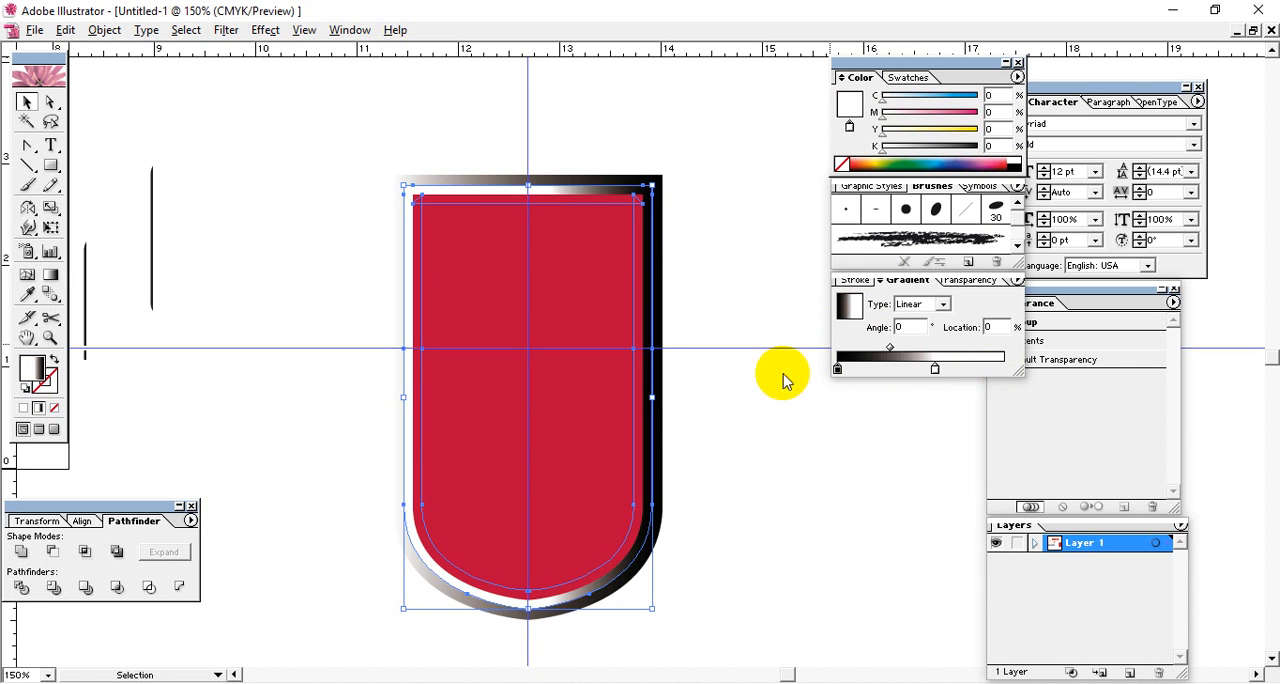
pyautogui.moveTo(935, 374); pyautogui.dragTo(1128, 372)
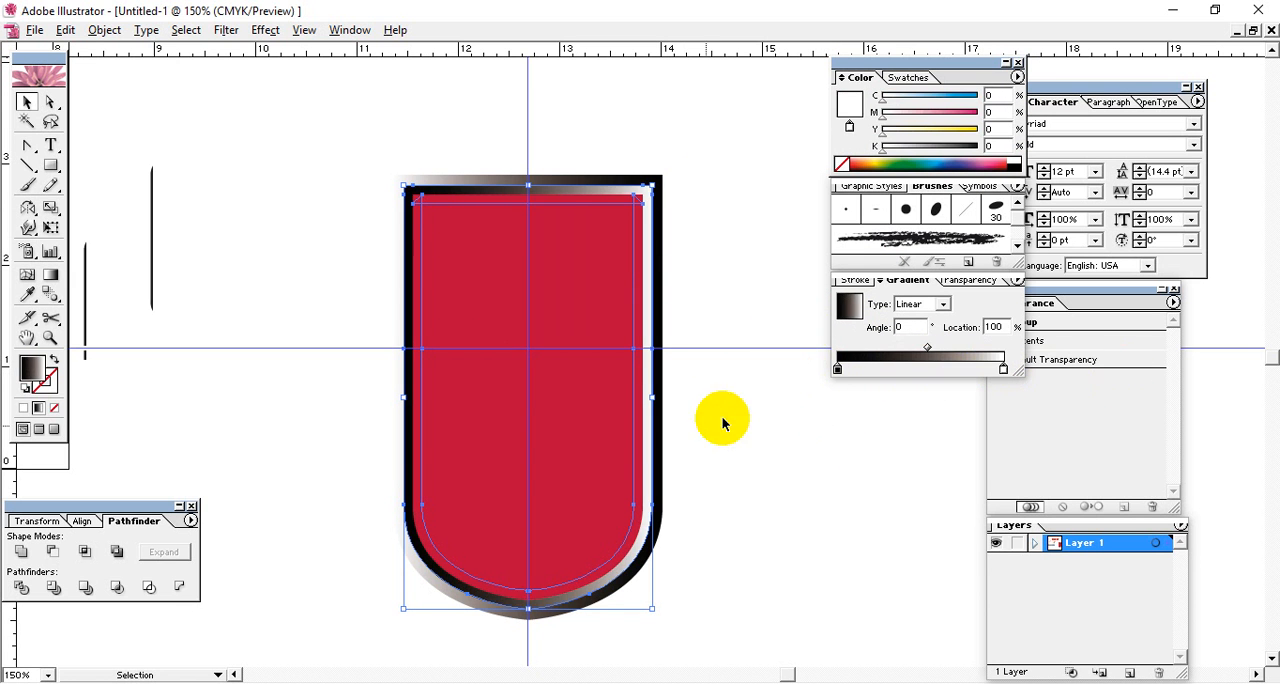
pyautogui.click(843, 493)
# Fill the red inner shape with the black-to-white linear gradient.
pyautogui.click(510, 392)
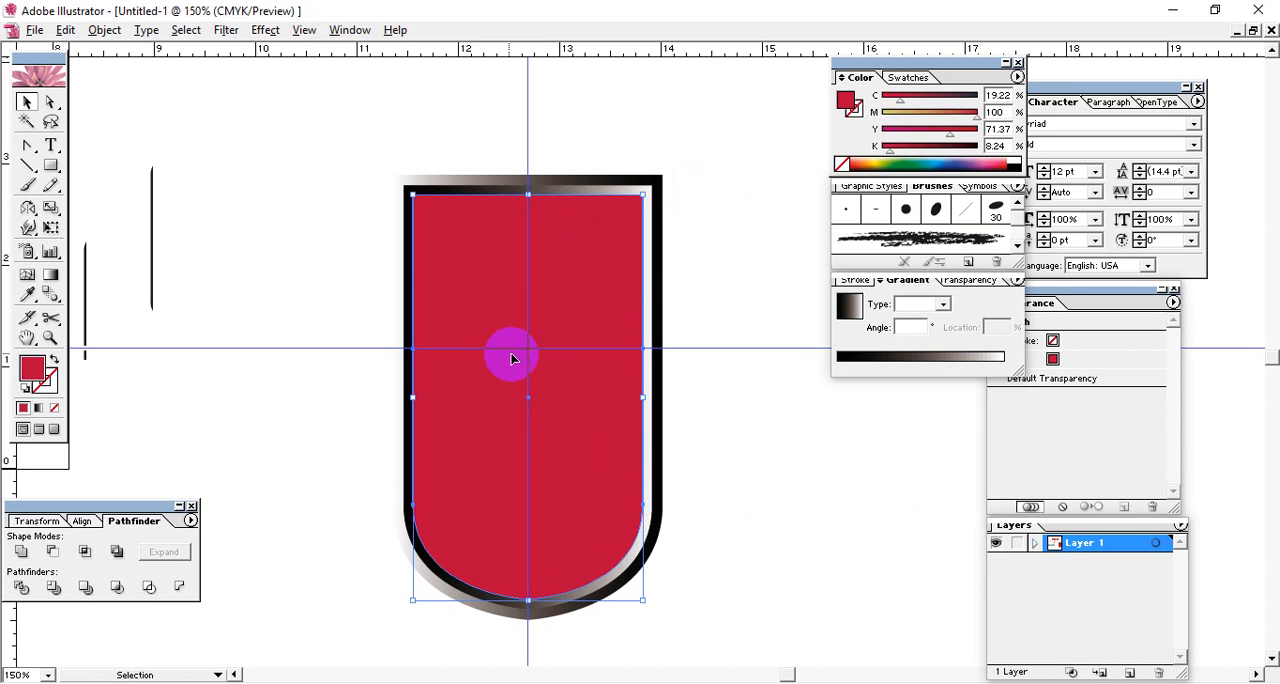
pyautogui.click(935, 360)
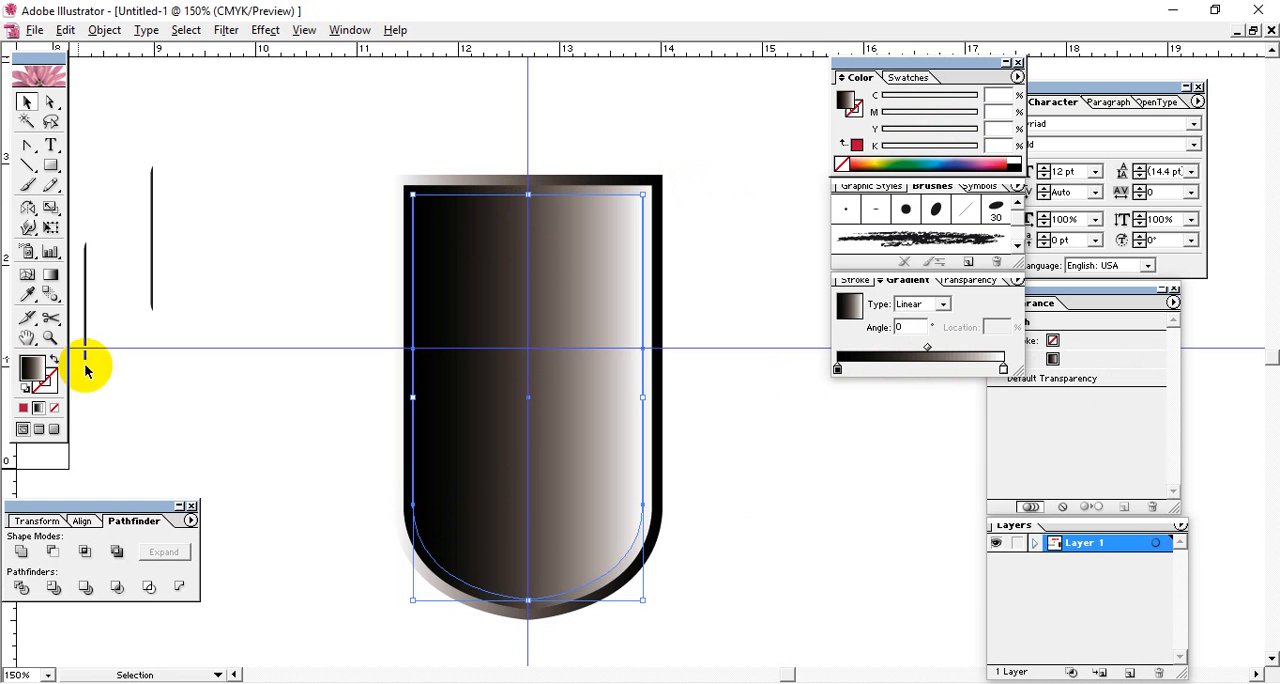
# Run the inner shield shape's gradient vertically, from black at its top edge to white at its bottom point.
pyautogui.click(51, 277)
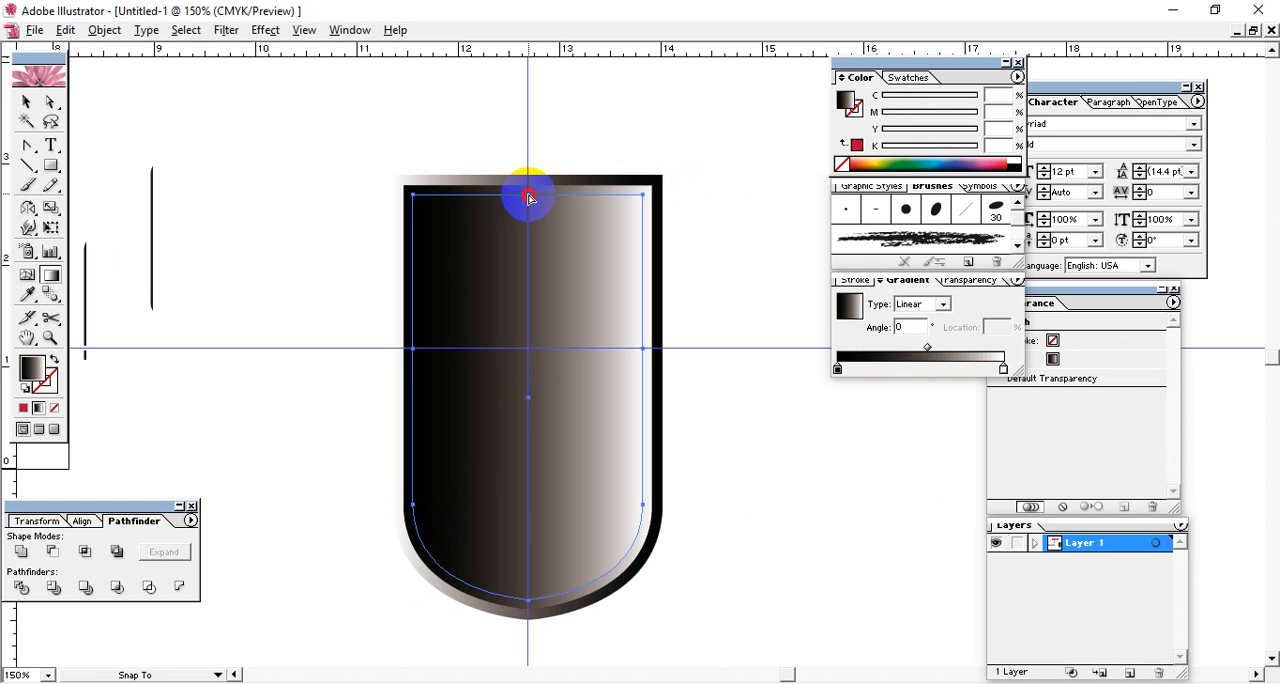
pyautogui.moveTo(528, 197); pyautogui.dragTo(516, 625)
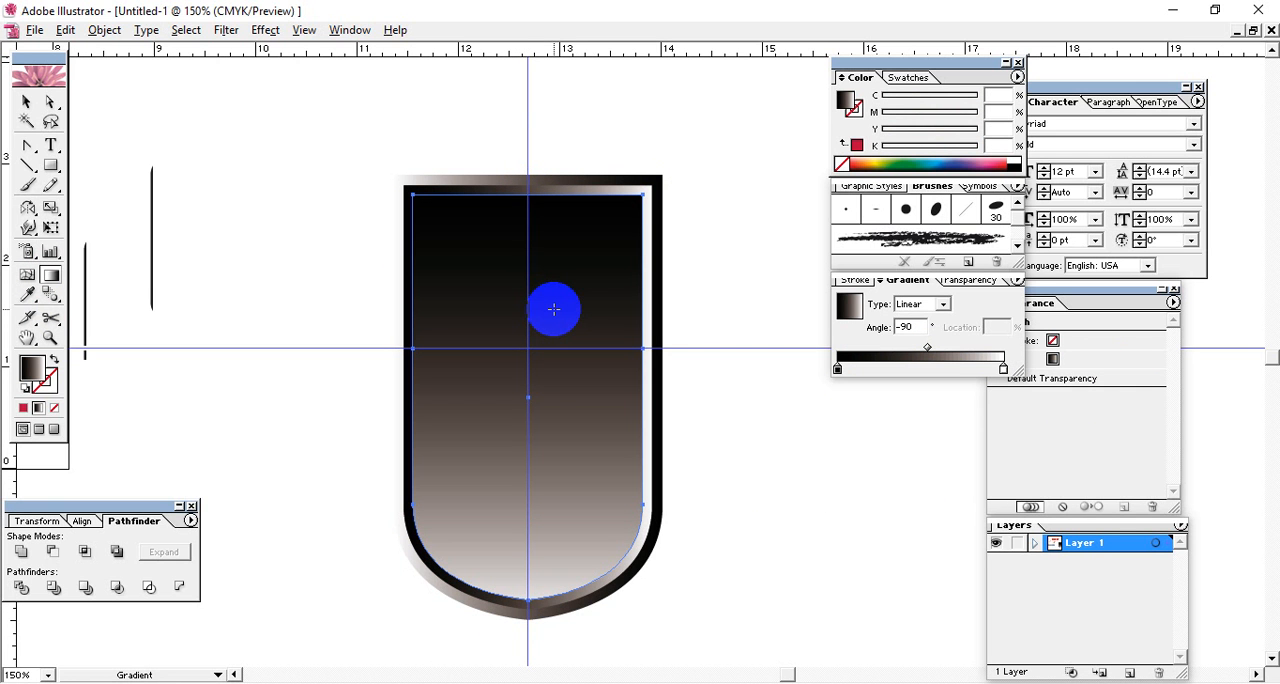
pyautogui.click(26, 101)
pyautogui.click(287, 178)
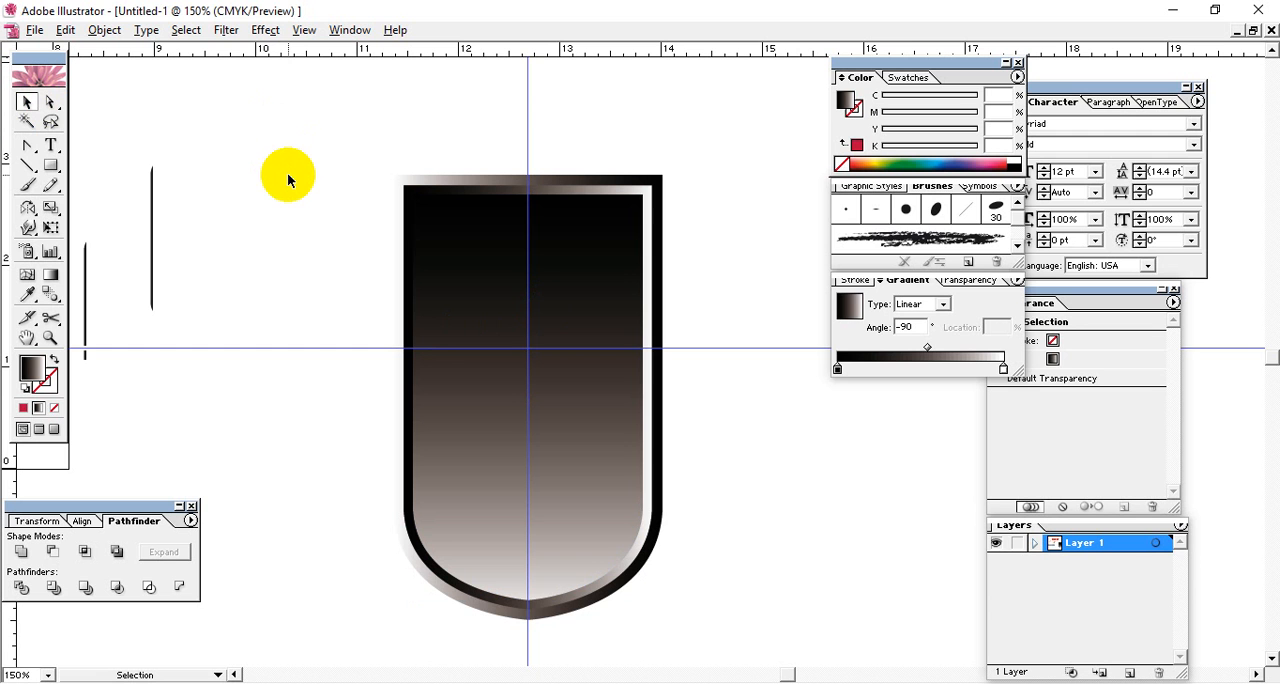
pyautogui.click(414, 215)
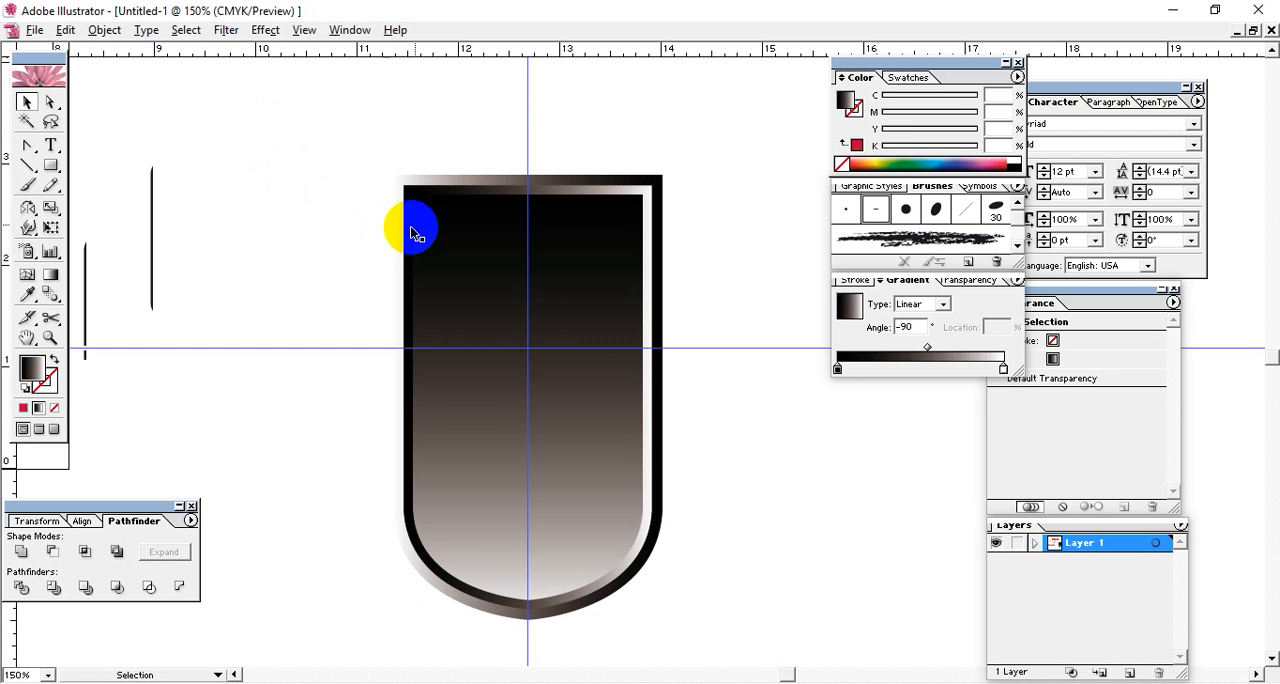
pyautogui.click(699, 216)
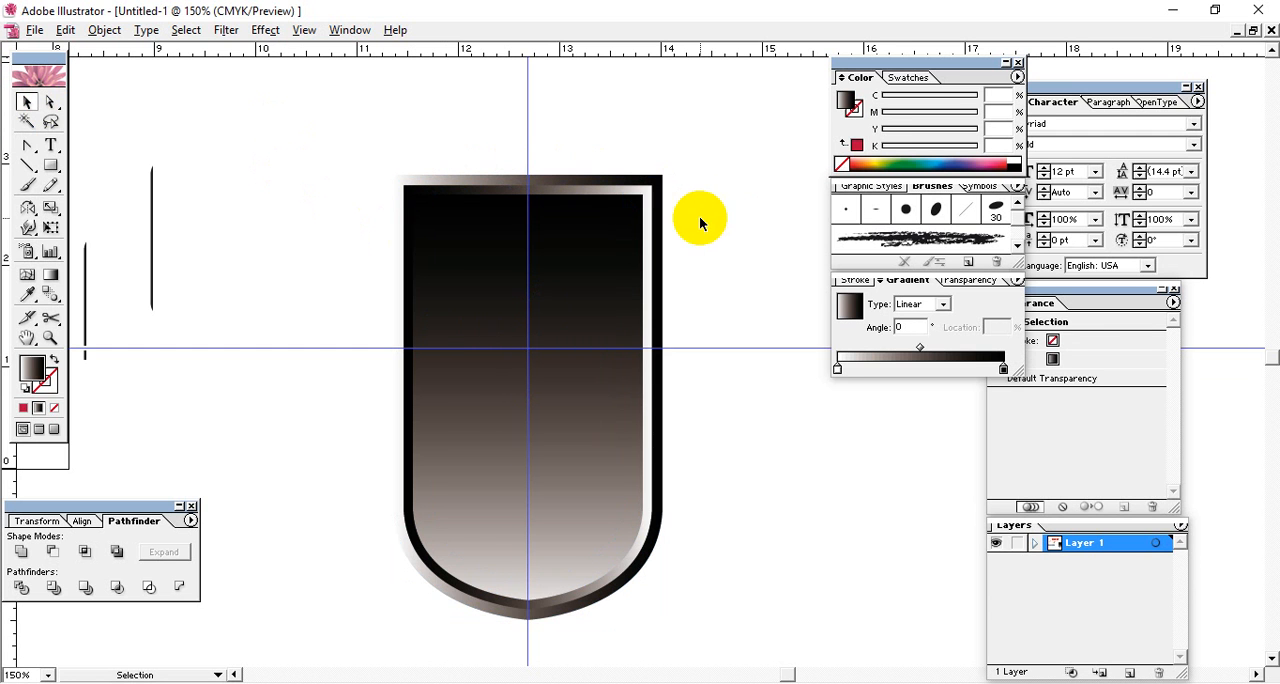
# Redirect the inner shield shape's gradient upward, from black at the bottom point to light at the top edge.
pyautogui.click(491, 349)
pyautogui.click(51, 276)
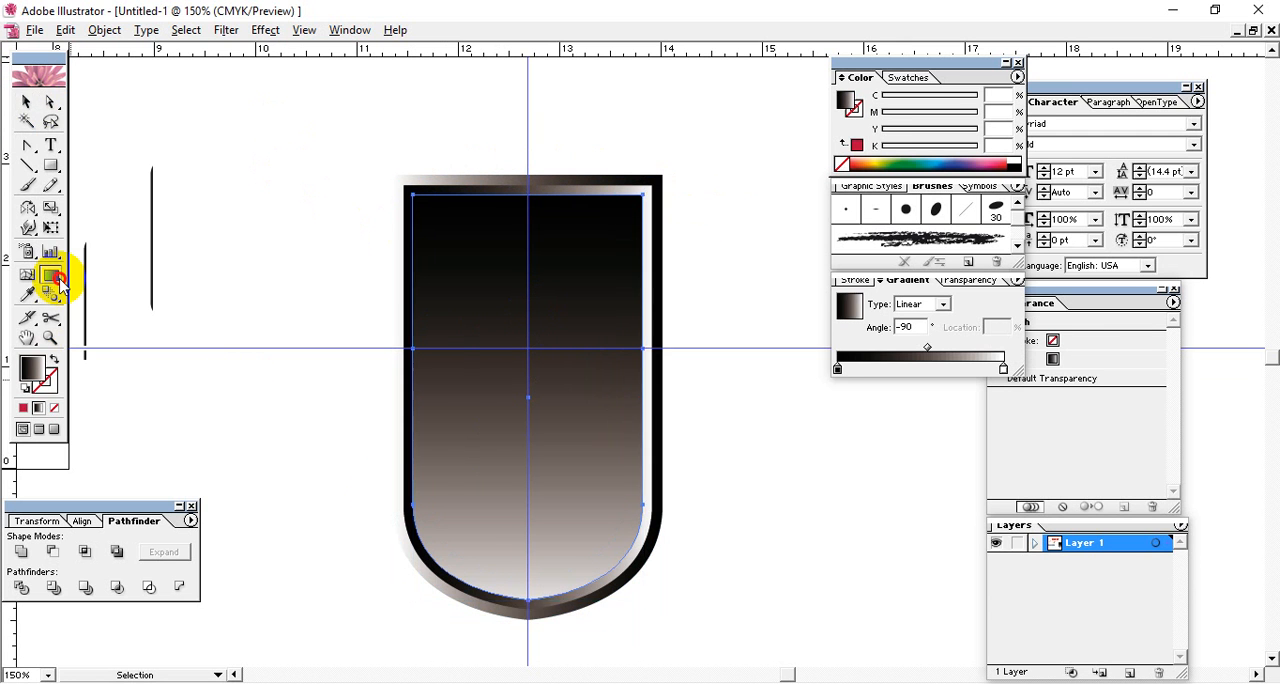
pyautogui.moveTo(527, 596); pyautogui.dragTo(534, 120)
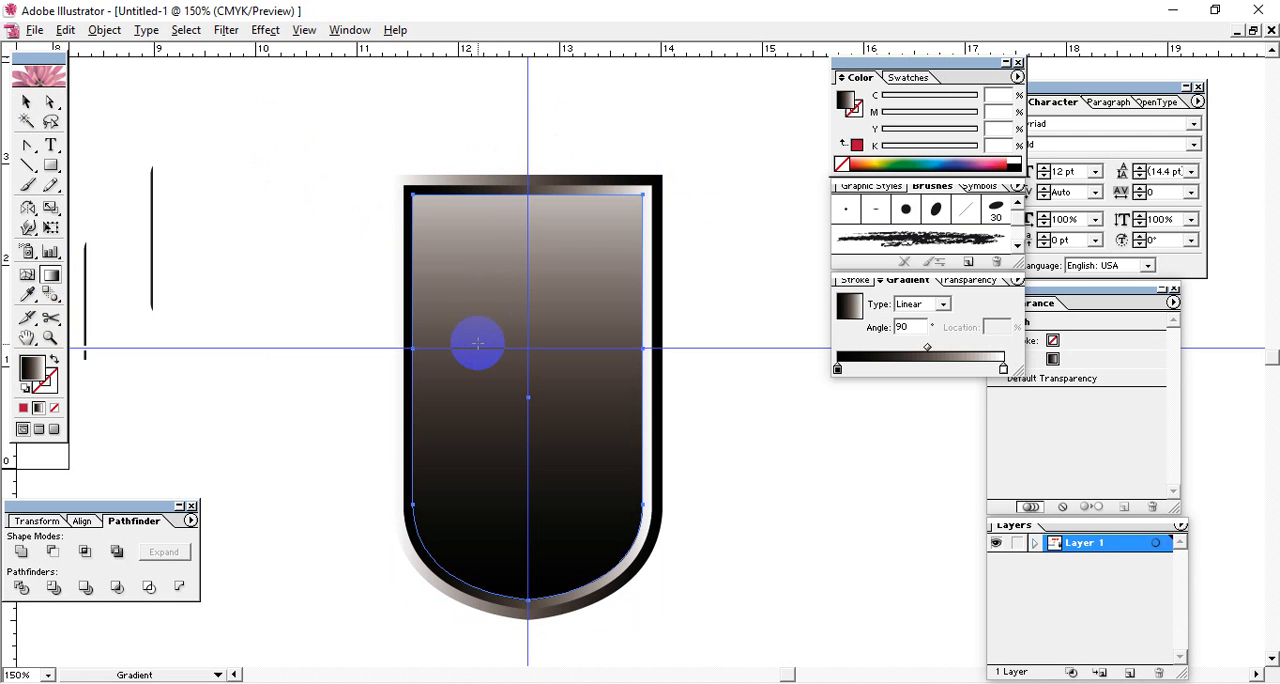
pyautogui.click(260, 189)
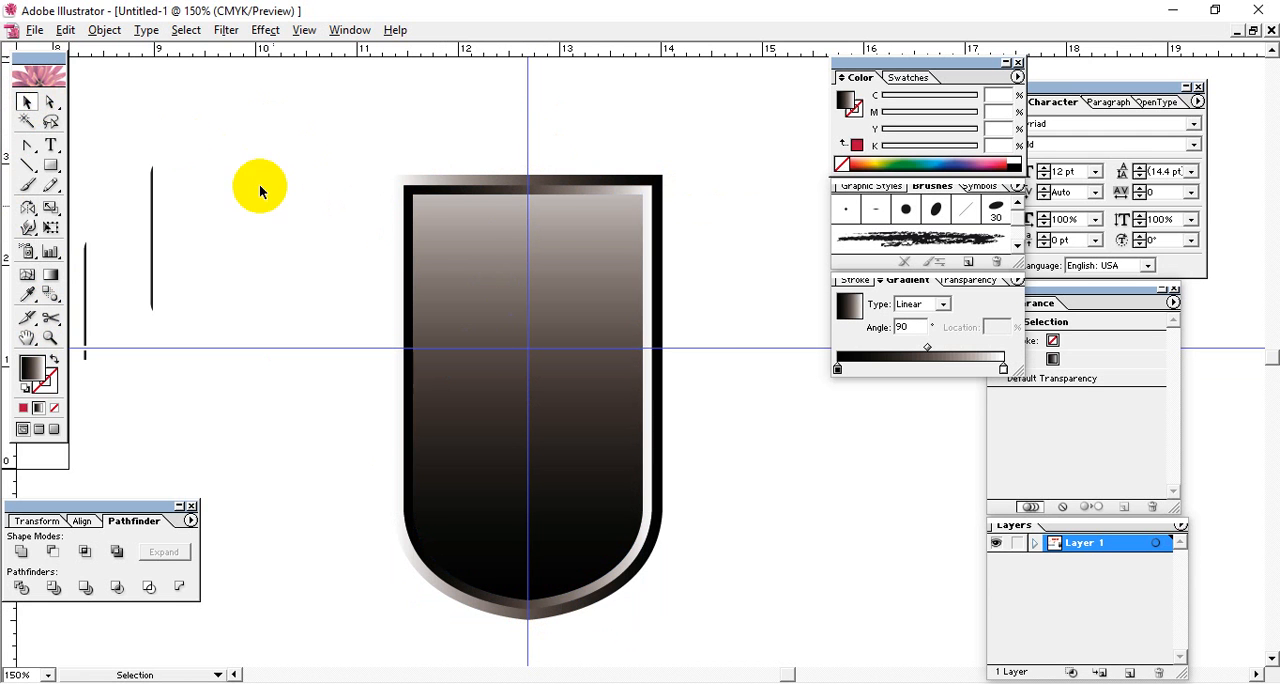
# Lower the opacity of the middle outline shape so its gradient blends with the shapes beneath.
pyautogui.click(410, 192)
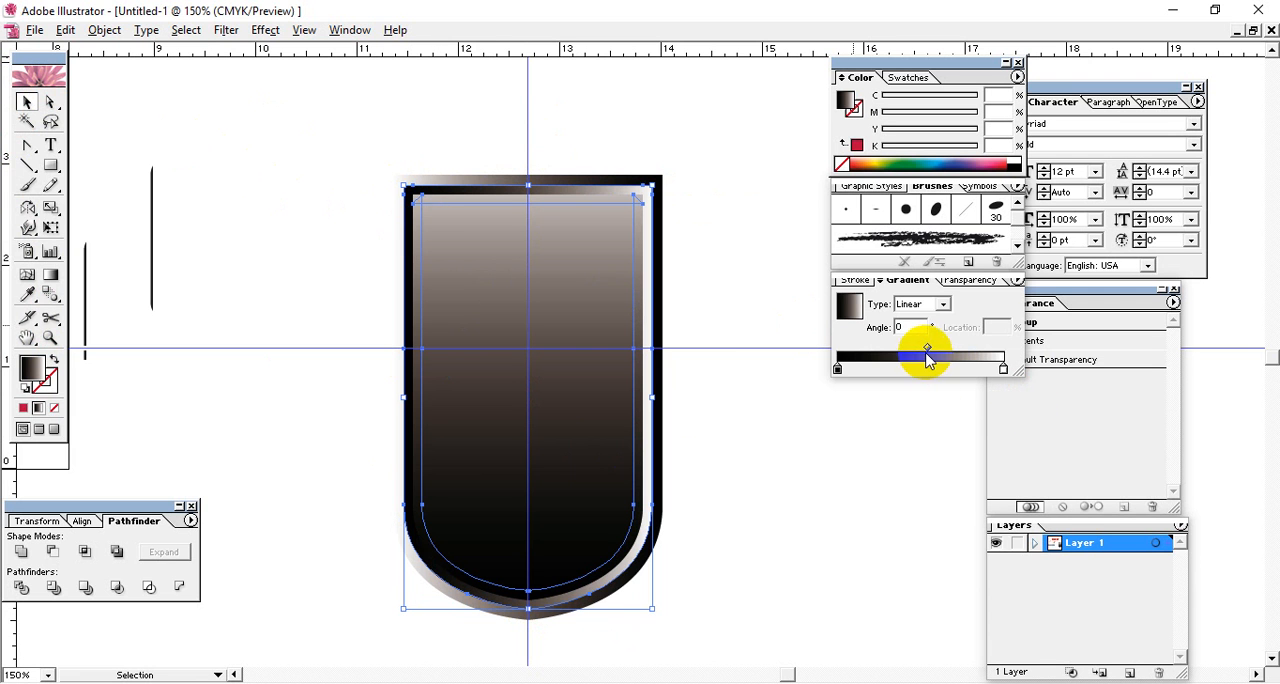
pyautogui.click(965, 280)
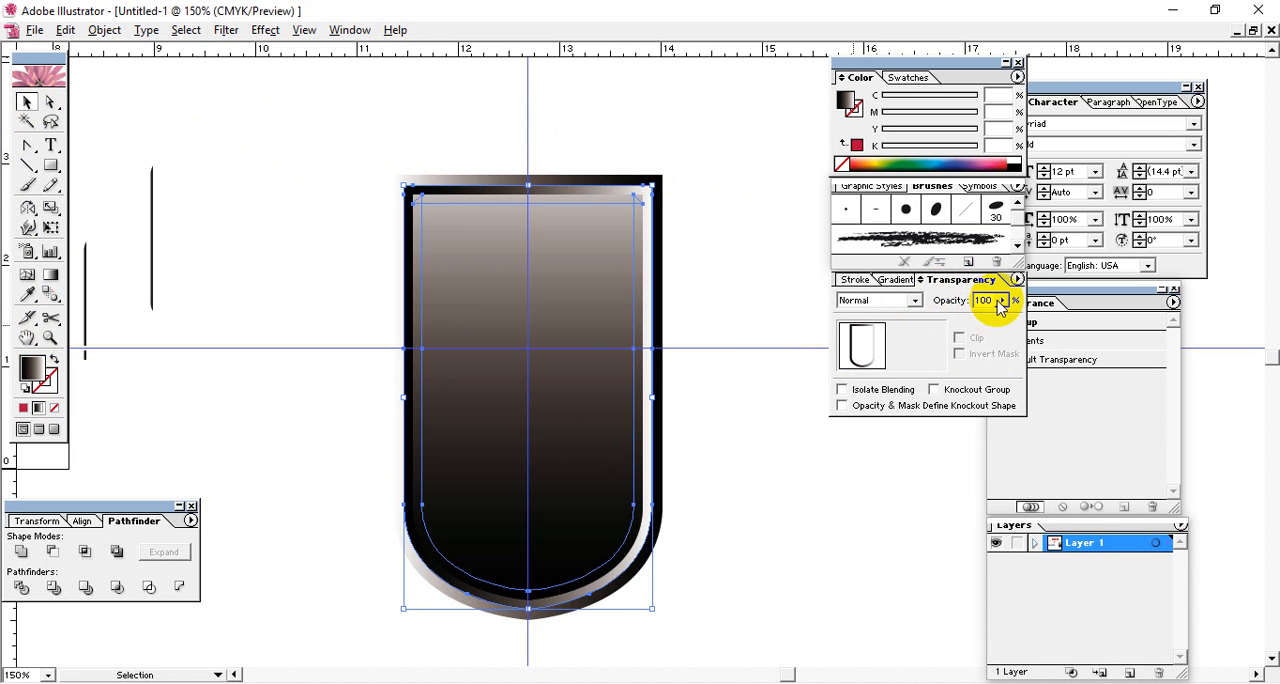
pyautogui.click(1001, 301)
pyautogui.click(706, 262)
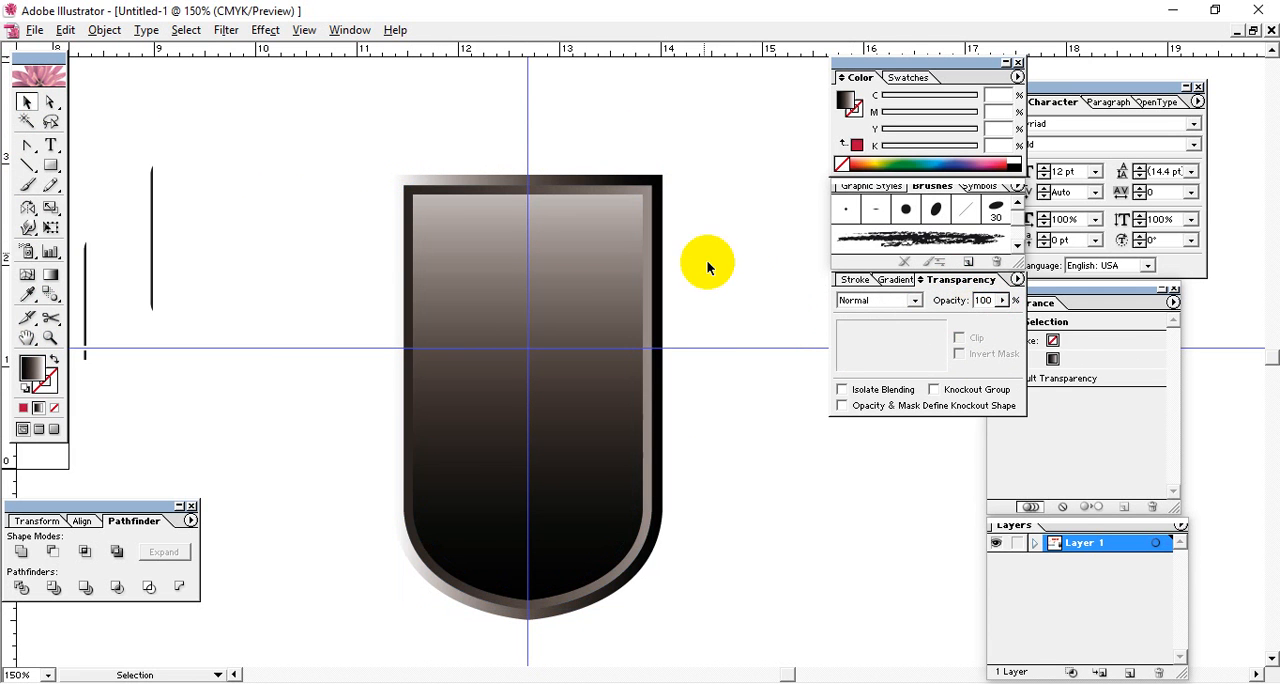
# Add a 1 pt black stroke to the outer outline group and place it below the fill in its appearance order.
pyautogui.click(657, 184)
pyautogui.click(715, 302)
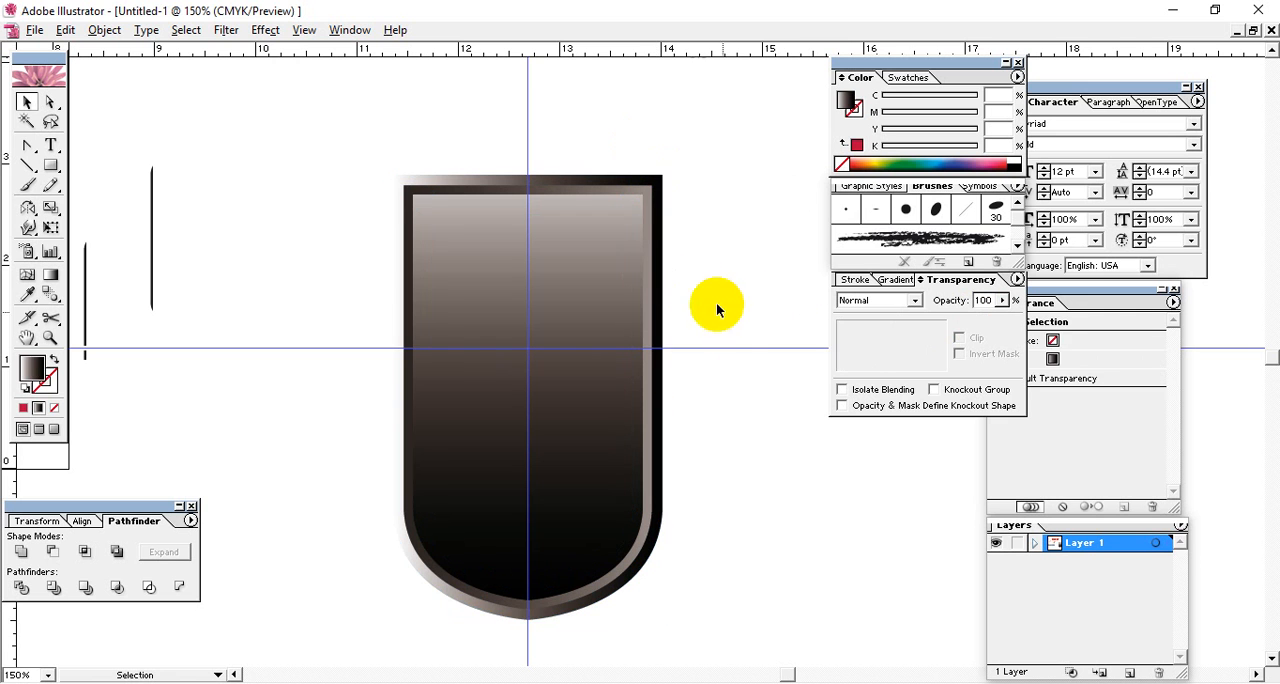
pyautogui.click(660, 222)
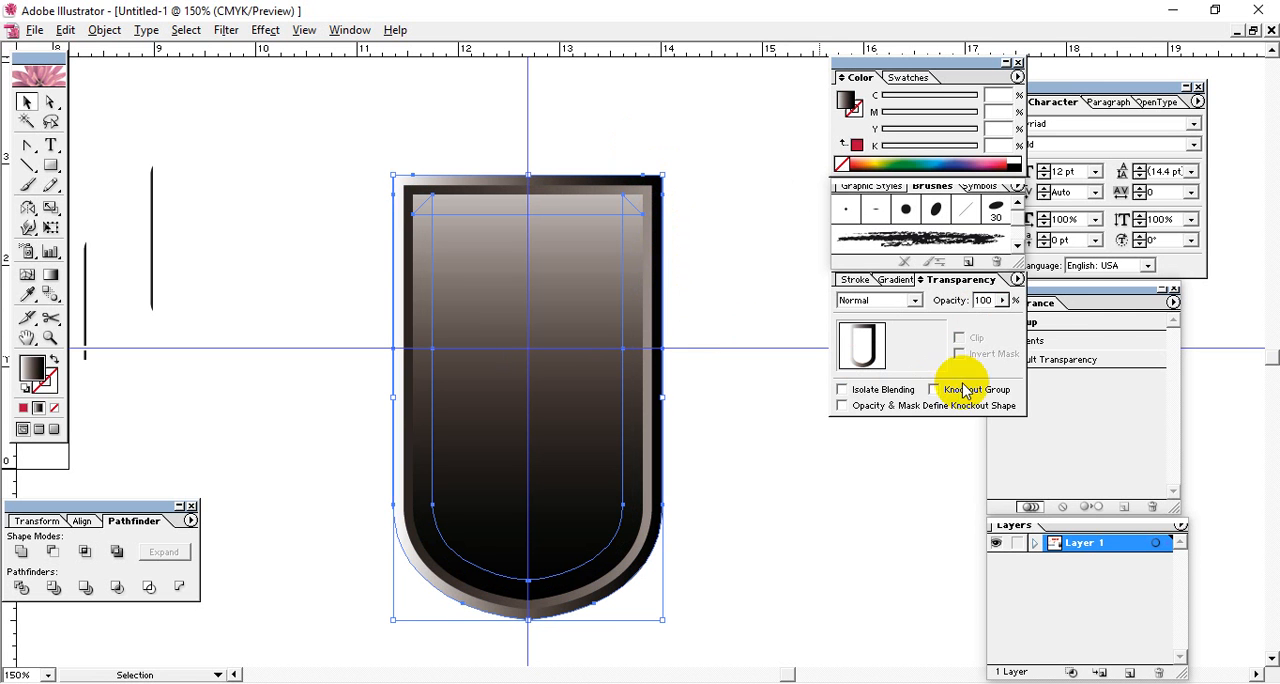
pyautogui.click(1080, 391)
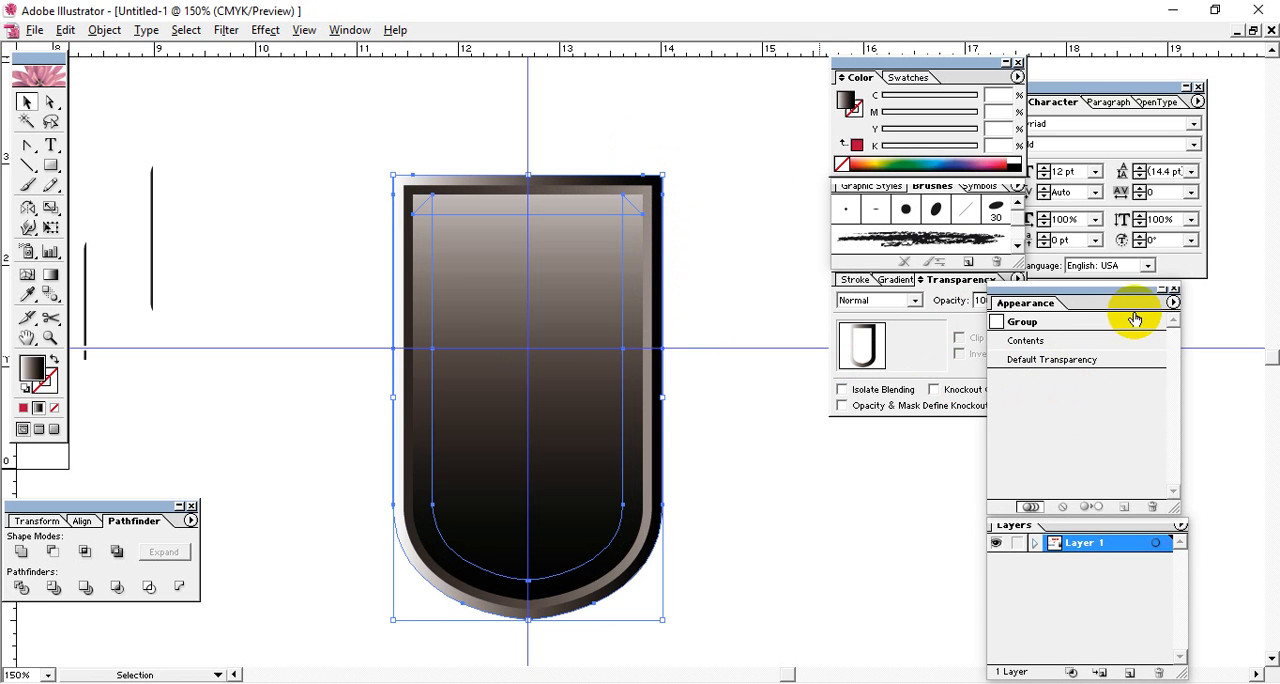
pyautogui.click(1173, 302)
pyautogui.click(1120, 337)
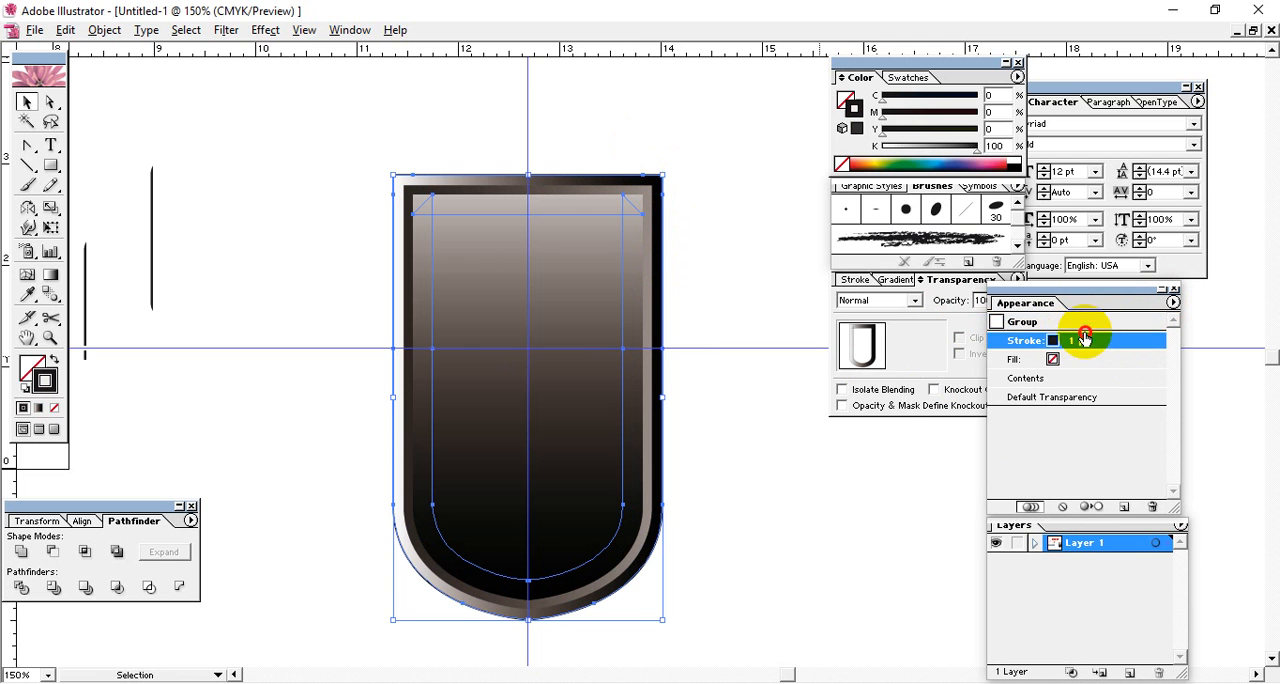
pyautogui.moveTo(1085, 338); pyautogui.dragTo(1080, 358)
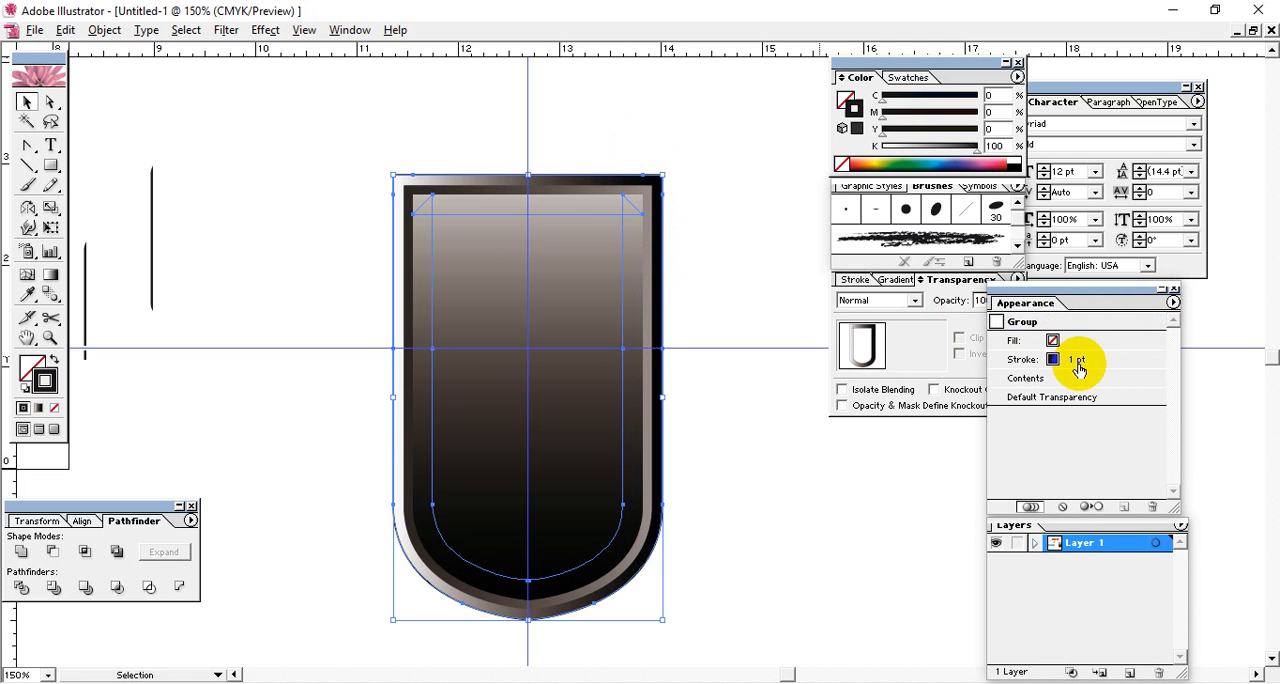
pyautogui.click(716, 270)
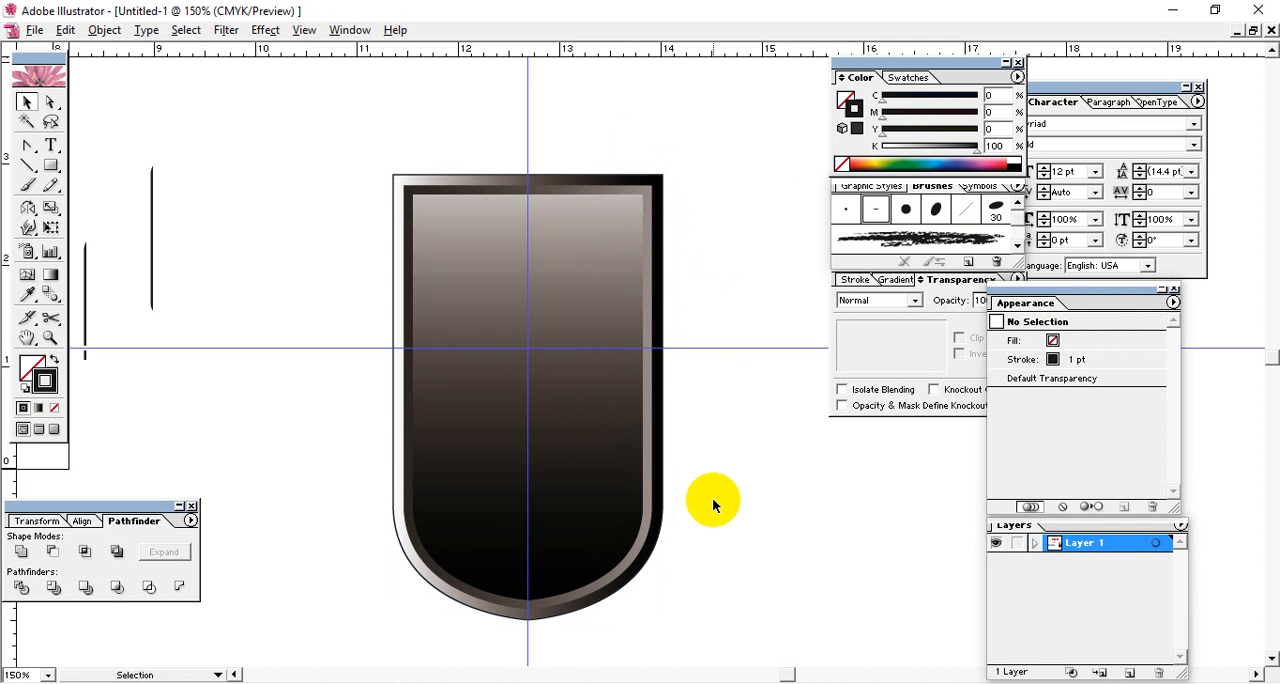
# Draw an arched Pen path across the upper part of the shield, extending past both of its sides.
pyautogui.click(29, 166)
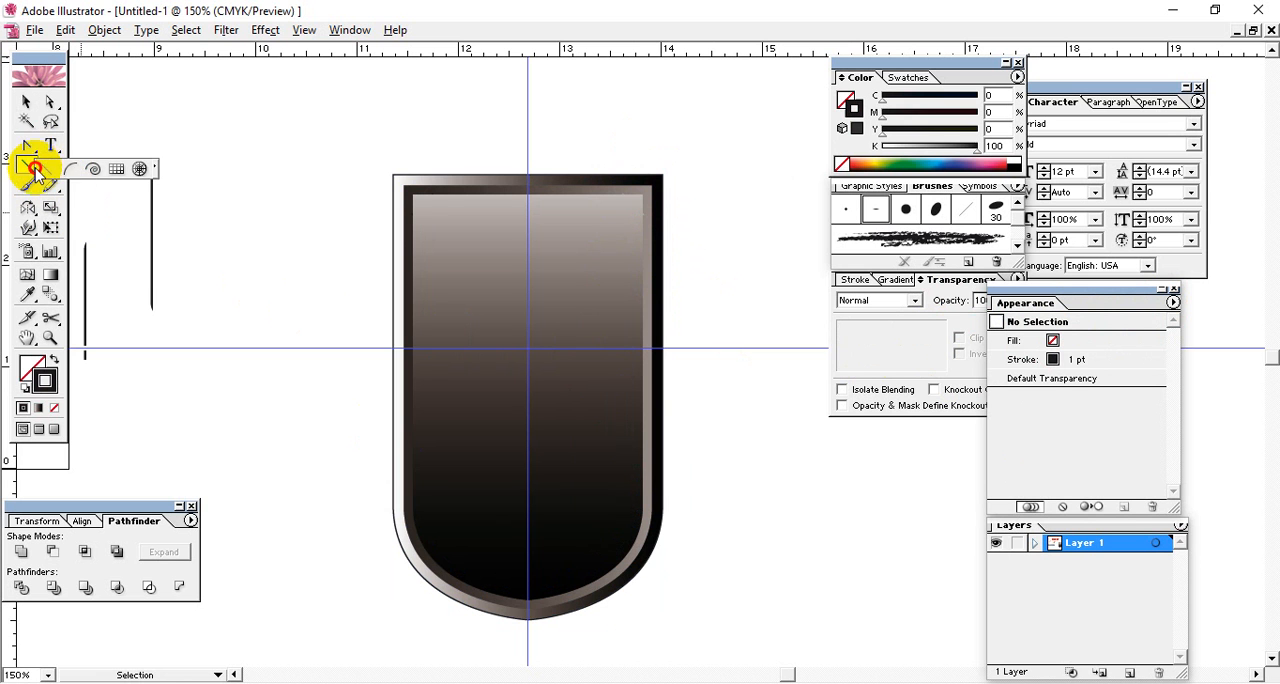
pyautogui.moveTo(27, 145); pyautogui.dragTo(50, 152)
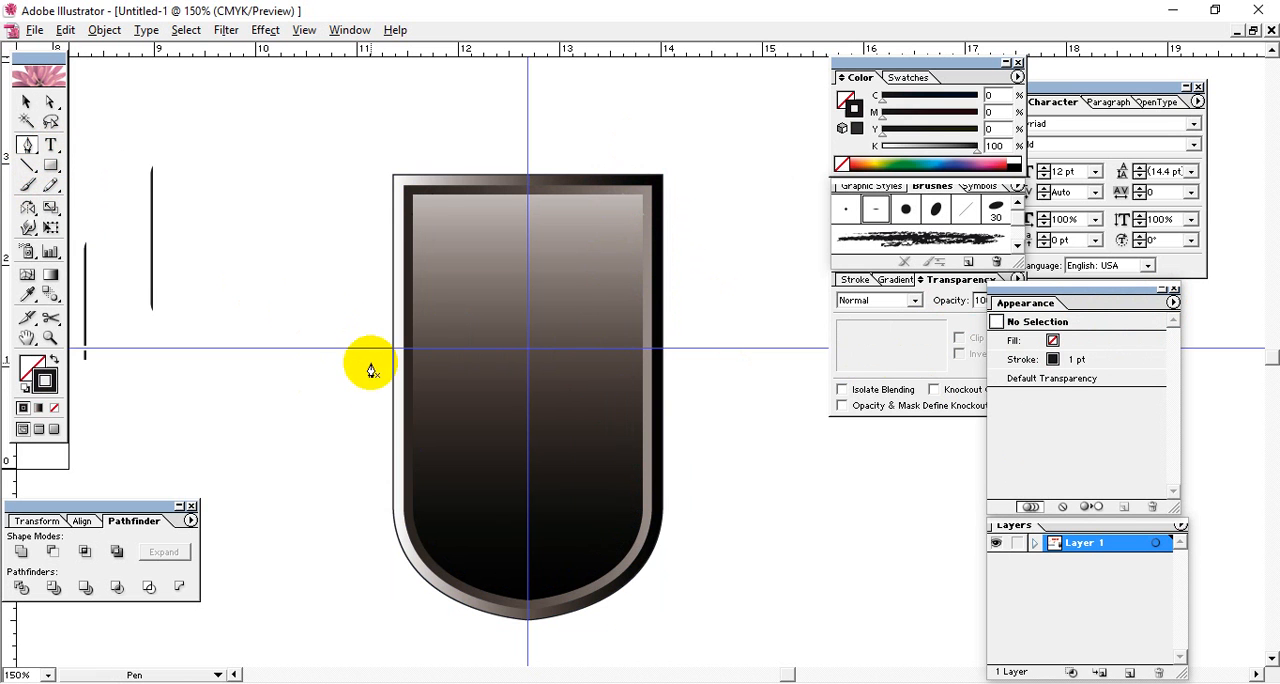
pyautogui.click(370, 366)
pyautogui.moveTo(740, 264); pyautogui.dragTo(944, 300)
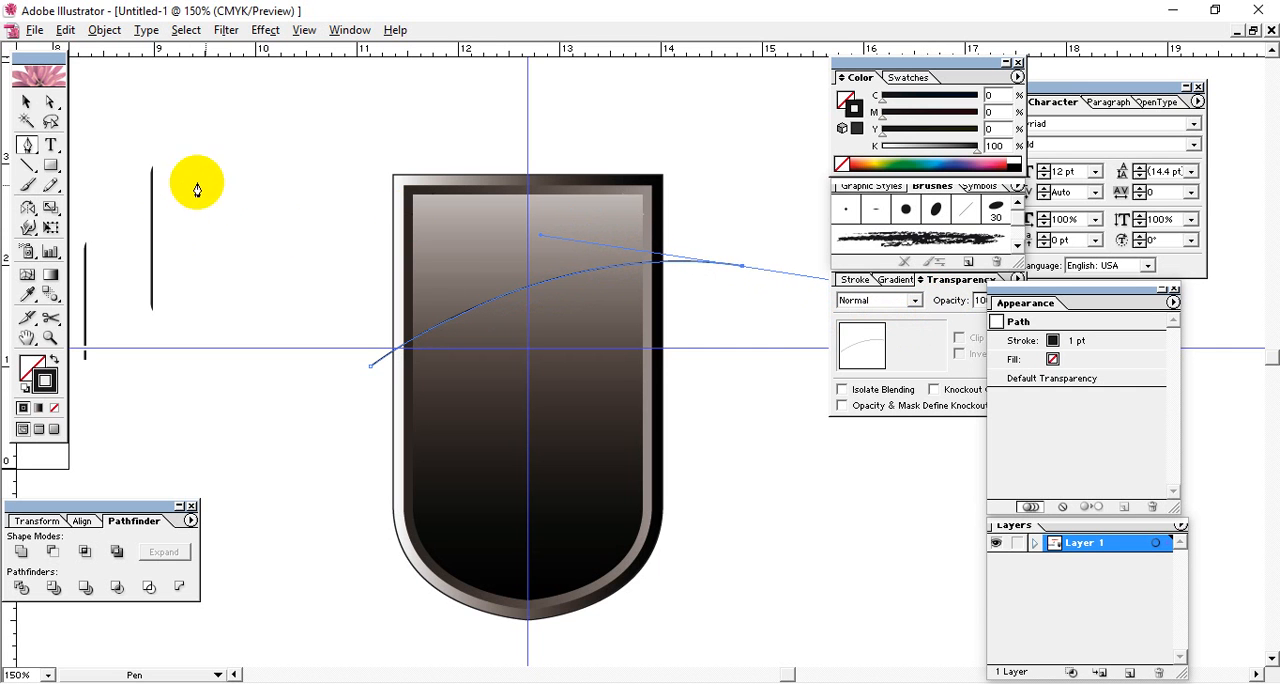
# Divide the inner shield shape along the arched path with Pathfinder and ungroup the resulting pieces.
pyautogui.click(38, 103)
pyautogui.keyDown('shift'); pyautogui.click(512, 311); pyautogui.keyUp('shift')
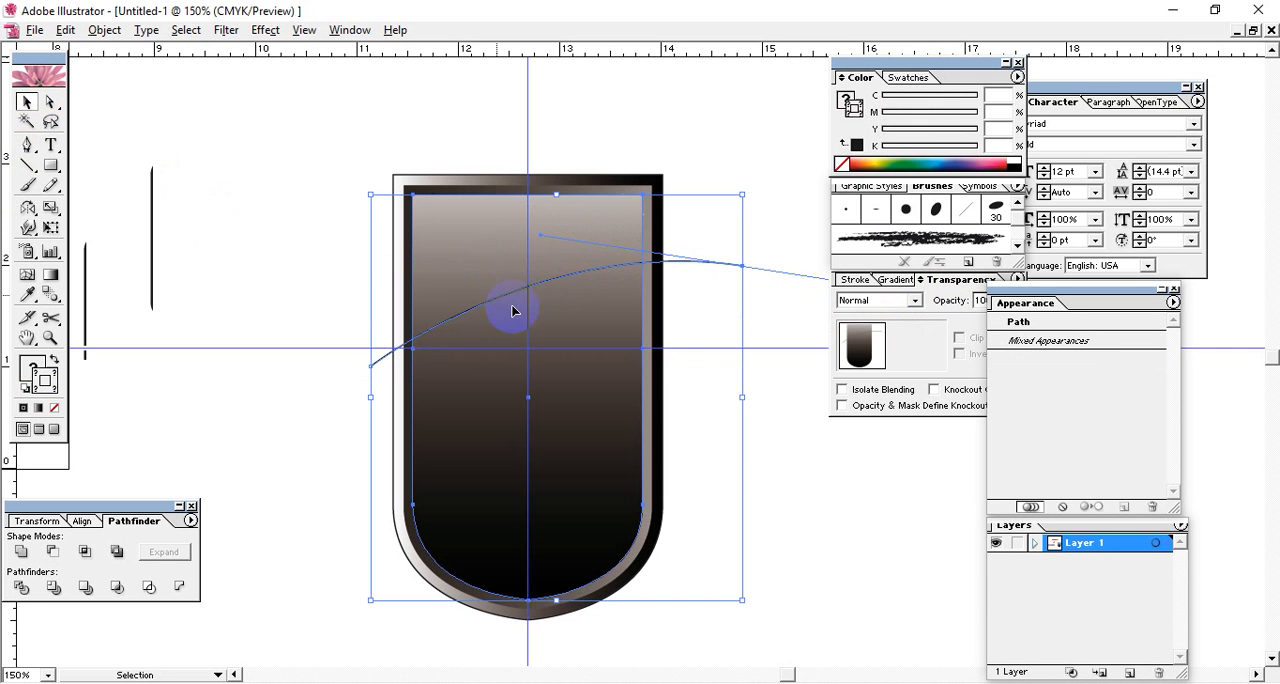
pyautogui.click(21, 592)
pyautogui.rightClick(458, 245)
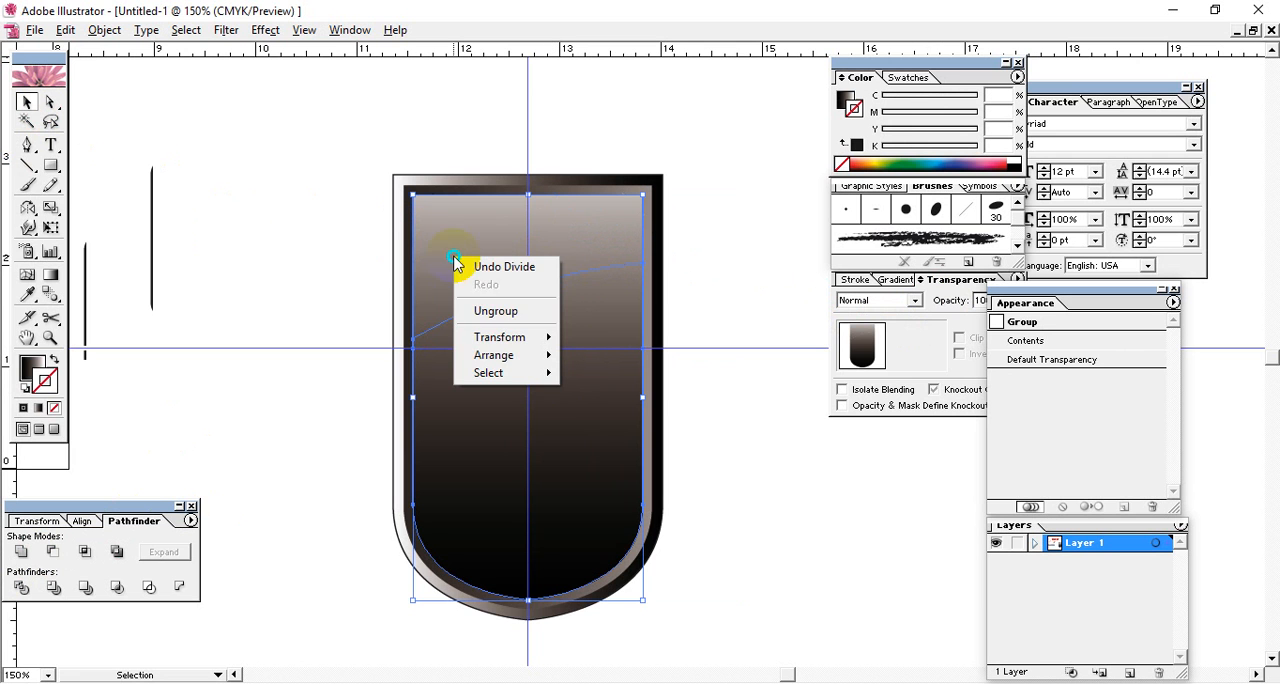
pyautogui.click(466, 316)
# Run the upper piece's gradient diagonally, from dark at its upper-left corner to white at its lower-right, as a glossy highlight.
pyautogui.click(551, 290)
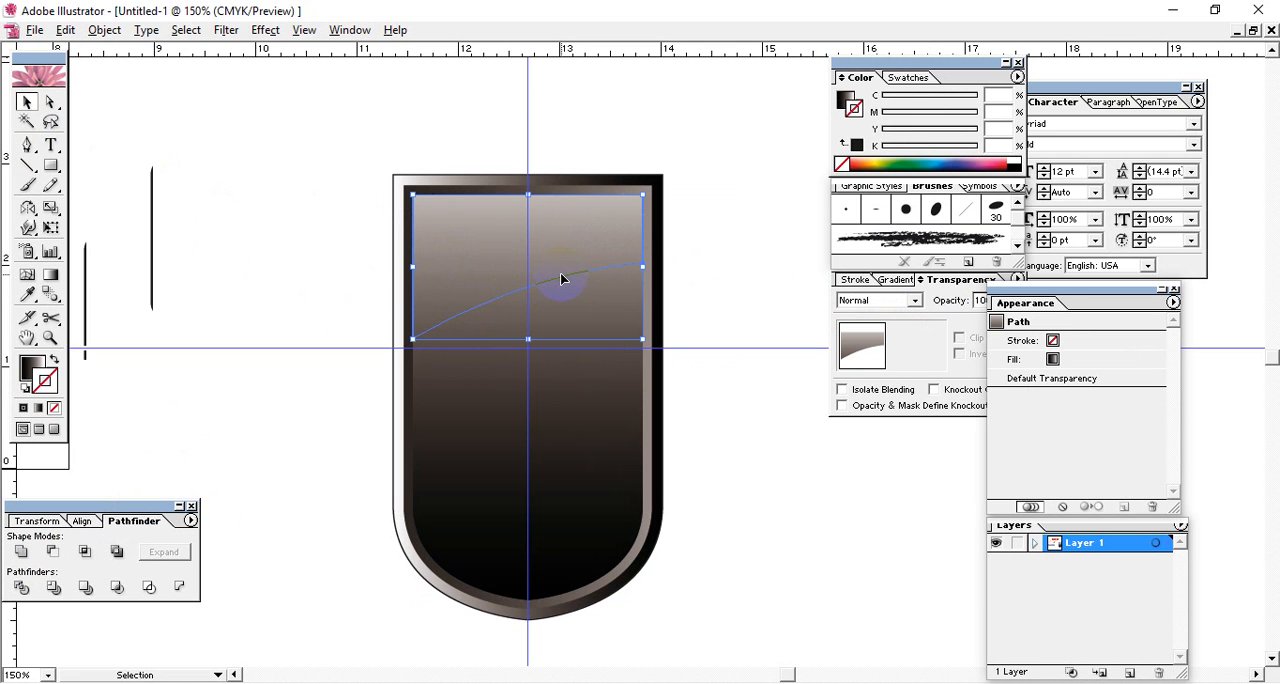
pyautogui.click(51, 275)
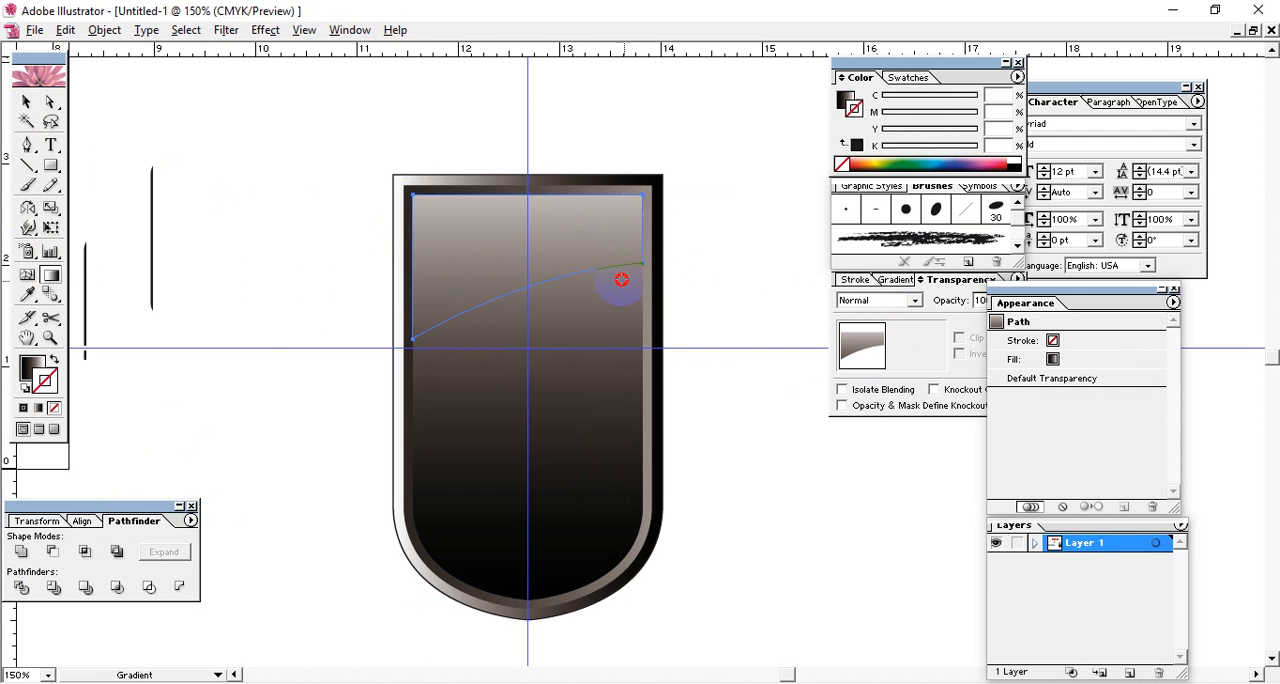
pyautogui.moveTo(621, 280); pyautogui.dragTo(675, 309)
pyautogui.moveTo(622, 216); pyautogui.dragTo(360, 385)
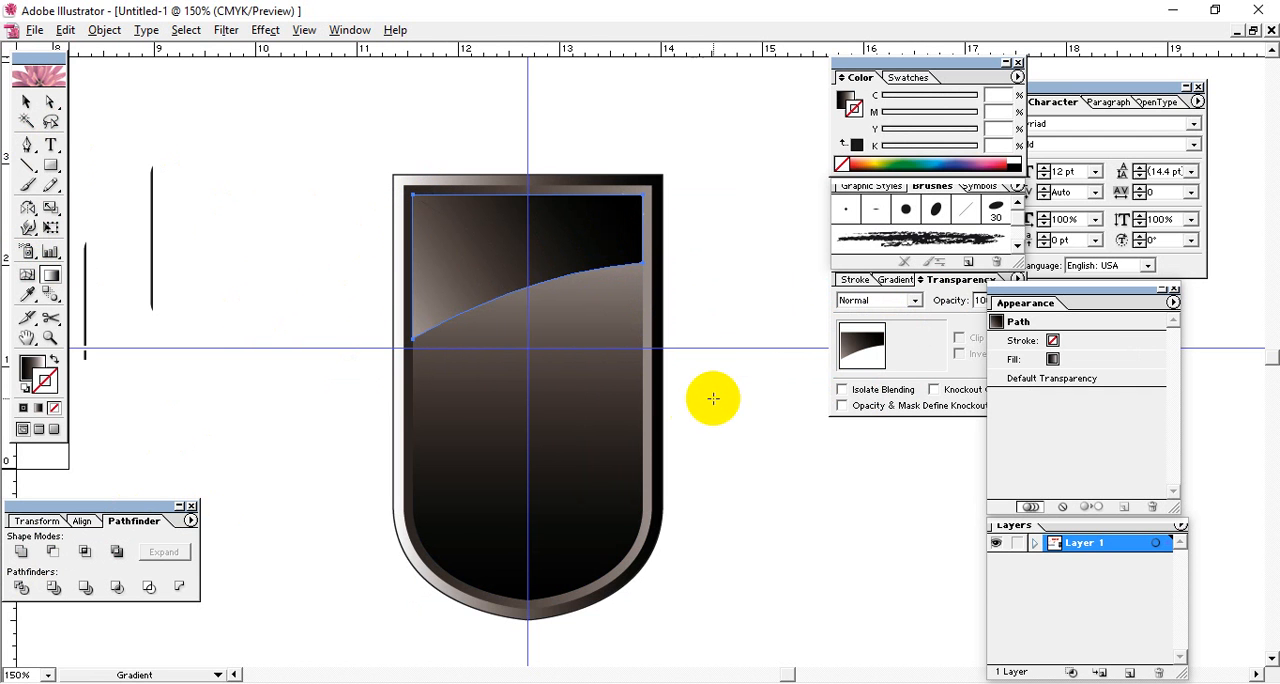
pyautogui.hotkey('ctrl', 'z')
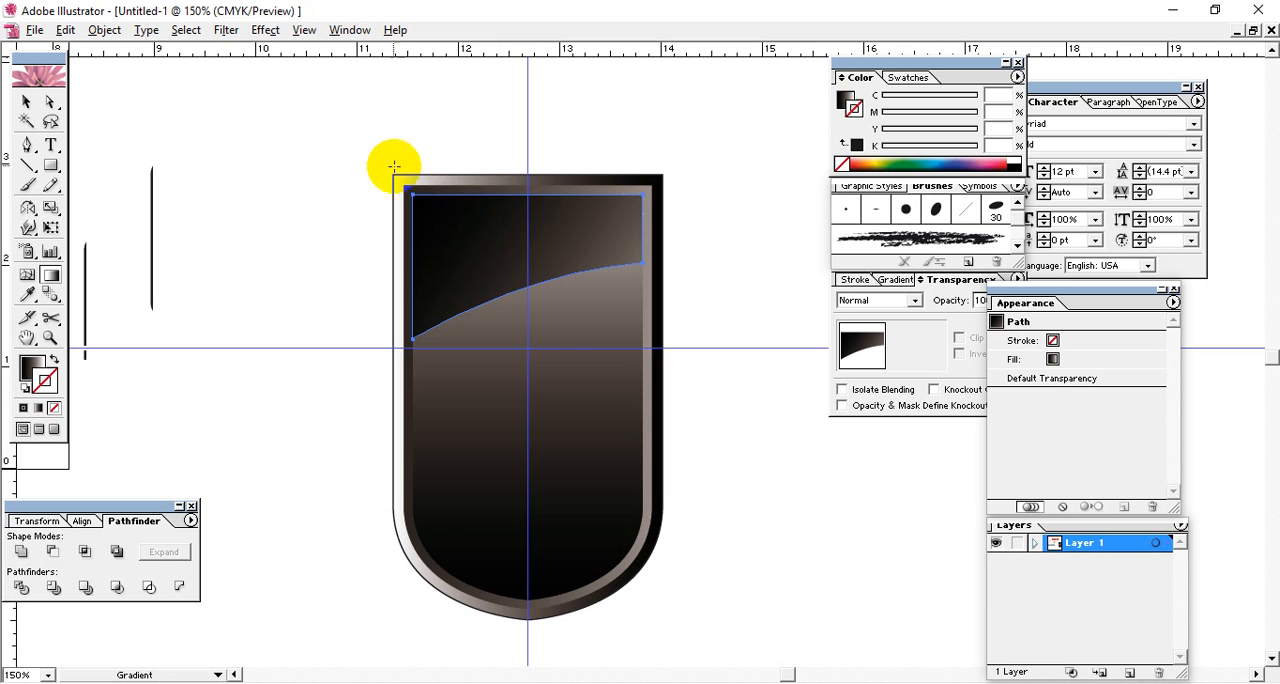
pyautogui.moveTo(394, 167); pyautogui.dragTo(609, 343)
pyautogui.moveTo(392, 168); pyautogui.dragTo(704, 429)
pyautogui.moveTo(392, 165); pyautogui.dragTo(693, 517)
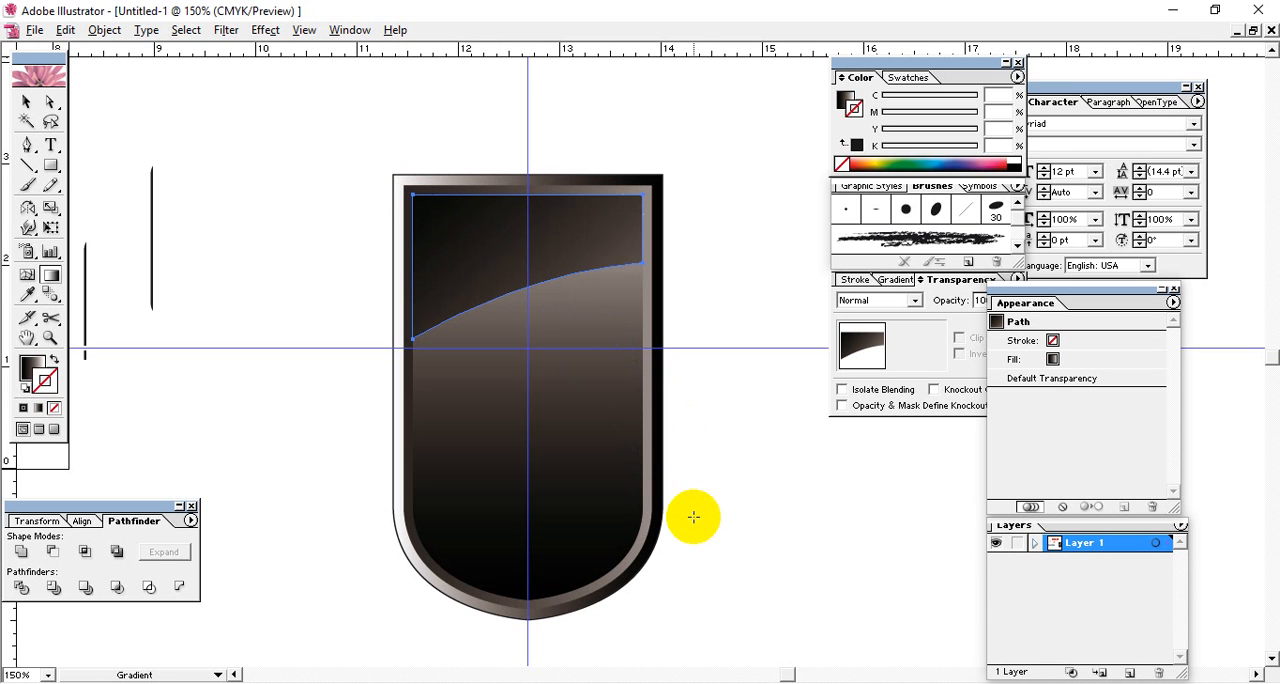
pyautogui.moveTo(330, 117); pyautogui.dragTo(578, 334)
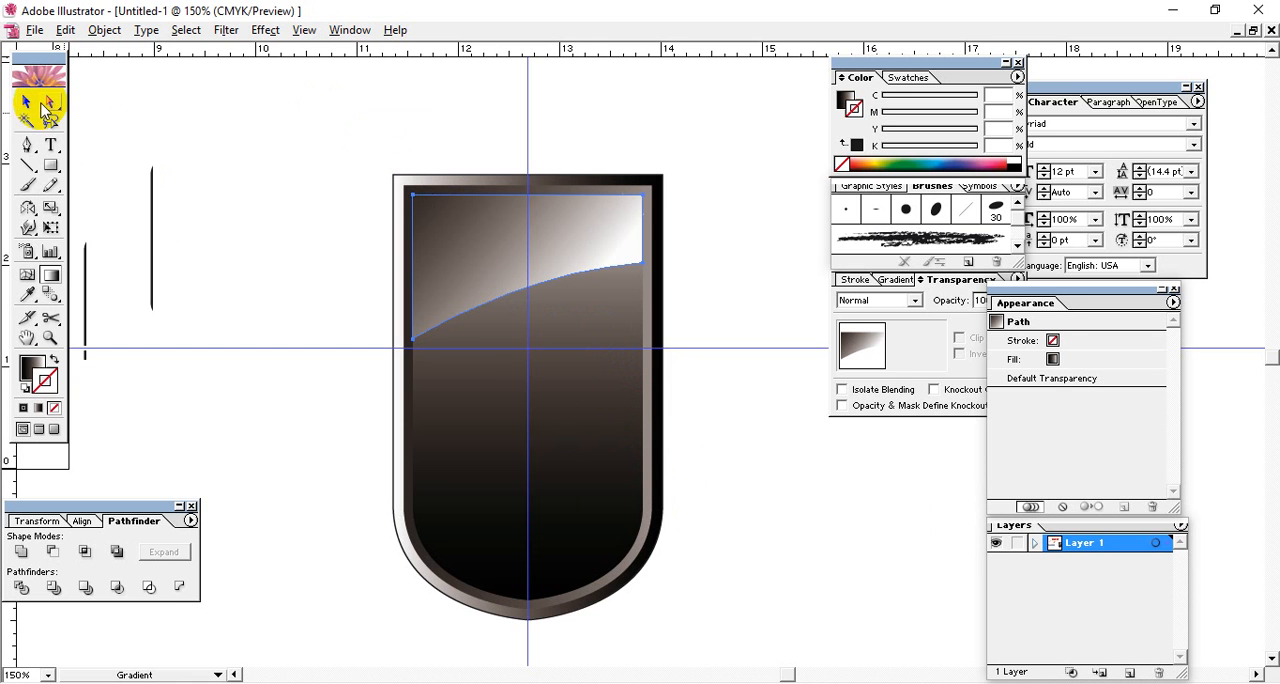
pyautogui.click(28, 102)
pyautogui.click(214, 148)
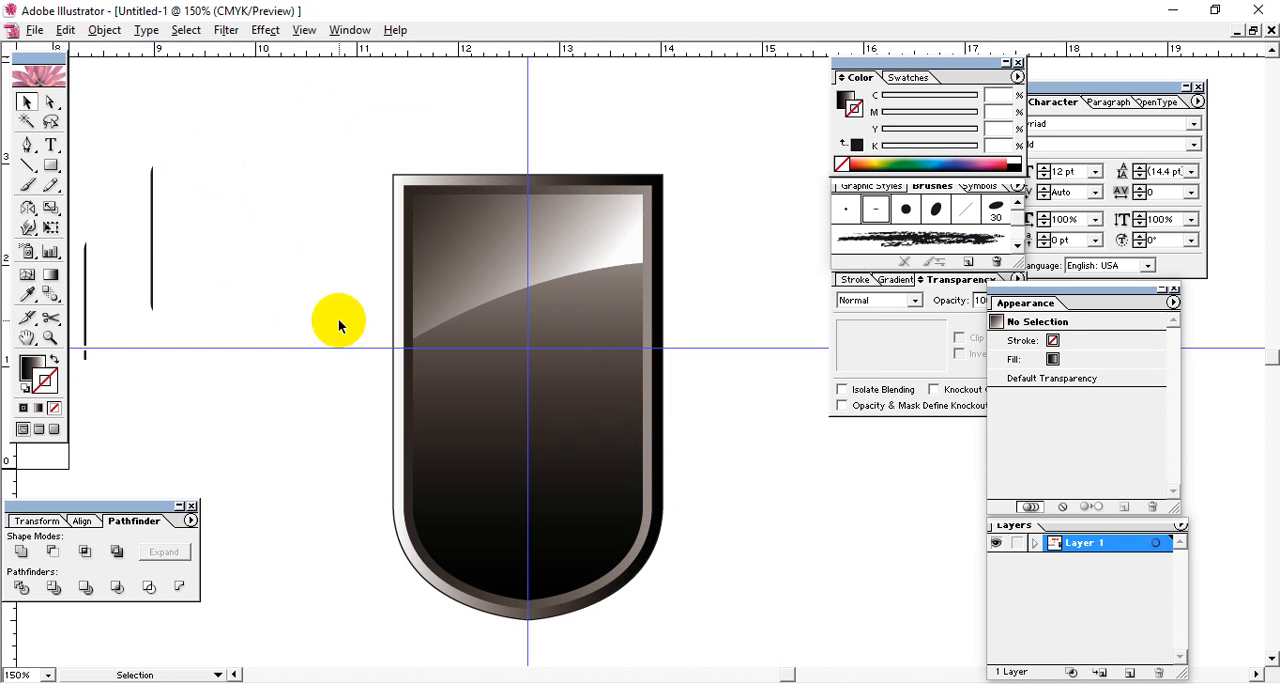
pyautogui.moveTo(457, 313); pyautogui.dragTo(545, 492)
pyautogui.moveTo(688, 599); pyautogui.dragTo(288, 78)
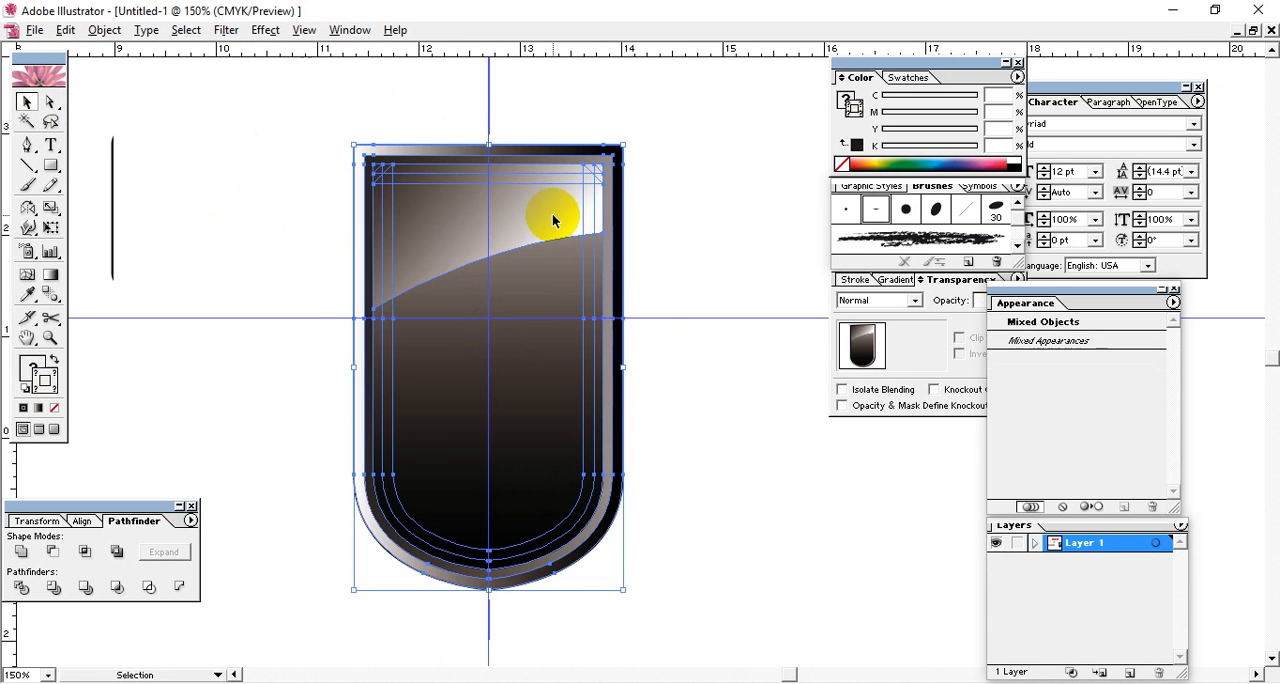
pyautogui.click(659, 288)
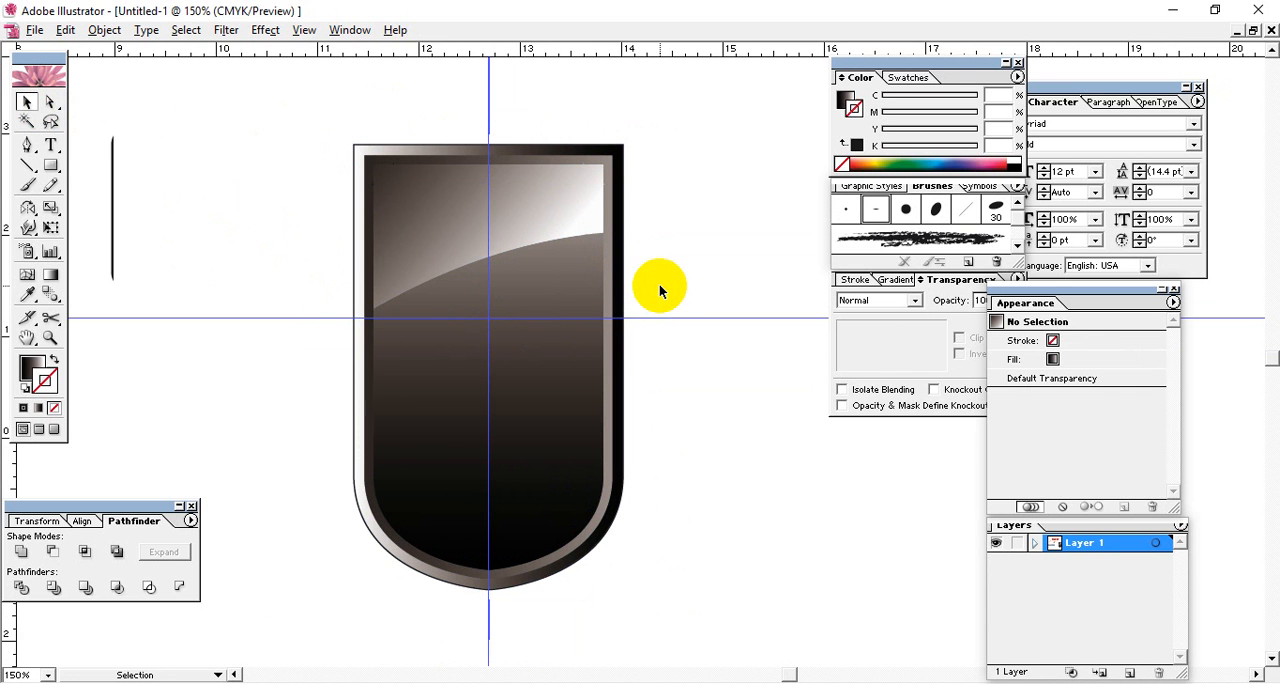